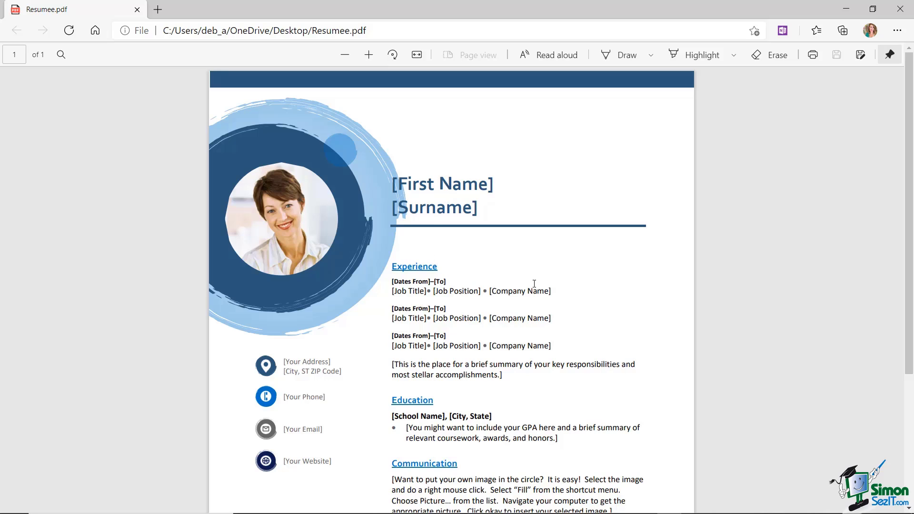
# Close the Resumee.pdf tab, preview Invoice.pdf in Edge, close Edge and launch Word.
pyautogui.moveTo(533, 290); pyautogui.dragTo(528, 291)
pyautogui.click(900, 9)
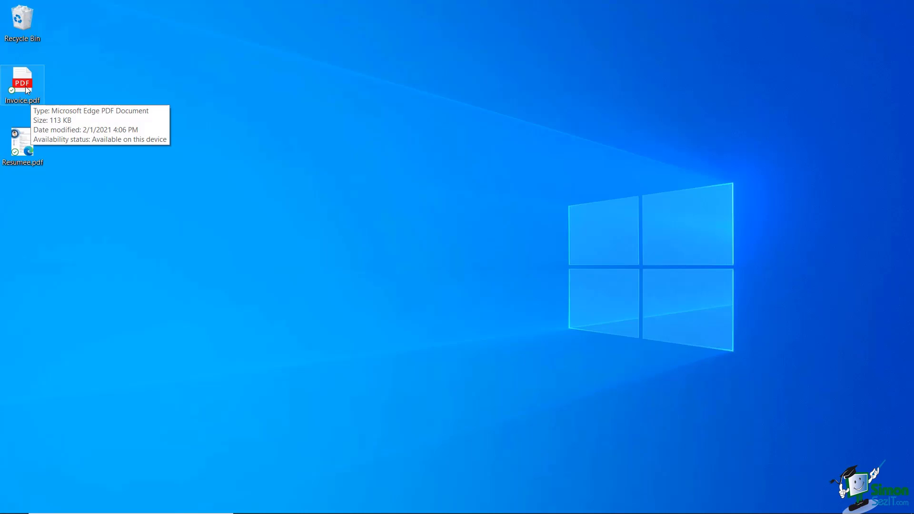
pyautogui.doubleClick(27, 90)
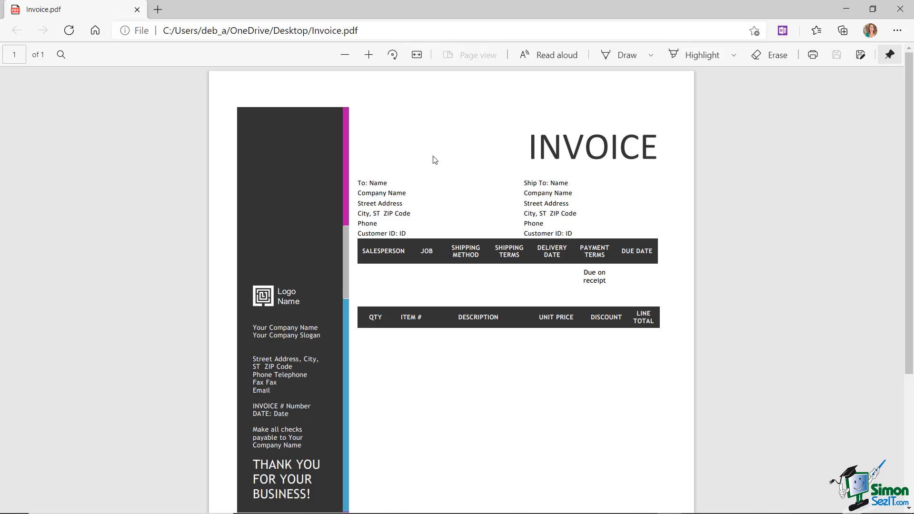
pyautogui.scroll(-4, 429, 156)
pyautogui.scroll(4, 428, 159)
pyautogui.click(900, 8)
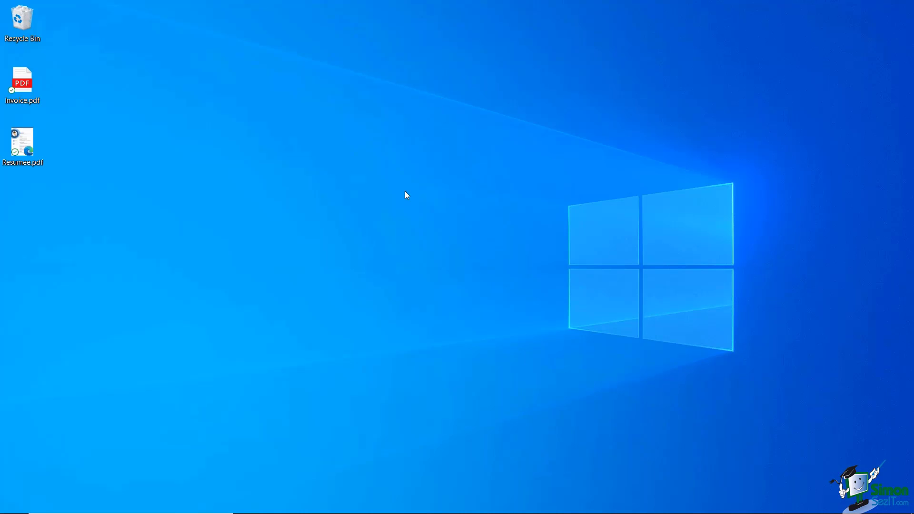
pyautogui.click(360, 504)
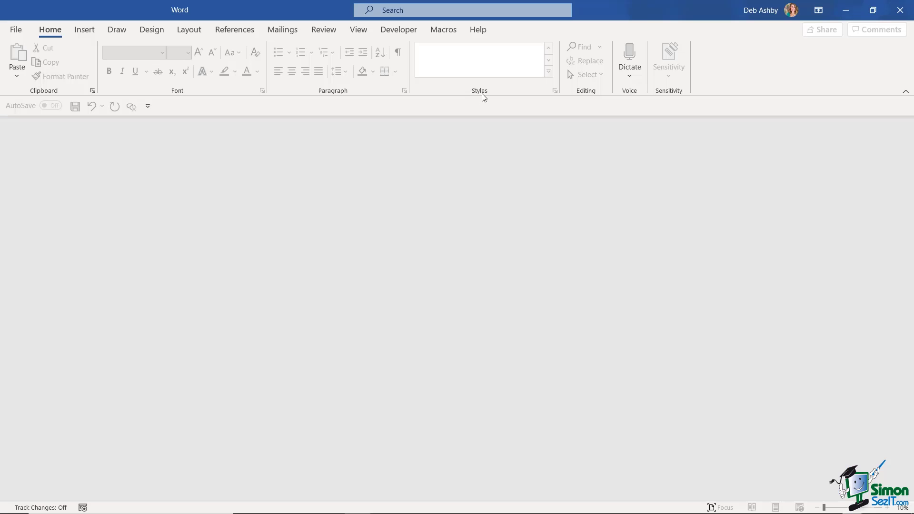
# Open Invoice.pdf from the Desktop folder through File > Open > Browse.
pyautogui.click(21, 34)
pyautogui.click(41, 112)
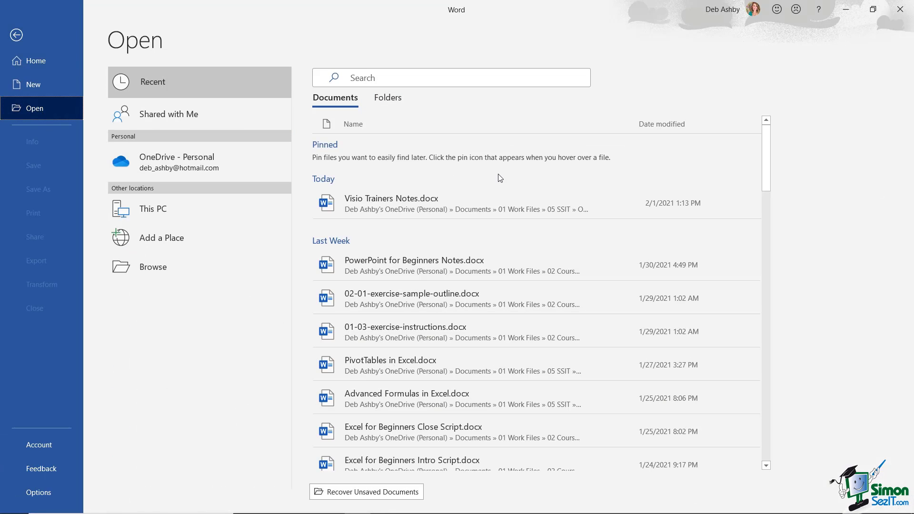
pyautogui.click(218, 264)
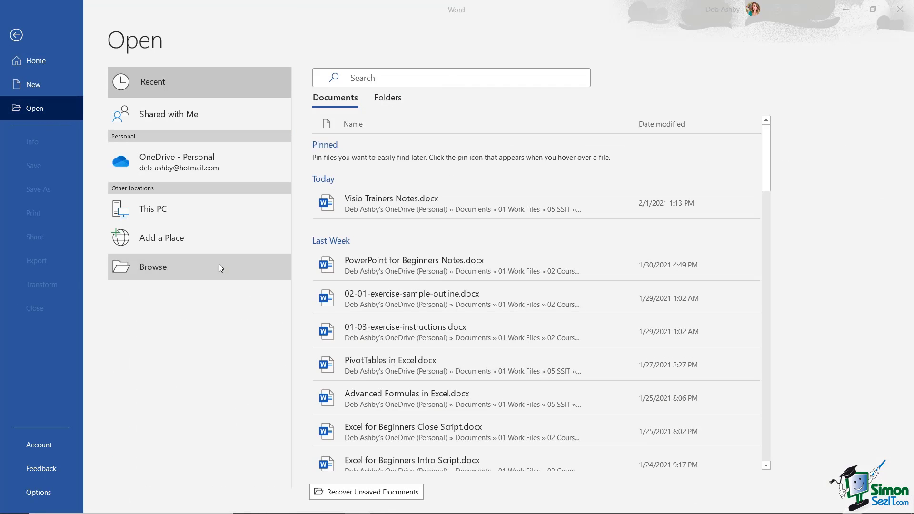
pyautogui.click(172, 89)
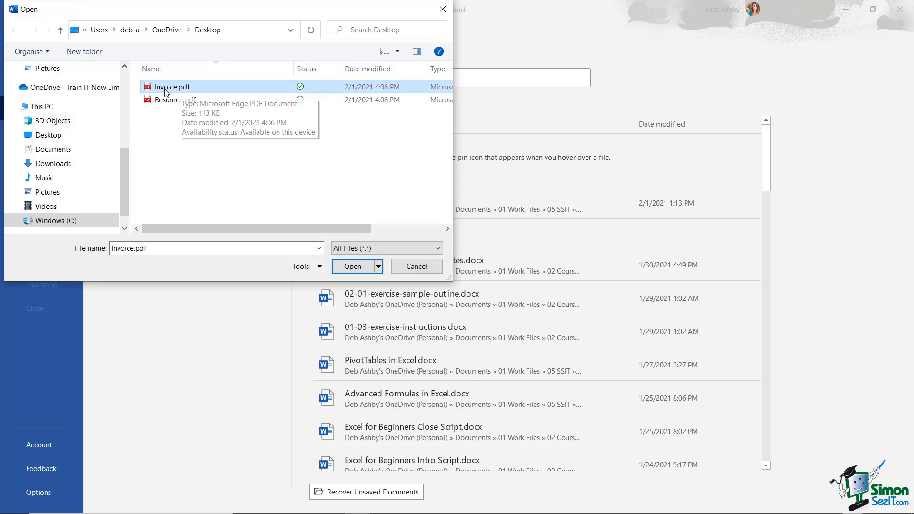
pyautogui.click(353, 267)
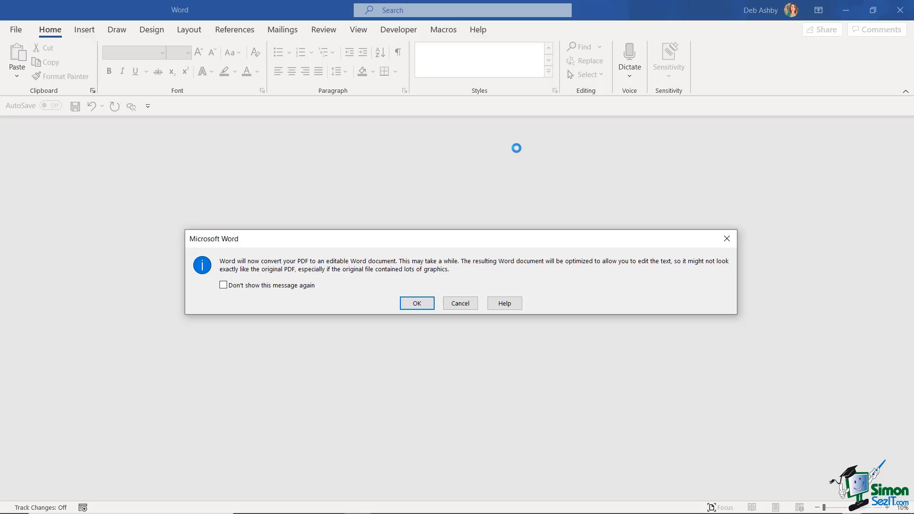
# Accept converting Invoice.pdf into an editable document and scroll through it.
pyautogui.click(417, 304)
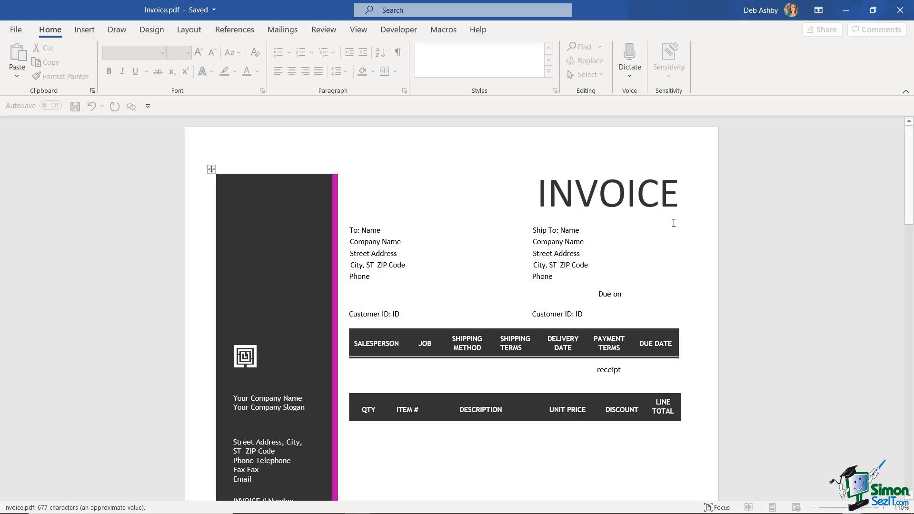
pyautogui.scroll(-5, 579, 227)
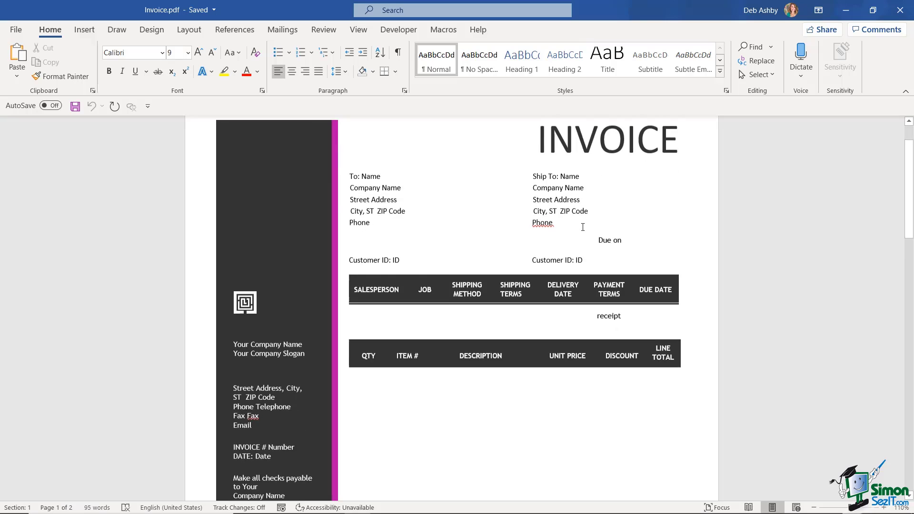
pyautogui.scroll(-3, 575, 228)
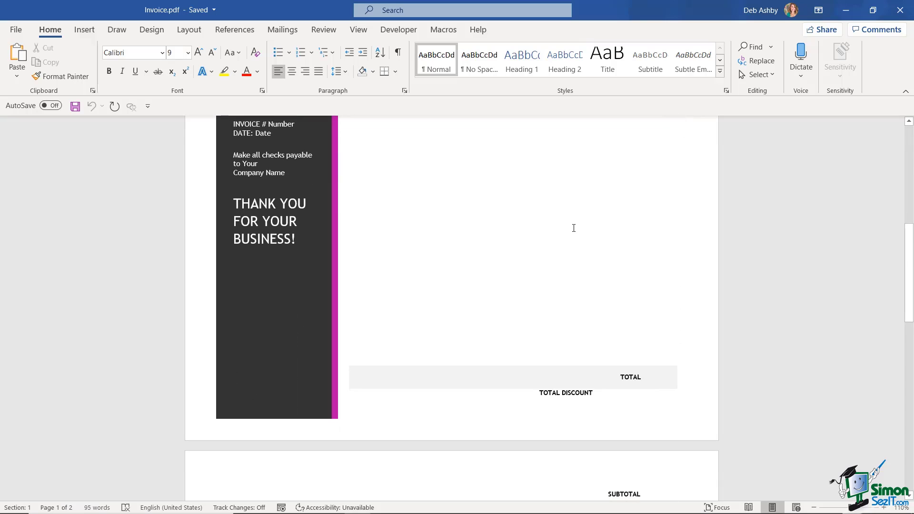
pyautogui.scroll(5, 574, 227)
pyautogui.scroll(2, 568, 227)
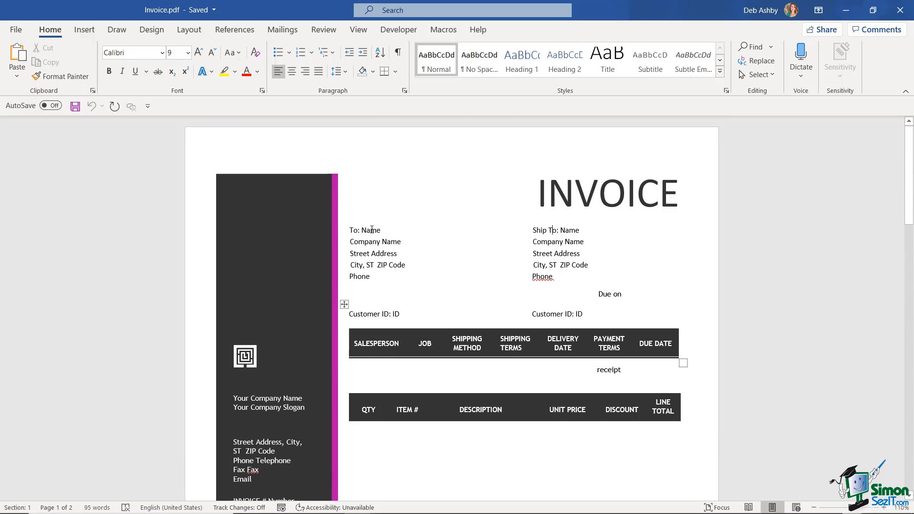
# Replace the Name placeholder after To: with the recipient's full name.
pyautogui.click(377, 241)
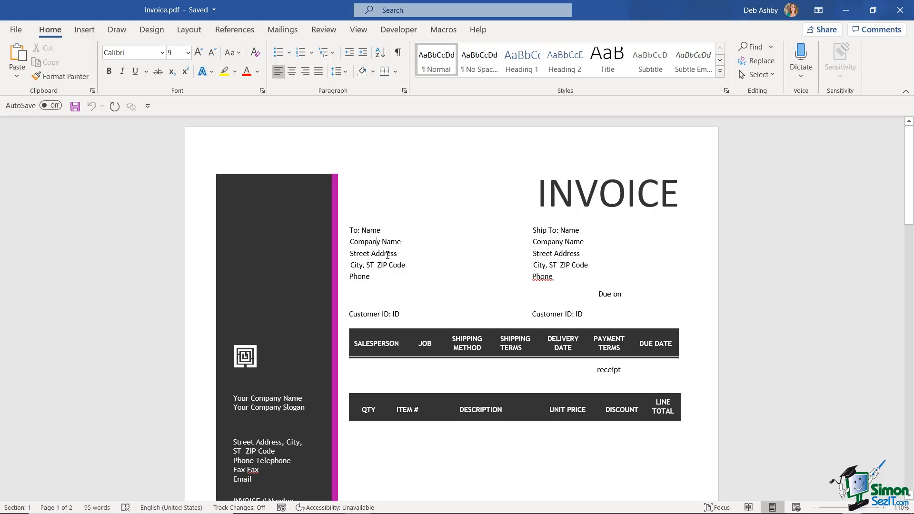
pyautogui.doubleClick(372, 231)
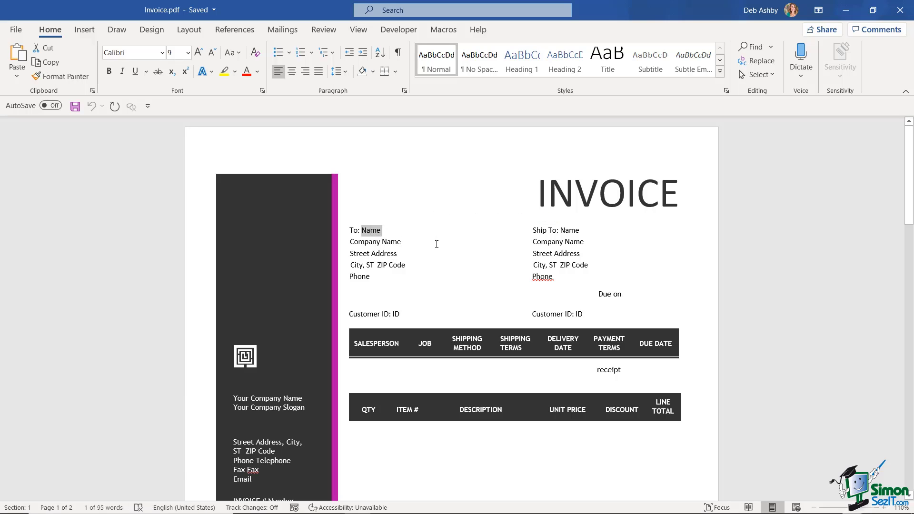
pyautogui.write('Deb Ashby')
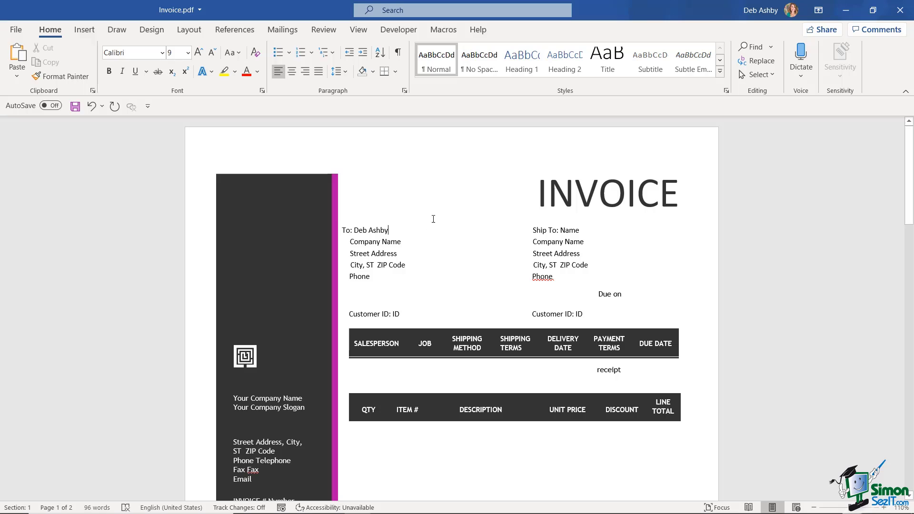
# Shift the To line's ruler tab stop so it aligns with the address lines.
pyautogui.click(567, 230)
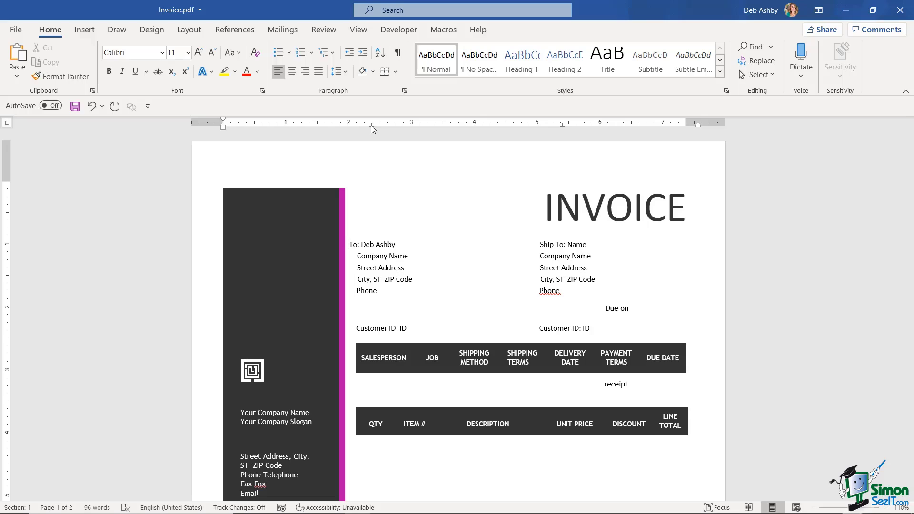
pyautogui.moveTo(372, 126); pyautogui.dragTo(380, 128)
pyautogui.click(433, 234)
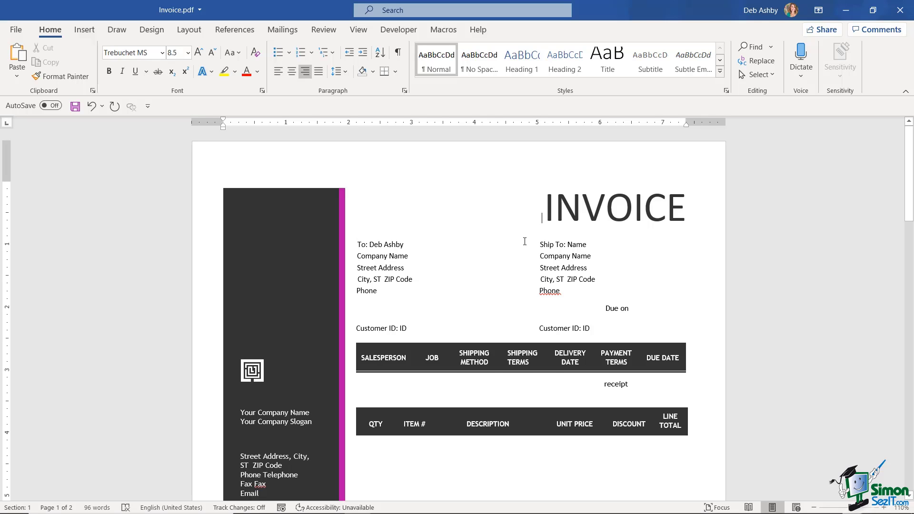
pyautogui.scroll(-3, 524, 240)
pyautogui.scroll(2, 524, 240)
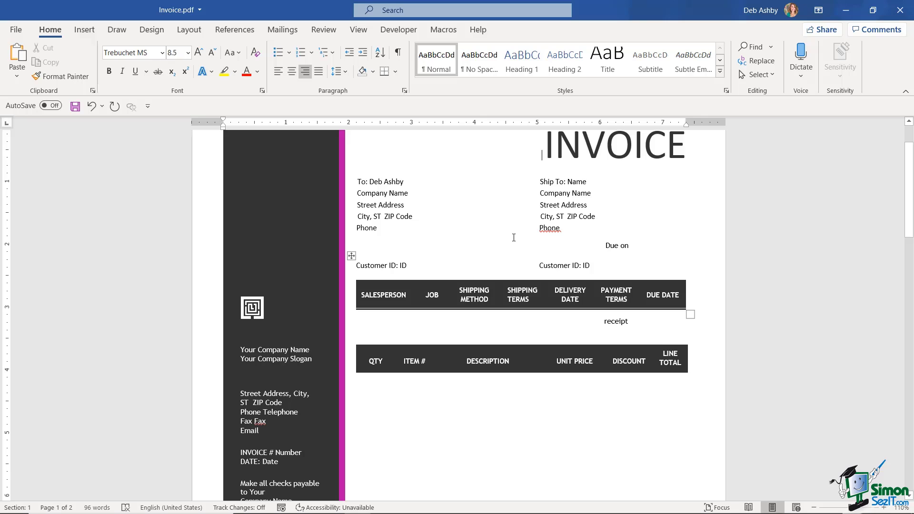
pyautogui.scroll(-1, 513, 237)
pyautogui.scroll(2, 514, 237)
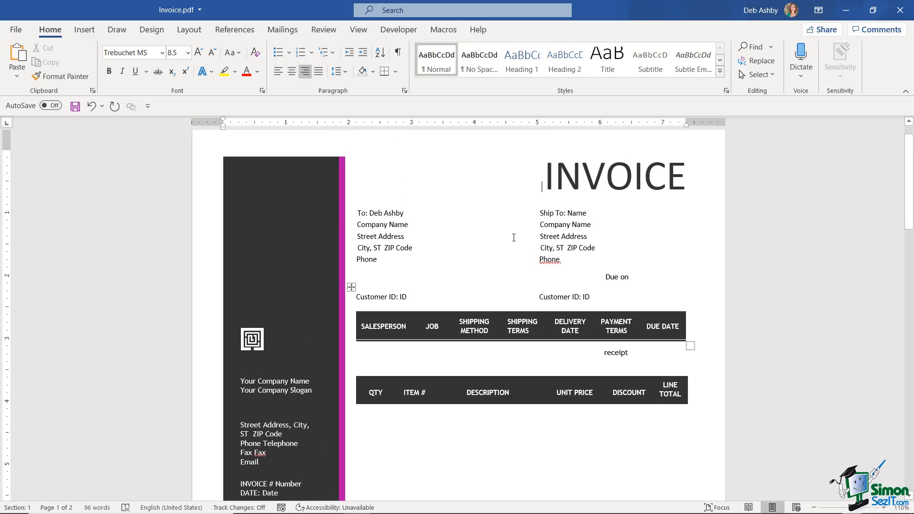
# Close the invoice document and restore Word to a smaller window beside the desktop.
pyautogui.click(16, 30)
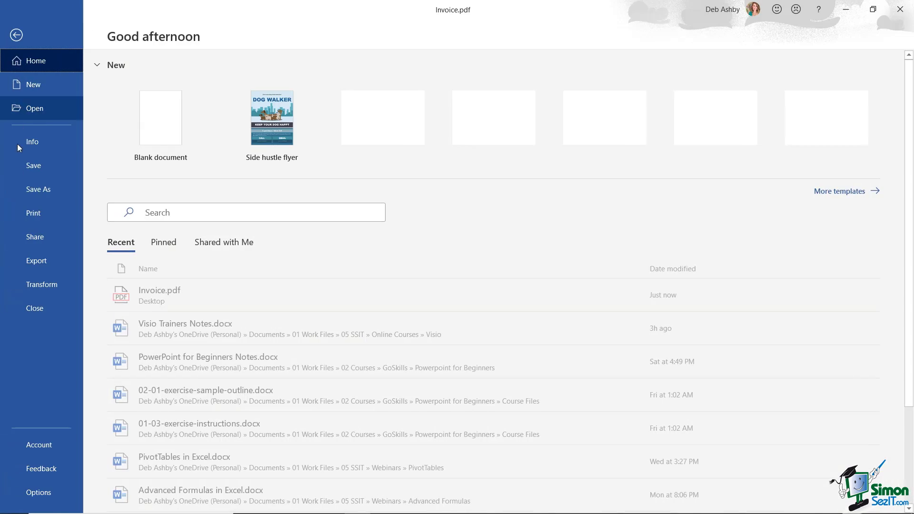
pyautogui.click(25, 318)
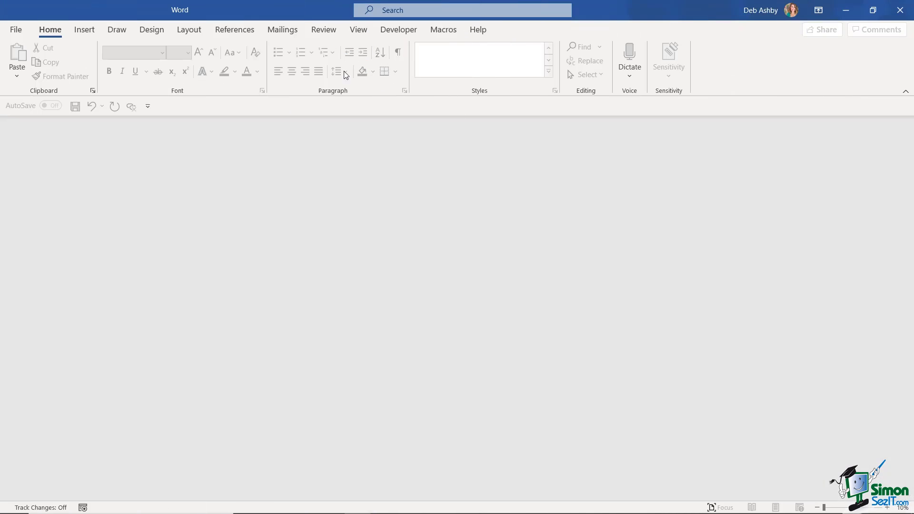
pyautogui.moveTo(255, 7); pyautogui.dragTo(913, 94)
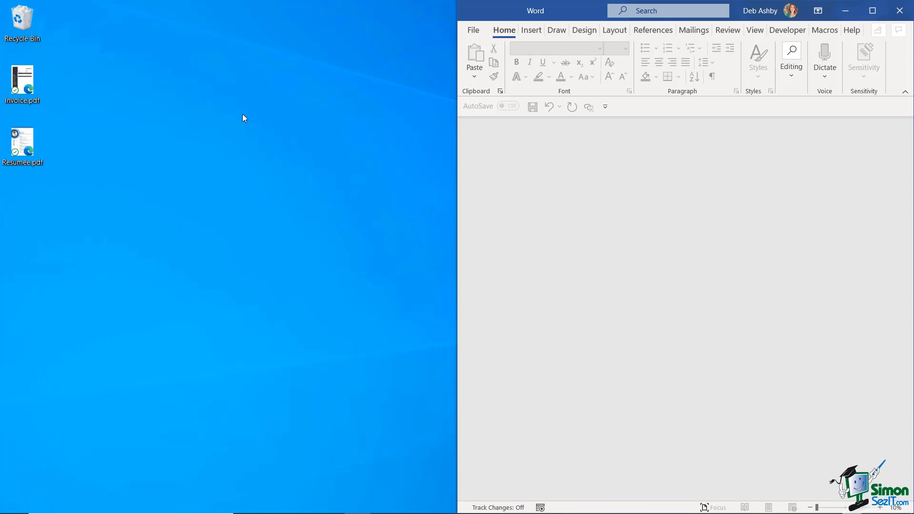
# Drag Resumee.pdf from the desktop into Word and accept its conversion.
pyautogui.click(26, 144)
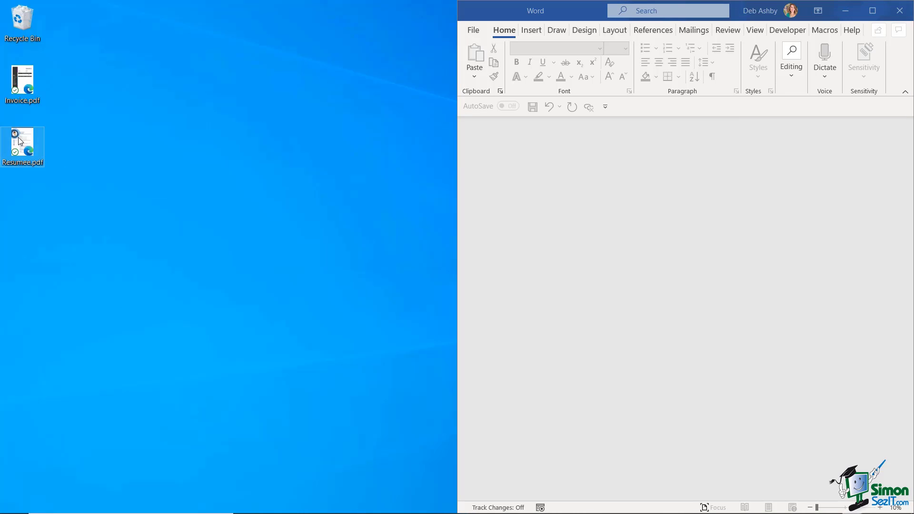
pyautogui.moveTo(19, 141); pyautogui.dragTo(673, 217)
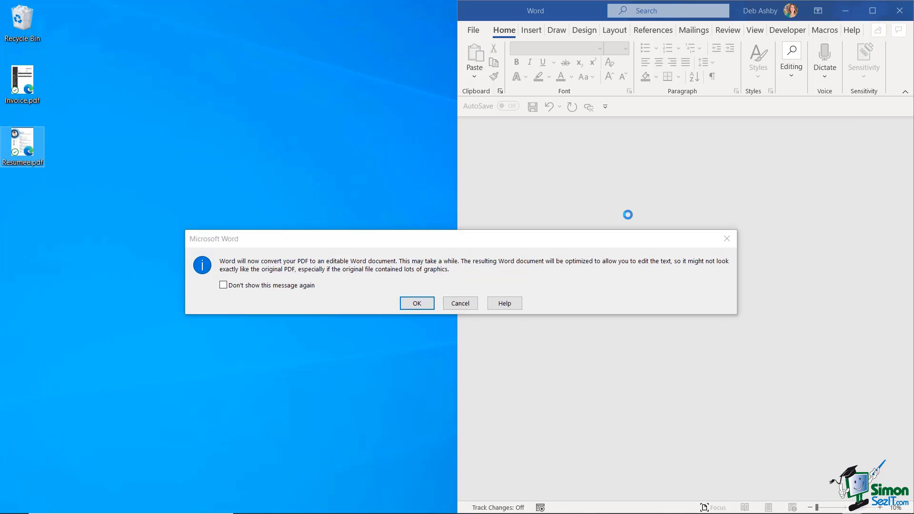
pyautogui.click(417, 303)
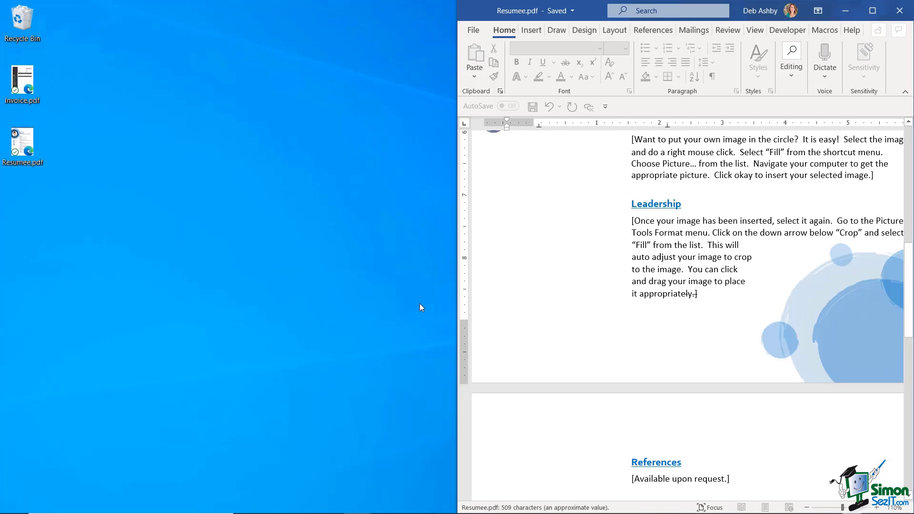
# Confirm the résumé conversion and scroll through the converted document.
pyautogui.click(873, 10)
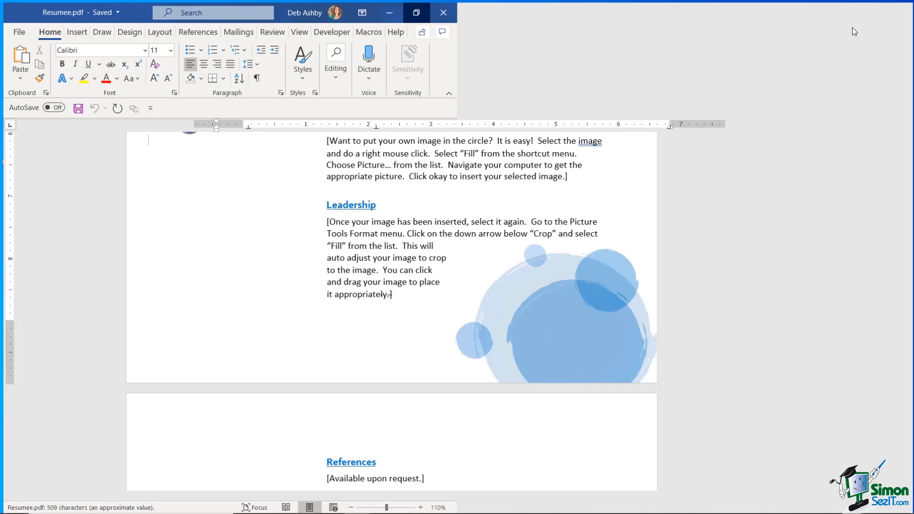
pyautogui.scroll(15, 542, 285)
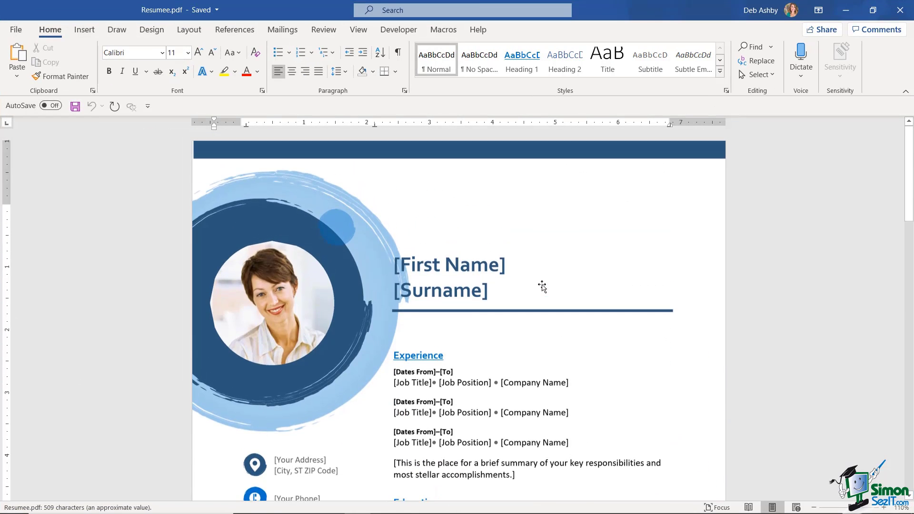
pyautogui.scroll(-3, 543, 286)
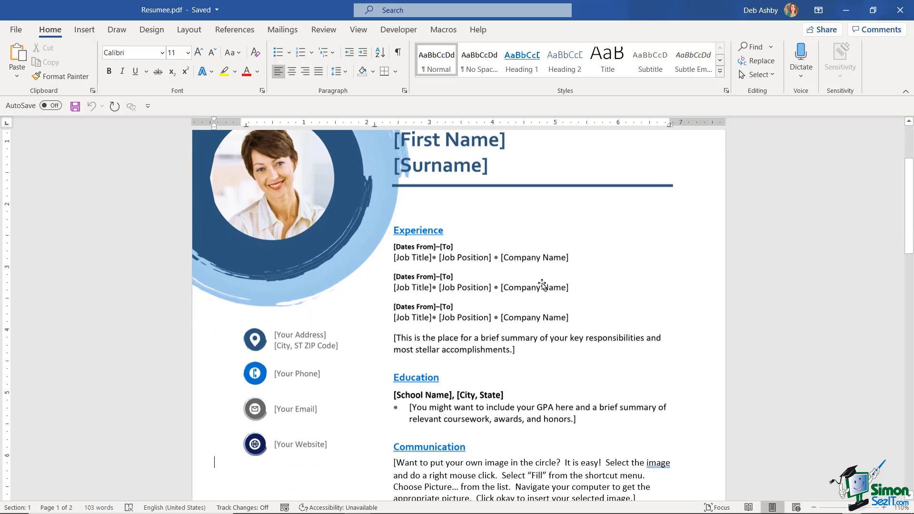
pyautogui.scroll(-12, 542, 284)
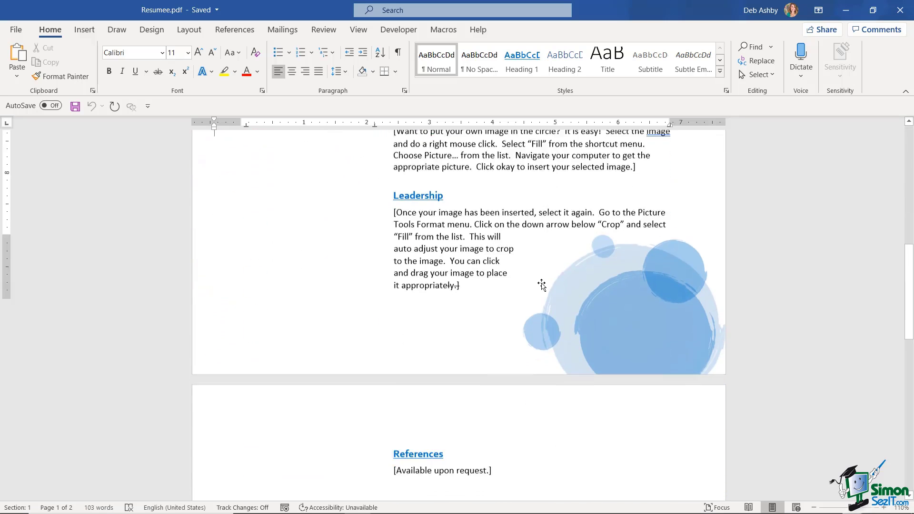
pyautogui.scroll(4, 542, 283)
pyautogui.scroll(-8, 542, 284)
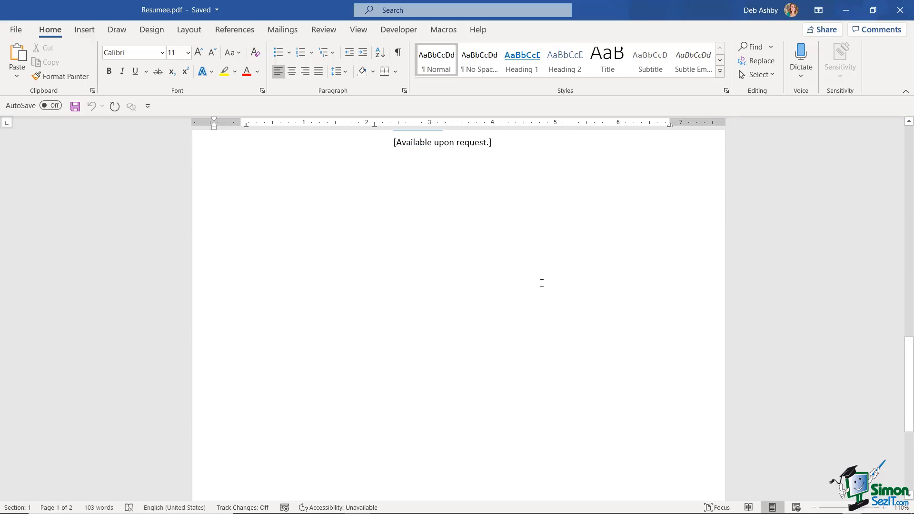
pyautogui.scroll(1, 542, 284)
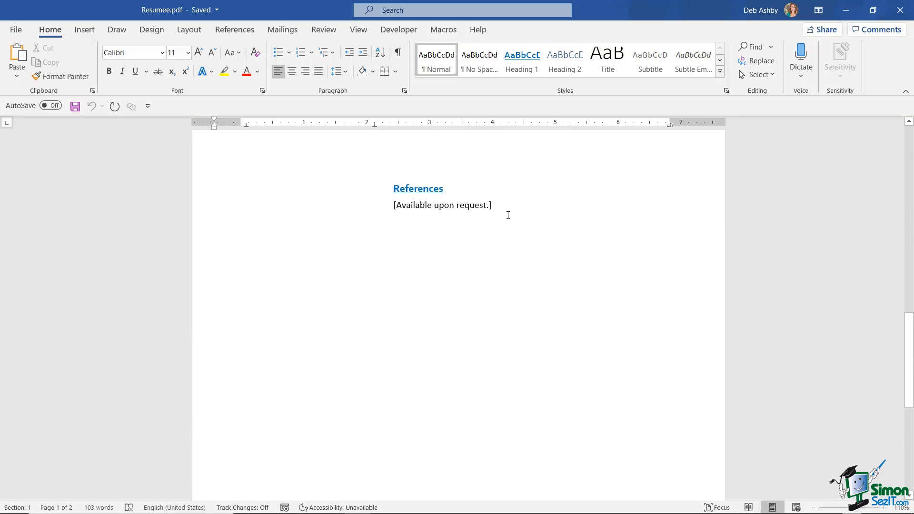
pyautogui.scroll(15, 476, 215)
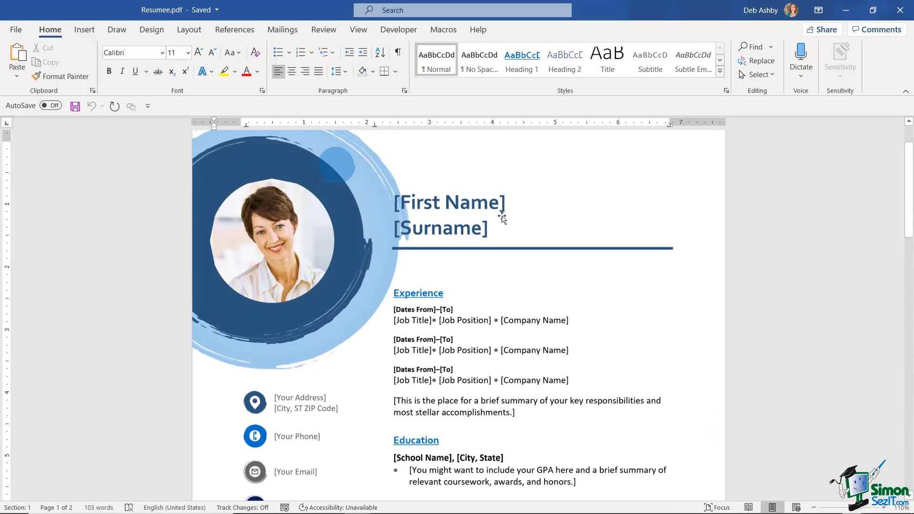
# Select the page's background graphic and undo the last layout change with Ctrl+Z.
pyautogui.click(490, 212)
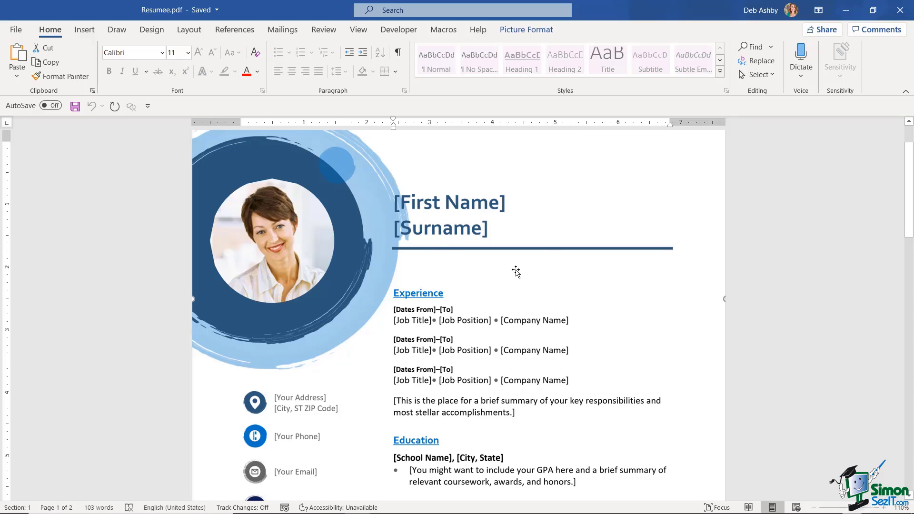
pyautogui.scroll(-1, 526, 270)
pyautogui.scroll(-5, 527, 271)
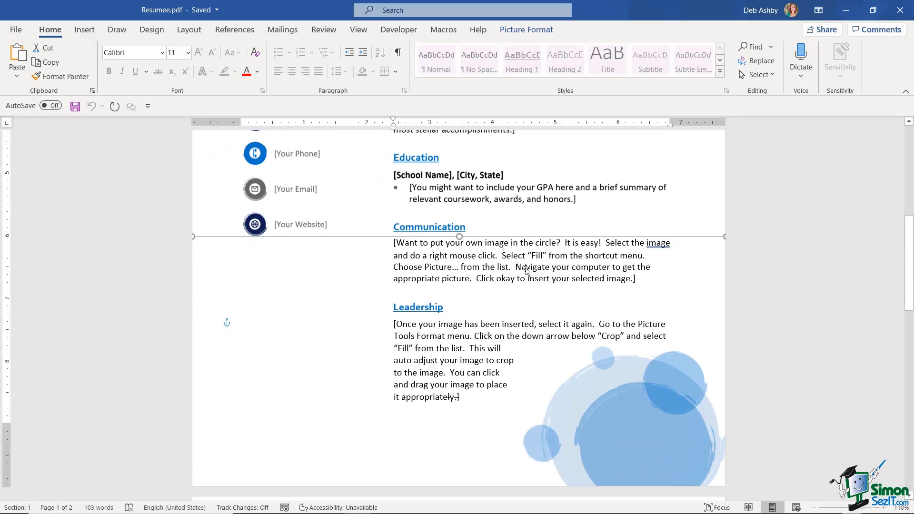
pyautogui.hotkey('ctrl', 'z')
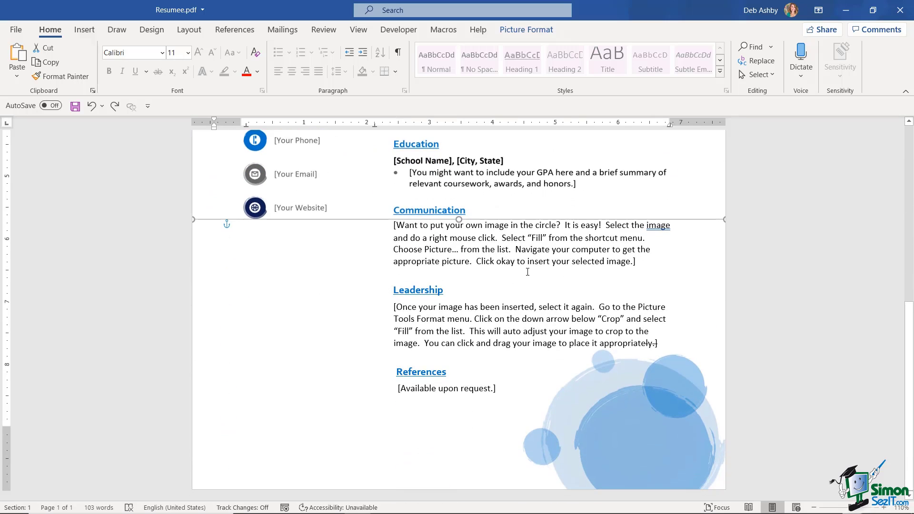
pyautogui.click(537, 250)
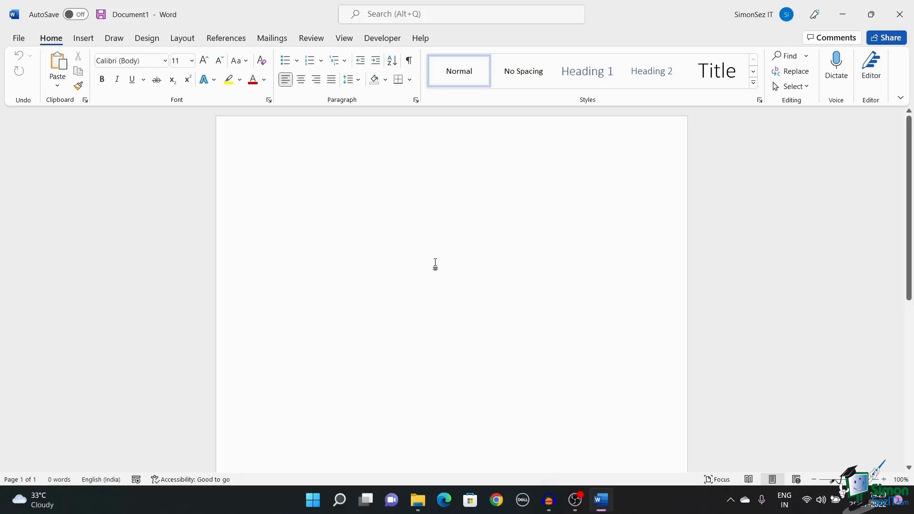
# Browse recoverable unsaved documents from Info > Manage Document > Recover Unsaved Documents.
pyautogui.click(19, 39)
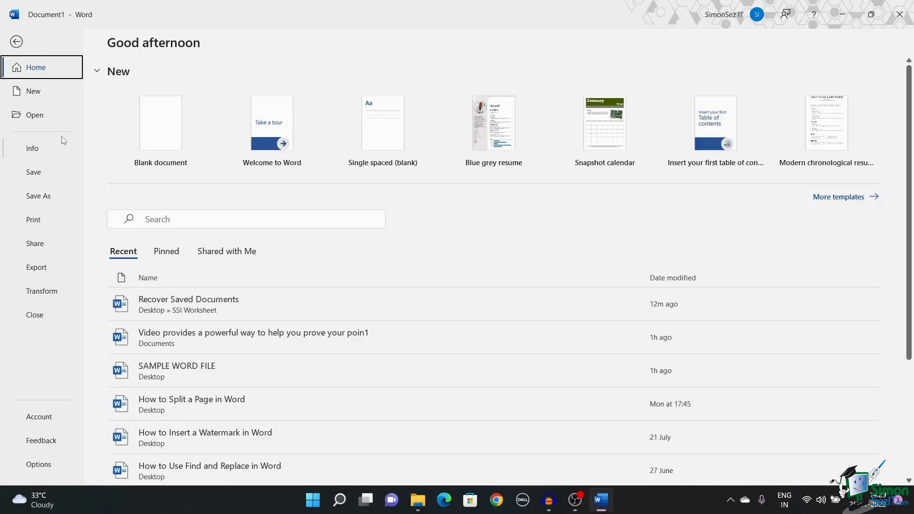
pyautogui.click(55, 152)
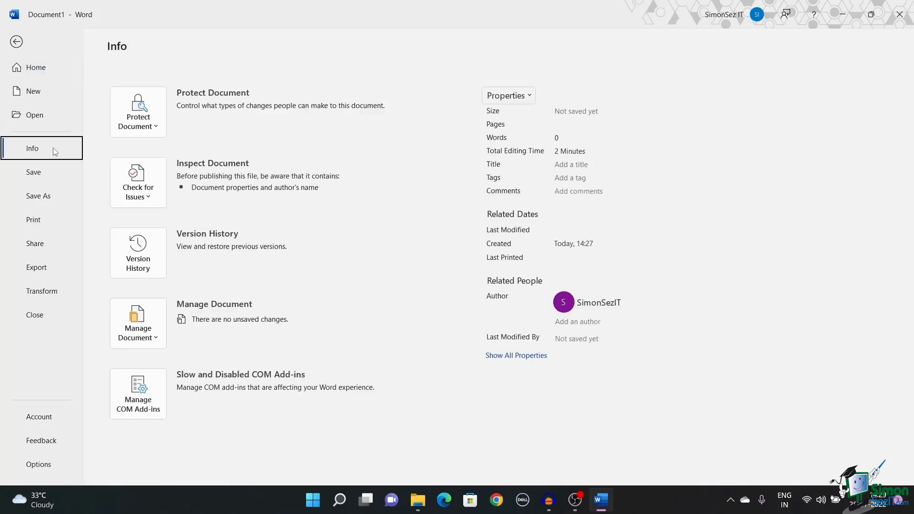
pyautogui.click(156, 339)
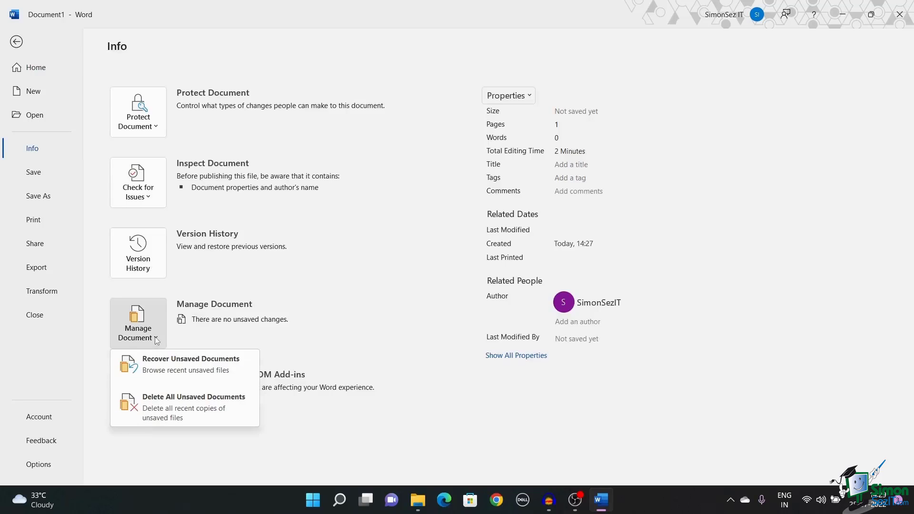
pyautogui.click(196, 376)
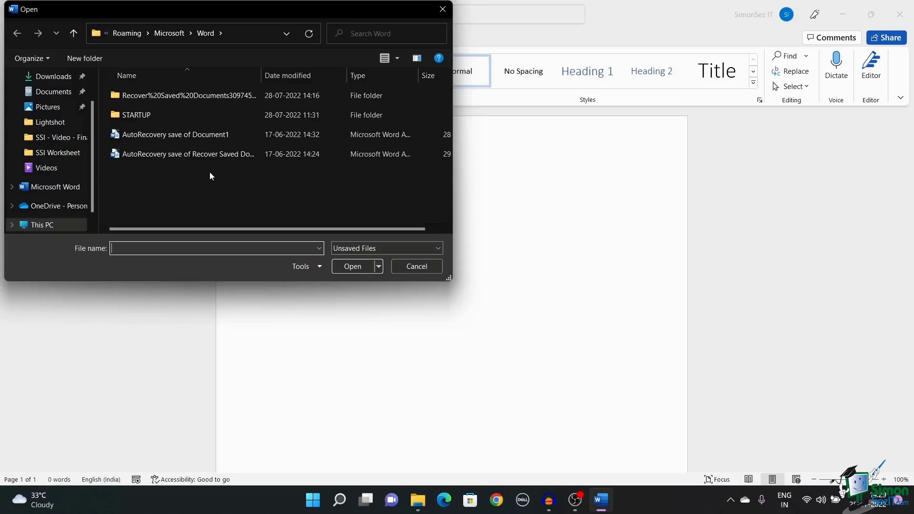
# Open the Recover Saved Documents unsaved draft and cancel the Save As prompt.
pyautogui.doubleClick(215, 97)
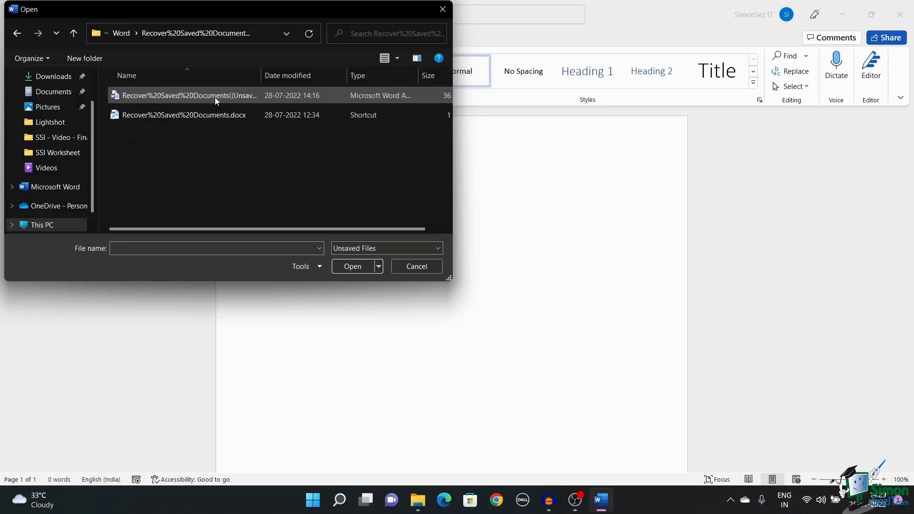
pyautogui.click(350, 269)
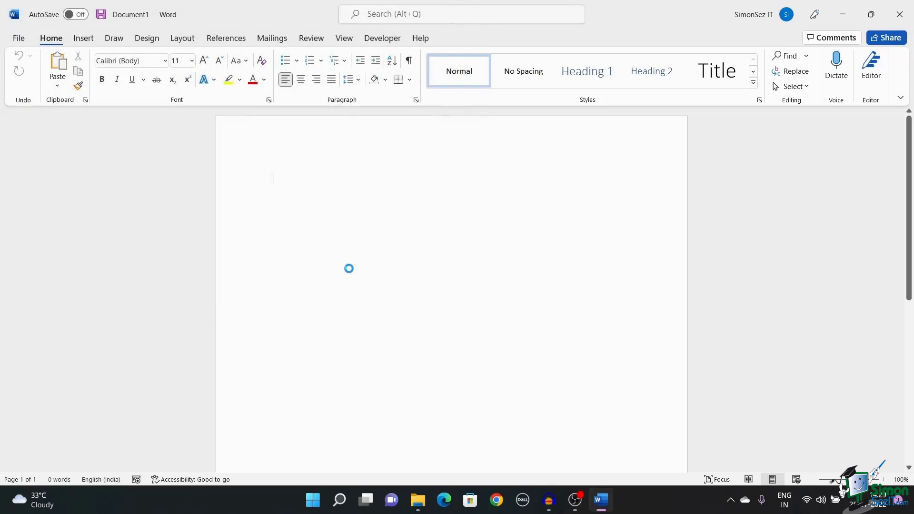
pyautogui.click(365, 116)
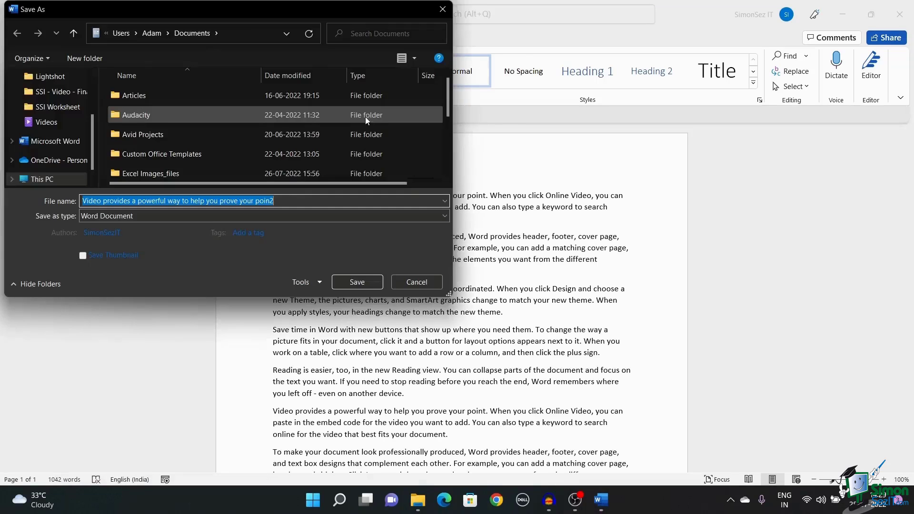
pyautogui.click(416, 282)
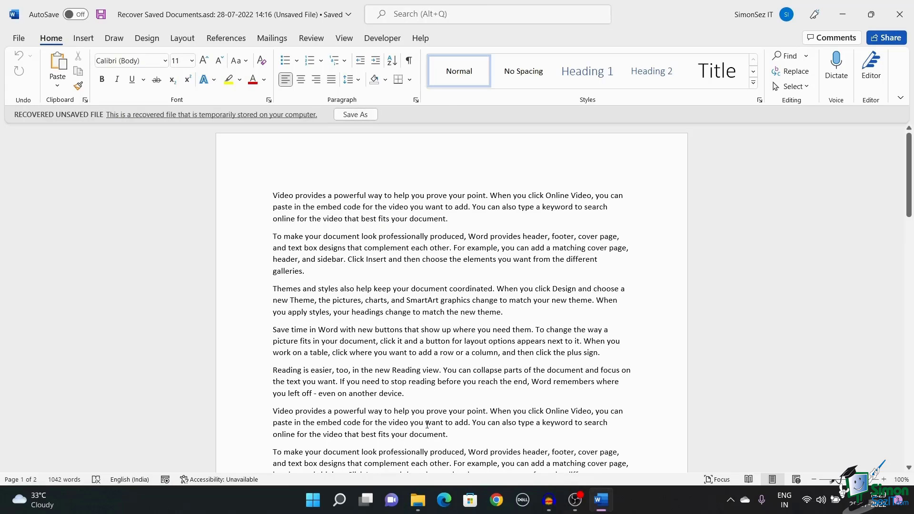
# Open the Recycle Bin and restore SAMPLE WORD FILE to its original Desktop location.
pyautogui.moveTo(417, 499)
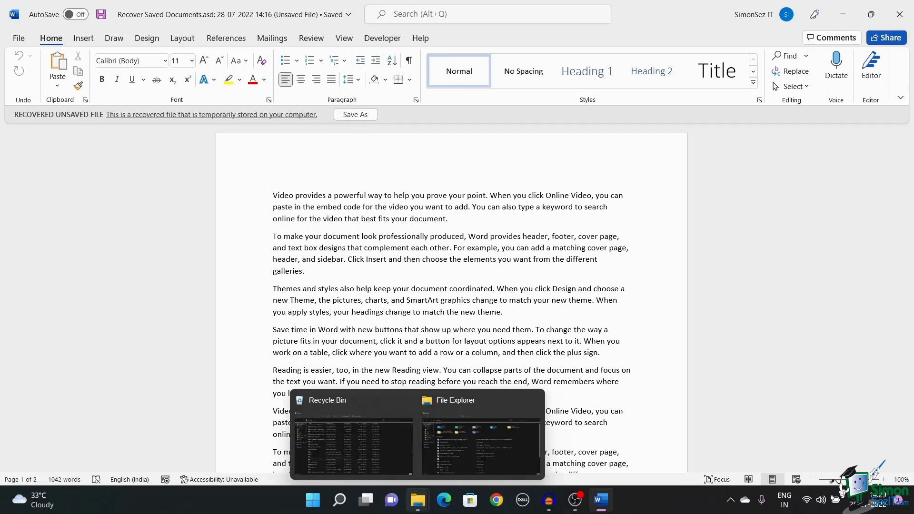
pyautogui.click(383, 447)
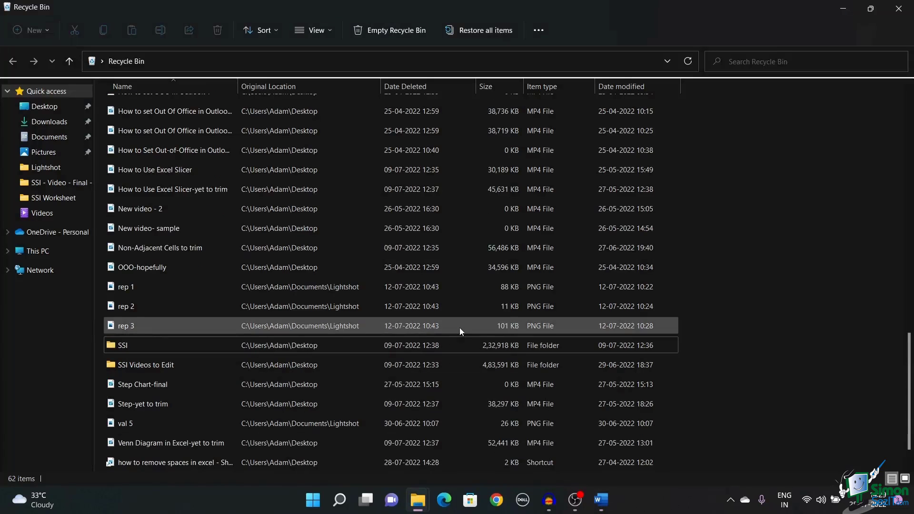
pyautogui.scroll(5, 459, 329)
pyautogui.scroll(-6, 459, 329)
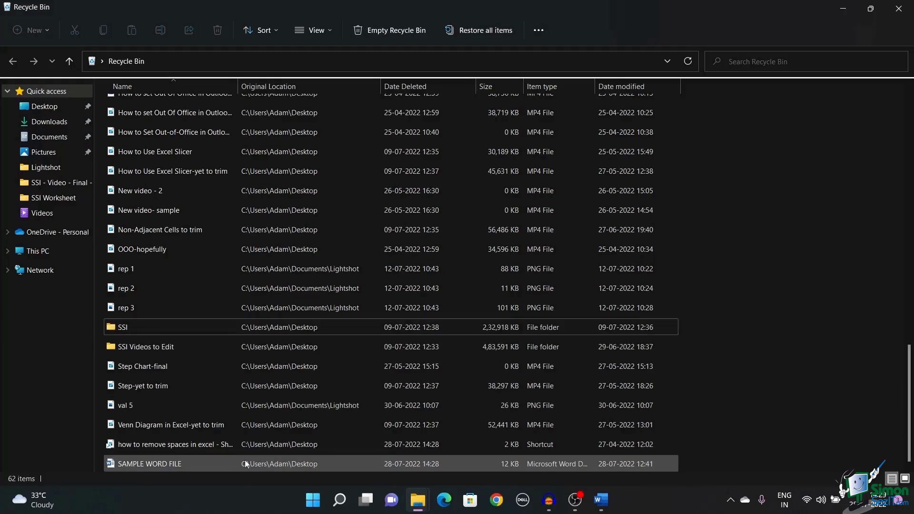
pyautogui.click(204, 464)
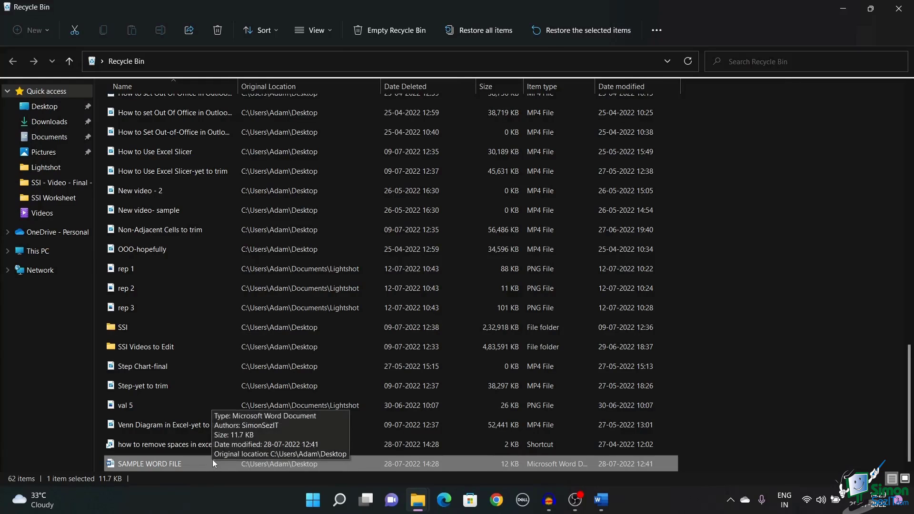
pyautogui.rightClick(212, 459)
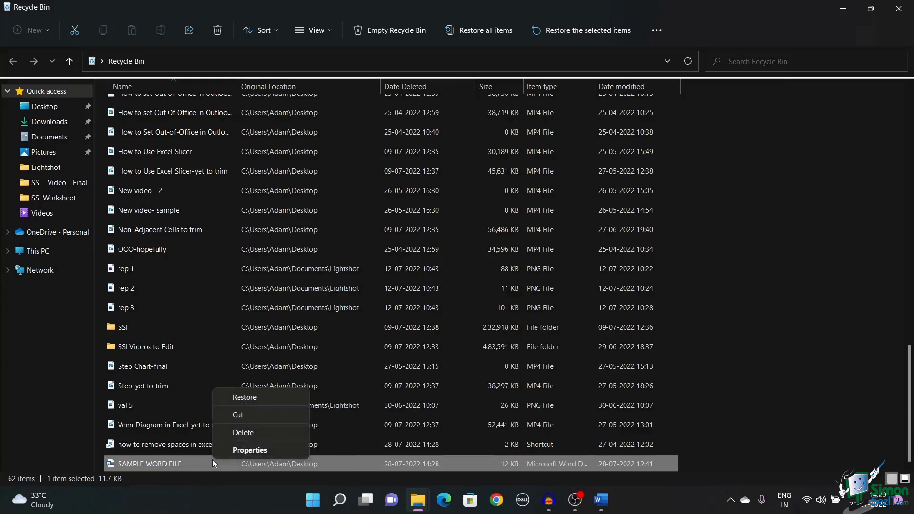
pyautogui.click(266, 395)
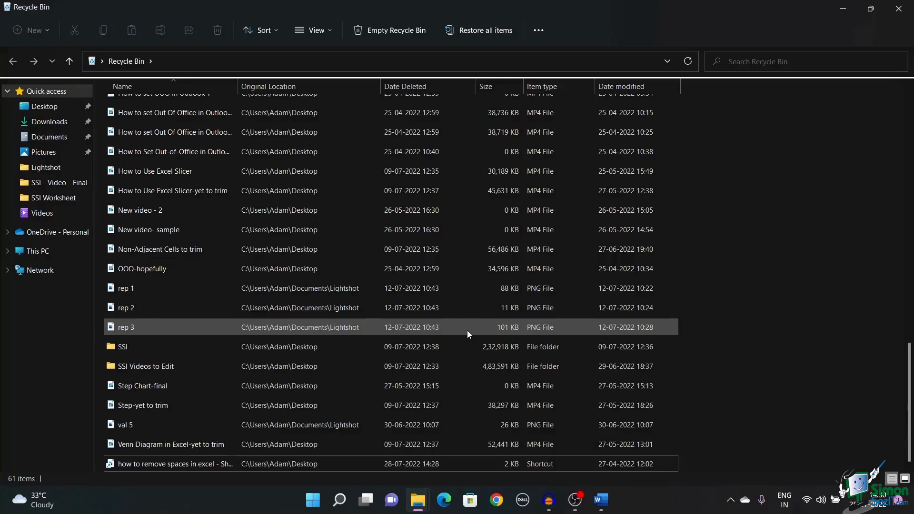
pyautogui.moveTo(603, 509)
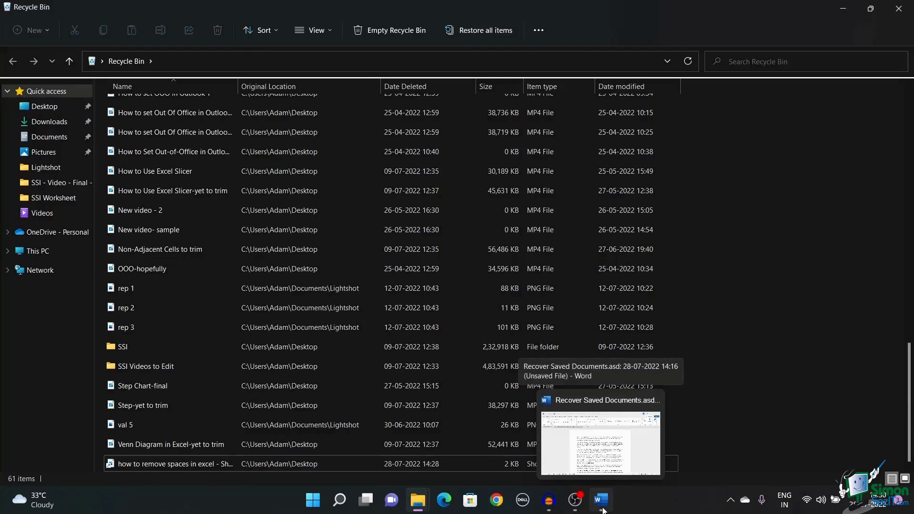
# Launch a new Word window from the taskbar jump list and scroll its Home start page.
pyautogui.rightClick(602, 510)
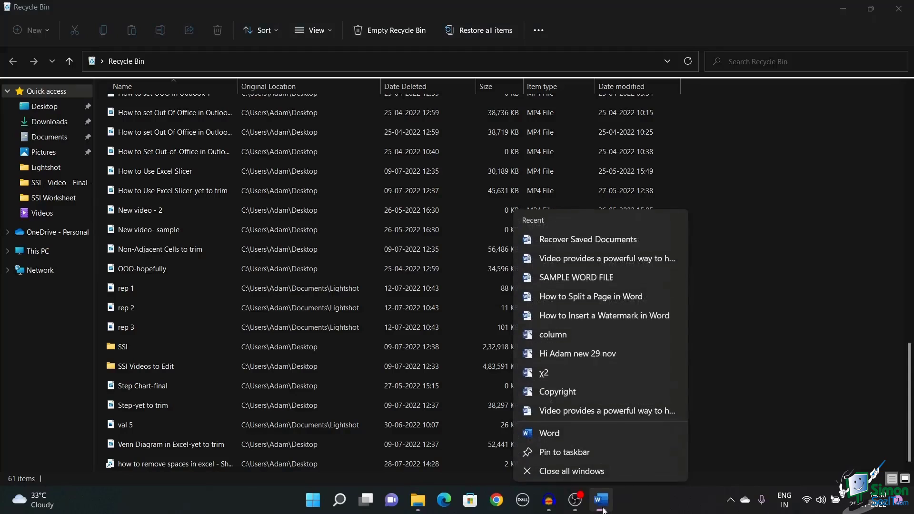
pyautogui.click(615, 428)
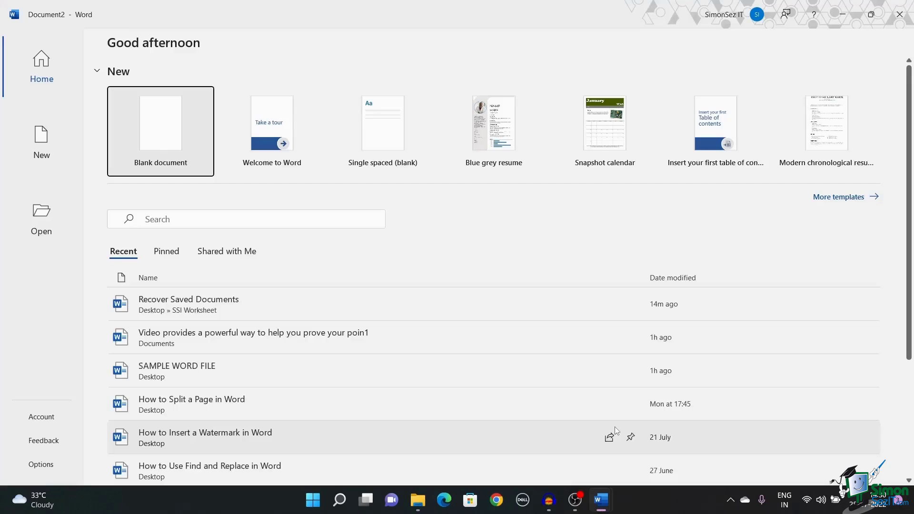
pyautogui.scroll(-3, 199, 309)
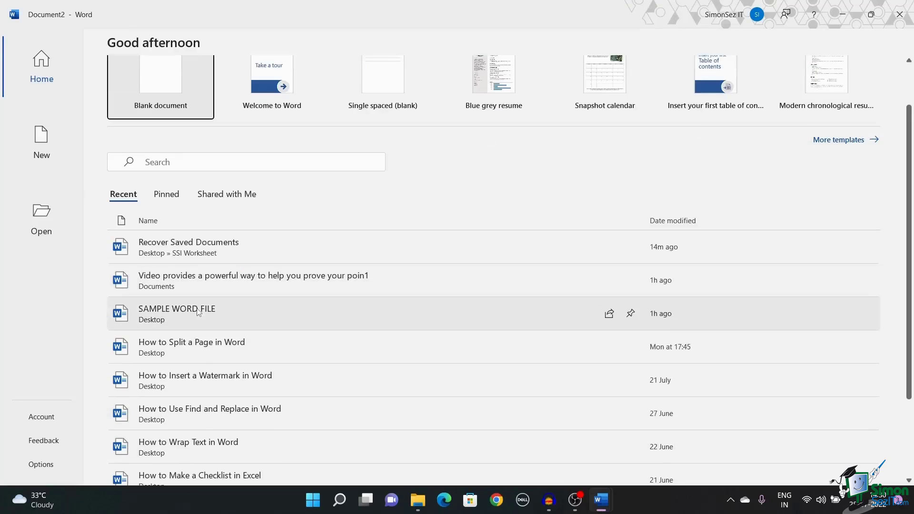
pyautogui.scroll(-1, 199, 312)
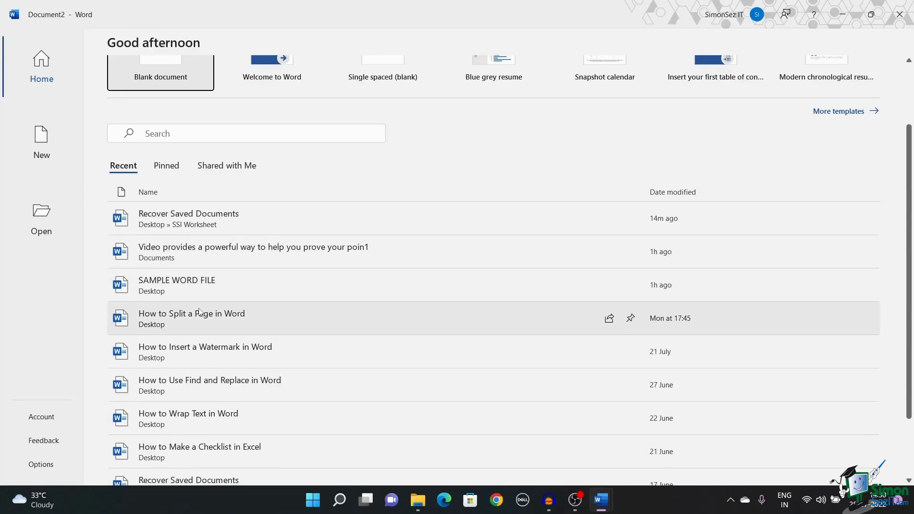
pyautogui.scroll(3, 199, 312)
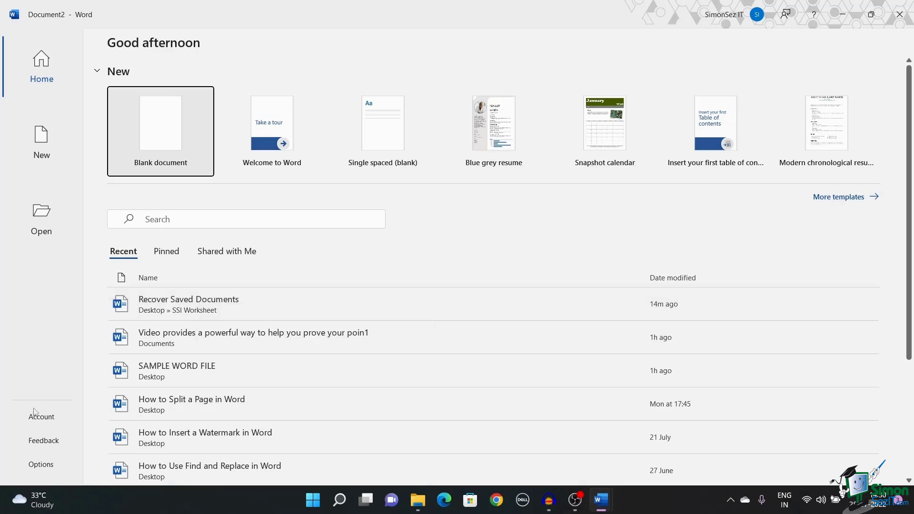
# Select the AutoRecover file location path in Word Options' Save settings, then close Options.
pyautogui.click(38, 465)
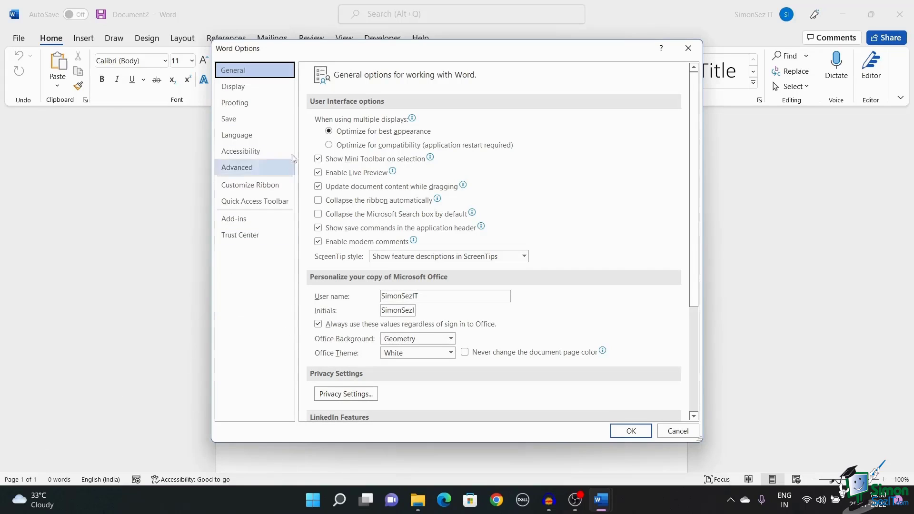
pyautogui.click(233, 119)
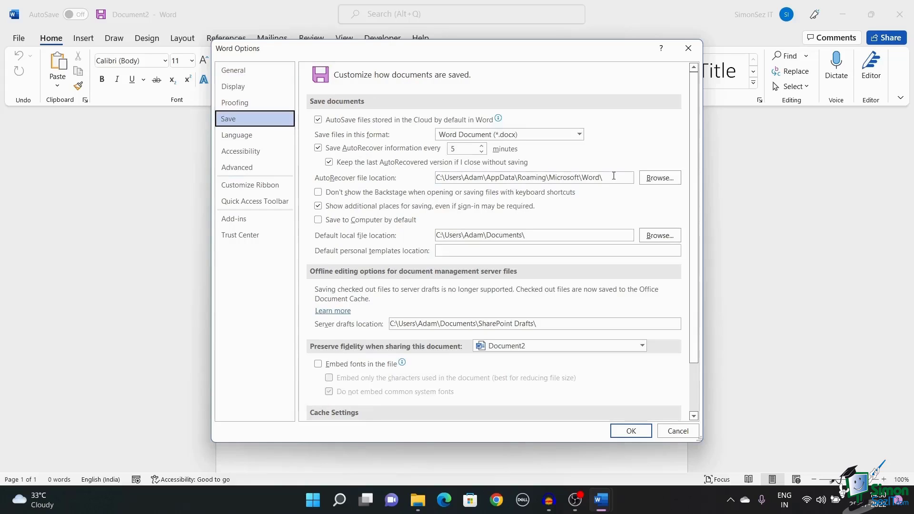
pyautogui.moveTo(605, 179); pyautogui.dragTo(424, 180)
pyautogui.hotkey('ctrl', 'c')
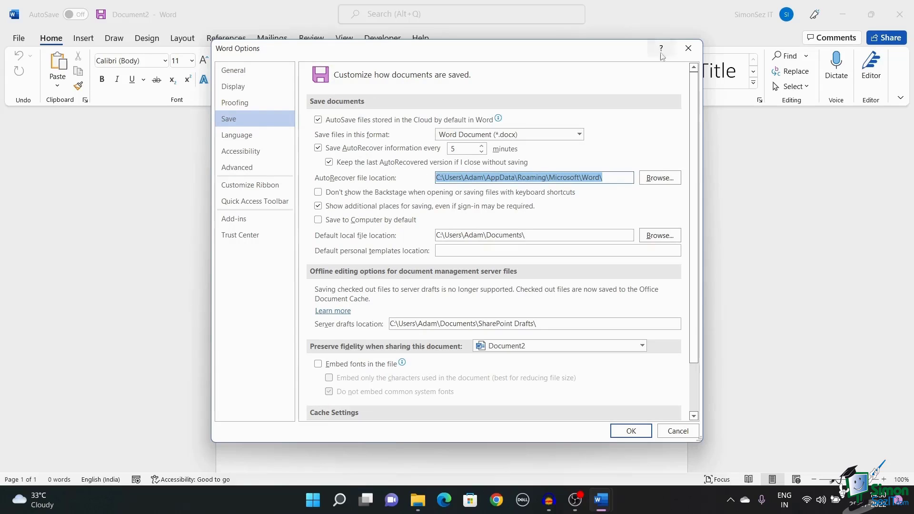
pyautogui.click(689, 49)
# Paste the AutoRecover path into File Explorer and open Recover Saved Documents.asd in Word.
pyautogui.moveTo(415, 509)
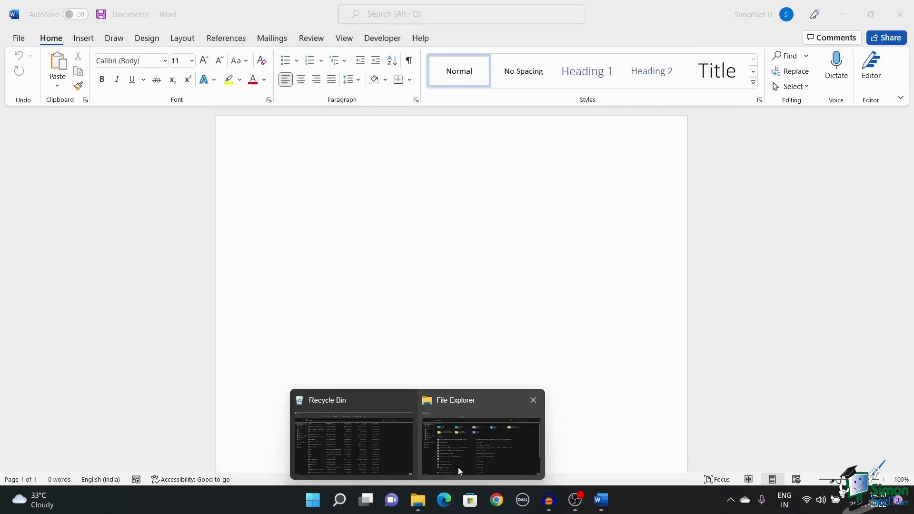
pyautogui.click(459, 471)
pyautogui.click(395, 63)
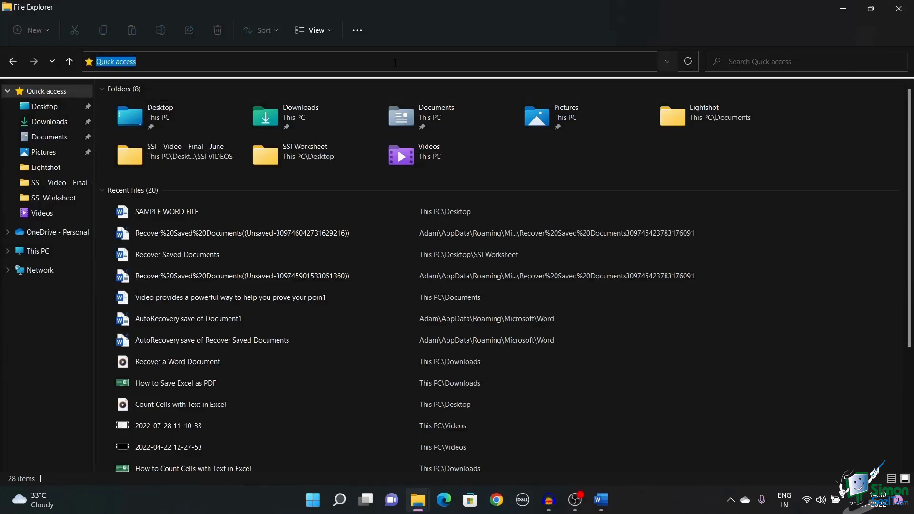
pyautogui.hotkey('ctrl', 'v')
pyautogui.press('Return')
pyautogui.doubleClick(275, 101)
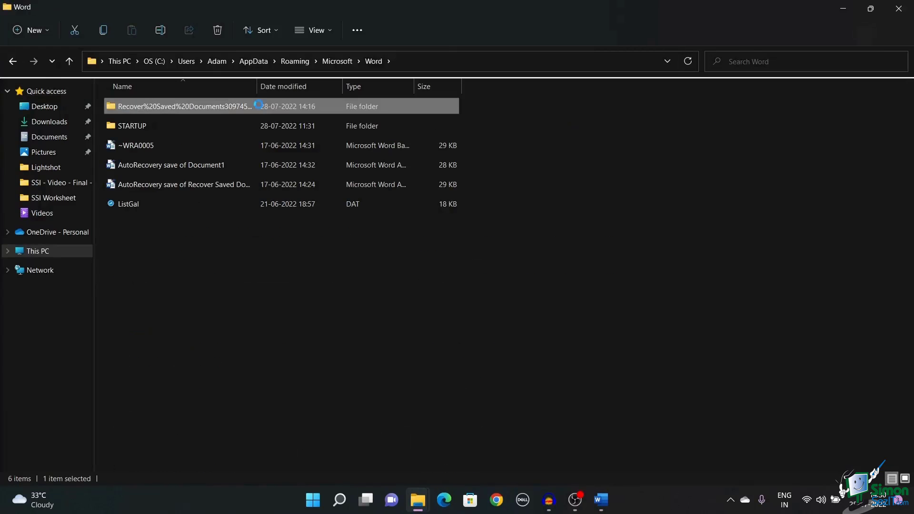
pyautogui.click(221, 113)
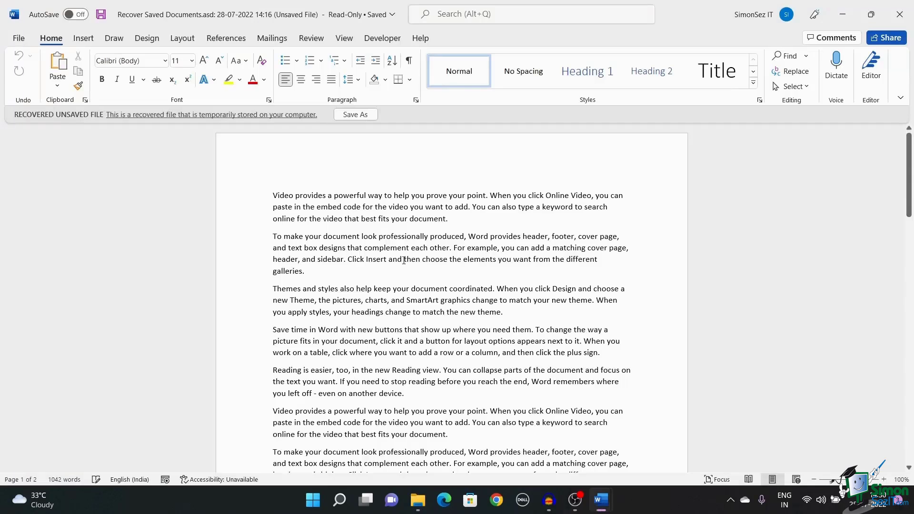
pyautogui.click(362, 114)
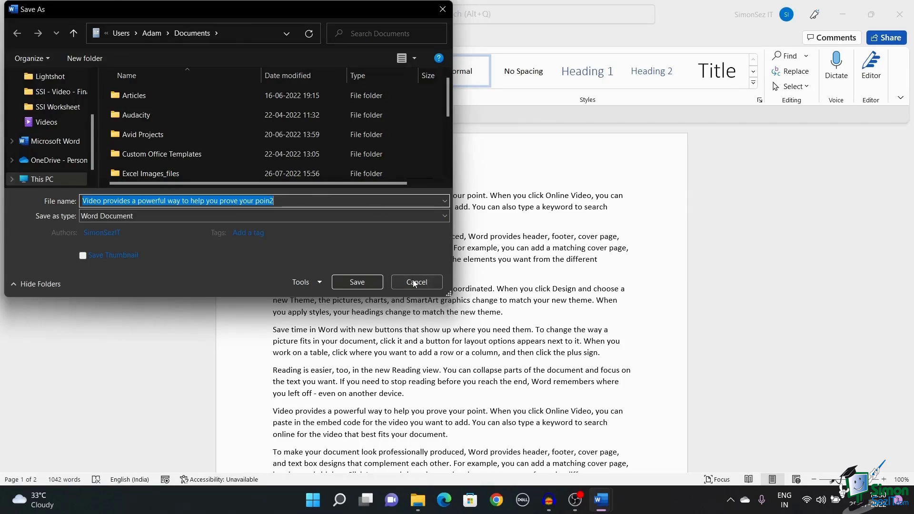
pyautogui.click(414, 283)
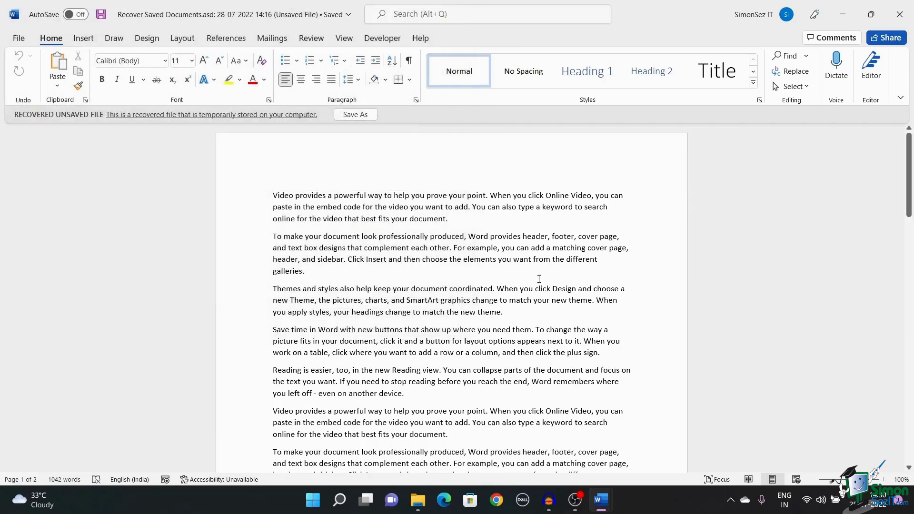
pyautogui.rightClick(600, 510)
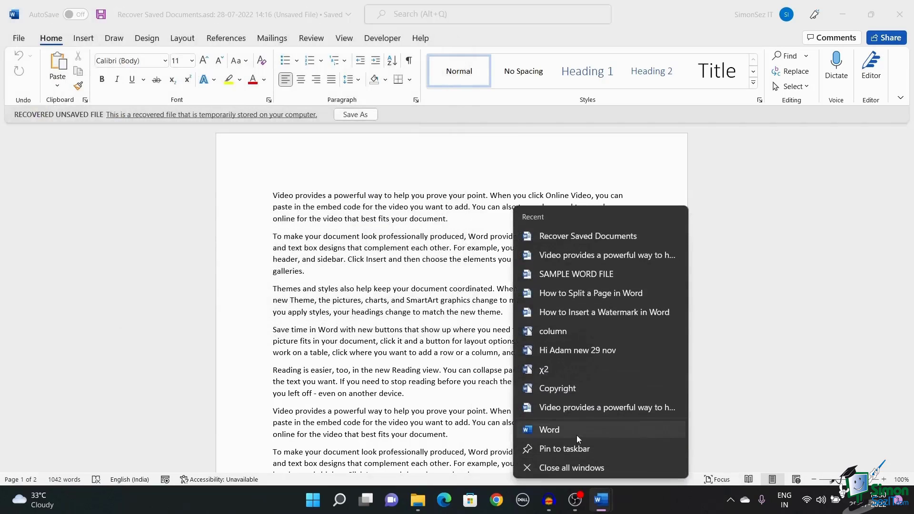
pyautogui.click(576, 435)
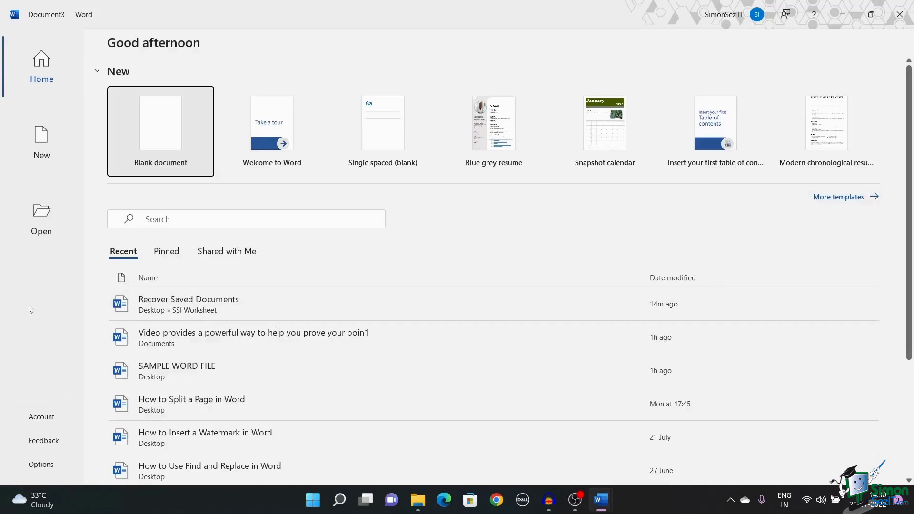
pyautogui.click(57, 220)
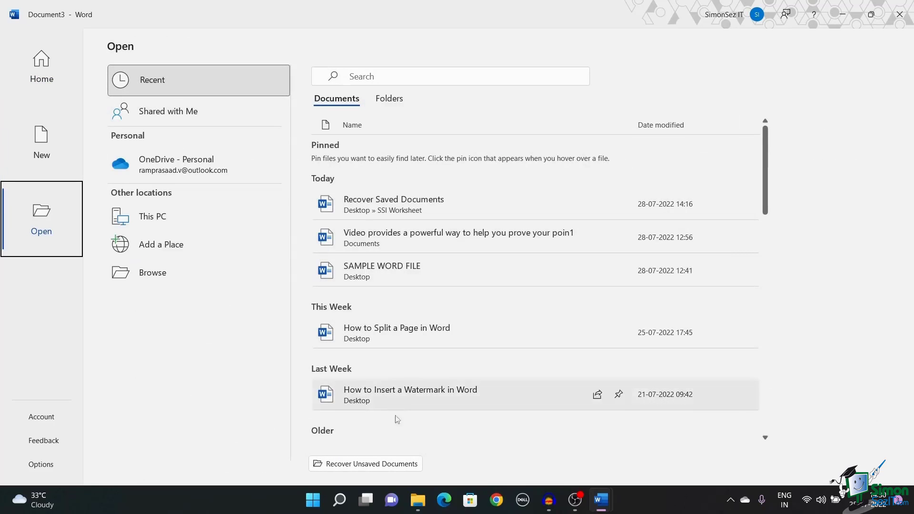
pyautogui.click(388, 466)
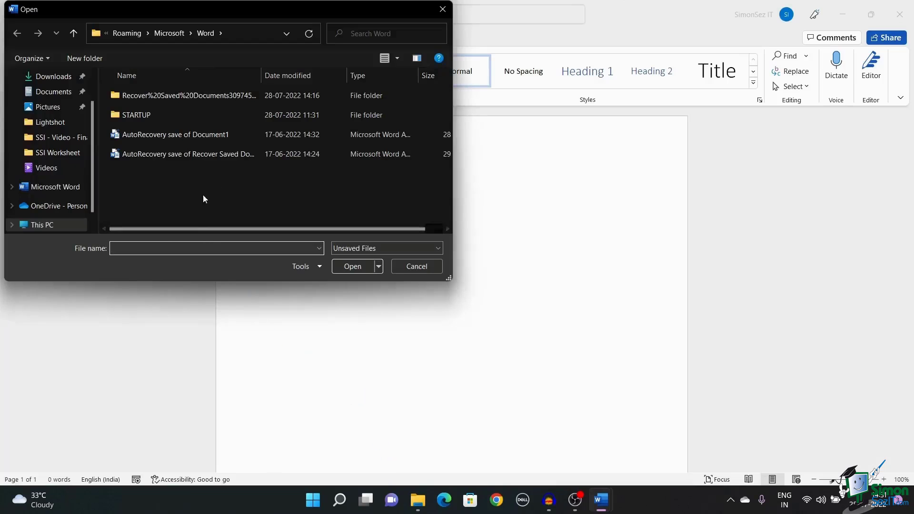
pyautogui.doubleClick(219, 93)
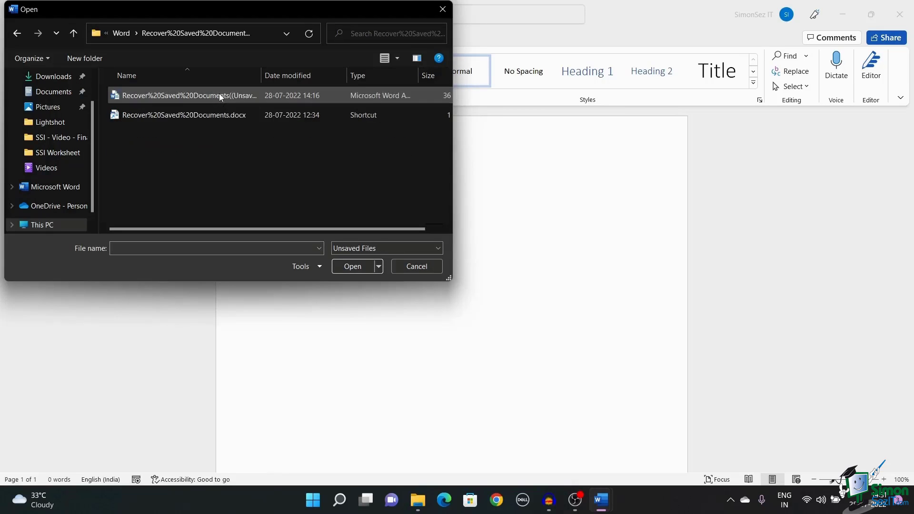
pyautogui.click(219, 94)
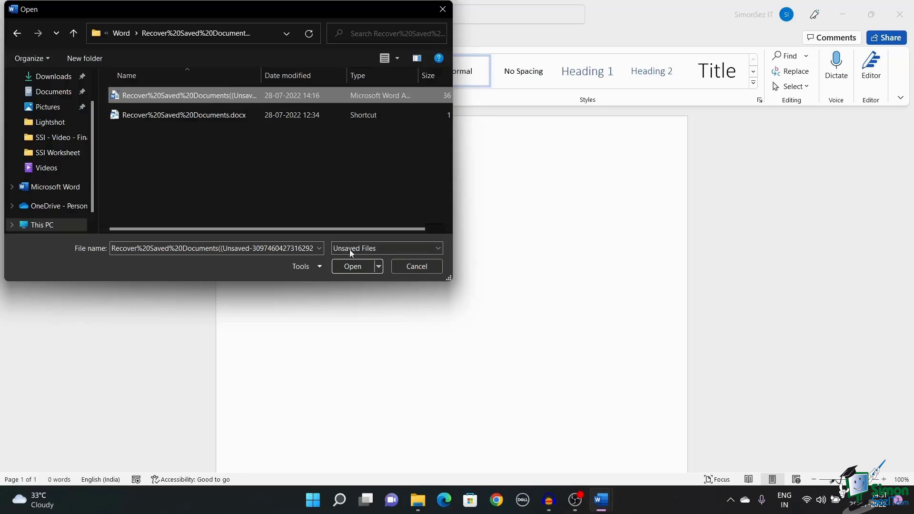
pyautogui.click(352, 266)
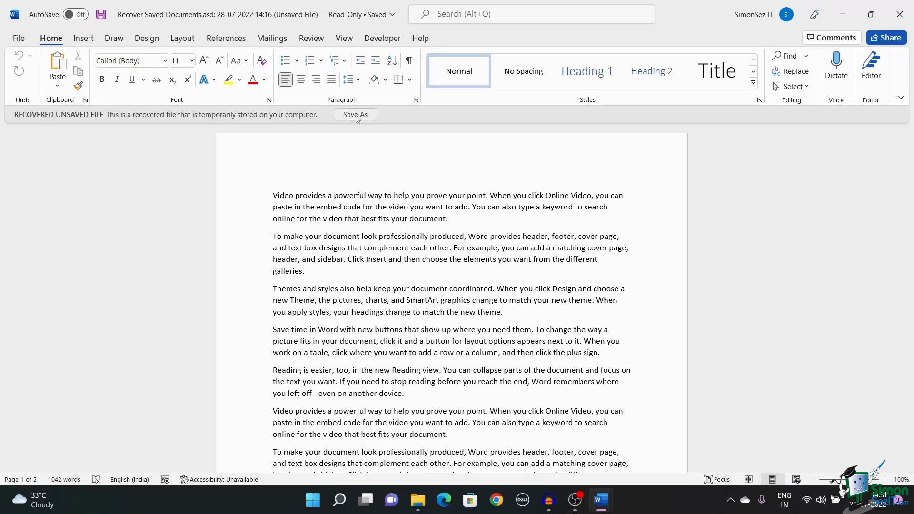
pyautogui.click(371, 115)
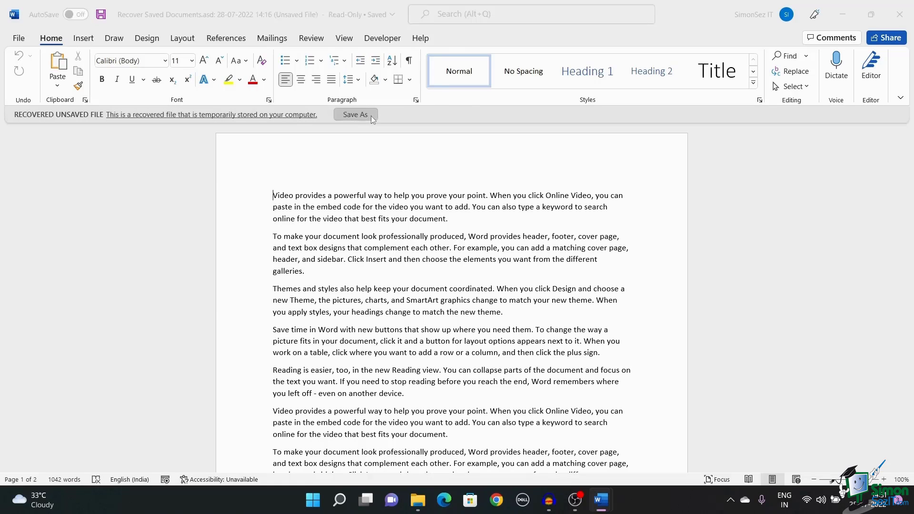
# Save the recovered file as a normal document, Navigate.docx, on this PC.
pyautogui.click(357, 281)
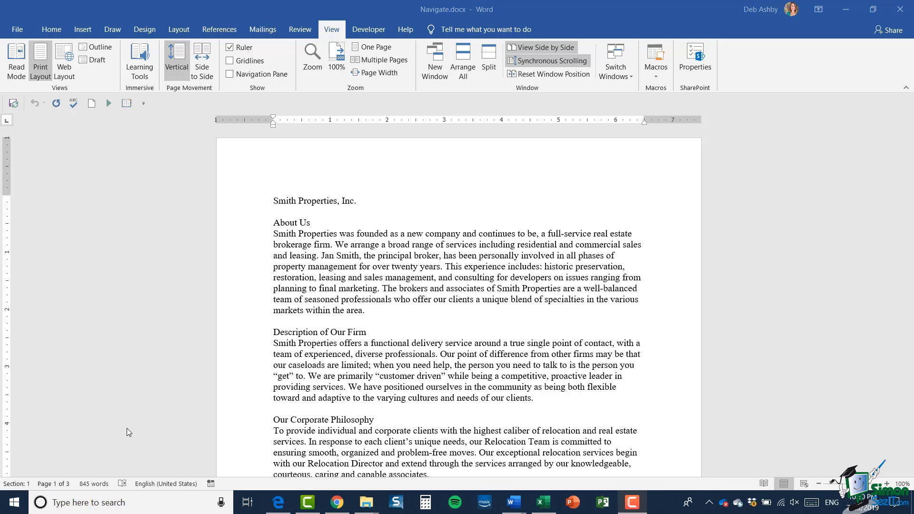
pyautogui.click(370, 235)
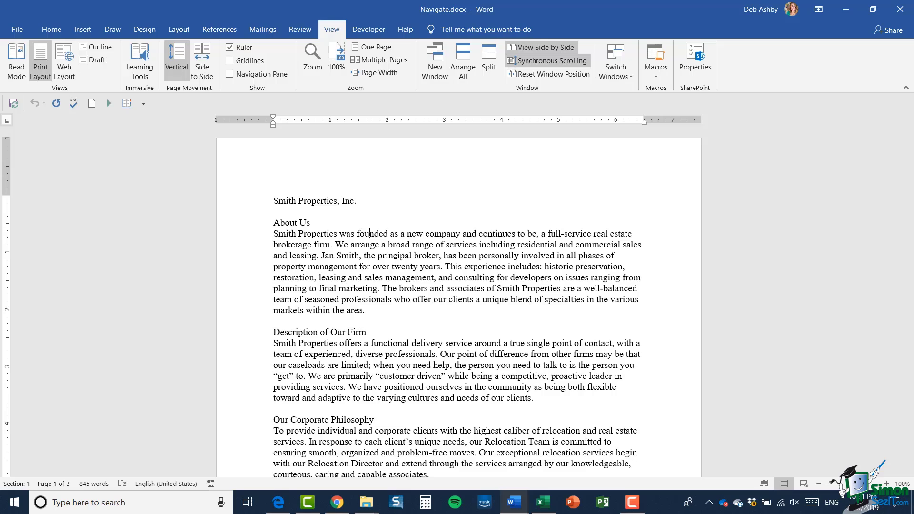
pyautogui.click(437, 235)
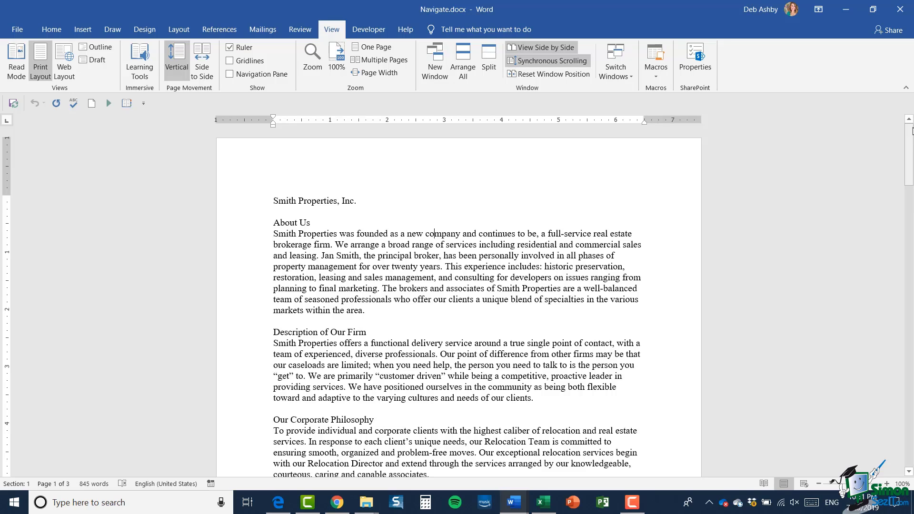
pyautogui.moveTo(910, 137)
pyautogui.mouseDown()
pyautogui.moveTo(907, 381)
pyautogui.moveTo(908, 122)
pyautogui.mouseUp()
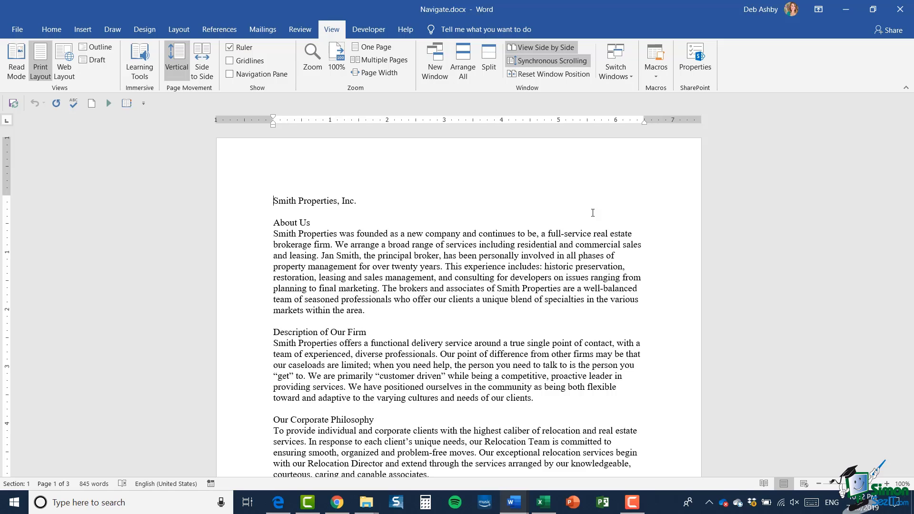
pyautogui.hotkey('ctrl', 'End')
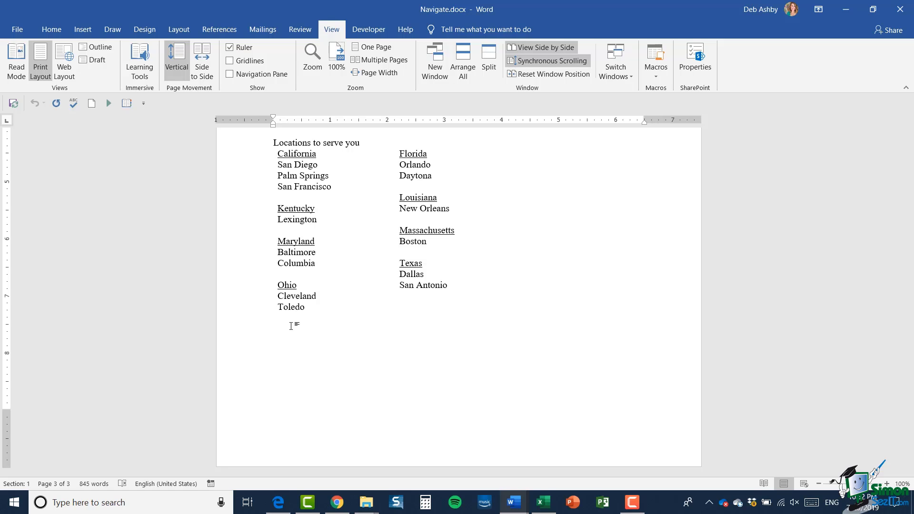
pyautogui.hotkey('ctrl', 'Home')
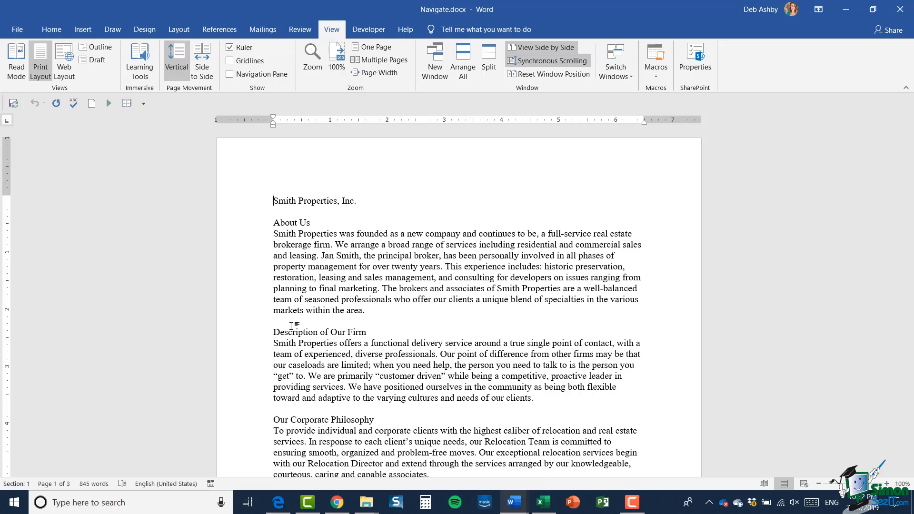
# Move word by word past 'Properties' and back, paragraph by paragraph down and up, then select all.
pyautogui.hotkey('ctrl', 'Right')
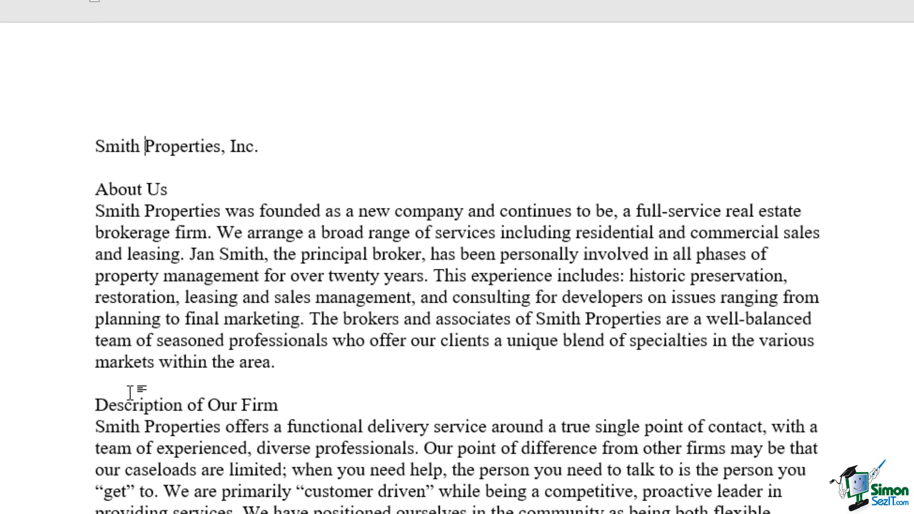
pyautogui.hotkey('ctrl', 'Right')
pyautogui.hotkey('ctrl', 'Right')
pyautogui.hotkey('ctrl', 'Right')
pyautogui.hotkey('ctrl', 'Right')
pyautogui.hotkey('ctrl', 'Right')
pyautogui.hotkey('ctrl', 'Right')
pyautogui.hotkey('ctrl', 'Right')
pyautogui.hotkey('ctrl', 'Right')
pyautogui.hotkey('ctrl', 'Right')
pyautogui.hotkey('ctrl', 'Right')
pyautogui.hotkey('ctrl', 'Right')
pyautogui.hotkey('ctrl', 'Right')
pyautogui.hotkey('ctrl', 'Right')
pyautogui.hotkey('ctrl', 'Right')
pyautogui.hotkey('ctrl', 'Right')
pyautogui.hotkey('ctrl', 'Left')
pyautogui.hotkey('ctrl', 'Left')
pyautogui.hotkey('ctrl', 'Left')
pyautogui.hotkey('ctrl', 'Left')
pyautogui.hotkey('ctrl', 'Left')
pyautogui.hotkey('ctrl', 'Left')
pyautogui.press('Up')
pyautogui.press('Up')
pyautogui.hotkey('ctrl', 'Down')
pyautogui.hotkey('ctrl', 'Down')
pyautogui.hotkey('ctrl', 'Down')
pyautogui.hotkey('ctrl', 'Down')
pyautogui.hotkey('ctrl', 'Down')
pyautogui.hotkey('ctrl', 'Up')
pyautogui.hotkey('ctrl', 'Up')
pyautogui.hotkey('ctrl', 'Up')
pyautogui.hotkey('ctrl', 'a')
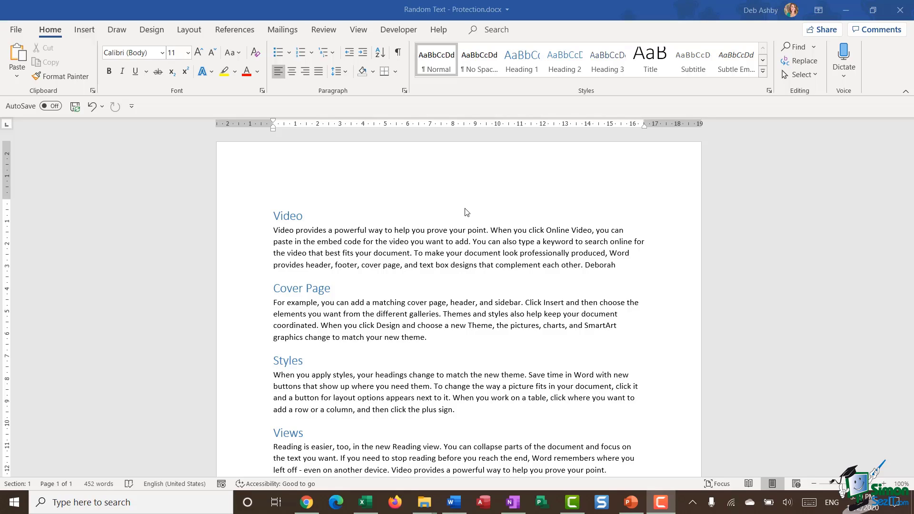
# On File > Info, turn off Always Open Read-Only and reopen the Protect Document options.
pyautogui.click(471, 240)
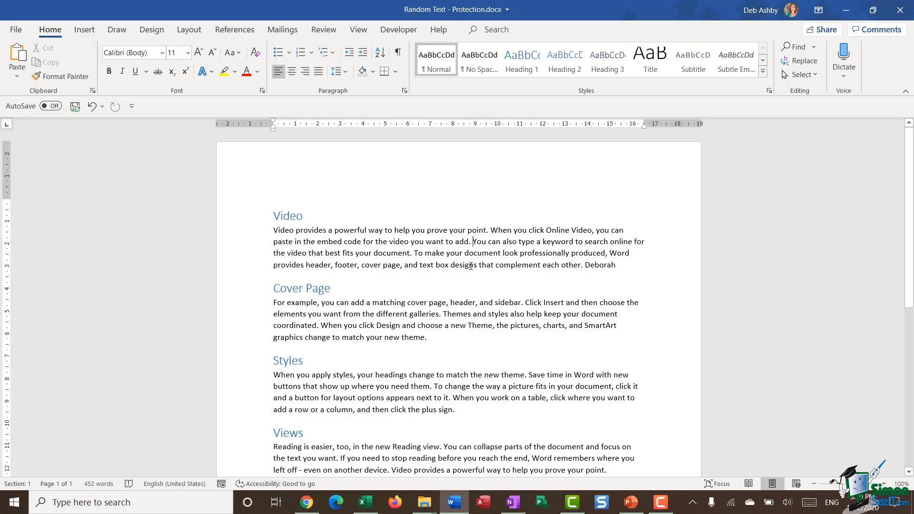
pyautogui.click(18, 30)
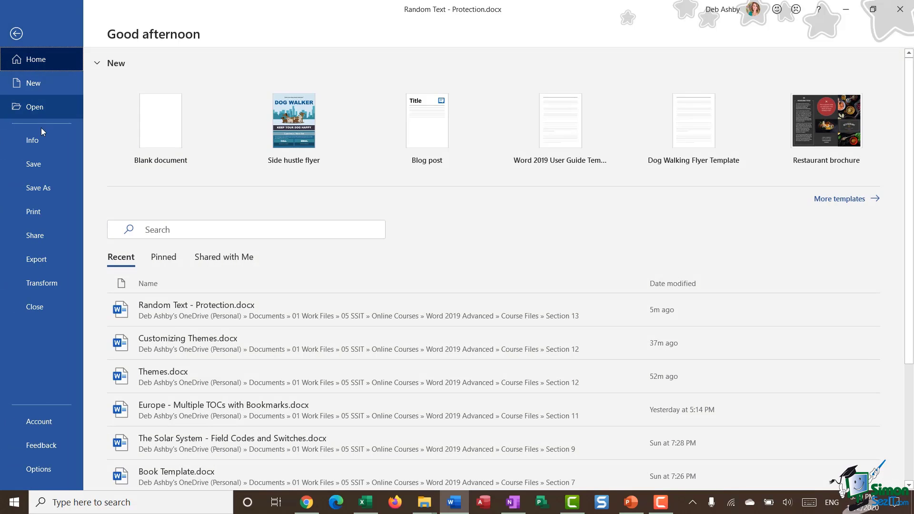
pyautogui.click(40, 142)
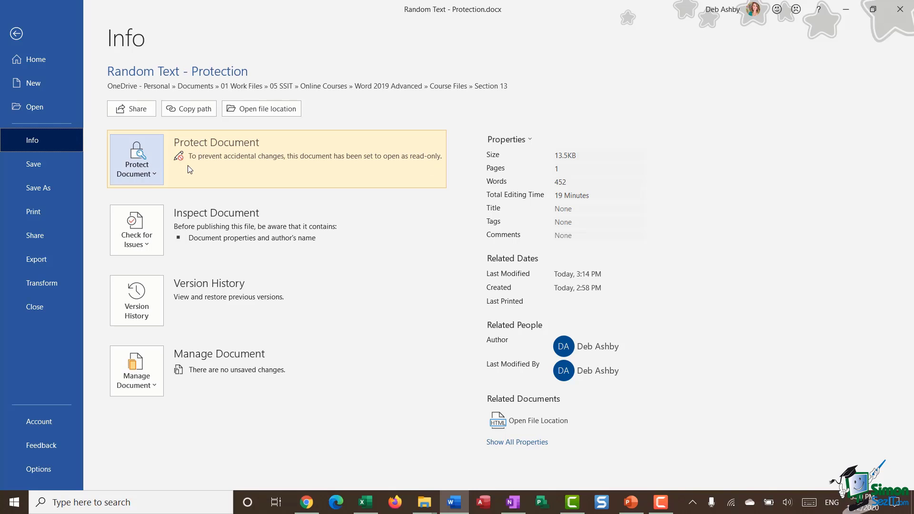
pyautogui.click(152, 172)
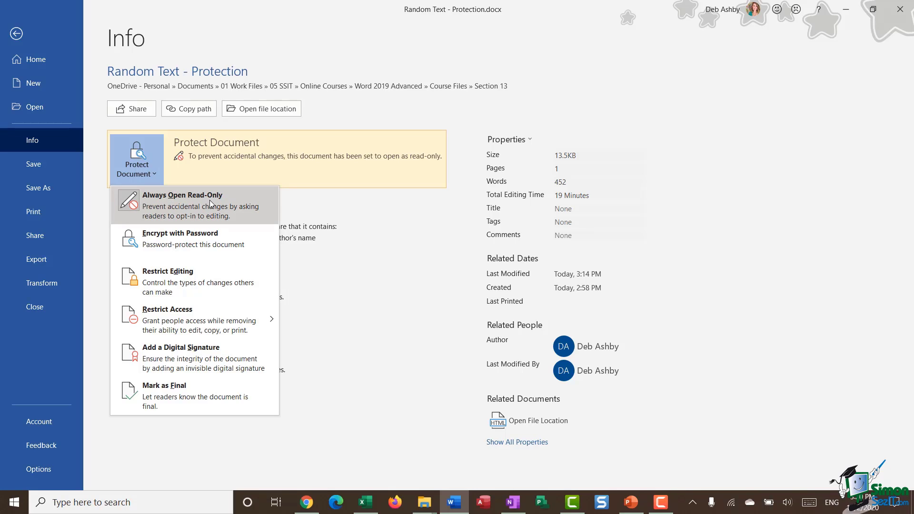
pyautogui.click(236, 203)
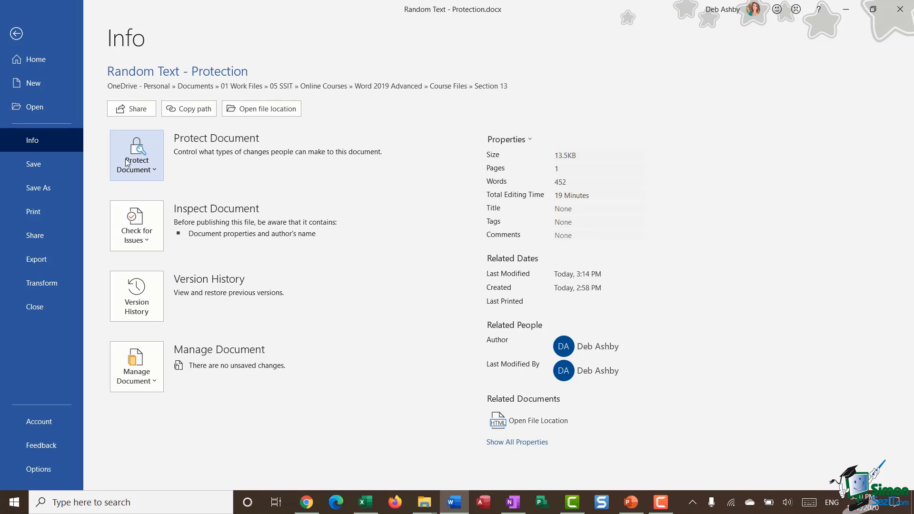
pyautogui.click(155, 161)
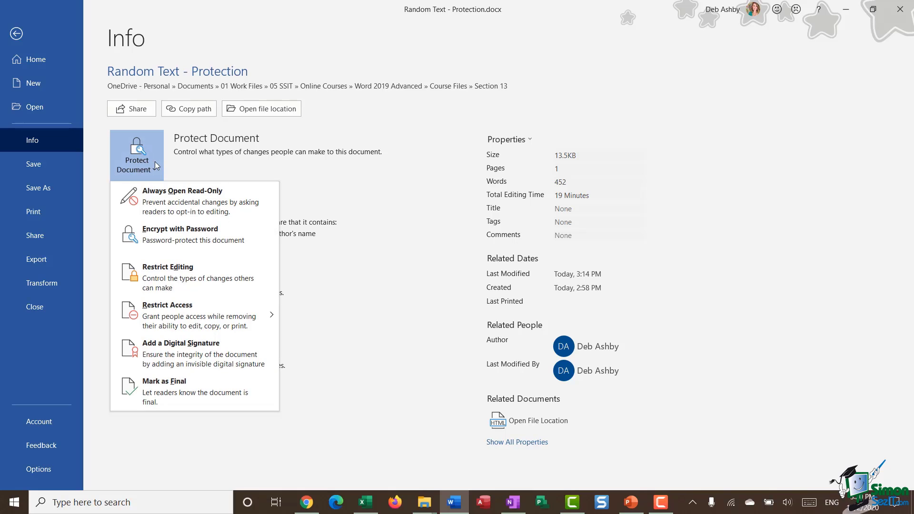
# In a widened Restrict Editing pane, tick 'Limit formatting to a selection of styles' and open Settings.
pyautogui.click(251, 266)
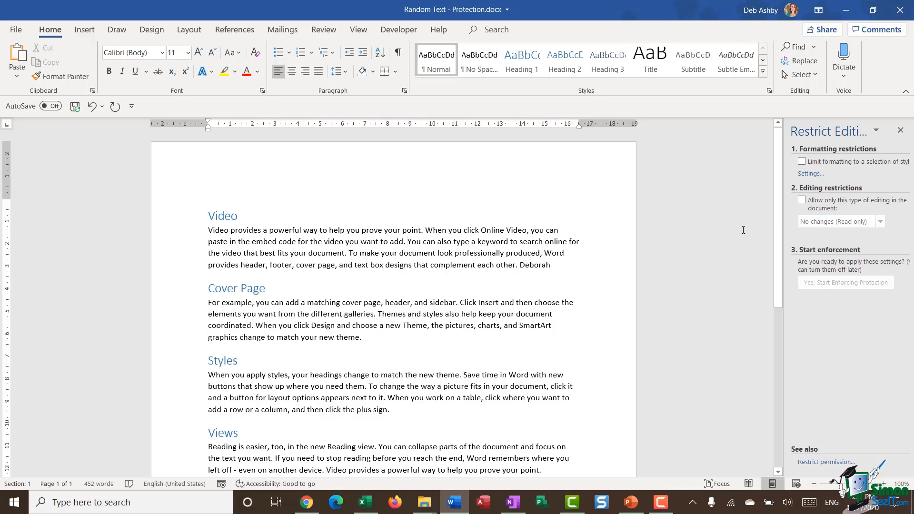
pyautogui.moveTo(777, 204); pyautogui.dragTo(723, 204)
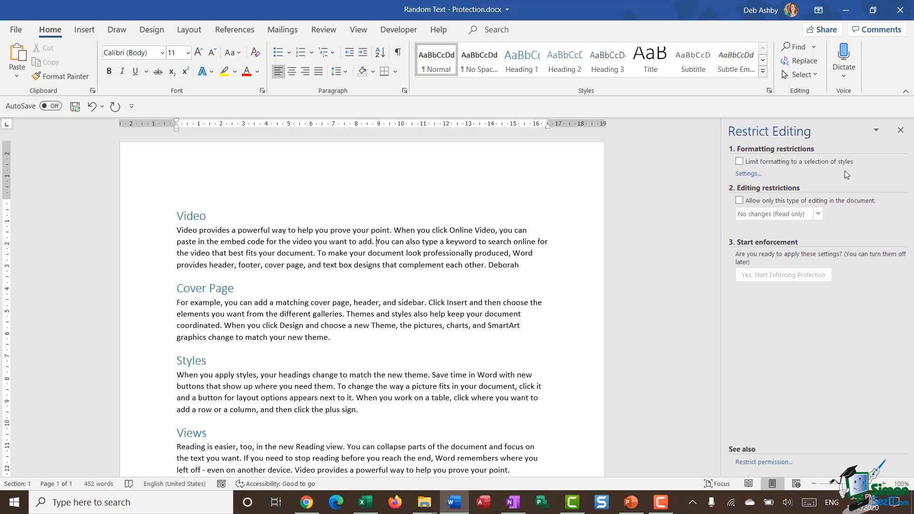
pyautogui.click(740, 161)
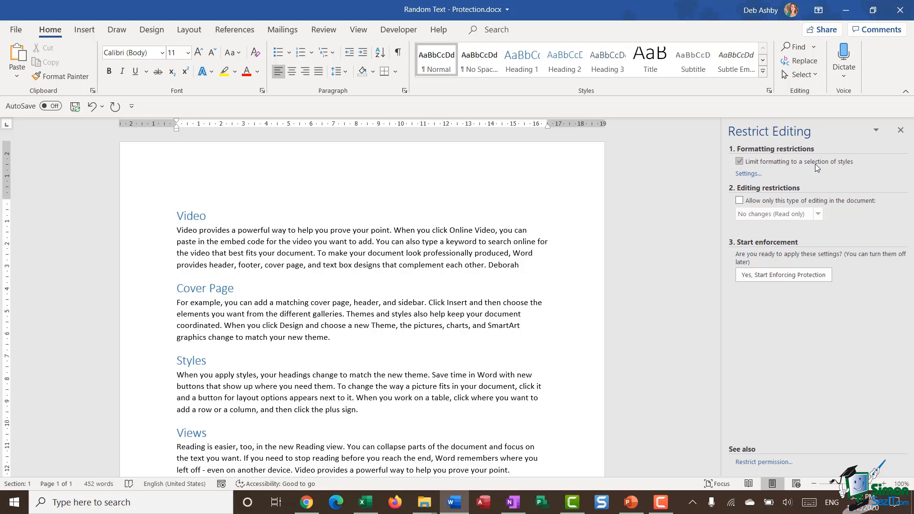
pyautogui.click(749, 174)
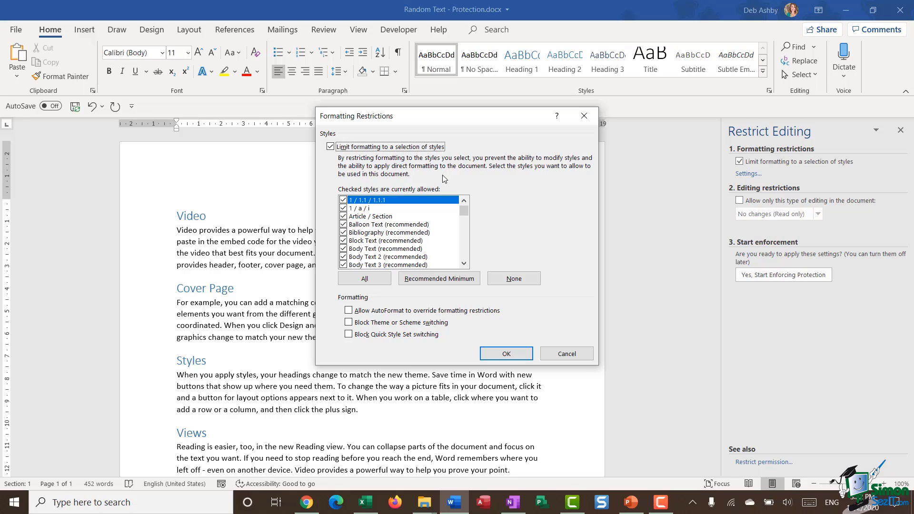
# Set Formatting Restrictions to allow no styles, block theme or scheme switching, and apply.
pyautogui.click(439, 278)
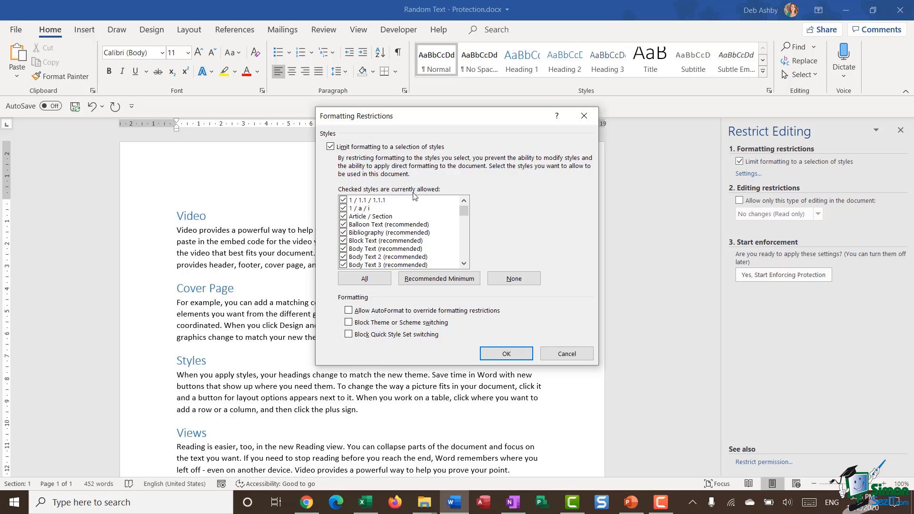
pyautogui.moveTo(461, 211); pyautogui.dragTo(467, 259)
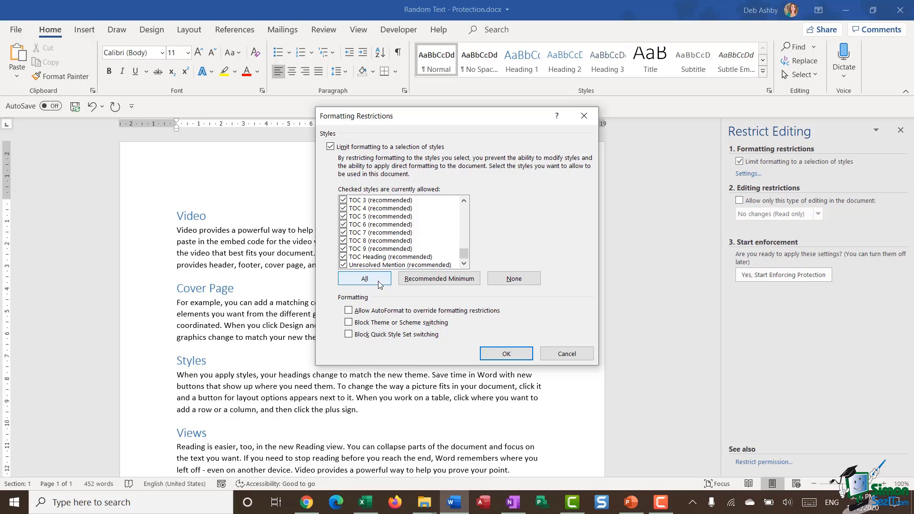
pyautogui.click(455, 283)
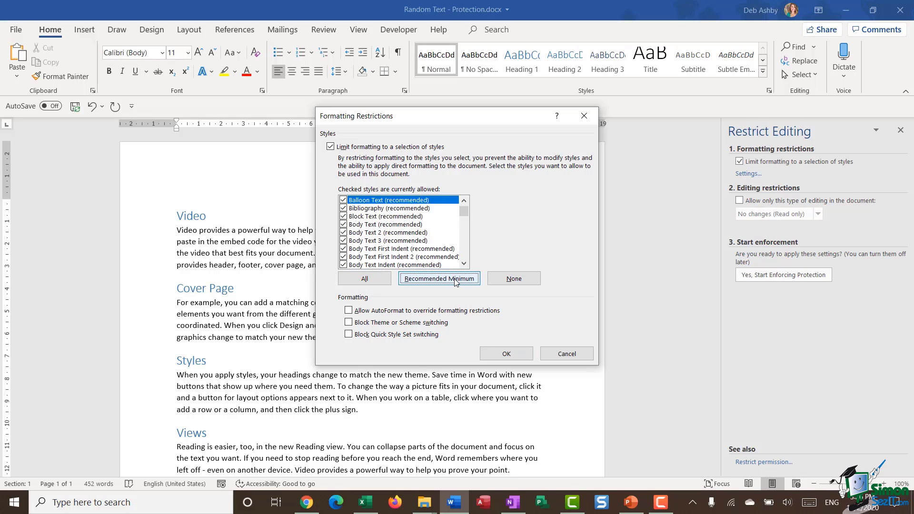
pyautogui.click(510, 280)
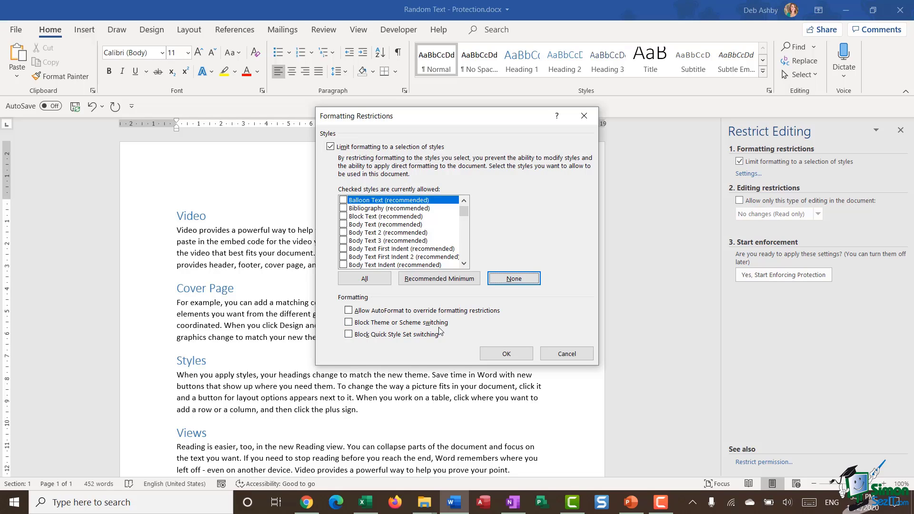
pyautogui.click(350, 323)
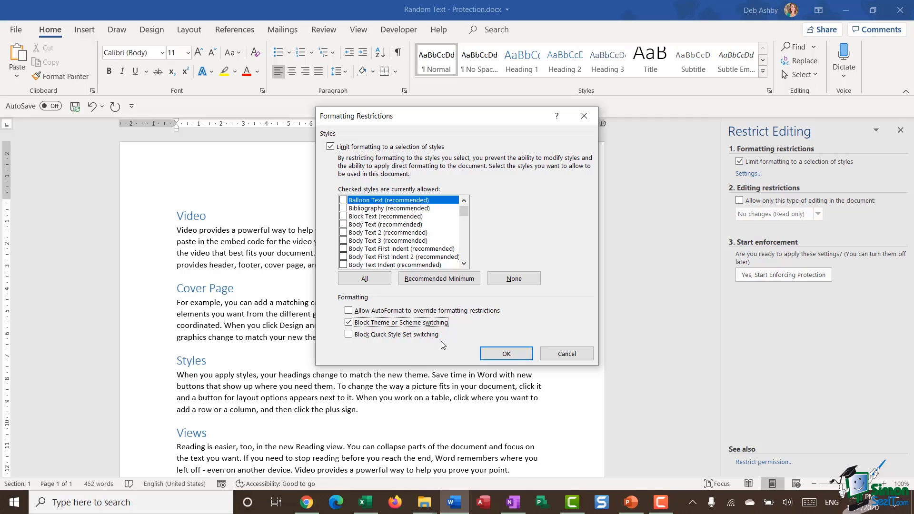
pyautogui.click(515, 356)
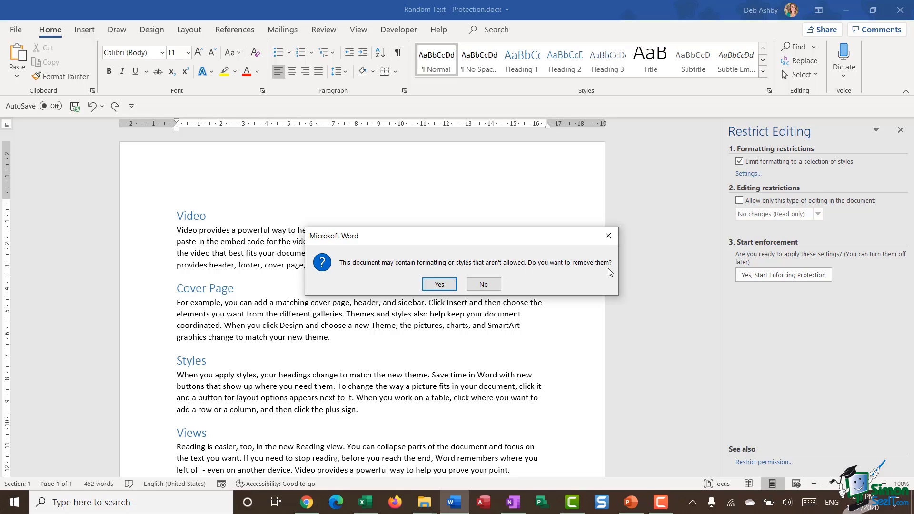
# Decline removing disallowed formatting and place the cursor in the Cover Page heading.
pyautogui.click(476, 287)
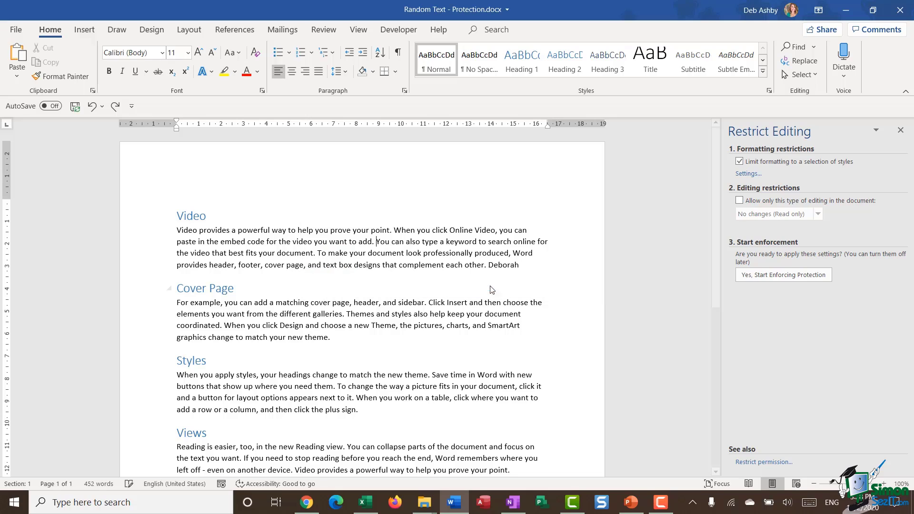
pyautogui.click(580, 286)
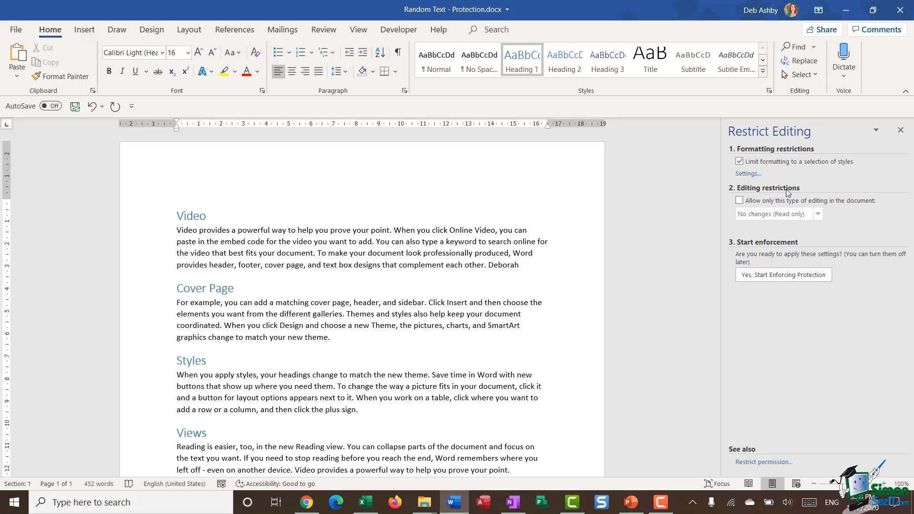
pyautogui.click(739, 200)
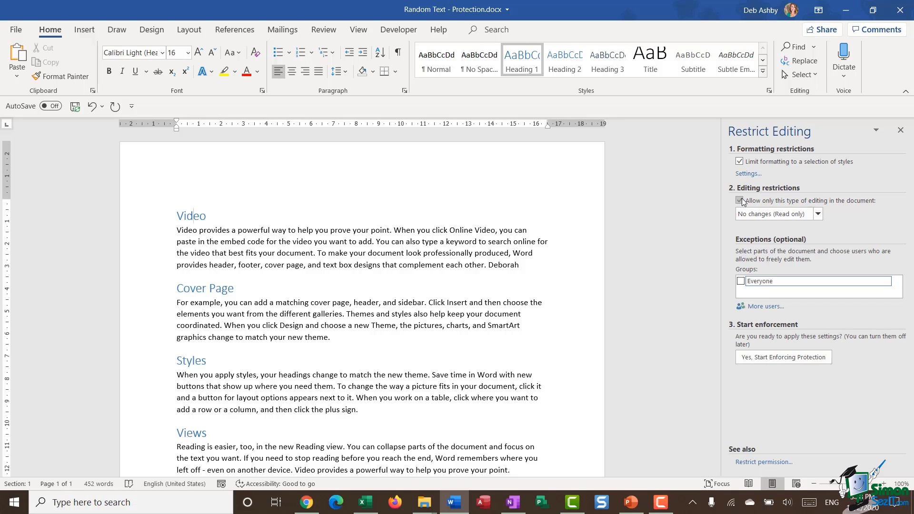
pyautogui.click(816, 215)
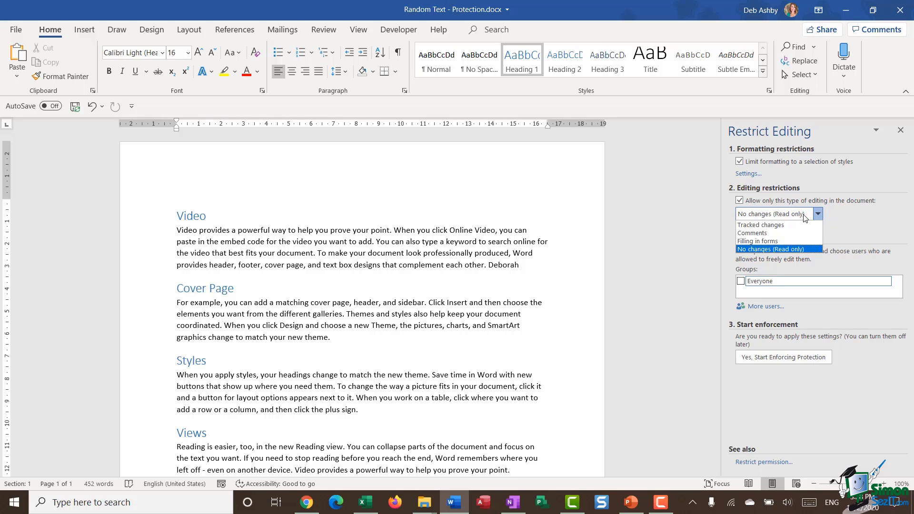
pyautogui.click(790, 232)
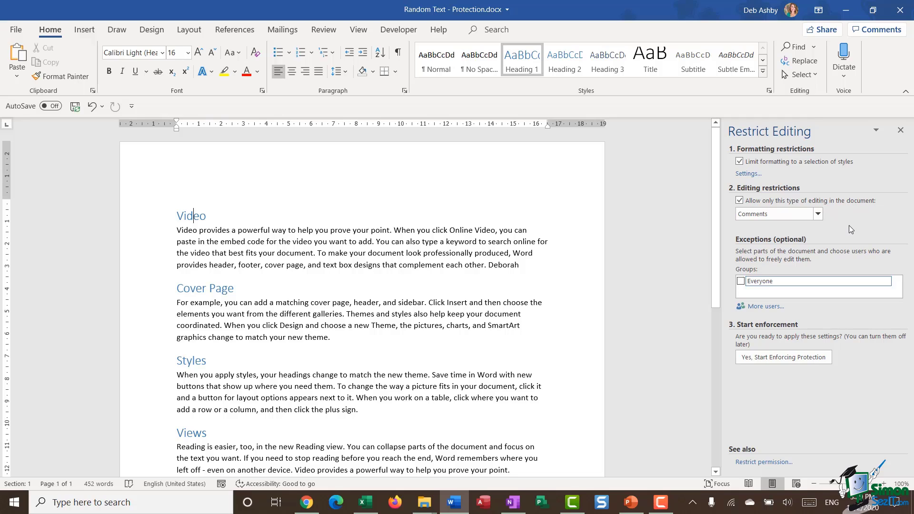
pyautogui.click(817, 214)
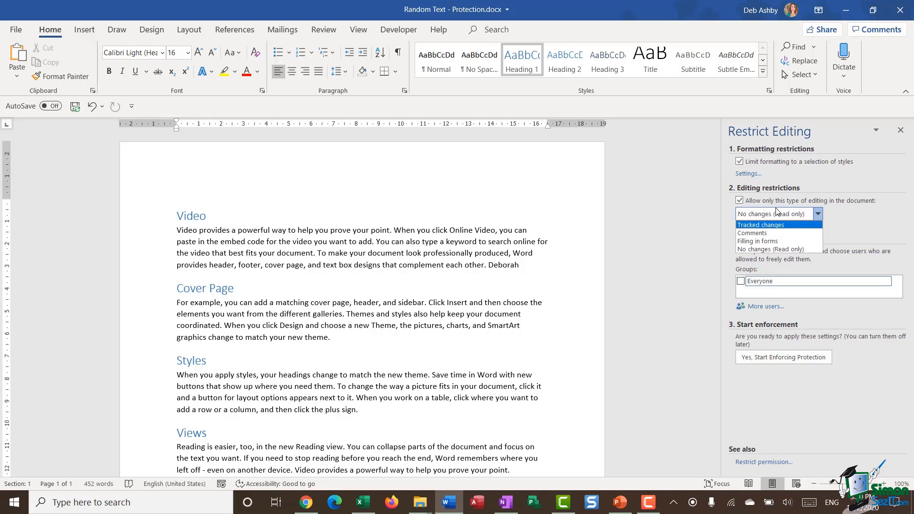
pyautogui.click(739, 201)
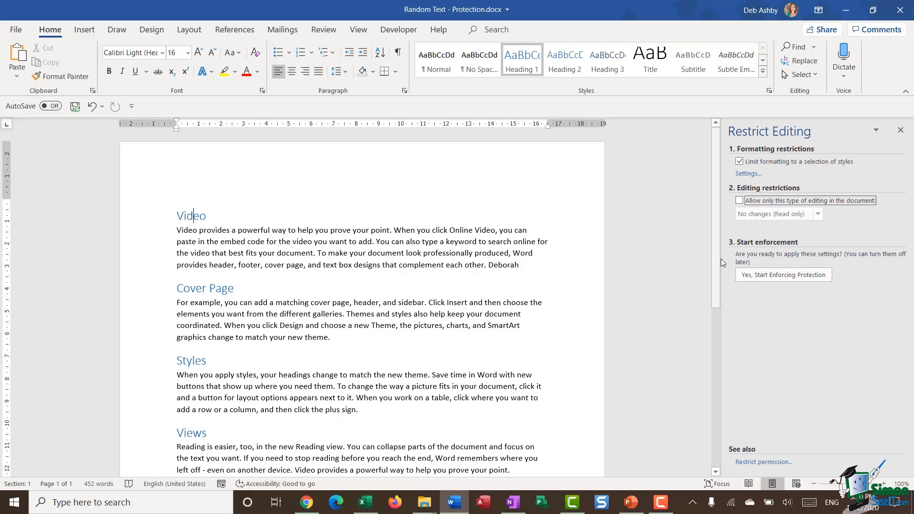
# Start enforcing protection, entering and confirming a new password.
pyautogui.click(779, 276)
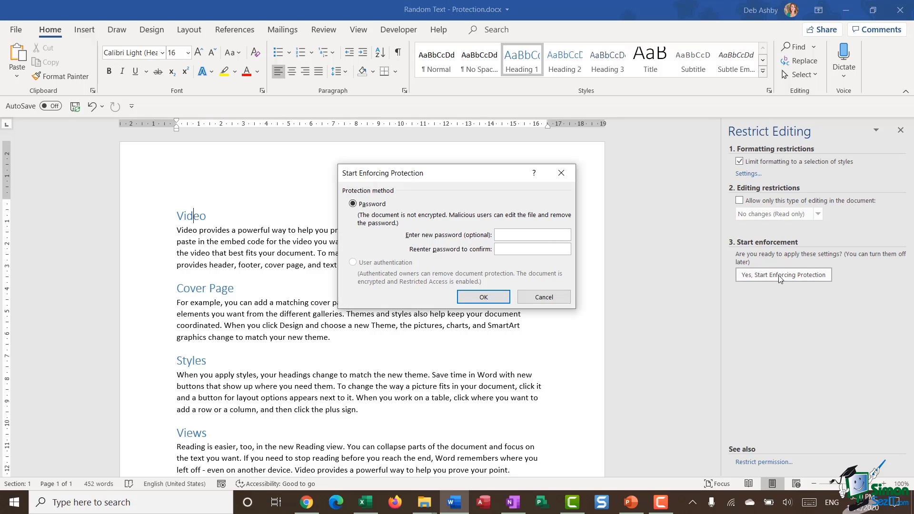
pyautogui.click(563, 237)
pyautogui.write('password')
pyautogui.click(509, 250)
pyautogui.click(483, 296)
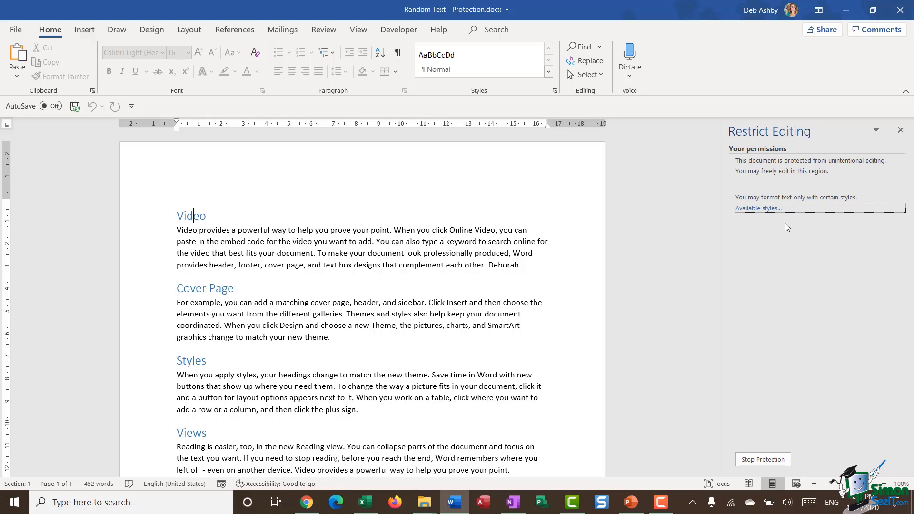
# Close the Restrict Editing pane, save and close Random Text - Protection.docx, and return to File Home.
pyautogui.click(900, 130)
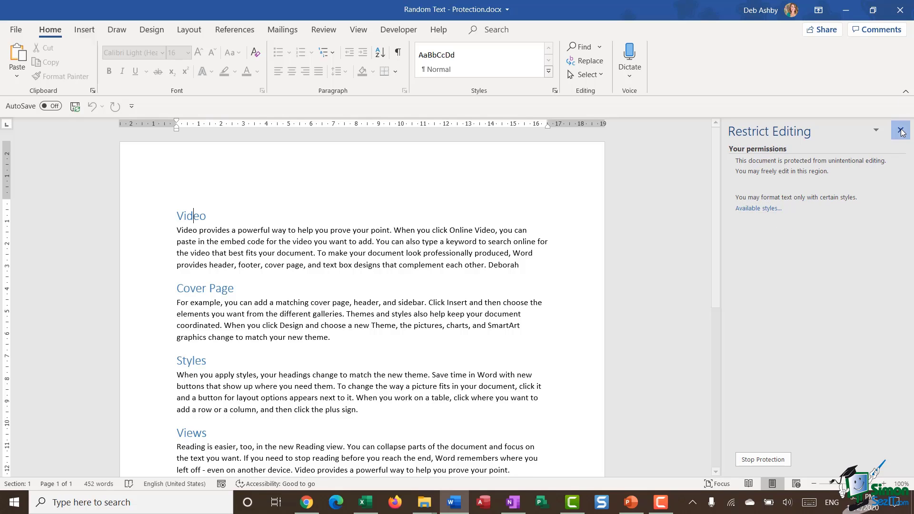
pyautogui.click(16, 29)
pyautogui.click(34, 307)
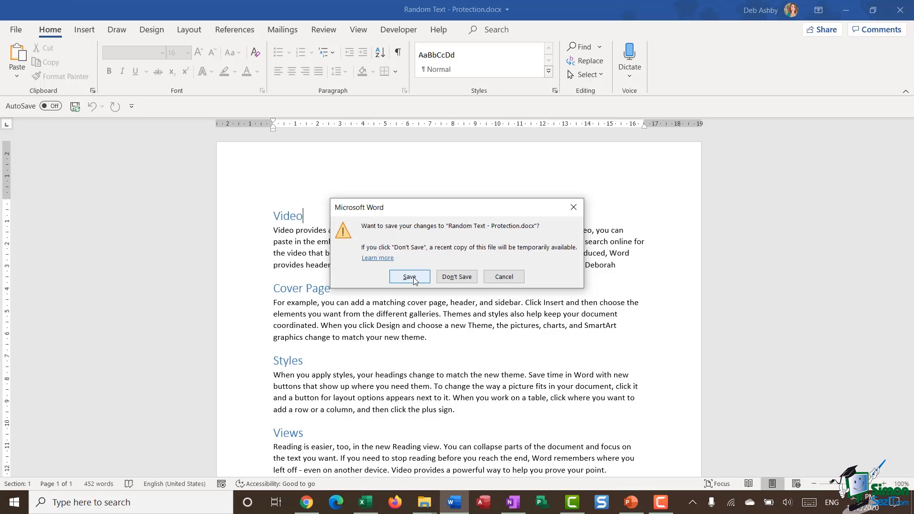
pyautogui.click(413, 276)
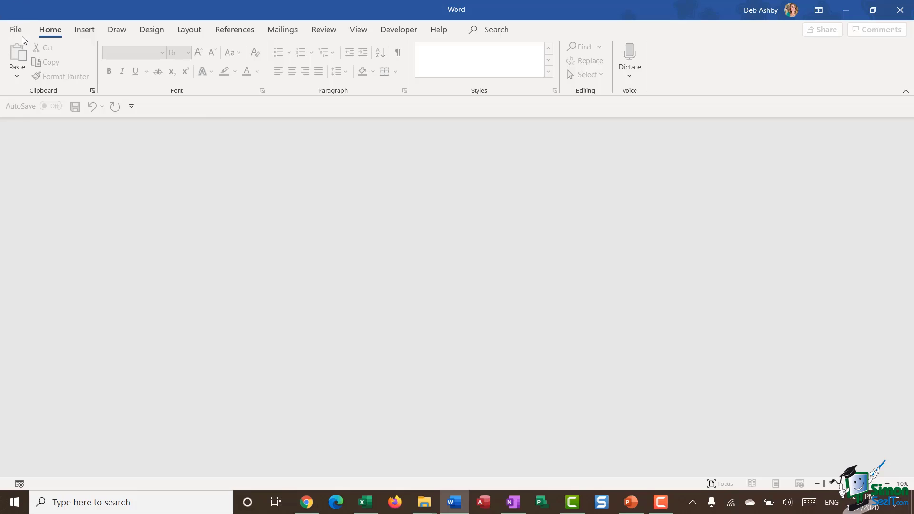
pyautogui.click(19, 30)
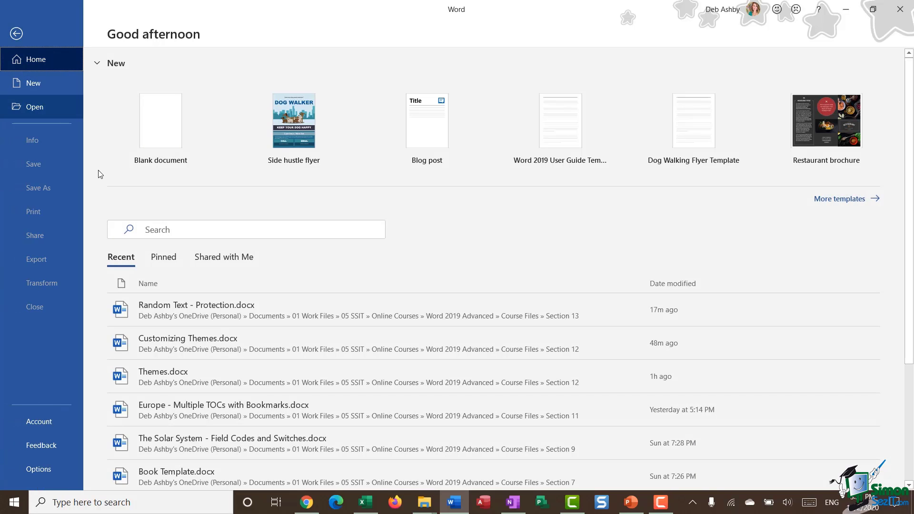
# Open Random Text - Protection.docx from the Recent list on the Home page.
pyautogui.click(241, 309)
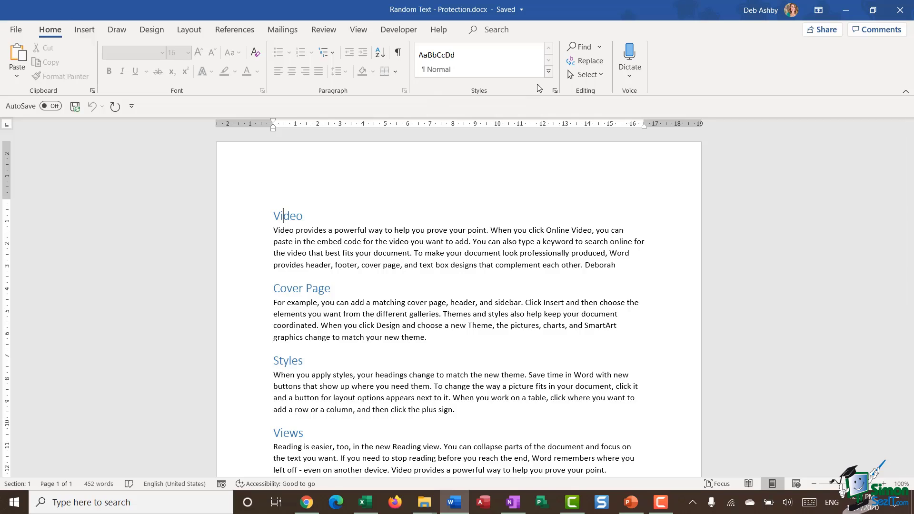
pyautogui.click(548, 72)
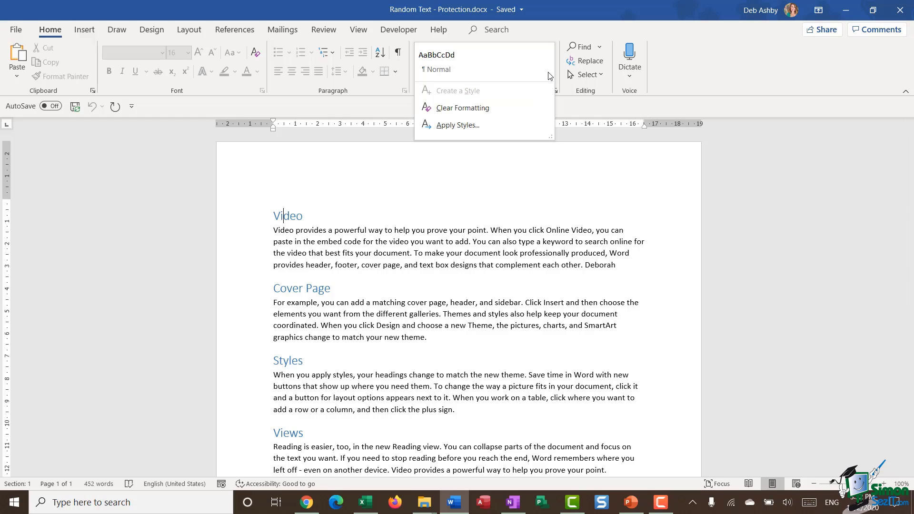
pyautogui.click(447, 61)
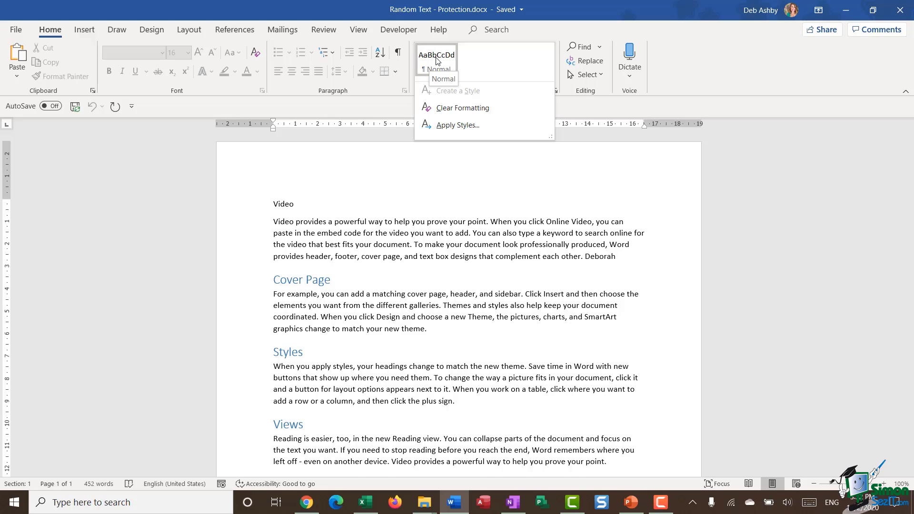
pyautogui.click(347, 241)
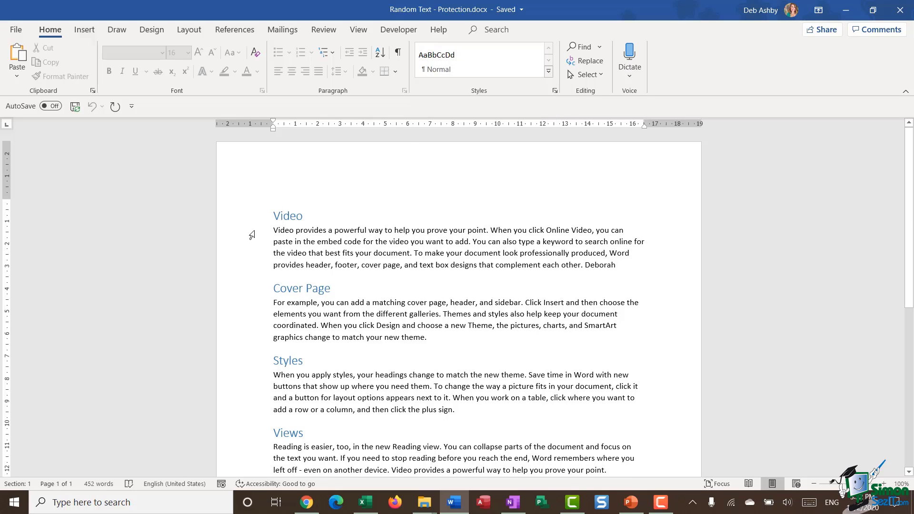
pyautogui.moveTo(251, 233); pyautogui.dragTo(251, 269)
pyautogui.moveTo(251, 307); pyautogui.dragTo(249, 340)
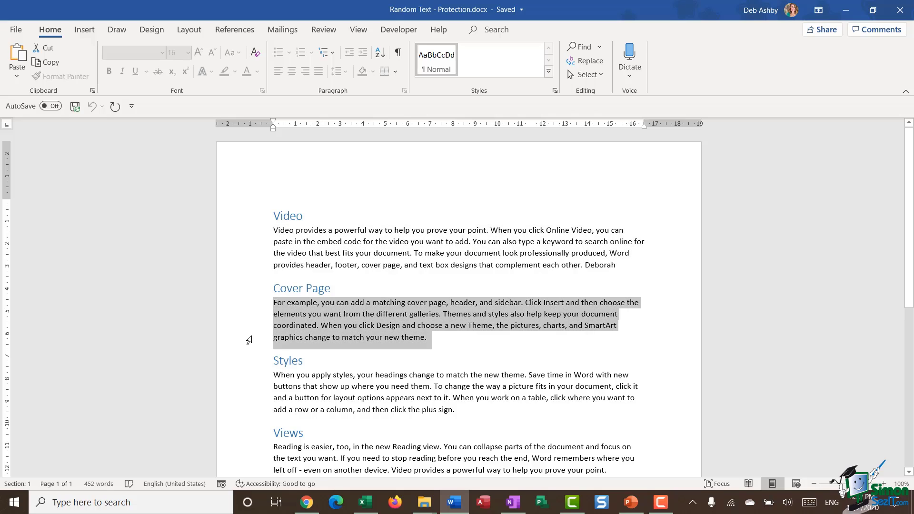
pyautogui.click(437, 242)
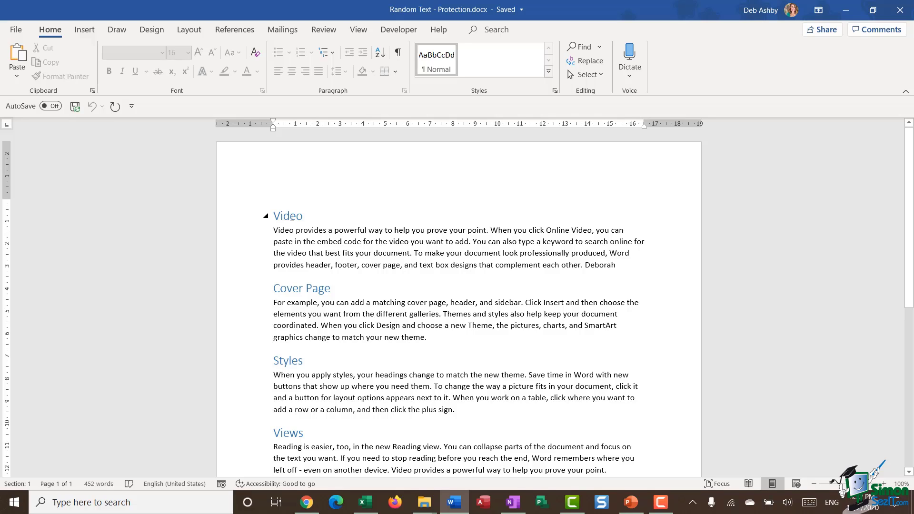
pyautogui.click(287, 288)
# Show the Design tab's greyed-out Themes, Colors and Fonts, then click along the first paragraph.
pyautogui.click(153, 34)
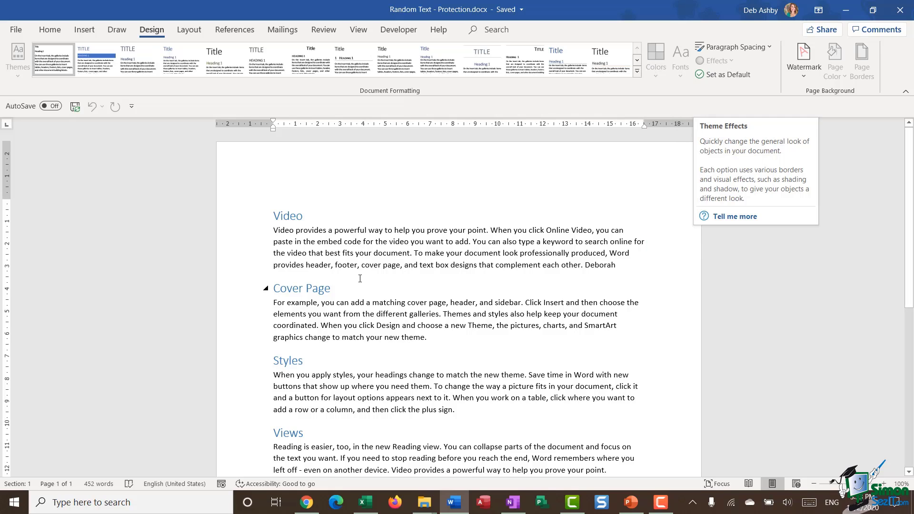
pyautogui.click(332, 231)
pyautogui.click(373, 230)
pyautogui.click(410, 231)
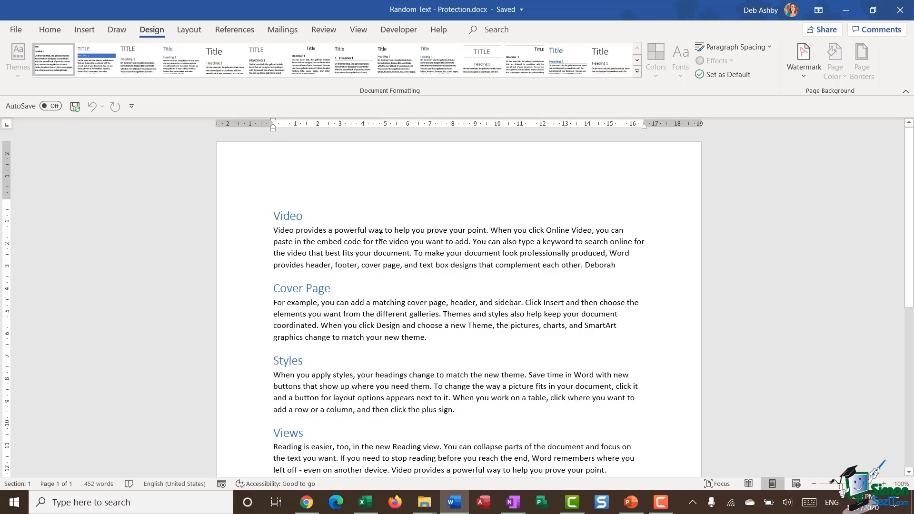
# Stop the document's editing protection under Restrict Editing, confirming with the password.
pyautogui.click(16, 31)
pyautogui.click(32, 139)
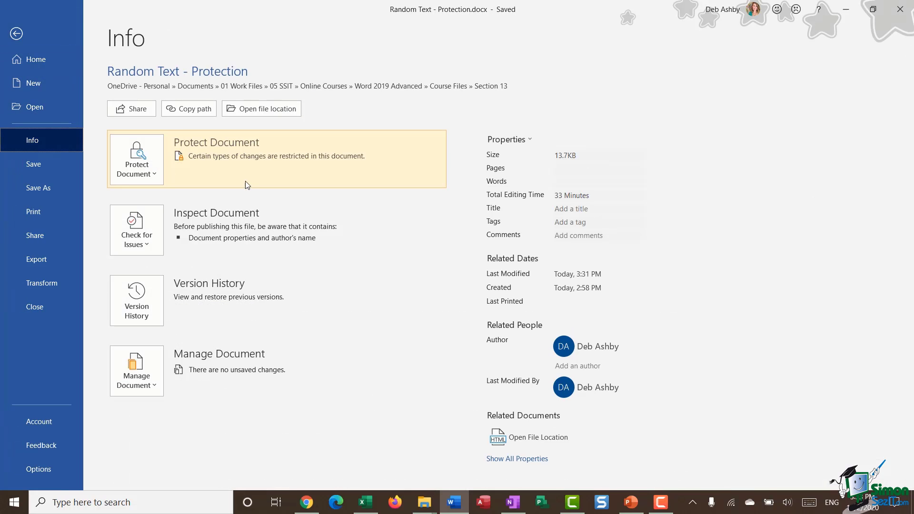
pyautogui.click(137, 159)
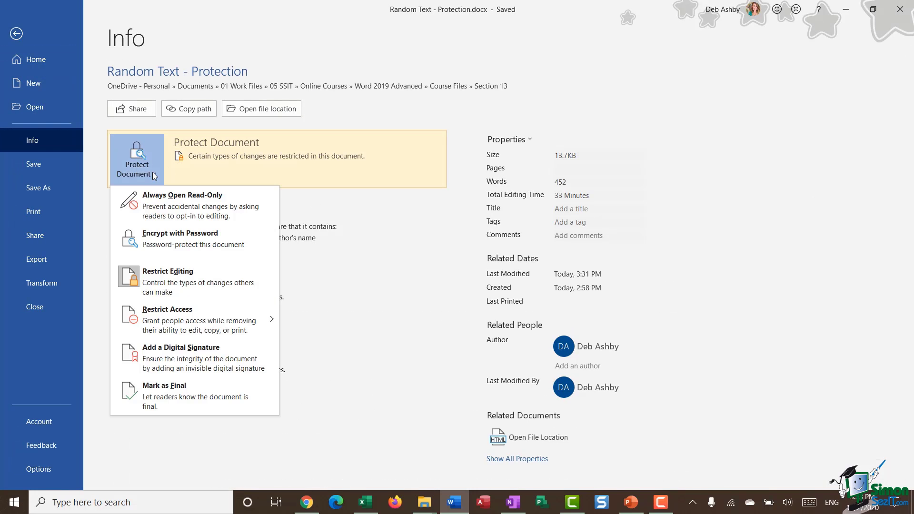
pyautogui.click(198, 283)
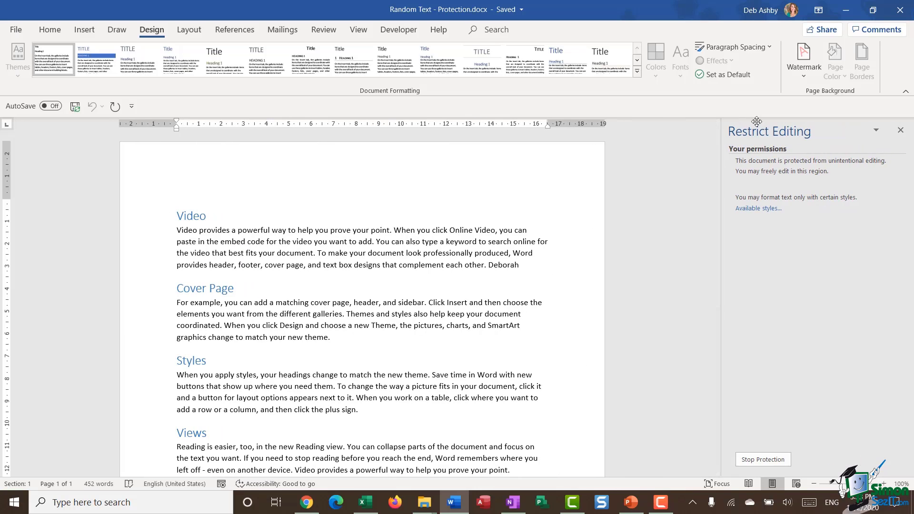
pyautogui.click(764, 460)
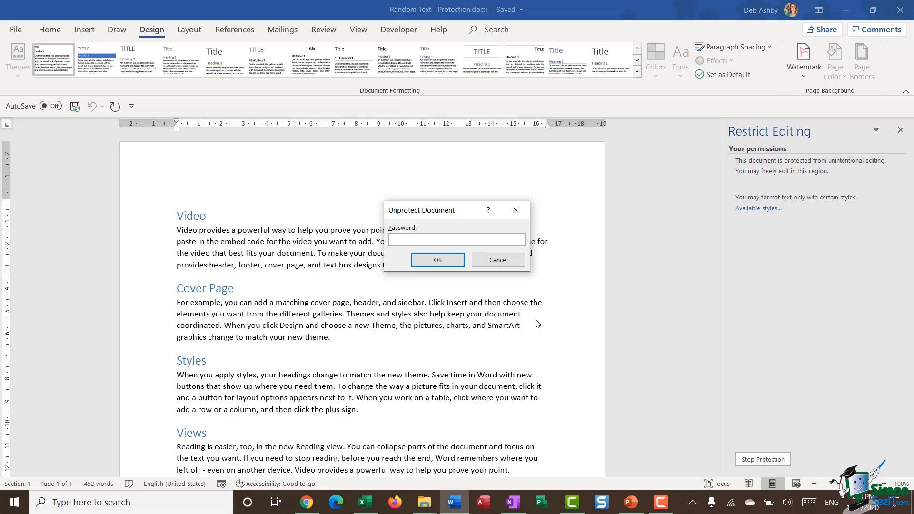
pyautogui.write('password')
pyautogui.click(451, 263)
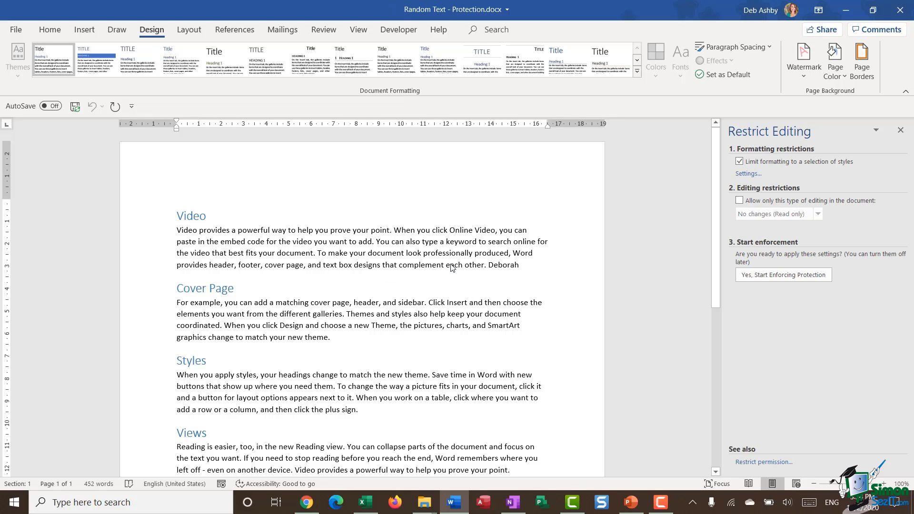
# Remove the formatting limit and Block Theme switching, then show the Themes list.
pyautogui.click(739, 162)
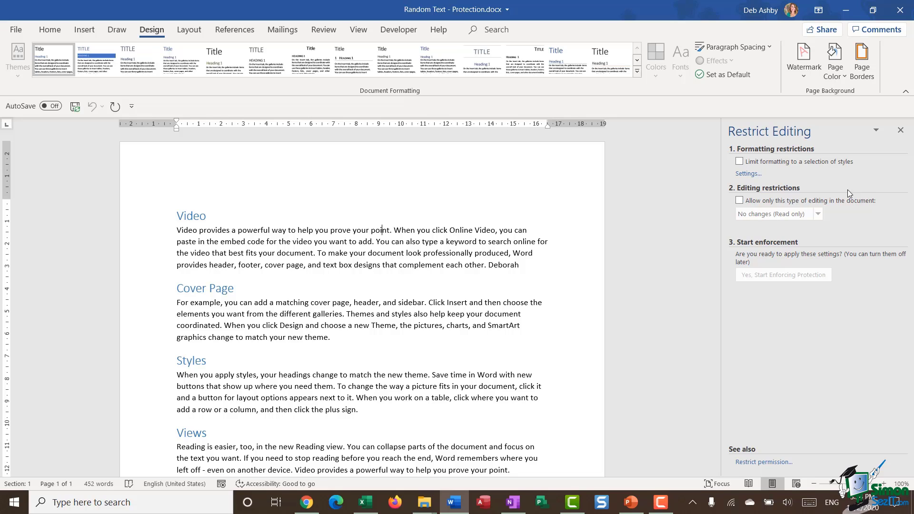
pyautogui.click(748, 174)
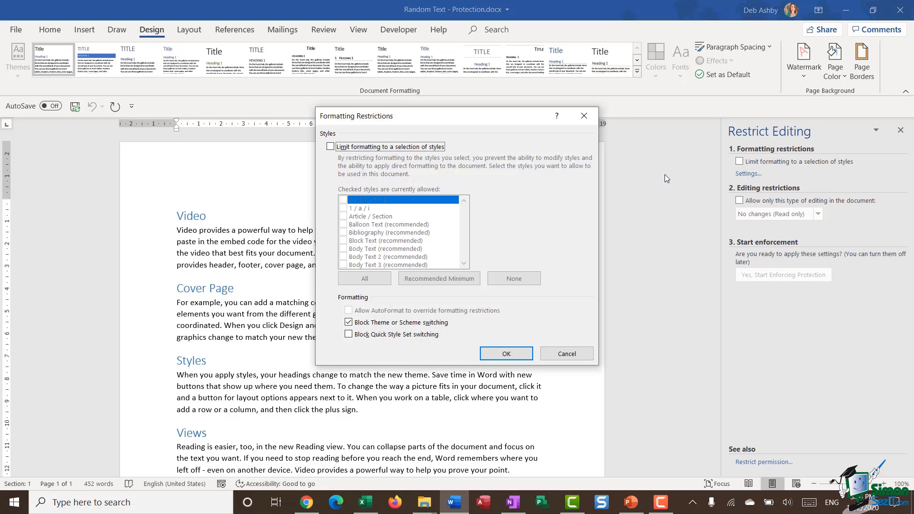
pyautogui.click(349, 323)
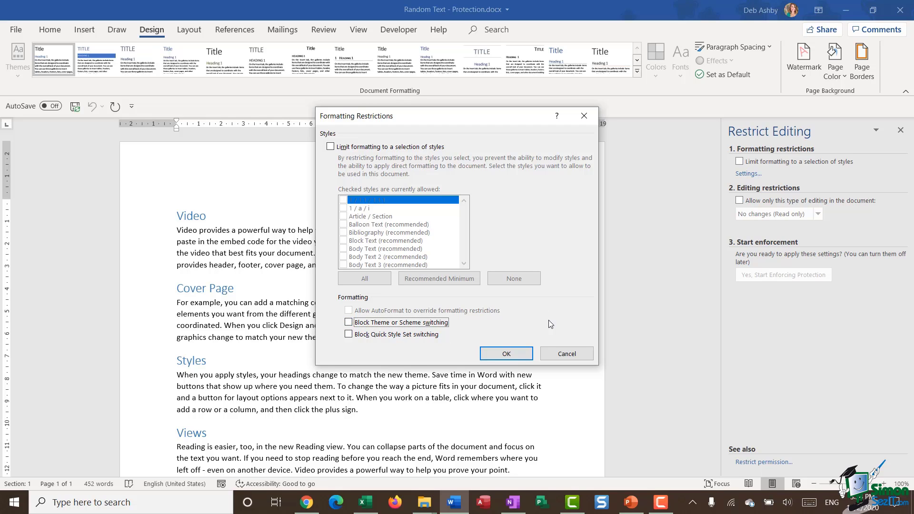
pyautogui.click(514, 354)
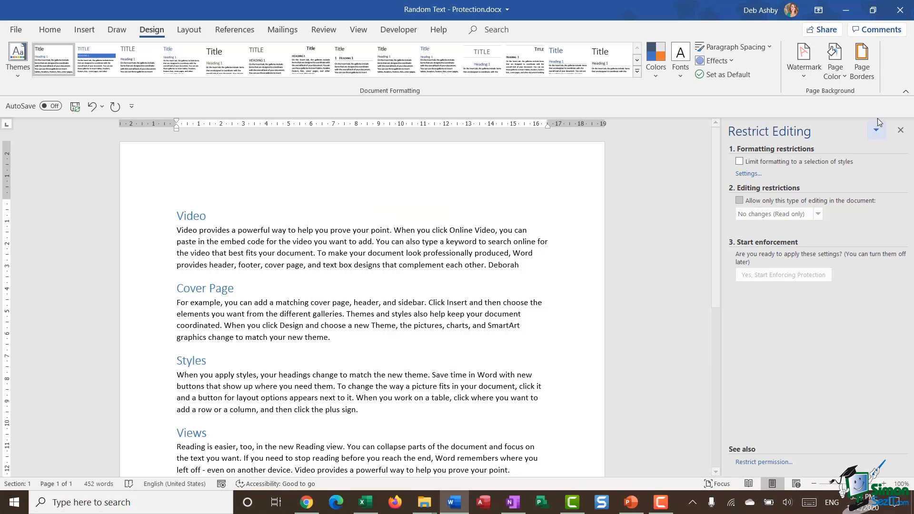
pyautogui.click(901, 129)
pyautogui.click(17, 68)
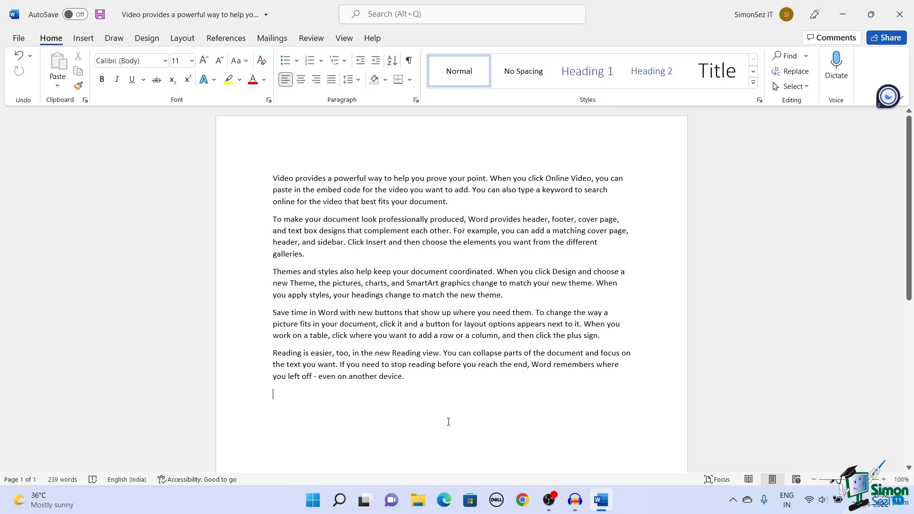
# With Track Changes on, append 'Hi, Nice to Meet You.' to the first paragraph.
pyautogui.click(304, 38)
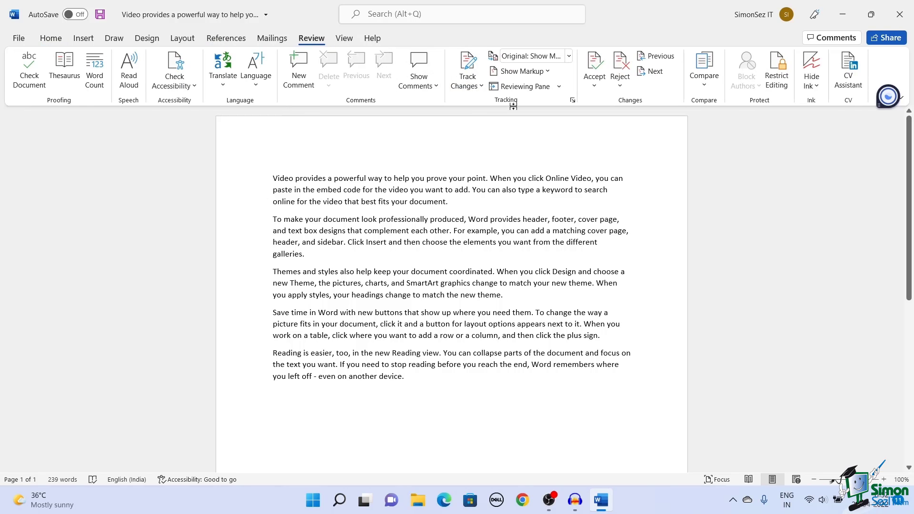
pyautogui.click(470, 64)
pyautogui.hotkey('ctrl', 'shift', 'e')
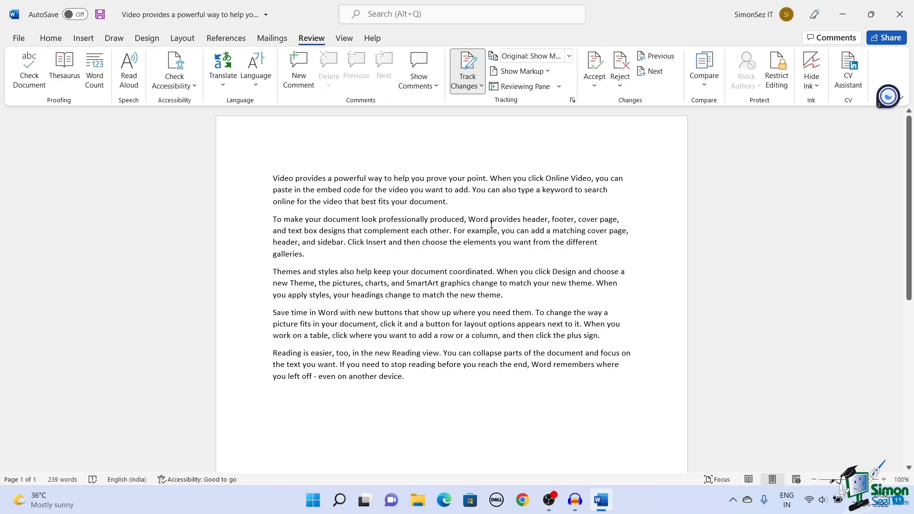
pyautogui.click(466, 202)
pyautogui.write('H')
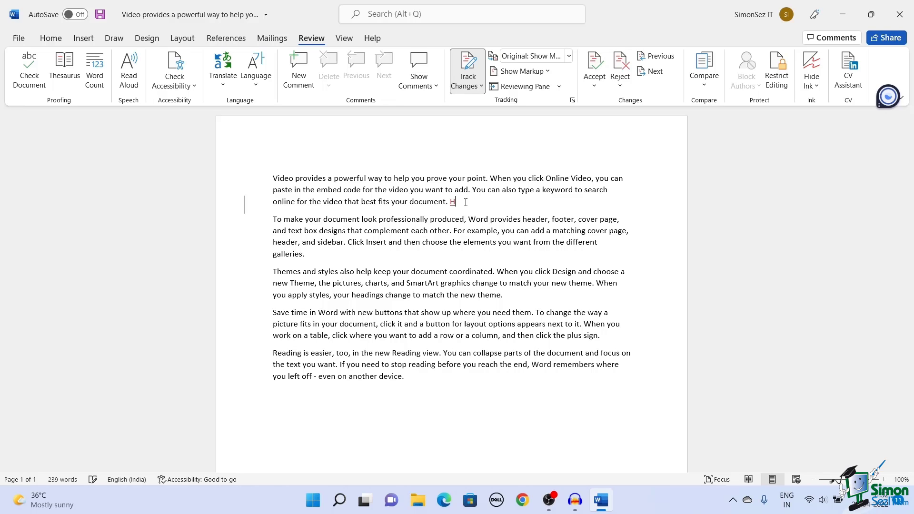
pyautogui.write('i, Nice to EMU')
pyautogui.press('BackSpace')
pyautogui.press('BackSpace')
pyautogui.press('BackSpace')
pyautogui.write('Meet You.')
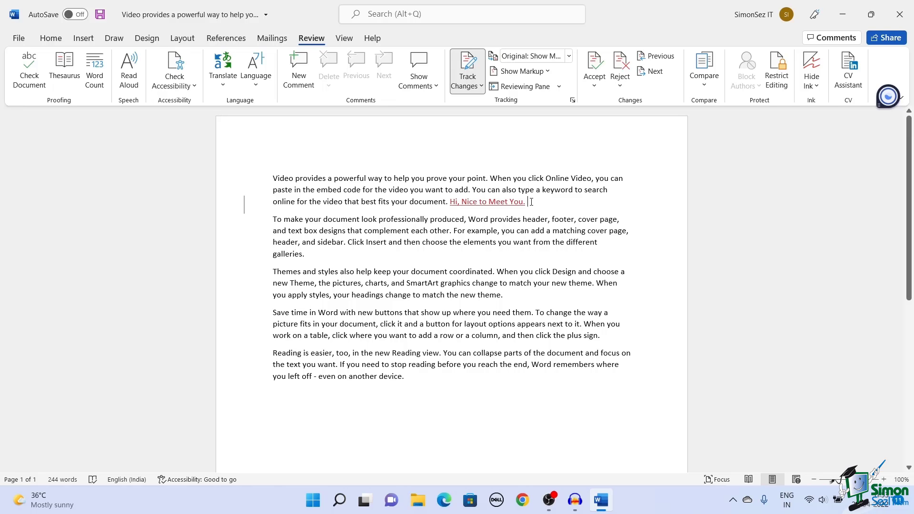
# Turn Track Changes off.
pyautogui.click(473, 68)
pyautogui.click(472, 68)
pyautogui.hotkey('ctrl', 'shift', 'e')
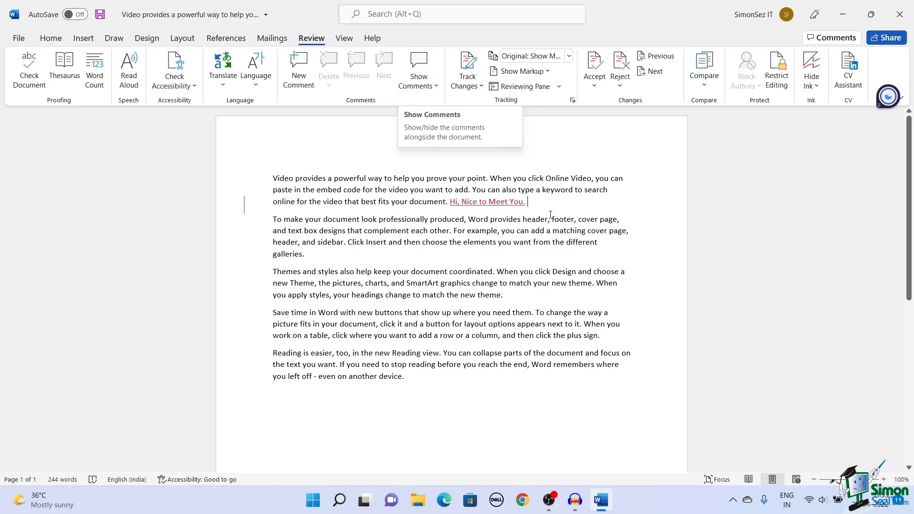
# Post the comment 'Not Necessary' on 'Hi, Nice to Meet You.' and hide the comments pane.
pyautogui.moveTo(527, 202); pyautogui.dragTo(449, 202)
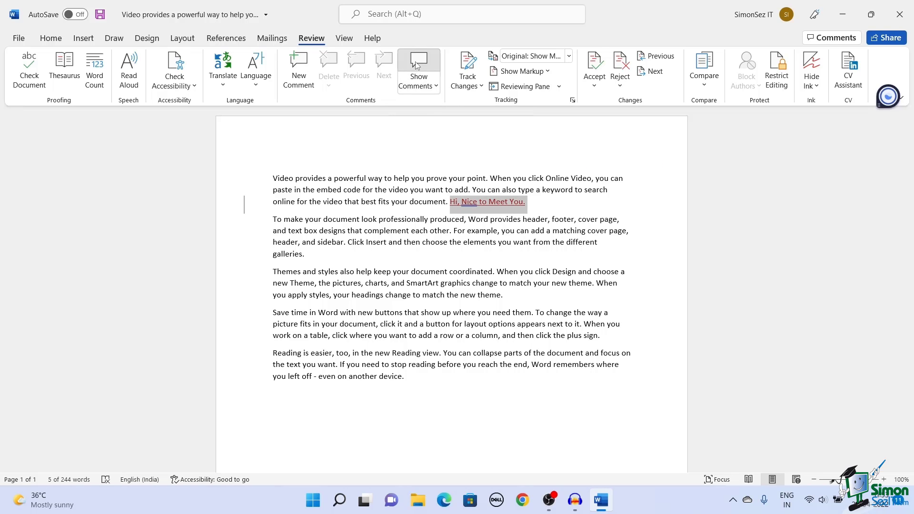
pyautogui.click(299, 67)
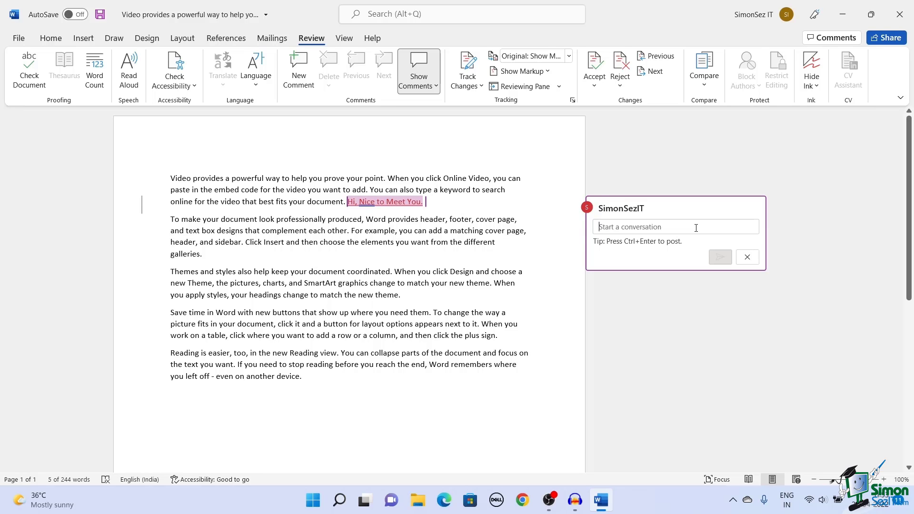
pyautogui.write('Not Necess')
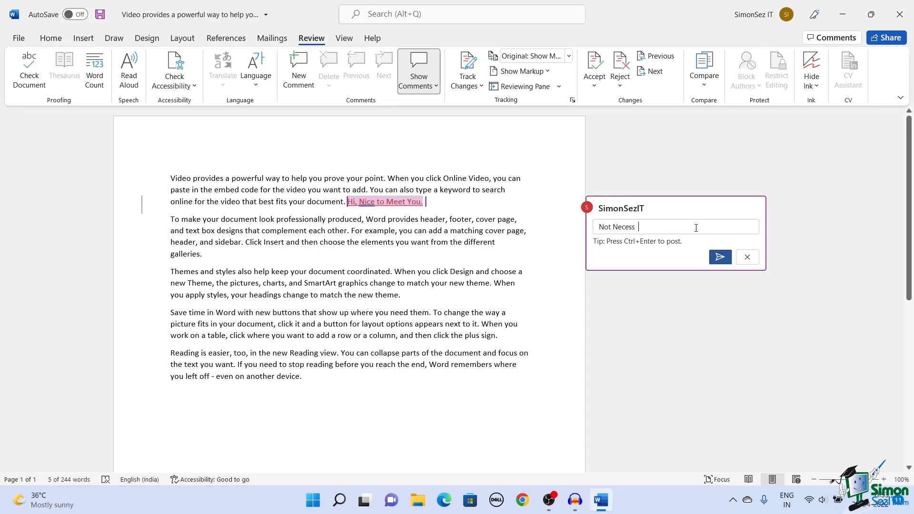
pyautogui.write('ary')
pyautogui.click(720, 257)
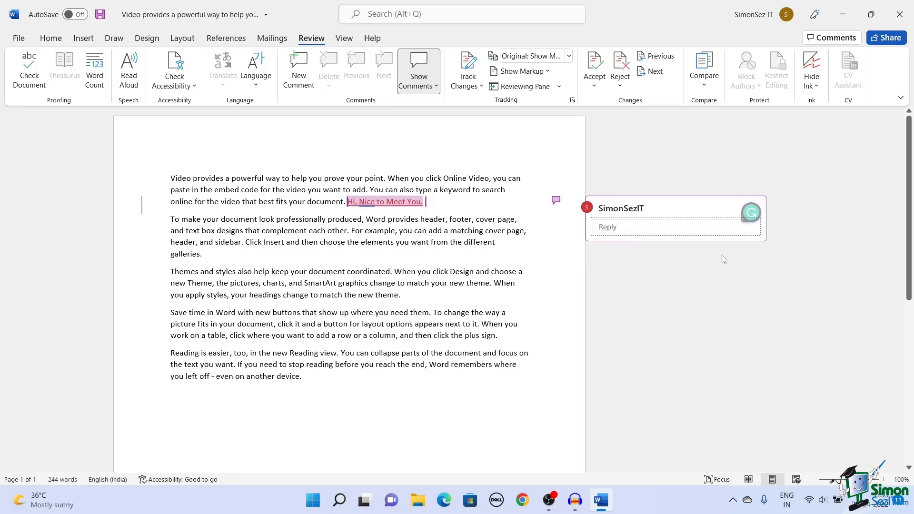
pyautogui.click(418, 71)
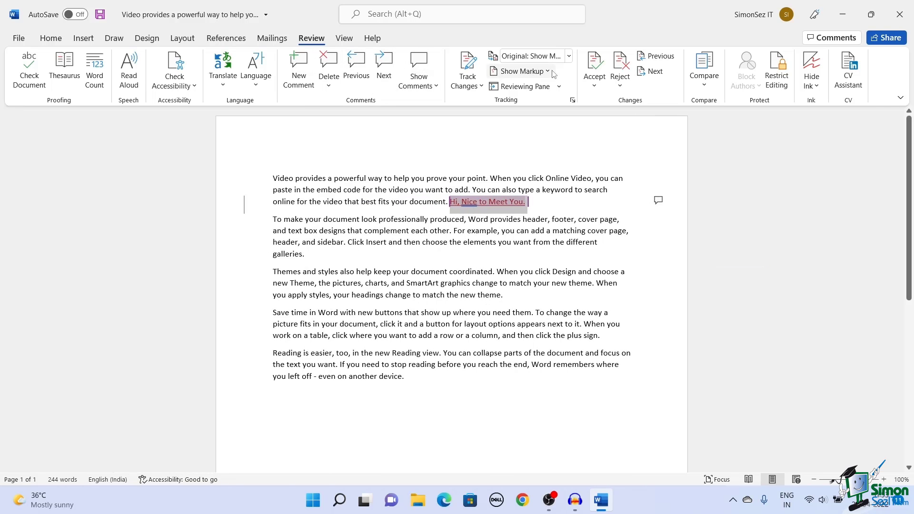
# Try the Simple Markup, All Markup, No Markup and Original views, ending on Simple Markup.
pyautogui.click(569, 57)
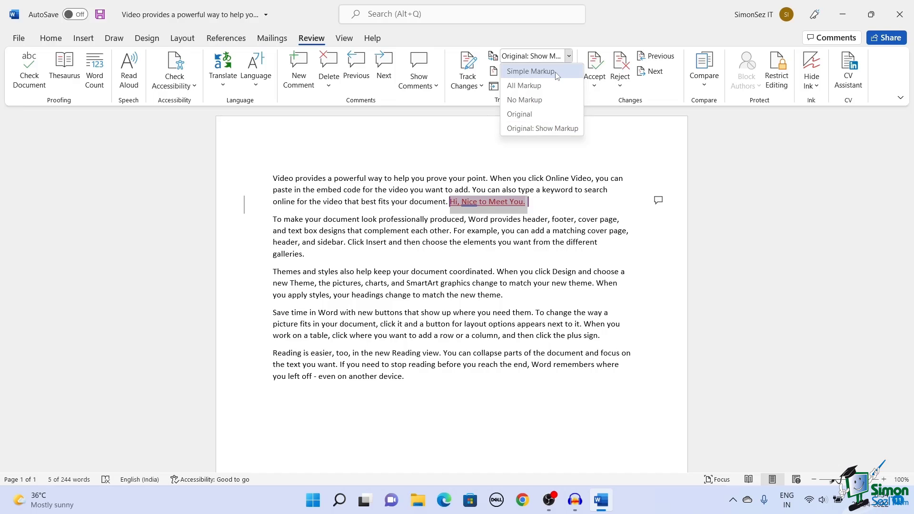
pyautogui.click(556, 71)
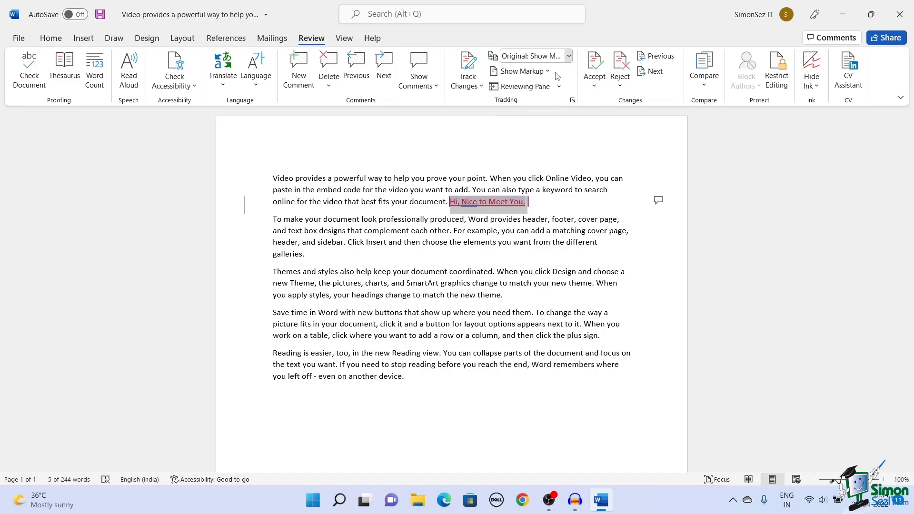
pyautogui.click(550, 205)
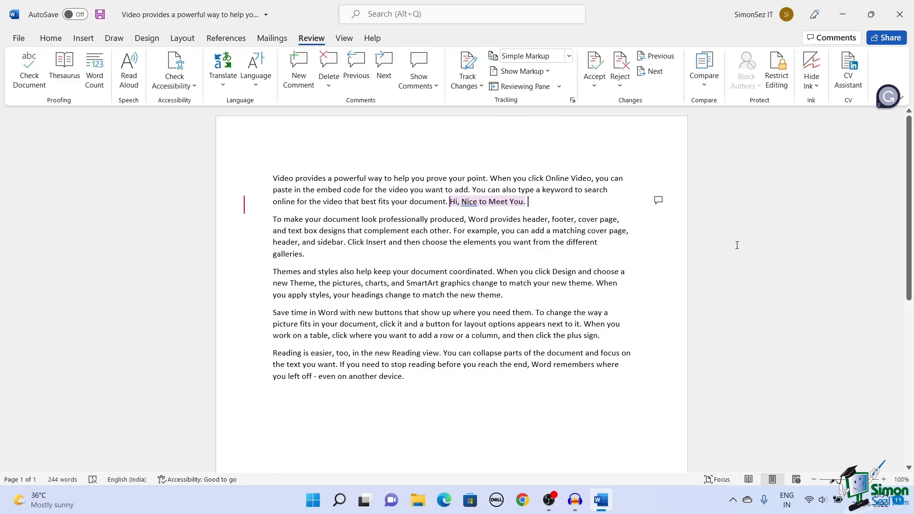
pyautogui.click(643, 254)
pyautogui.click(569, 56)
pyautogui.click(519, 85)
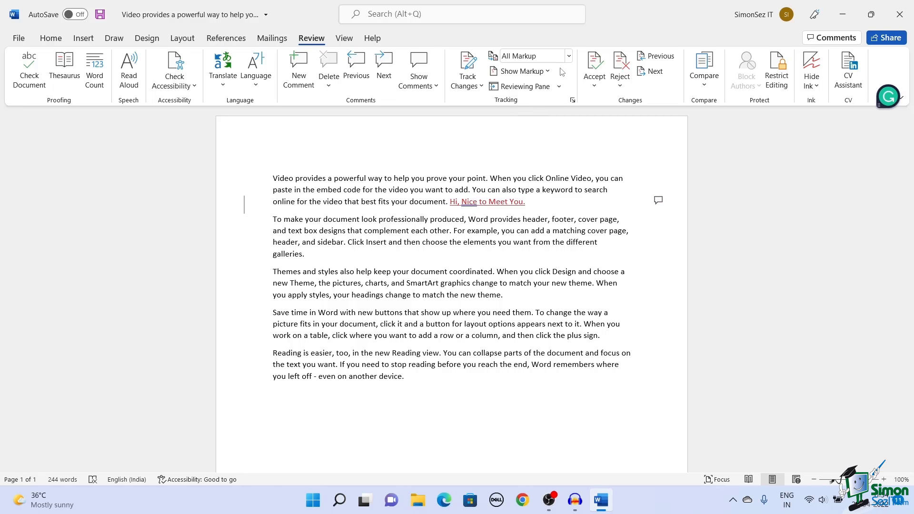
pyautogui.click(568, 55)
pyautogui.click(548, 98)
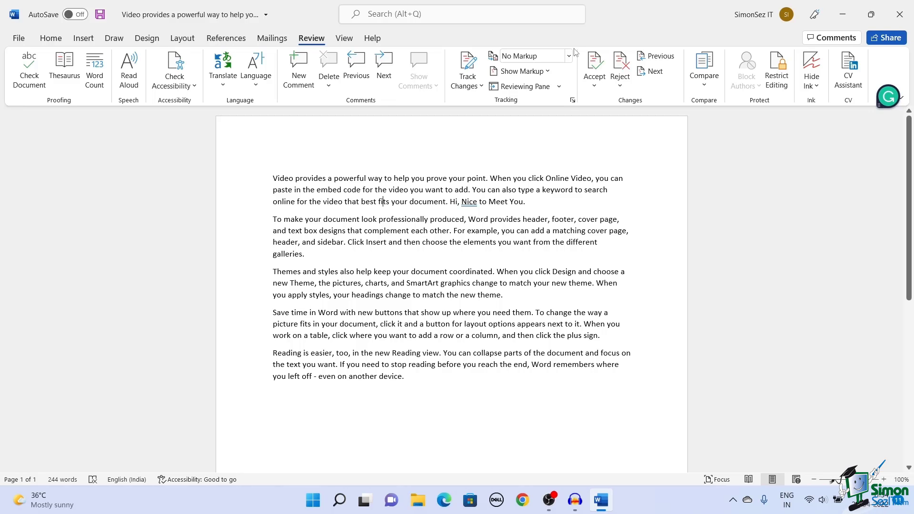
pyautogui.click(568, 56)
pyautogui.click(544, 114)
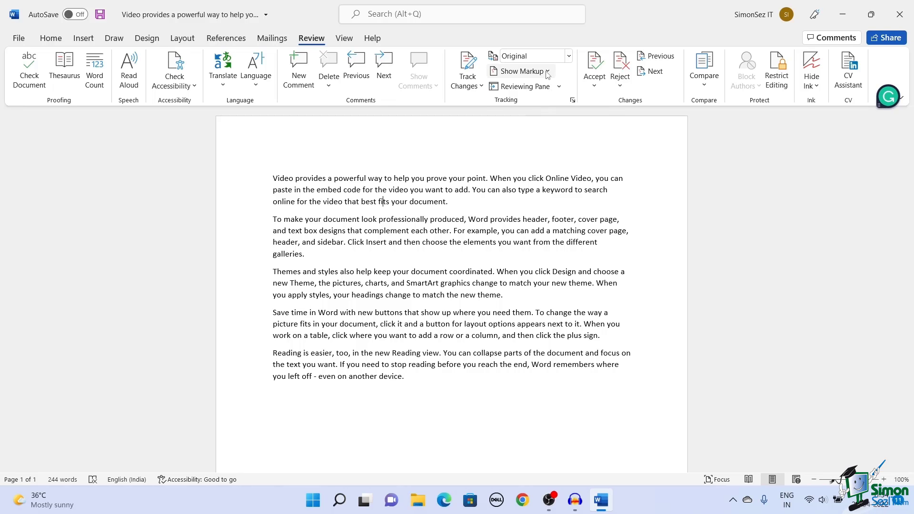
pyautogui.click(547, 57)
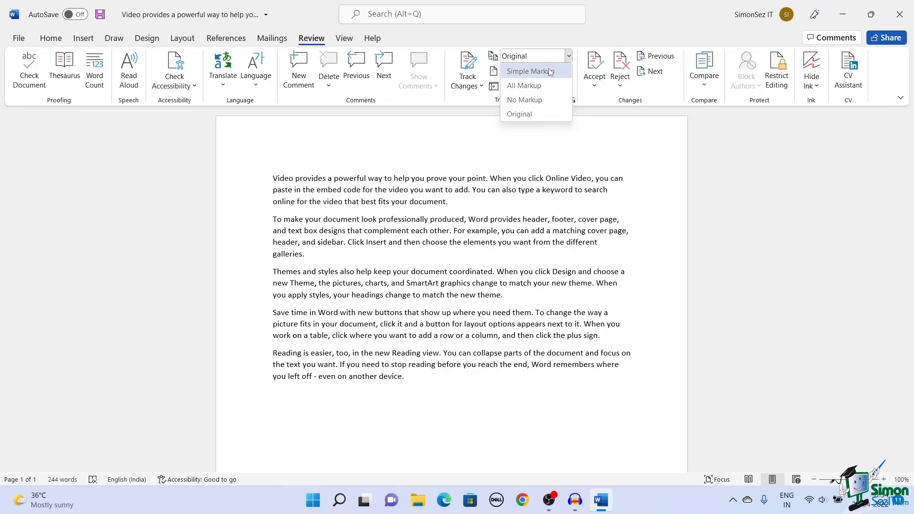
pyautogui.click(549, 72)
# Toggle Insertions and Deletions and Formatting off and on again under Show Markup.
pyautogui.click(539, 72)
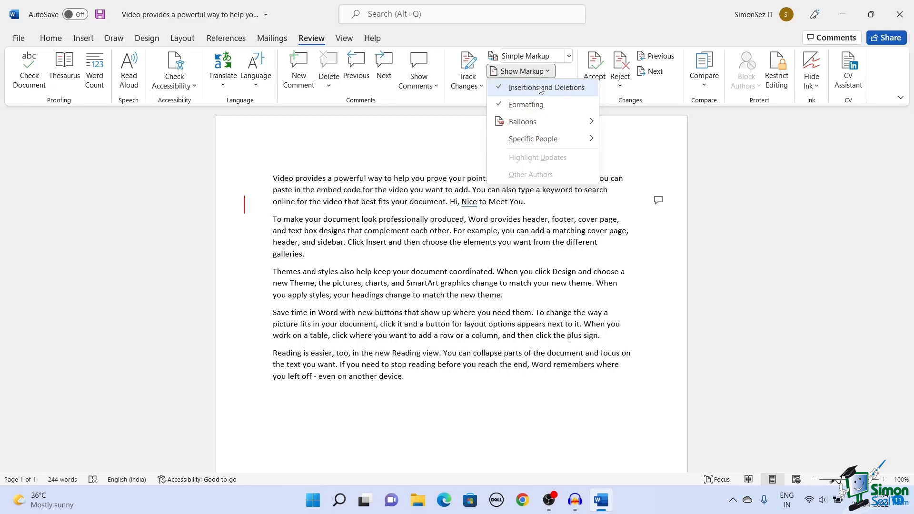
pyautogui.click(534, 88)
pyautogui.click(521, 71)
pyautogui.click(543, 88)
pyautogui.click(521, 71)
pyautogui.click(534, 105)
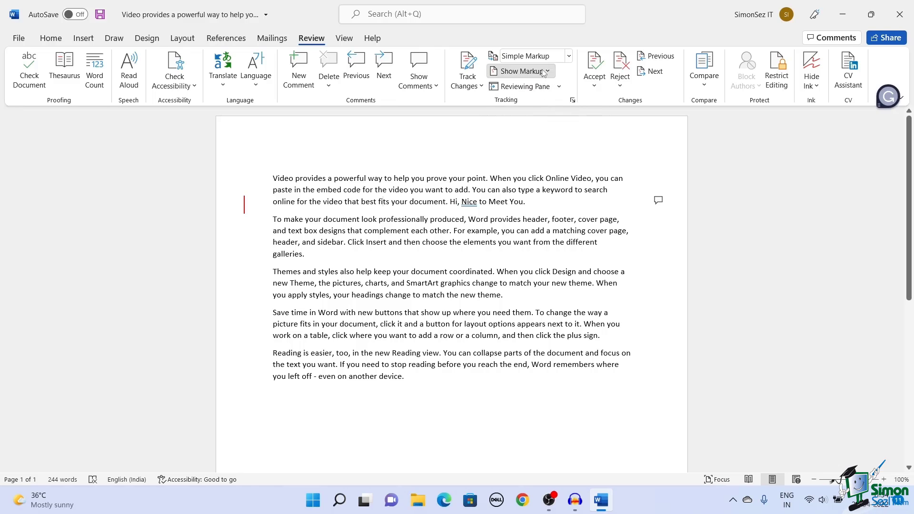
pyautogui.click(521, 71)
pyautogui.click(543, 105)
pyautogui.click(542, 71)
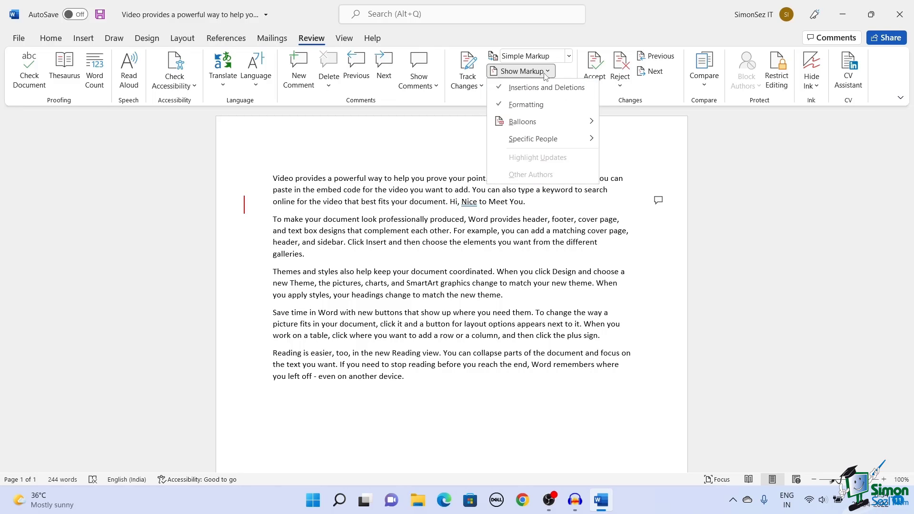
pyautogui.moveTo(573, 141)
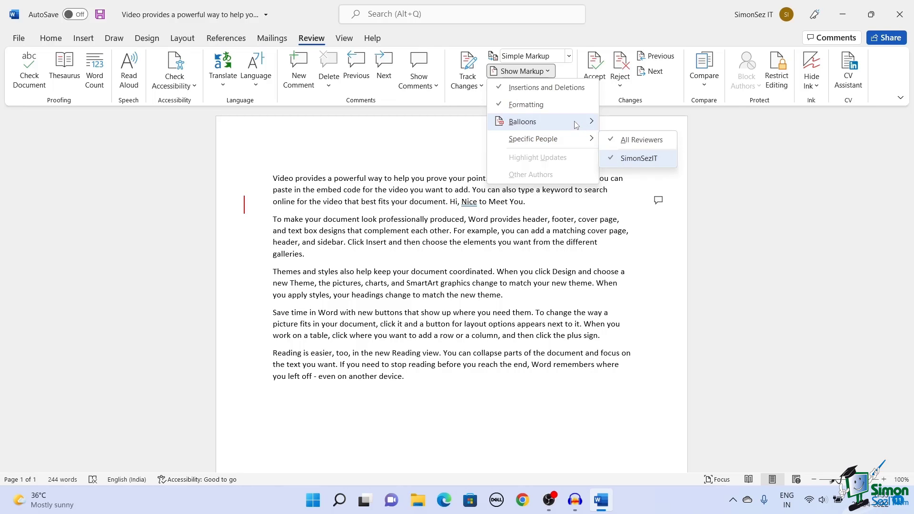
pyautogui.moveTo(577, 123)
pyautogui.click(454, 116)
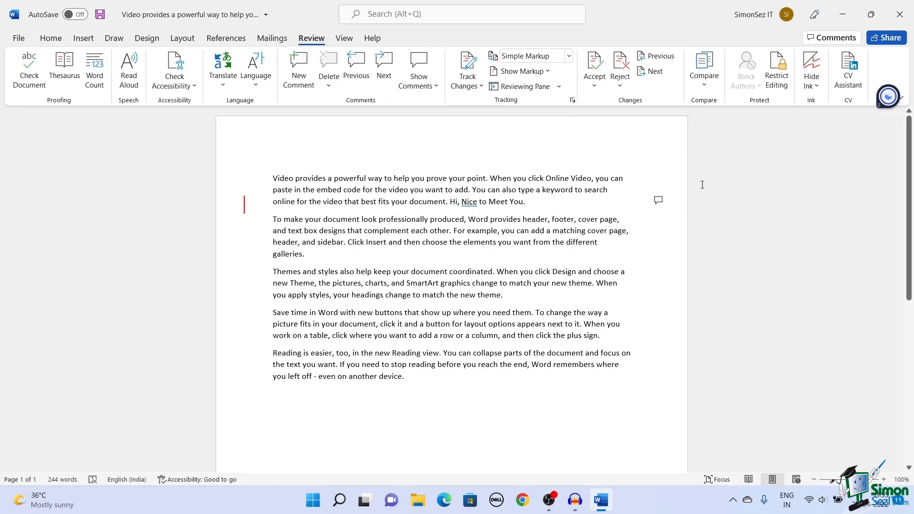
# Show the two revisions in the Reviewing Pane, then close it.
pyautogui.click(545, 88)
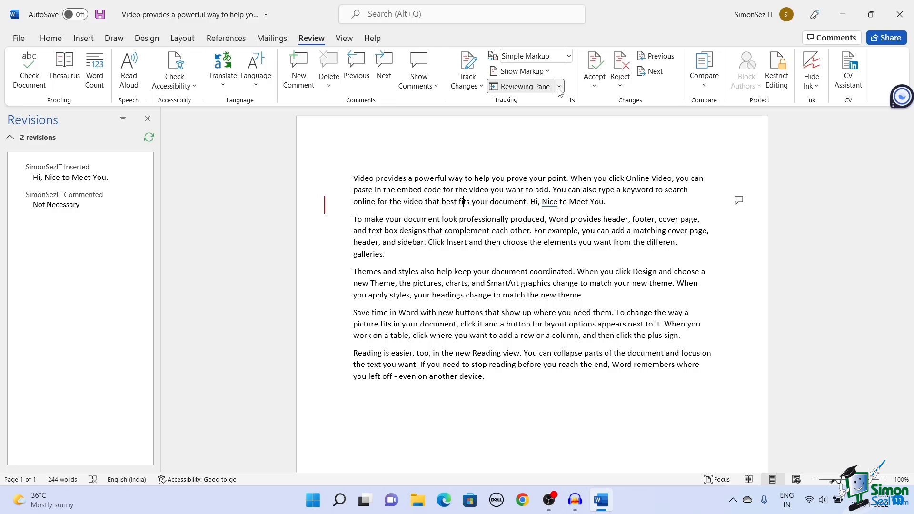
pyautogui.click(520, 88)
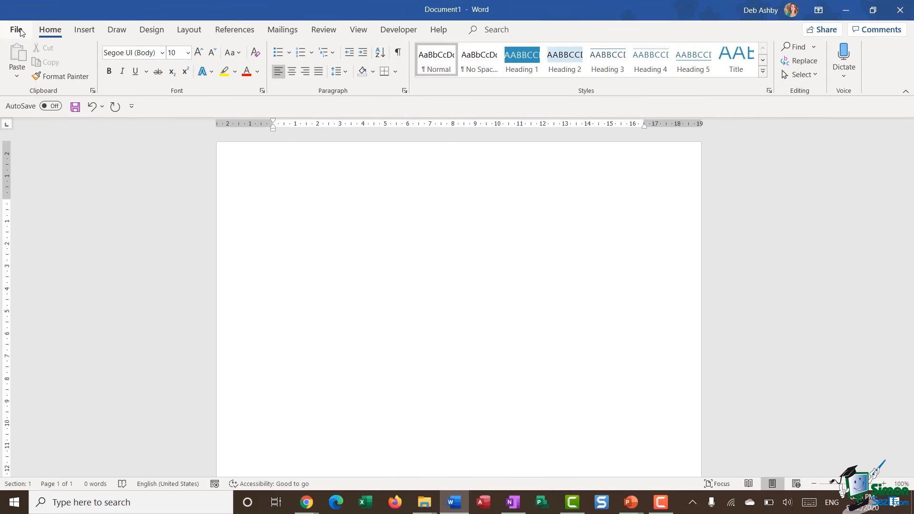
pyautogui.click(20, 32)
pyautogui.click(40, 91)
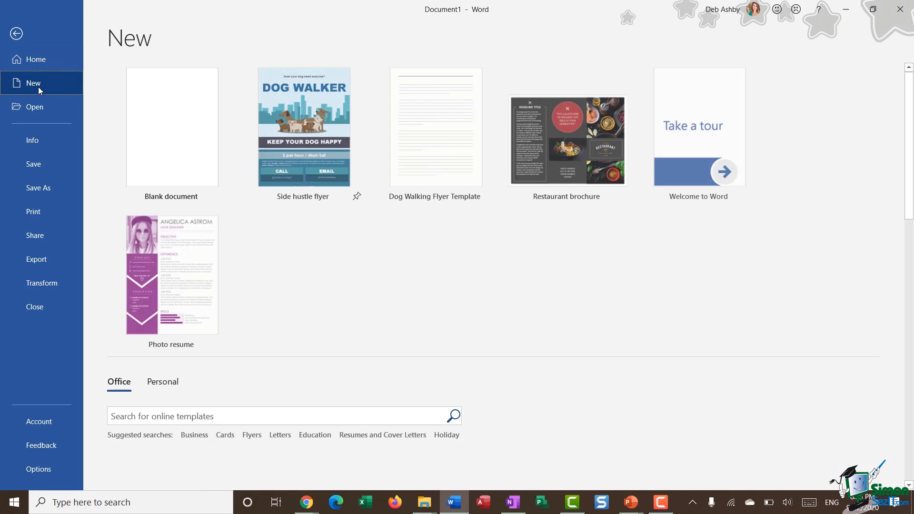
pyautogui.scroll(-3, 493, 354)
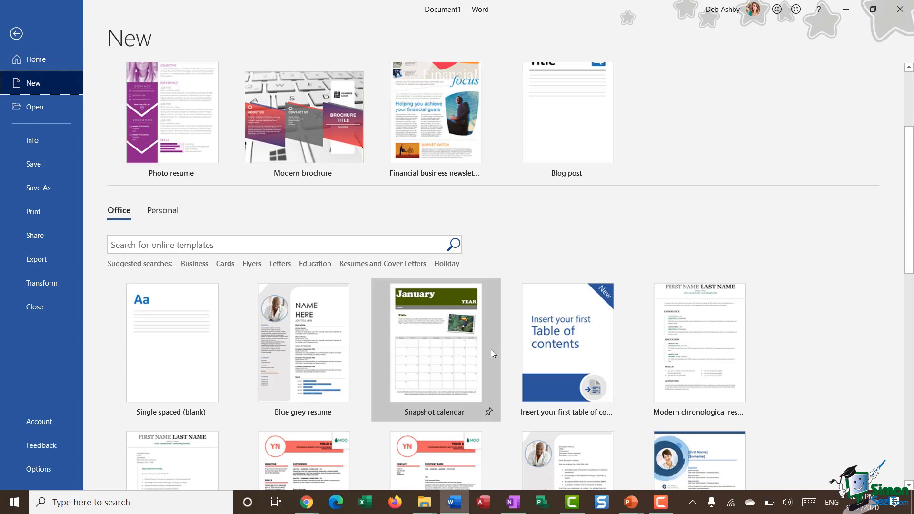
pyautogui.click(16, 35)
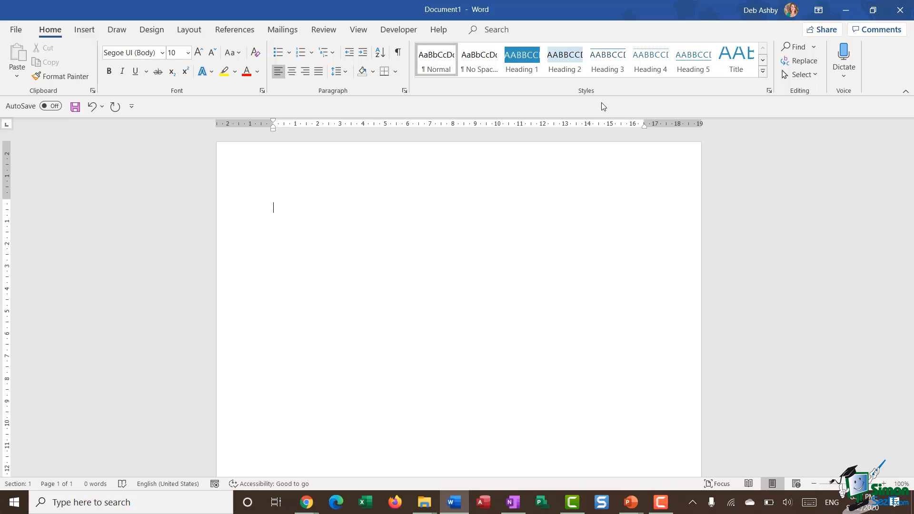
# Apply the Shaded style set from the Design tab's style gallery.
pyautogui.click(153, 35)
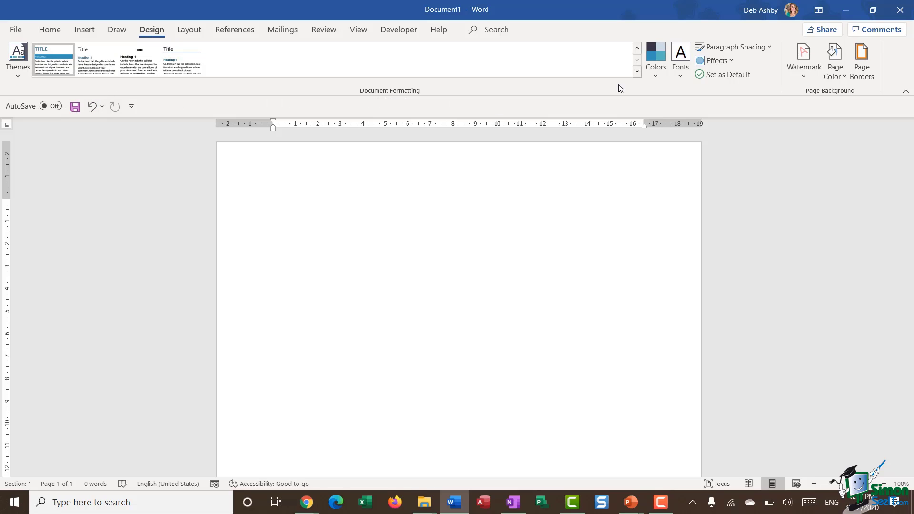
pyautogui.click(638, 71)
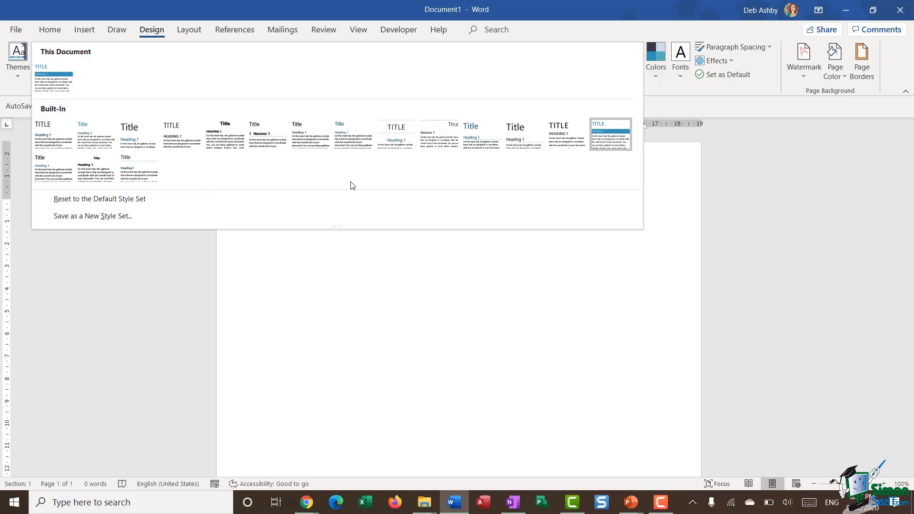
pyautogui.click(621, 141)
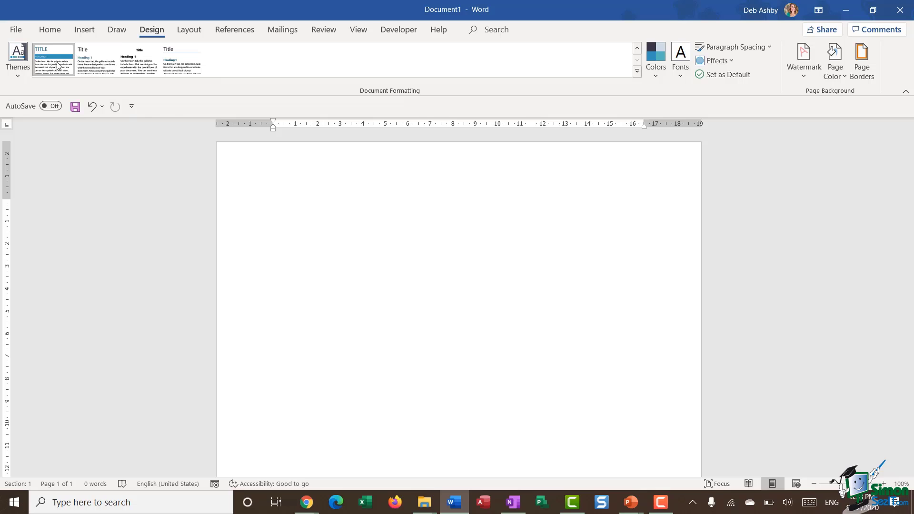
# Look over the theme Colors and Fonts without changing them, returning to Home.
pyautogui.click(663, 77)
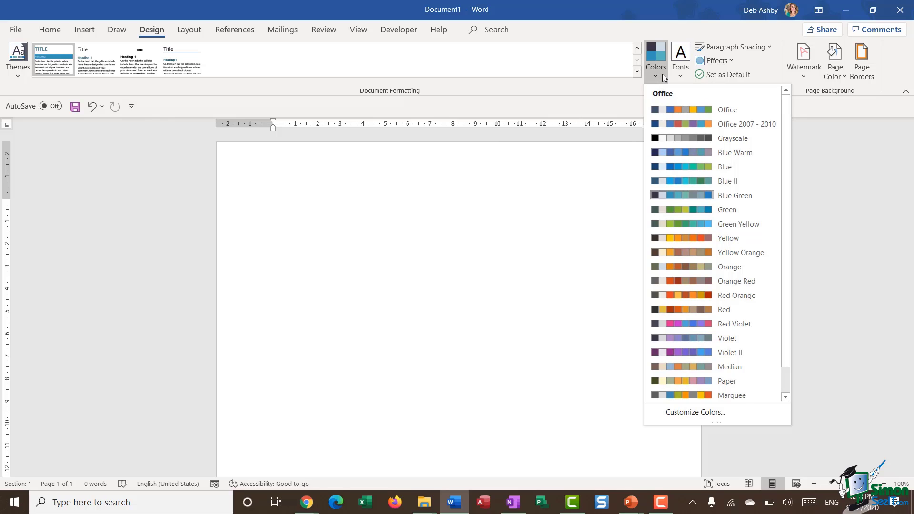
pyautogui.click(681, 74)
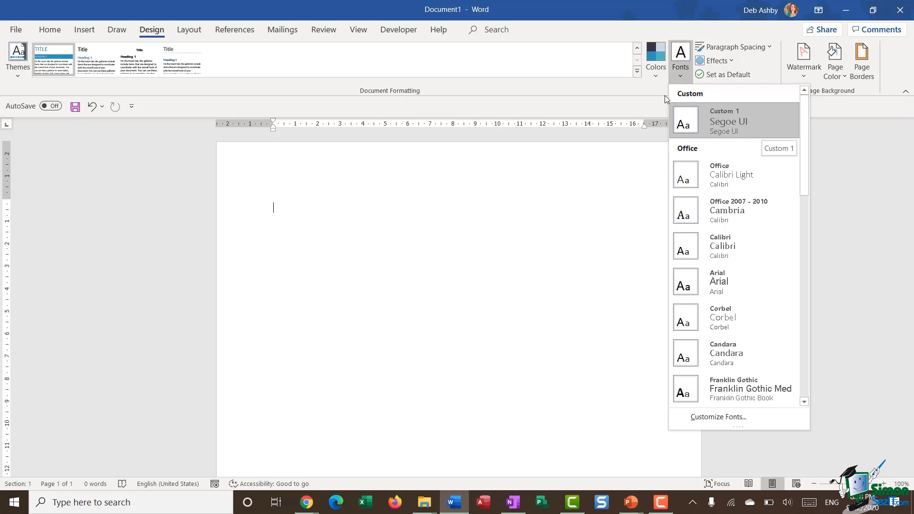
pyautogui.click(521, 115)
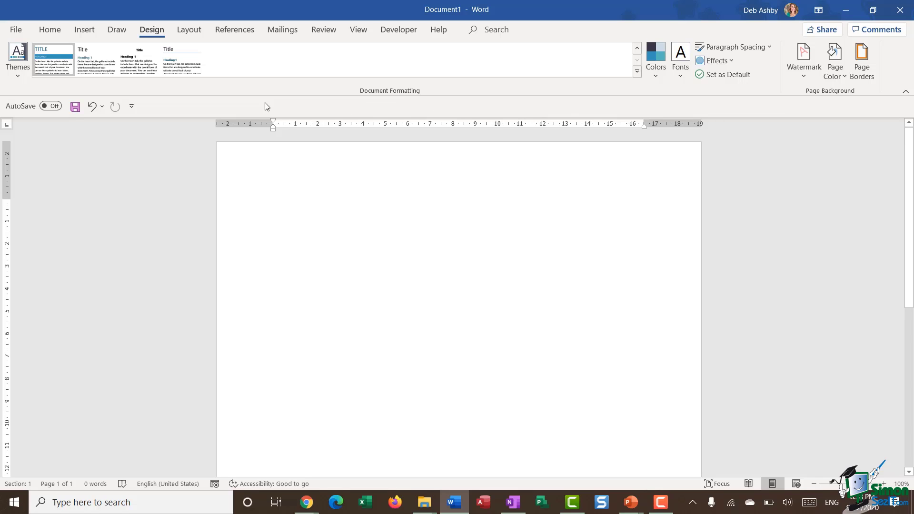
pyautogui.click(50, 30)
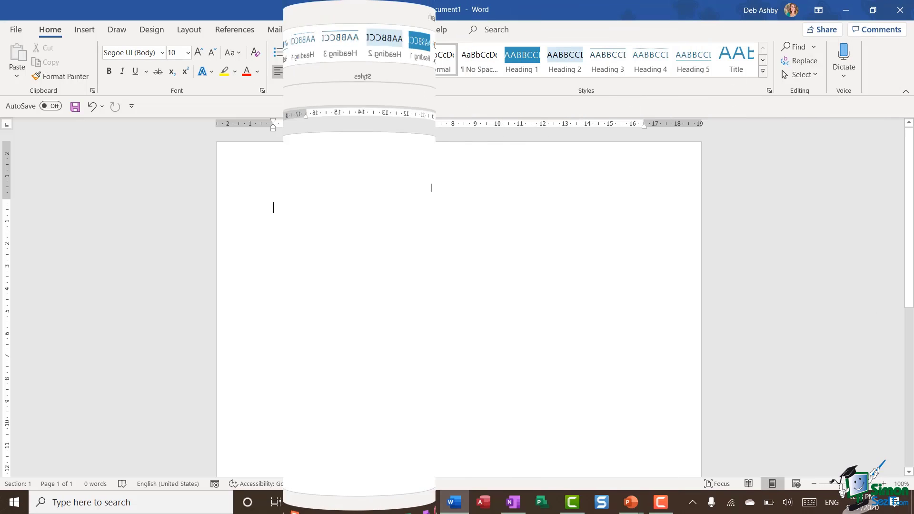
# Centre the paragraph, show paragraph marks, and add empty centred lines.
pyautogui.hotkey('ctrl', 'e')
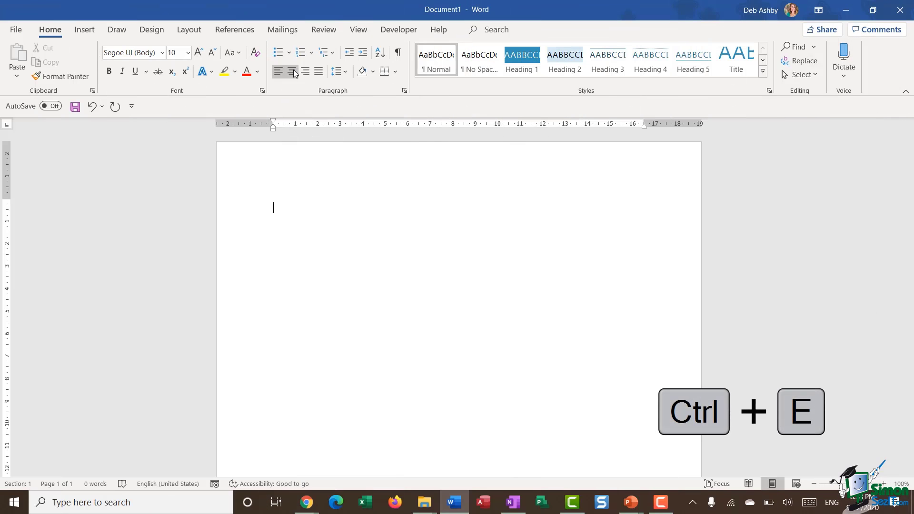
pyautogui.hotkey('ctrl', 'e')
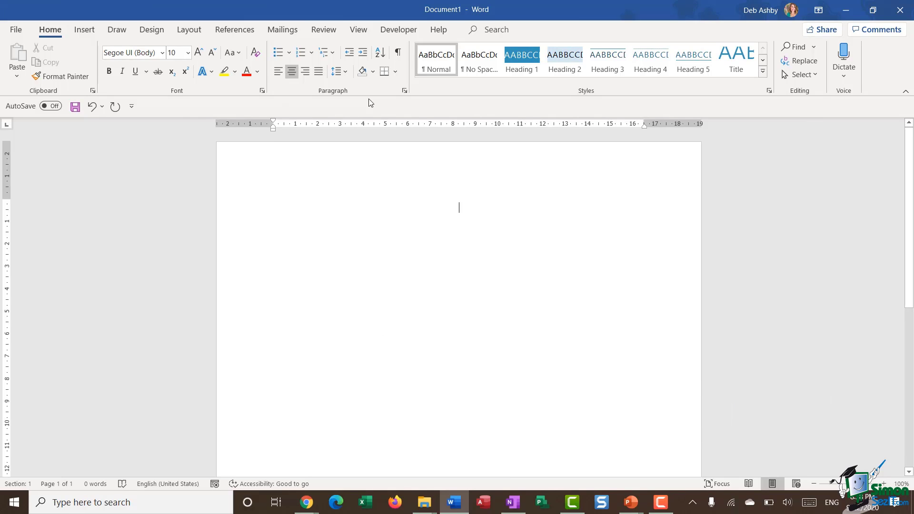
pyautogui.click(398, 52)
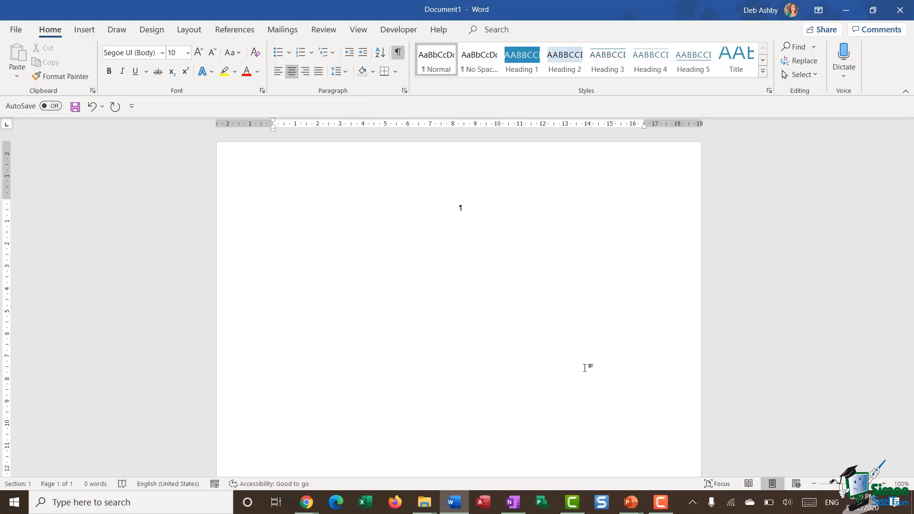
pyautogui.press('Return')
pyautogui.press('Return')
pyautogui.press('Return')
pyautogui.press('Return')
pyautogui.press('Return')
pyautogui.press('Return')
pyautogui.scroll(-5, 517, 337)
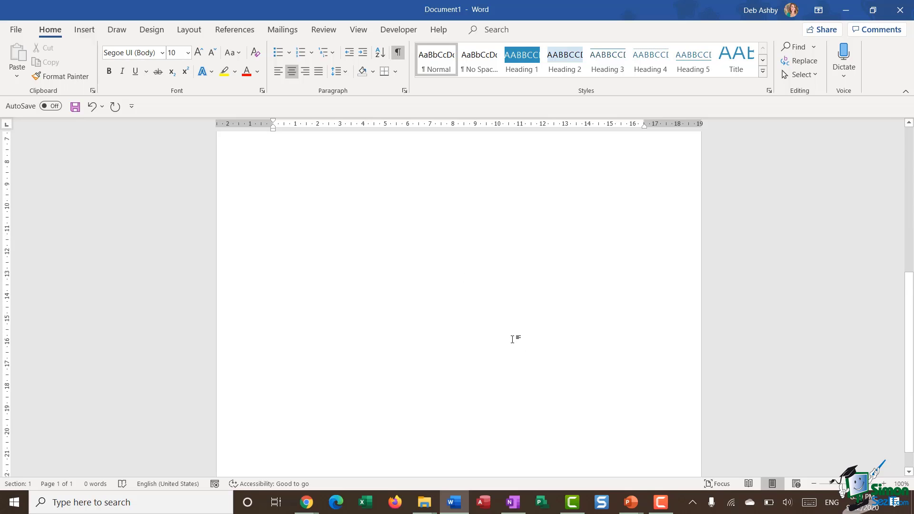
pyautogui.scroll(5, 512, 339)
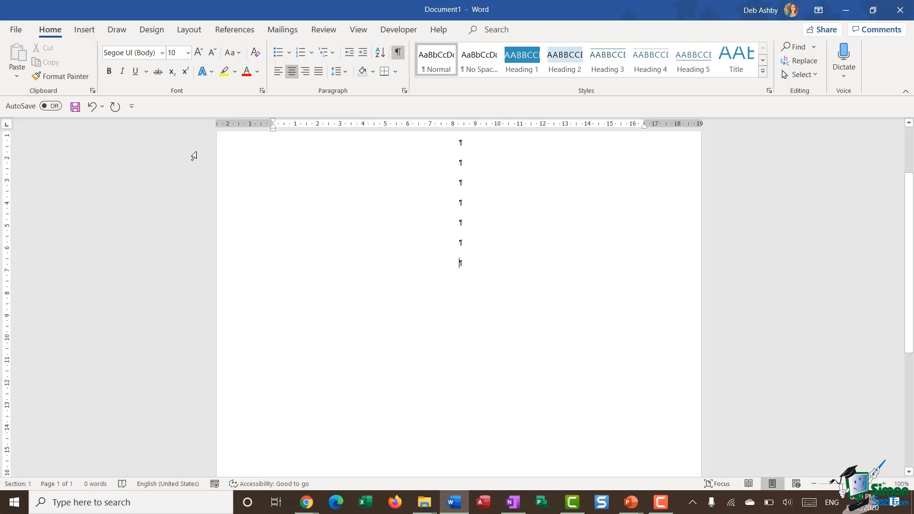
# Insert the Title document property field via Quick Parts on the centred line.
pyautogui.click(82, 34)
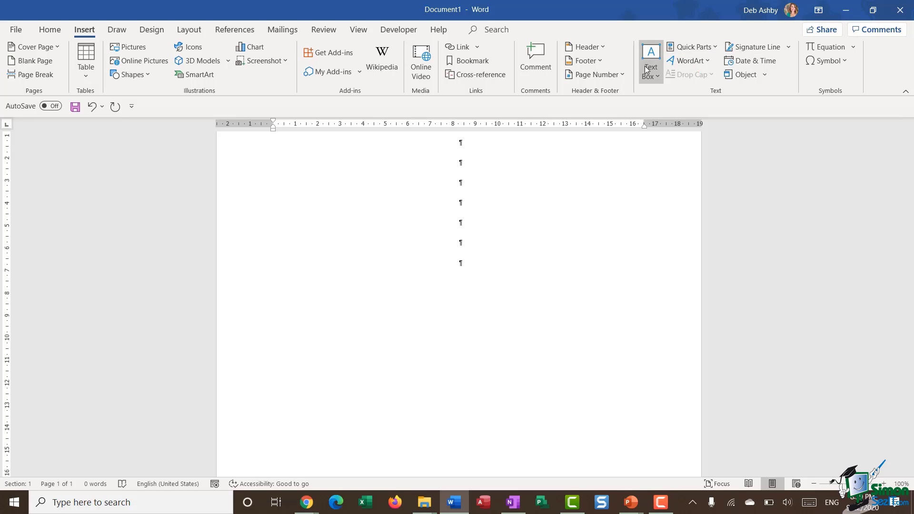
pyautogui.click(717, 46)
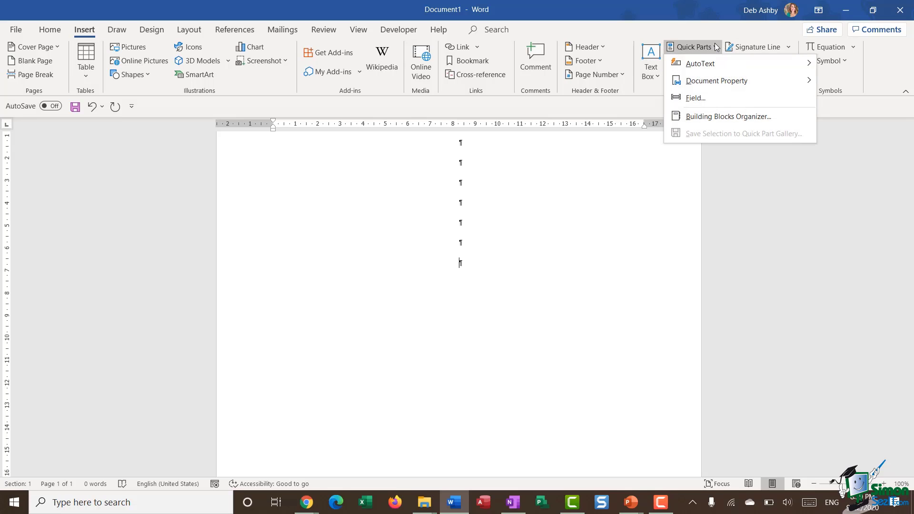
pyautogui.moveTo(707, 81)
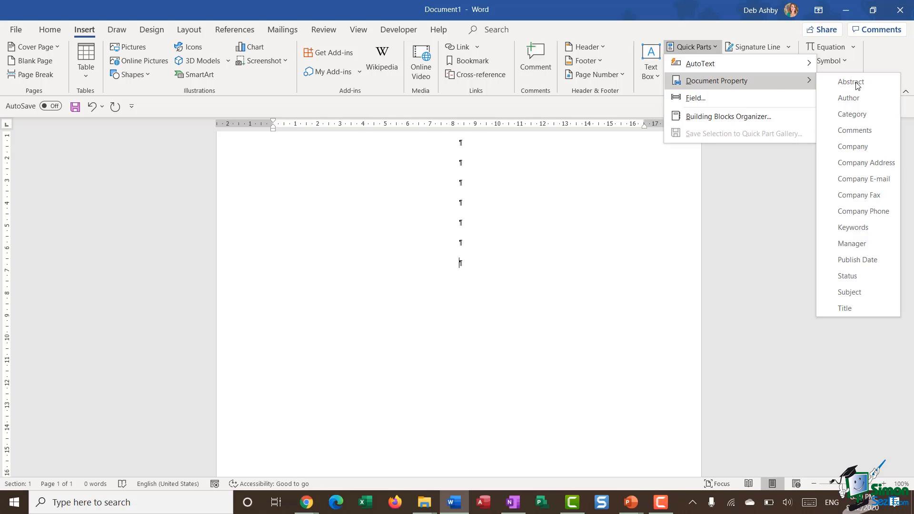
pyautogui.click(881, 308)
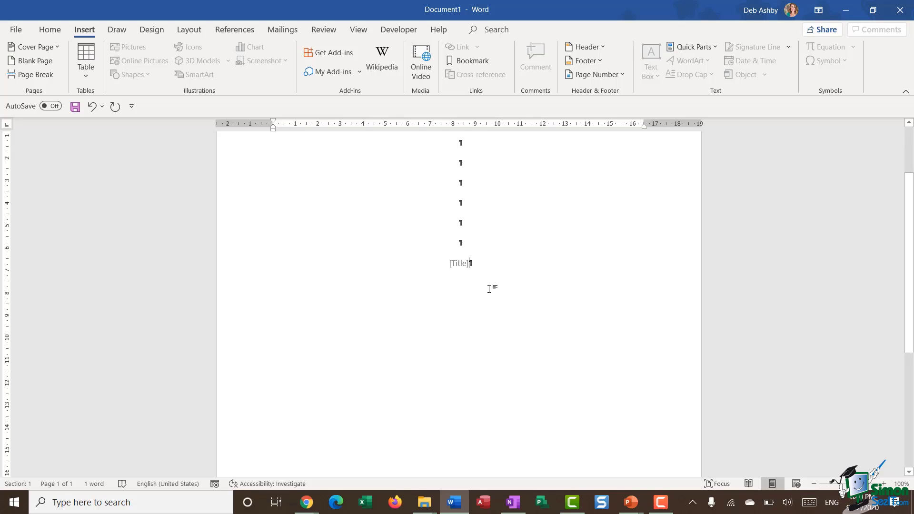
pyautogui.scroll(-2, 521, 277)
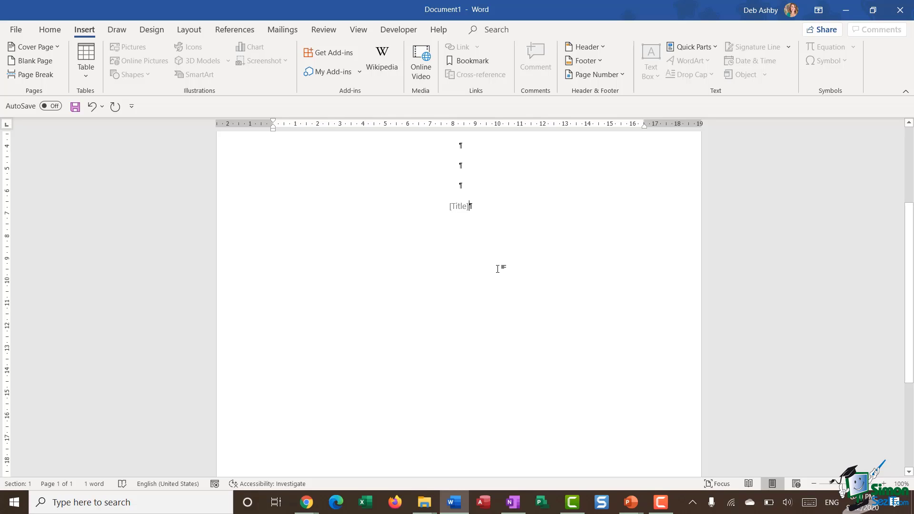
pyautogui.press('Return')
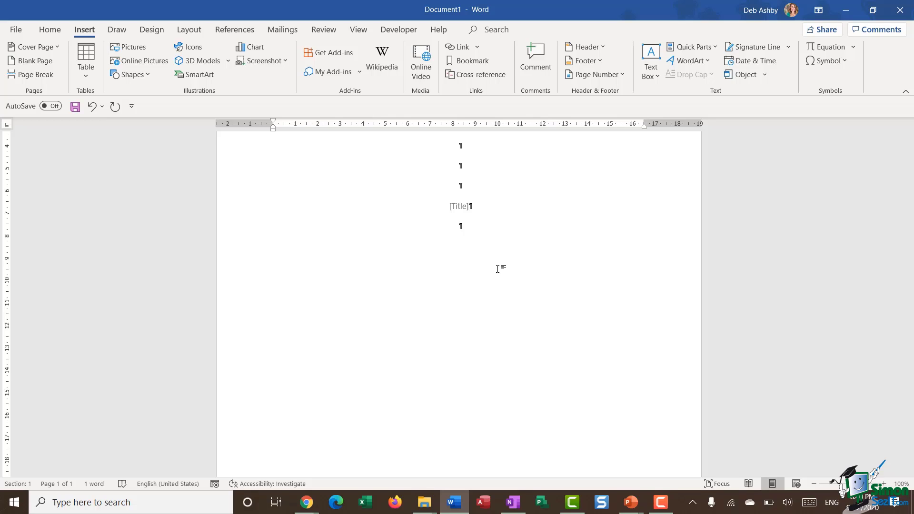
pyautogui.press('BackSpace')
pyautogui.press('BackSpace')
# Below [Title], insert the Author property, delete its filled-in name, and add a line break.
pyautogui.click(506, 222)
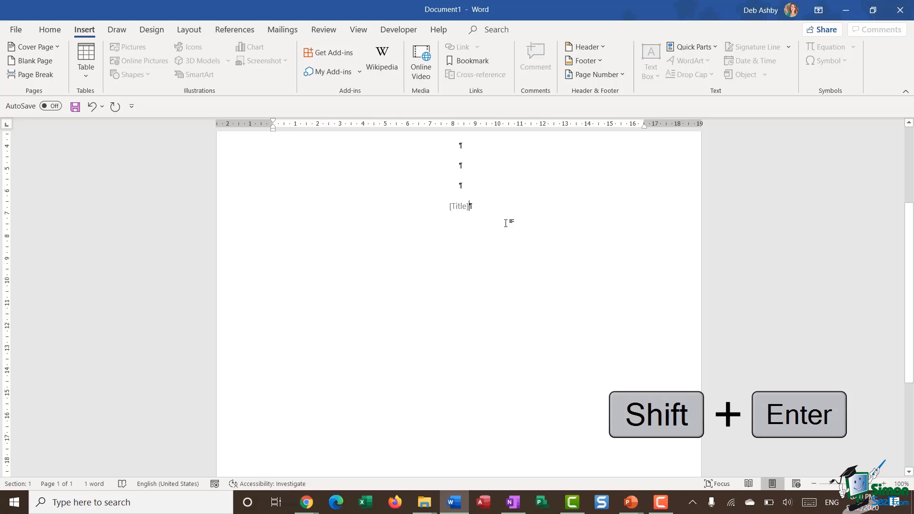
pyautogui.hotkey('shift', 'Return')
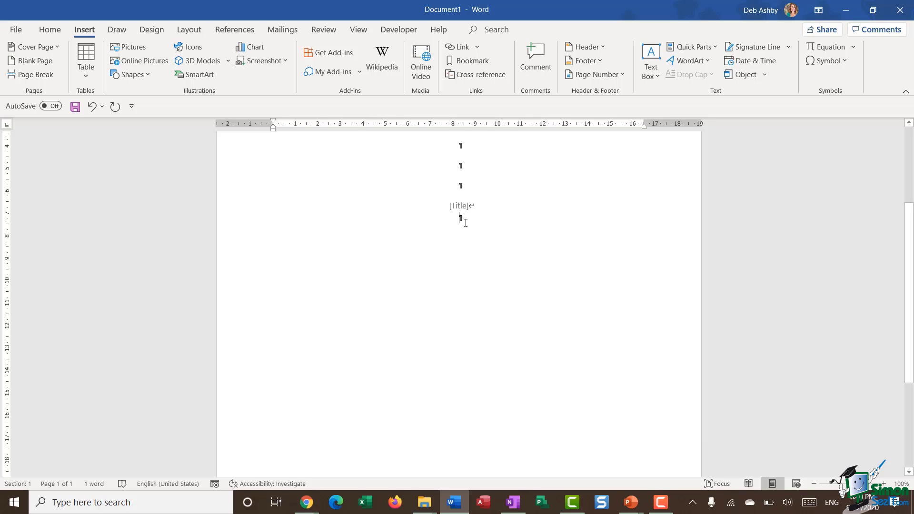
pyautogui.click(714, 47)
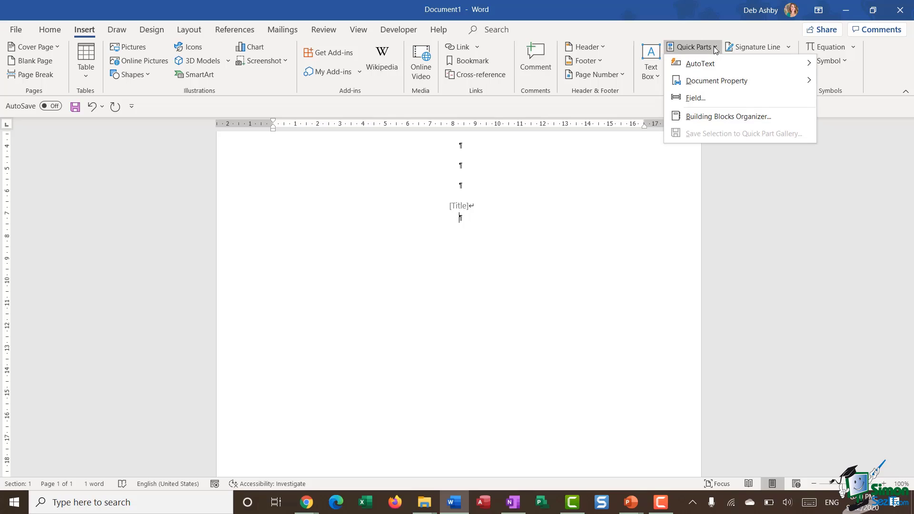
pyautogui.moveTo(716, 87)
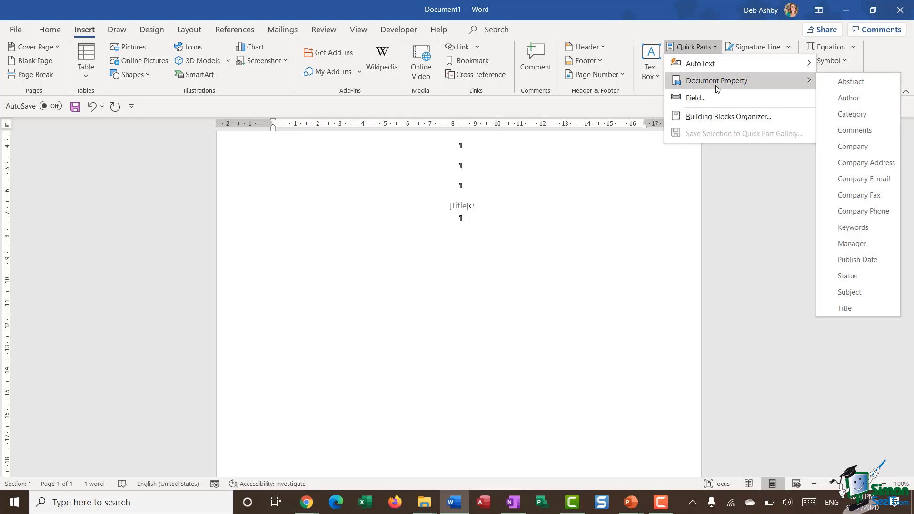
pyautogui.click(858, 98)
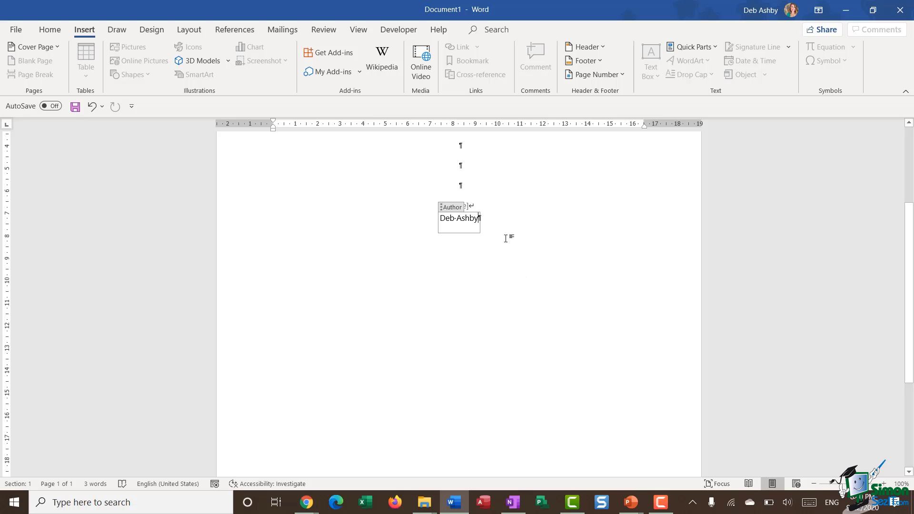
pyautogui.click(479, 219)
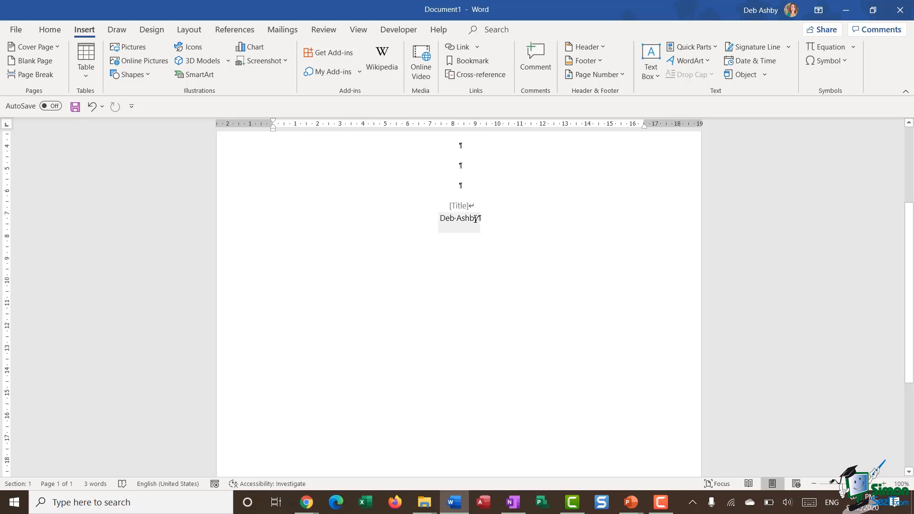
pyautogui.click(475, 218)
pyautogui.moveTo(476, 219); pyautogui.dragTo(437, 223)
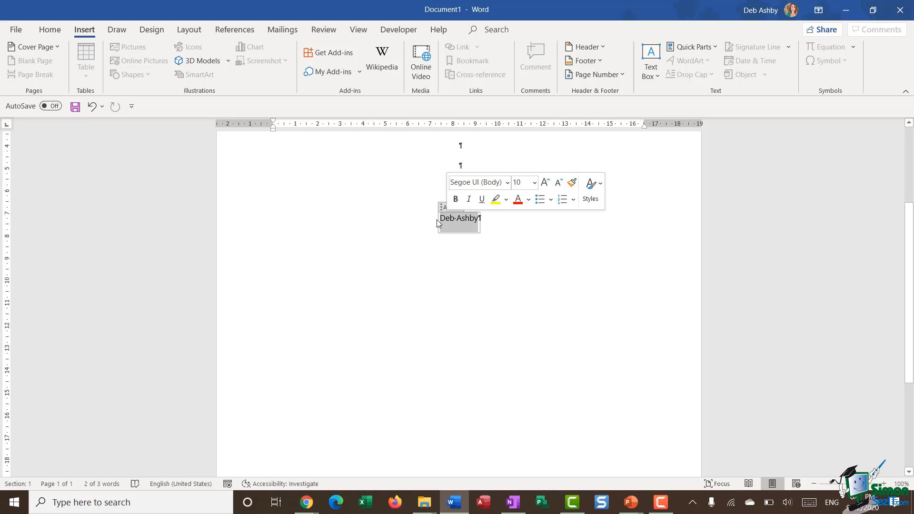
pyautogui.press('Delete')
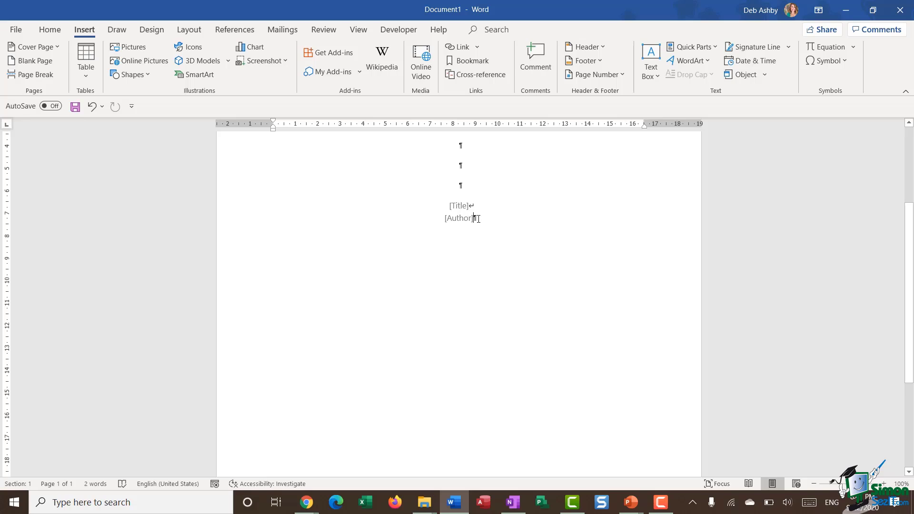
pyautogui.hotkey('shift', 'Return')
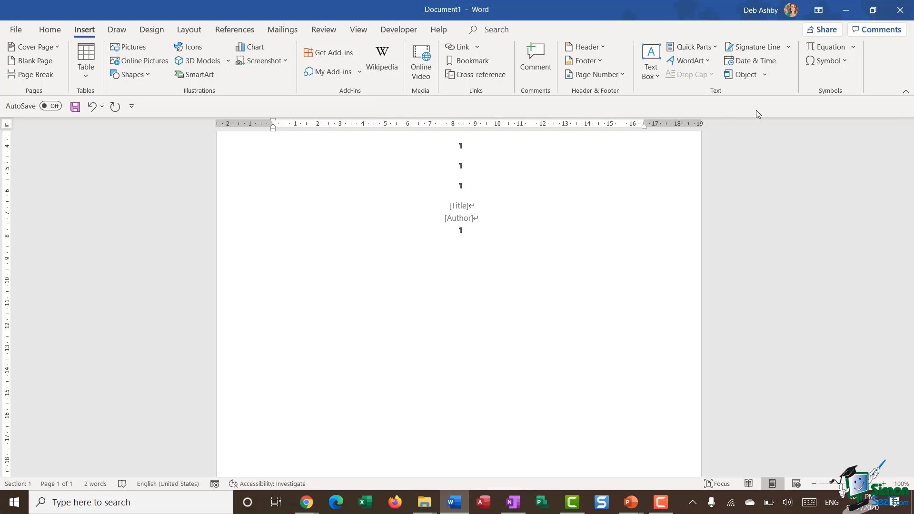
# Insert the Company document property field below [Author].
pyautogui.click(714, 46)
pyautogui.moveTo(713, 81)
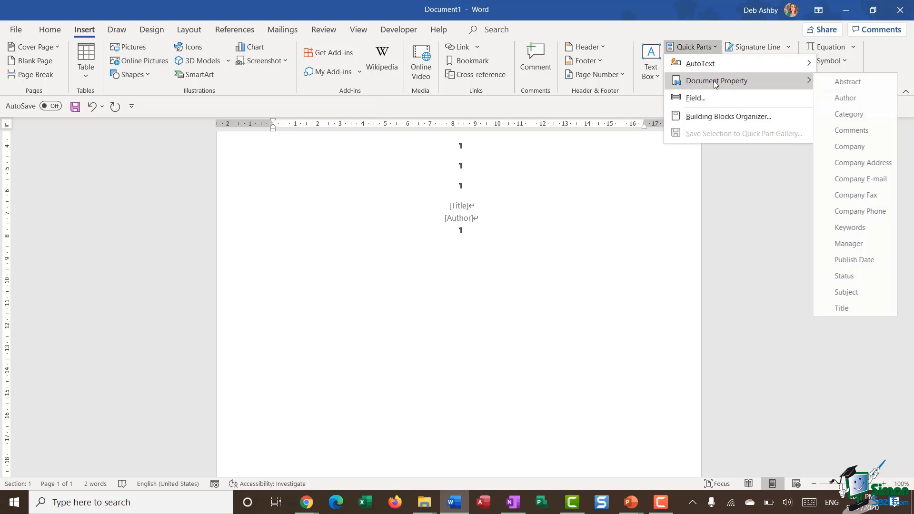
pyautogui.click(878, 151)
# Add the date September 22, 2020 beneath it, set to update automatically.
pyautogui.click(500, 231)
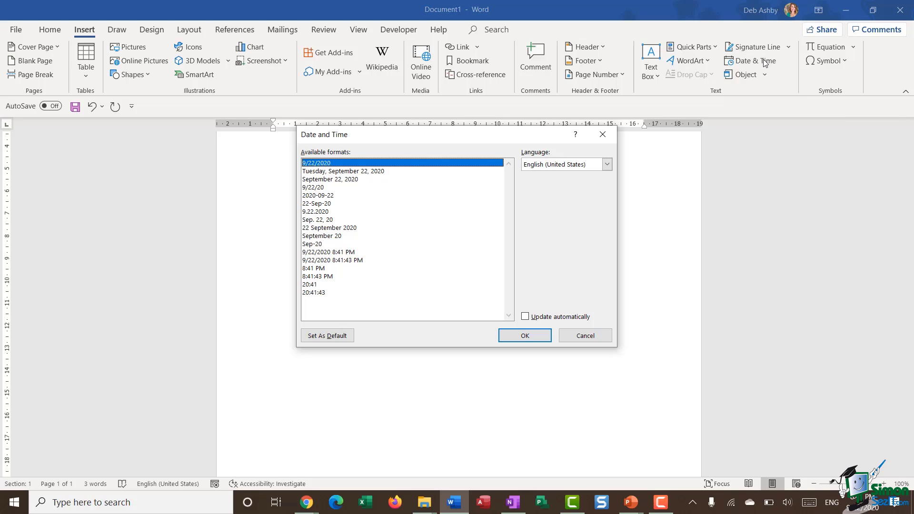
pyautogui.click(346, 172)
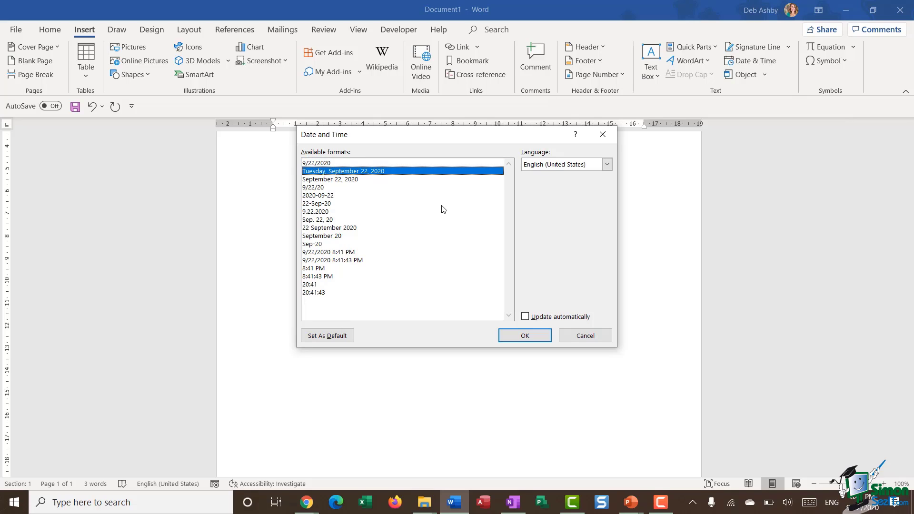
pyautogui.press('Down')
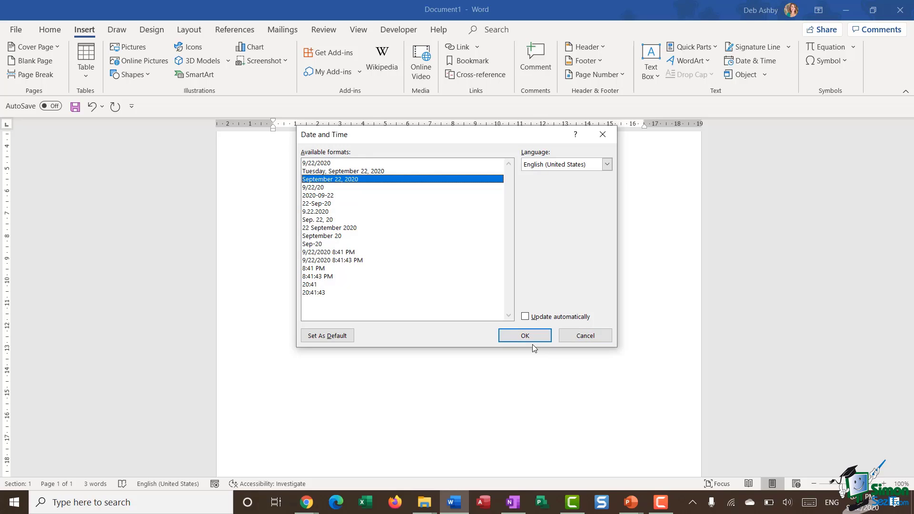
pyautogui.click(525, 316)
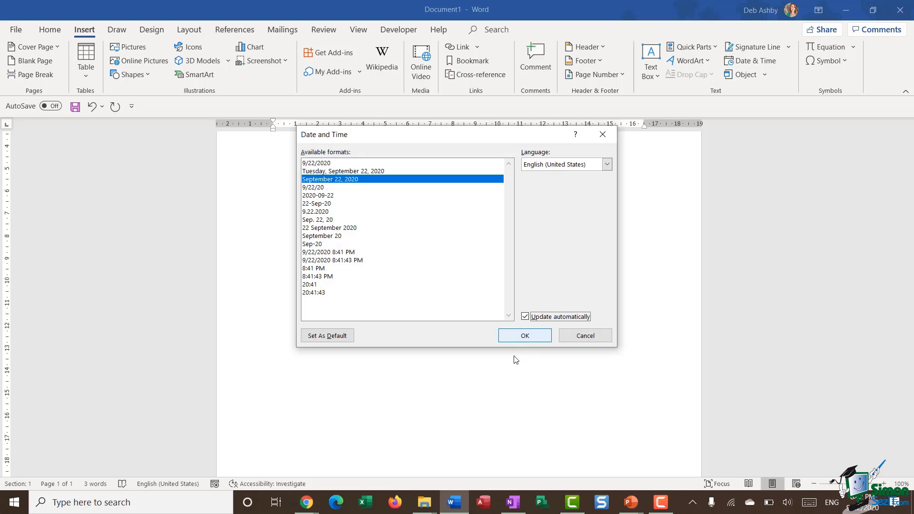
pyautogui.click(527, 337)
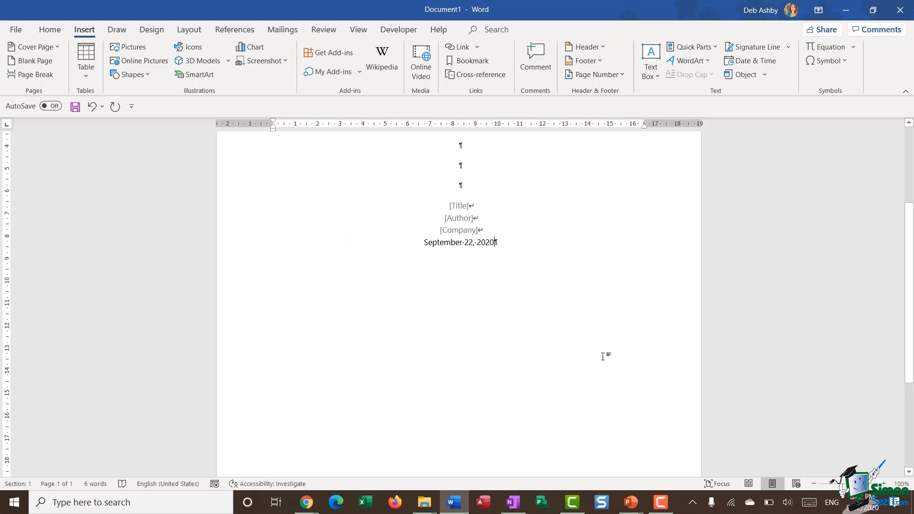
pyautogui.scroll(3, 570, 244)
pyautogui.scroll(-3, 570, 244)
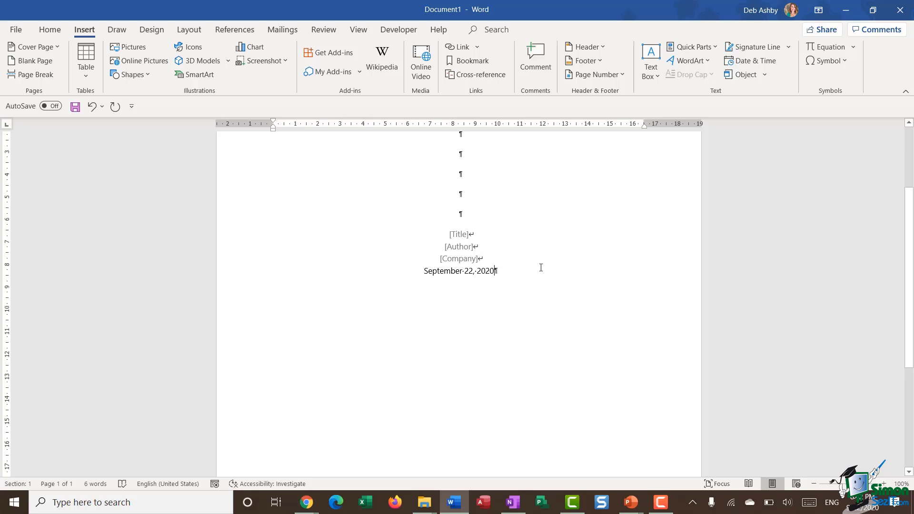
pyautogui.click(457, 236)
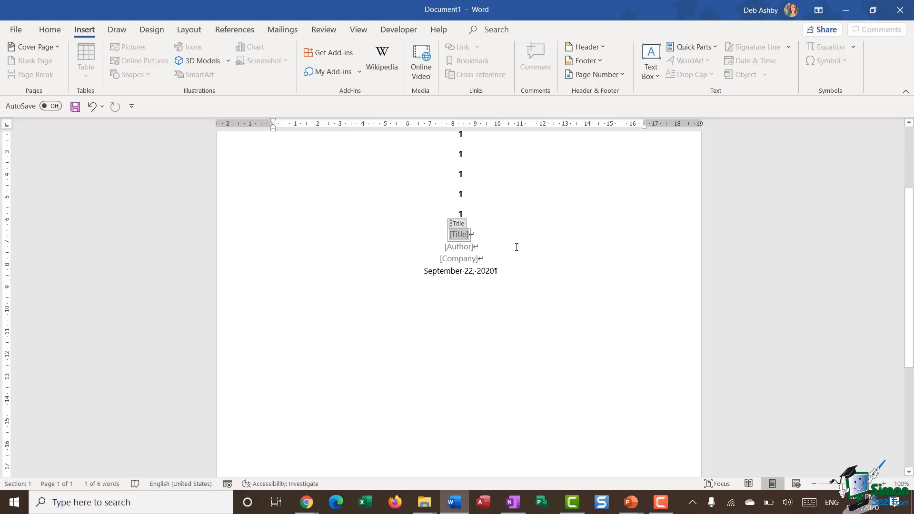
pyautogui.press('Delete')
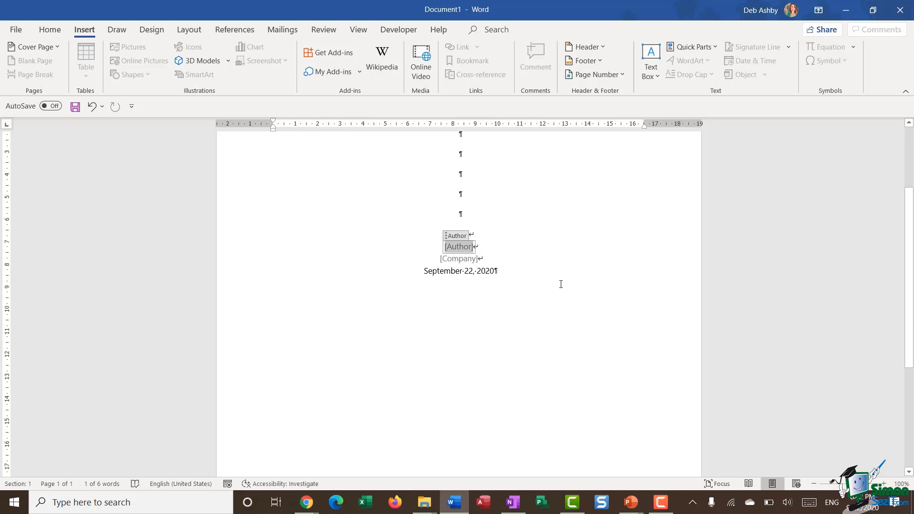
pyautogui.hotkey('ctrl', 'z')
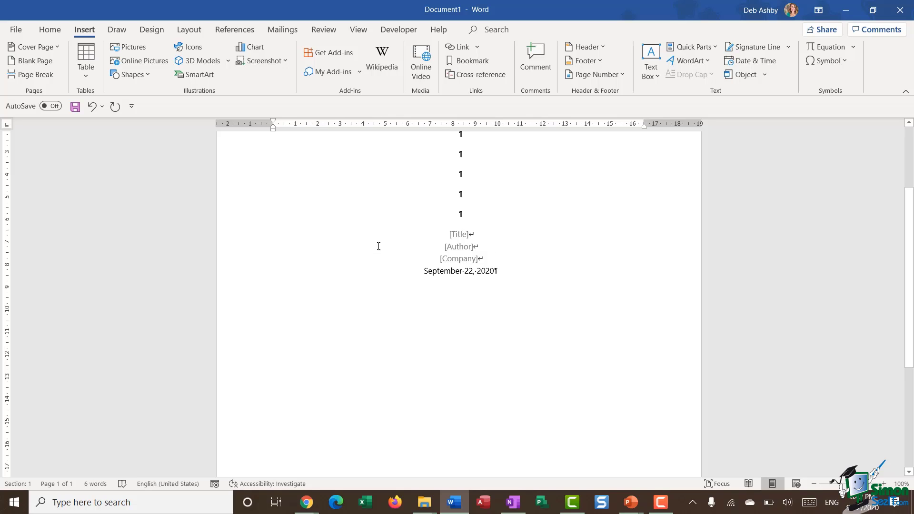
pyautogui.click(466, 235)
# Enlarge the Title placeholder's font to 20 pt.
pyautogui.rightClick(466, 235)
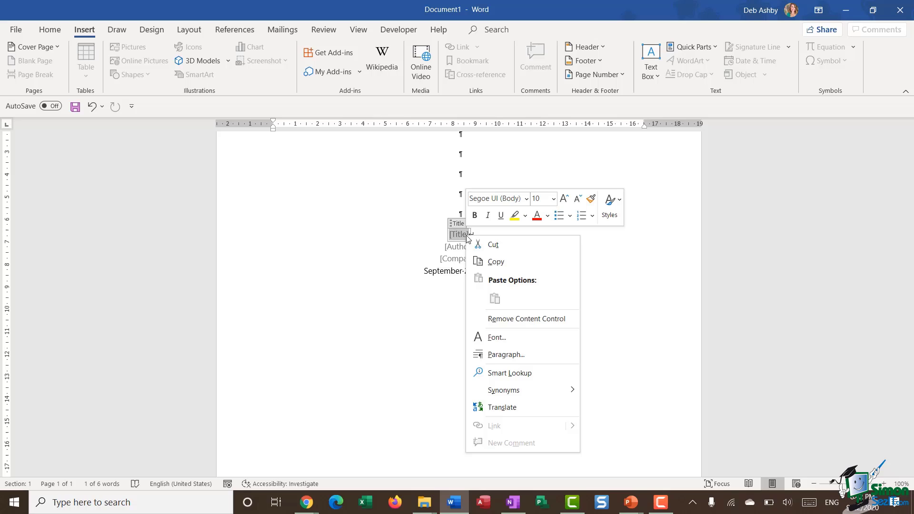
pyautogui.click(521, 336)
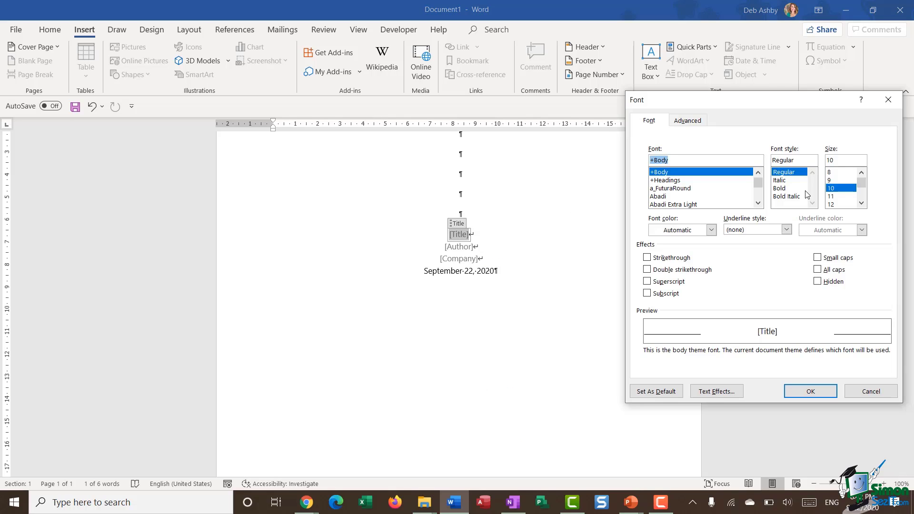
pyautogui.click(861, 203)
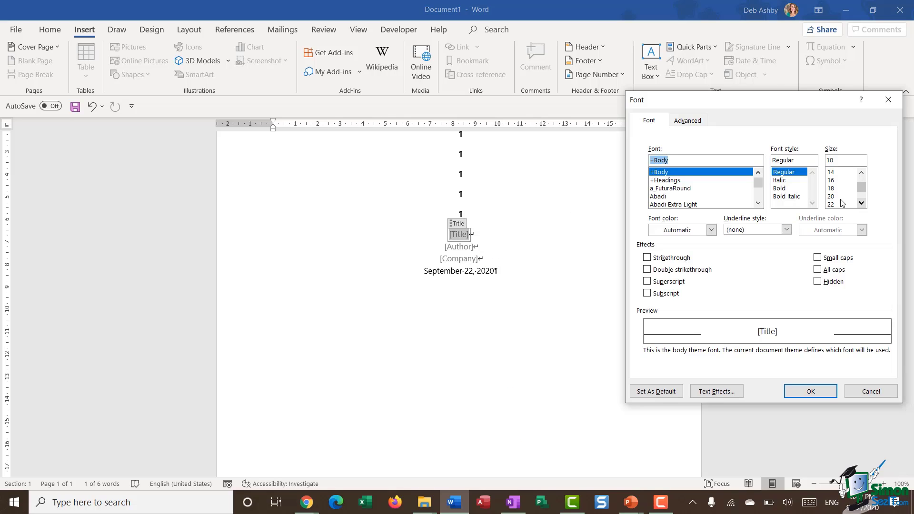
pyautogui.click(841, 197)
pyautogui.click(811, 392)
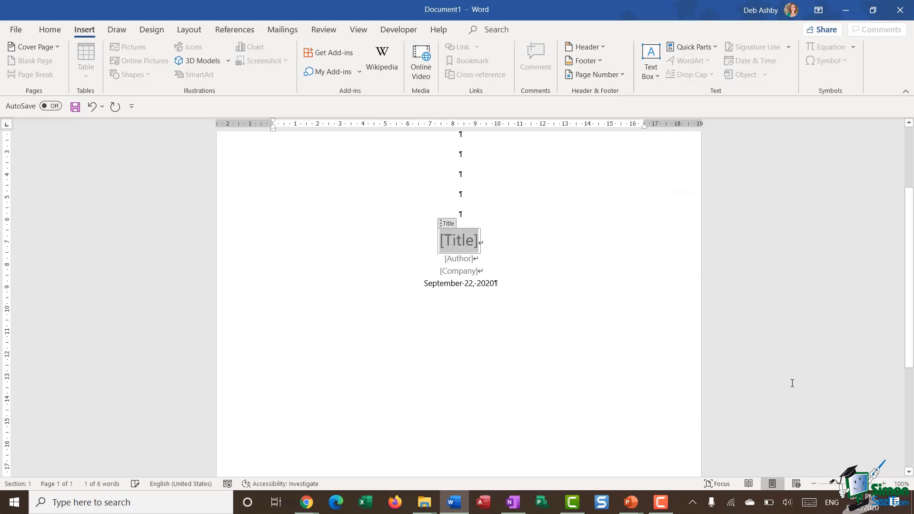
# Set the Author and Company placeholders to 12 pt font size.
pyautogui.click(457, 257)
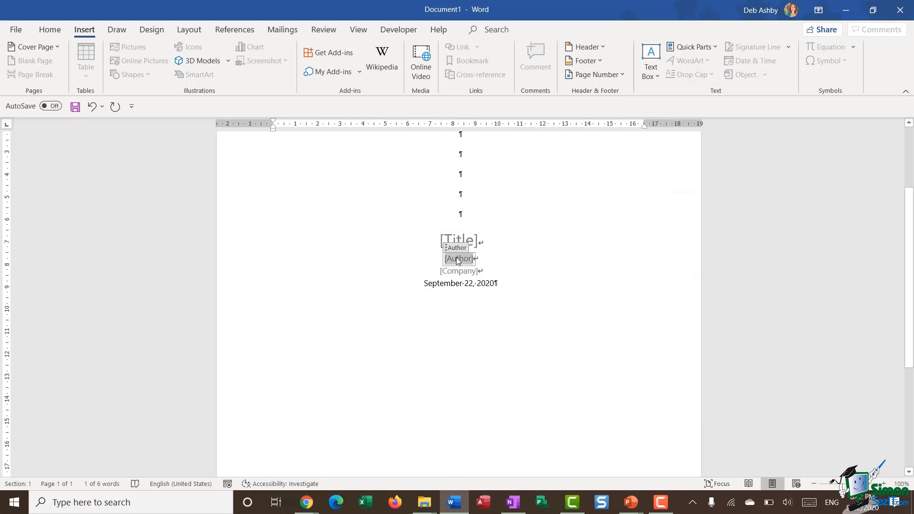
pyautogui.rightClick(457, 257)
pyautogui.click(507, 362)
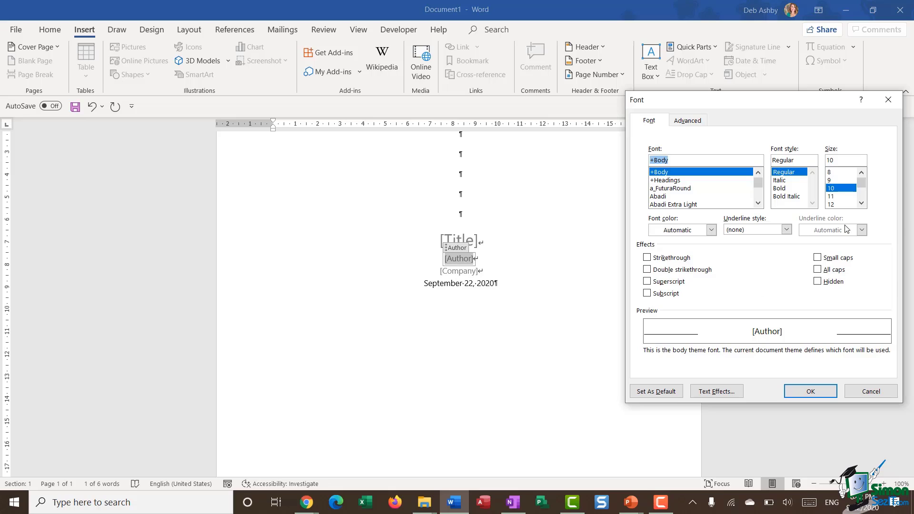
pyautogui.click(861, 202)
pyautogui.click(861, 203)
pyautogui.click(832, 188)
pyautogui.click(812, 391)
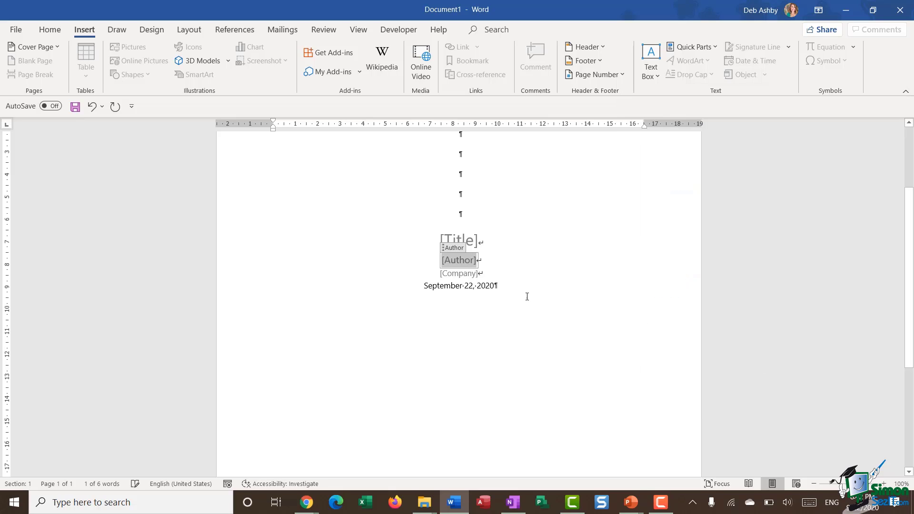
pyautogui.click(466, 275)
pyautogui.rightClick(466, 274)
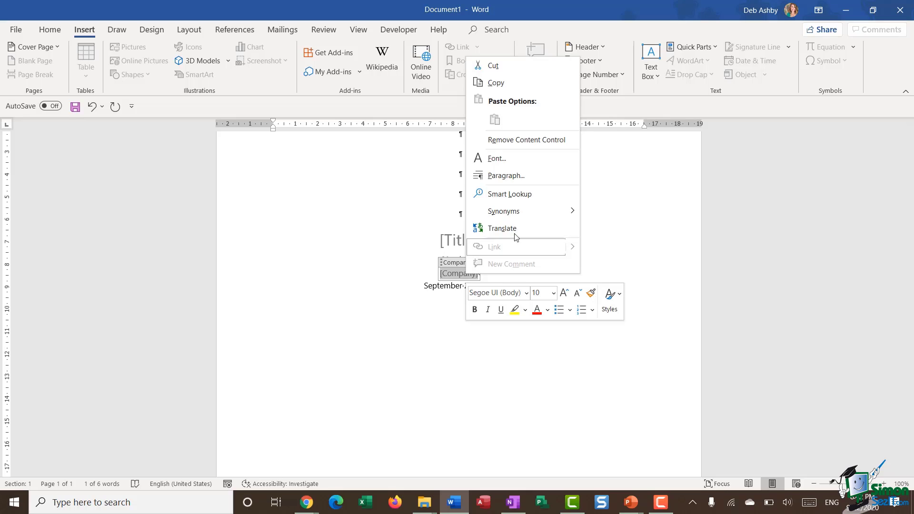
pyautogui.click(522, 175)
pyautogui.click(845, 204)
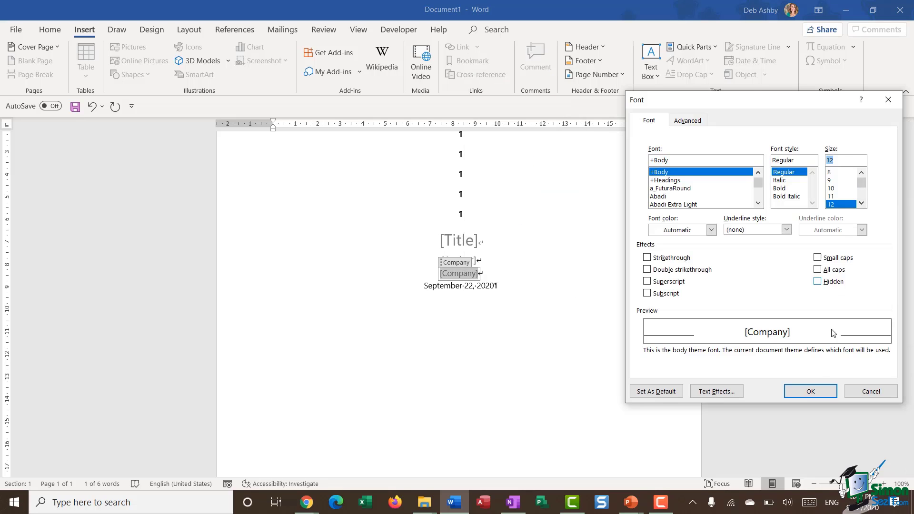
pyautogui.click(812, 389)
# Make the September 22, 2020 date 12 pt italic.
pyautogui.click(522, 296)
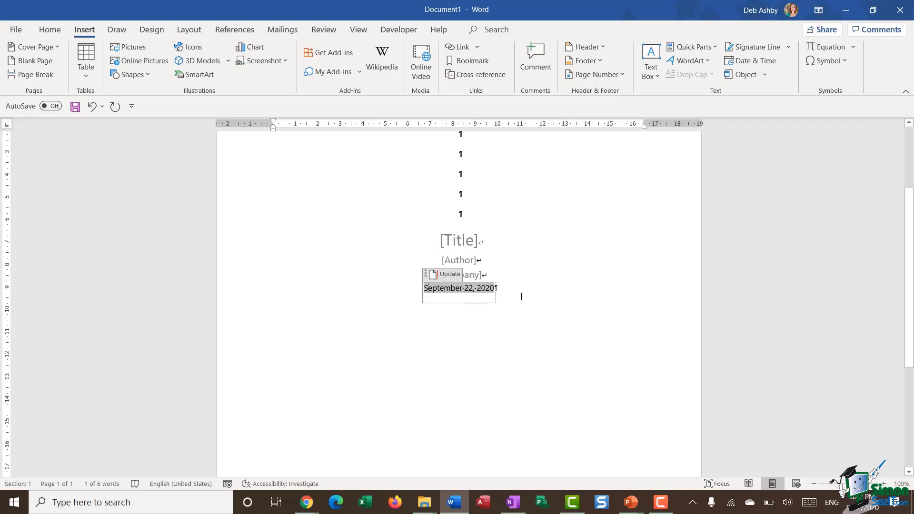
pyautogui.hotkey('ctrl', 'd')
pyautogui.click(830, 204)
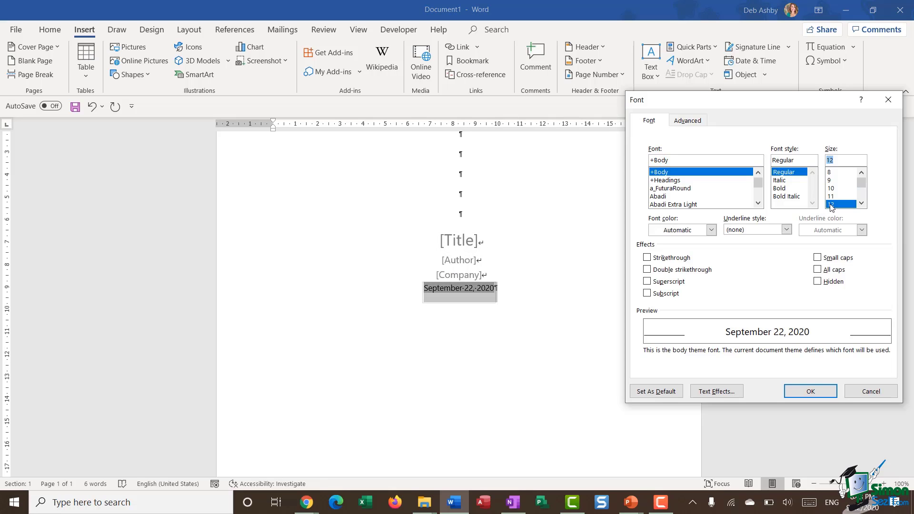
pyautogui.click(779, 181)
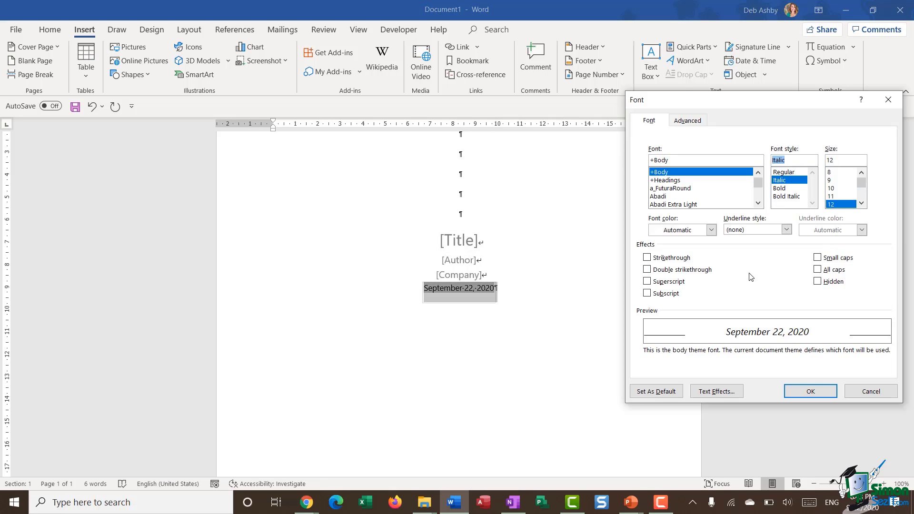
pyautogui.click(812, 391)
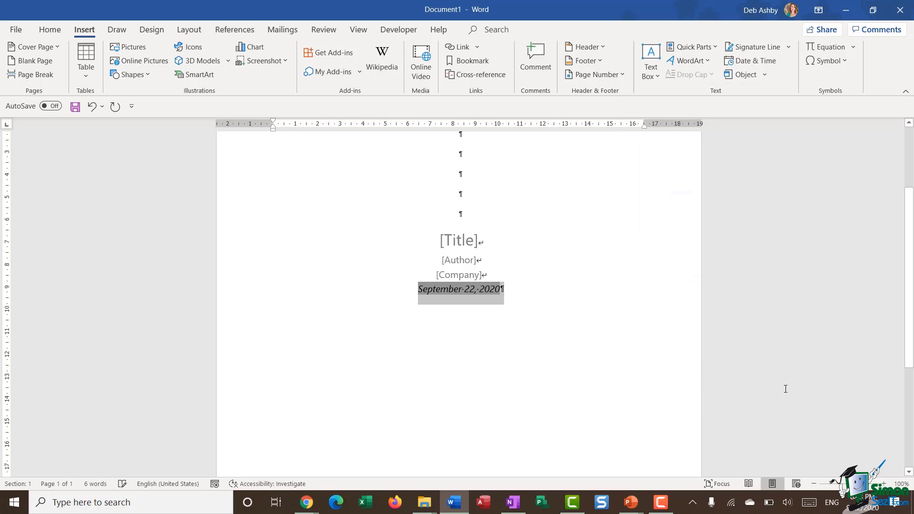
pyautogui.scroll(3, 634, 314)
# Insert a page break below the date so an empty second page begins.
pyautogui.scroll(-4, 635, 314)
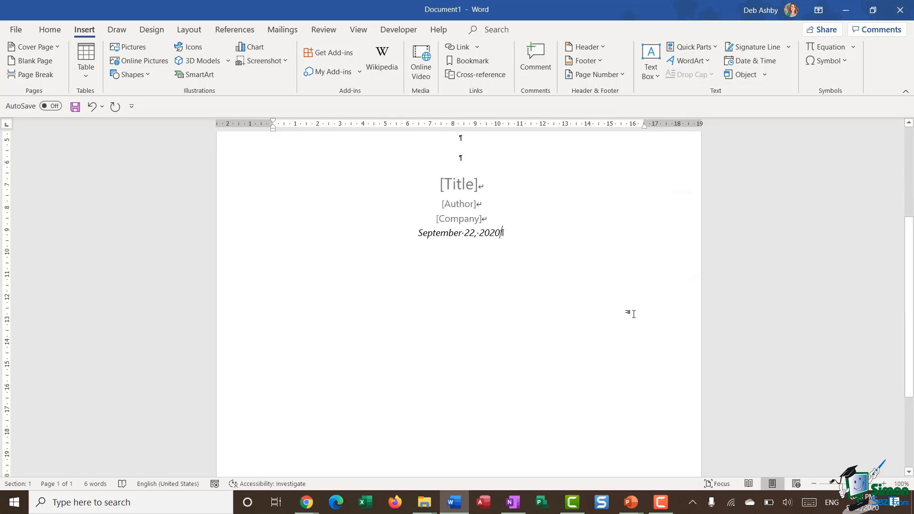
pyautogui.scroll(1, 634, 314)
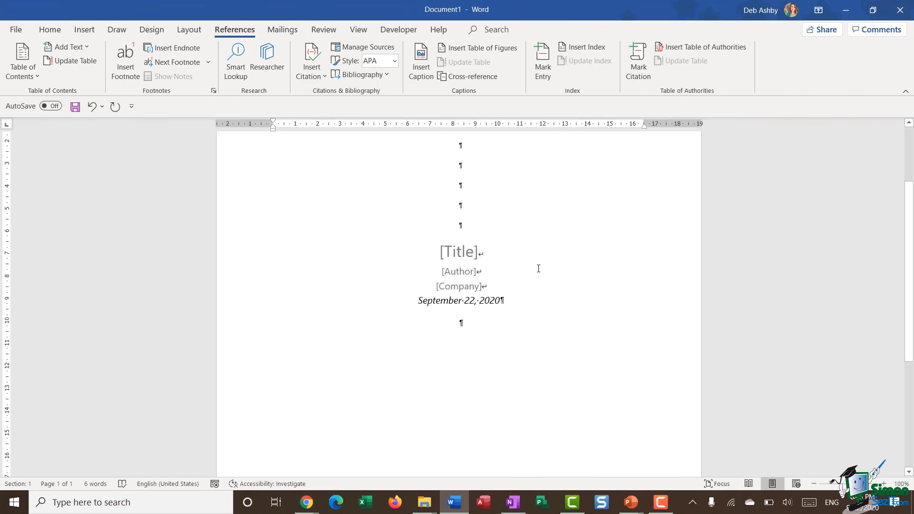
pyautogui.scroll(-3, 538, 268)
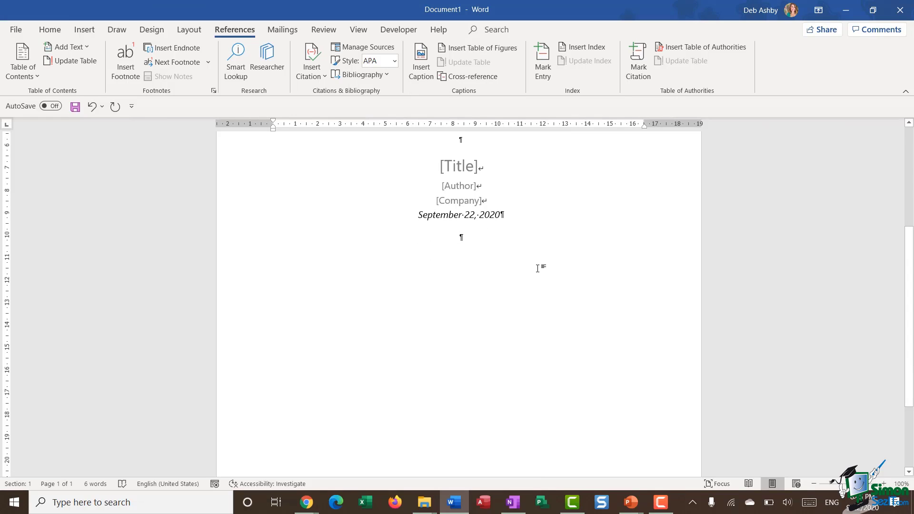
pyautogui.hotkey('ctrl', 'Return')
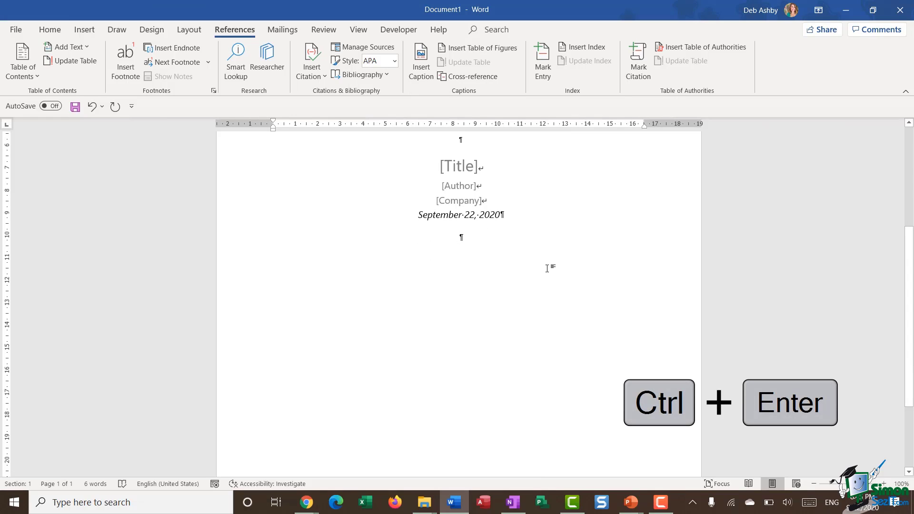
pyautogui.scroll(-7, 546, 266)
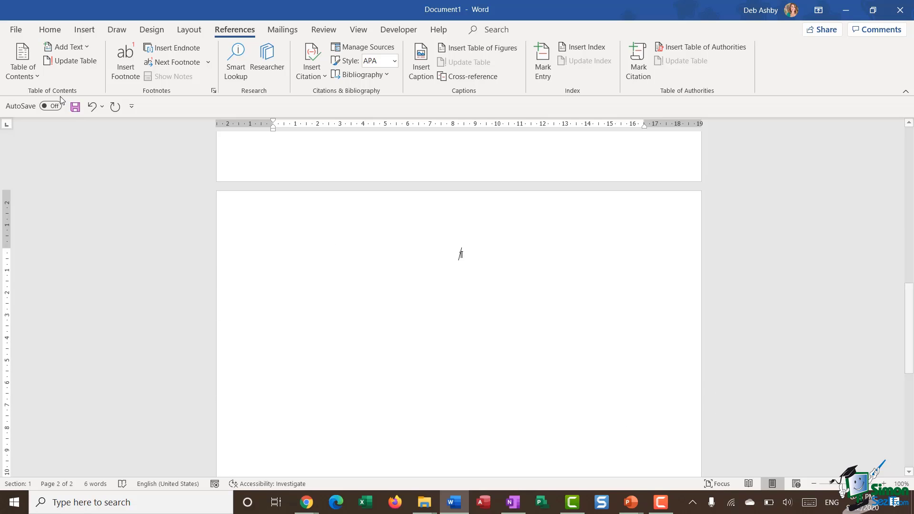
# Turn italic off and left-align page 2's empty paragraph, then show the Table of Contents gallery.
pyautogui.click(56, 31)
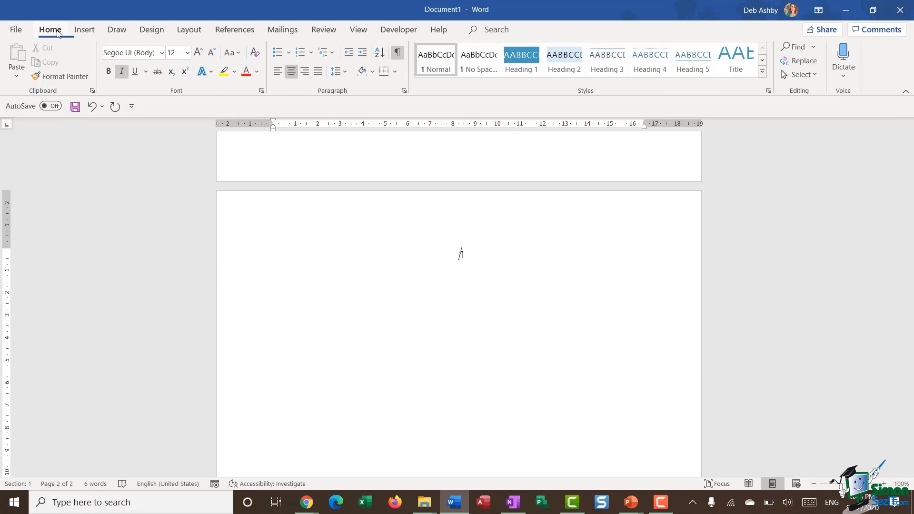
pyautogui.click(123, 71)
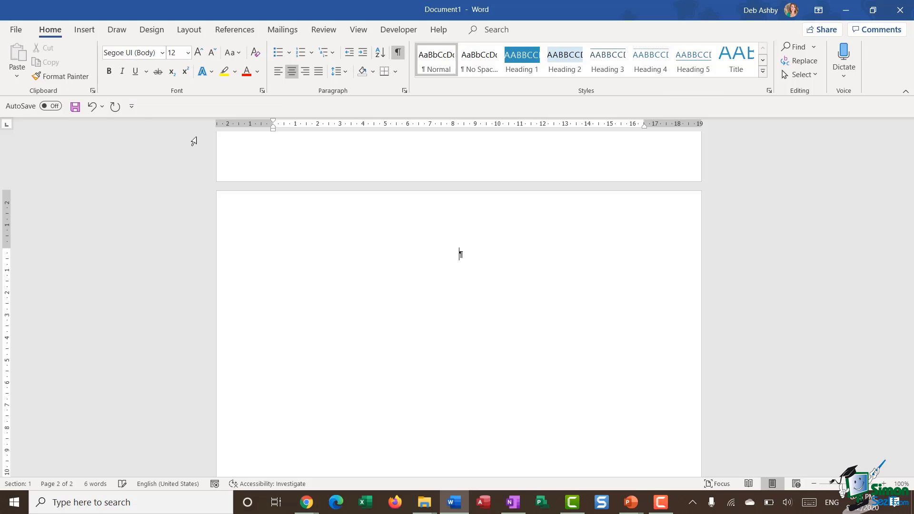
pyautogui.click(278, 70)
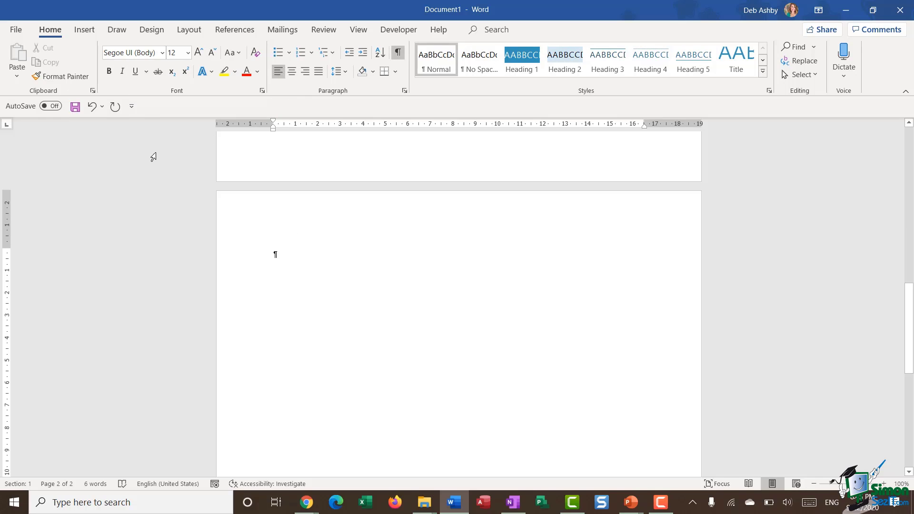
pyautogui.click(248, 31)
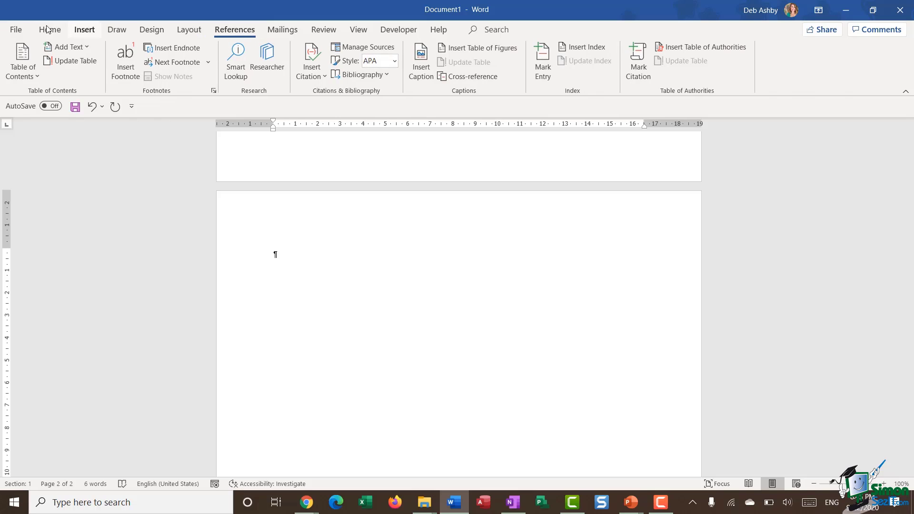
pyautogui.click(27, 73)
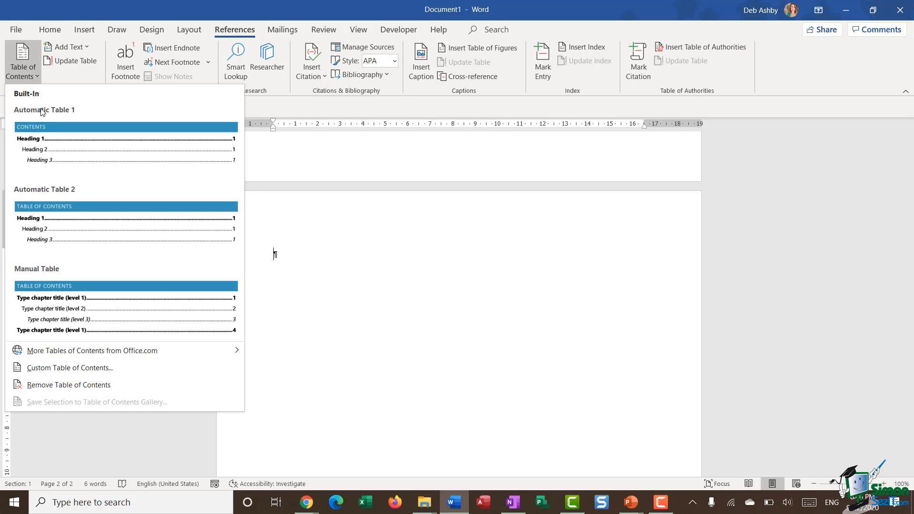
# Insert Automatic Table 2 and dismiss the no-headings reminder.
pyautogui.click(45, 223)
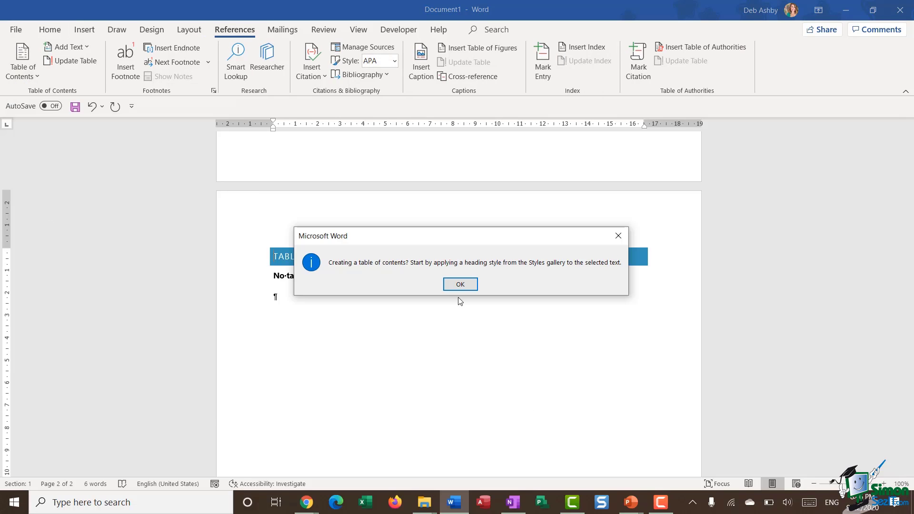
pyautogui.click(460, 284)
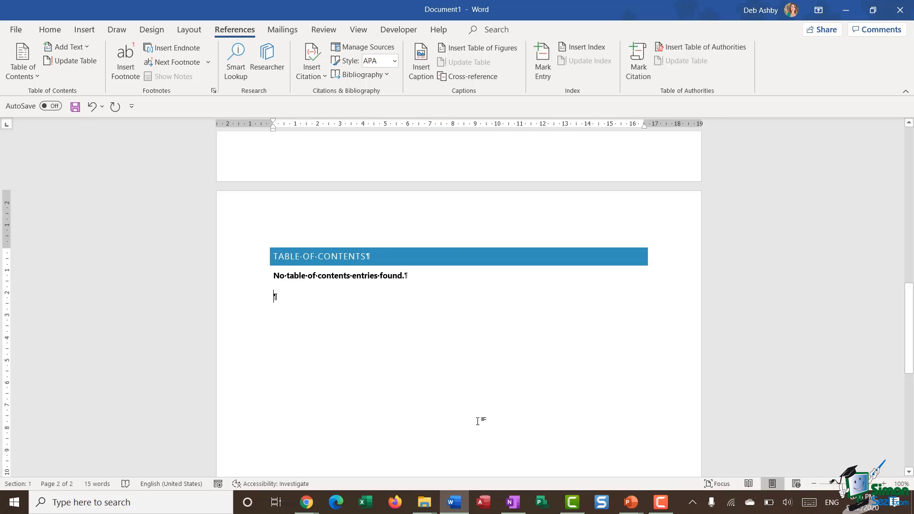
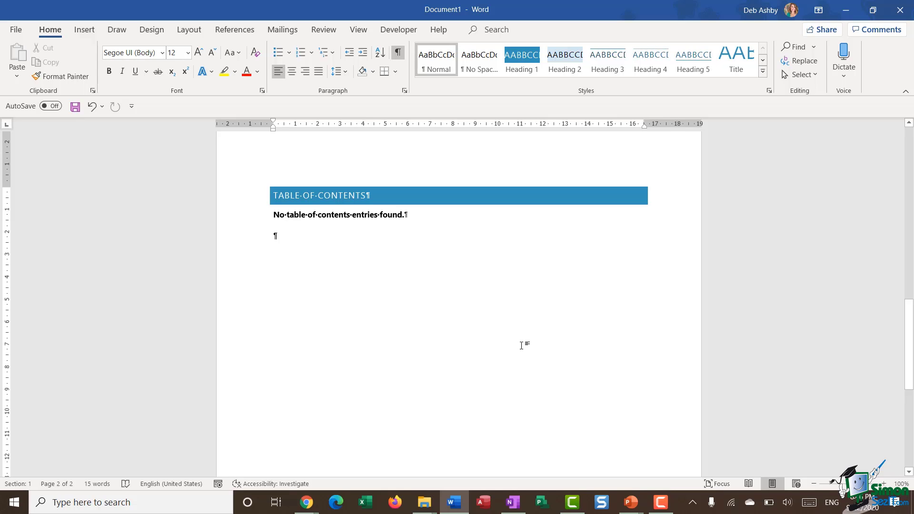
# Insert a page break below the table of contents to begin a blank third page.
pyautogui.click(330, 216)
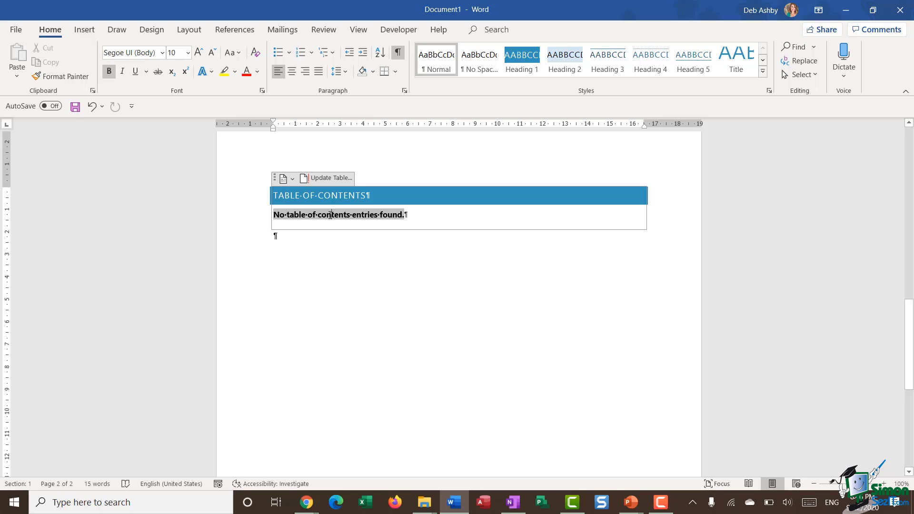
pyautogui.click(425, 319)
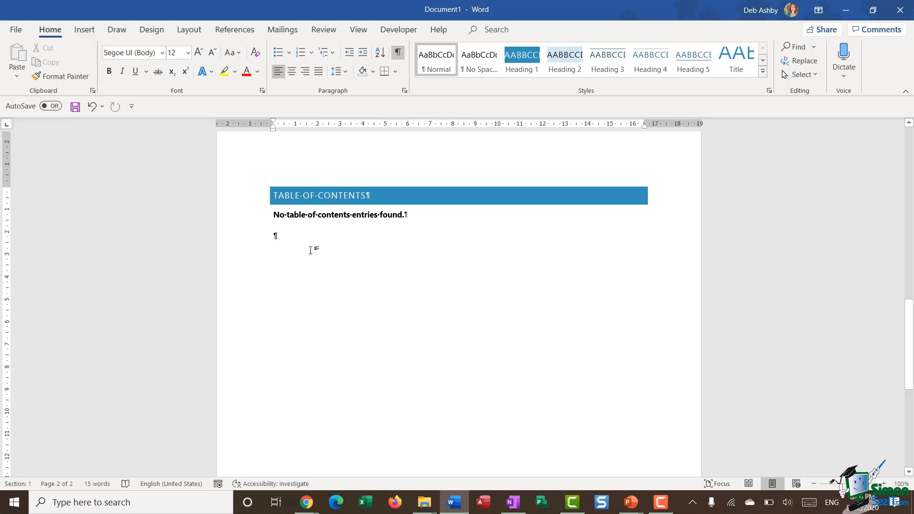
pyautogui.hotkey('ctrl', 'Return')
# Type lines 'Heading 1' to 'Heading 4', each in its matching Heading 1–4 style.
pyautogui.scroll(-5, 311, 250)
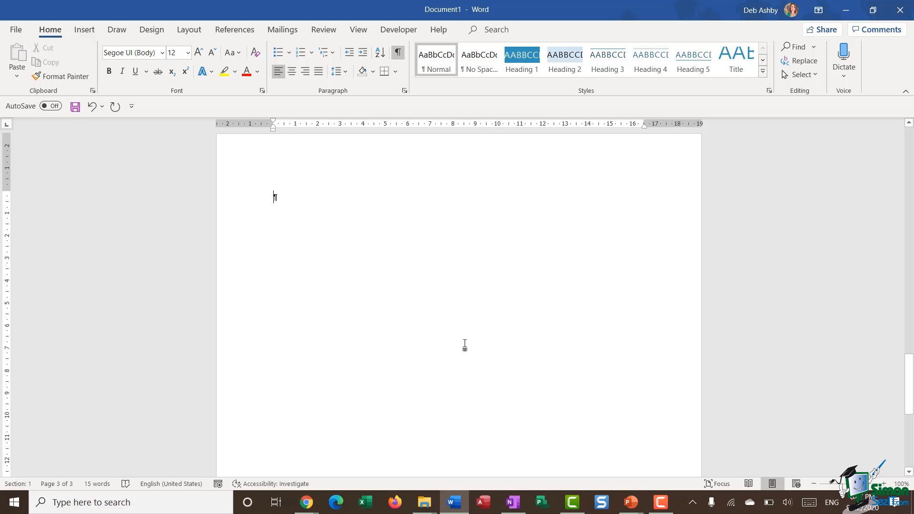
pyautogui.click(516, 58)
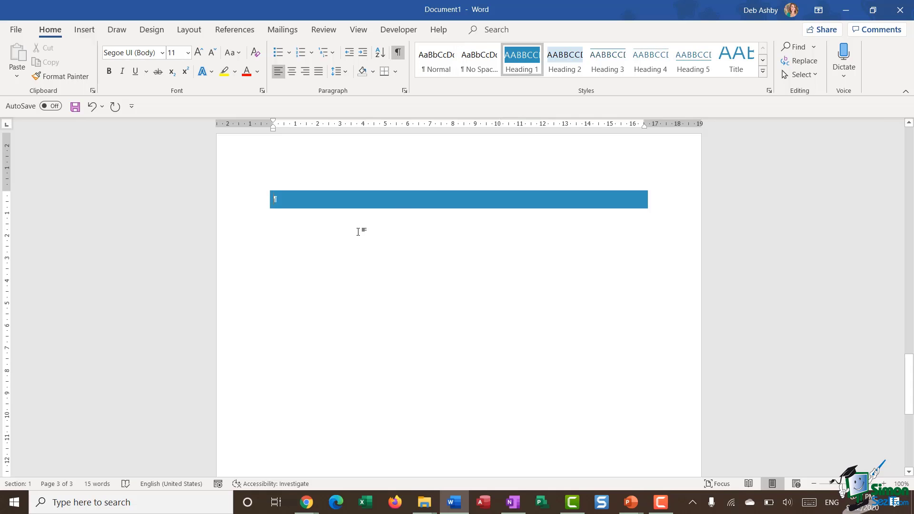
pyautogui.write('Heading 1')
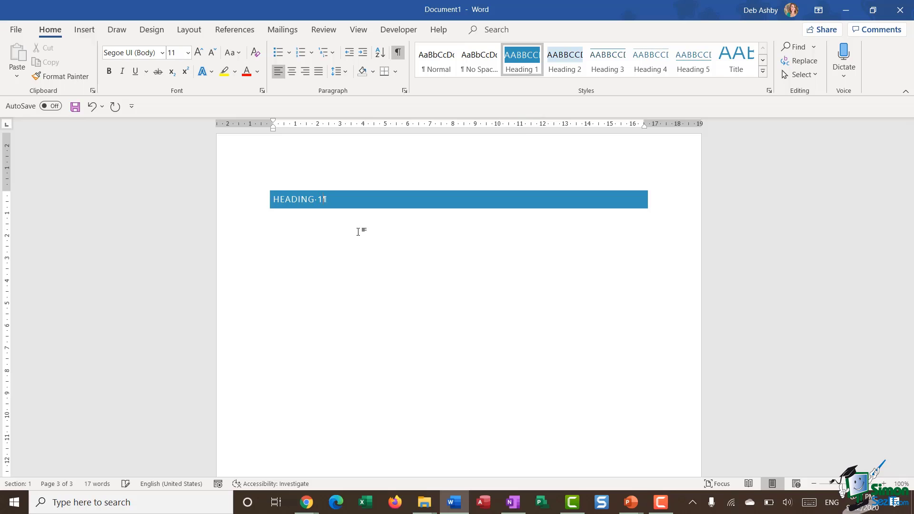
pyautogui.press('Return')
pyautogui.press('Return')
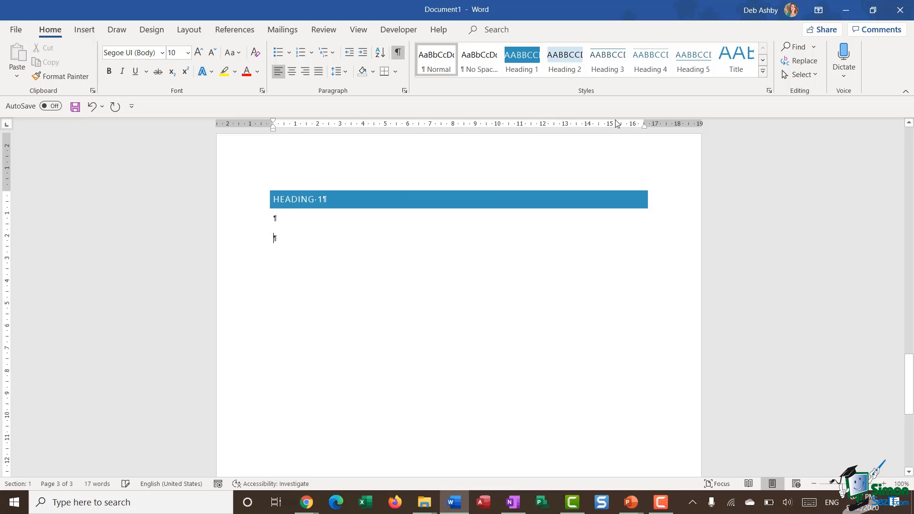
pyautogui.click(565, 61)
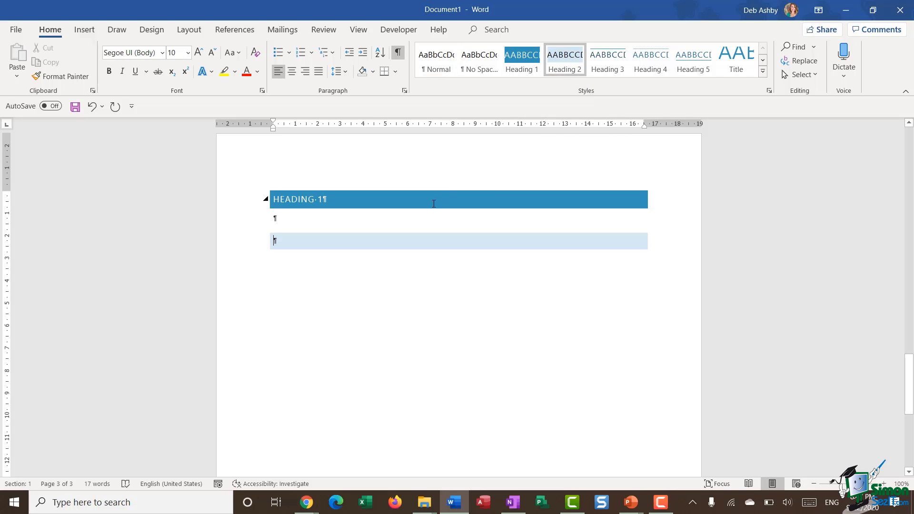
pyautogui.write('Heading 2')
pyautogui.press('Return')
pyautogui.press('Return')
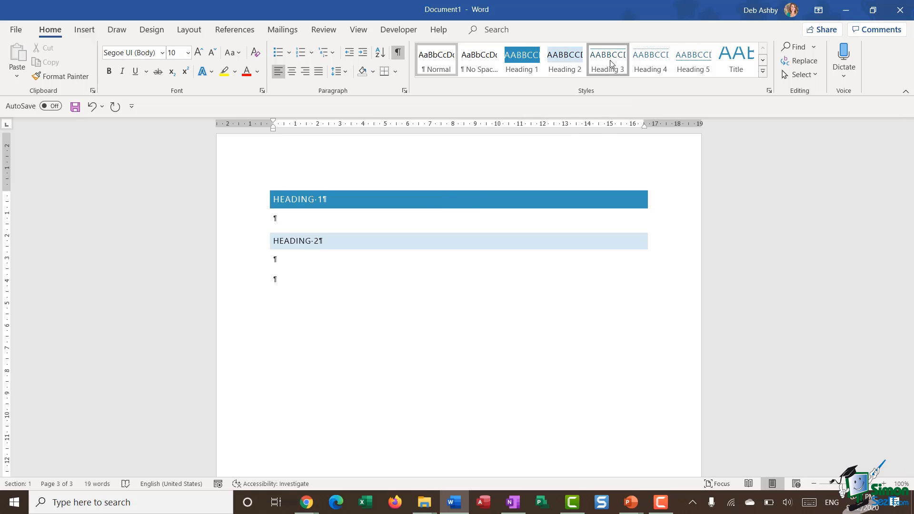
pyautogui.click(611, 63)
pyautogui.write('Heading 3')
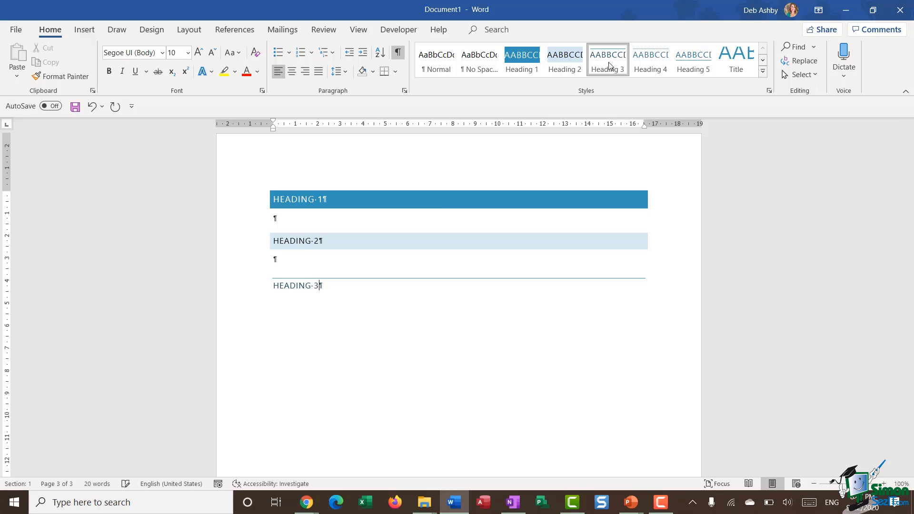
pyautogui.press('Return')
pyautogui.press('Return')
pyautogui.click(651, 64)
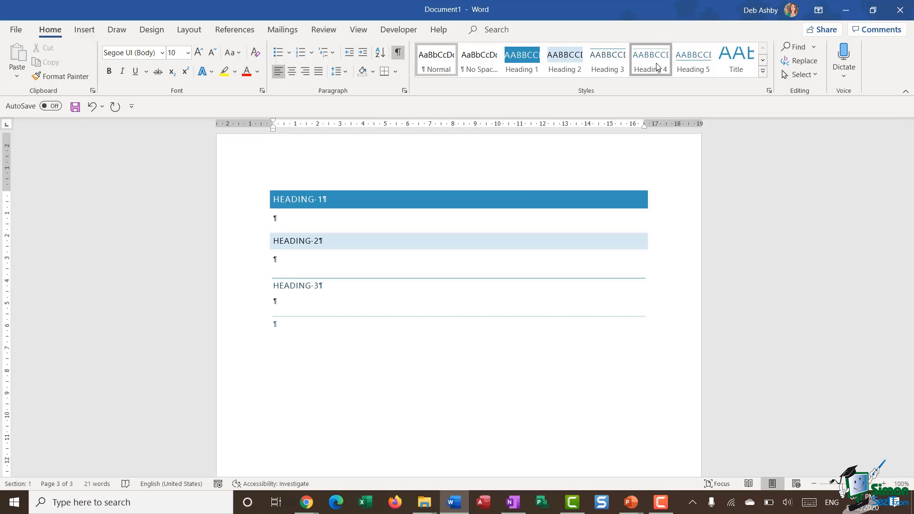
pyautogui.write('Heading 4')
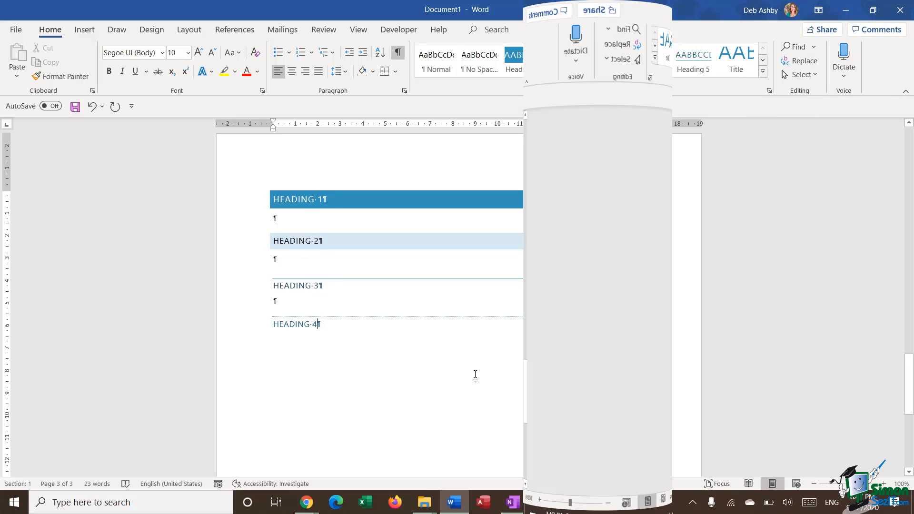
# Add a centred Document Title field to the page header, then move to the footer.
pyautogui.scroll(10, 491, 357)
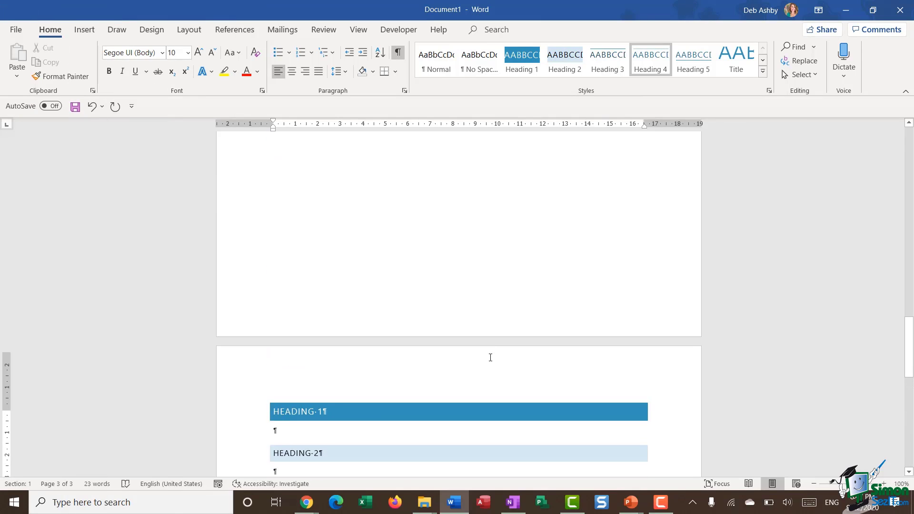
pyautogui.scroll(5, 488, 357)
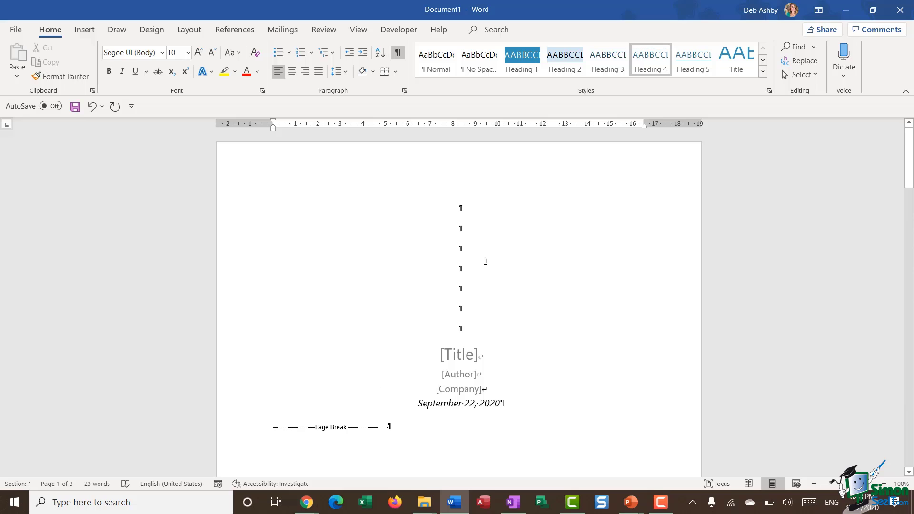
pyautogui.scroll(-15, 486, 261)
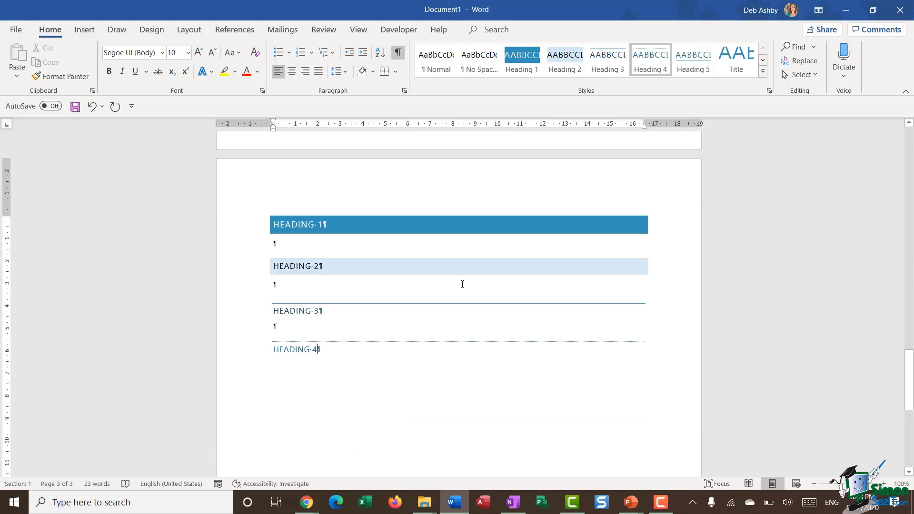
pyautogui.doubleClick(417, 180)
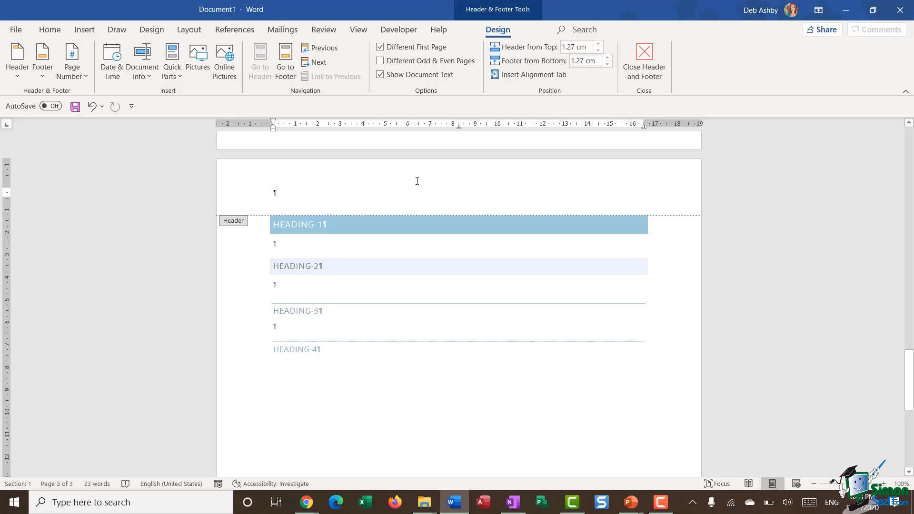
pyautogui.click(153, 76)
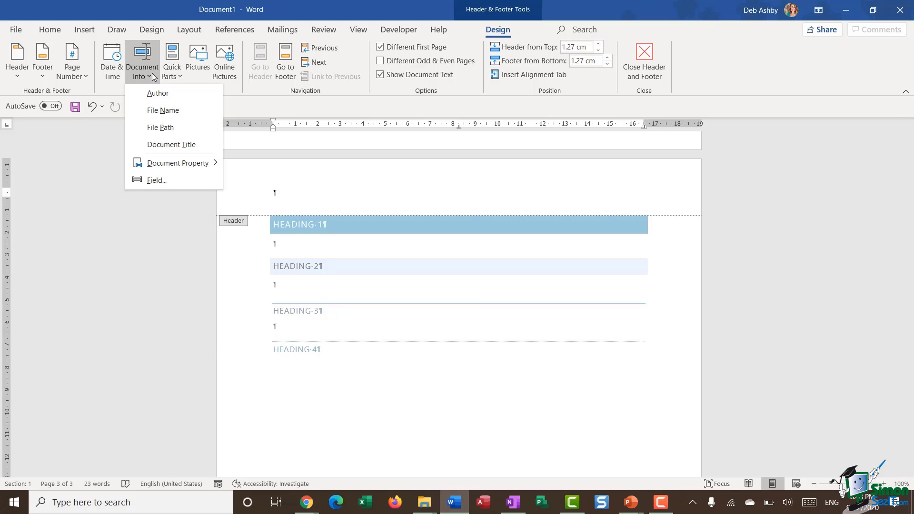
pyautogui.click(153, 145)
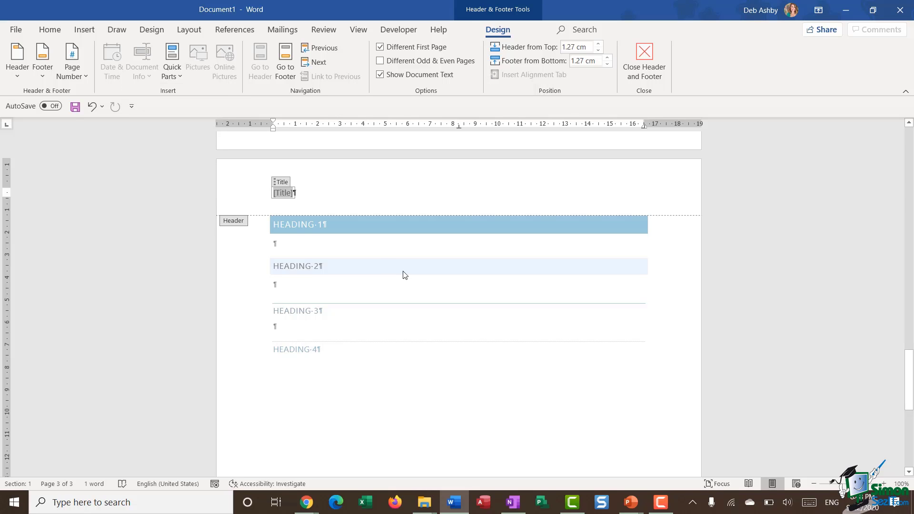
pyautogui.click(50, 30)
pyautogui.click(291, 71)
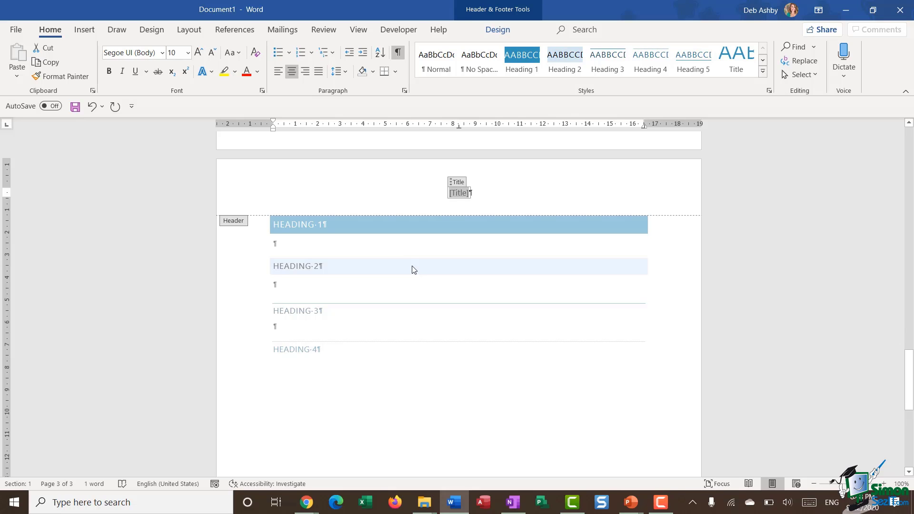
pyautogui.click(498, 30)
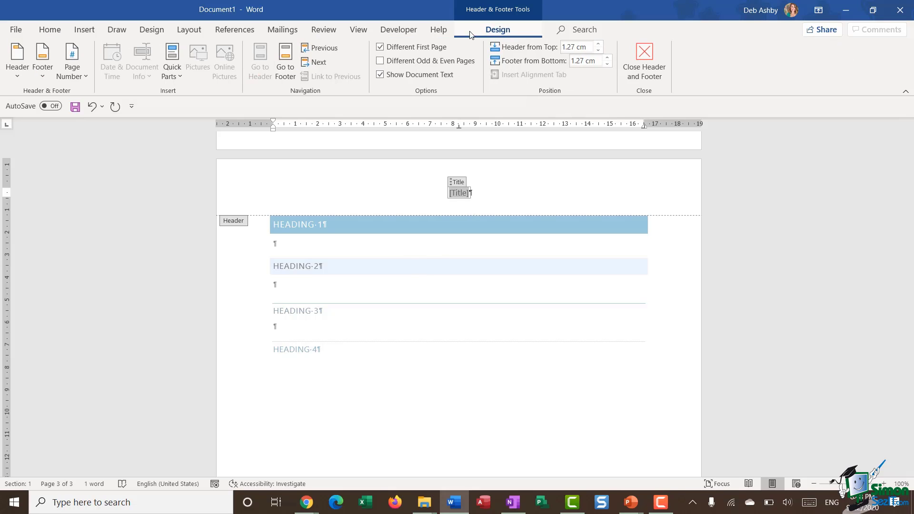
pyautogui.click(288, 68)
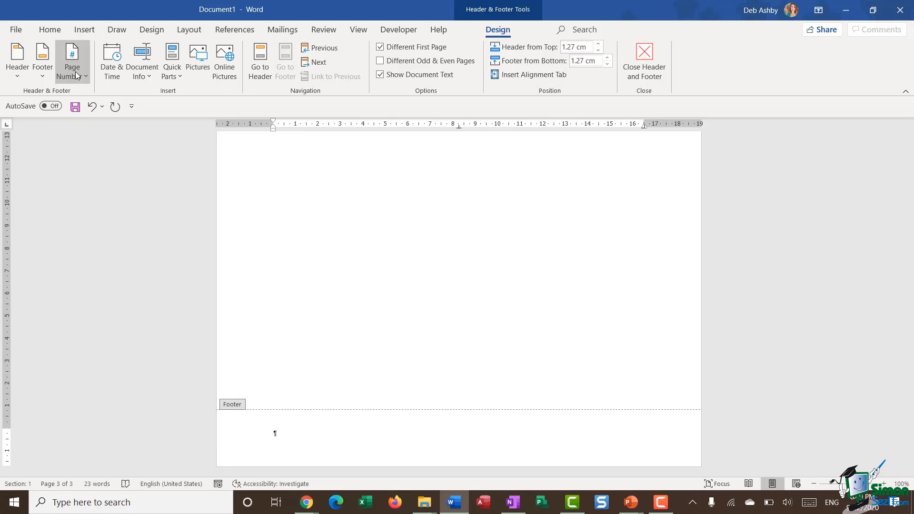
# Insert a blank three-part footer with the date 9/22/2020 on the left.
pyautogui.click(43, 76)
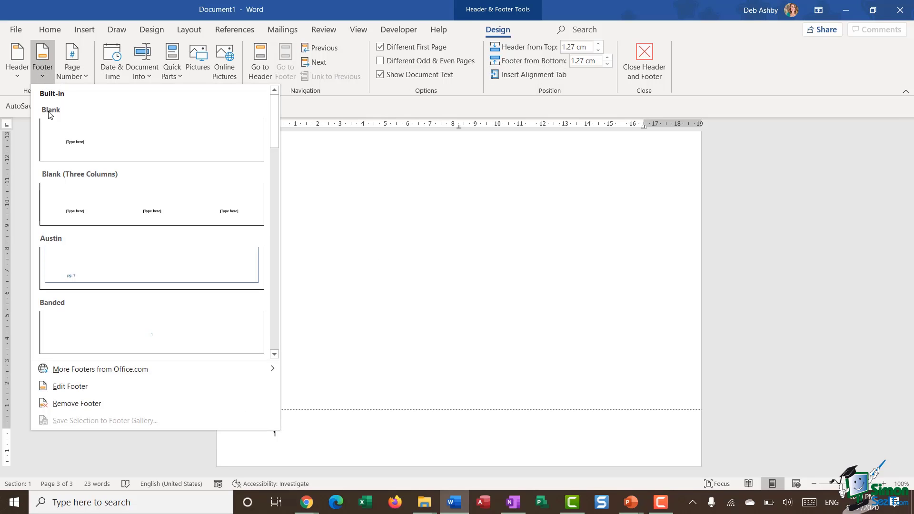
pyautogui.click(114, 210)
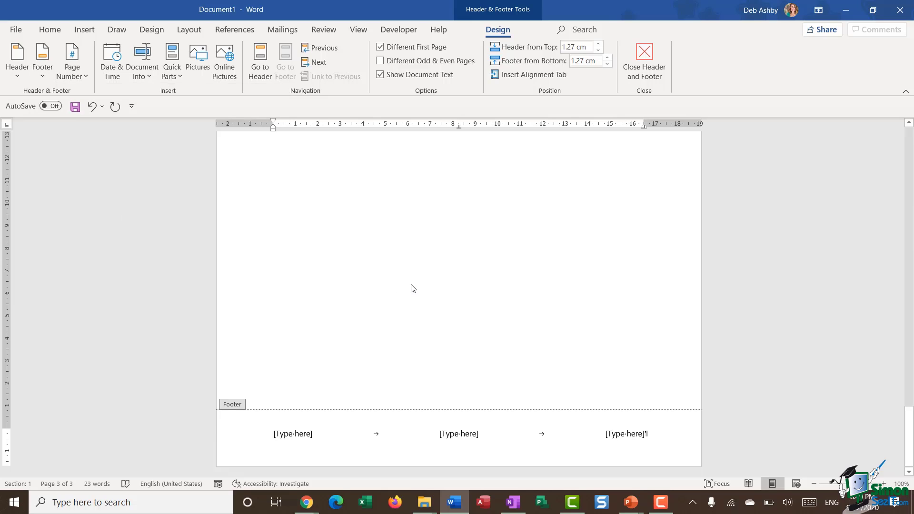
pyautogui.click(297, 434)
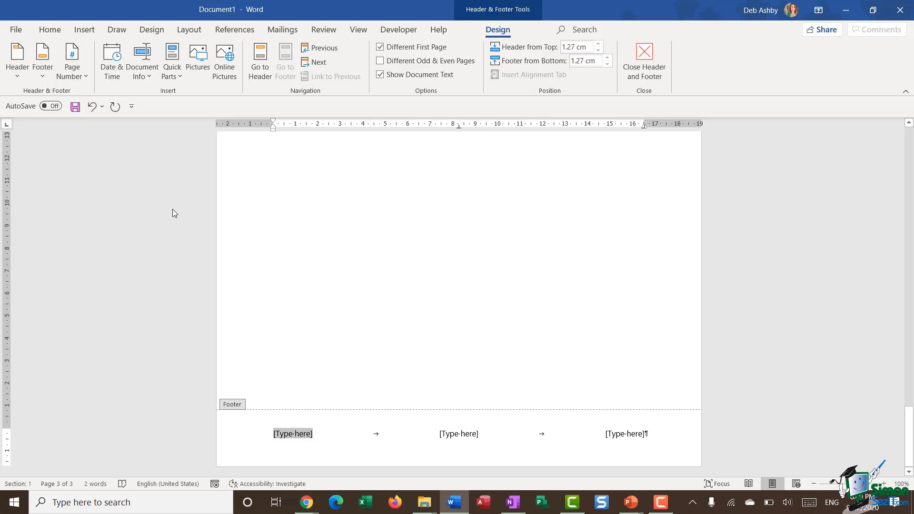
pyautogui.click(112, 62)
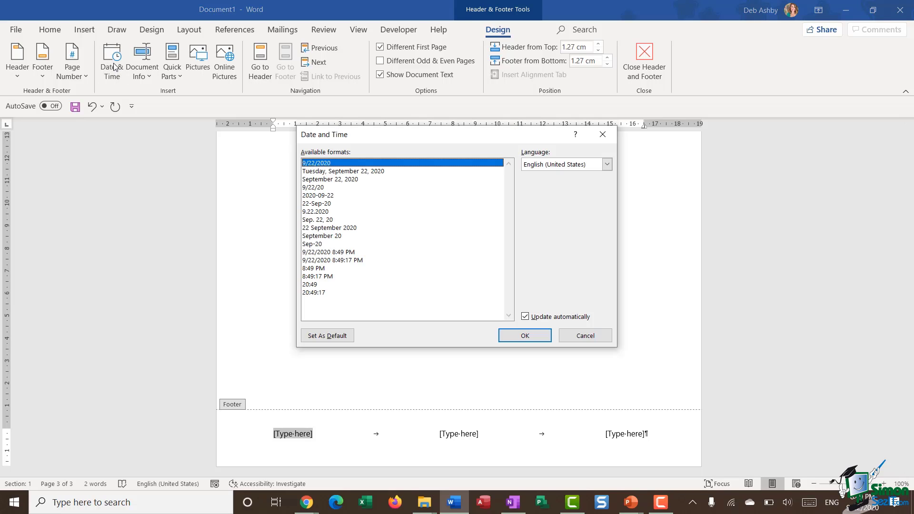
pyautogui.click(526, 339)
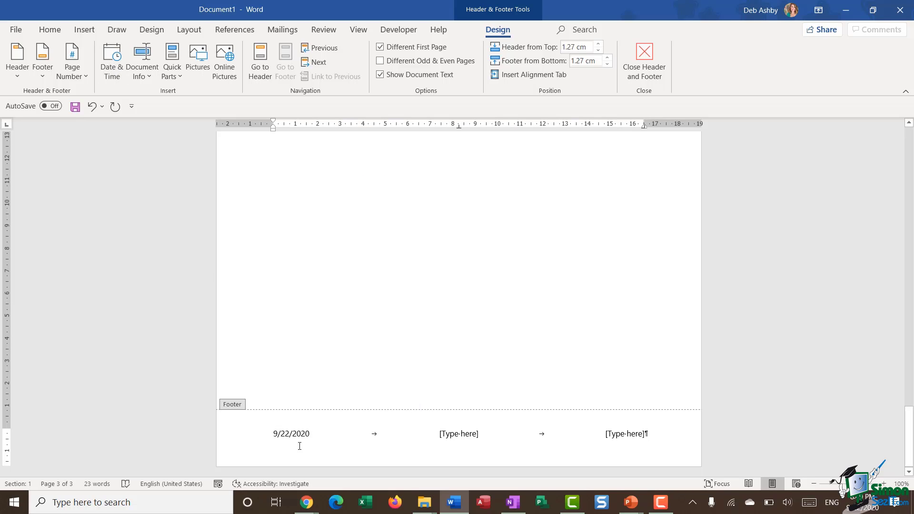
# Put the Author field in the footer's centre and a plain page number at the right.
pyautogui.click(455, 435)
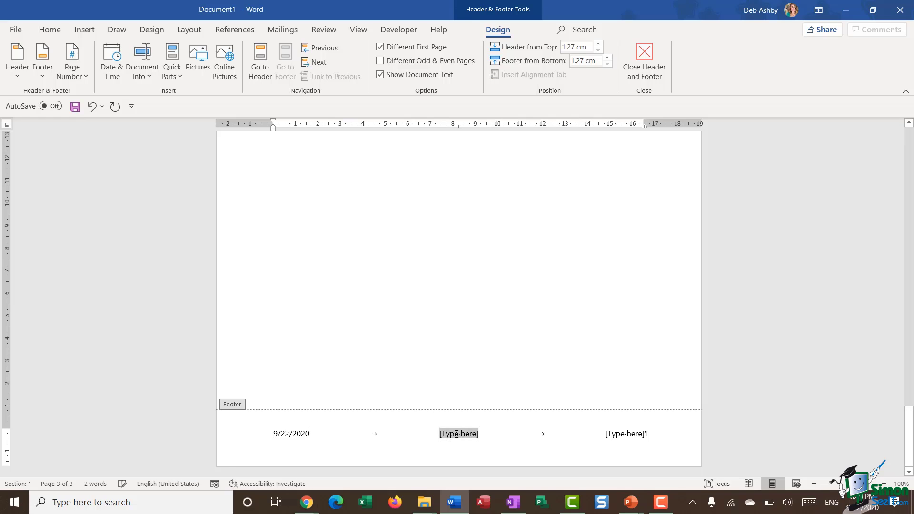
pyautogui.click(150, 77)
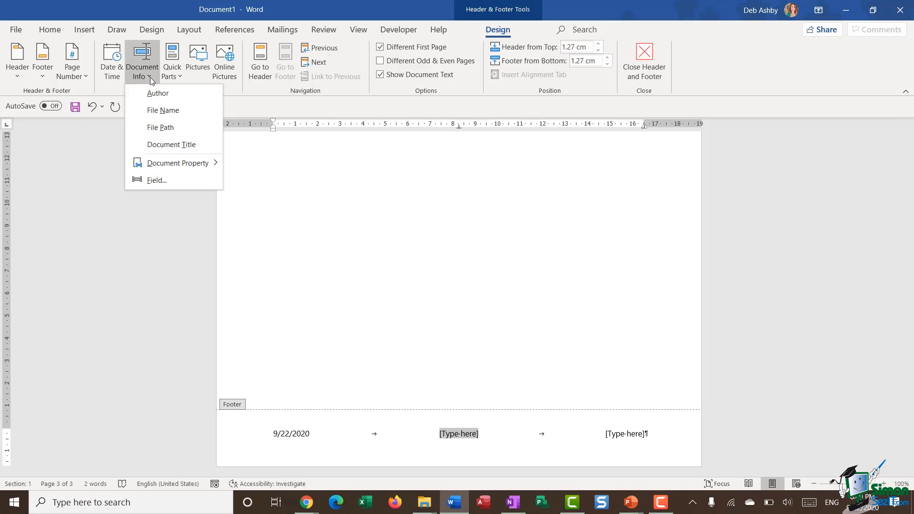
pyautogui.click(153, 99)
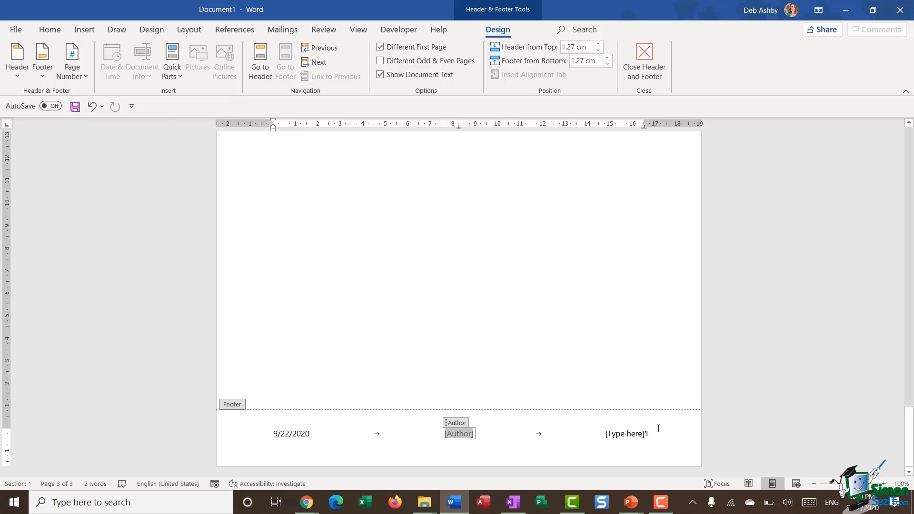
pyautogui.click(627, 433)
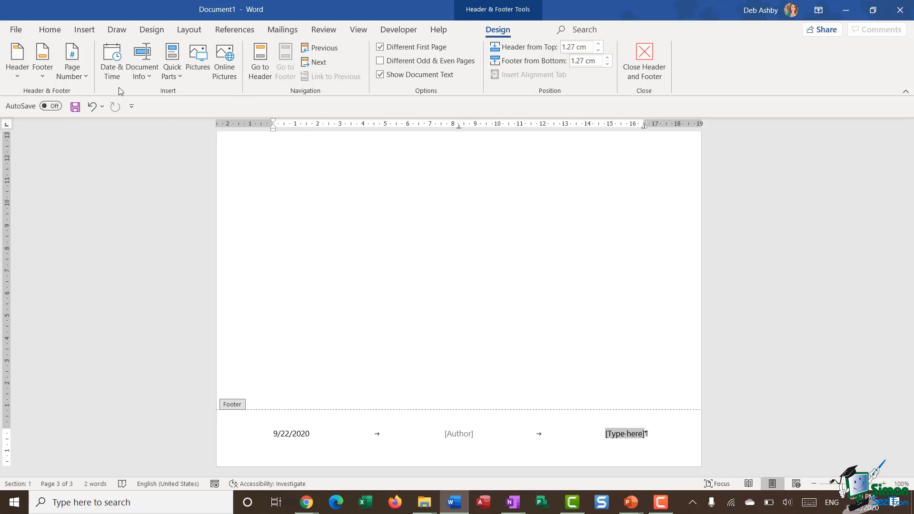
pyautogui.click(85, 76)
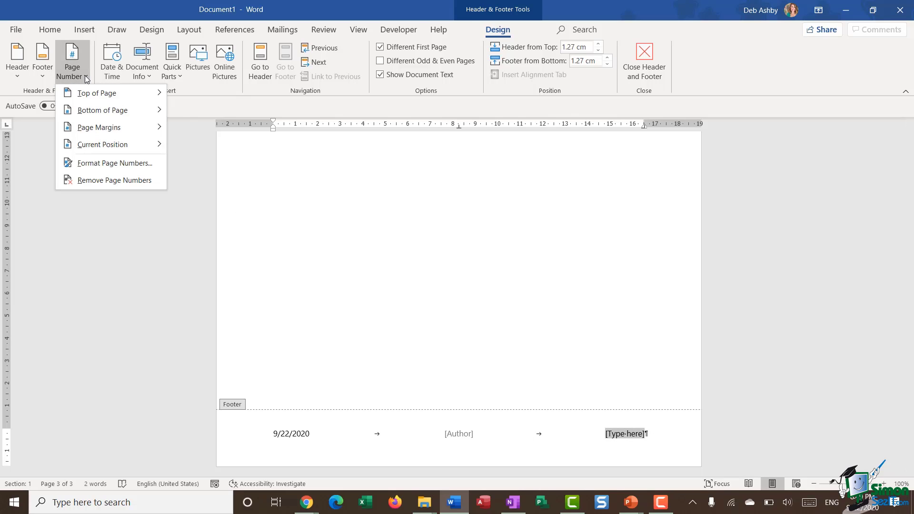
pyautogui.moveTo(81, 149)
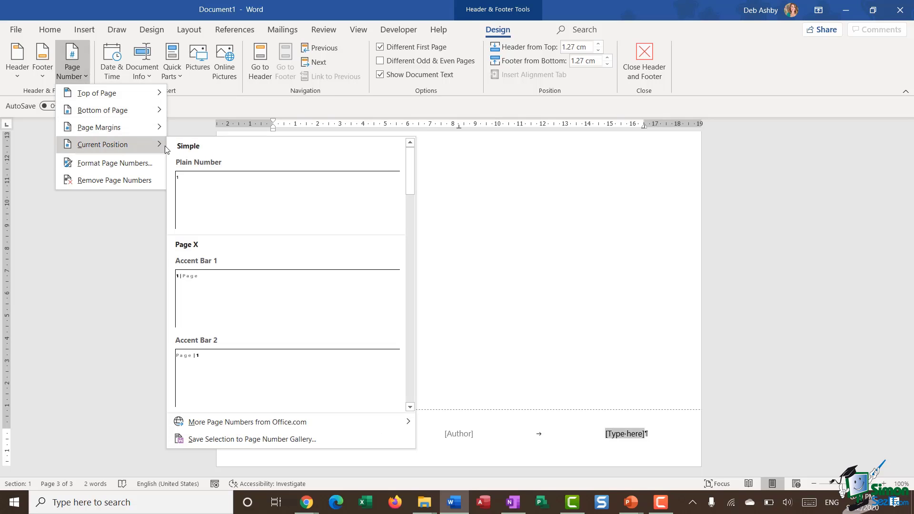
pyautogui.click(331, 197)
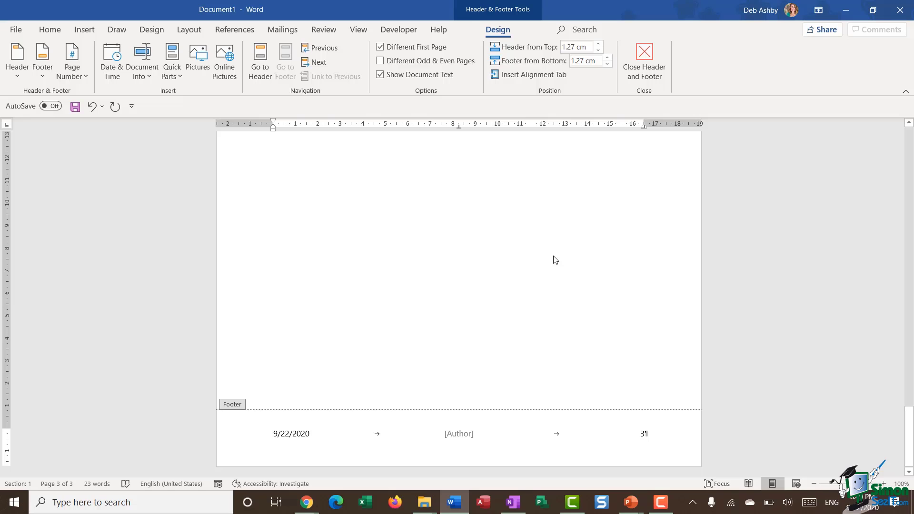
# Close the footer, add two blank lines after HEADING 4, and insert a page break.
pyautogui.click(644, 63)
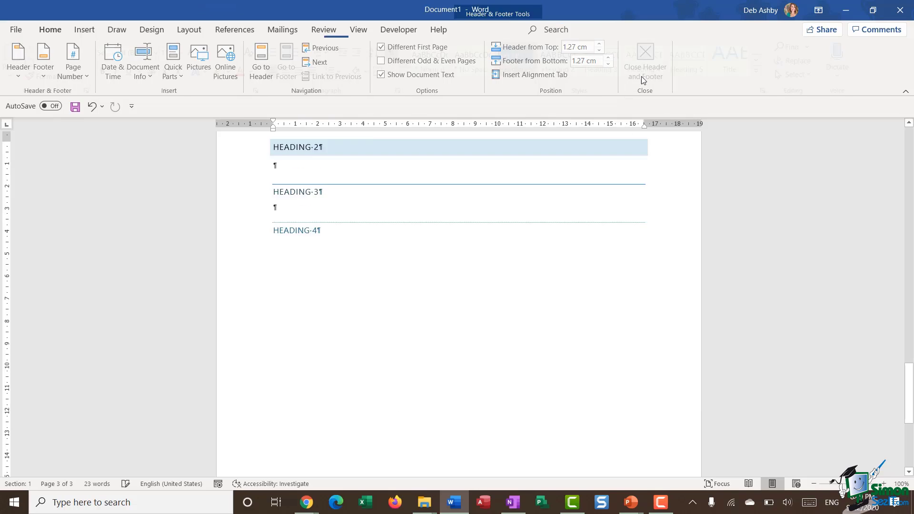
pyautogui.scroll(15, 527, 317)
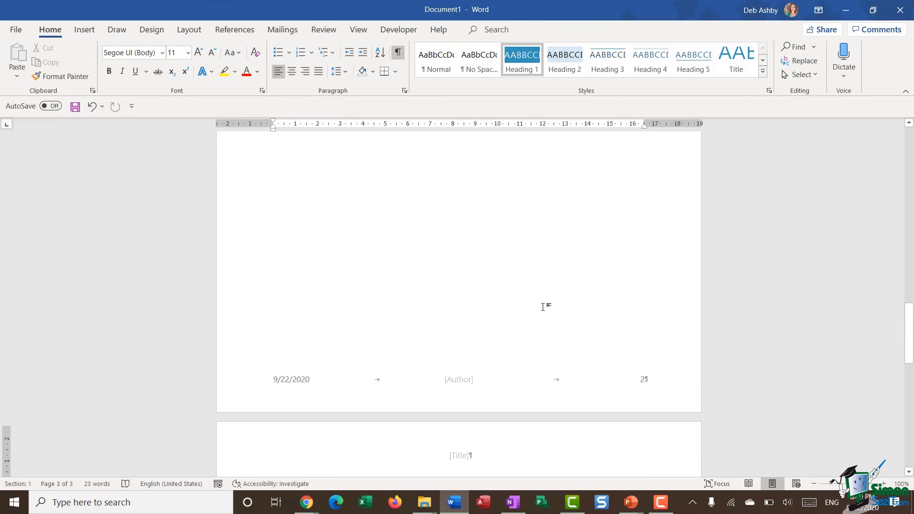
pyautogui.scroll(10, 547, 307)
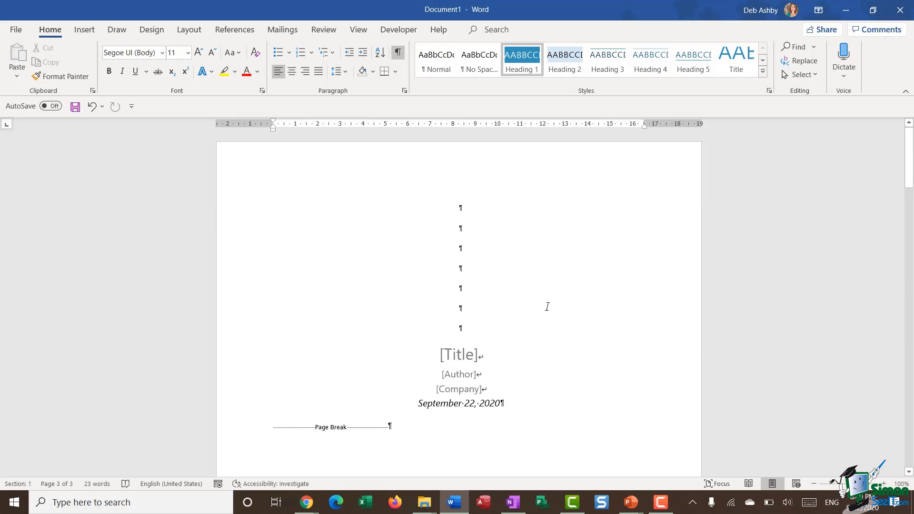
pyautogui.scroll(-10, 548, 307)
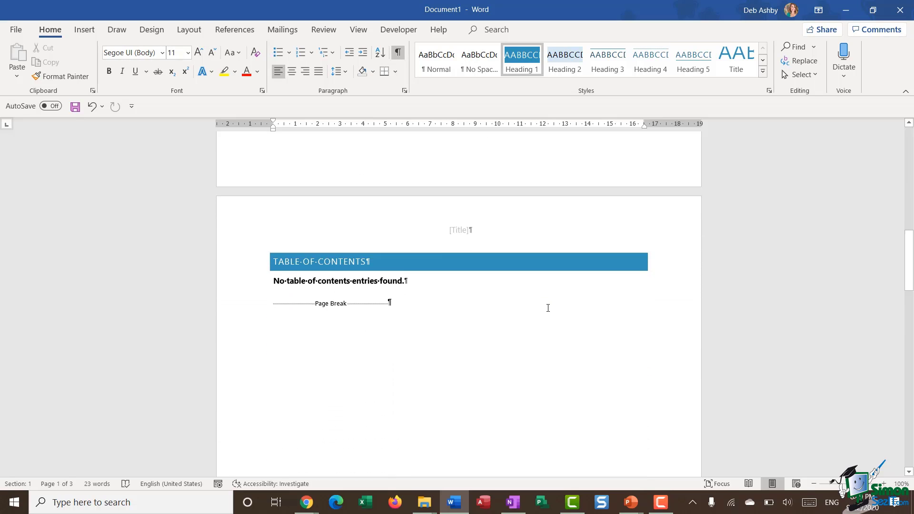
pyautogui.scroll(-2, 548, 308)
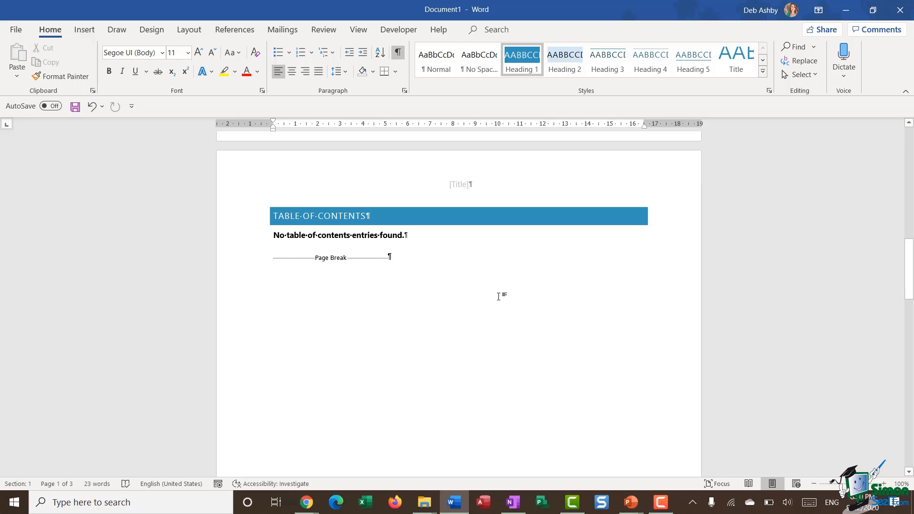
pyautogui.scroll(-18, 499, 297)
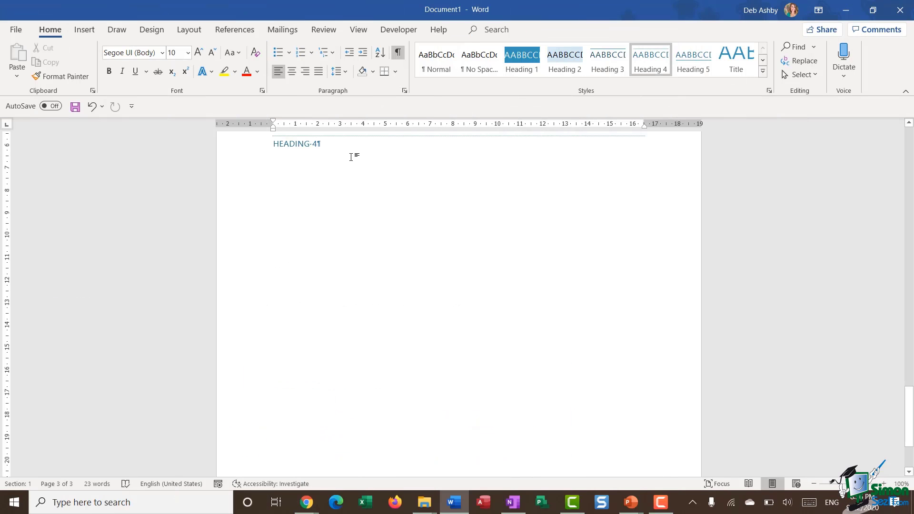
pyautogui.press('Return')
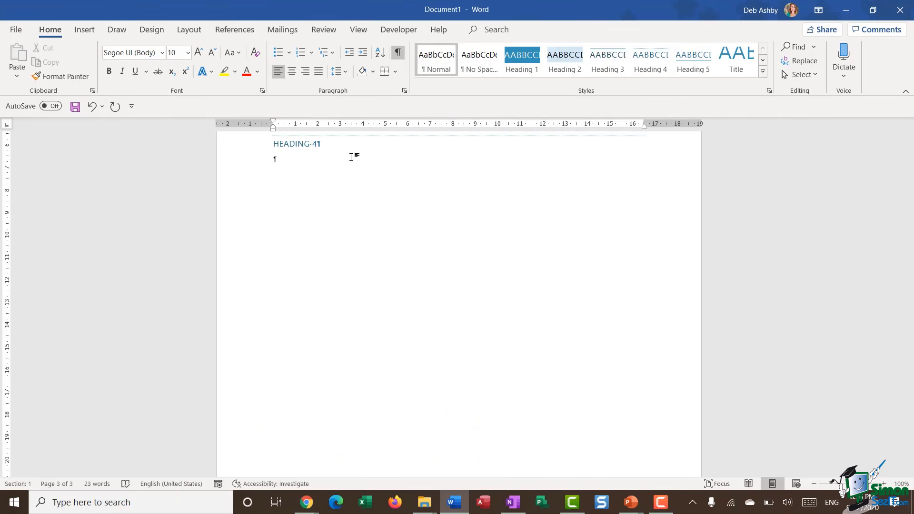
pyautogui.press('Return')
pyautogui.hotkey('ctrl', 'Return')
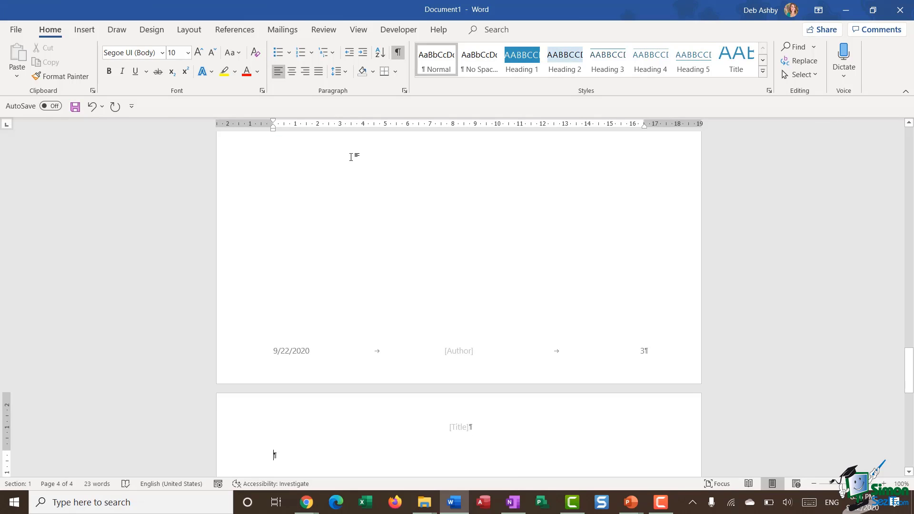
# Type INDEX at the top of the new page and style it Heading 1.
pyautogui.write('INDE')
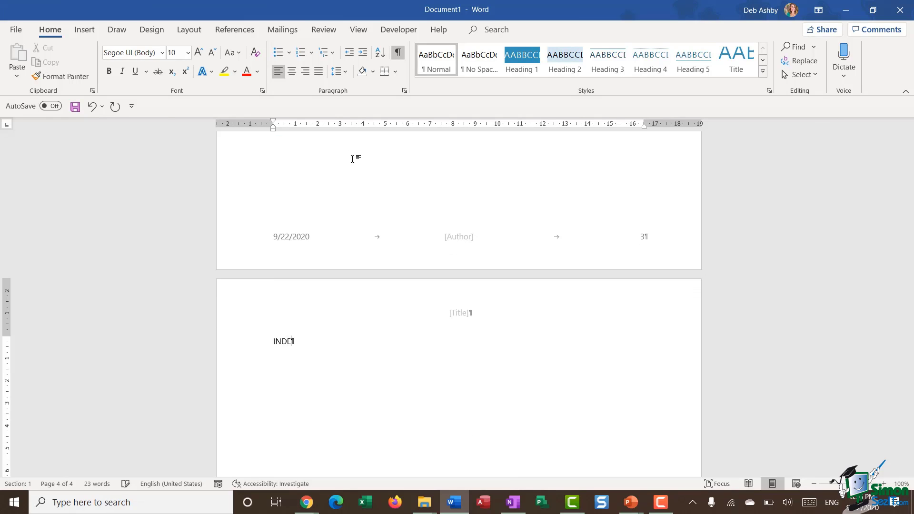
pyautogui.write('X')
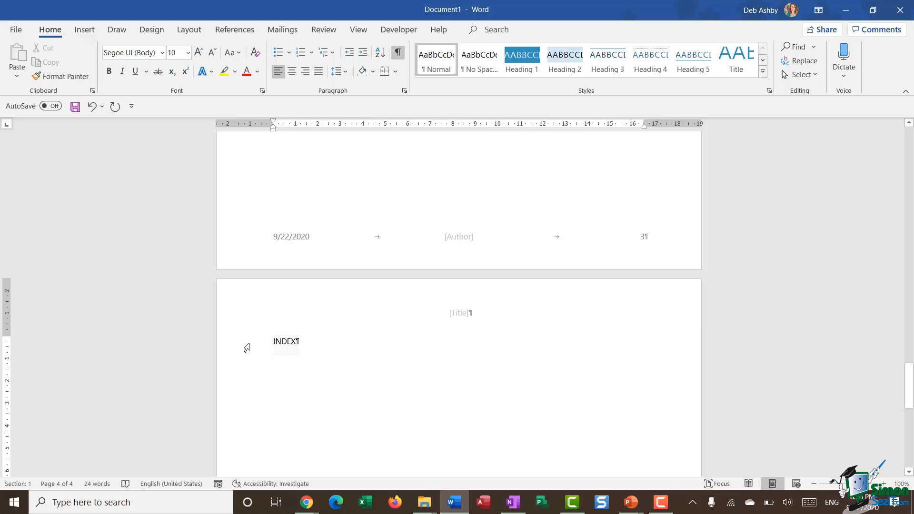
pyautogui.click(247, 348)
pyautogui.click(521, 61)
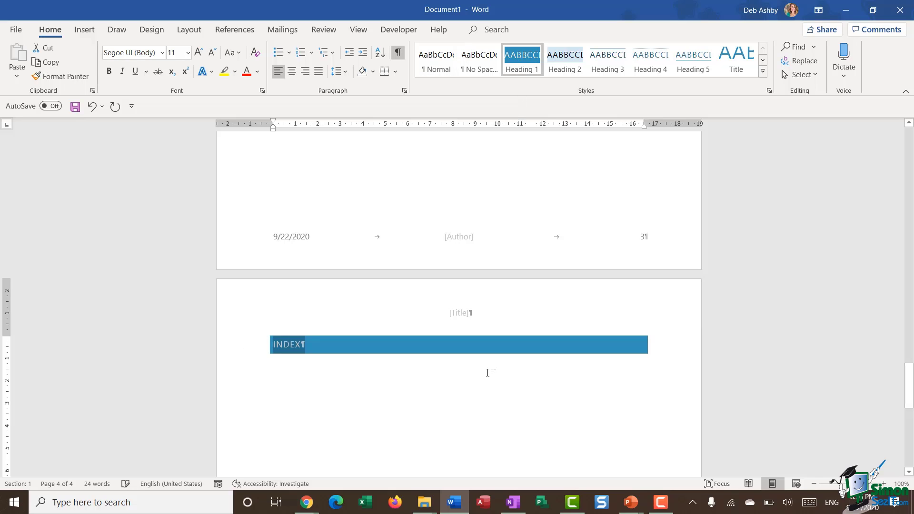
pyautogui.click(352, 390)
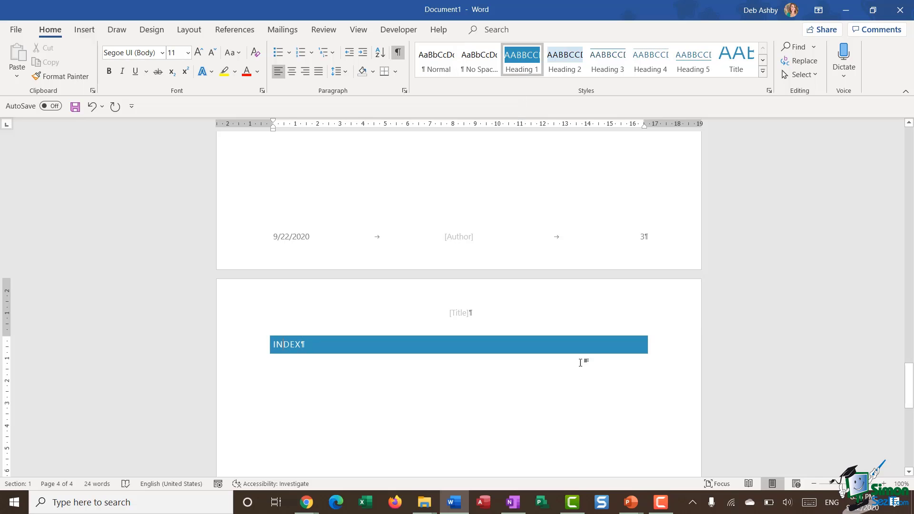
pyautogui.press('Return')
pyautogui.hotkey('ctrl', 'z')
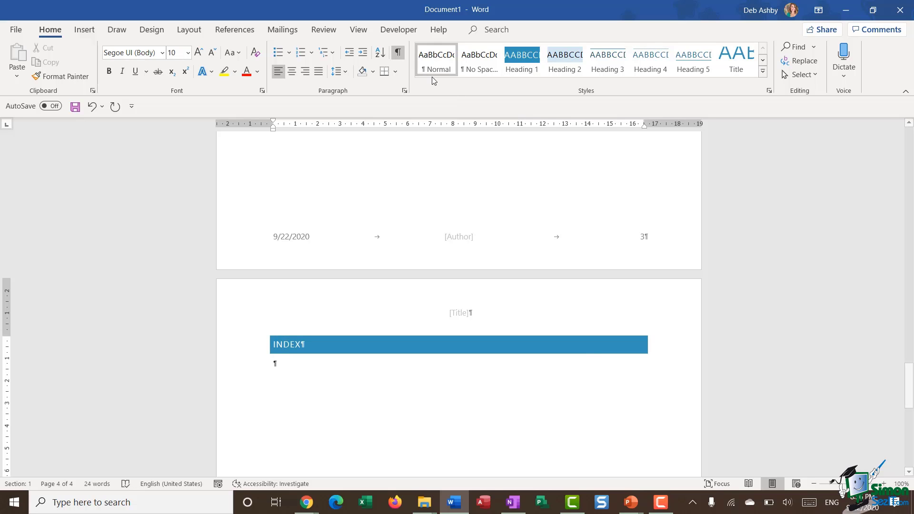
# Insert an index with right-aligned page numbers and a dotted tab leader.
pyautogui.click(235, 29)
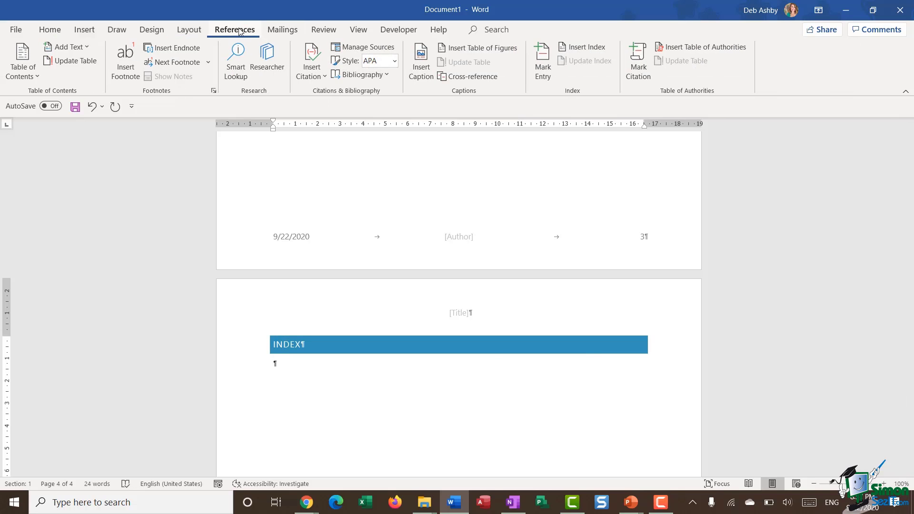
pyautogui.click(586, 48)
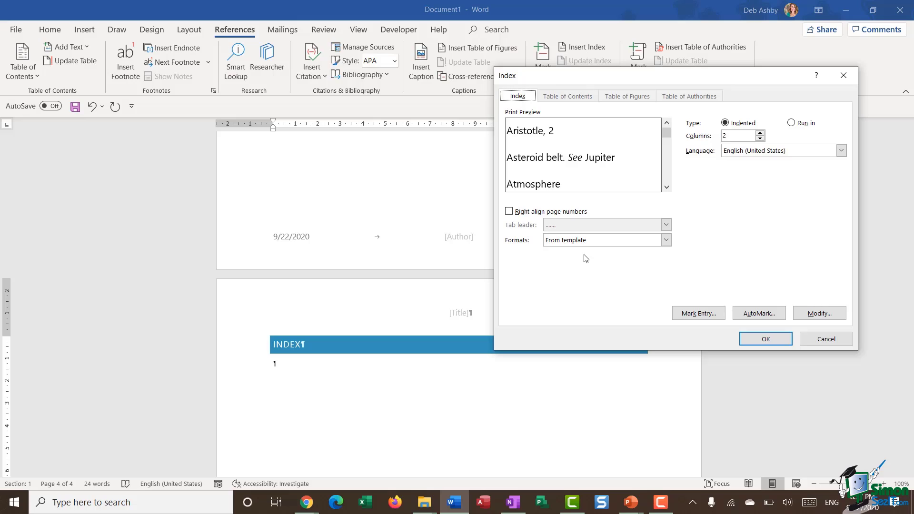
pyautogui.click(509, 210)
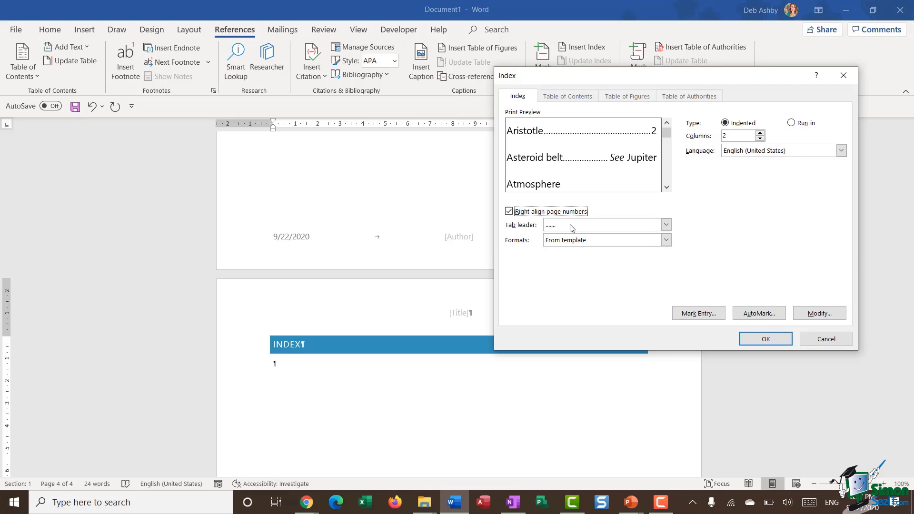
pyautogui.click(666, 224)
pyautogui.click(599, 247)
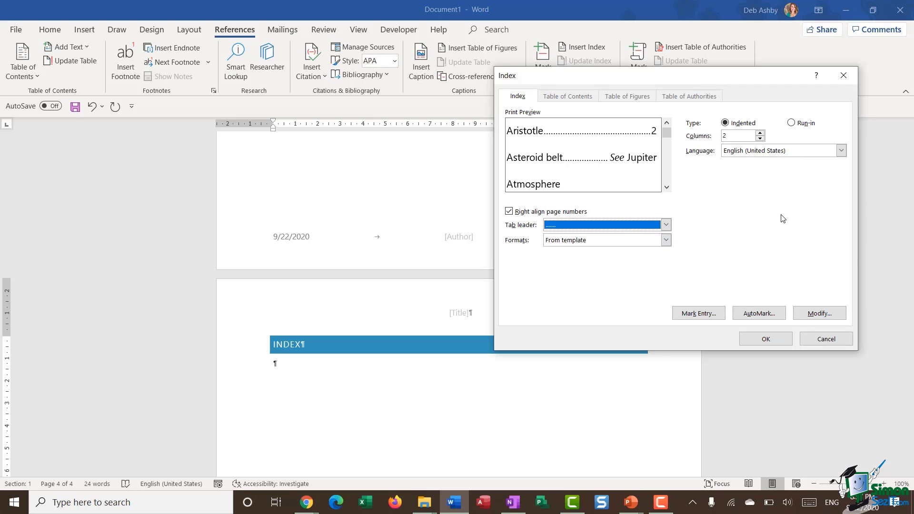
pyautogui.click(766, 339)
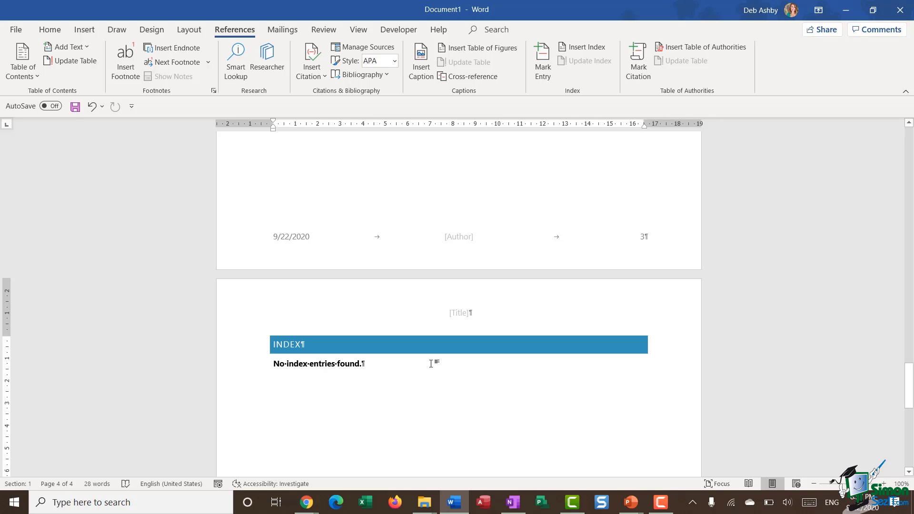
# Switch the view to Multiple Pages to see the pages side by side.
pyautogui.scroll(-5, 495, 377)
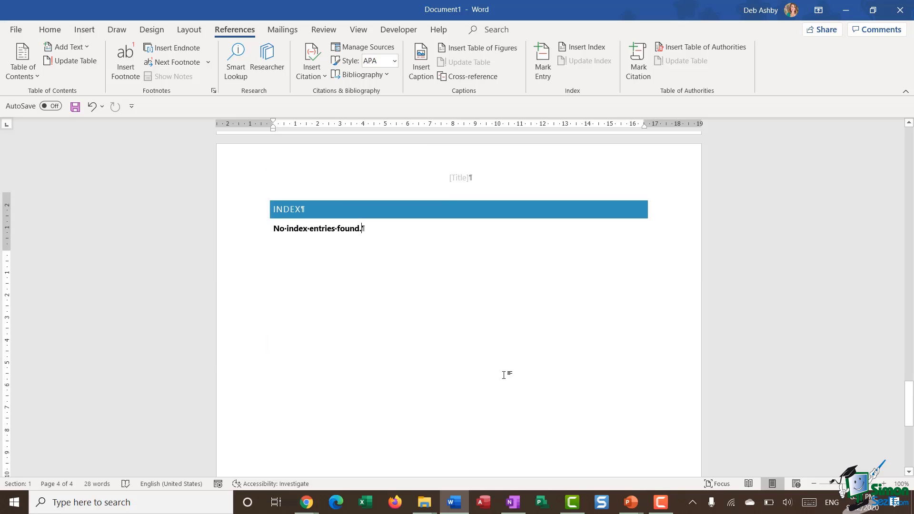
pyautogui.scroll(4, 504, 374)
pyautogui.click(358, 30)
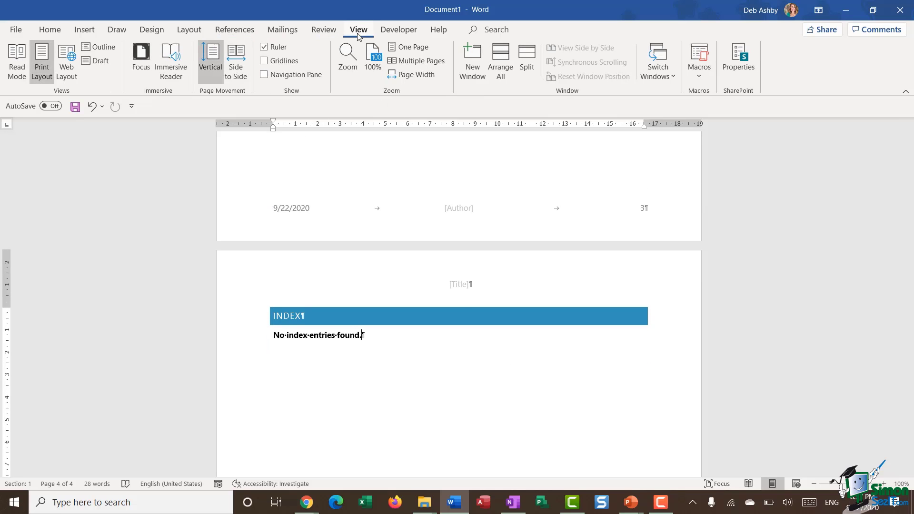
pyautogui.click(440, 61)
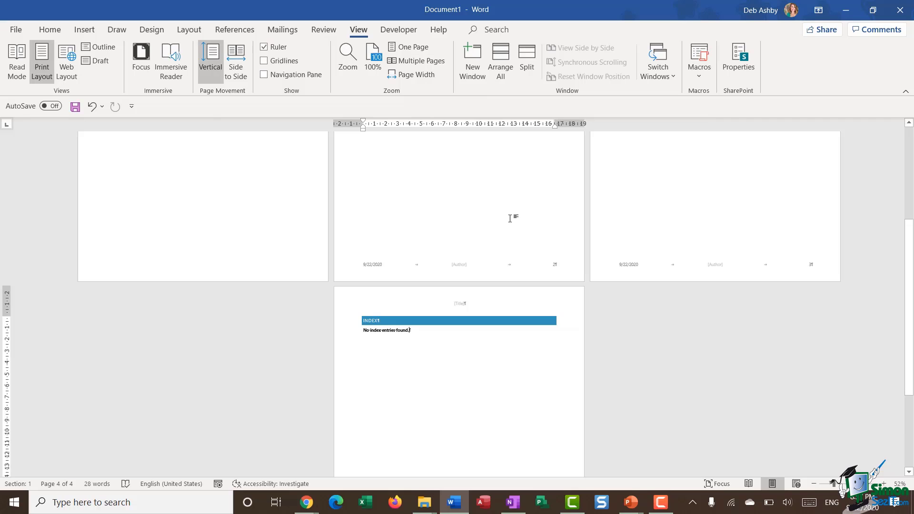
pyautogui.scroll(4, 519, 209)
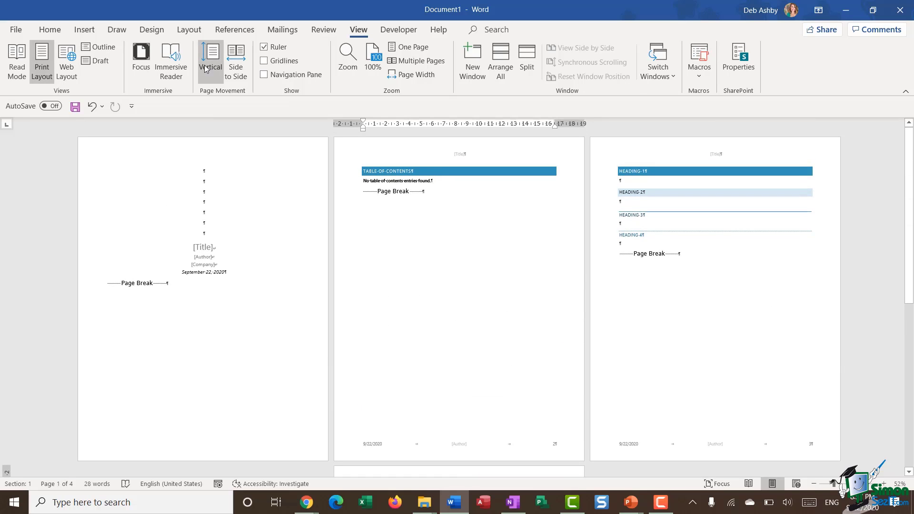
# Turn off Show/Hide formatting marks and scroll through the four pages.
pyautogui.click(50, 30)
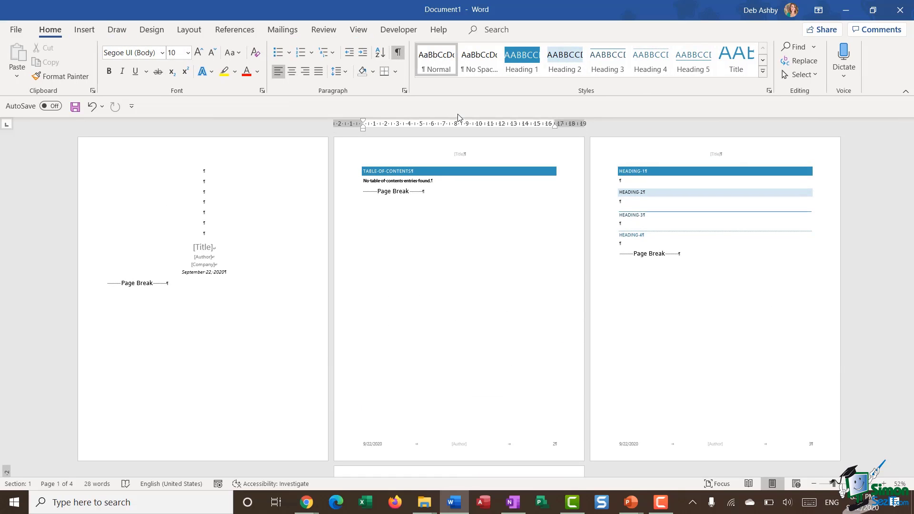
pyautogui.click(398, 53)
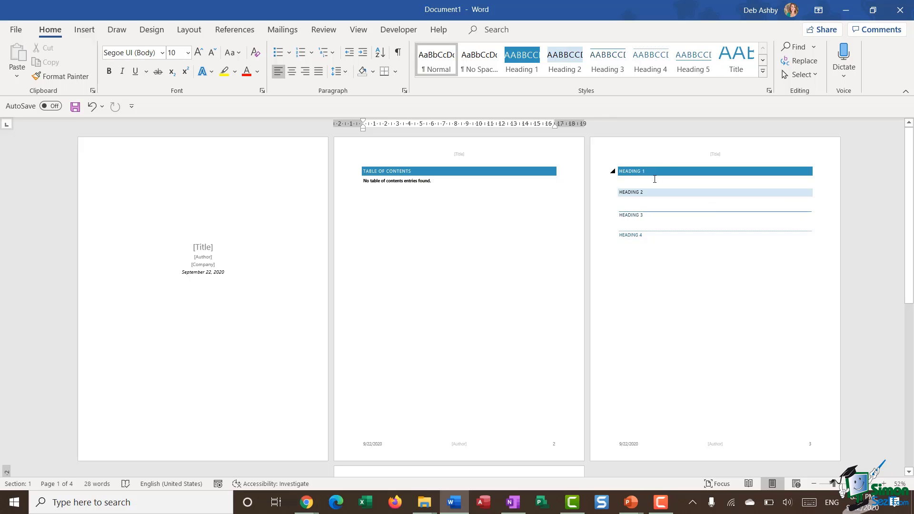
pyautogui.scroll(-5, 456, 259)
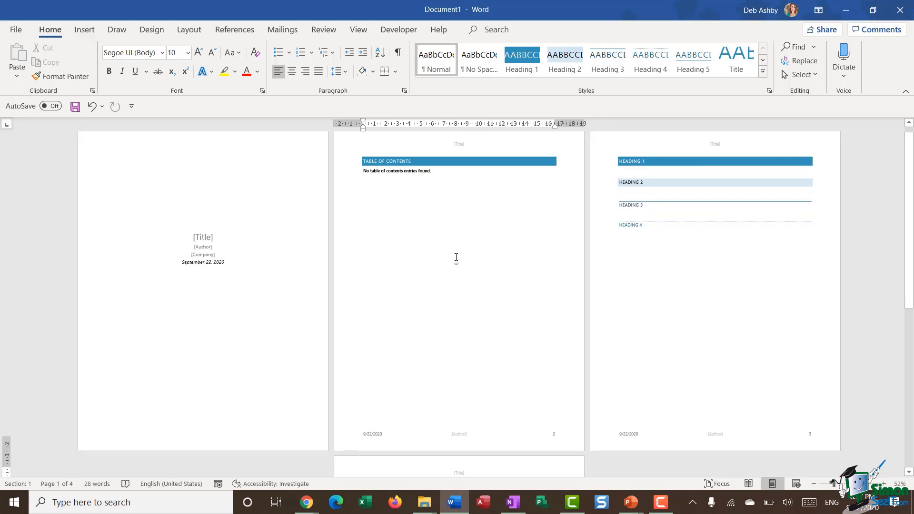
pyautogui.scroll(-2, 456, 260)
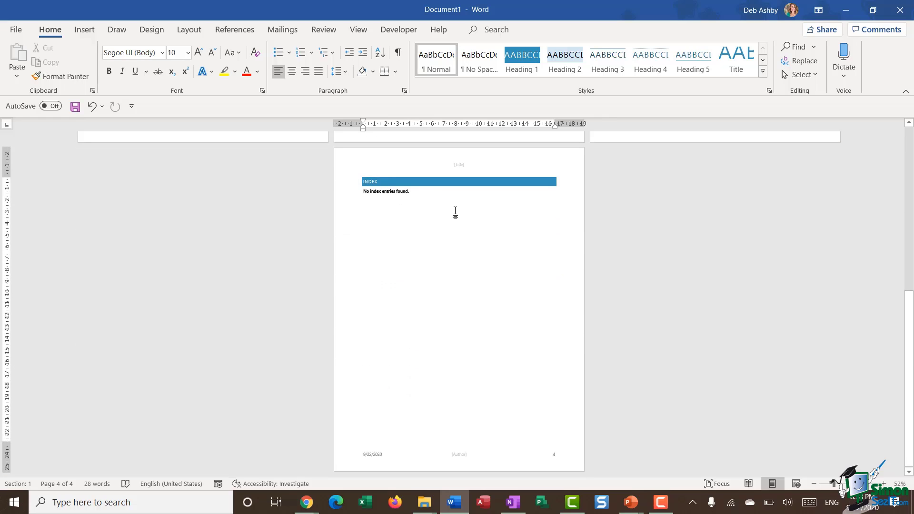
pyautogui.scroll(7, 455, 213)
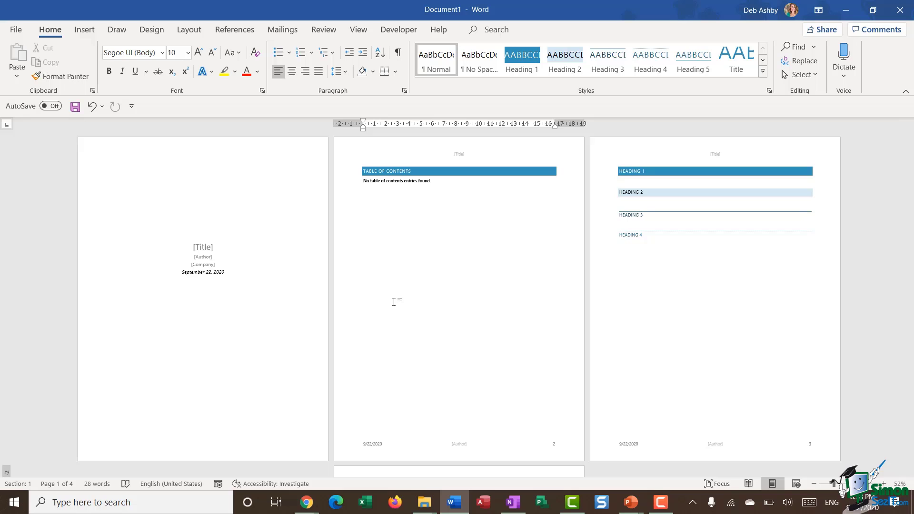
# Return to a single-page view and enter the cover title 'Word 2019 User Guide' at 26 pt.
pyautogui.click(360, 30)
pyautogui.click(374, 58)
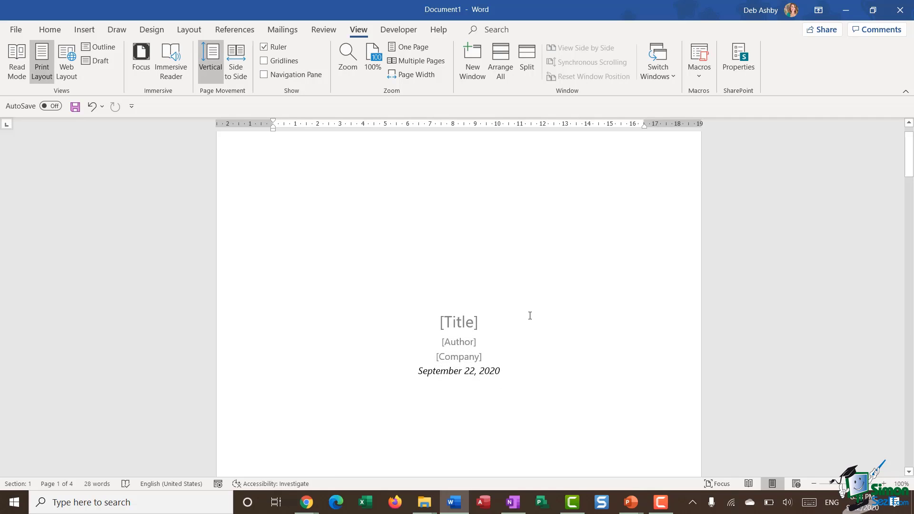
pyautogui.scroll(-3, 530, 315)
pyautogui.click(452, 210)
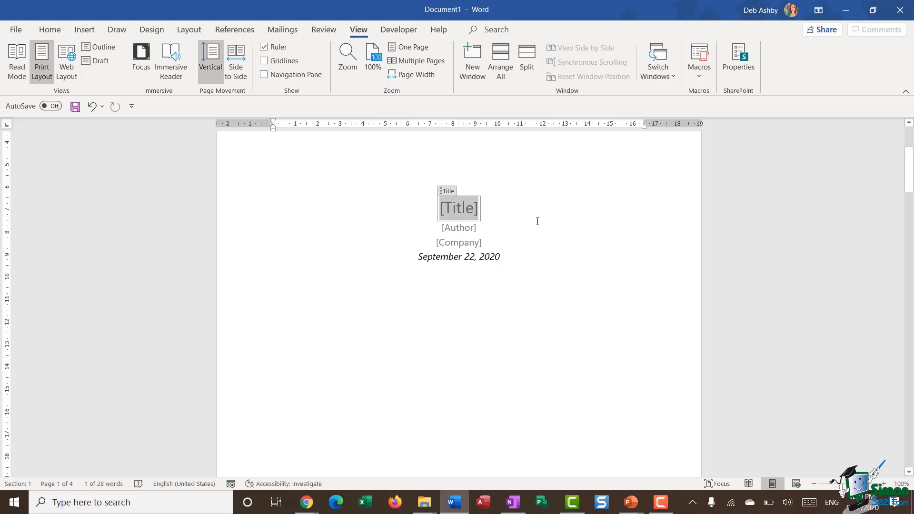
pyautogui.write('W')
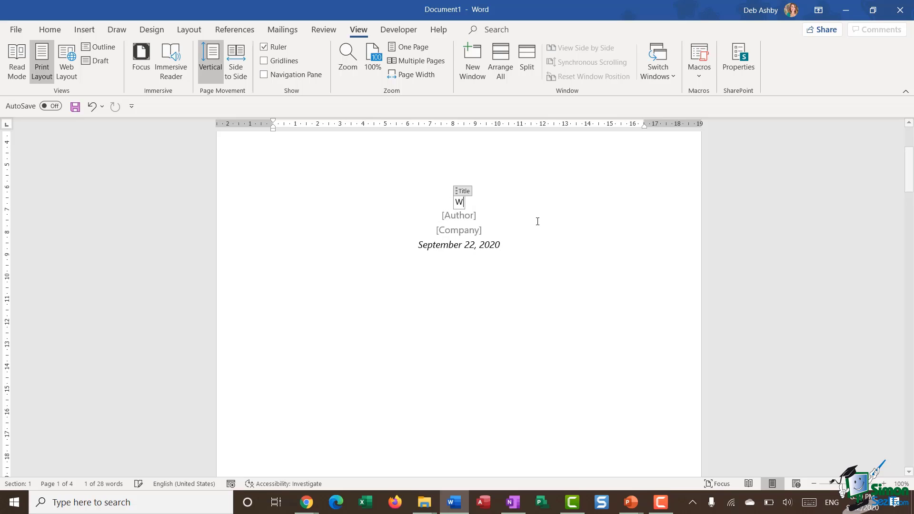
pyautogui.write('ord 2019 ')
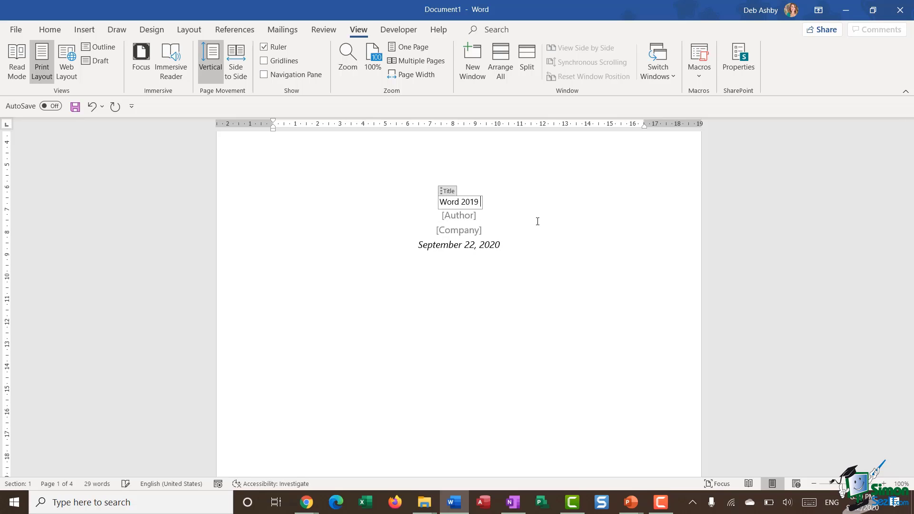
pyautogui.write('User Guide')
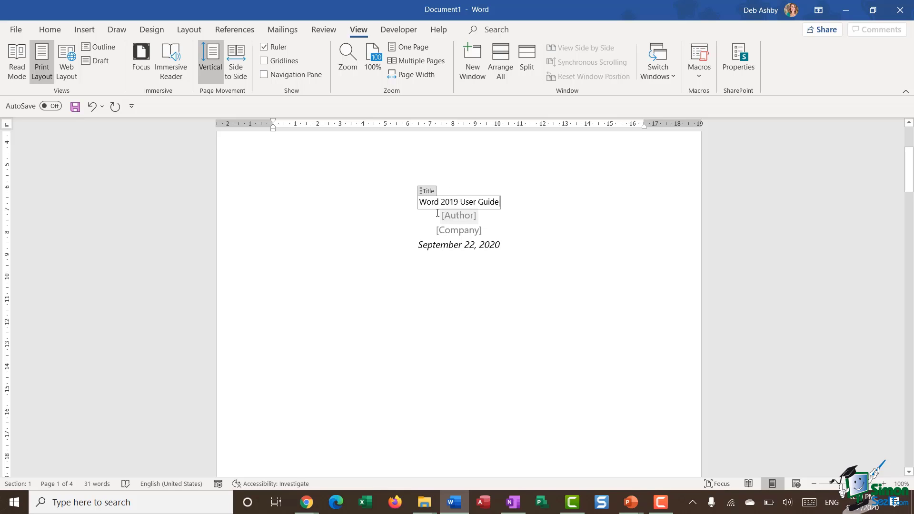
pyautogui.moveTo(421, 203); pyautogui.dragTo(495, 204)
pyautogui.rightClick(491, 205)
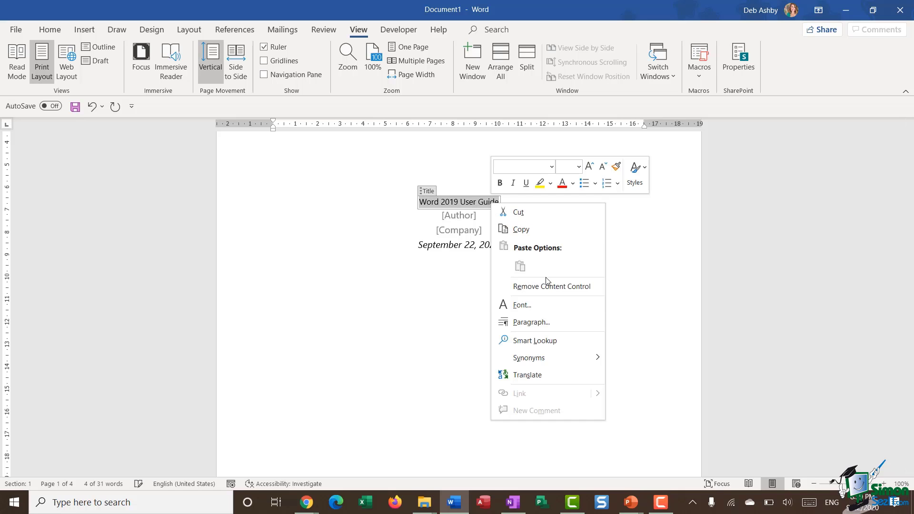
pyautogui.click(519, 305)
pyautogui.moveTo(861, 183); pyautogui.dragTo(862, 193)
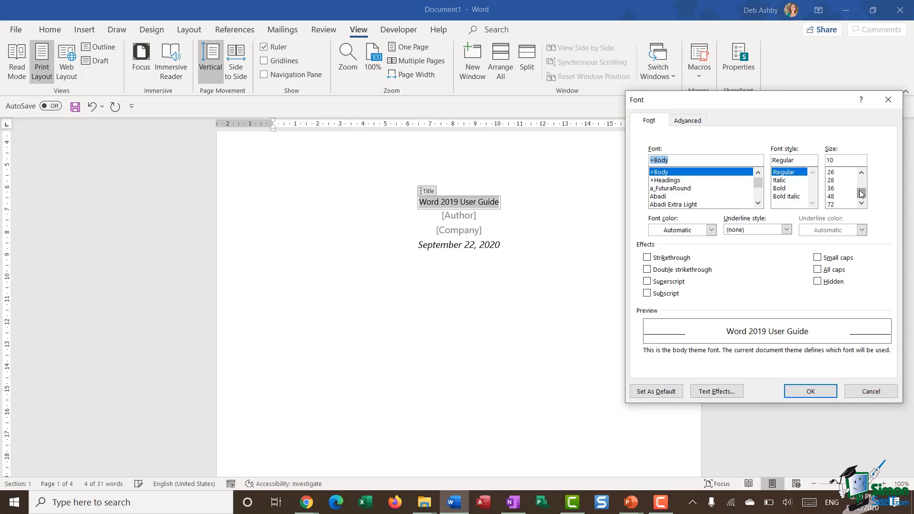
pyautogui.click(834, 172)
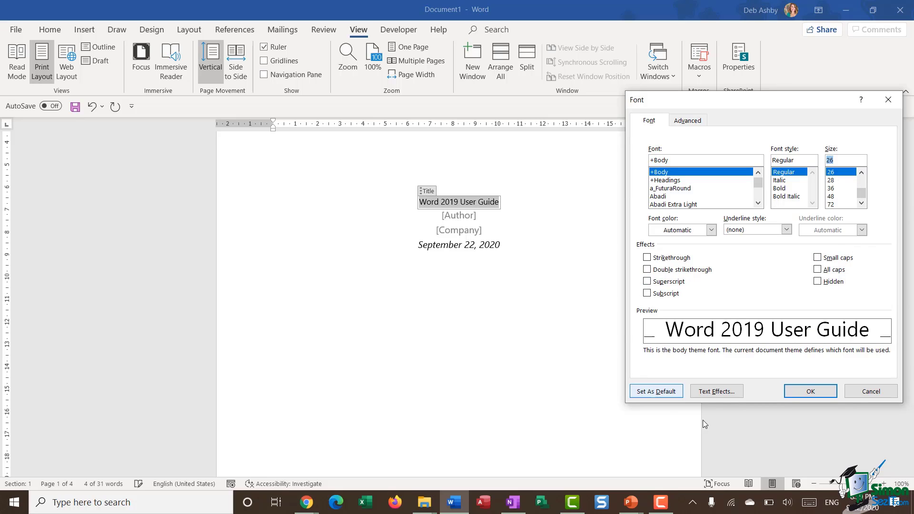
pyautogui.click(805, 391)
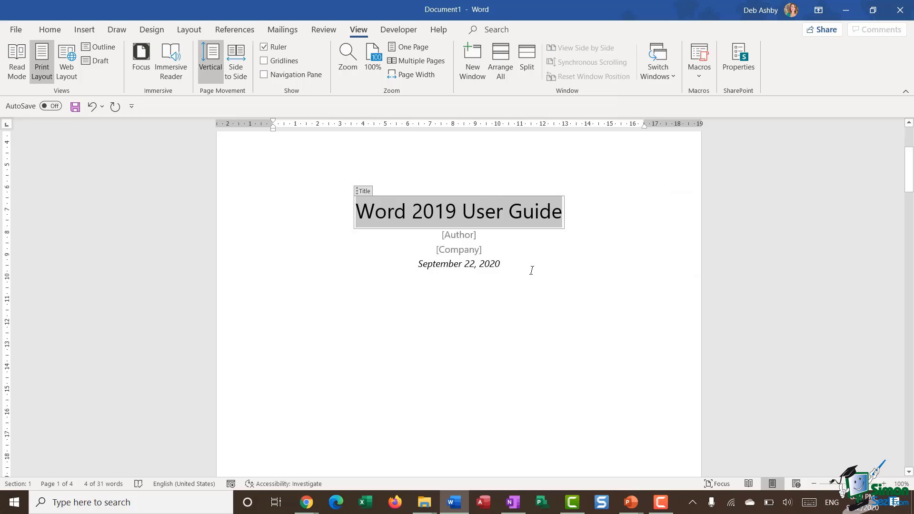
# Fill in the author's name and the company Train I.T Now Limited on the cover.
pyautogui.click(473, 239)
pyautogui.write('Deb Ashby')
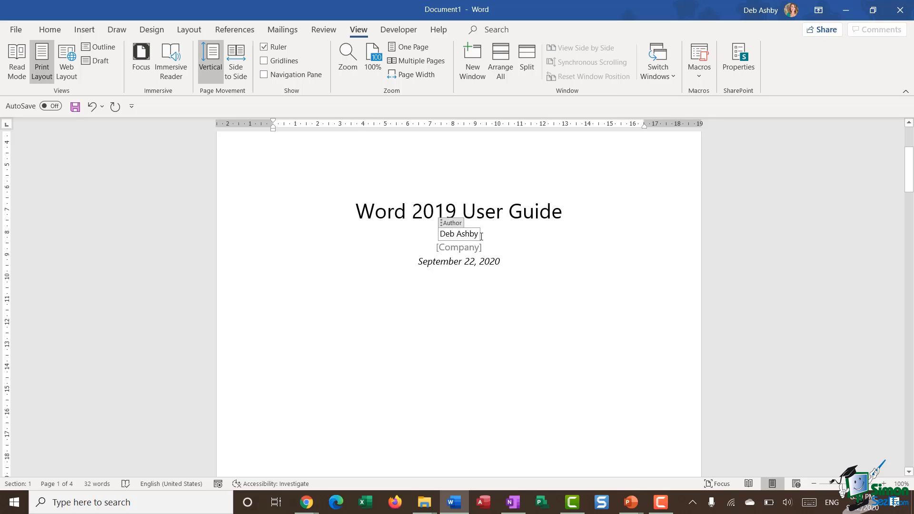
pyautogui.press('Down')
pyautogui.write('Tra')
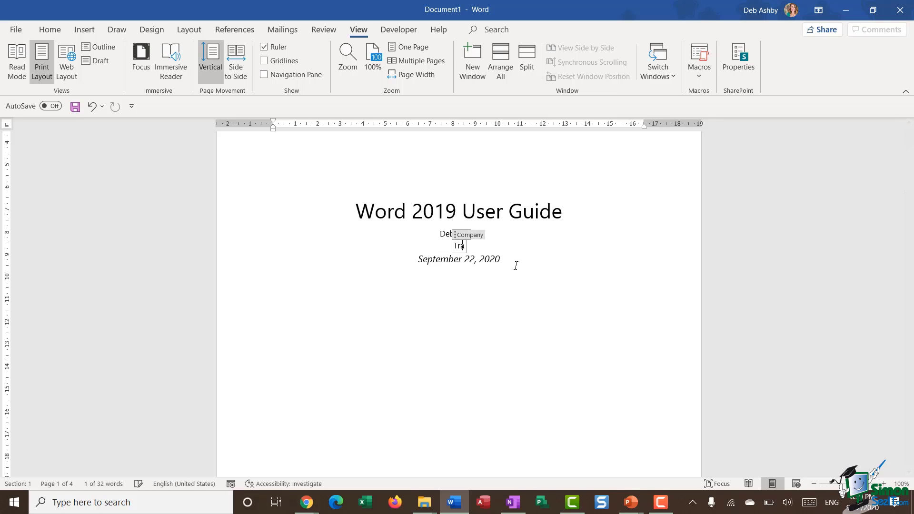
pyautogui.write('in I.T')
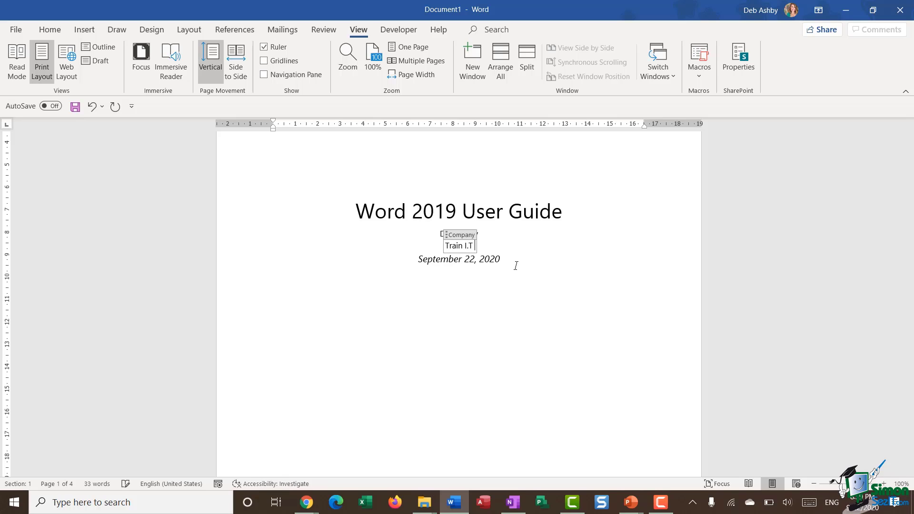
pyautogui.write(' Now ')
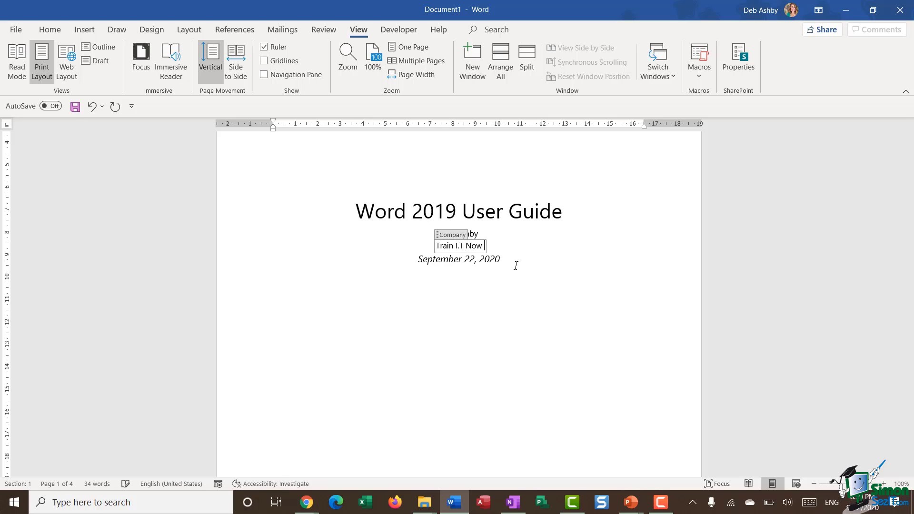
pyautogui.write('Limtied')
pyautogui.click(587, 299)
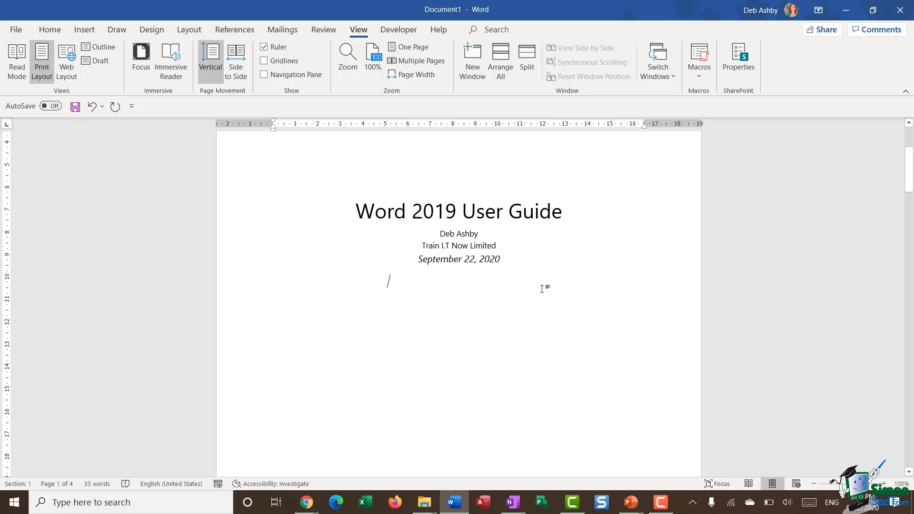
pyautogui.scroll(-9, 553, 300)
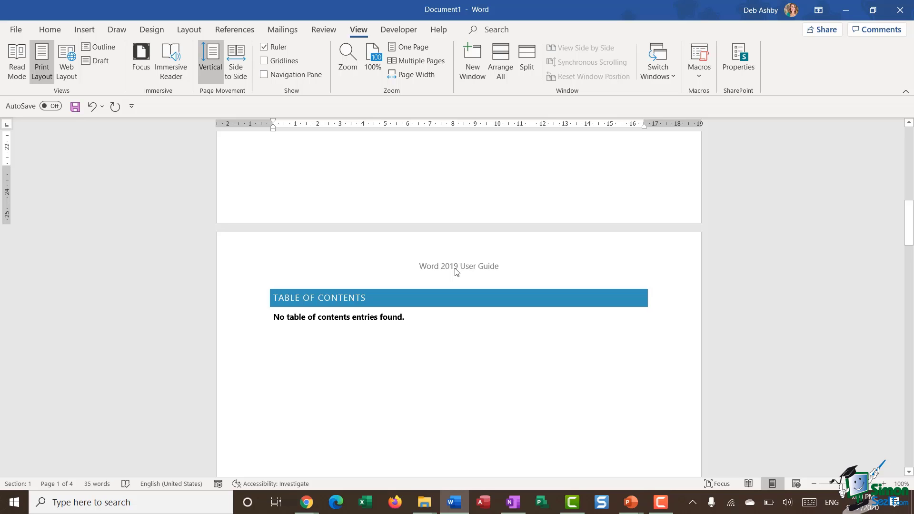
pyautogui.scroll(-10, 456, 273)
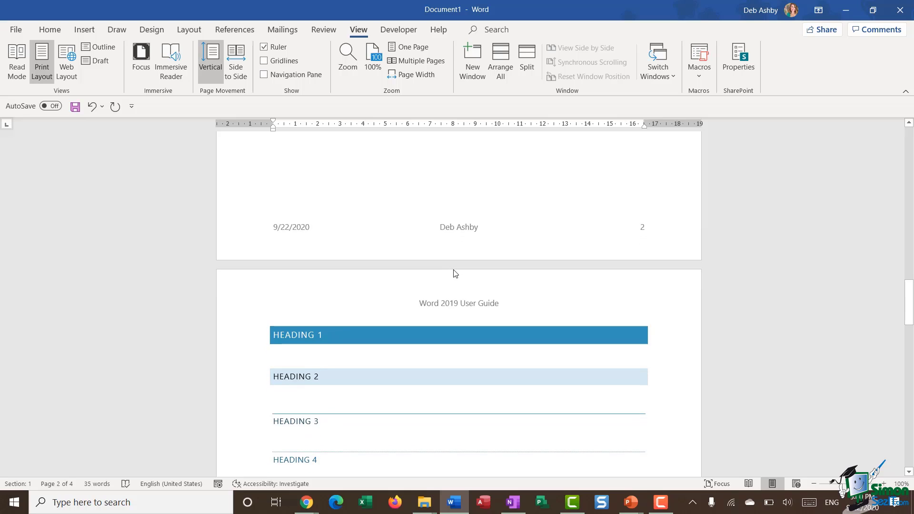
pyautogui.scroll(-1, 454, 273)
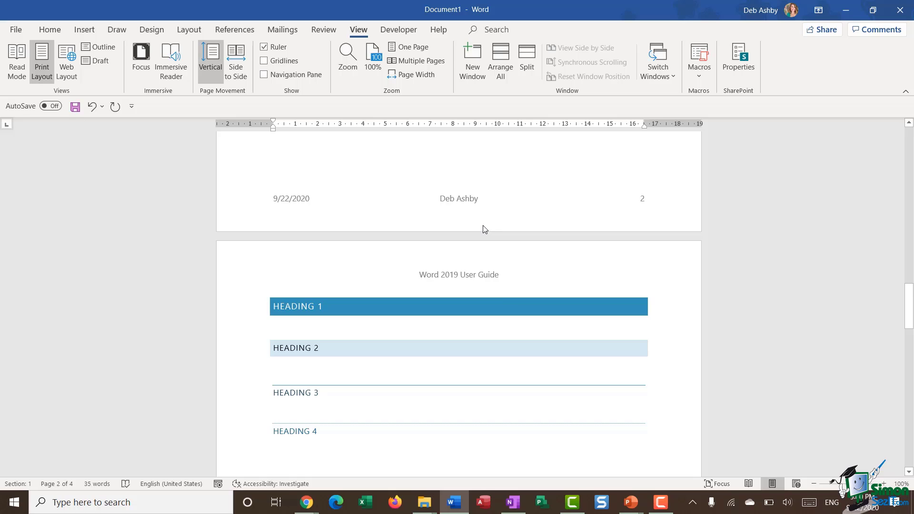
pyautogui.scroll(-15, 484, 229)
pyautogui.scroll(12, 481, 229)
pyautogui.scroll(-6, 476, 228)
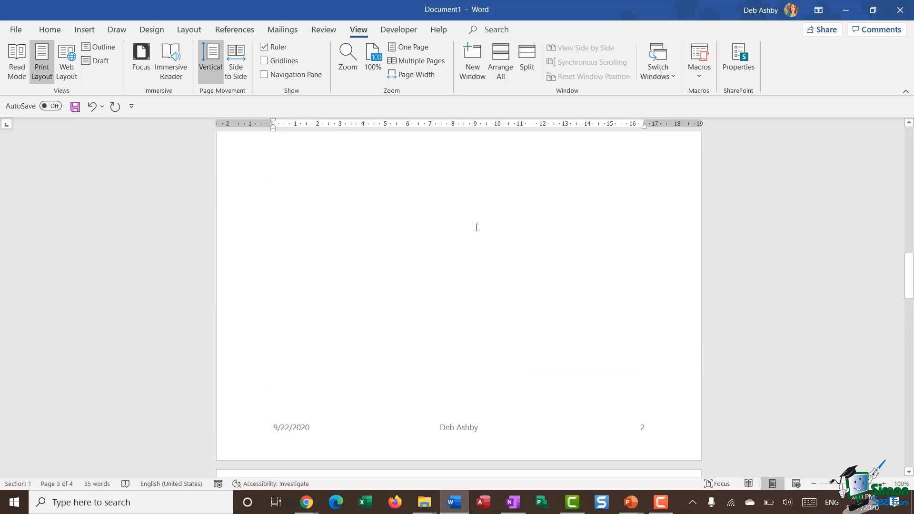
pyautogui.scroll(18, 476, 228)
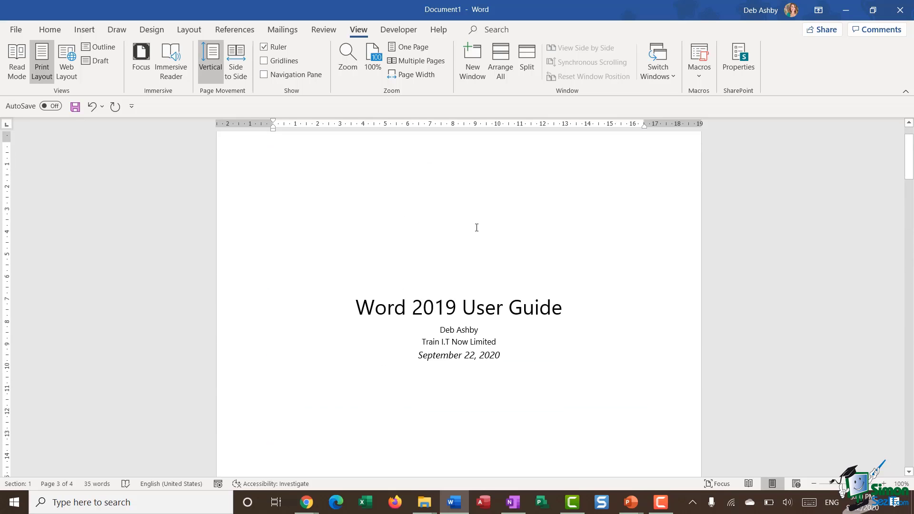
pyautogui.scroll(-1, 477, 227)
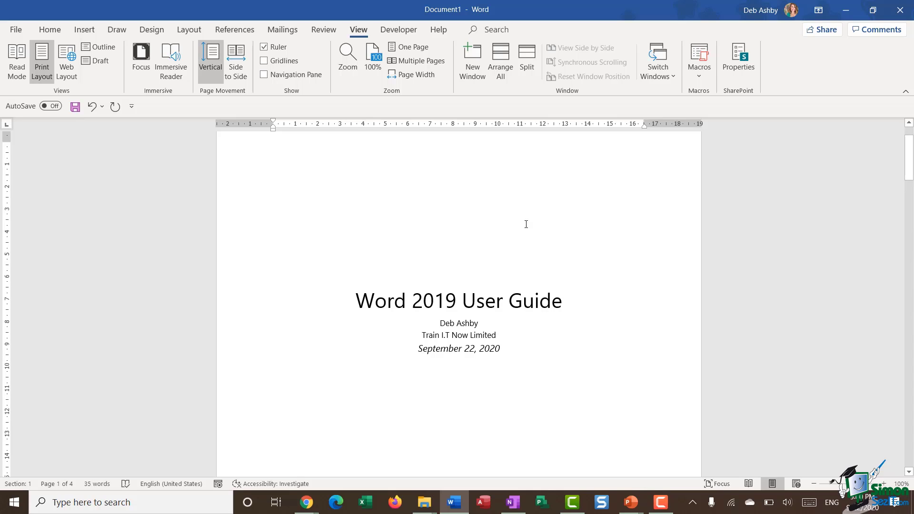
# Open Save As and set the file type to Word Template (*.dotx).
pyautogui.click(16, 29)
pyautogui.click(28, 188)
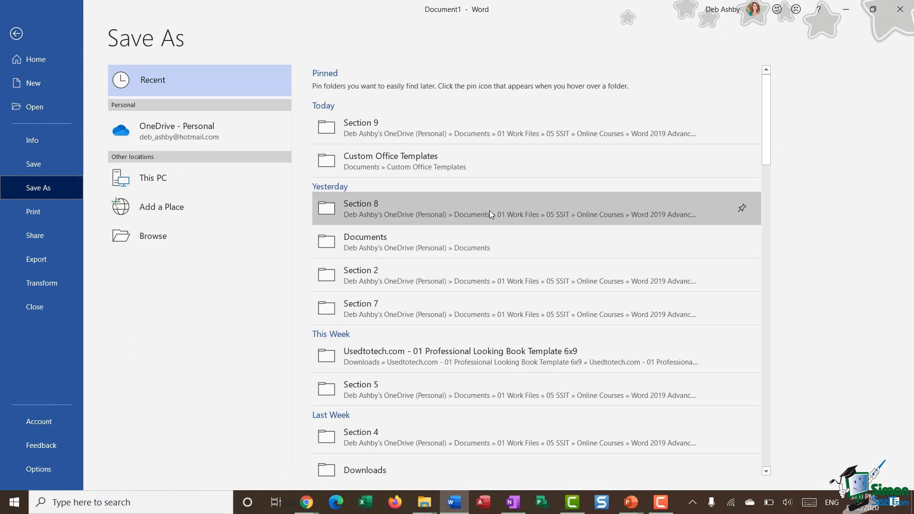
pyautogui.click(181, 236)
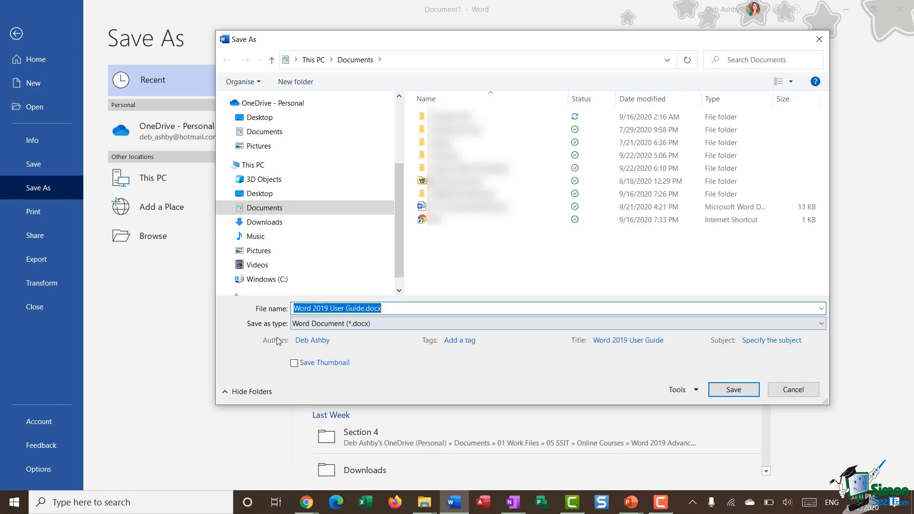
pyautogui.click(820, 325)
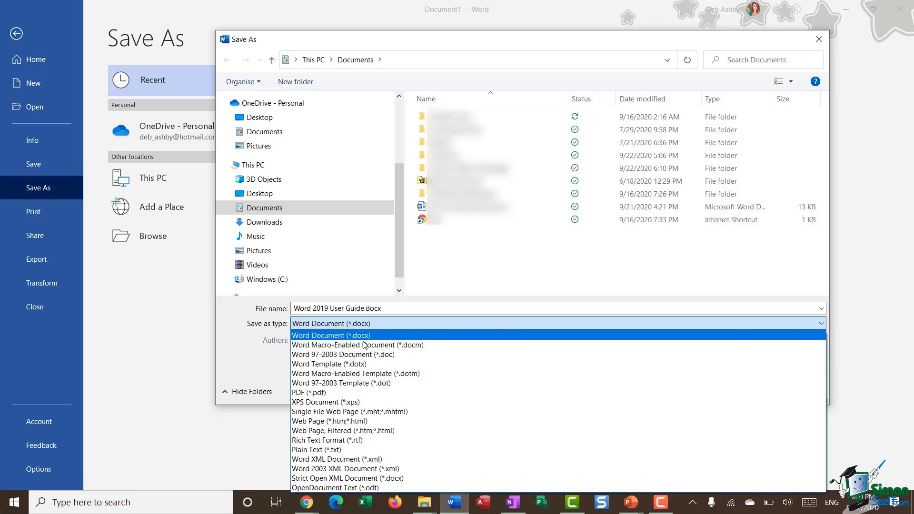
pyautogui.click(371, 365)
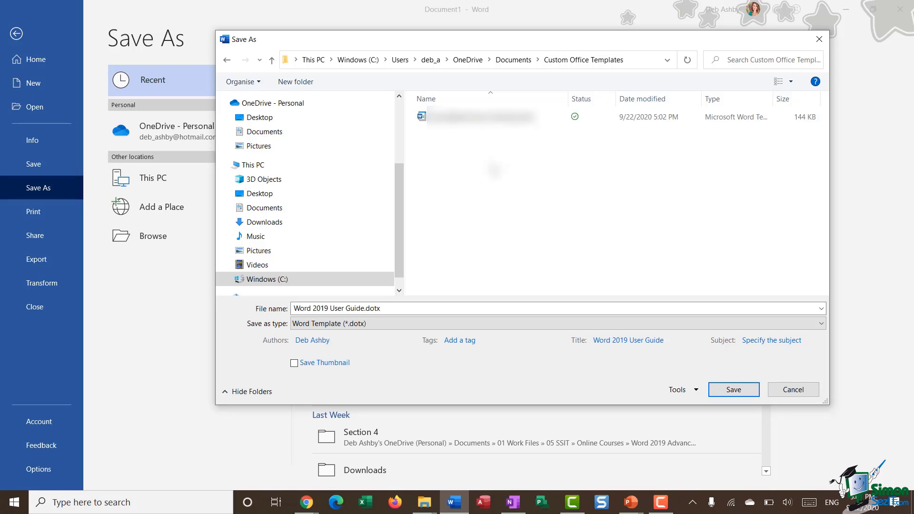
# Name the file 'Word 2019 User Guide Template' and save it.
pyautogui.click(320, 309)
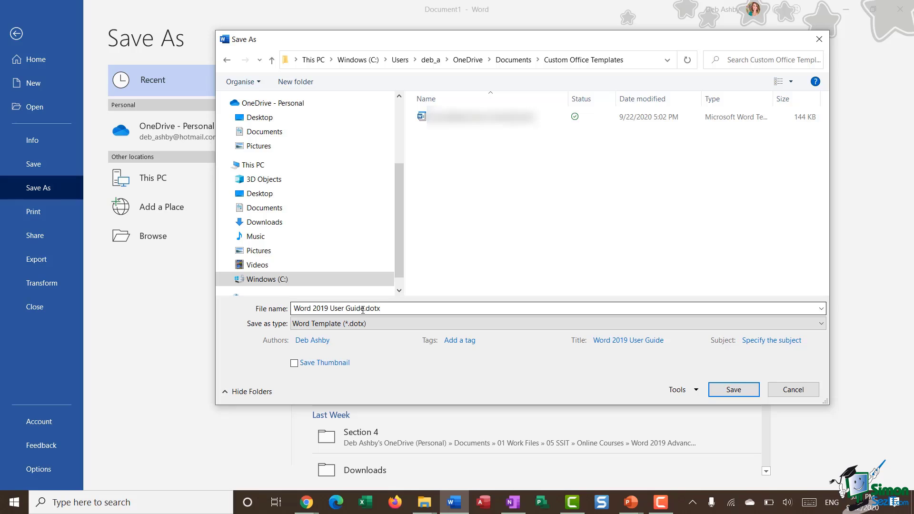
pyautogui.hotkey('ctrl', 'a')
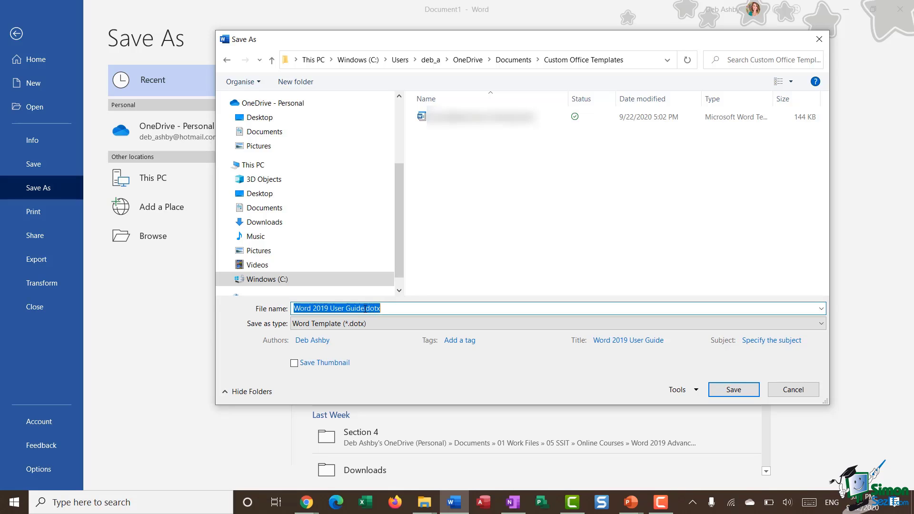
pyautogui.click(365, 309)
pyautogui.write('te pla')
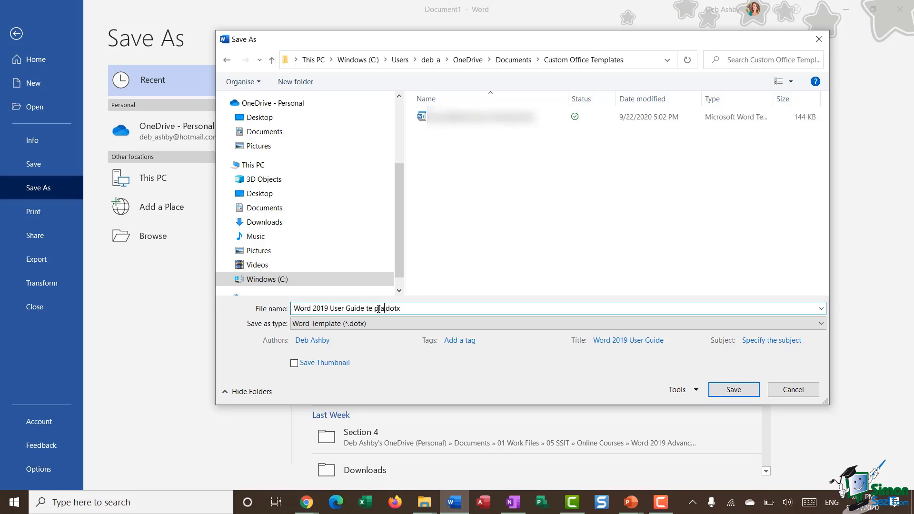
pyautogui.press('BackSpace')
pyautogui.press('BackSpace')
pyautogui.press('BackSpace')
pyautogui.press('BackSpace')
pyautogui.press('BackSpace')
pyautogui.press('BackSpace')
pyautogui.write('Templat4')
pyautogui.press('BackSpace')
pyautogui.write('e')
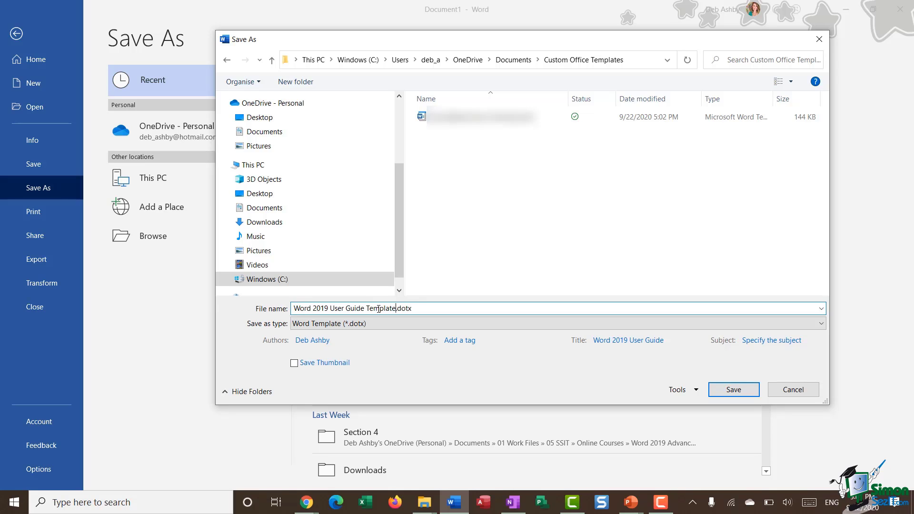
pyautogui.click(732, 390)
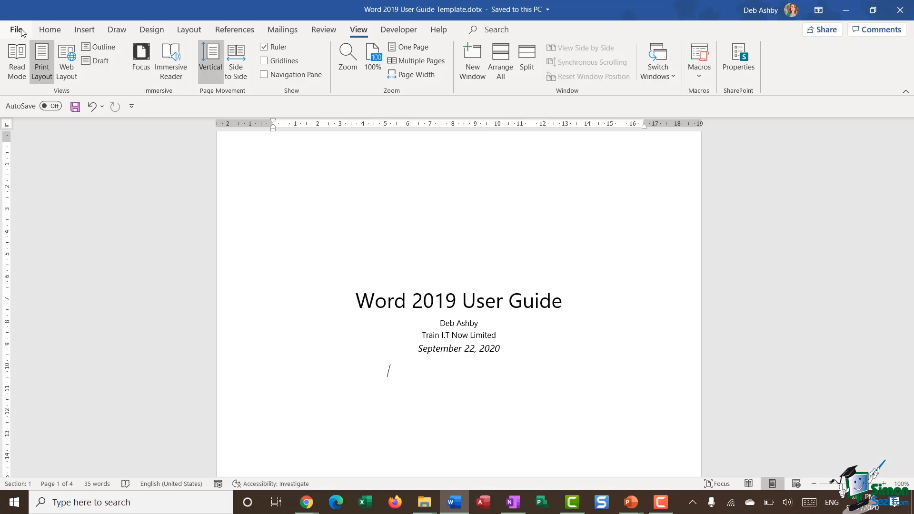
# Close the template and list Personal templates on the New screen, showing Word 2019 User Guide Template.
pyautogui.click(15, 30)
pyautogui.click(34, 309)
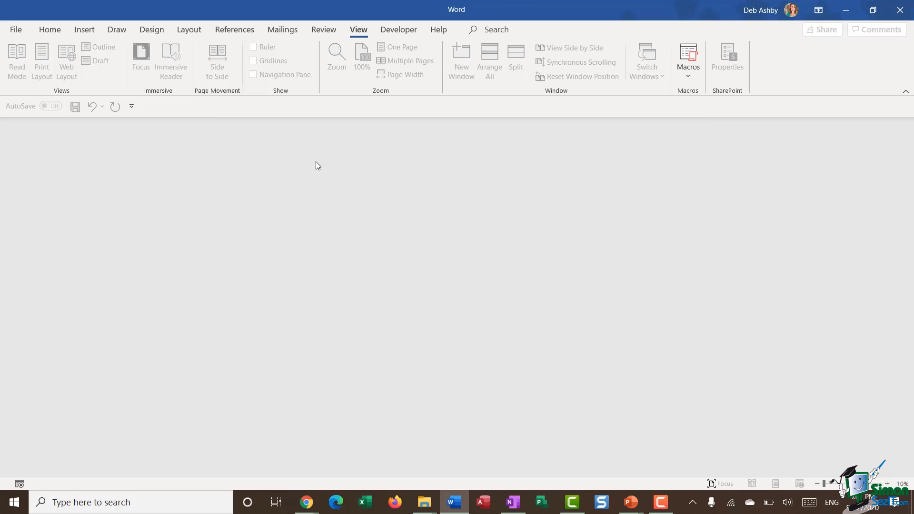
pyautogui.click(17, 31)
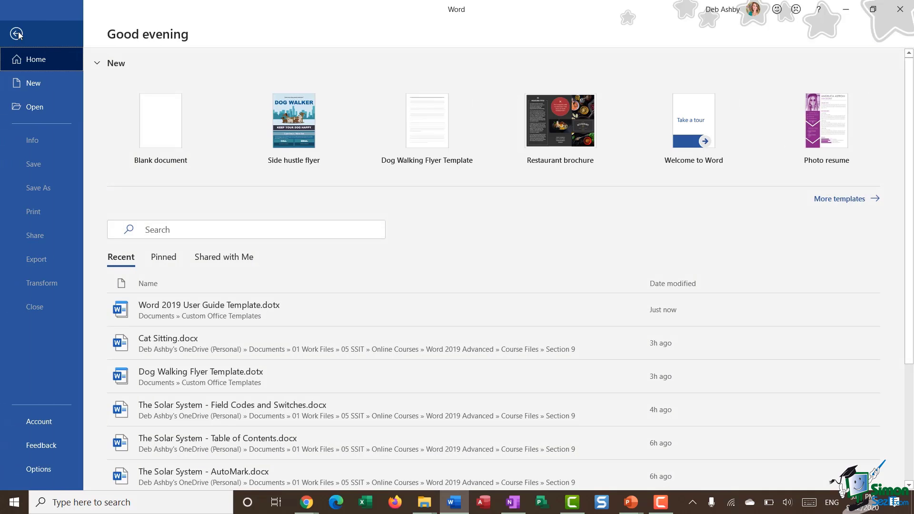
pyautogui.click(33, 82)
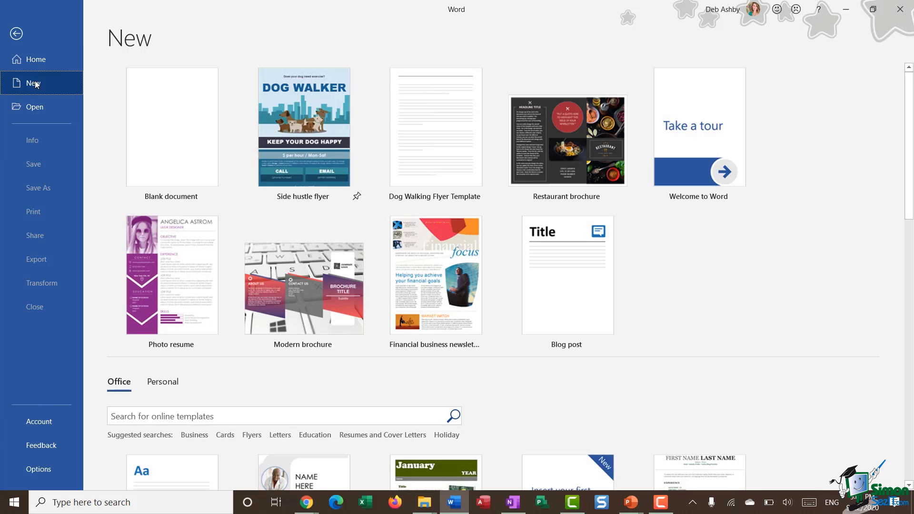
pyautogui.scroll(-3, 420, 221)
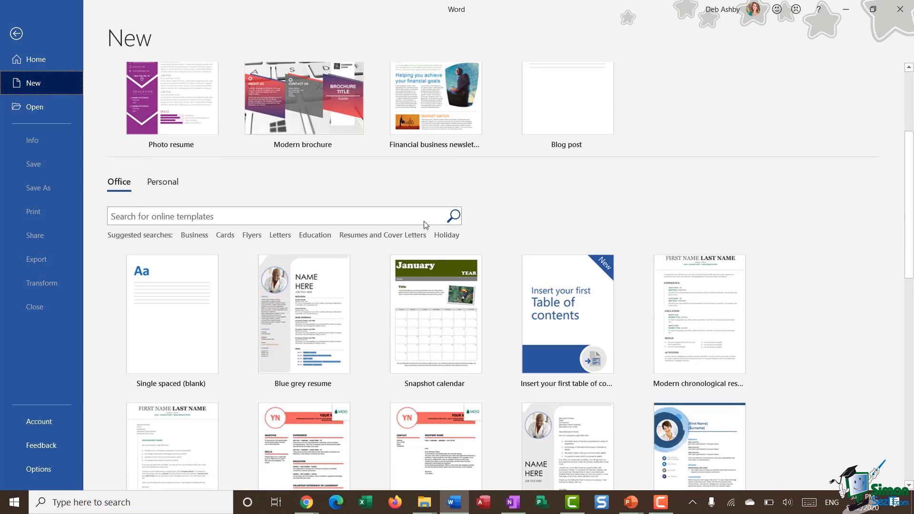
pyautogui.click(169, 185)
pyautogui.scroll(-1, 281, 221)
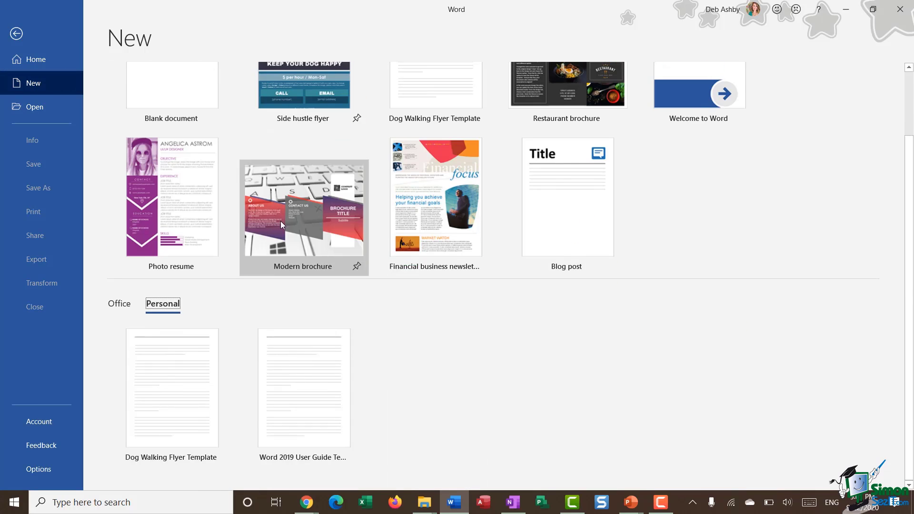
# Start from the Word 2019 User Guide Template and bring up the 'How to Split a Page in Word' document.
pyautogui.click(294, 426)
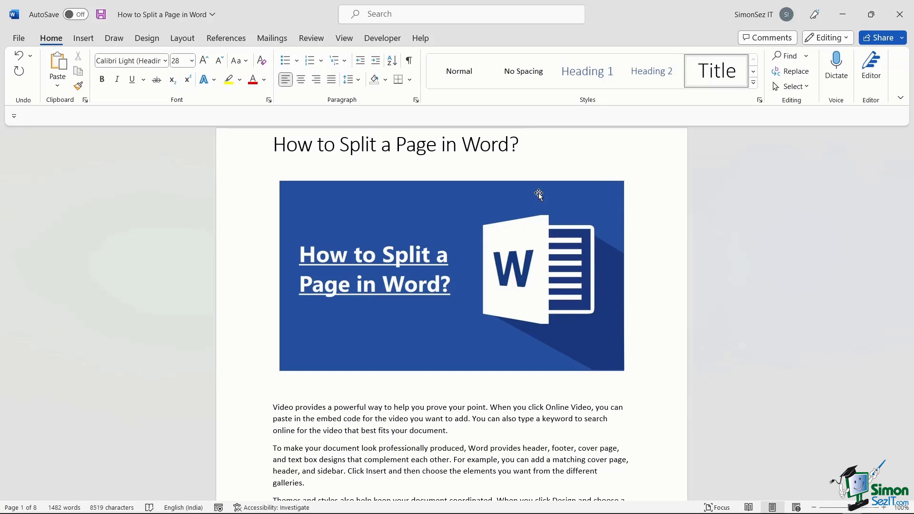
# Place the cursor on the empty line below page 3's final Aenean nec lorem paragraph.
pyautogui.scroll(-8, 538, 194)
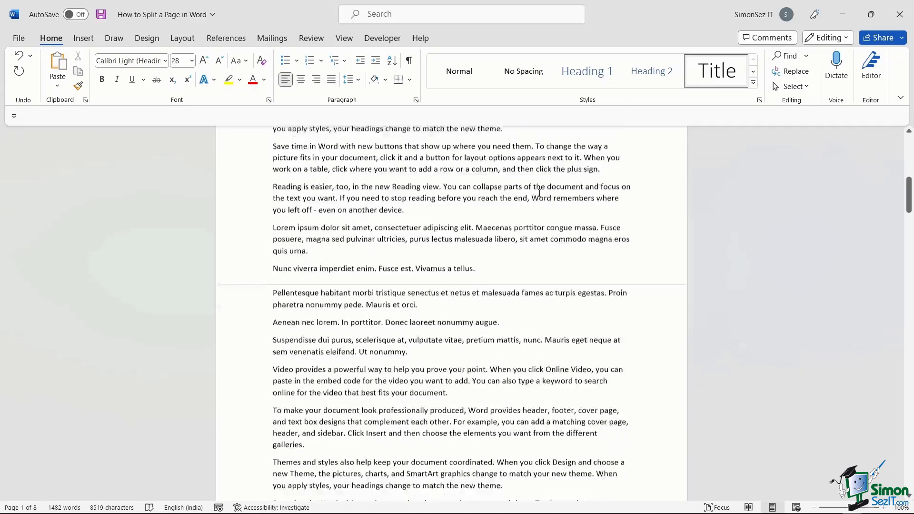
pyautogui.scroll(-10, 540, 193)
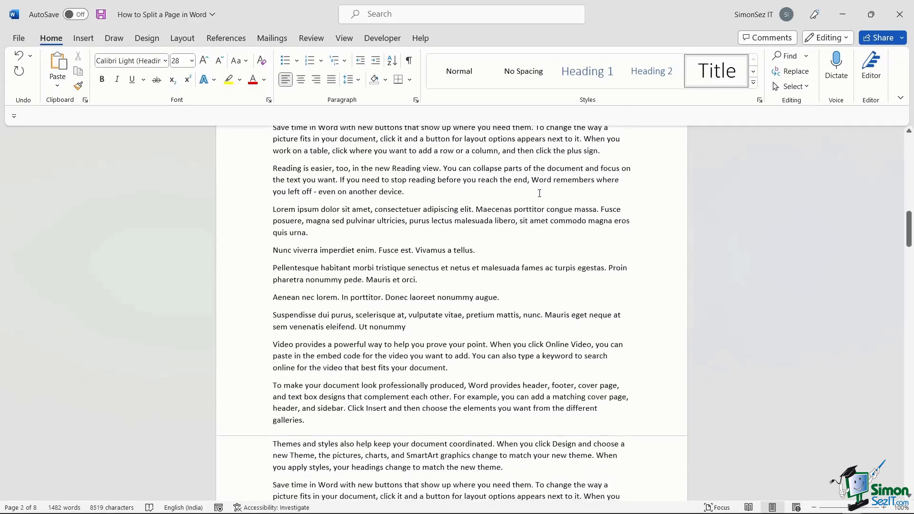
pyautogui.scroll(-8, 539, 193)
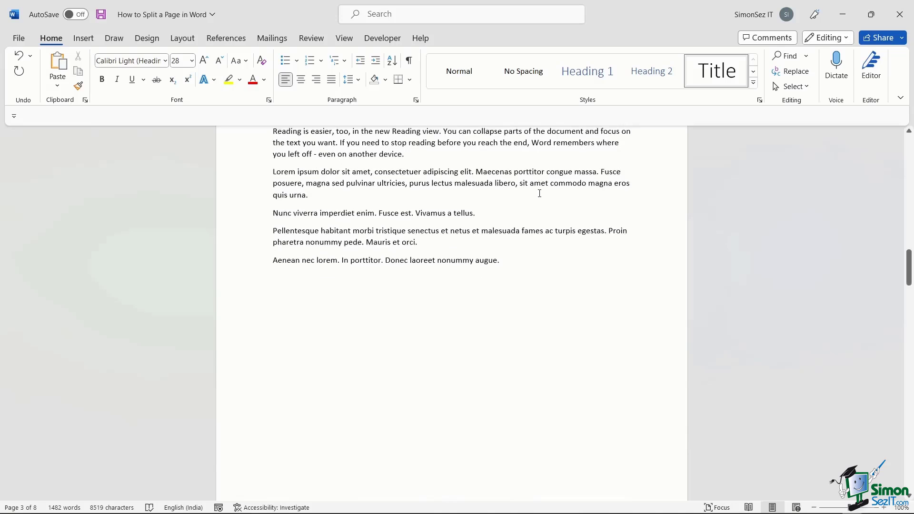
pyautogui.scroll(3, 539, 193)
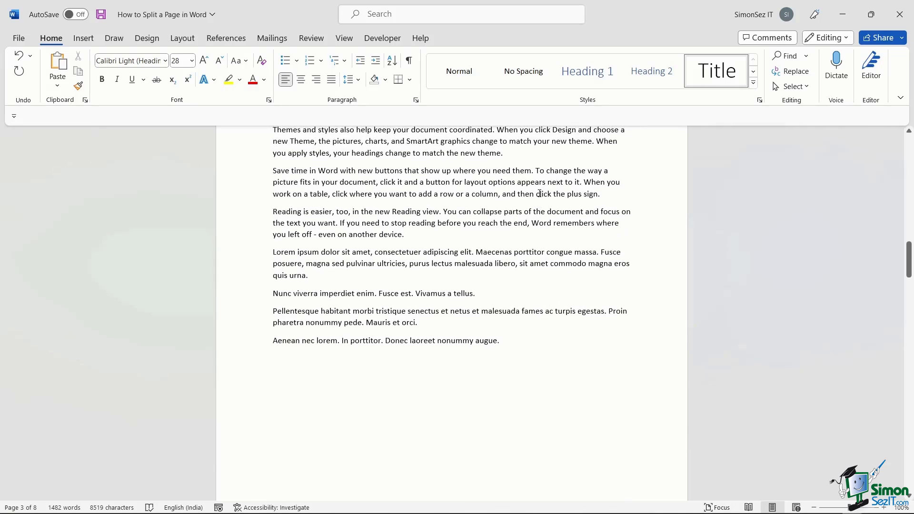
pyautogui.scroll(1, 540, 193)
pyautogui.scroll(-1, 539, 194)
pyautogui.scroll(-6, 506, 352)
pyautogui.scroll(1, 506, 351)
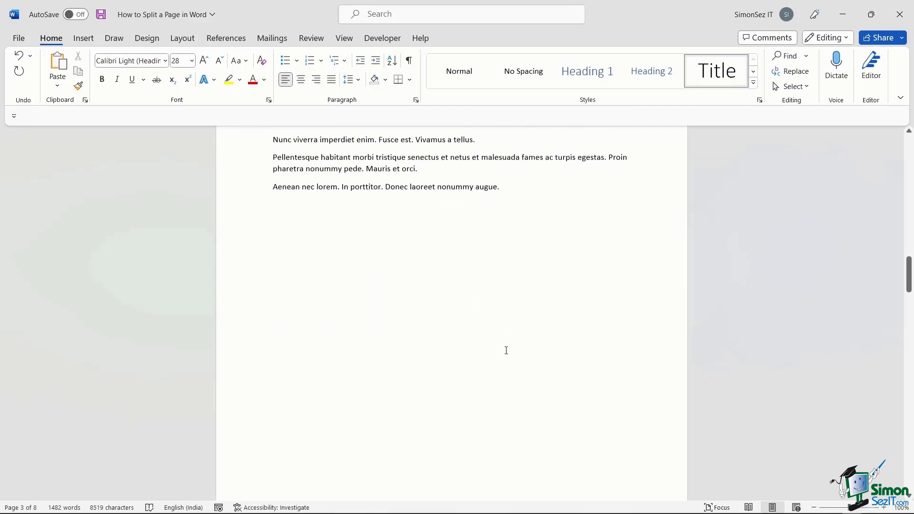
pyautogui.scroll(1, 480, 292)
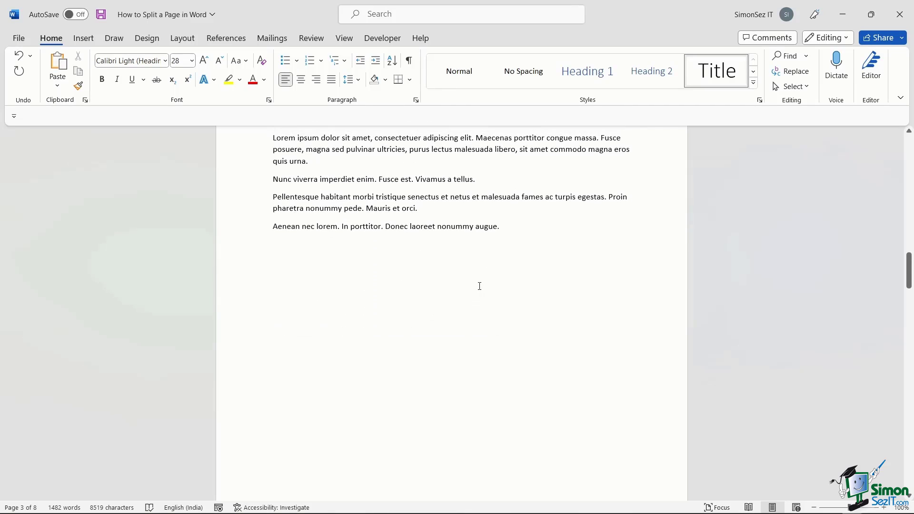
pyautogui.click(281, 273)
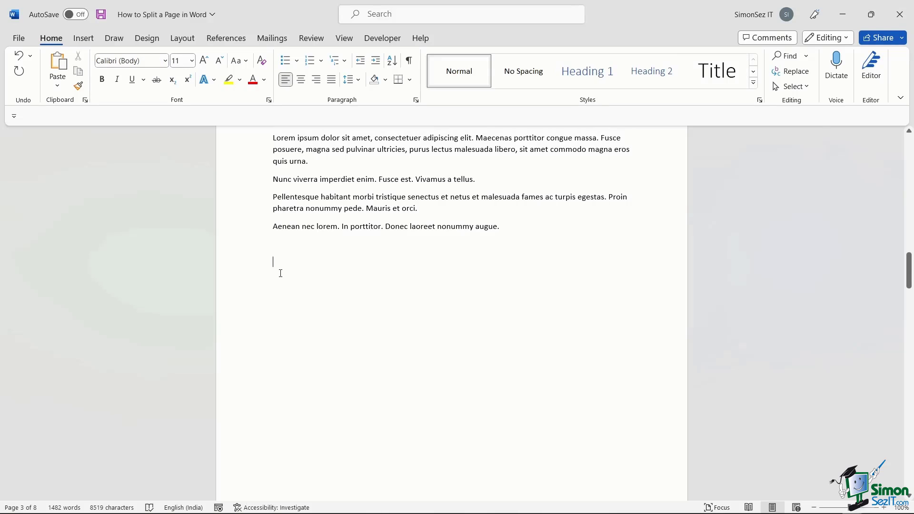
pyautogui.click(178, 40)
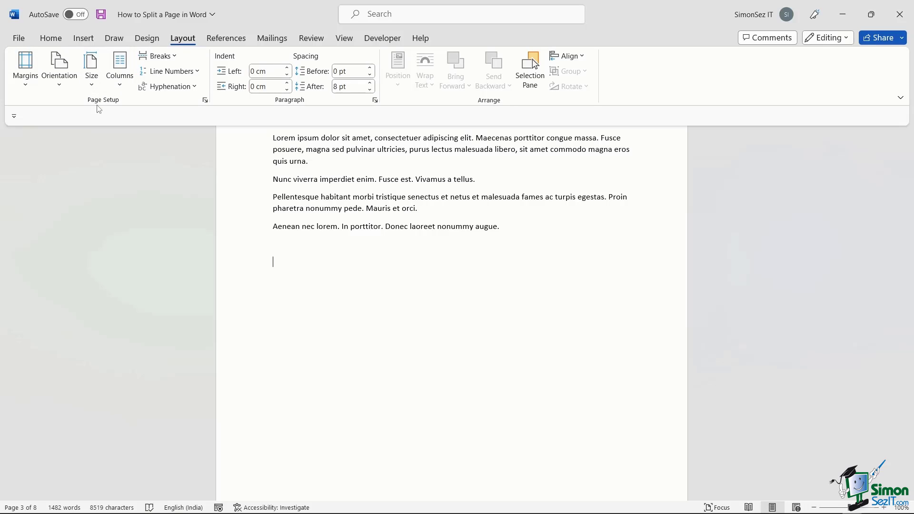
pyautogui.click(123, 87)
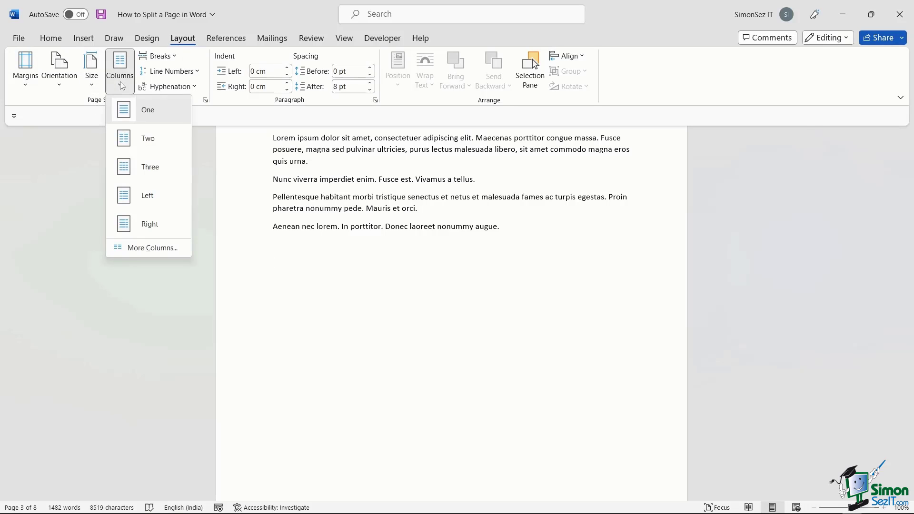
pyautogui.click(140, 146)
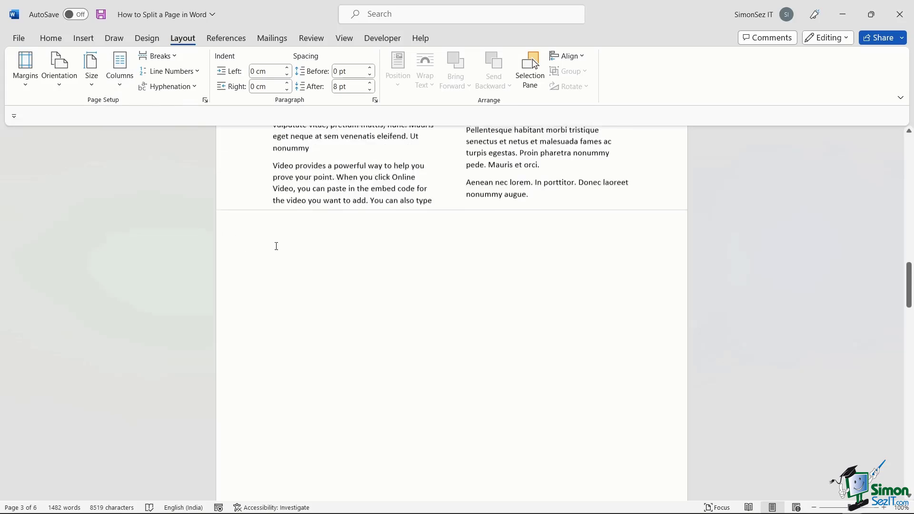
pyautogui.scroll(10, 277, 246)
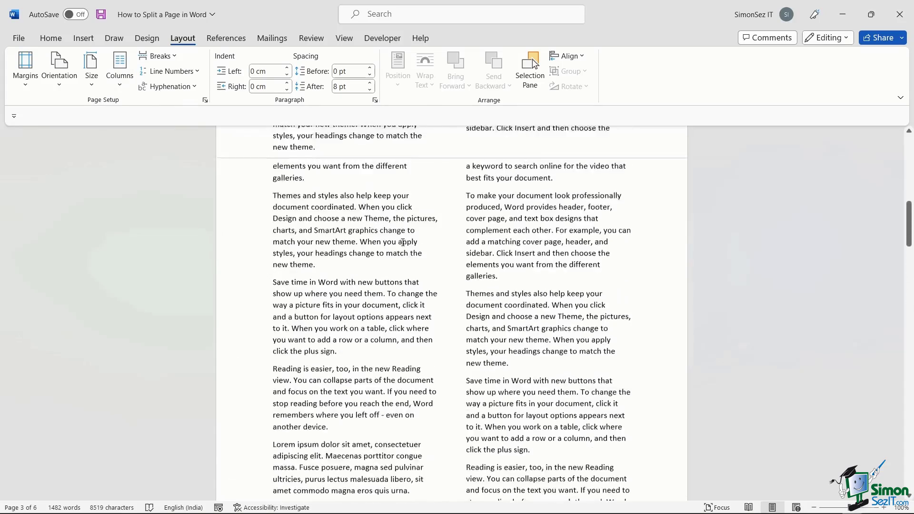
pyautogui.scroll(15, 402, 242)
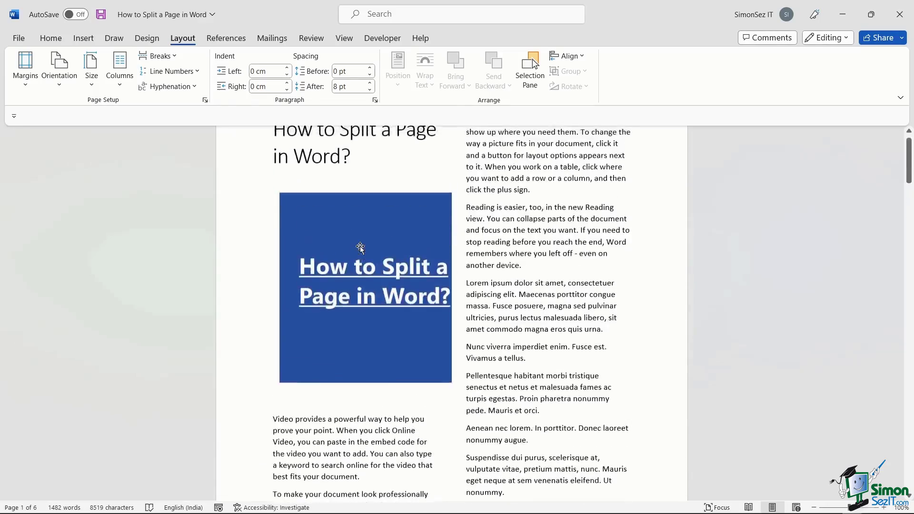
pyautogui.scroll(-12, 361, 247)
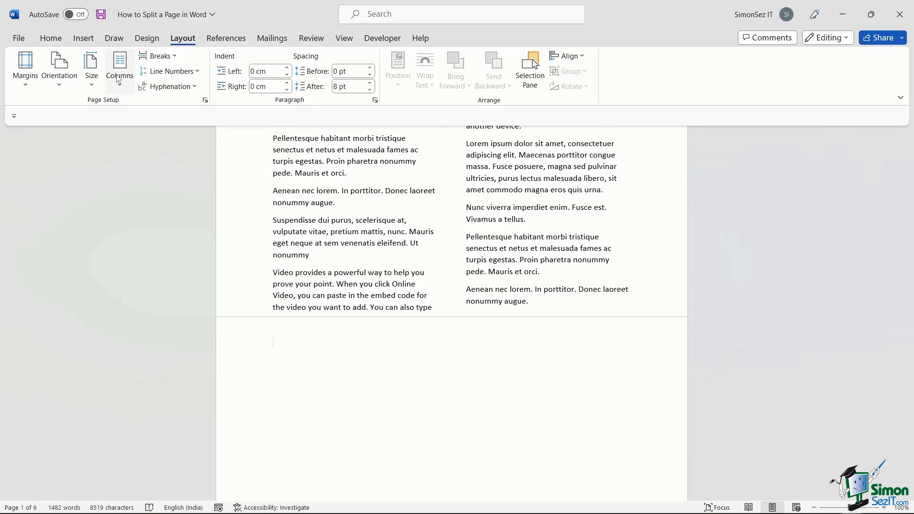
pyautogui.click(120, 86)
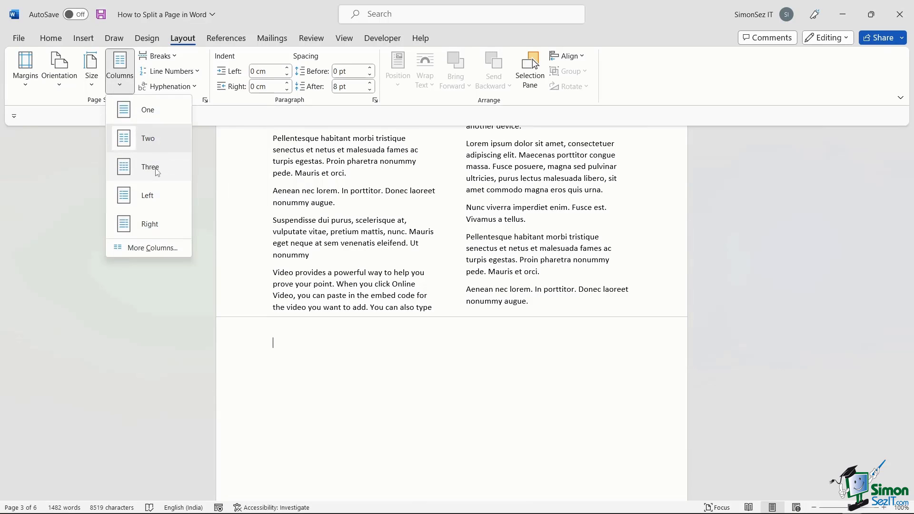
pyautogui.click(158, 173)
pyautogui.click(126, 86)
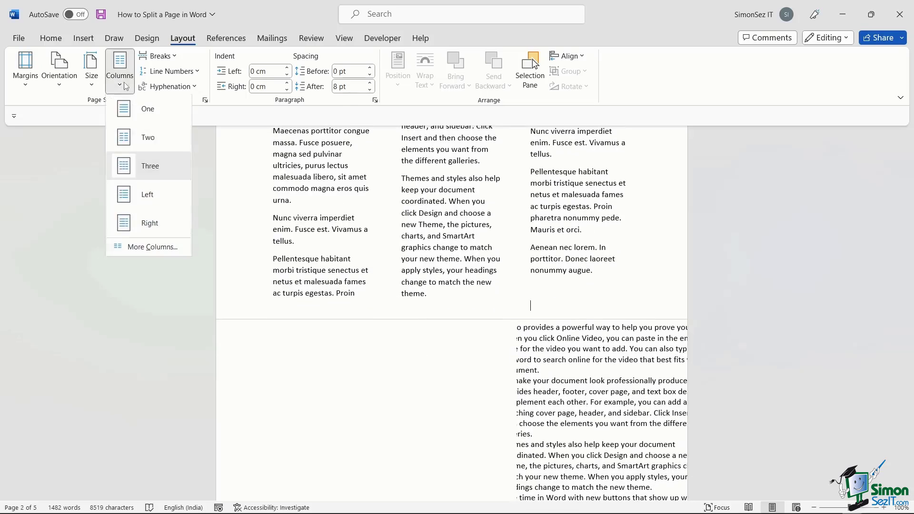
pyautogui.click(143, 109)
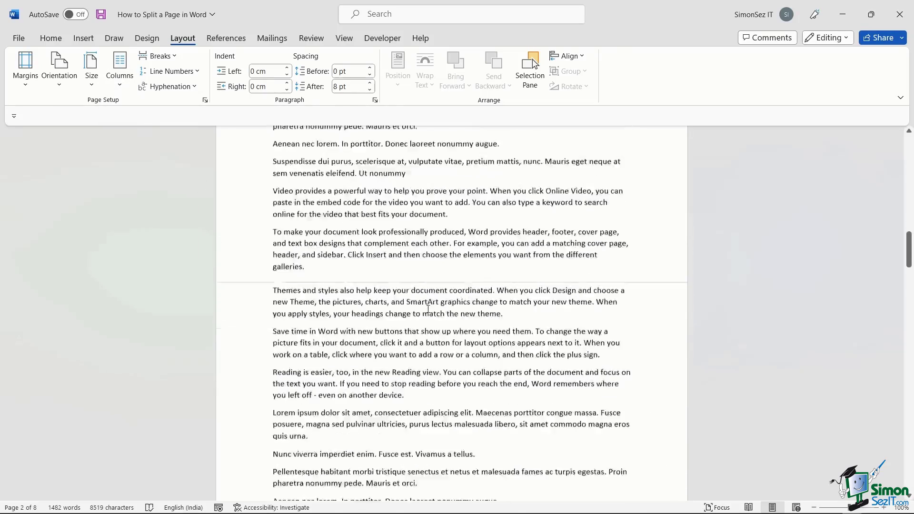
pyautogui.scroll(-3, 428, 309)
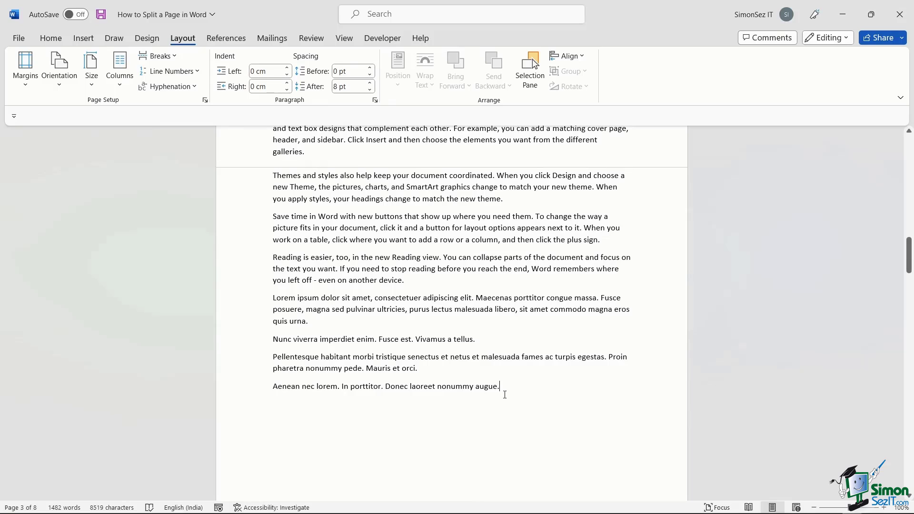
pyautogui.click(125, 81)
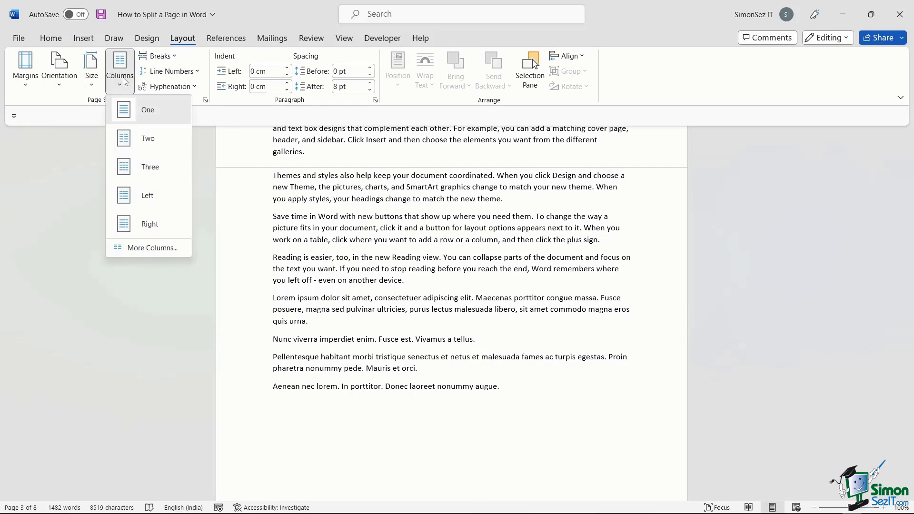
pyautogui.click(135, 247)
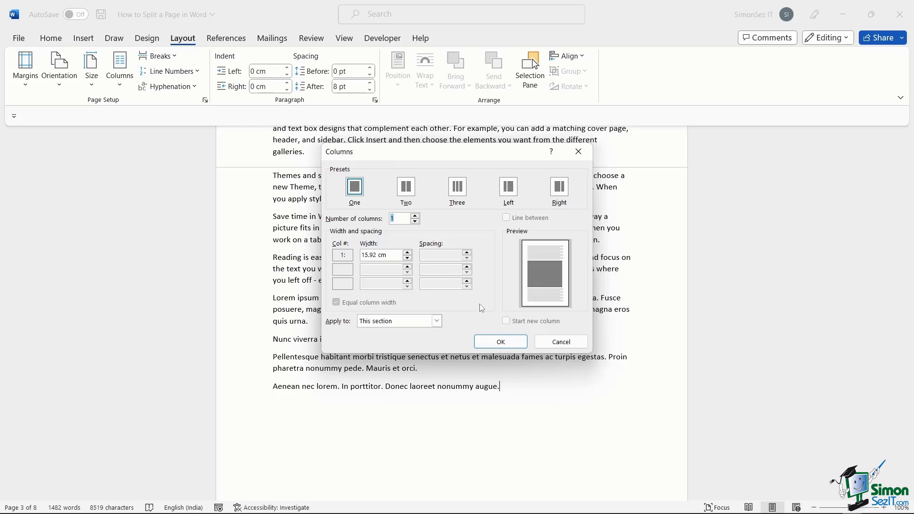
pyautogui.click(577, 152)
pyautogui.scroll(-3, 404, 384)
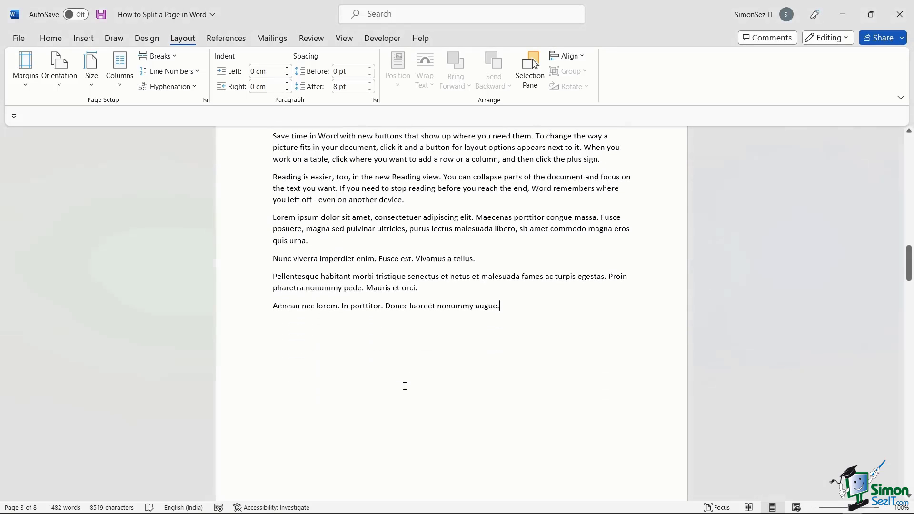
pyautogui.click(272, 355)
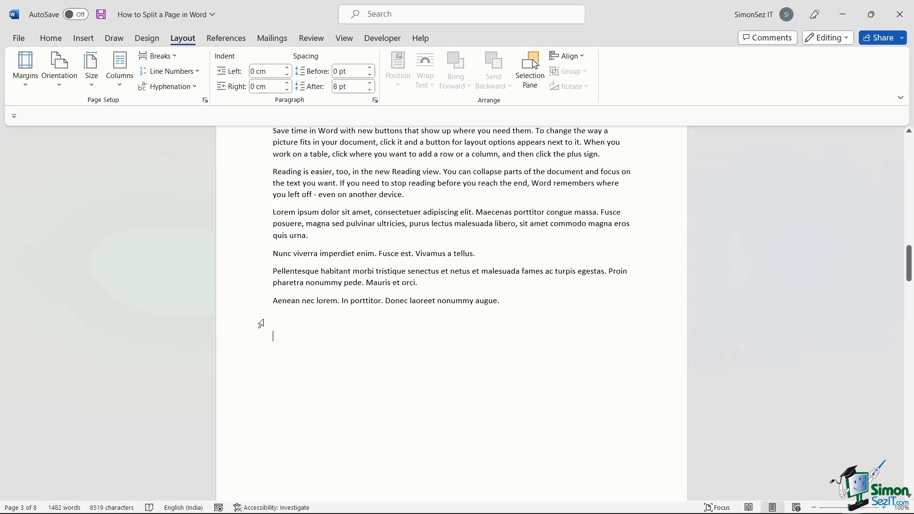
pyautogui.click(95, 41)
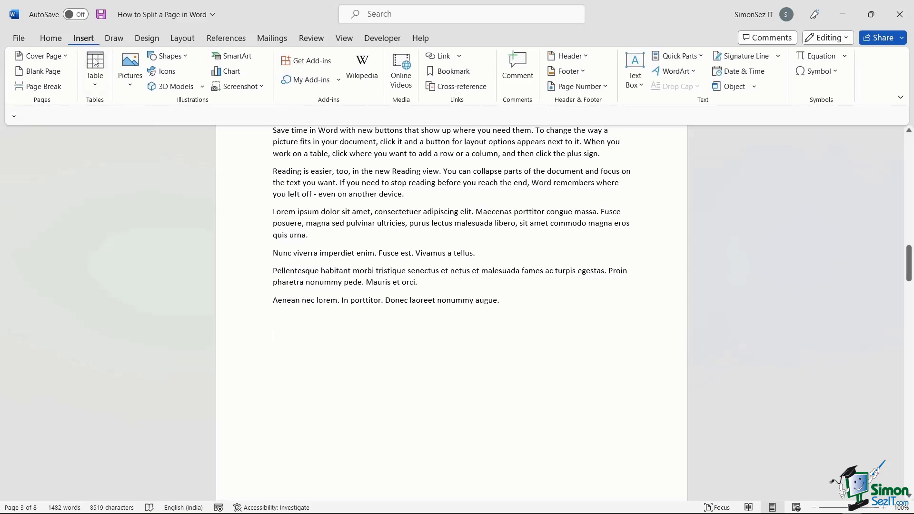
pyautogui.click(100, 90)
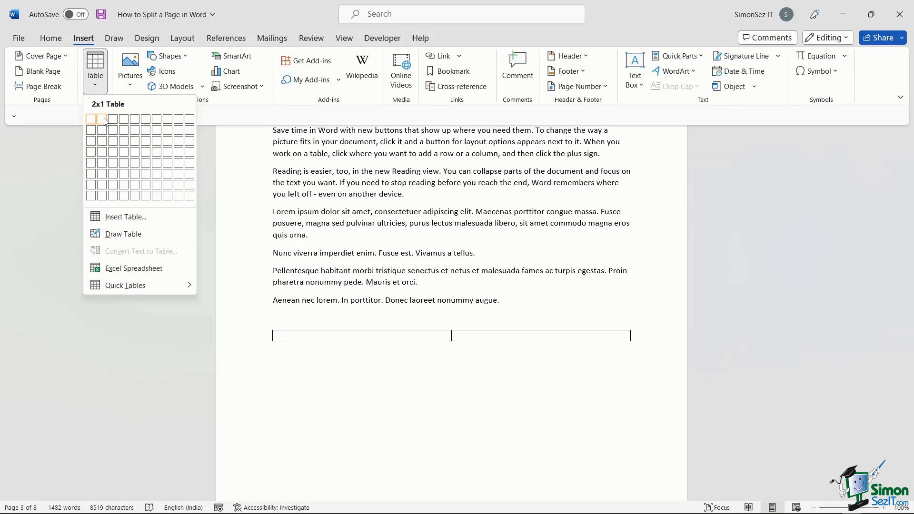
pyautogui.click(105, 120)
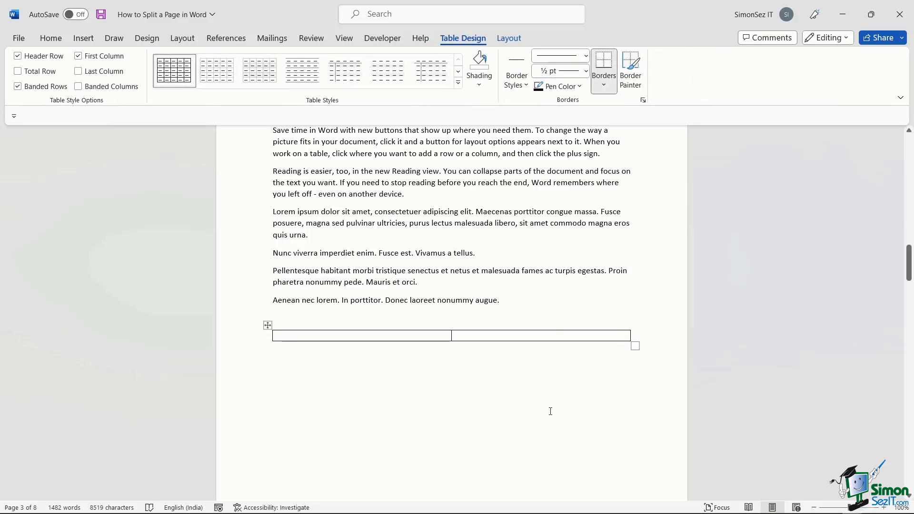
pyautogui.moveTo(636, 343); pyautogui.dragTo(648, 461)
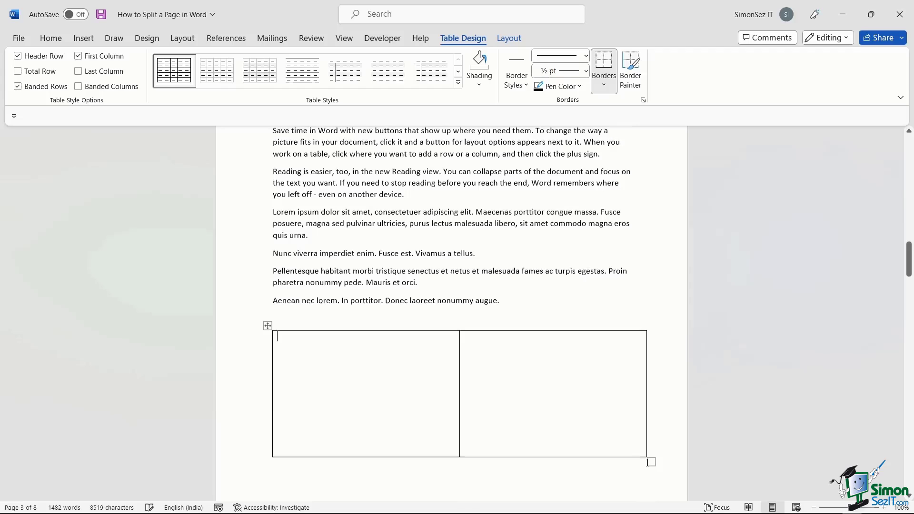
pyautogui.tripleClick(329, 255)
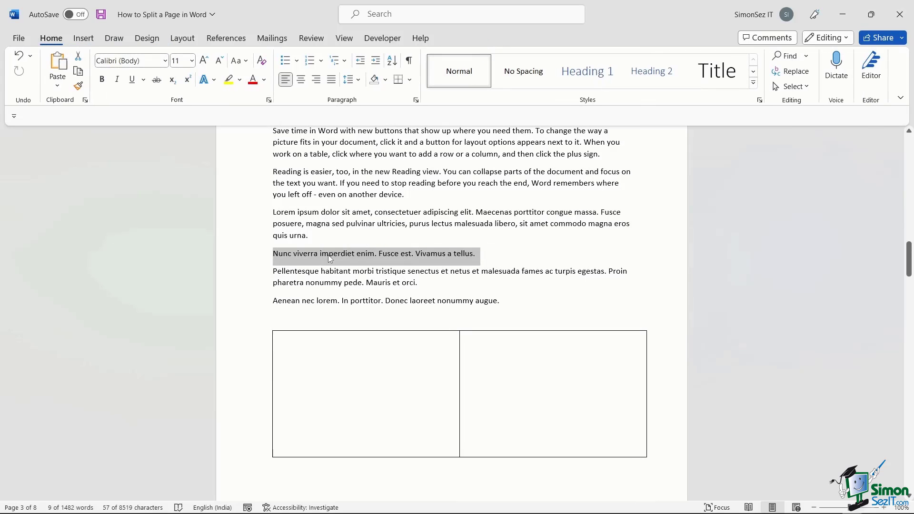
pyautogui.click(495, 436)
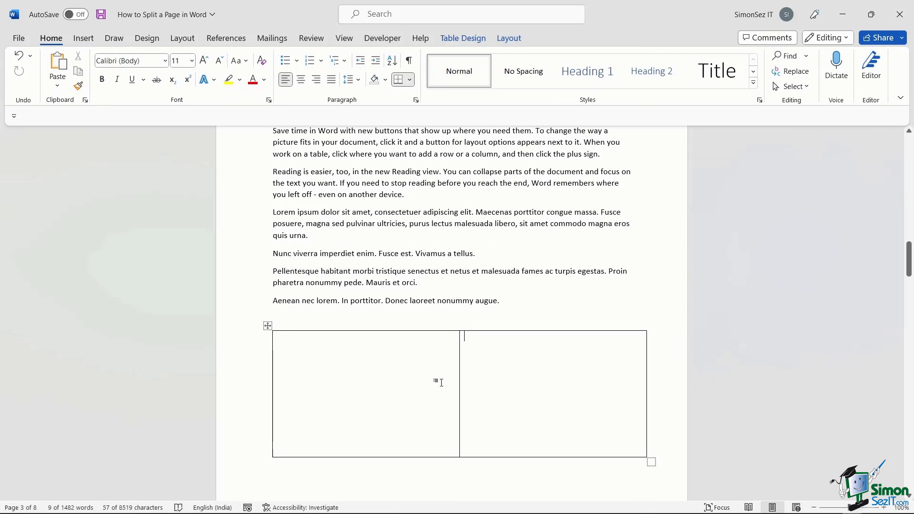
pyautogui.click(280, 323)
pyautogui.click(356, 418)
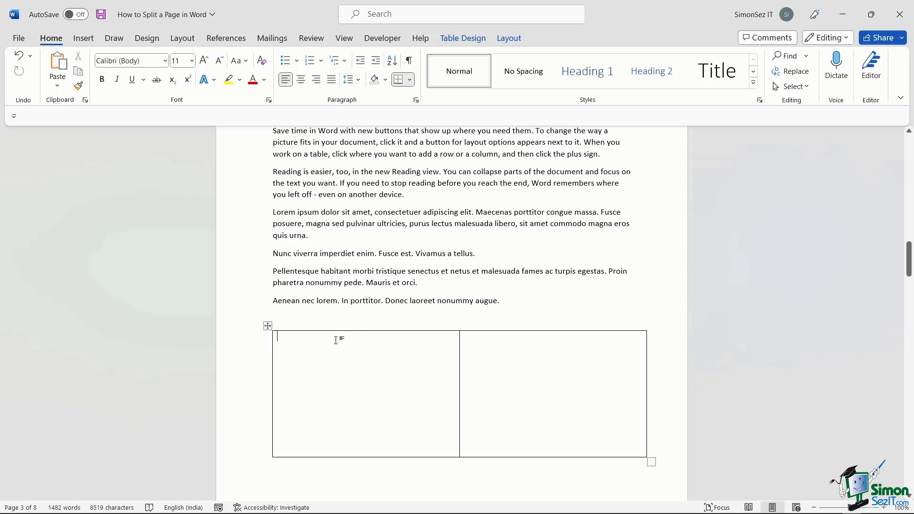
pyautogui.rightClick(347, 330)
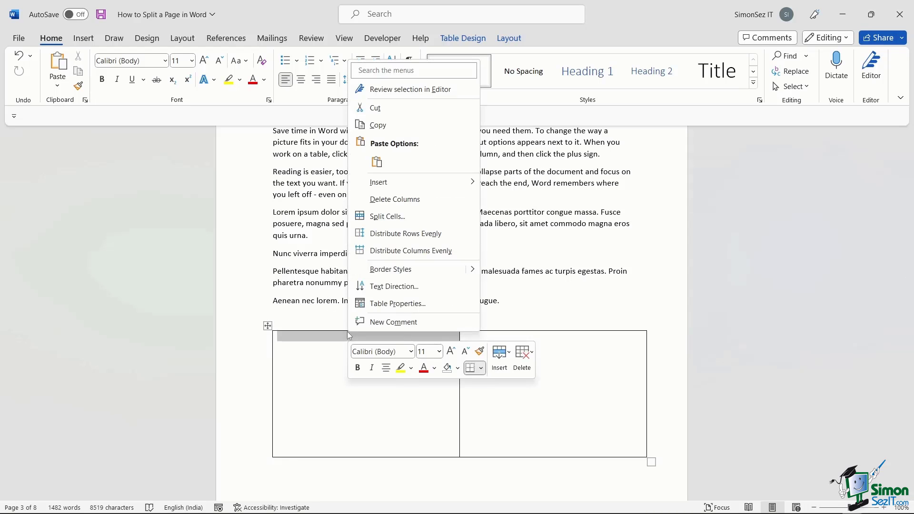
pyautogui.click(395, 304)
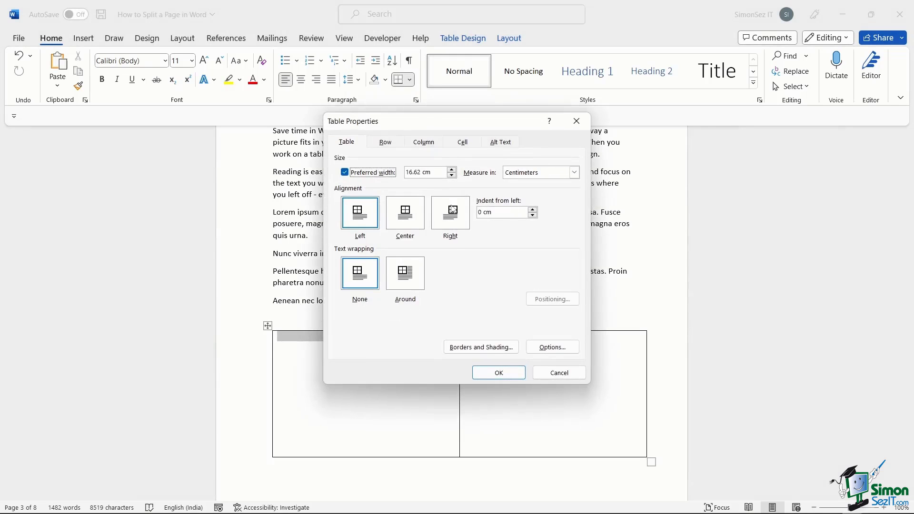
pyautogui.click(576, 122)
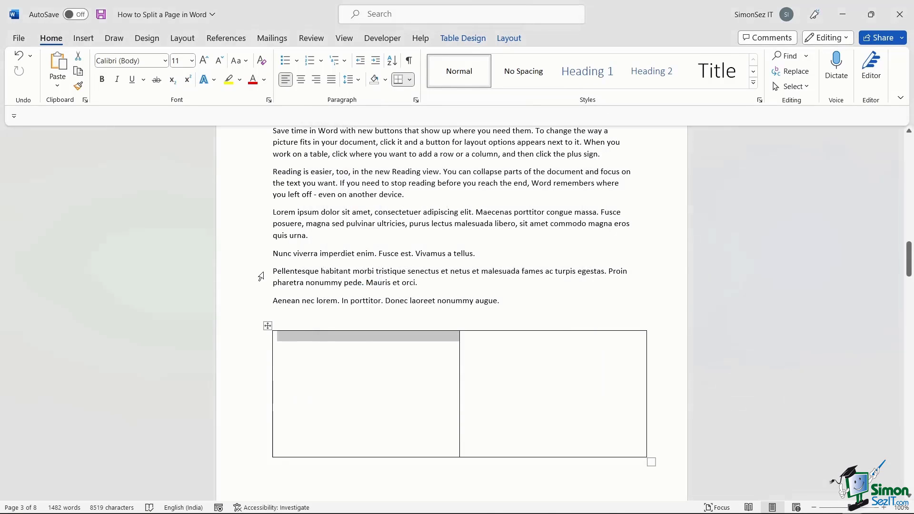
# Paste the Nunc viverra sentence into the left table cell.
pyautogui.tripleClick(322, 252)
pyautogui.hotkey('ctrl', 'c')
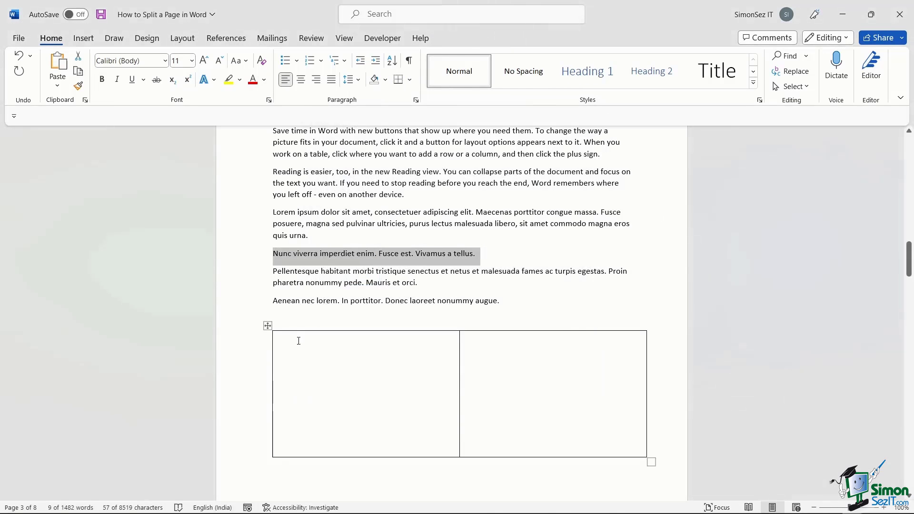
pyautogui.click(298, 339)
pyautogui.hotkey('ctrl', 'v')
# Copy the Pellentesque paragraph into the right table cell.
pyautogui.tripleClick(343, 283)
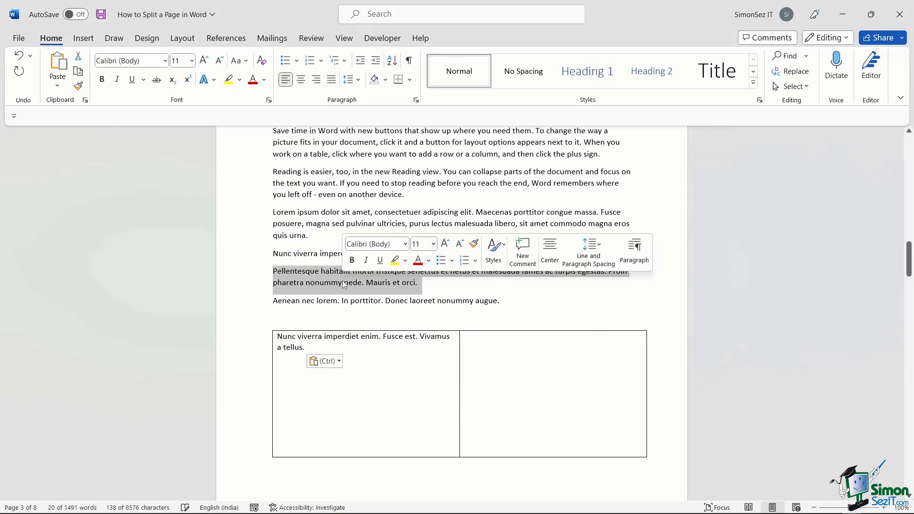
pyautogui.hotkey('ctrl', 'c')
pyautogui.click(575, 362)
pyautogui.hotkey('ctrl', 'v')
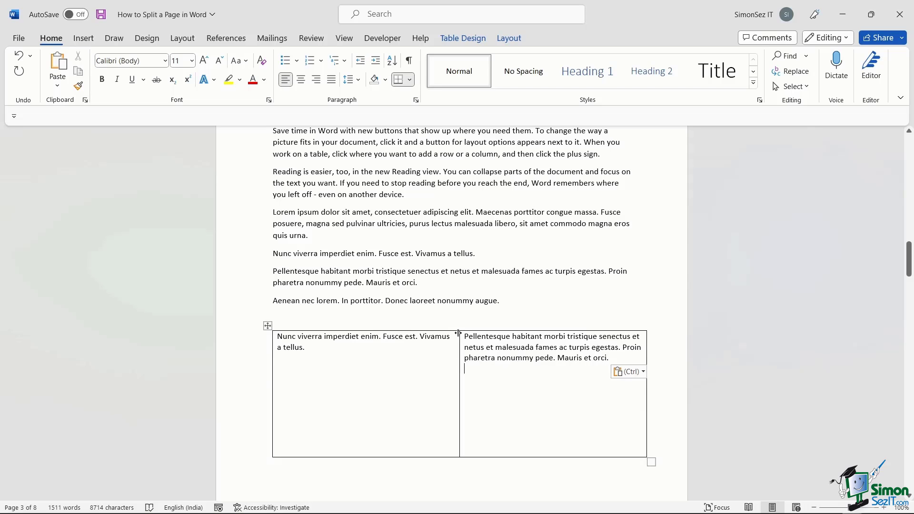
# Select the entire table with the Table Design options showing.
pyautogui.click(462, 38)
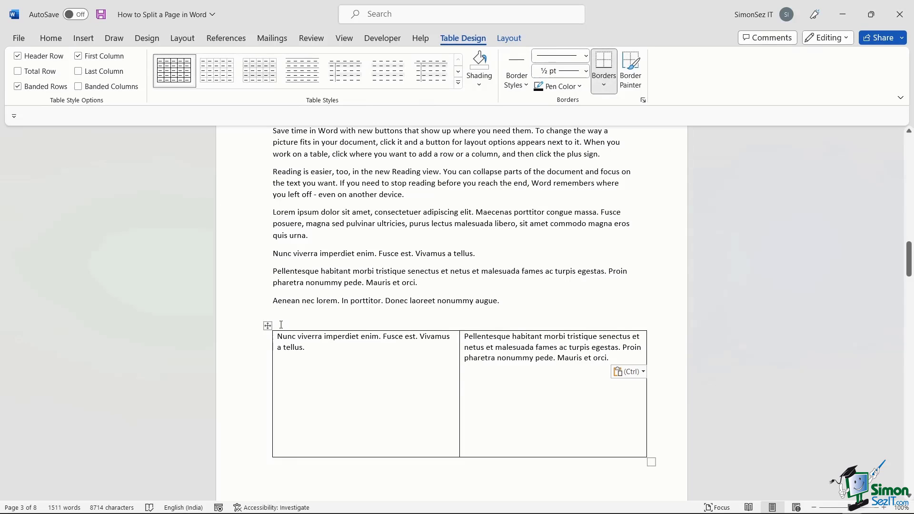
pyautogui.moveTo(280, 323); pyautogui.dragTo(497, 365)
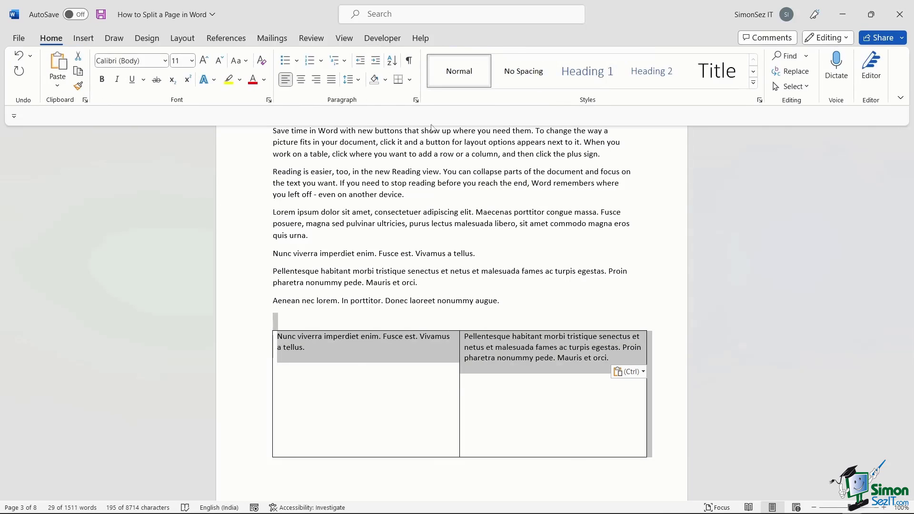
pyautogui.click(306, 371)
pyautogui.click(267, 325)
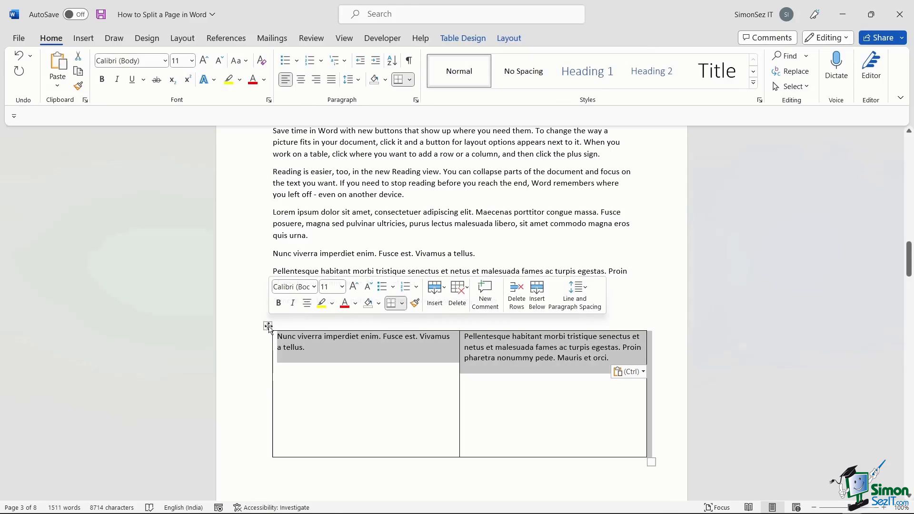
pyautogui.click(462, 39)
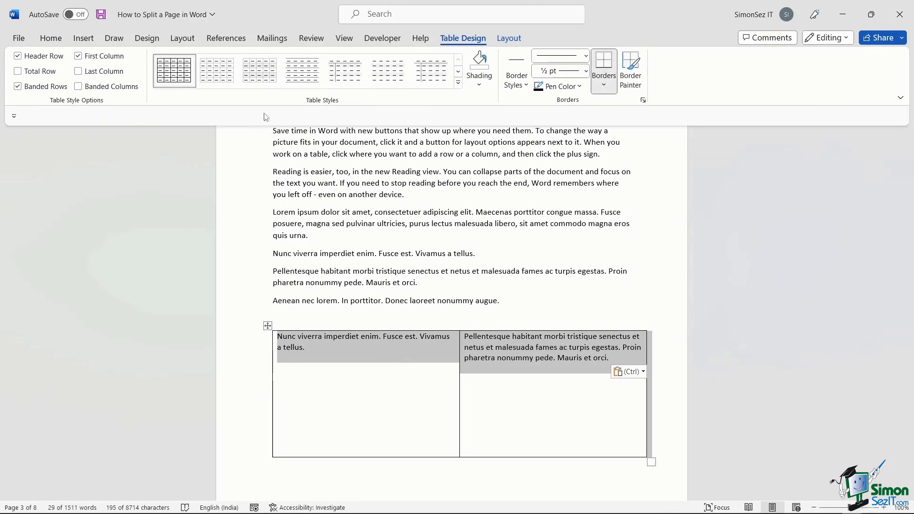
# Apply No Border to the two-cell table and review the borderless side-by-side paragraphs.
pyautogui.click(603, 84)
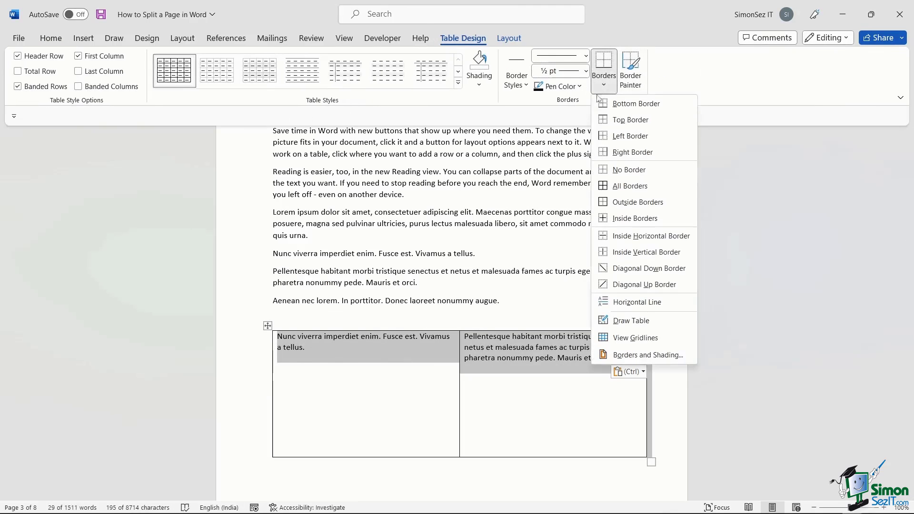
pyautogui.click(628, 169)
pyautogui.click(484, 427)
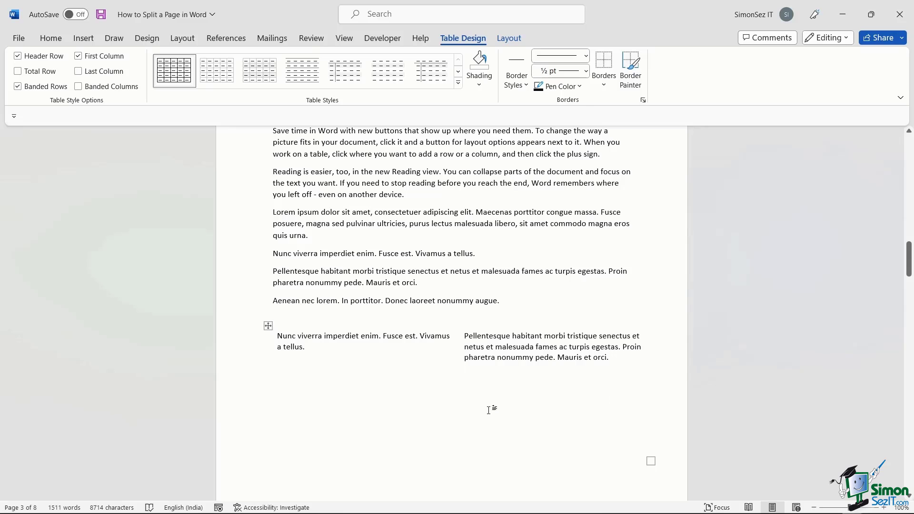
pyautogui.scroll(-3, 489, 410)
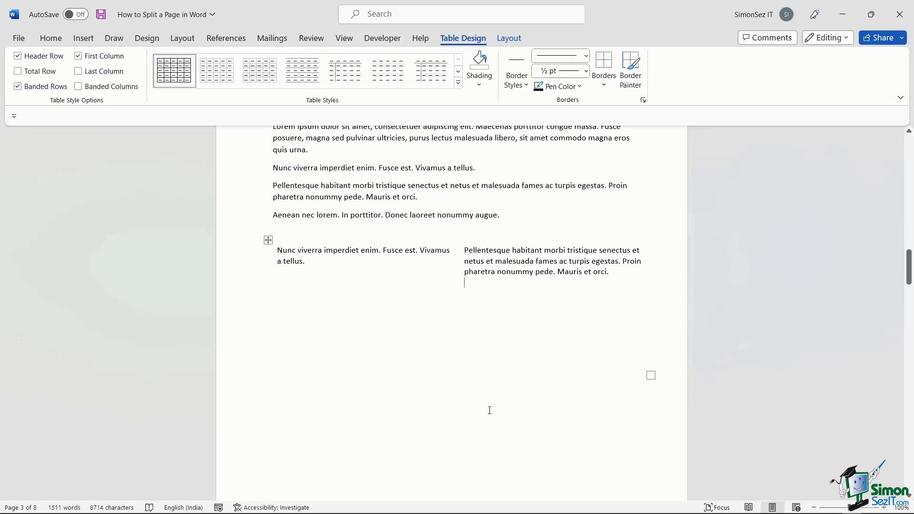
pyautogui.scroll(4, 488, 411)
pyautogui.scroll(2, 489, 410)
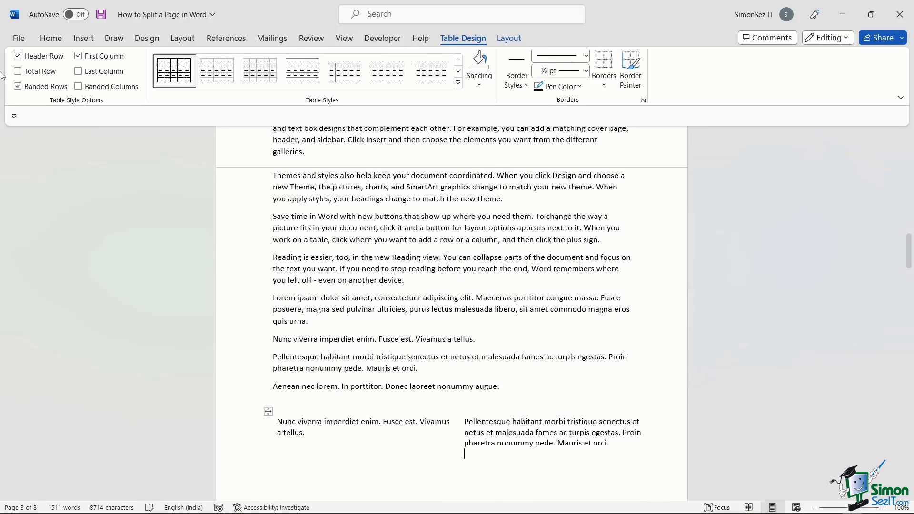
pyautogui.scroll(10, 462, 434)
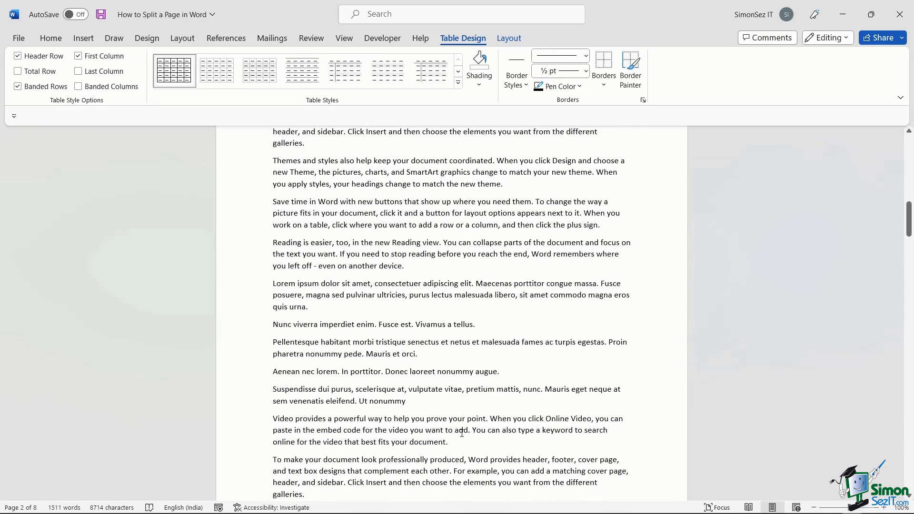
pyautogui.scroll(-15, 462, 433)
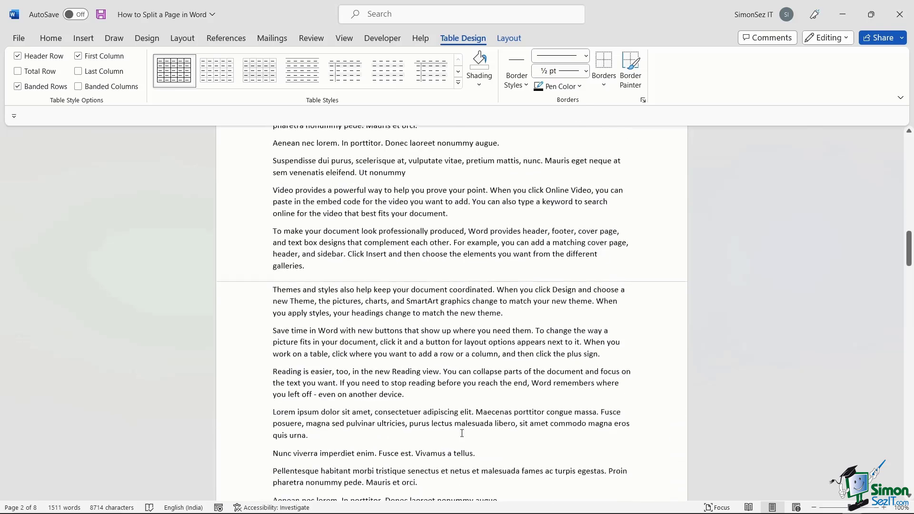
pyautogui.scroll(2, 462, 433)
pyautogui.click(433, 379)
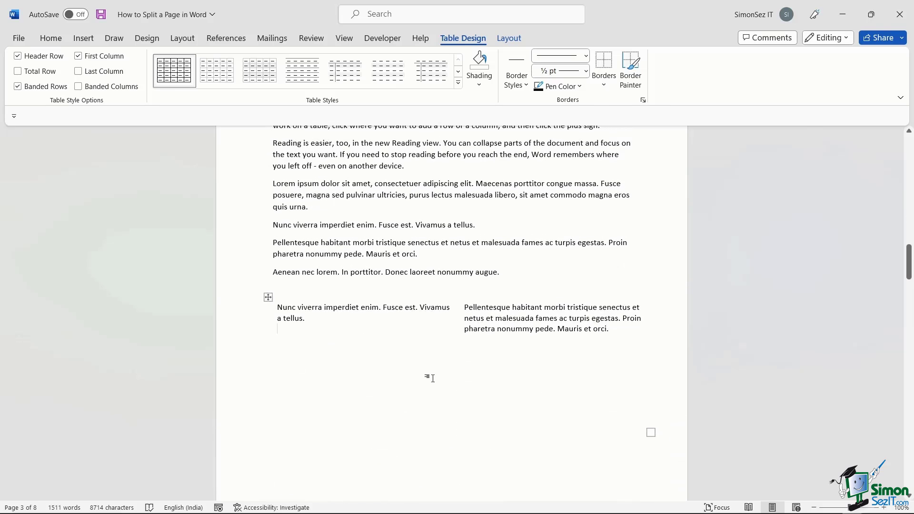
pyautogui.click(449, 253)
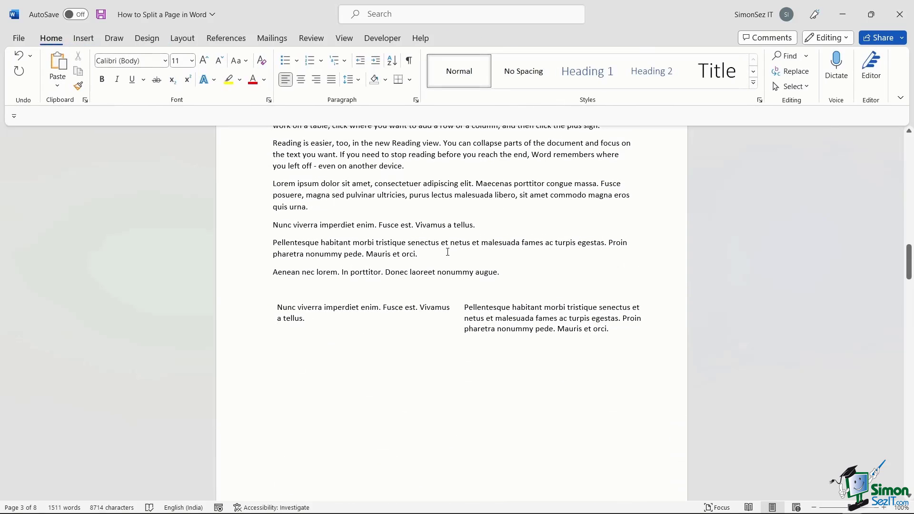
# In the print settings, set the layout to 2 Pages Per Sheet.
pyautogui.click(14, 40)
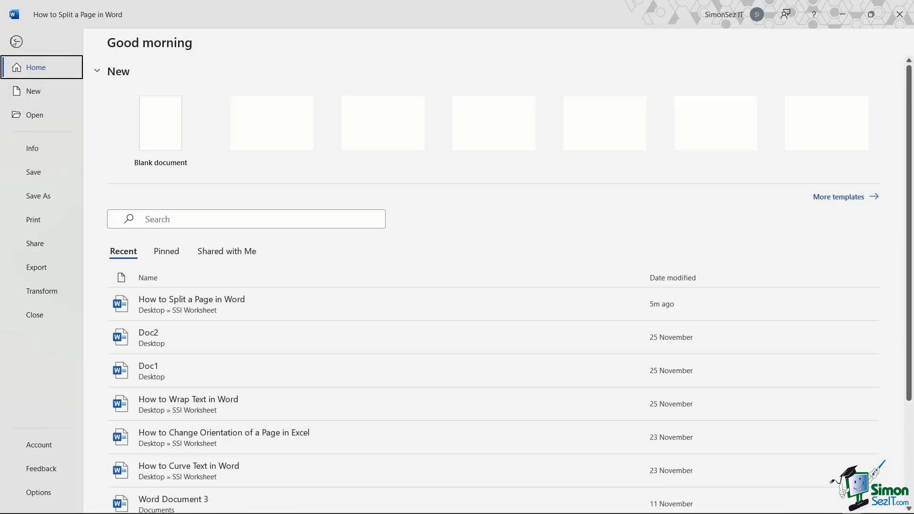
pyautogui.click(51, 218)
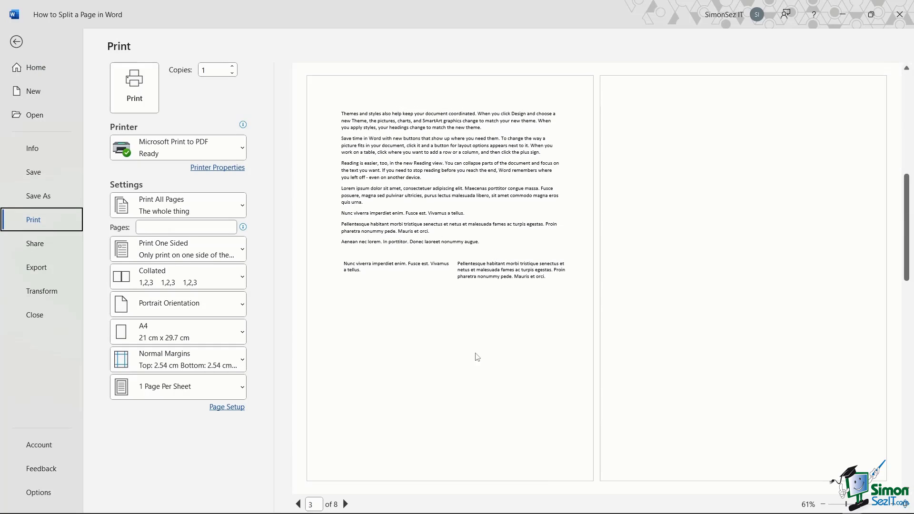
pyautogui.click(233, 391)
pyautogui.click(203, 227)
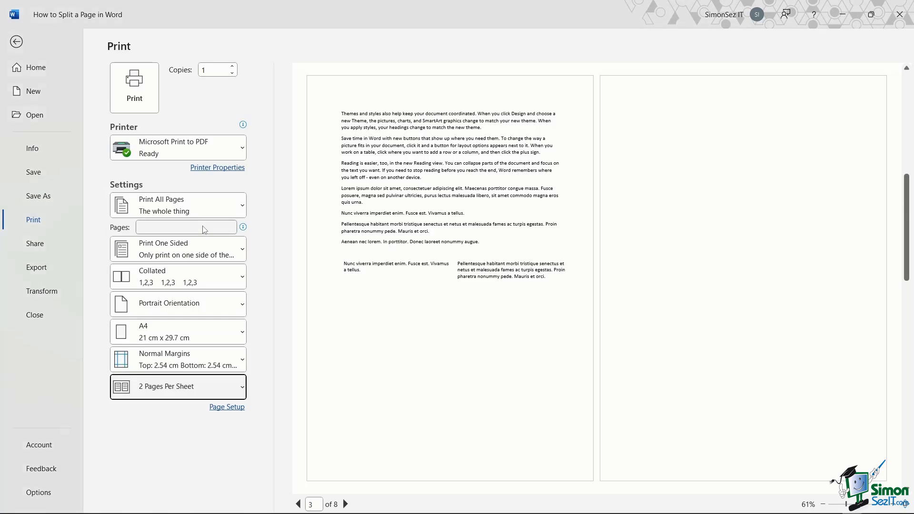
# Print with Microsoft Print to PDF, saving the output as Print2.
pyautogui.click(135, 87)
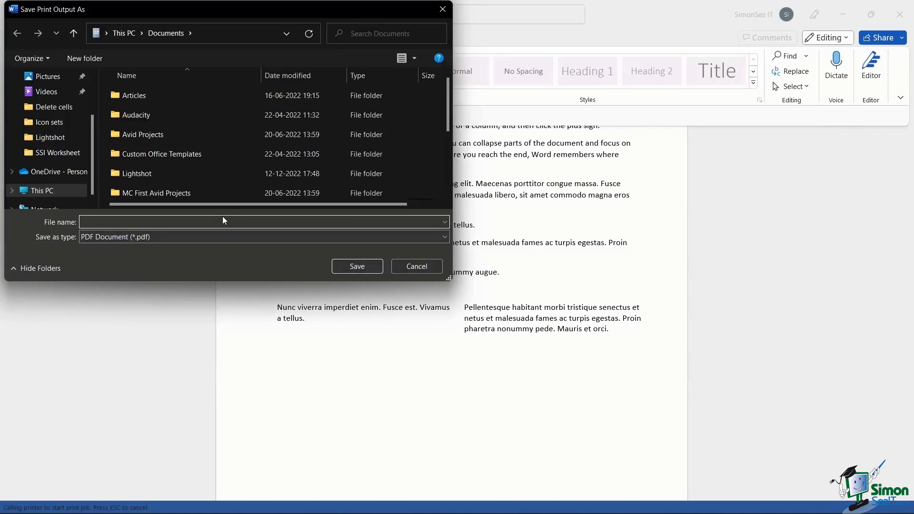
pyautogui.write('Print')
pyautogui.write('2')
pyautogui.click(362, 265)
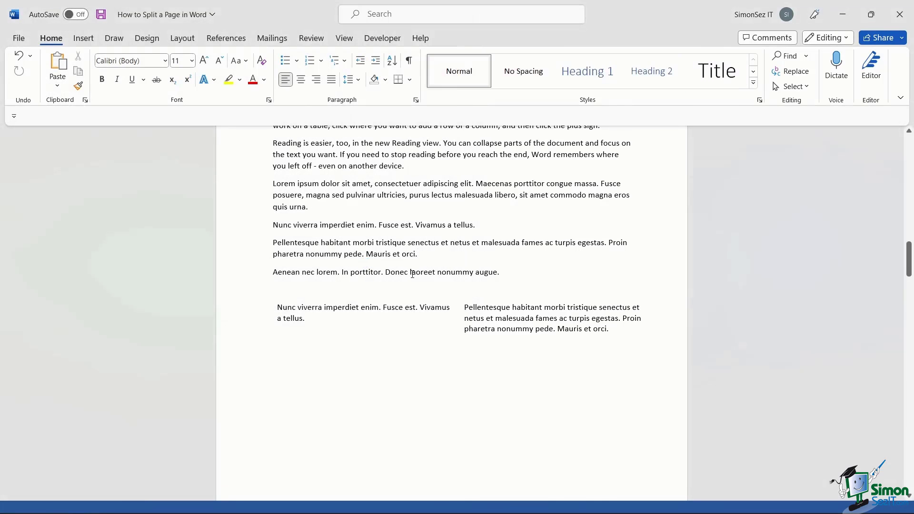
pyautogui.scroll(10, 412, 274)
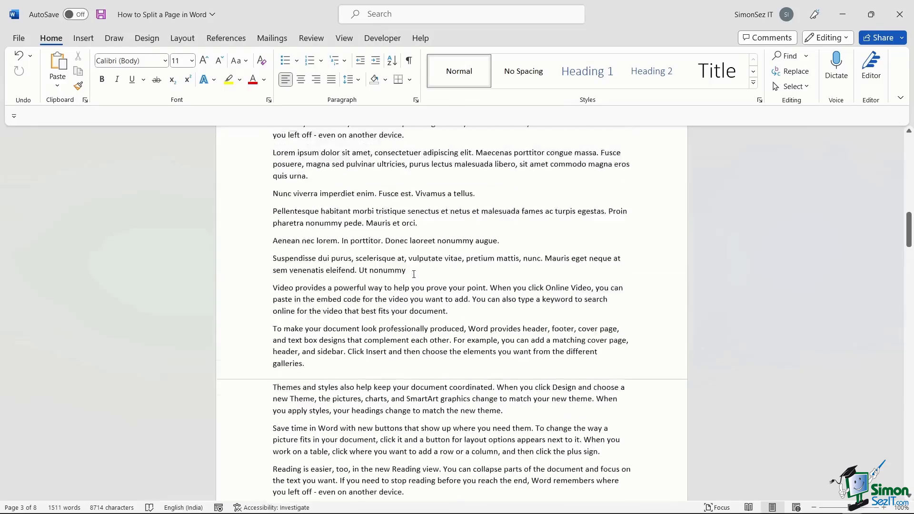
pyautogui.scroll(15, 414, 274)
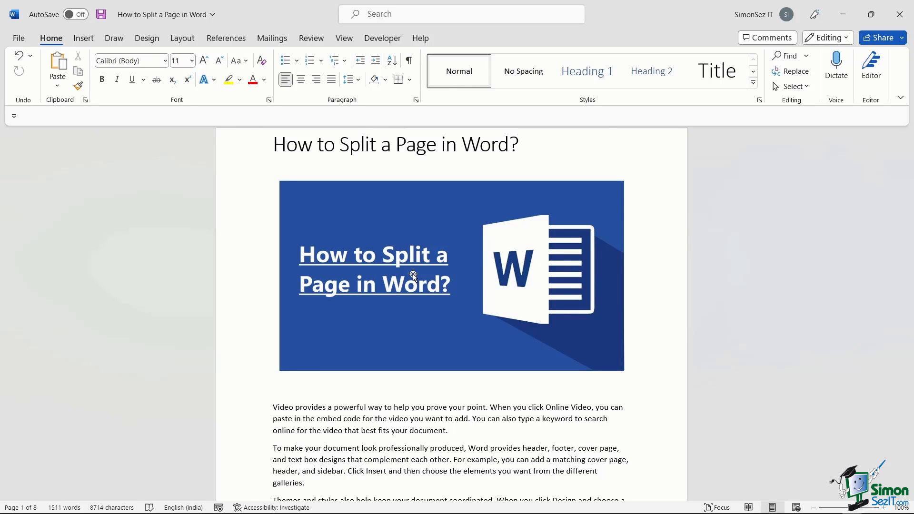
# Go to File > Print again to bring up the Game of Thrones document.
pyautogui.click(19, 38)
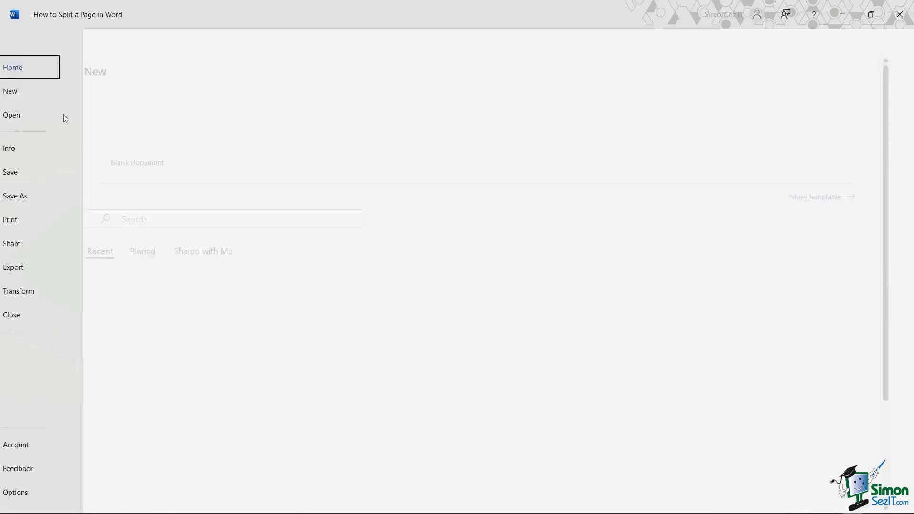
pyautogui.click(25, 218)
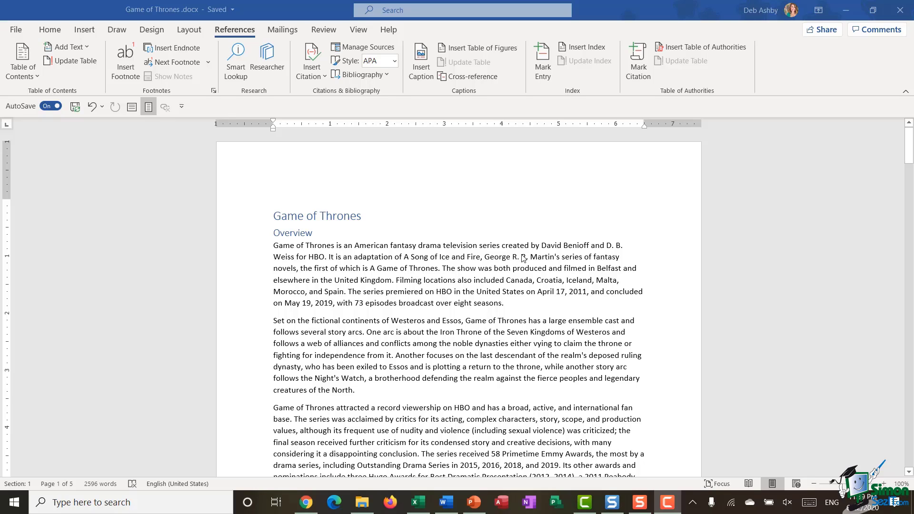
# Place the cursor at the end of the House Stark paragraph under Cast and Characters.
pyautogui.scroll(-8, 523, 258)
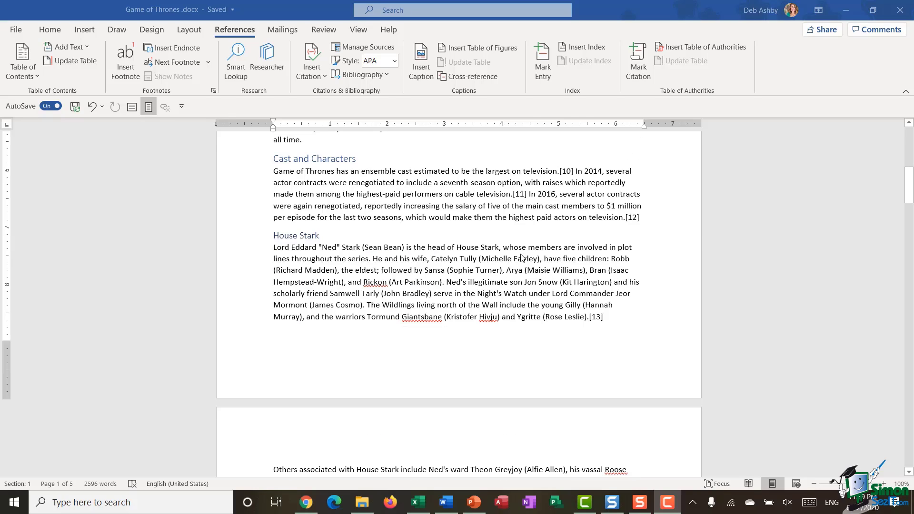
pyautogui.click(614, 316)
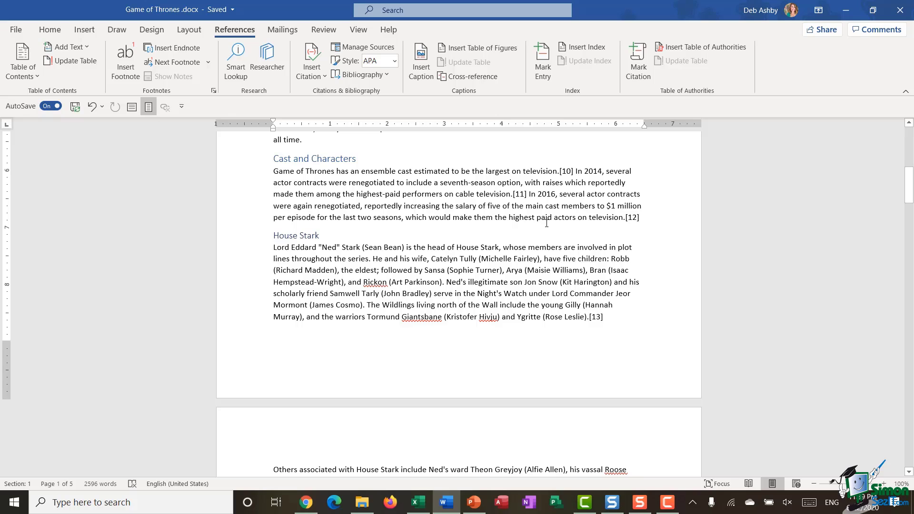
pyautogui.scroll(10, 545, 224)
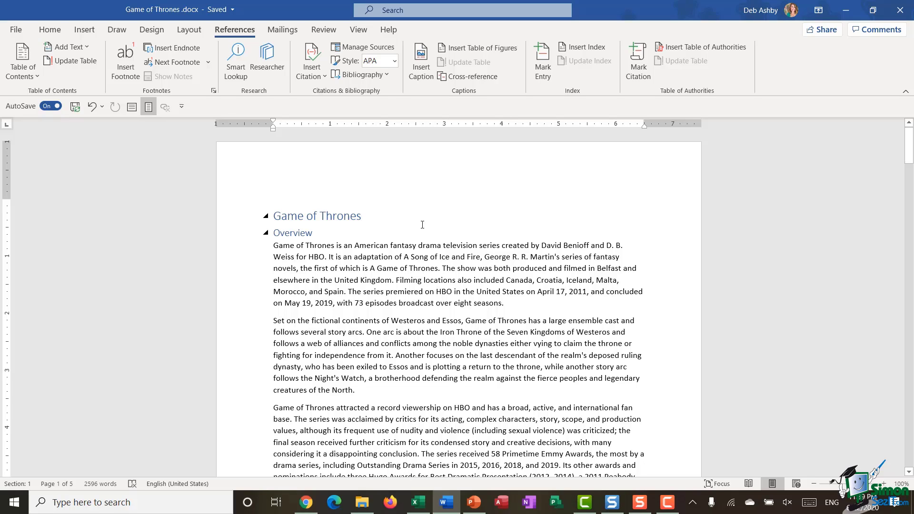
pyautogui.scroll(-6, 423, 224)
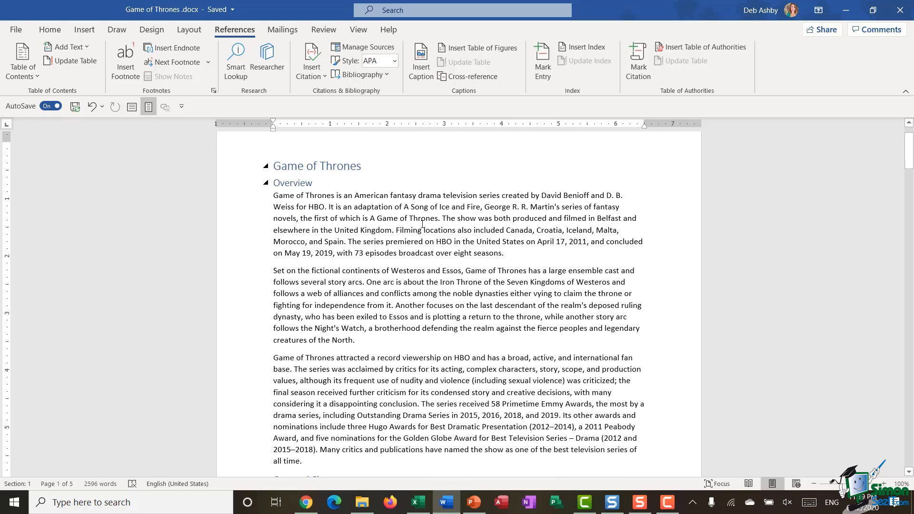
pyautogui.scroll(-3, 391, 208)
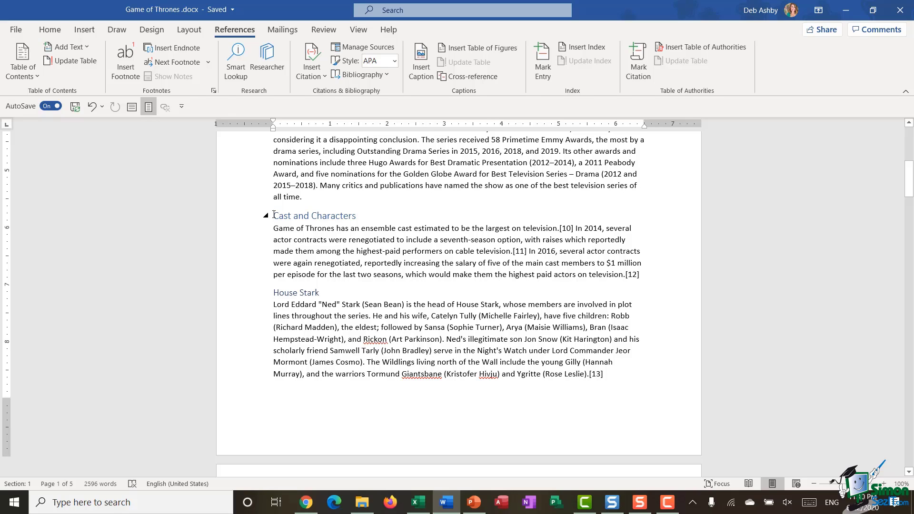
# Browse the Layout tab's Breaks list without inserting any break.
pyautogui.click(86, 31)
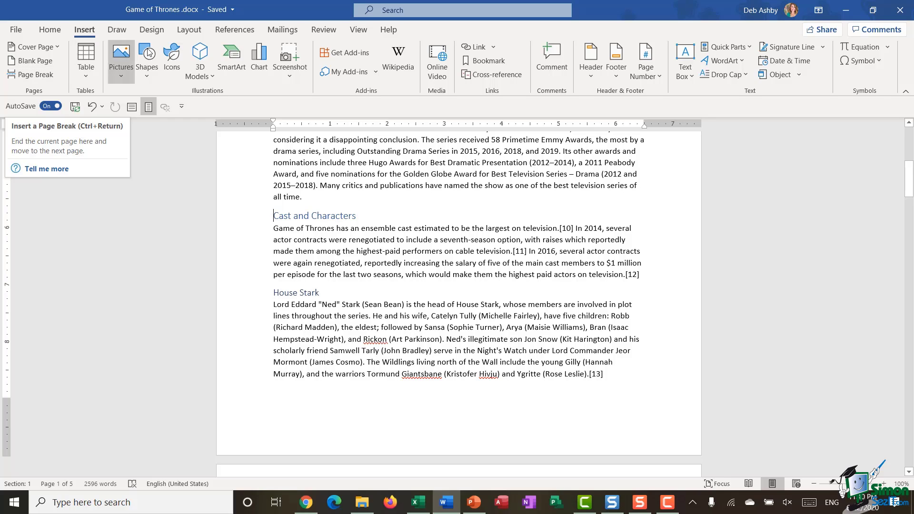
pyautogui.click(201, 31)
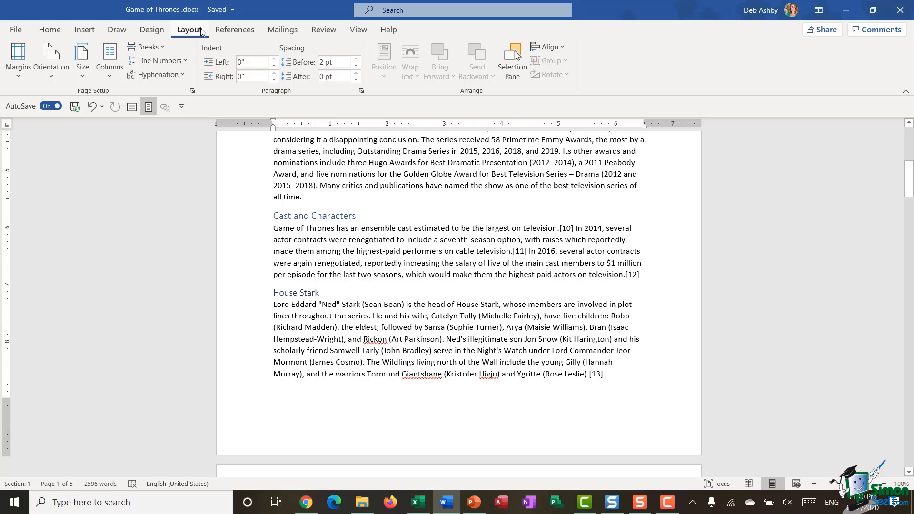
pyautogui.click(163, 49)
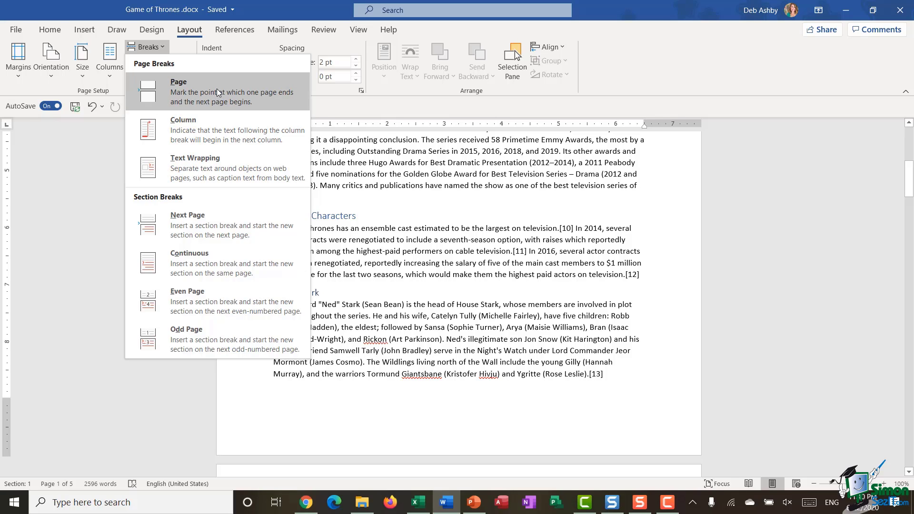
pyautogui.click(340, 191)
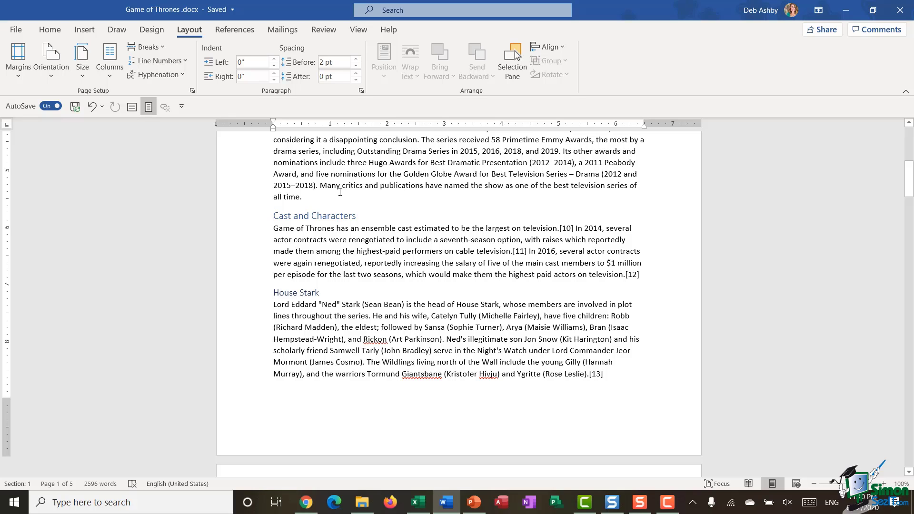
# Insert a page break with Ctrl+Enter so Cast and Characters starts a new page.
pyautogui.hotkey('ctrl', 'Return')
pyautogui.hotkey('ctrl', 'Return')
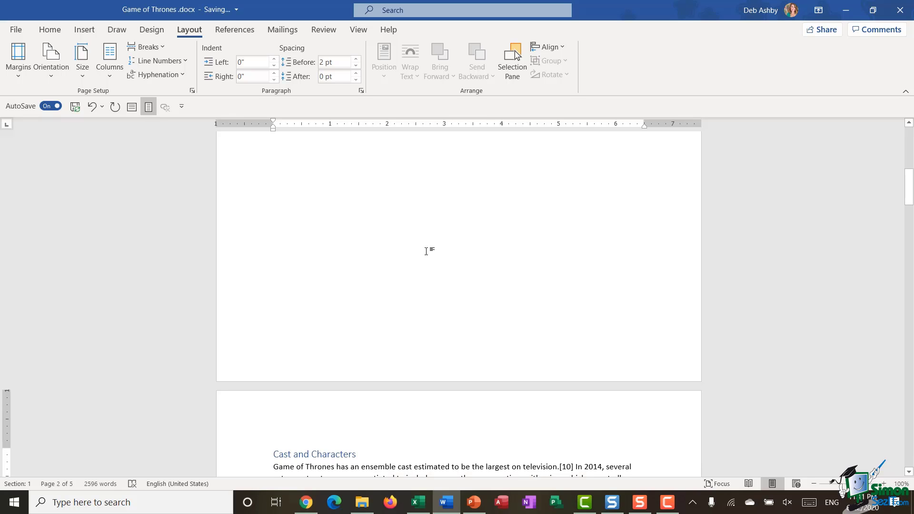
pyautogui.scroll(-3, 426, 251)
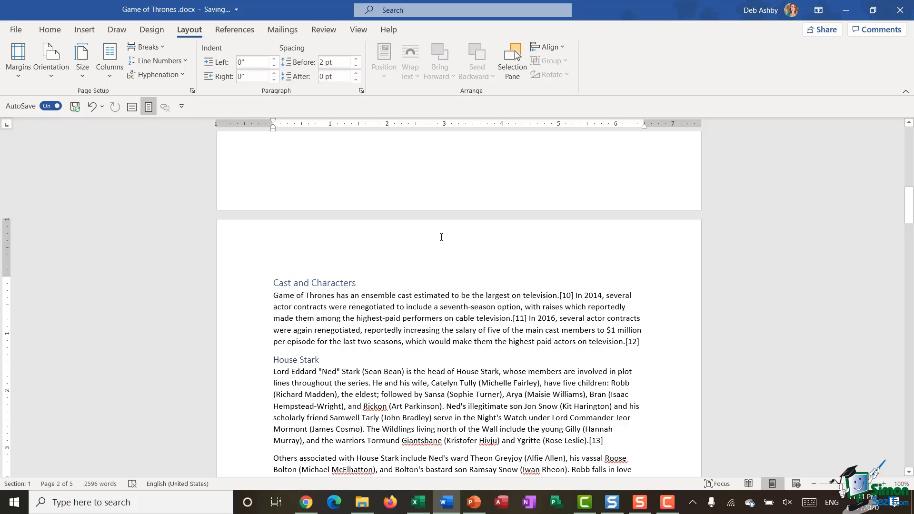
pyautogui.scroll(6, 441, 237)
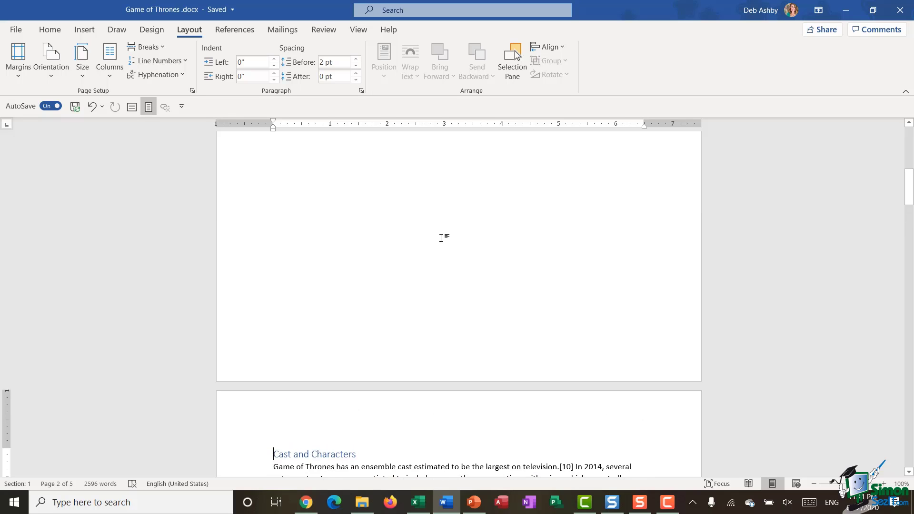
pyautogui.scroll(2, 442, 238)
pyautogui.scroll(-2, 376, 285)
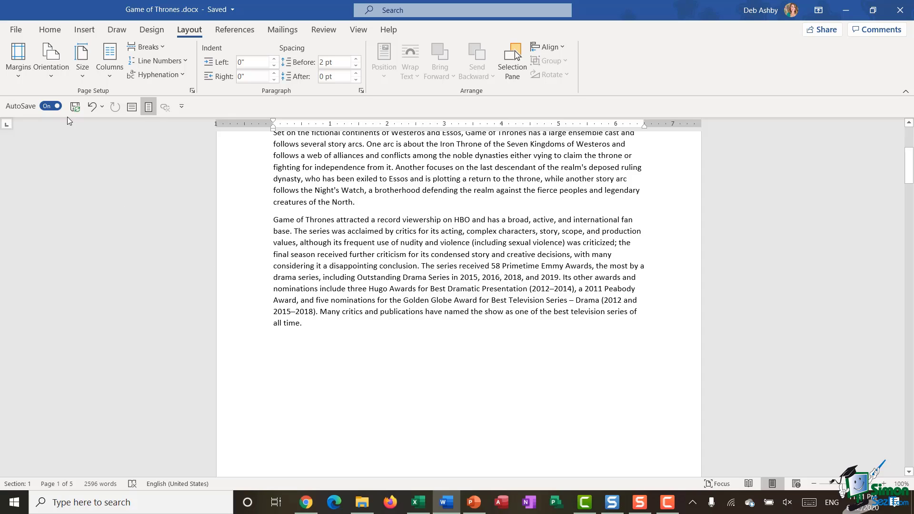
# Turn on Show/Hide ¶ on the Home tab to reveal the page break mark.
pyautogui.click(50, 29)
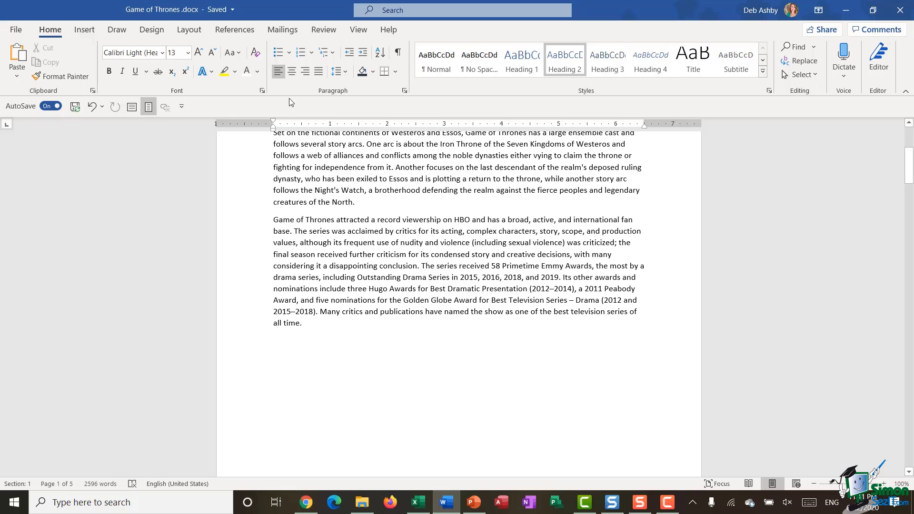
pyautogui.click(398, 54)
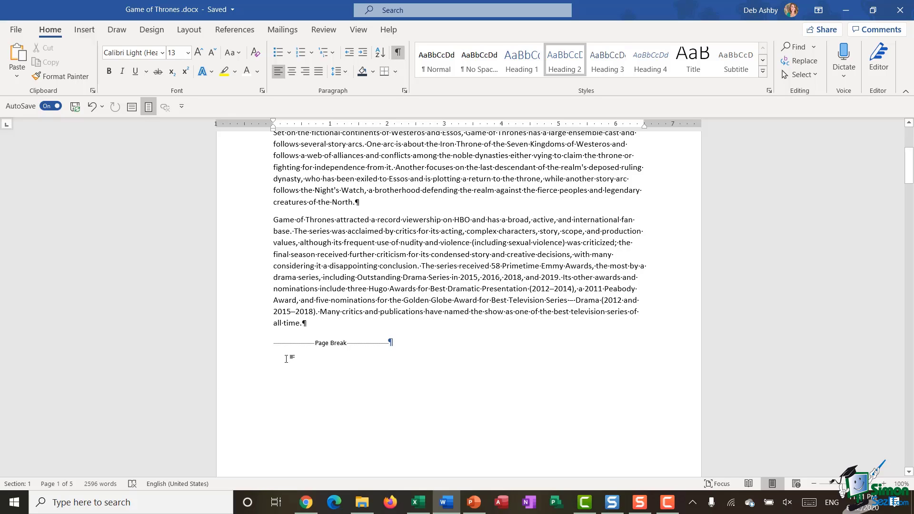
pyautogui.scroll(-5, 547, 321)
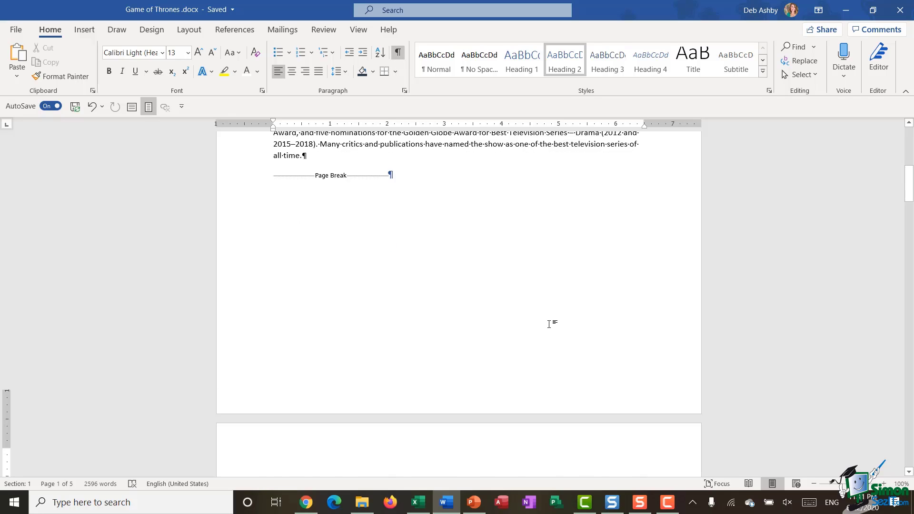
pyautogui.scroll(5, 417, 248)
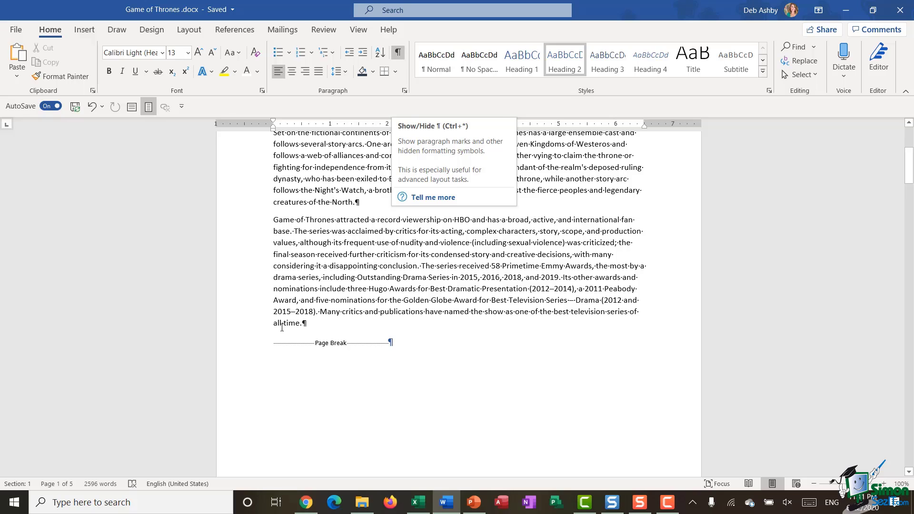
# Delete the page break, hide formatting marks, and re-insert the break before Cast and Characters.
pyautogui.click(250, 351)
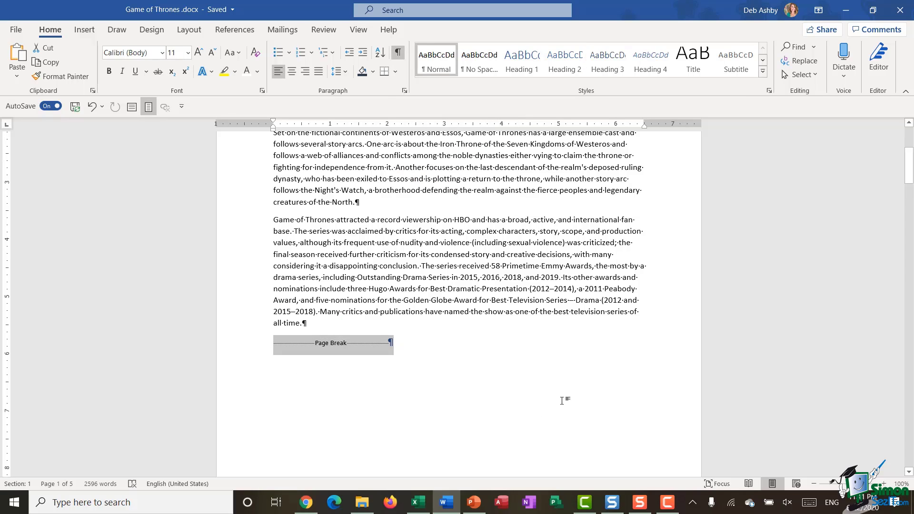
pyautogui.press('Delete')
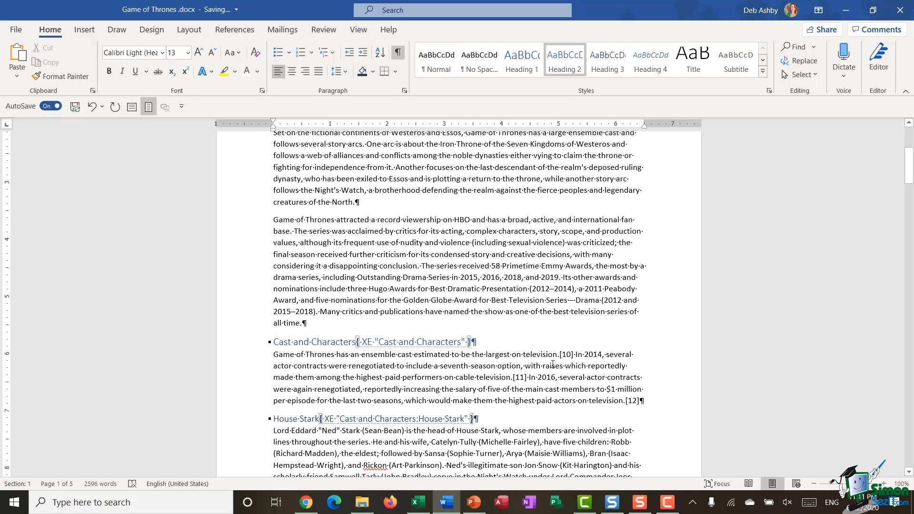
pyautogui.click(398, 52)
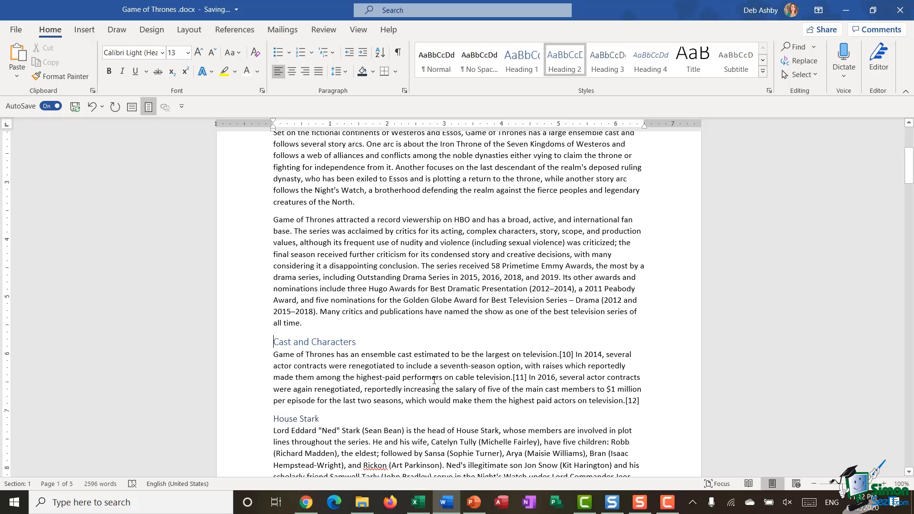
pyautogui.hotkey('ctrl', 'Return')
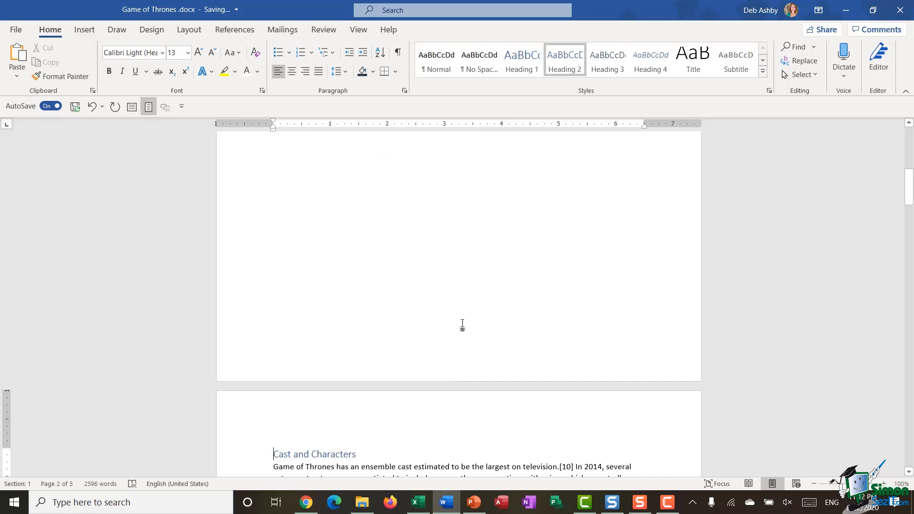
pyautogui.scroll(5, 461, 327)
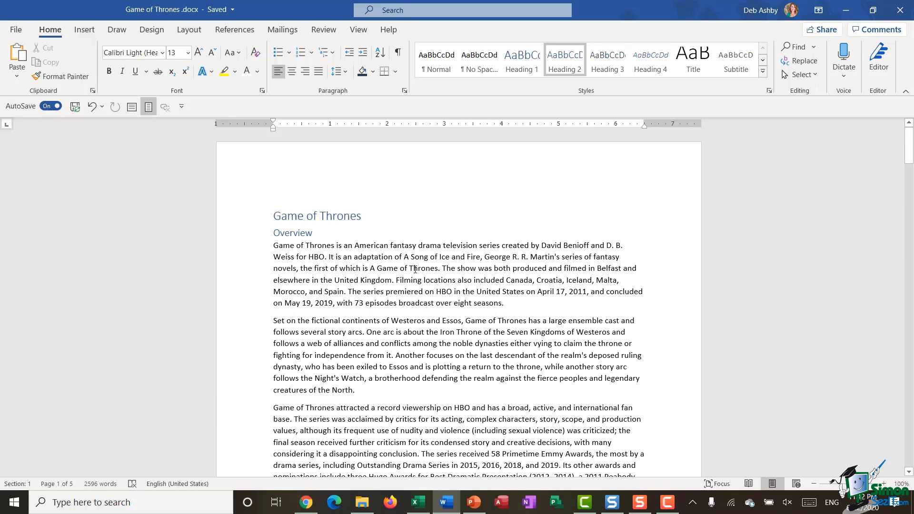
# Open and dismiss the Layout Breaks list, then put the cursor at the Game of Thrones title's start.
pyautogui.click(190, 31)
pyautogui.click(168, 48)
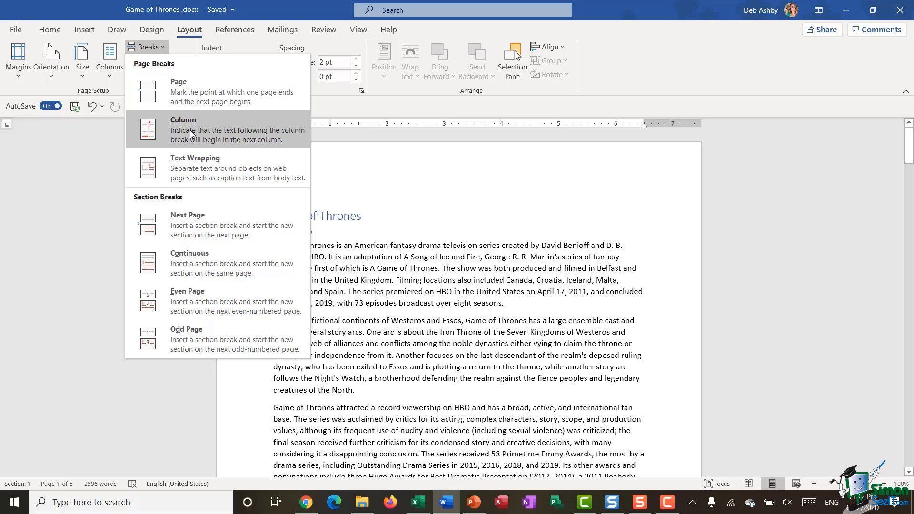
pyautogui.click(270, 249)
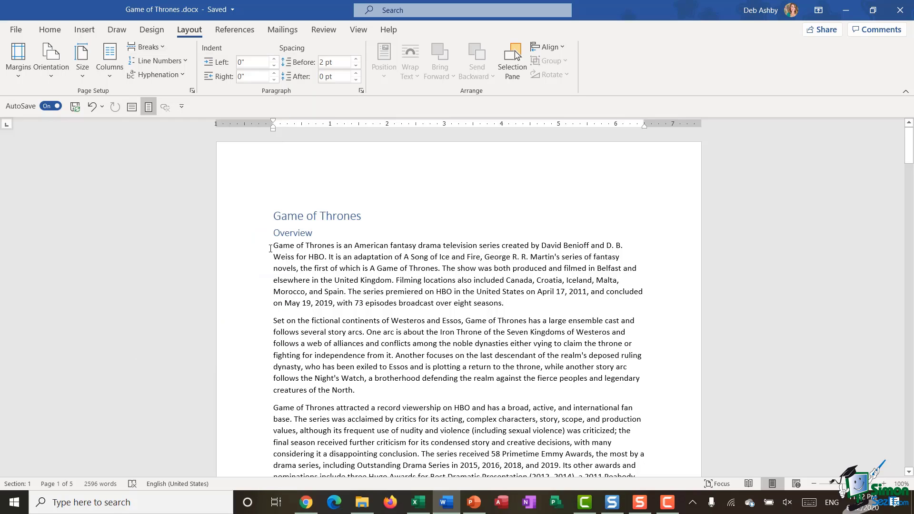
pyautogui.click(275, 216)
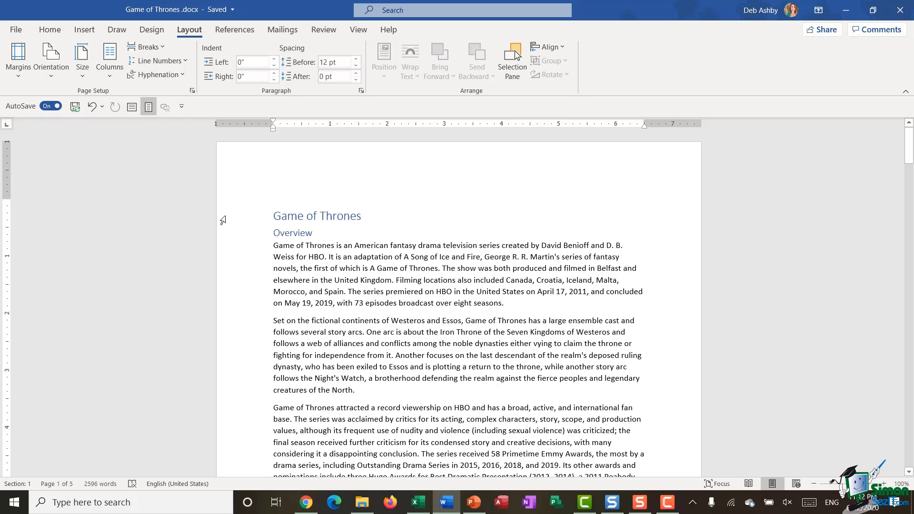
# Reflow the document into two columns and put the cursor after [15] in the right column.
pyautogui.click(112, 76)
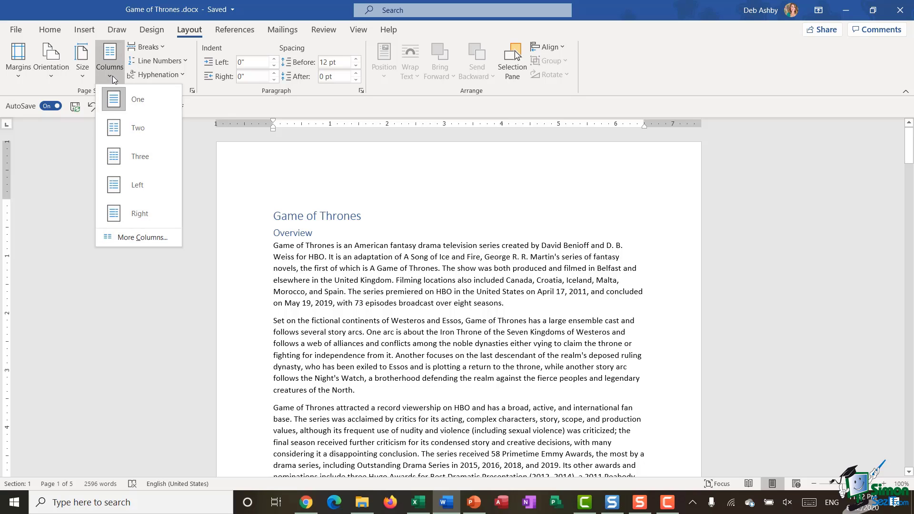
pyautogui.click(135, 129)
pyautogui.scroll(-20, 584, 343)
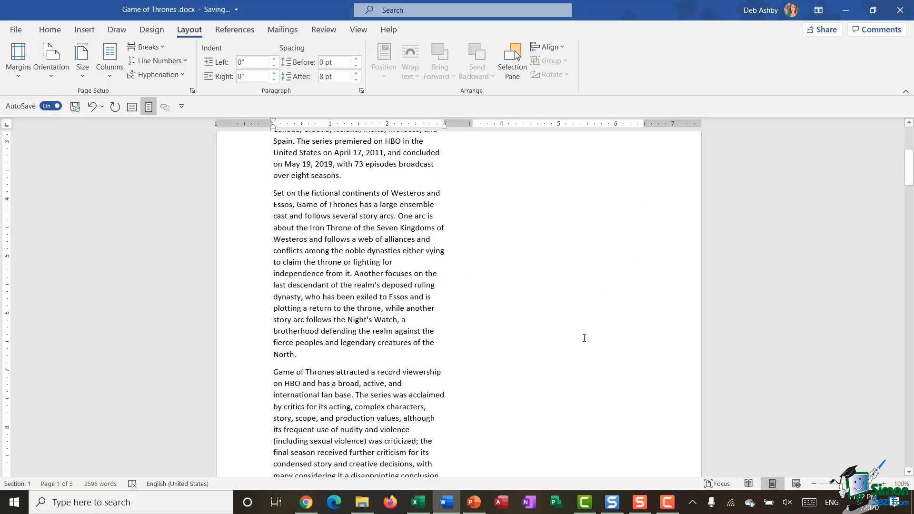
pyautogui.scroll(1, 583, 328)
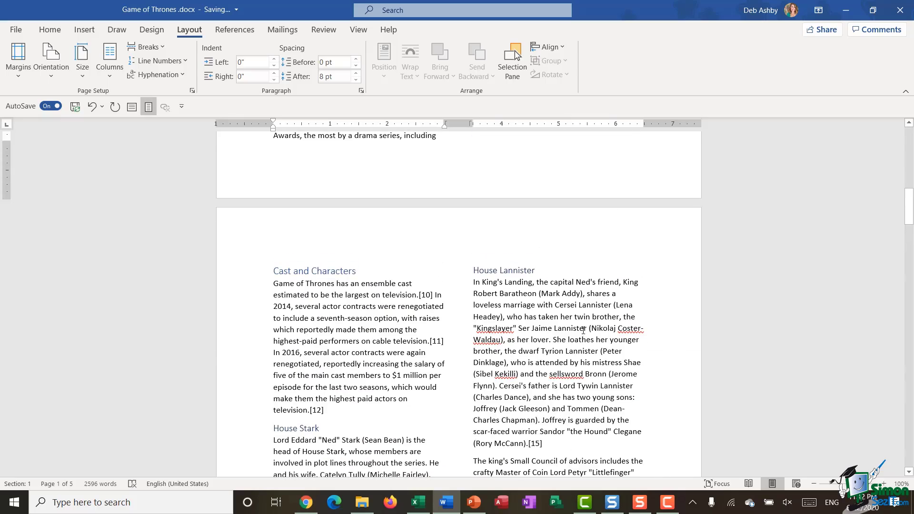
pyautogui.scroll(-6, 555, 310)
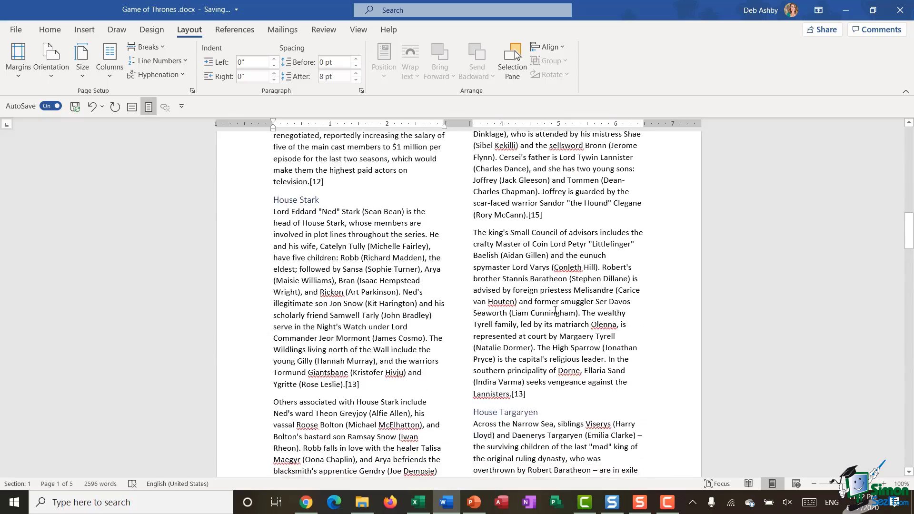
pyautogui.scroll(5, 555, 310)
pyautogui.scroll(-2, 552, 311)
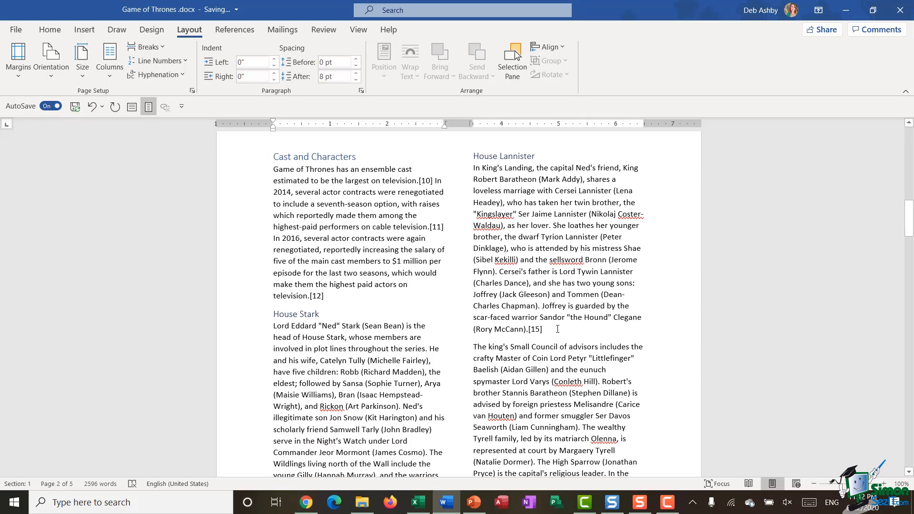
pyautogui.click(553, 329)
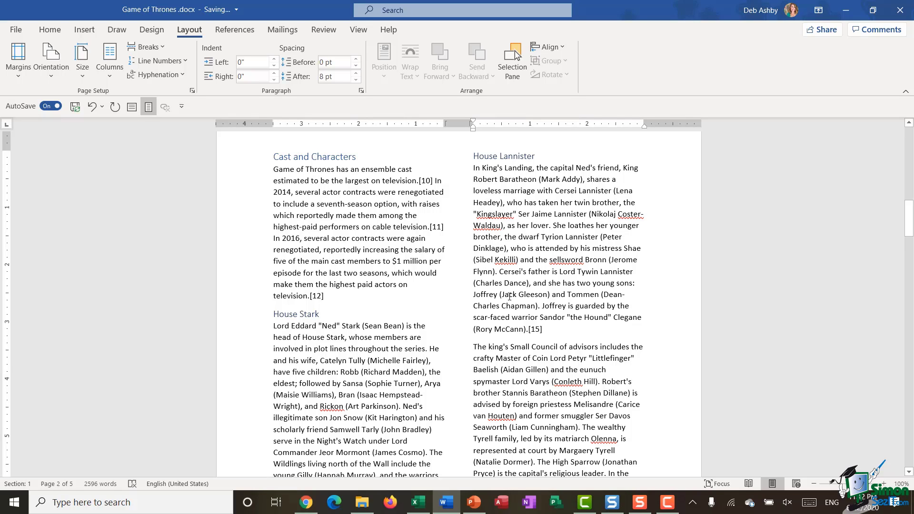
# Insert a column break after the House Lannister text.
pyautogui.click(159, 47)
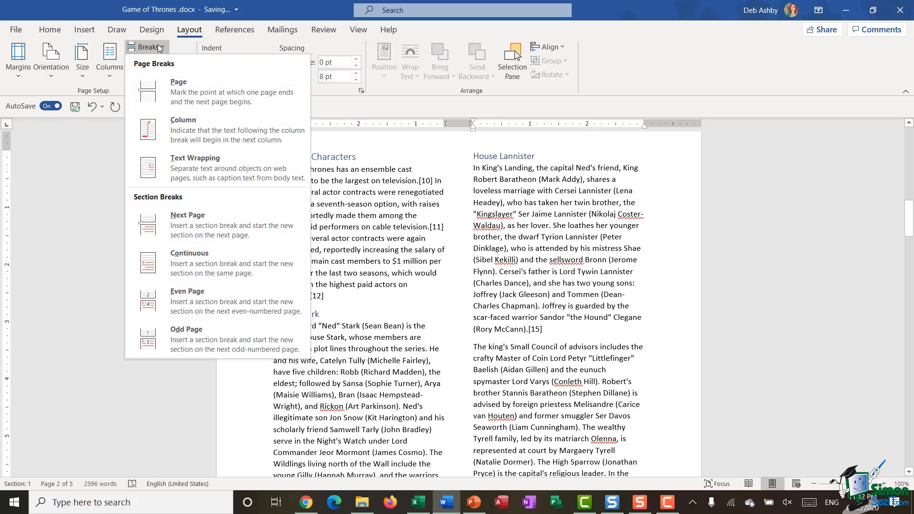
pyautogui.click(185, 130)
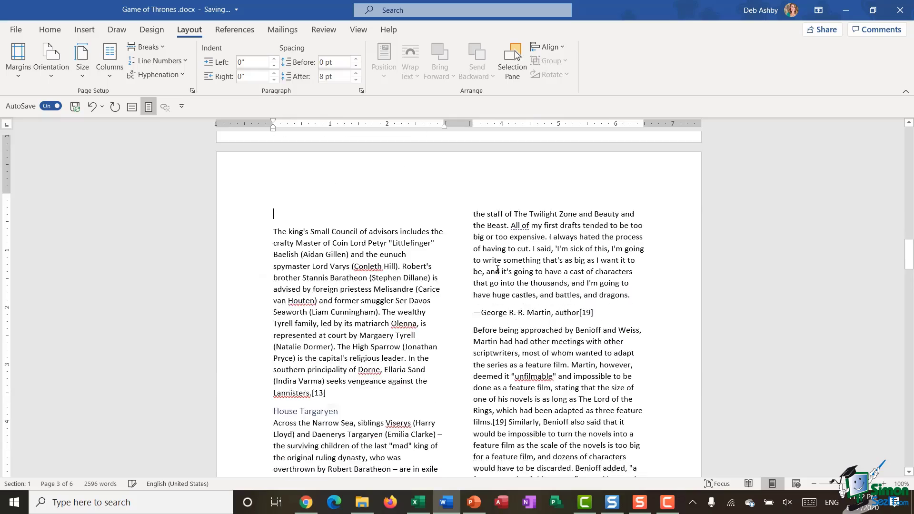
pyautogui.scroll(10, 505, 275)
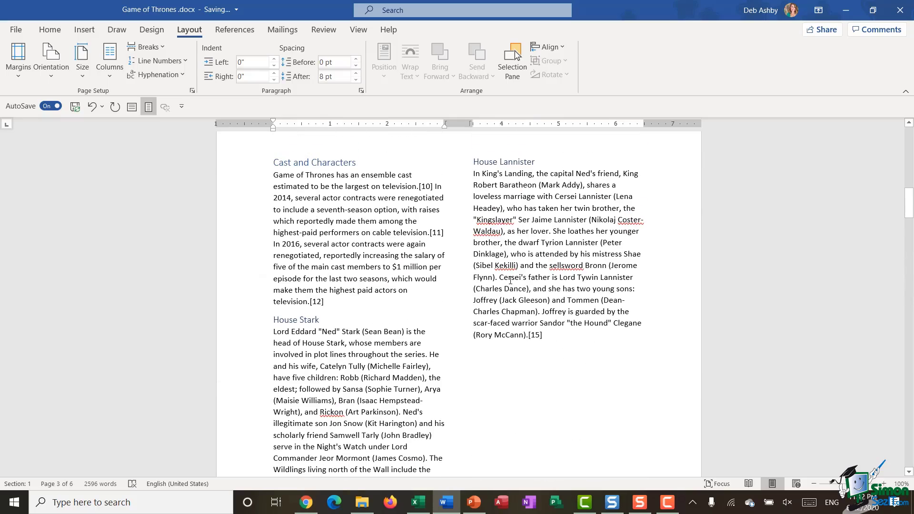
# Show formatting marks, then undo the column break and the two-column layout.
pyautogui.click(50, 30)
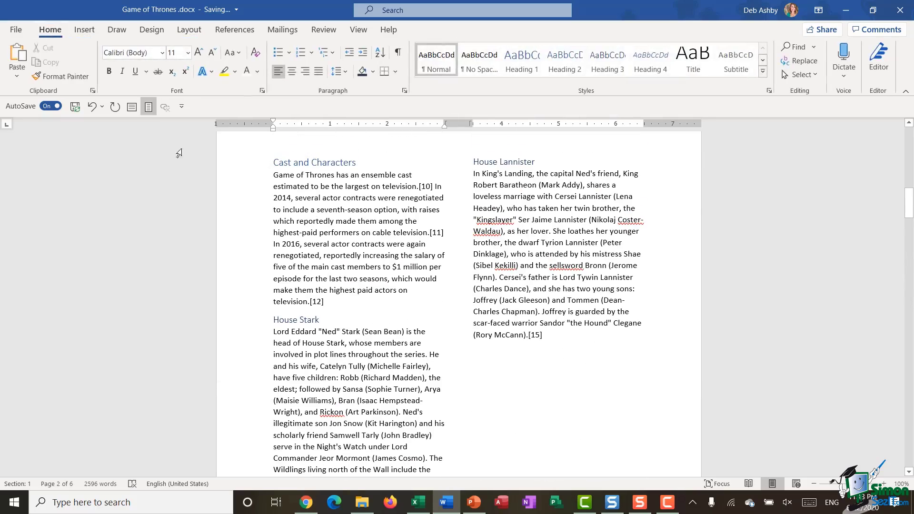
pyautogui.click(397, 52)
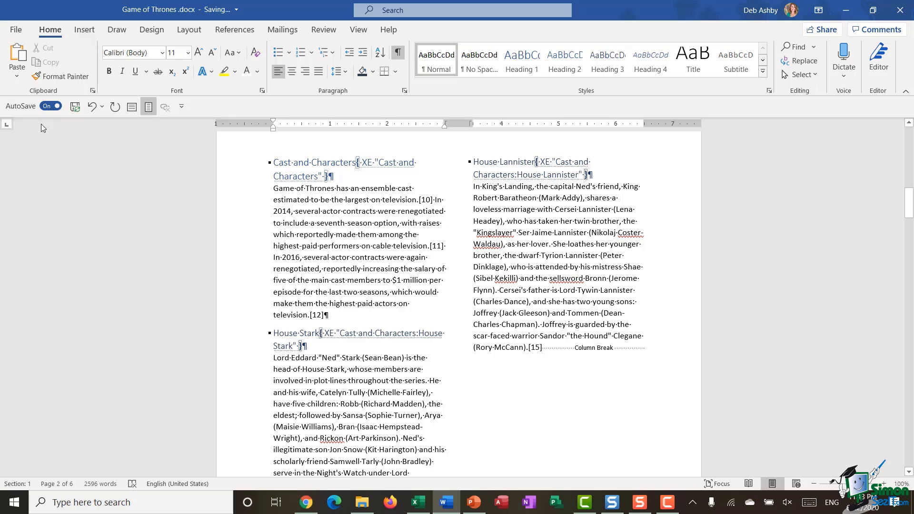
pyautogui.click(91, 107)
pyautogui.click(91, 108)
pyautogui.click(91, 108)
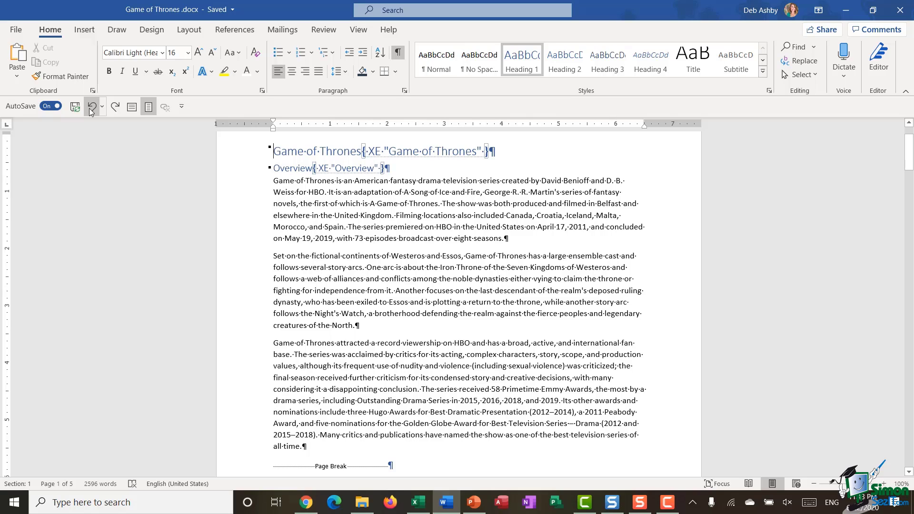
# Hide the formatting marks, then view the Breaks list without inserting a break.
pyautogui.click(398, 52)
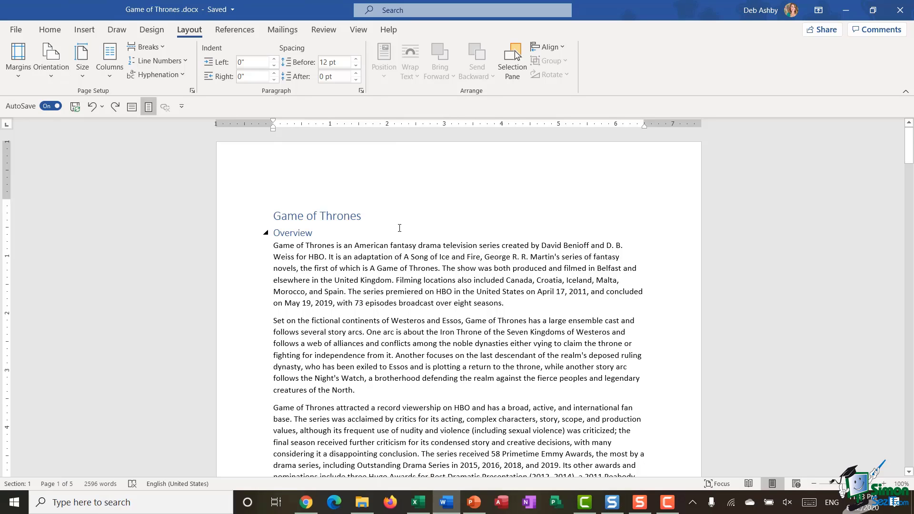
pyautogui.click(159, 49)
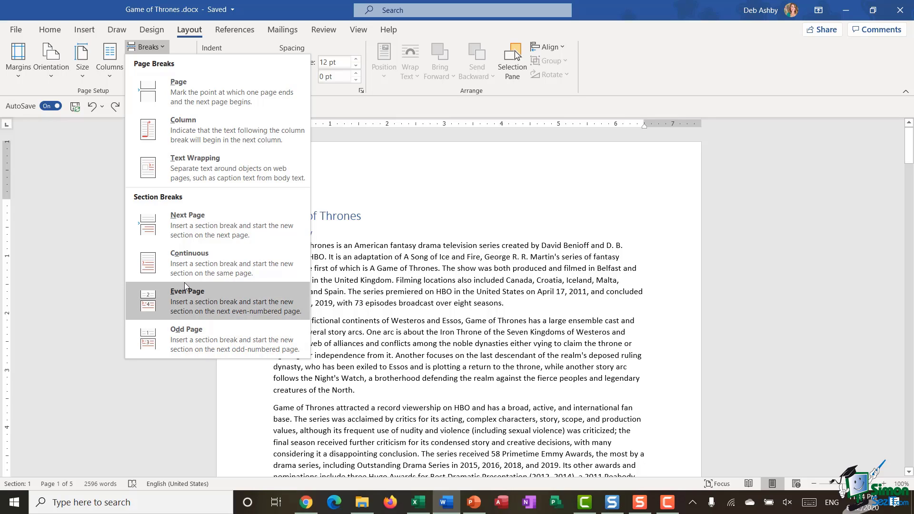
pyautogui.click(475, 244)
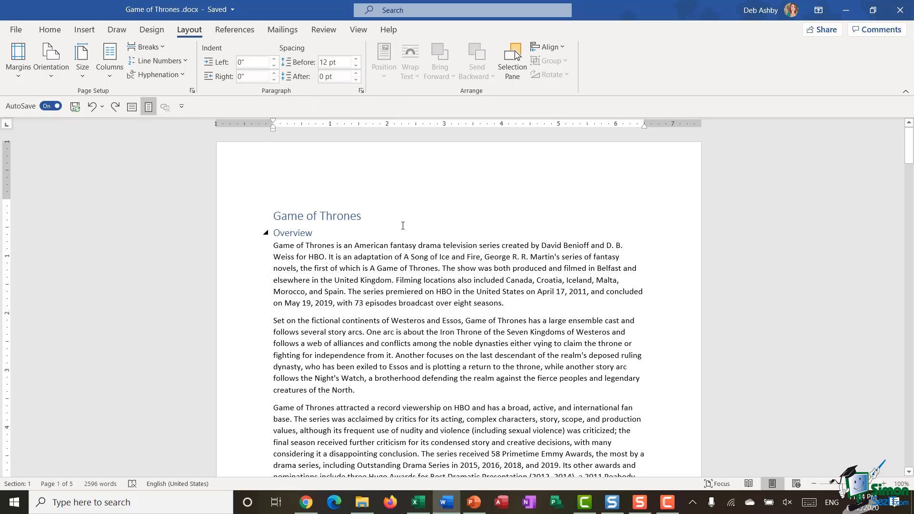
# Scroll through the document to put the cursor at the 'hundred pages' paragraph atop page 3.
pyautogui.click(406, 227)
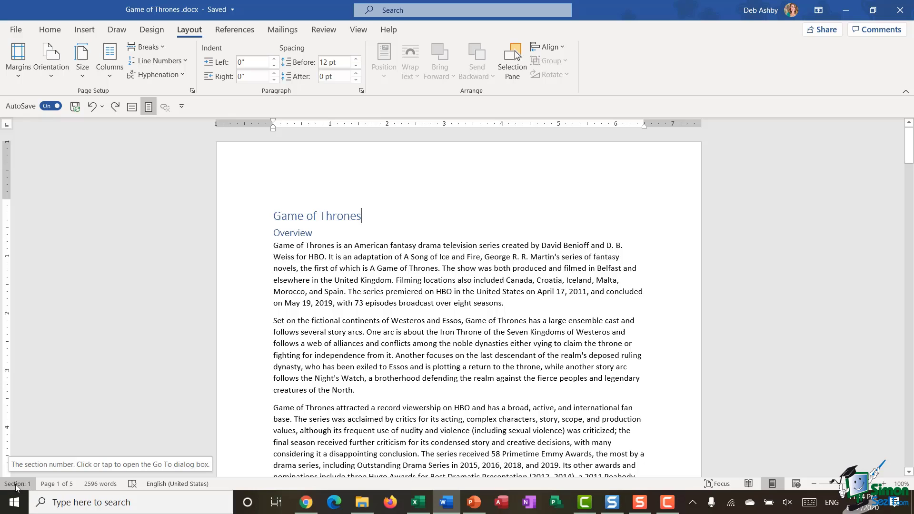
pyautogui.scroll(-20, 481, 287)
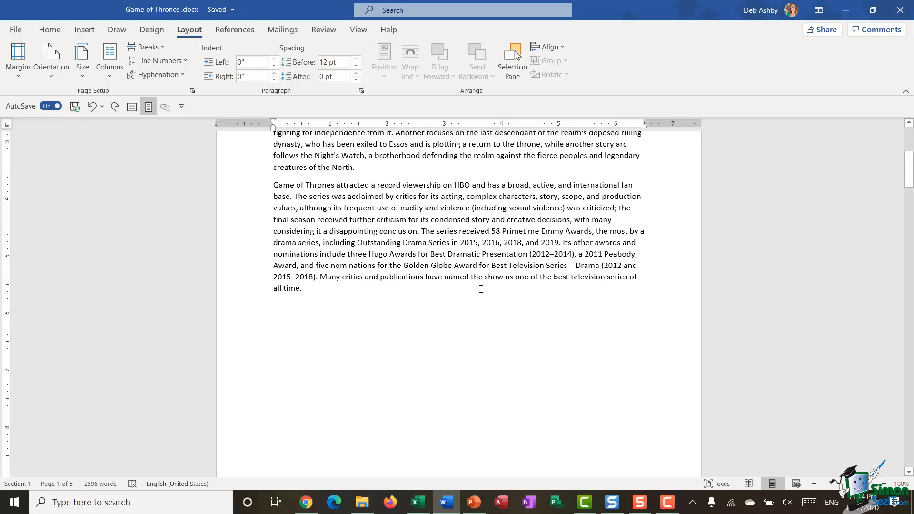
pyautogui.click(354, 317)
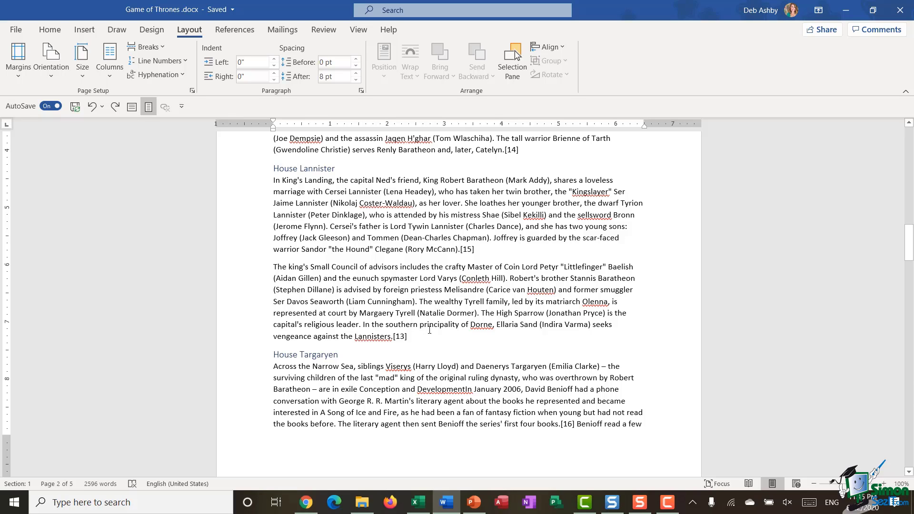
pyautogui.scroll(20, 471, 298)
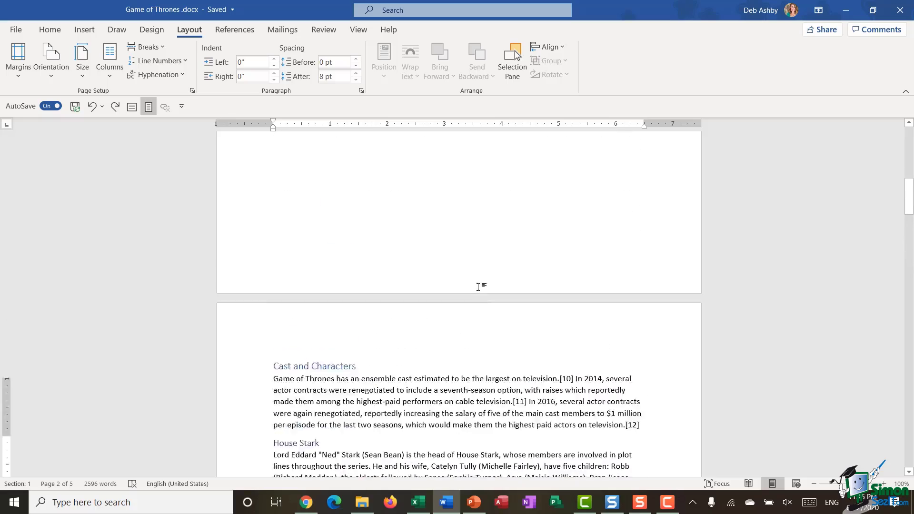
pyautogui.scroll(-20, 479, 287)
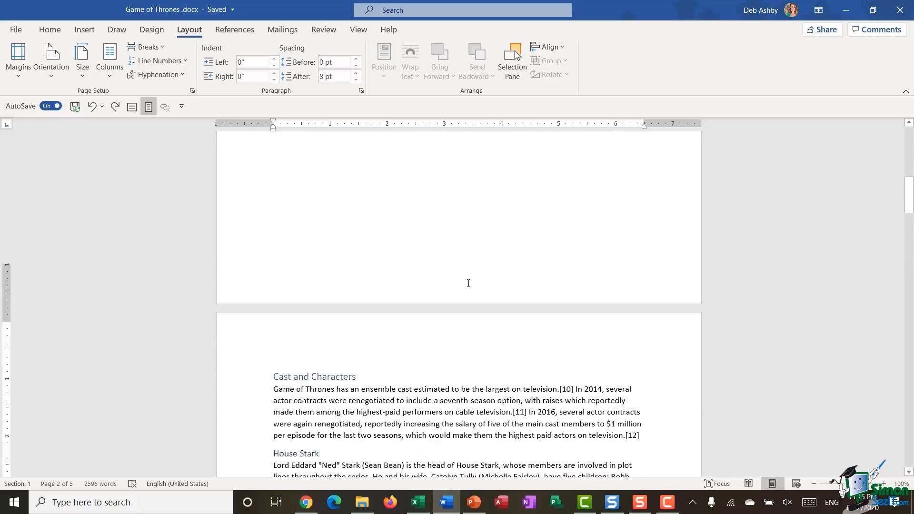
pyautogui.scroll(-9, 469, 284)
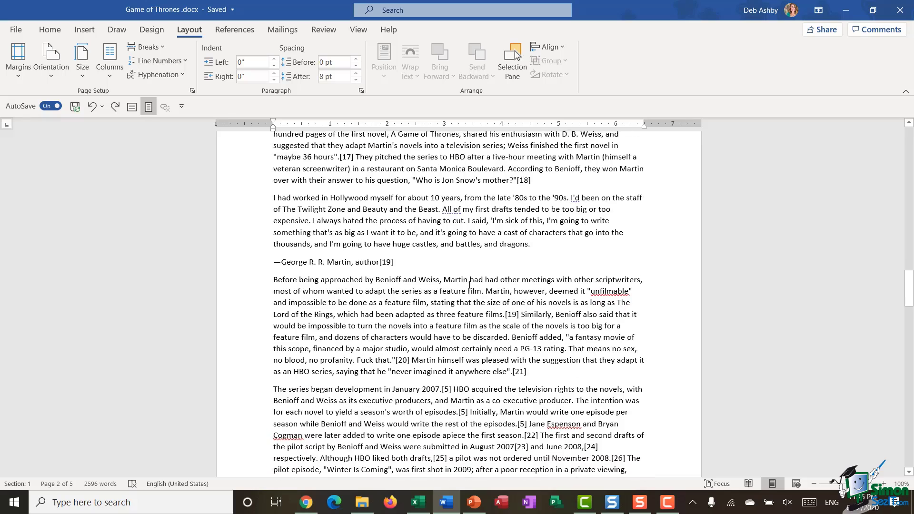
pyautogui.scroll(4, 270, 251)
pyautogui.click(274, 249)
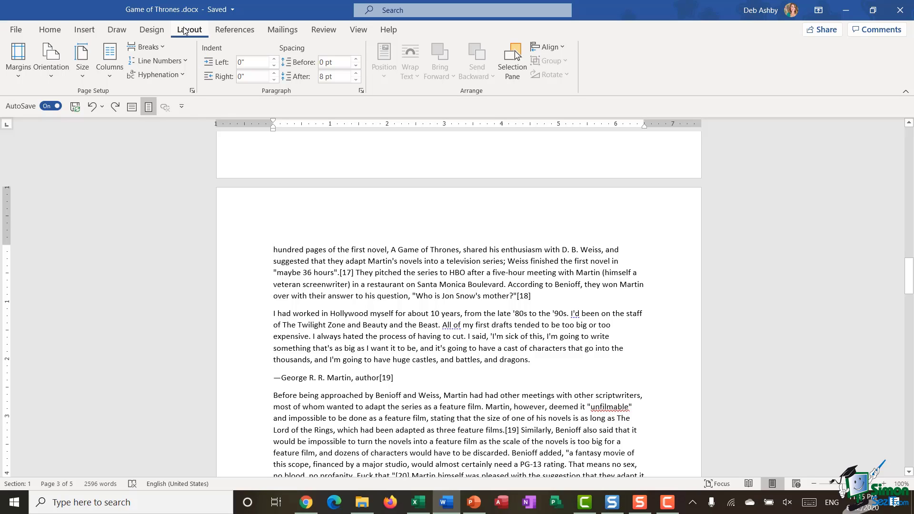
# Switch the pages to landscape, review them, then undo back to portrait.
pyautogui.click(58, 70)
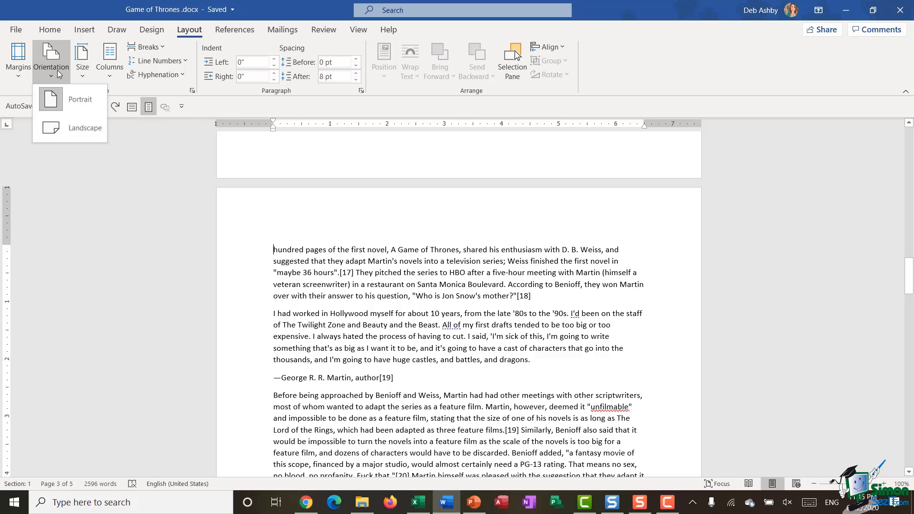
pyautogui.click(68, 129)
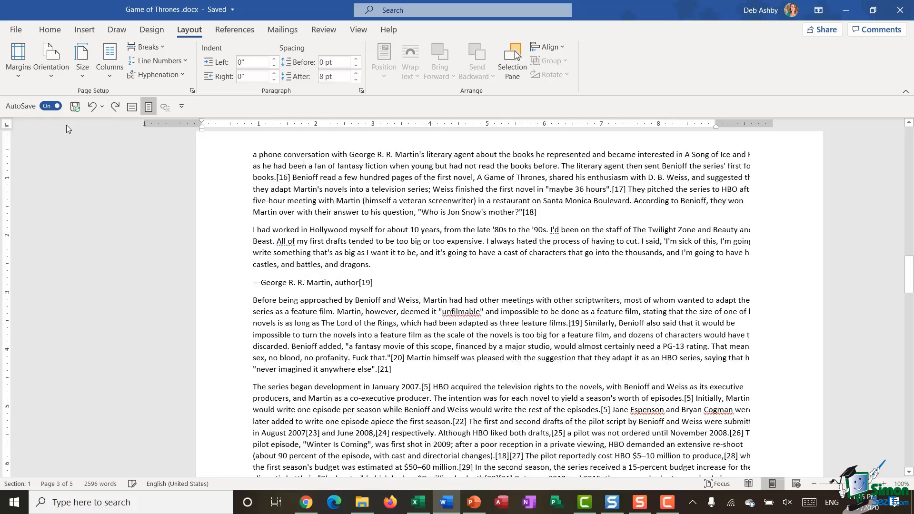
pyautogui.scroll(20, 634, 376)
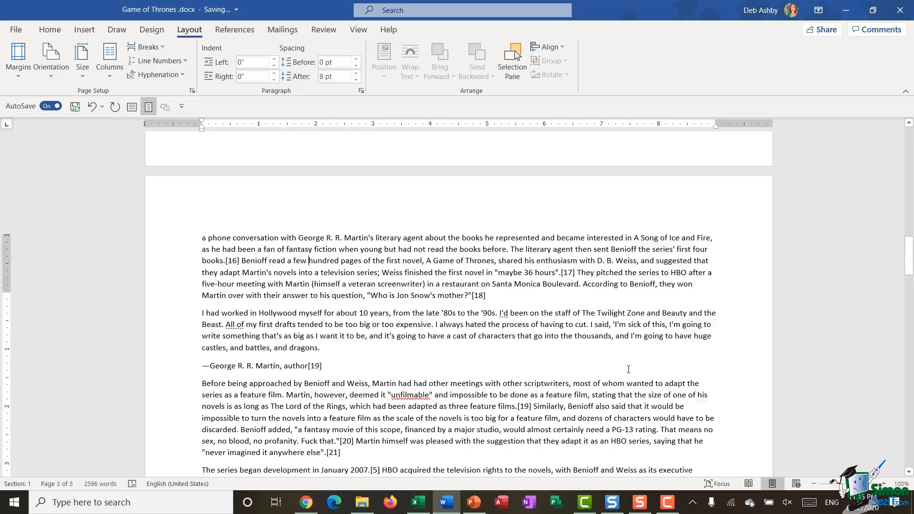
pyautogui.scroll(5, 627, 369)
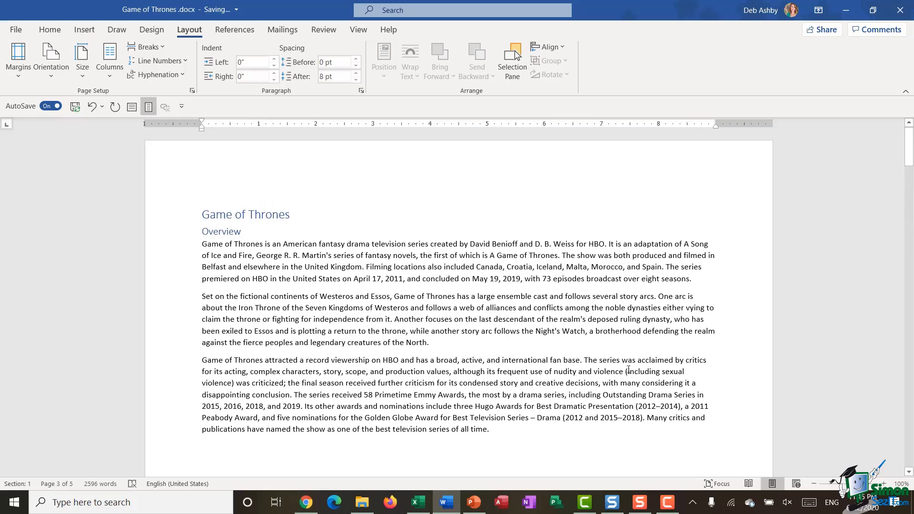
pyautogui.scroll(-5, 621, 358)
pyautogui.scroll(-10, 620, 357)
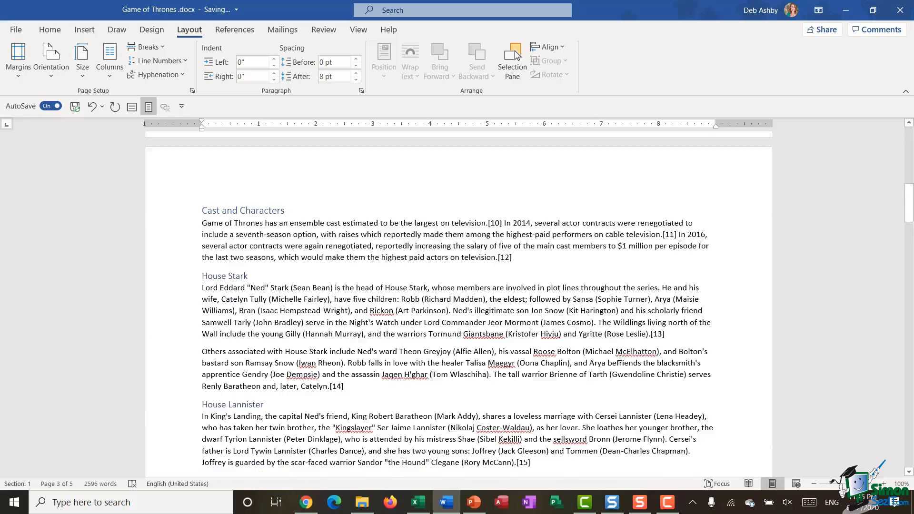
pyautogui.click(92, 109)
# Bring up the list of page and section break types.
pyautogui.scroll(5, 453, 291)
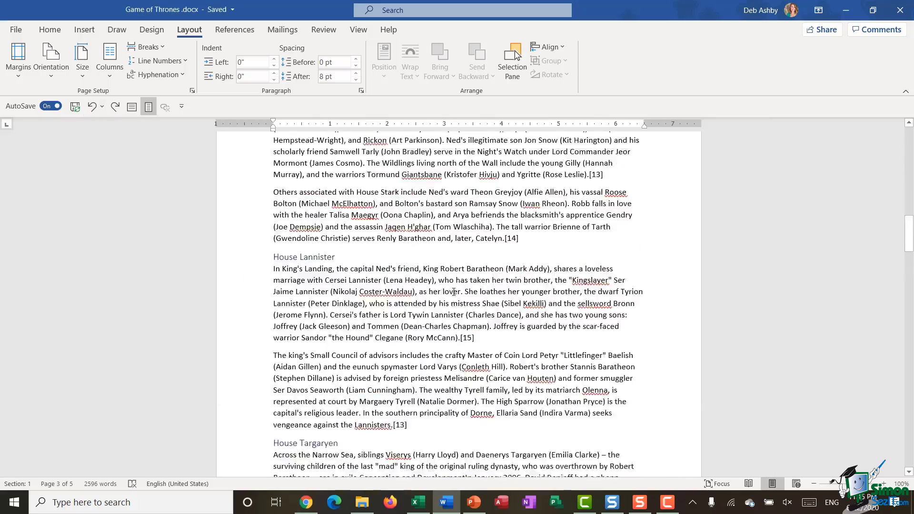
pyautogui.scroll(-15, 454, 291)
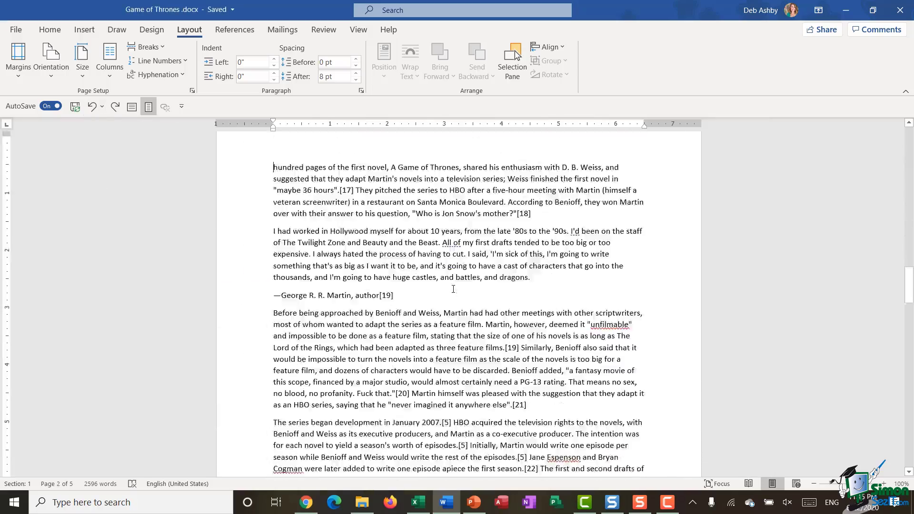
pyautogui.scroll(-5, 453, 289)
pyautogui.scroll(10, 454, 289)
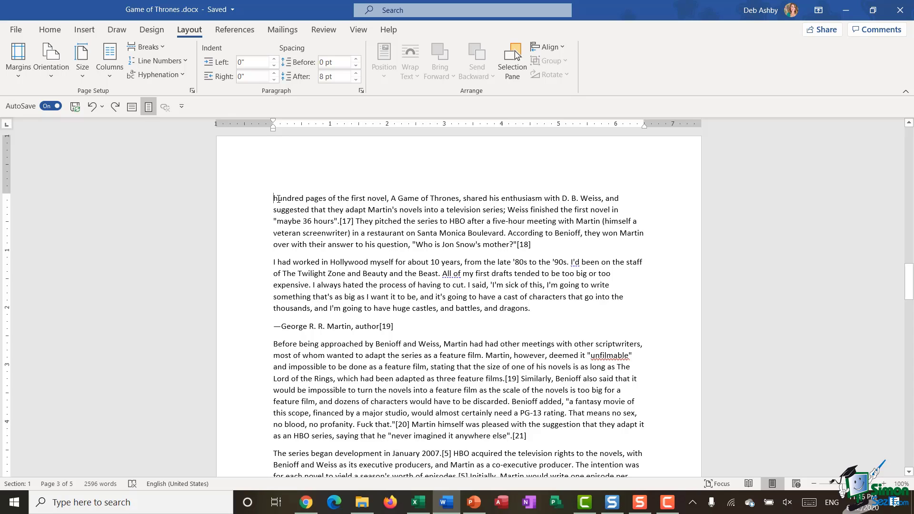
pyautogui.click(156, 45)
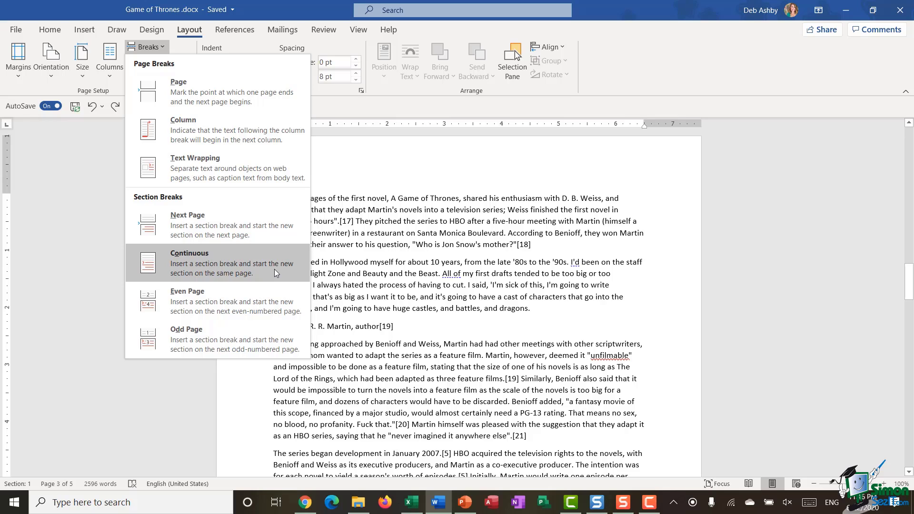
# Insert a continuous section break at page 3's start, then put the cursor after the plot armor text.
pyautogui.click(257, 264)
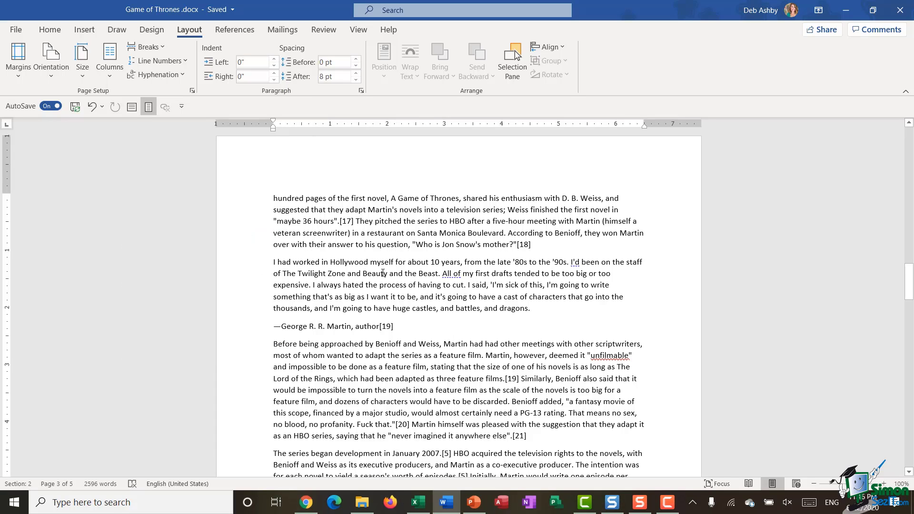
pyautogui.click(396, 308)
pyautogui.scroll(15, 437, 251)
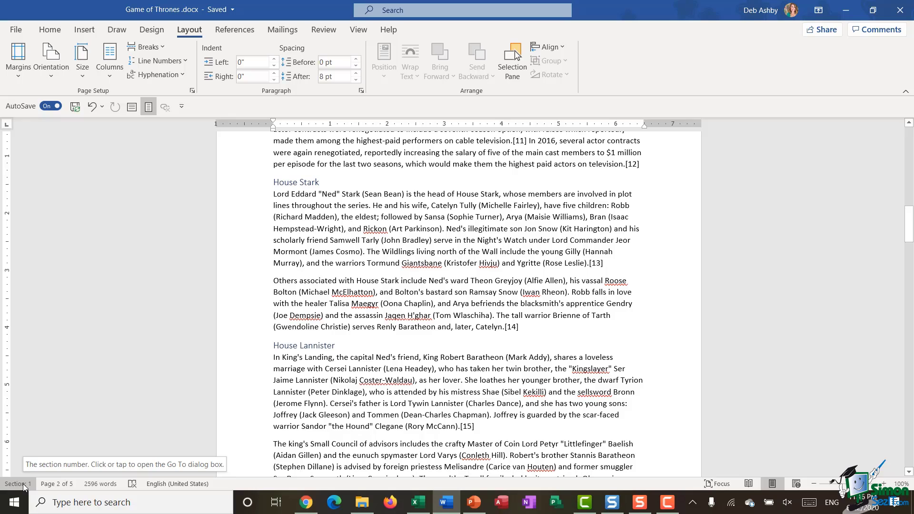
pyautogui.scroll(-9, 523, 257)
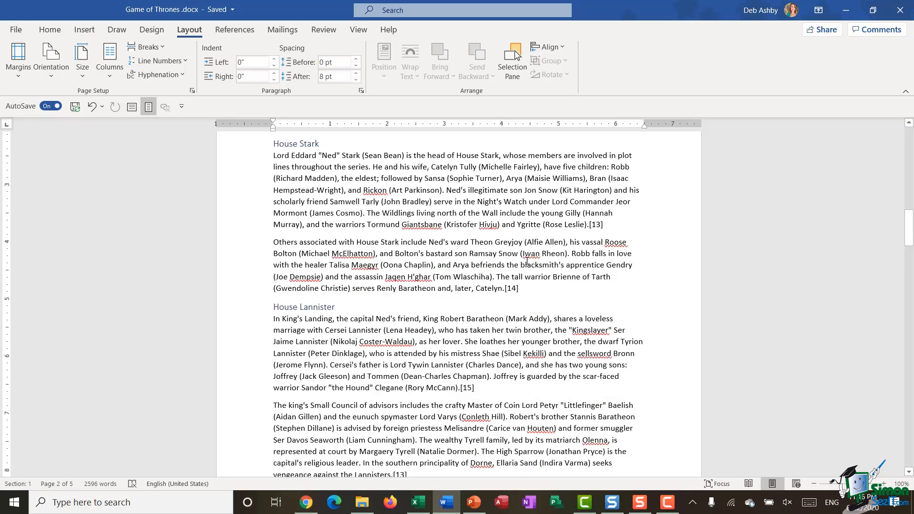
pyautogui.scroll(-5, 523, 258)
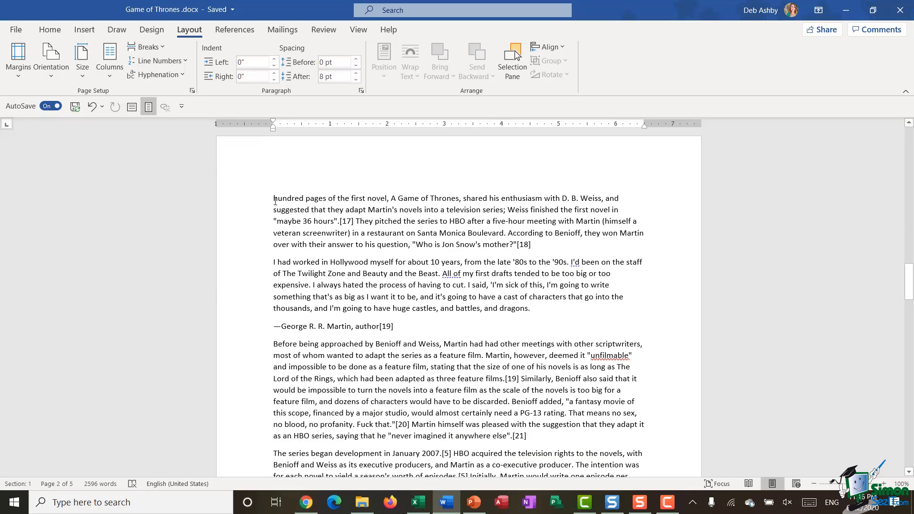
pyautogui.scroll(-10, 272, 199)
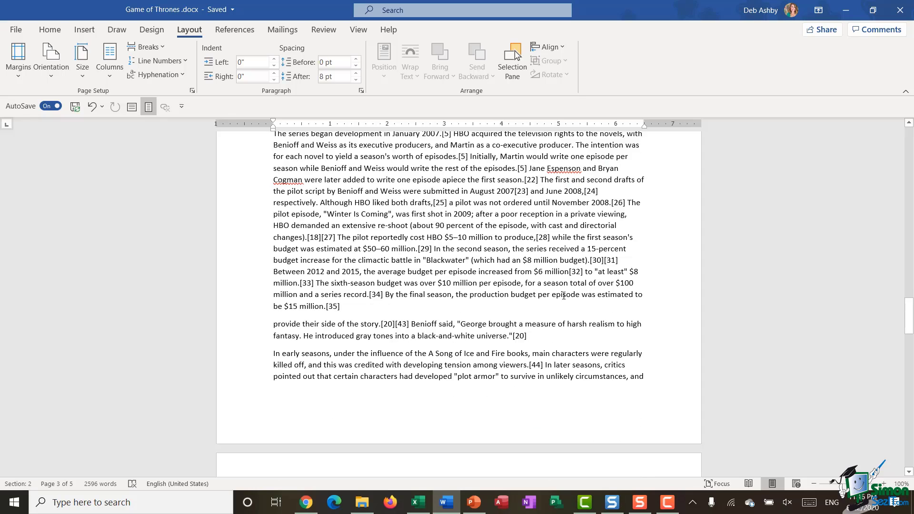
pyautogui.click(650, 297)
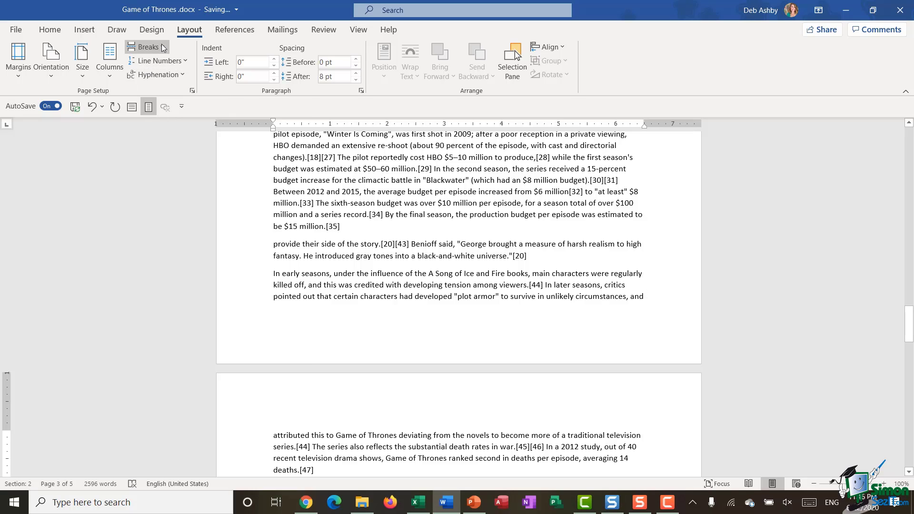
pyautogui.click(145, 47)
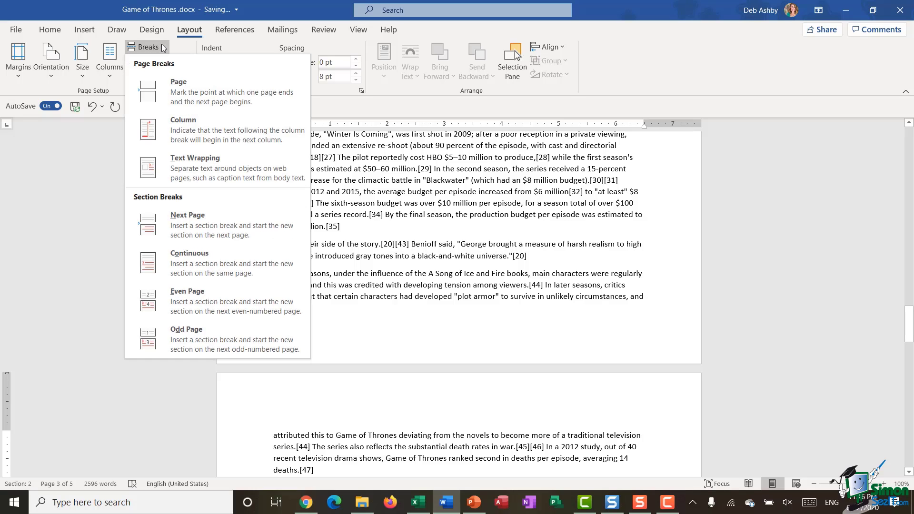
pyautogui.click(170, 258)
pyautogui.scroll(-3, 459, 332)
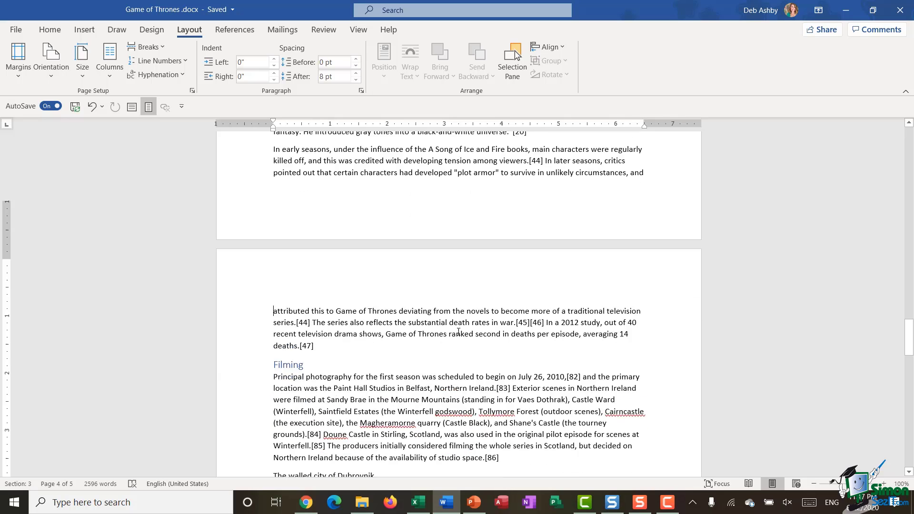
pyautogui.scroll(-1, 459, 331)
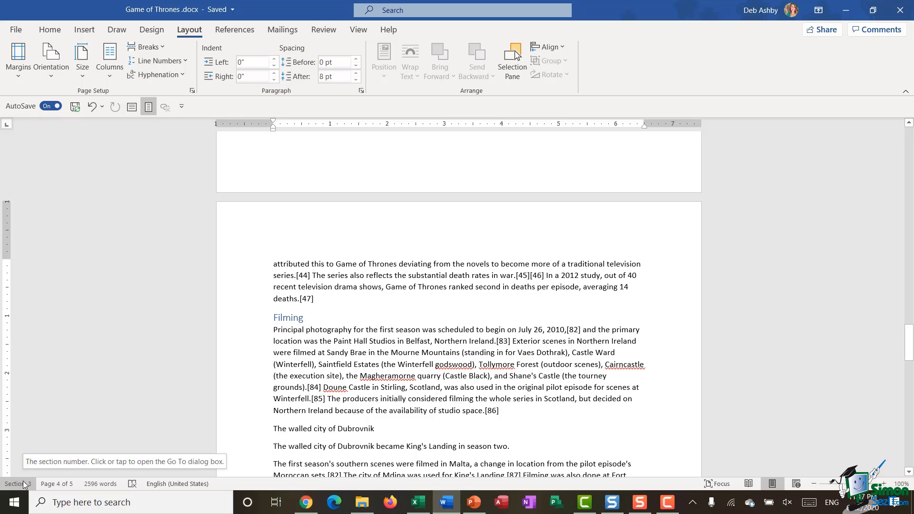
pyautogui.scroll(2, 468, 336)
pyautogui.scroll(4, 468, 336)
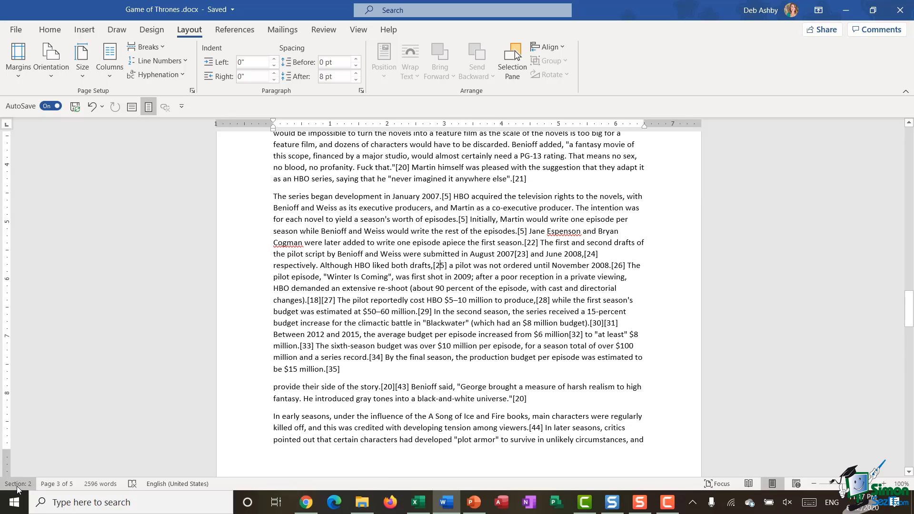
pyautogui.scroll(5, 491, 310)
pyautogui.scroll(8, 491, 310)
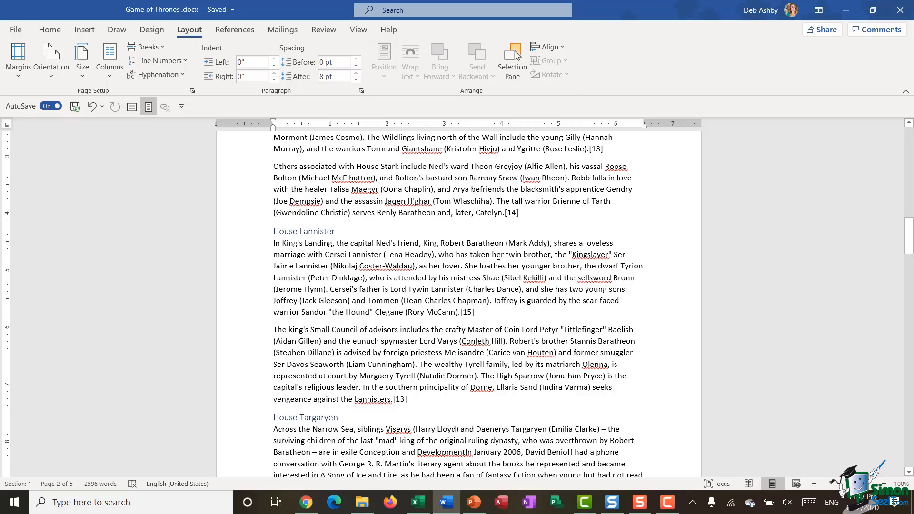
pyautogui.scroll(-15, 494, 269)
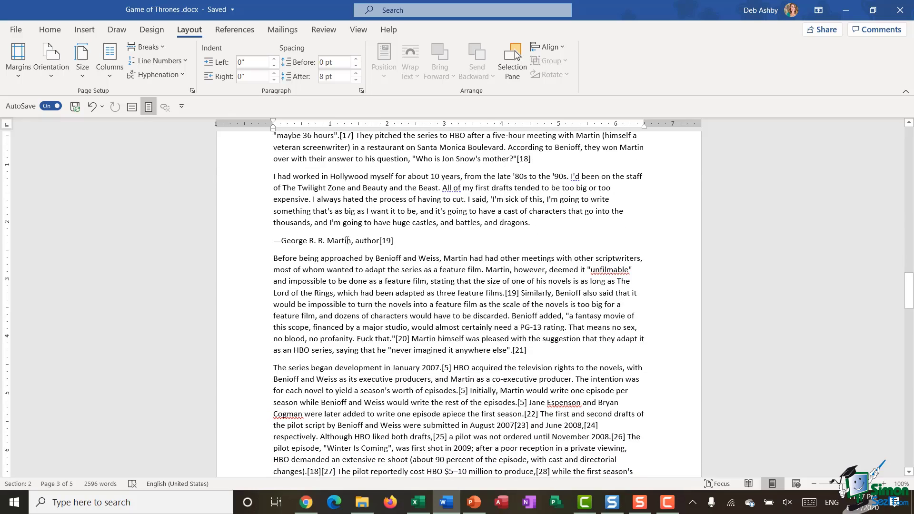
# Turn the pages to landscape, then undo three times to restore portrait pages.
pyautogui.click(58, 70)
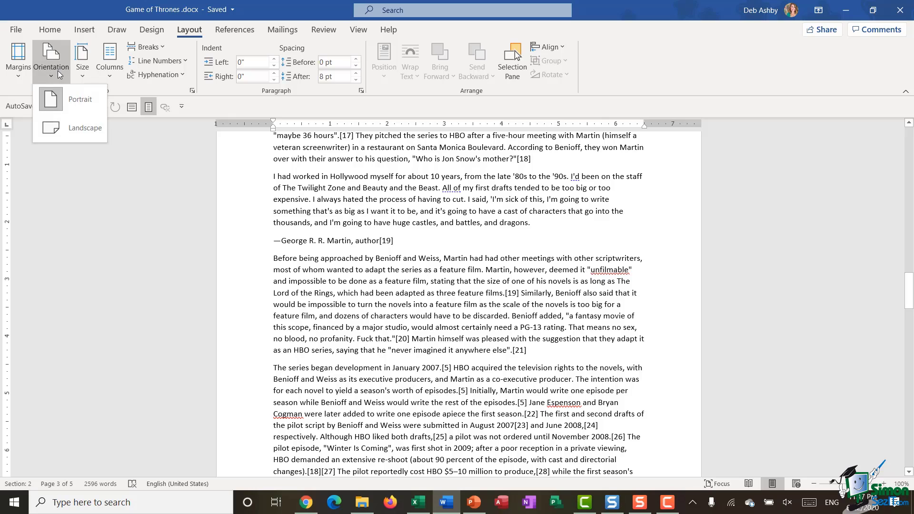
pyautogui.click(68, 127)
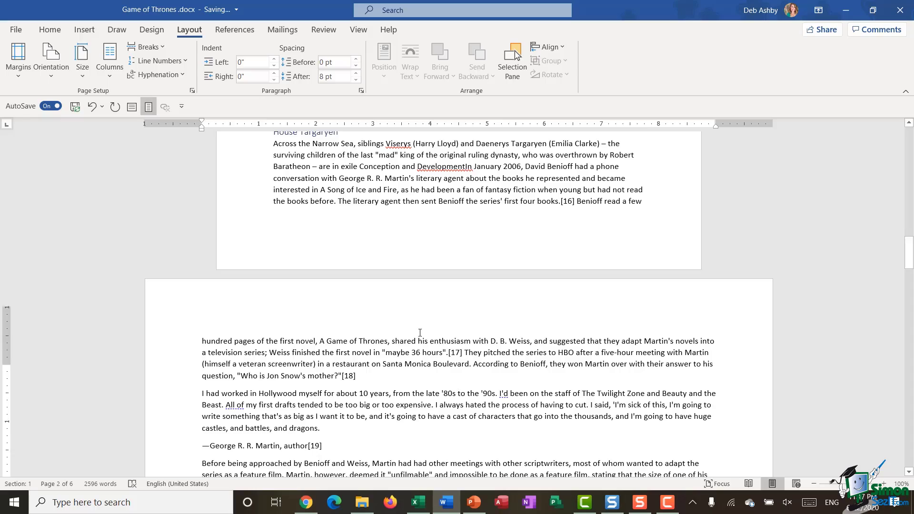
pyautogui.scroll(15, 420, 332)
pyautogui.scroll(8, 419, 333)
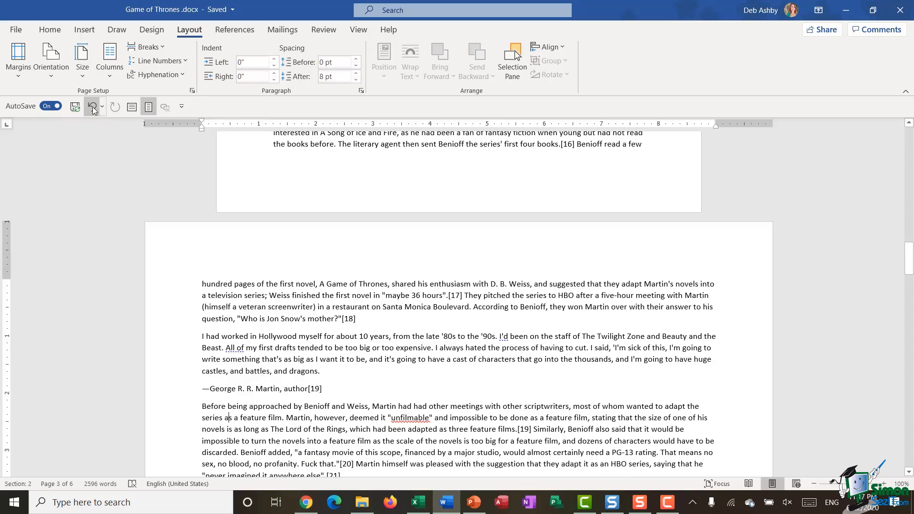
pyautogui.click(92, 108)
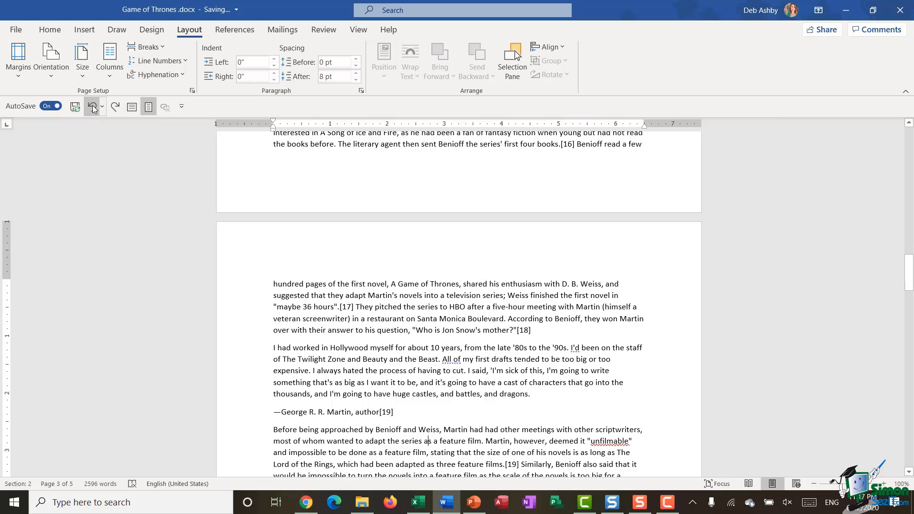
pyautogui.click(93, 107)
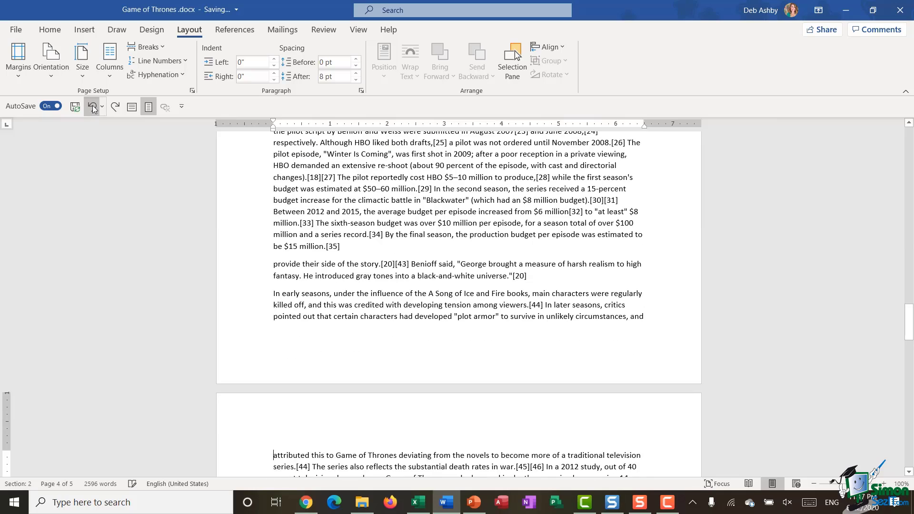
pyautogui.click(94, 109)
pyautogui.scroll(10, 511, 269)
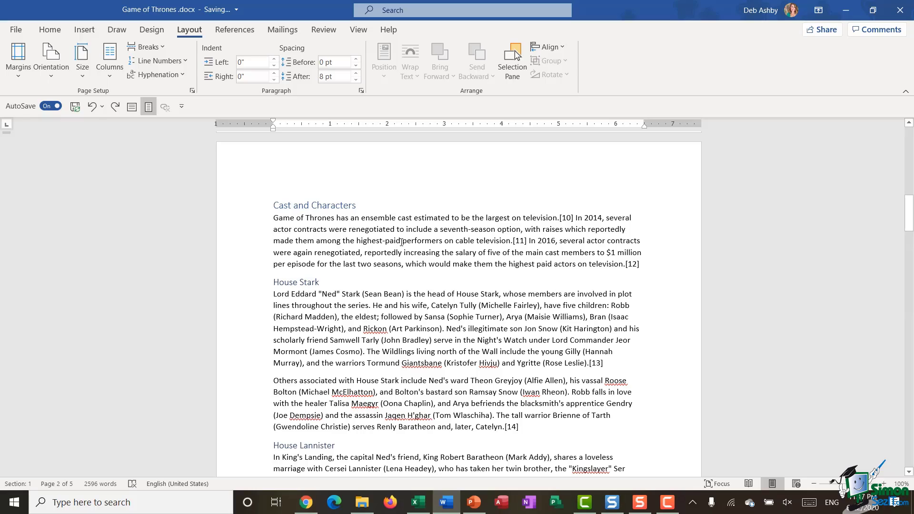
pyautogui.scroll(-10, 373, 227)
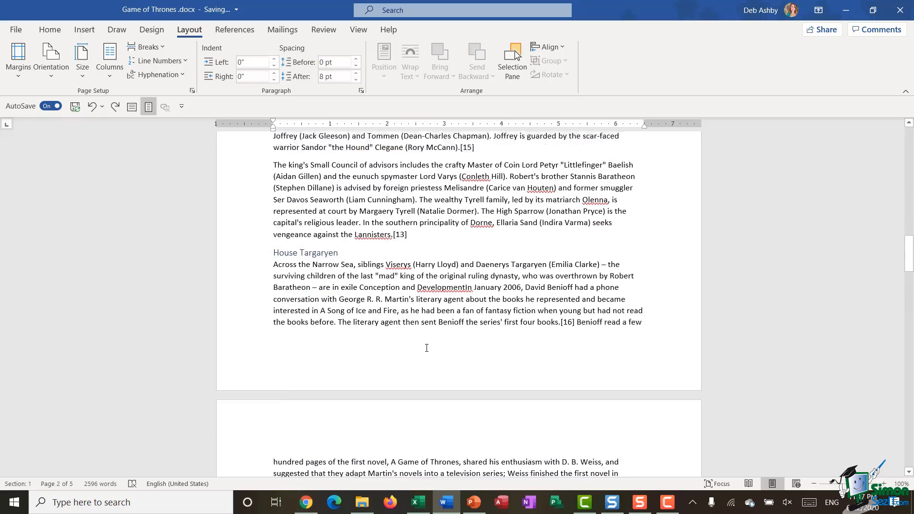
pyautogui.scroll(12, 427, 348)
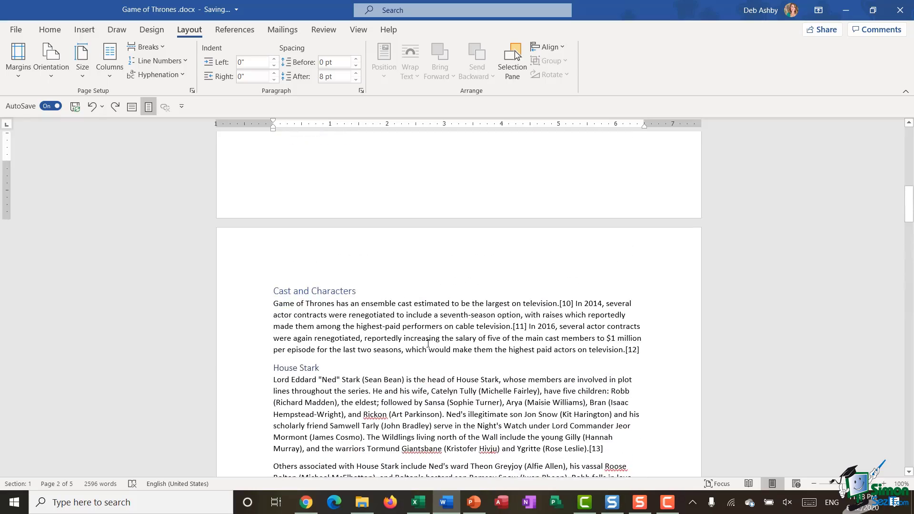
pyautogui.scroll(-2, 353, 294)
# Insert a continuous section break before the Cast and Characters heading.
pyautogui.click(275, 205)
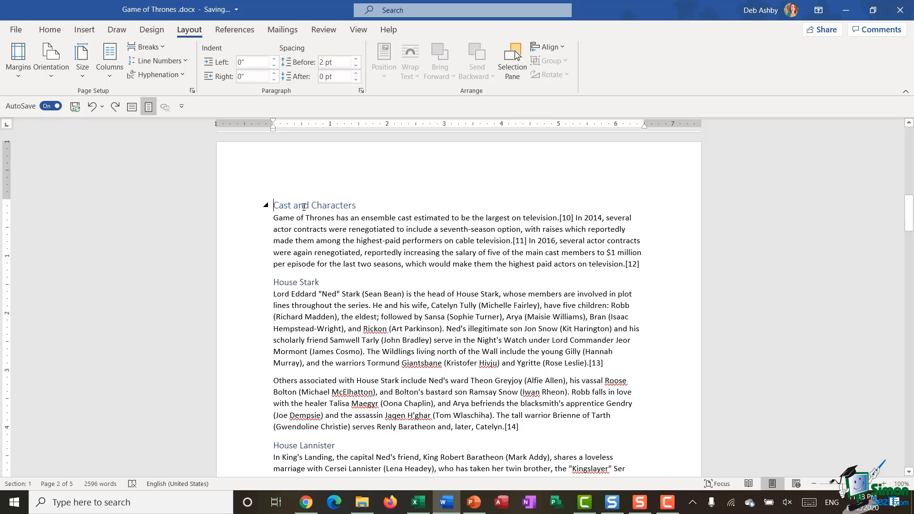
pyautogui.click(153, 48)
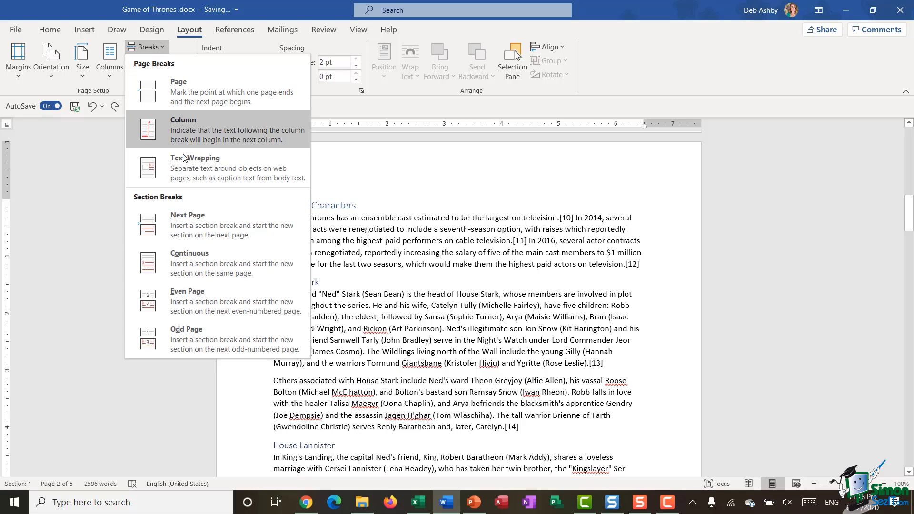
pyautogui.click(200, 269)
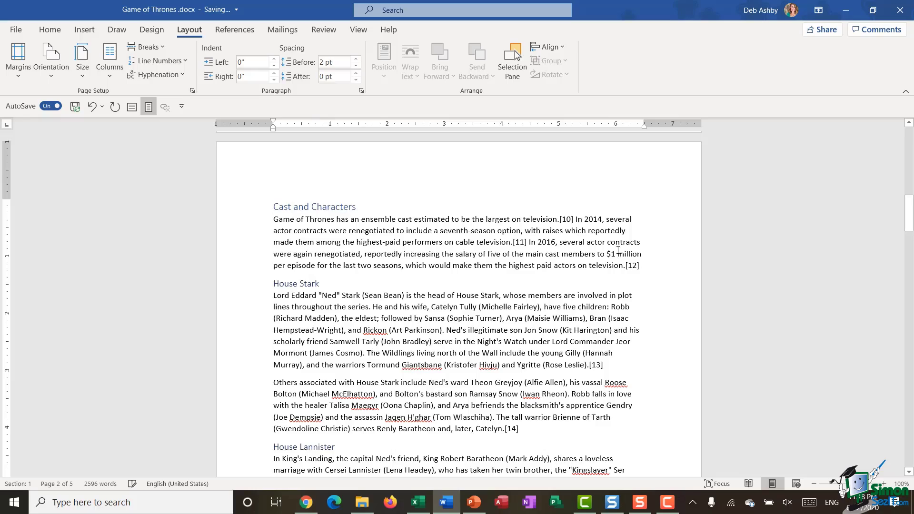
pyautogui.scroll(-5, 618, 250)
pyautogui.scroll(5, 618, 250)
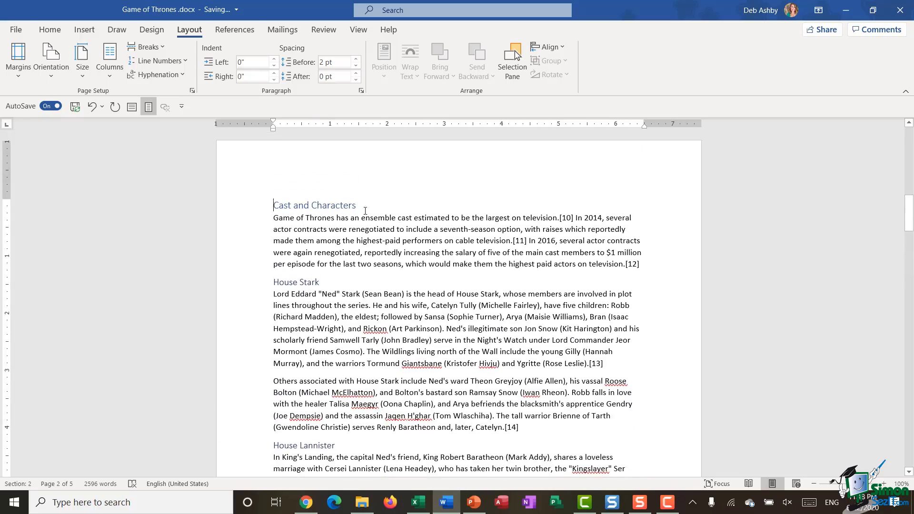
pyautogui.scroll(-6, 365, 211)
pyautogui.scroll(5, 468, 317)
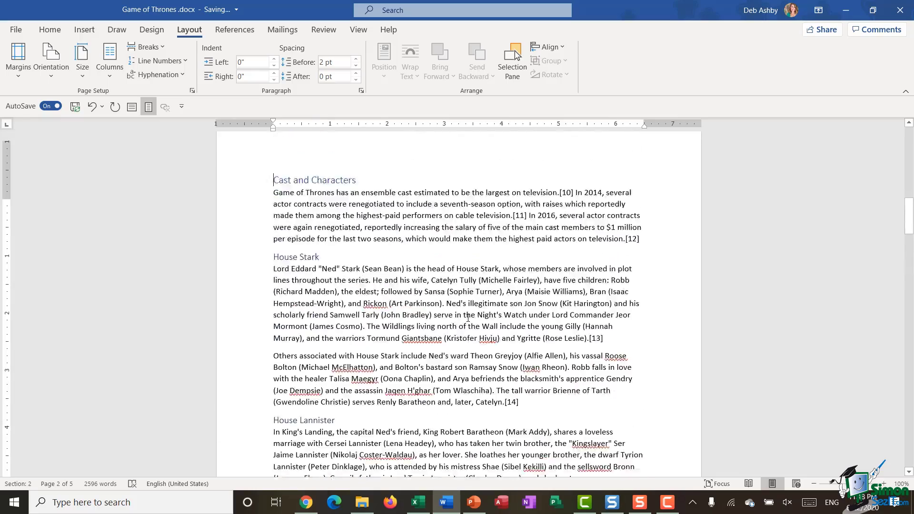
pyautogui.scroll(1, 412, 330)
pyautogui.scroll(-5, 434, 301)
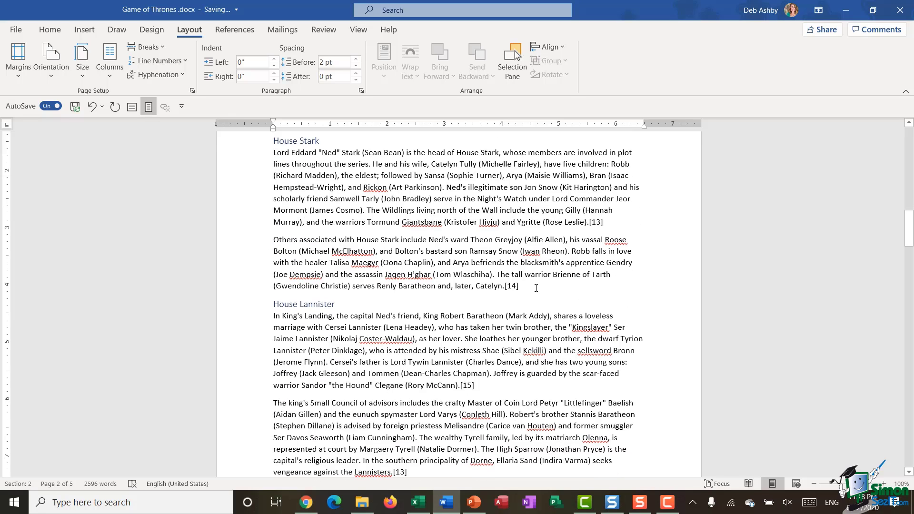
# Insert a continuous section break after Catelyn.[14], before House Lannister.
pyautogui.click(542, 286)
pyautogui.click(155, 46)
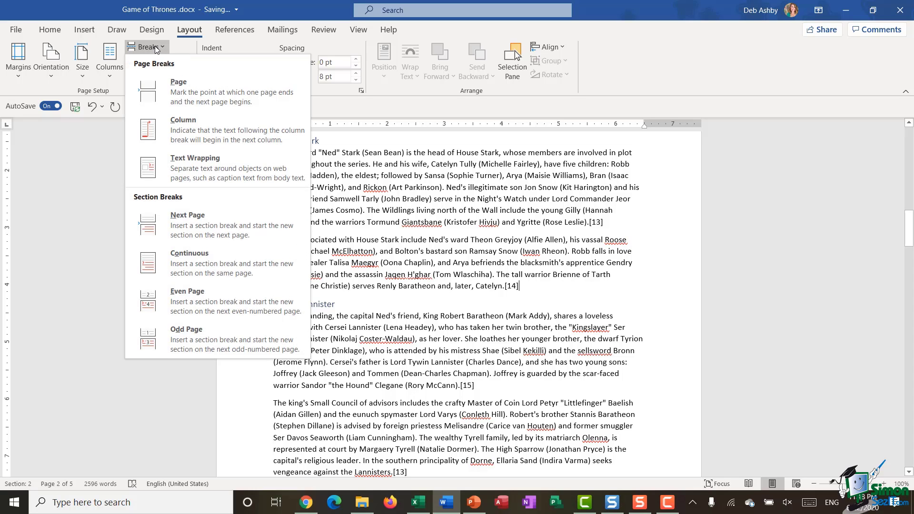
pyautogui.click(215, 255)
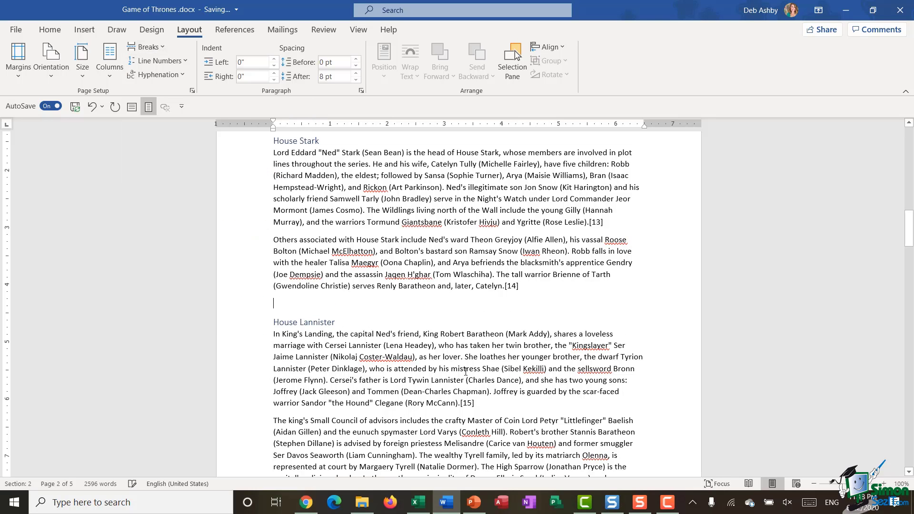
pyautogui.scroll(3, 477, 288)
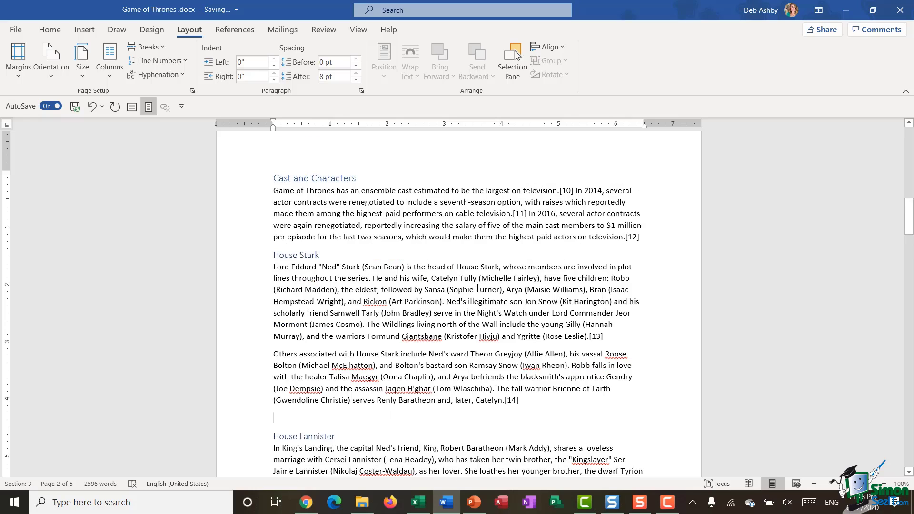
# Split the Cast and Characters section into two columns.
pyautogui.click(400, 202)
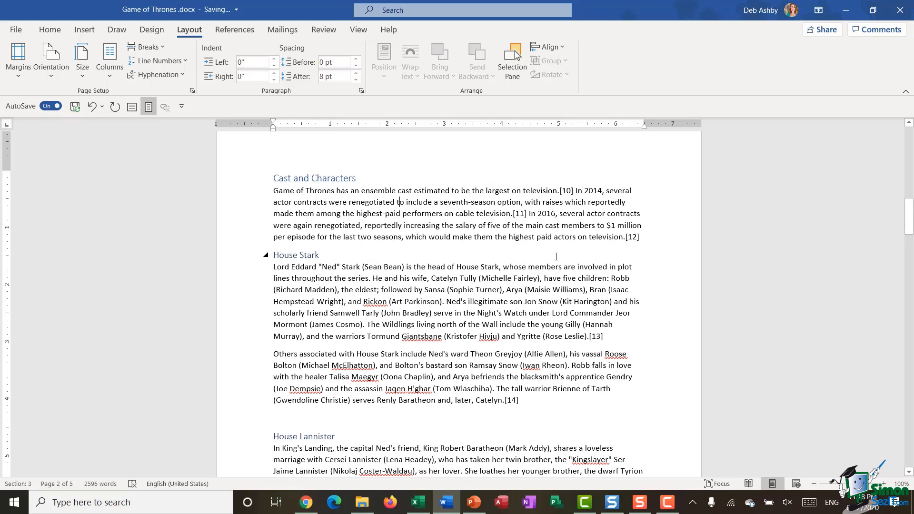
pyautogui.click(105, 69)
pyautogui.click(125, 133)
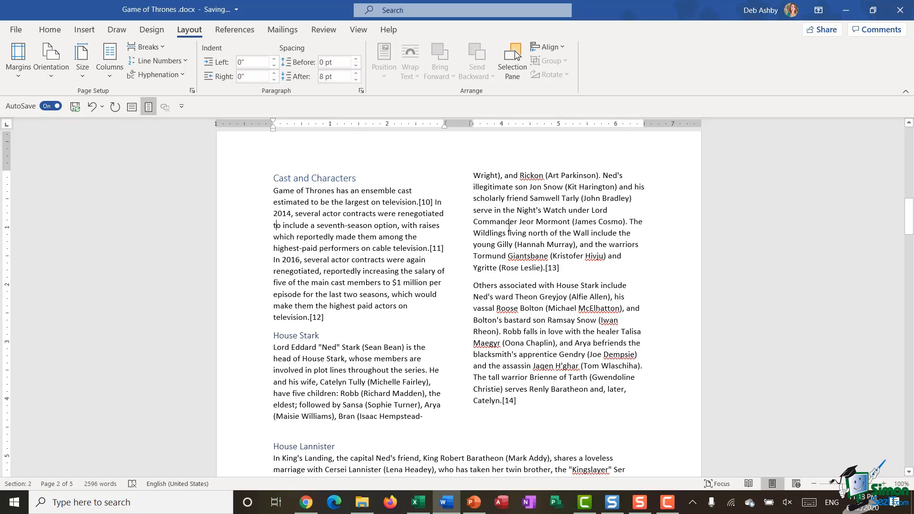
pyautogui.scroll(-6, 509, 228)
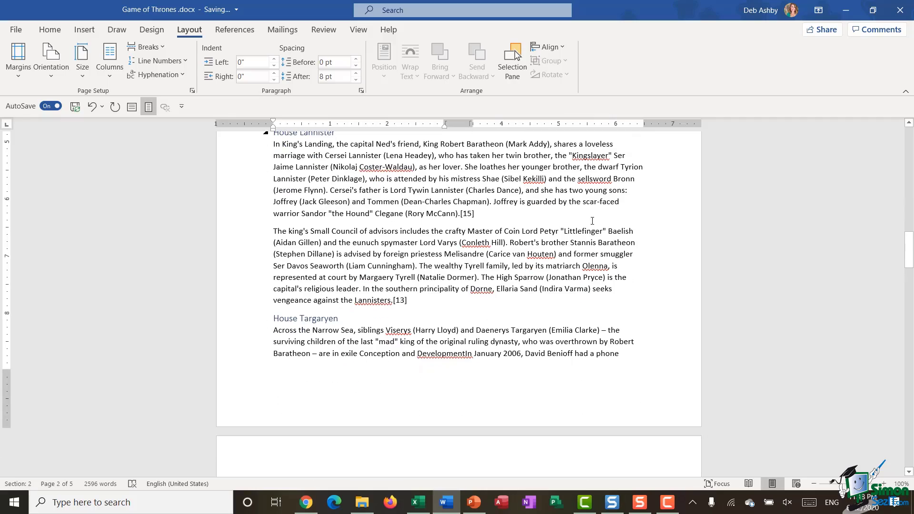
pyautogui.scroll(-3, 518, 221)
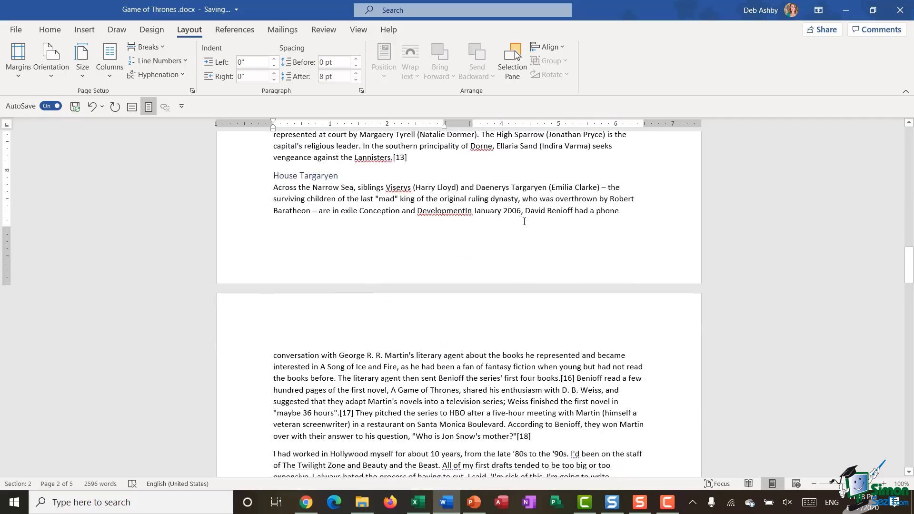
pyautogui.scroll(11, 523, 221)
pyautogui.scroll(-2, 523, 286)
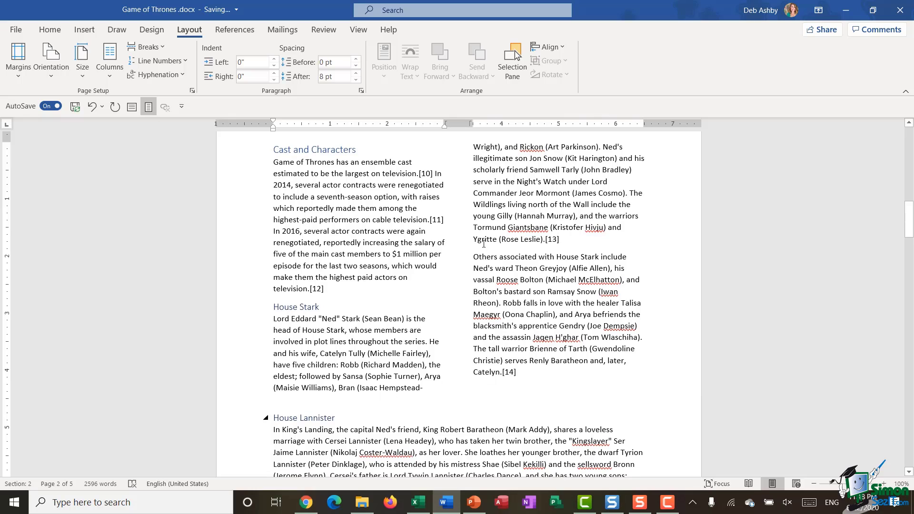
# Show formatting marks to inspect the section breaks, then return to page 1.
pyautogui.click(50, 29)
pyautogui.click(398, 52)
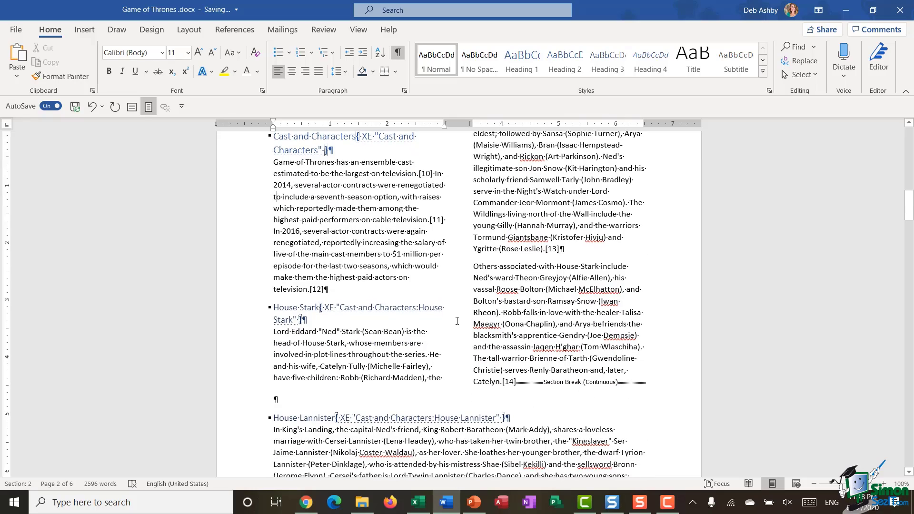
pyautogui.scroll(-4, 457, 321)
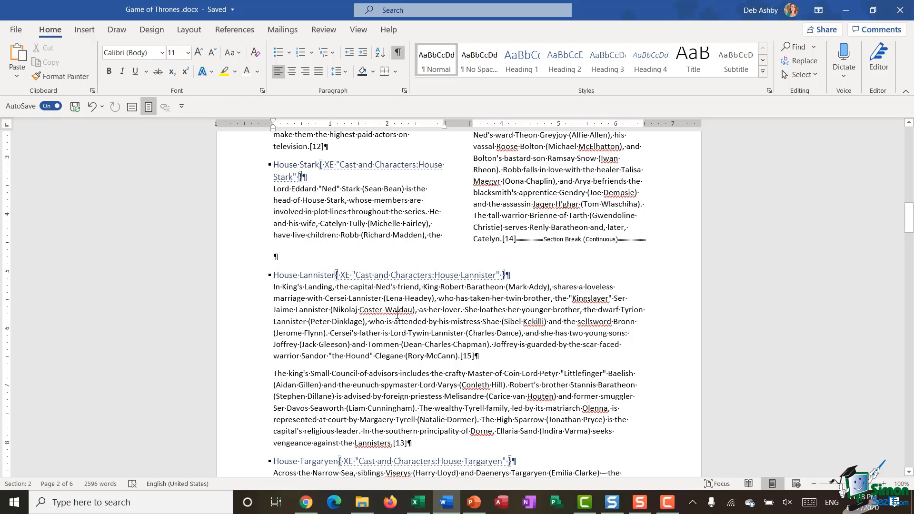
pyautogui.scroll(20, 531, 251)
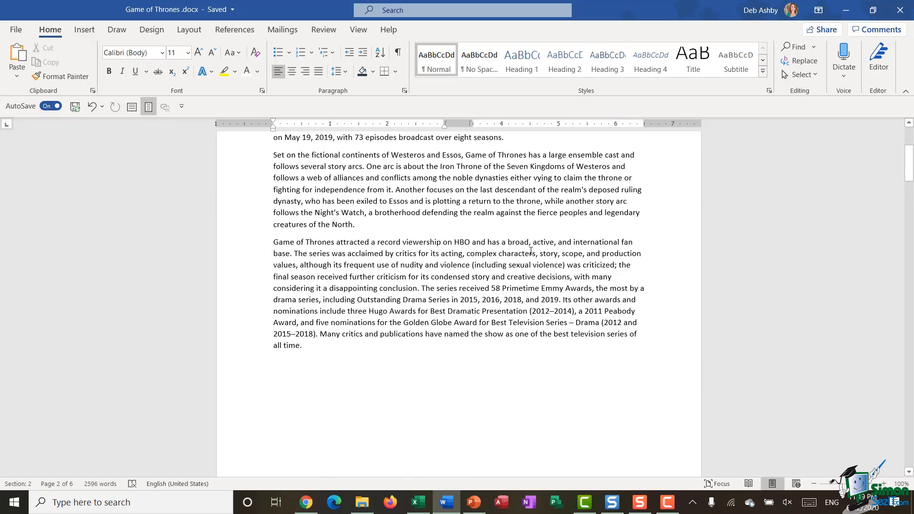
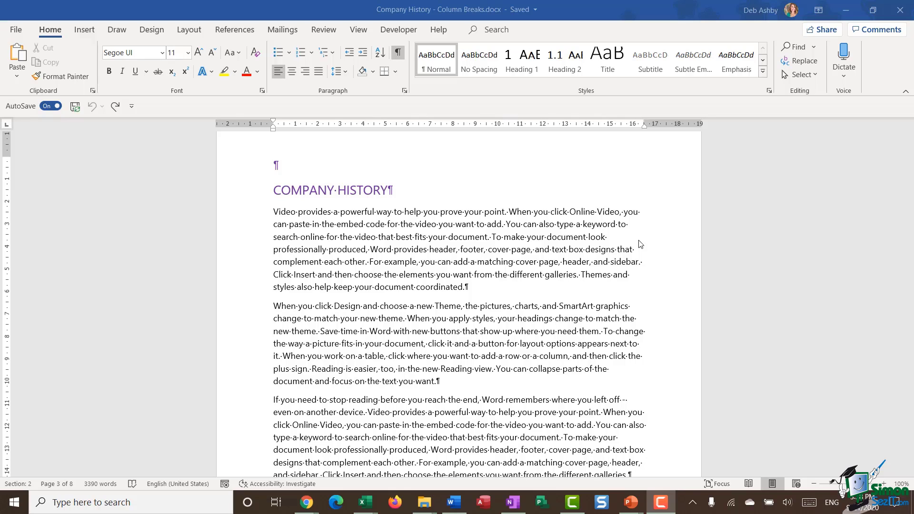
# Open the Layout tab's Breaks menu and close it without inserting a break.
pyautogui.click(188, 29)
pyautogui.click(164, 48)
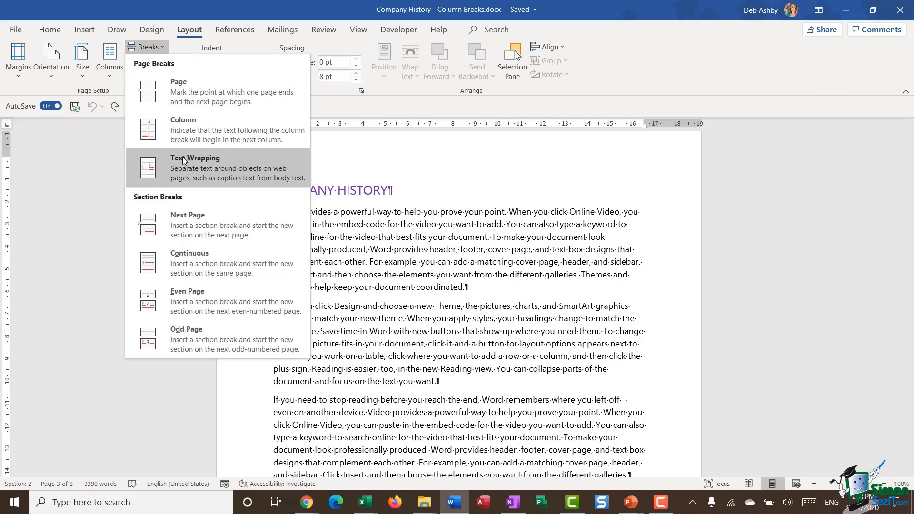
pyautogui.click(236, 133)
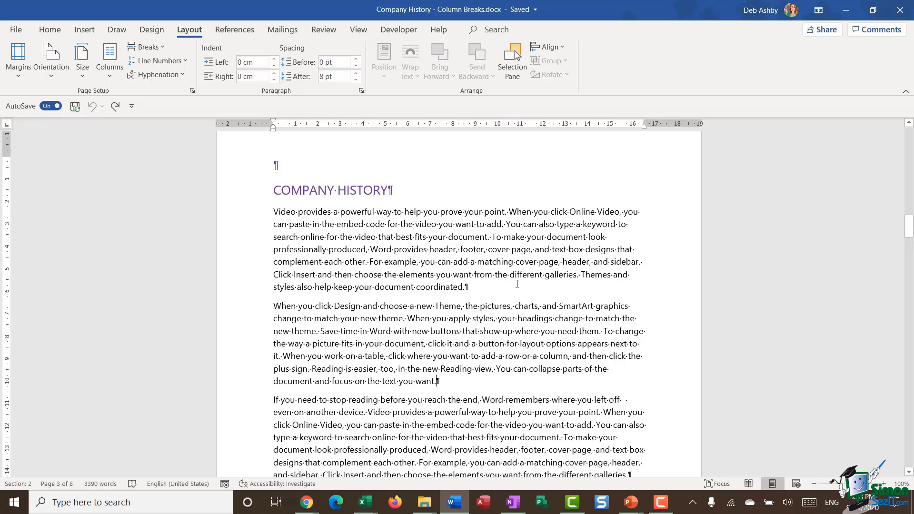
# Place the insertion point at the end of the first body paragraph, after 'coordinated.'.
pyautogui.scroll(-1, 517, 284)
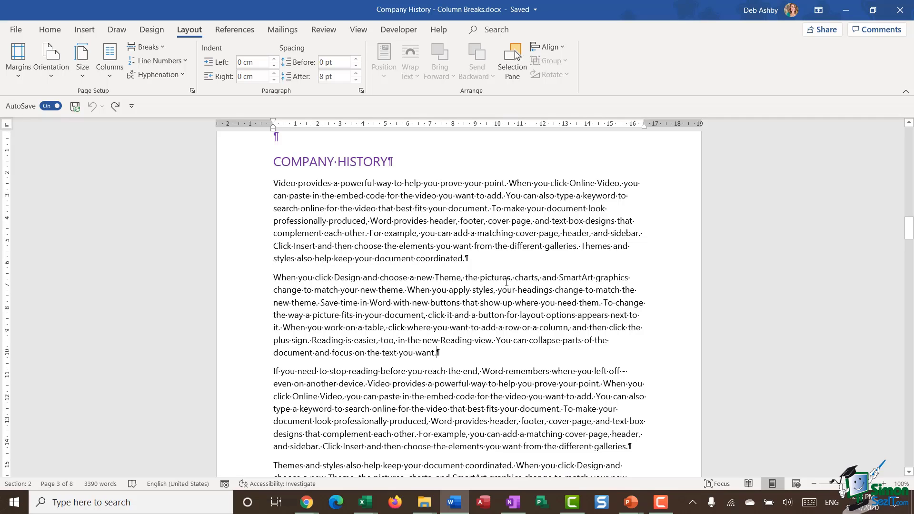
pyautogui.moveTo(255, 188); pyautogui.dragTo(253, 262)
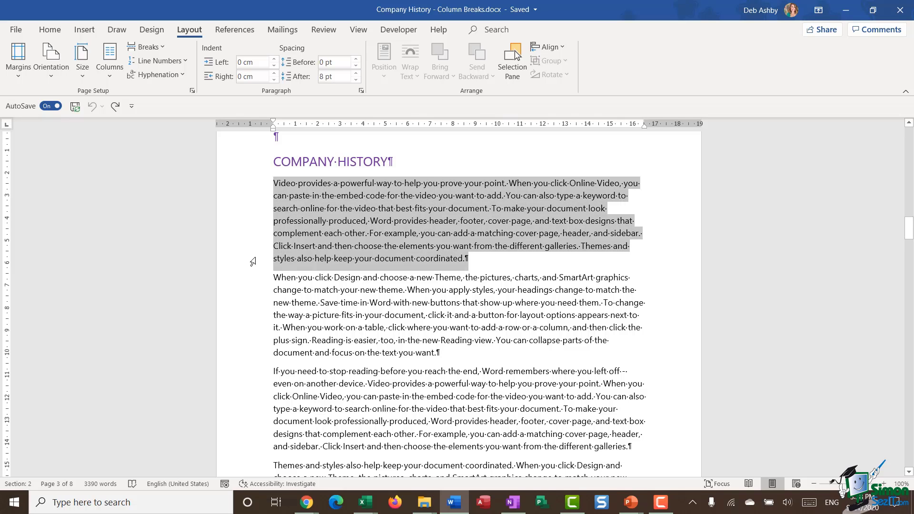
pyautogui.click(475, 262)
pyautogui.scroll(-3, 465, 288)
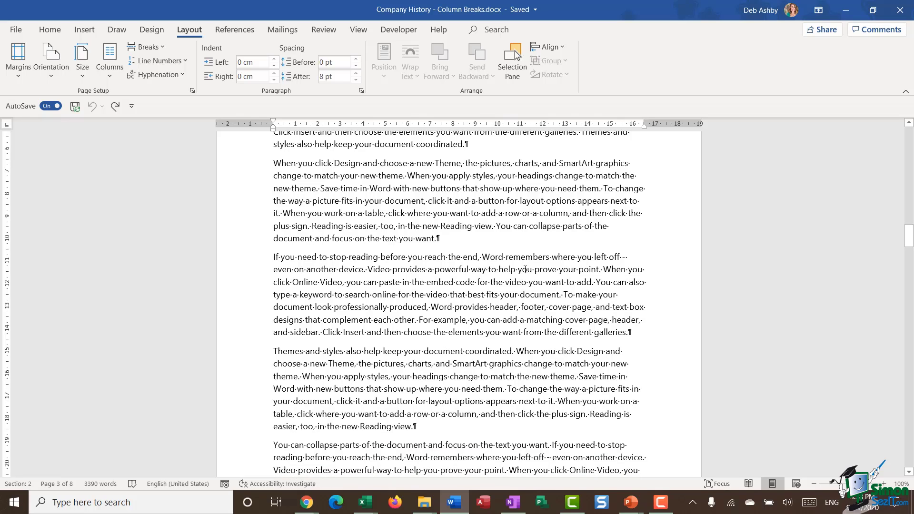
pyautogui.scroll(3, 524, 274)
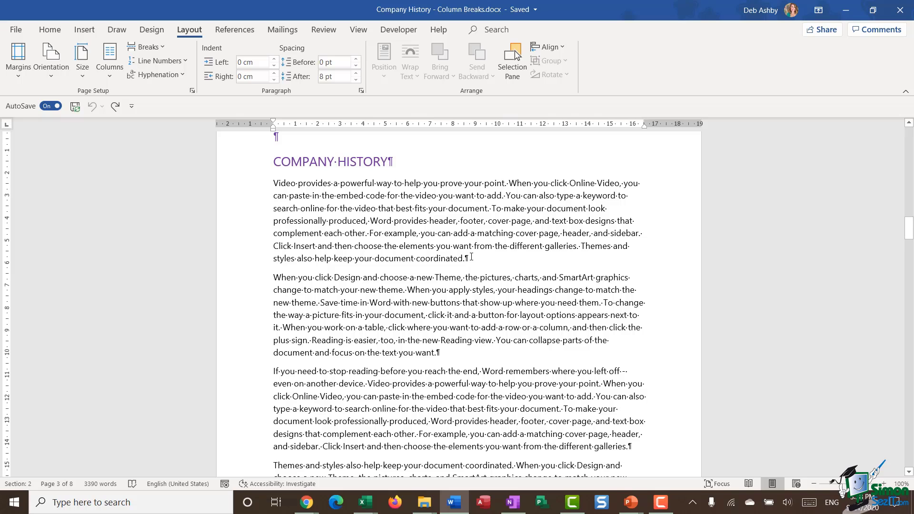
# Add continuous section breaks after the first paragraph and the Themes paragraph, removing the empty paragraph.
pyautogui.click(154, 49)
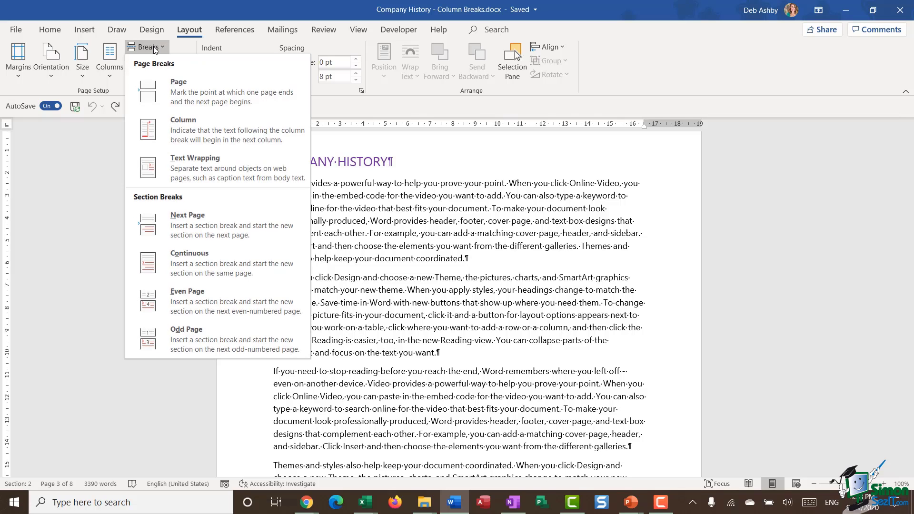
pyautogui.click(210, 264)
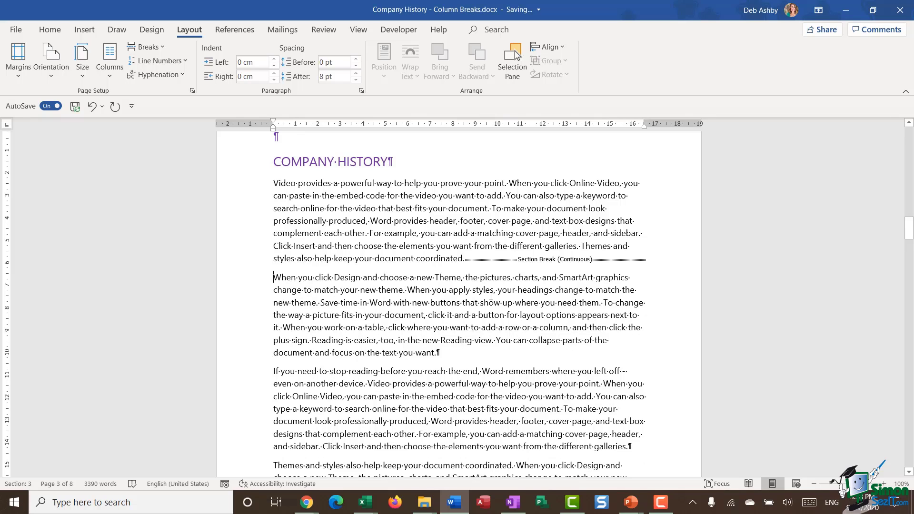
pyautogui.scroll(-3, 491, 295)
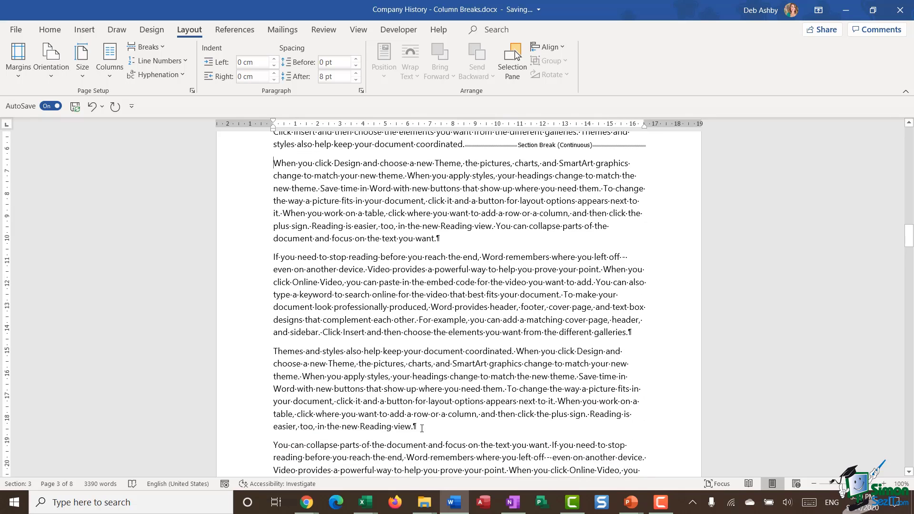
pyautogui.scroll(-1, 502, 412)
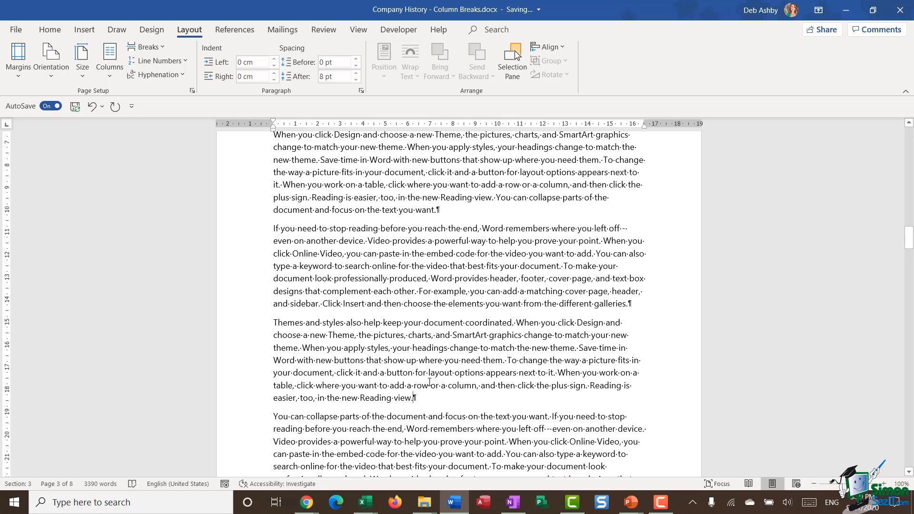
pyautogui.click(162, 48)
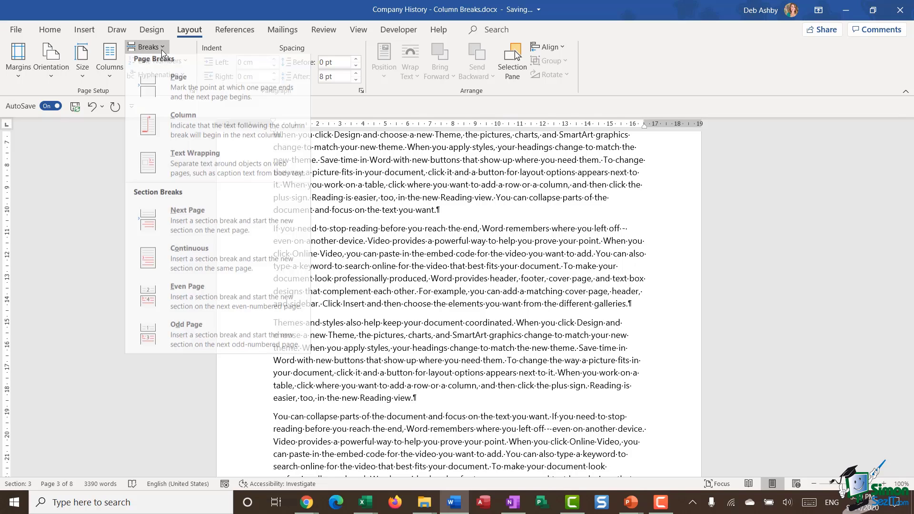
pyautogui.click(179, 262)
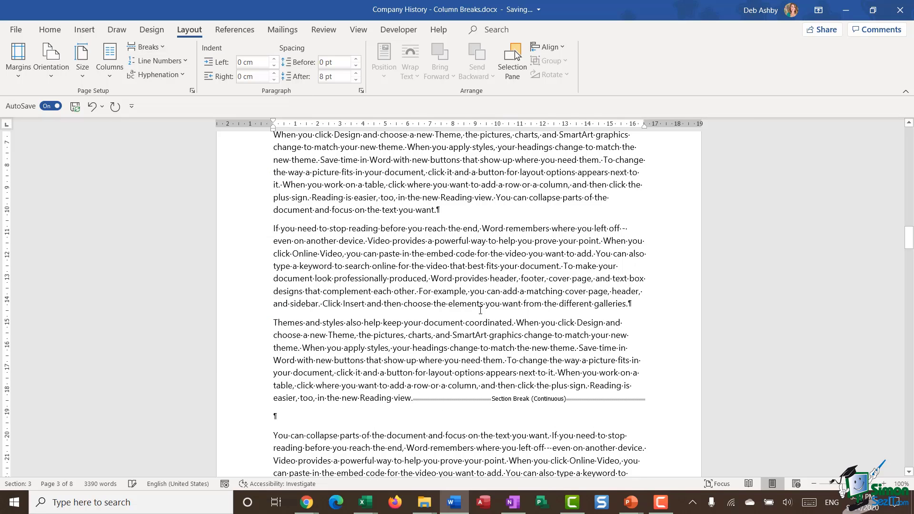
pyautogui.press('Delete')
pyautogui.scroll(1, 480, 310)
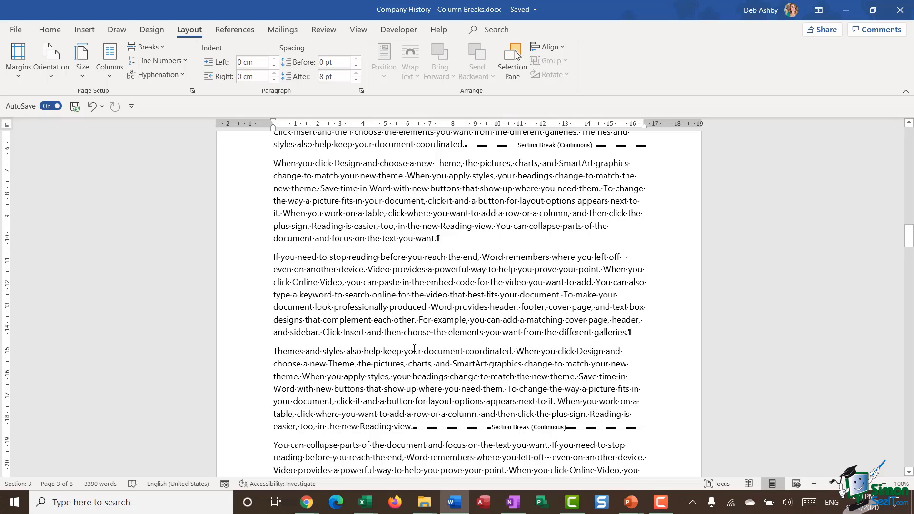
# Set the middle section to Two columns, leaving the first and last paragraphs full-width.
pyautogui.click(113, 75)
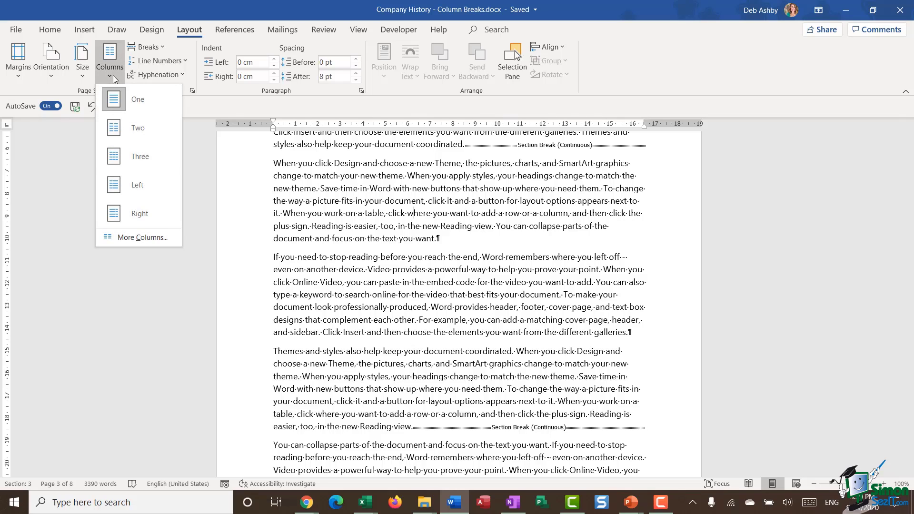
pyautogui.click(150, 132)
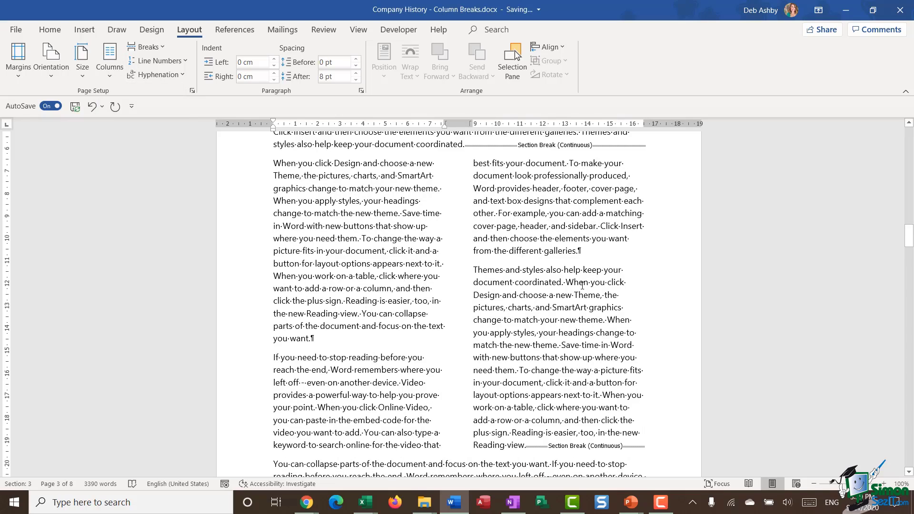
pyautogui.scroll(3, 478, 239)
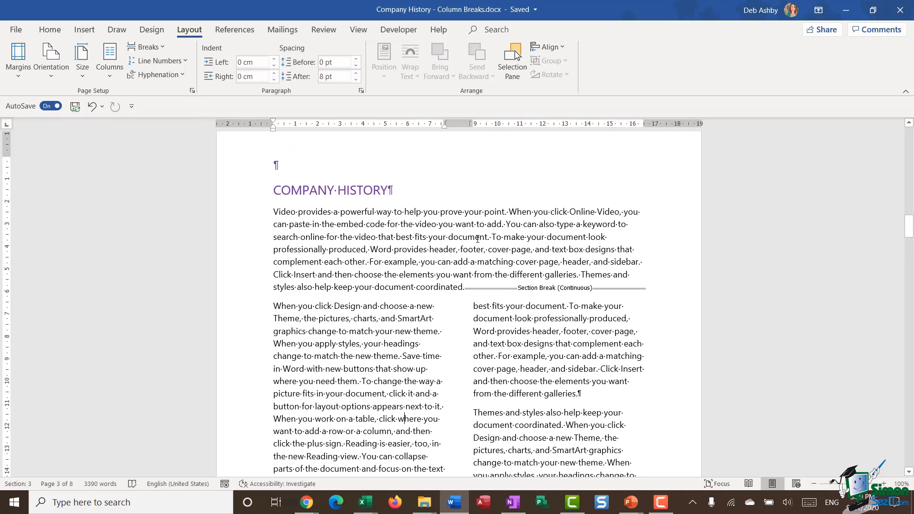
pyautogui.scroll(-5, 489, 247)
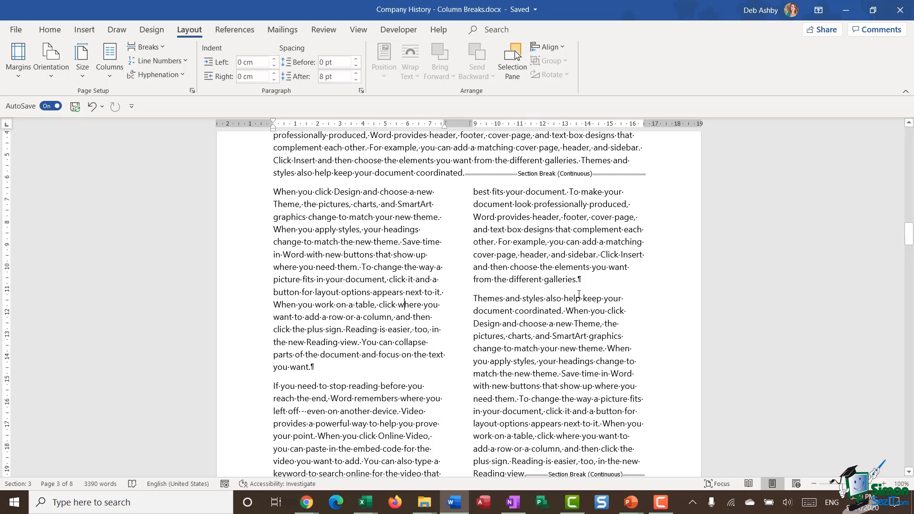
pyautogui.scroll(-2, 528, 268)
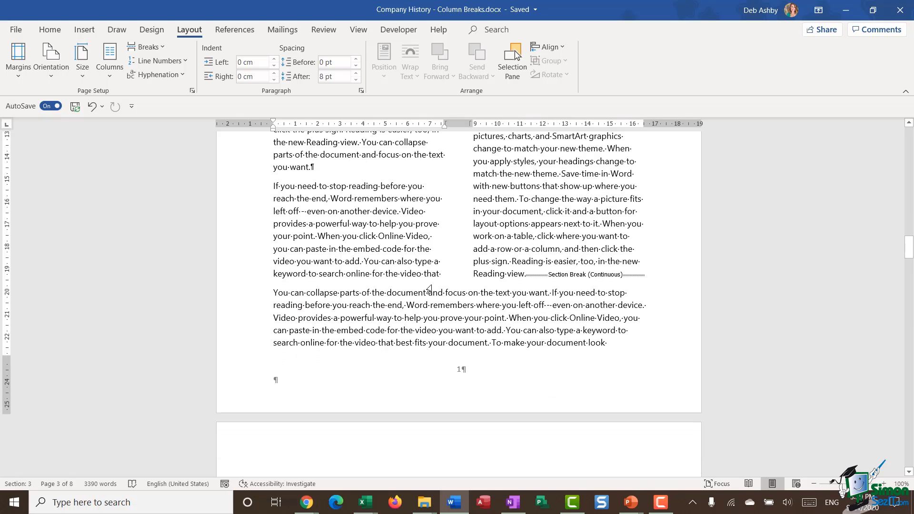
pyautogui.scroll(4, 429, 289)
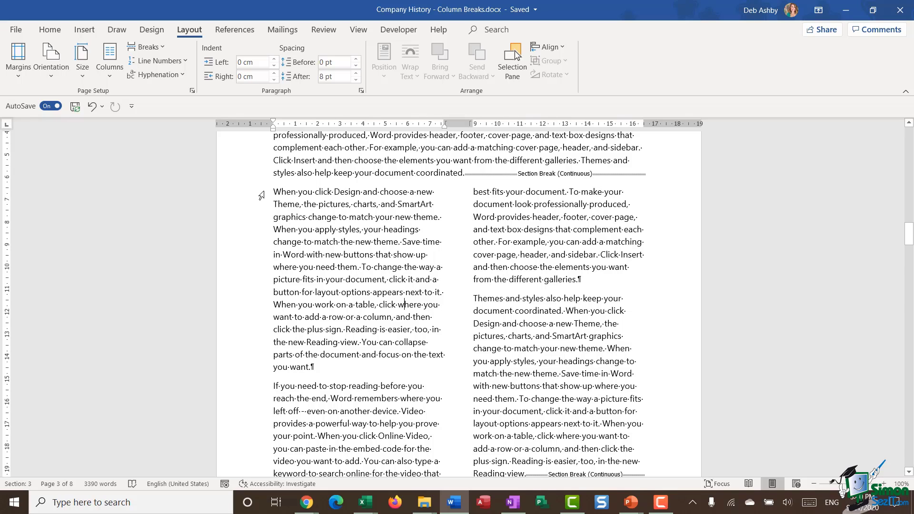
# Insert a column break after 'you want.' so 'If you need to stop reading…' starts the right column.
pyautogui.moveTo(261, 195); pyautogui.dragTo(257, 369)
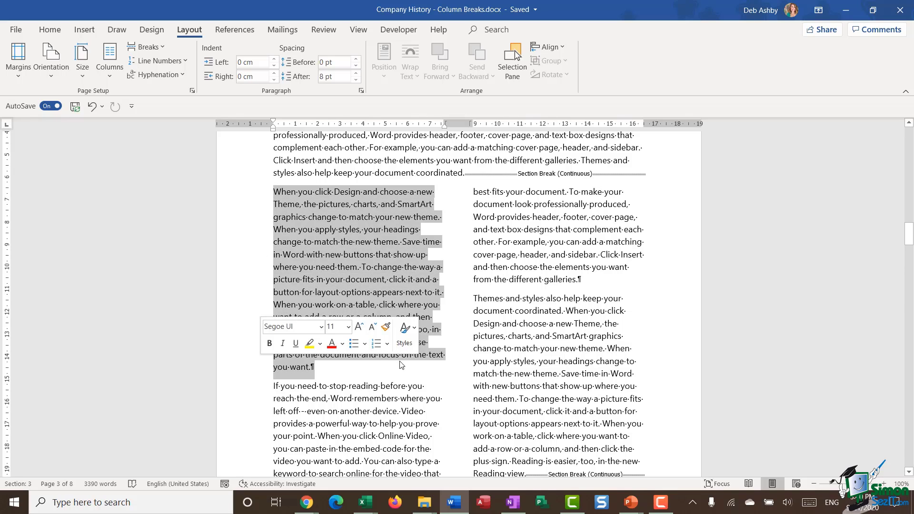
pyautogui.scroll(-2, 469, 305)
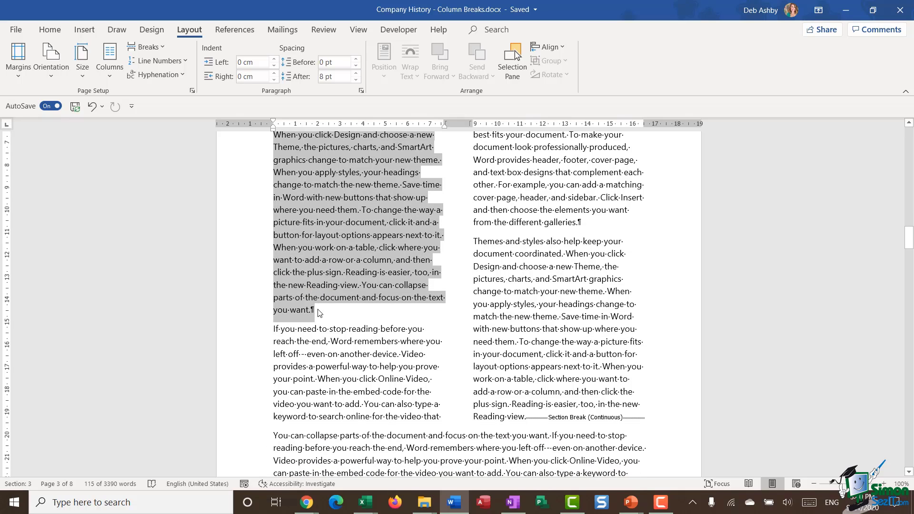
pyautogui.click(314, 312)
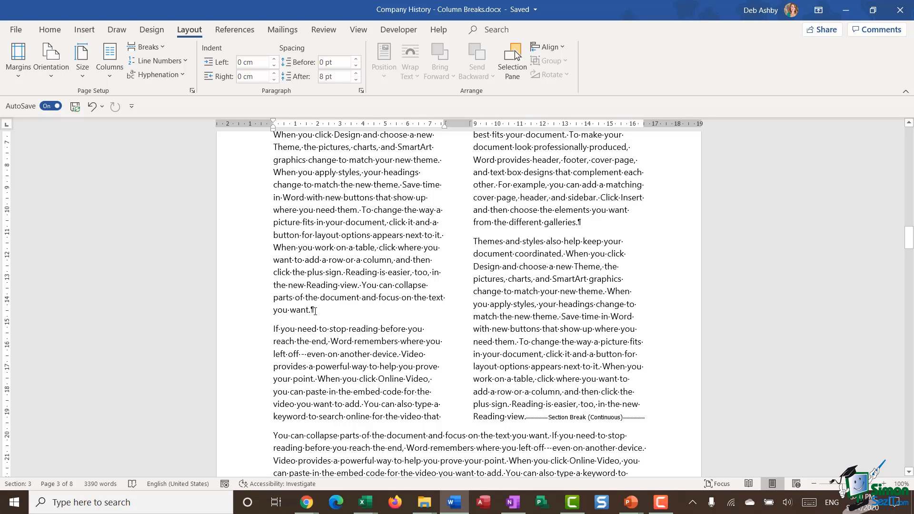
pyautogui.click(156, 47)
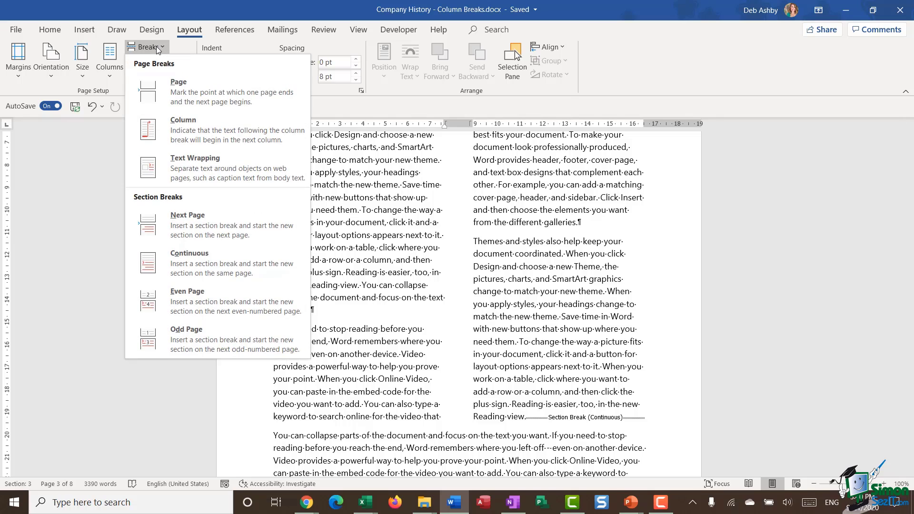
pyautogui.click(217, 137)
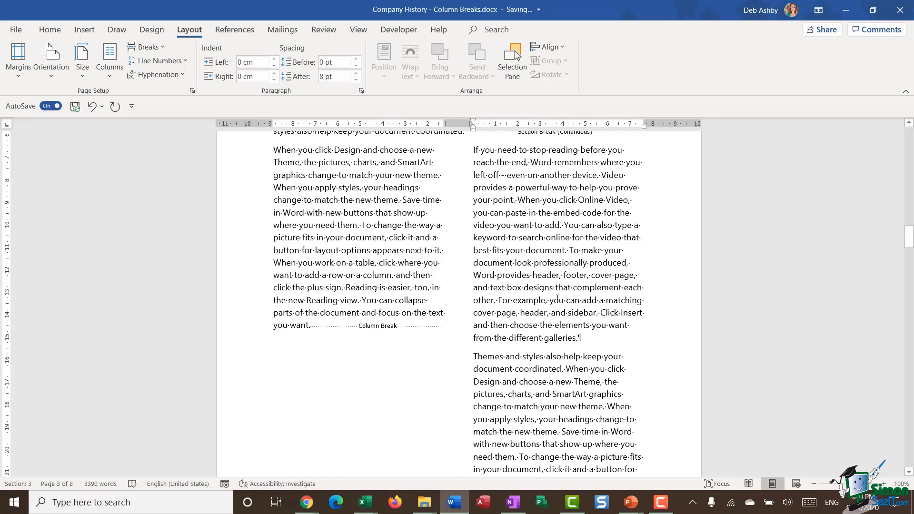
pyautogui.scroll(-7, 557, 298)
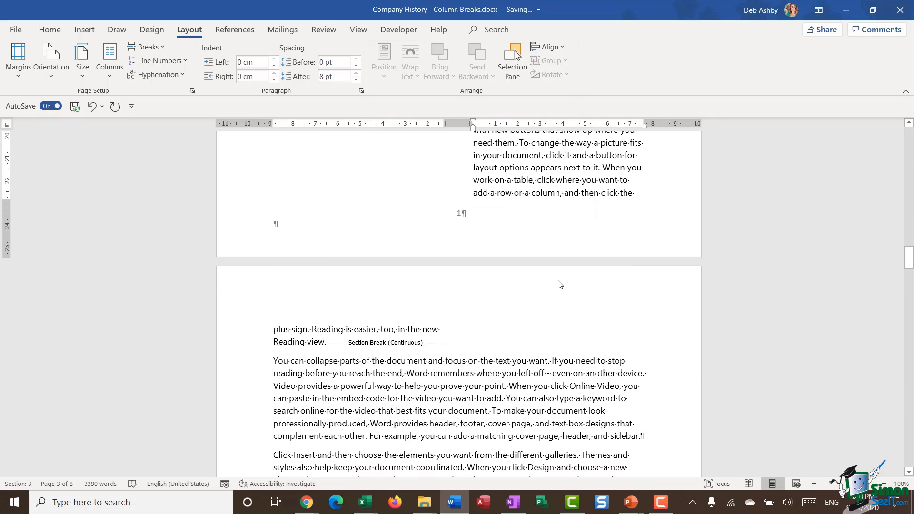
pyautogui.scroll(7, 560, 284)
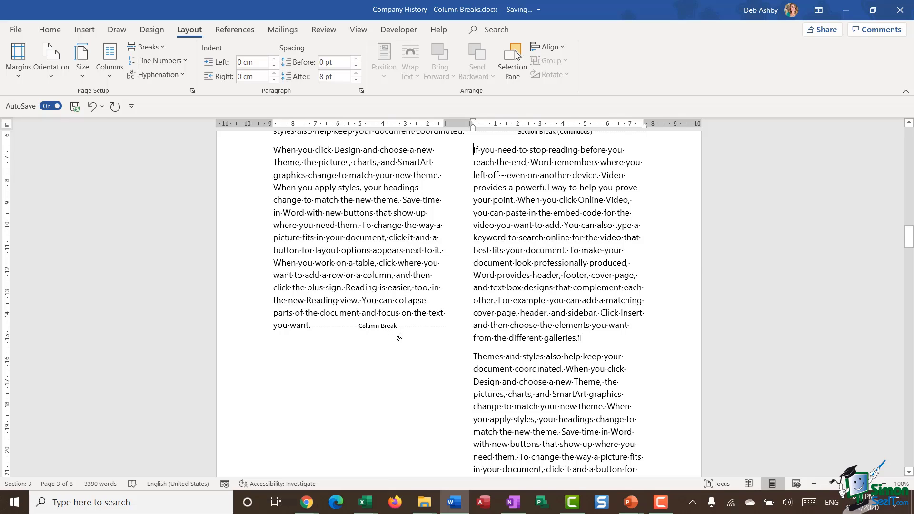
pyautogui.scroll(-2, 333, 323)
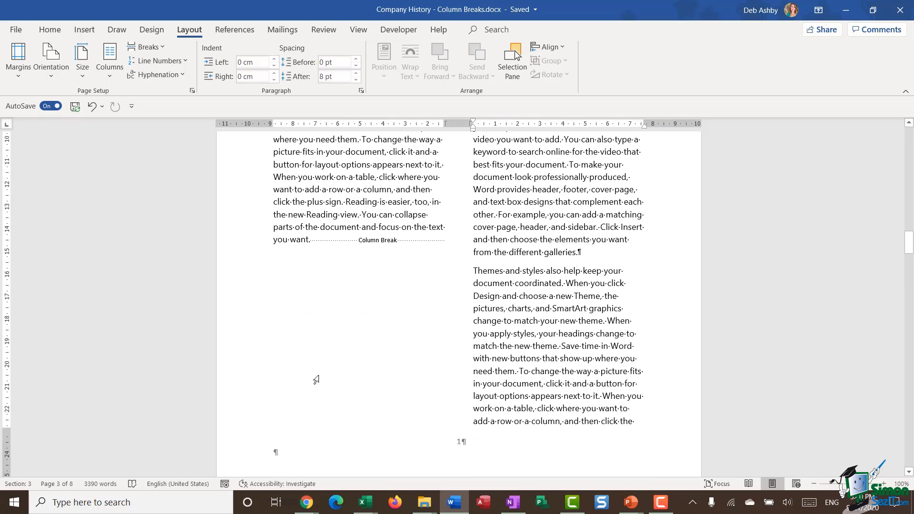
# Insert the blue globe from an online 3D model search for 'earth'.
pyautogui.click(85, 30)
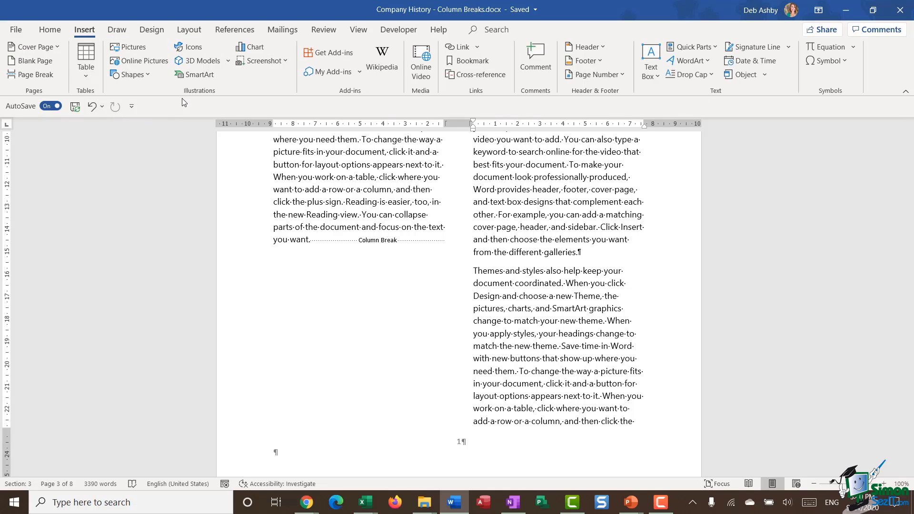
pyautogui.click(201, 62)
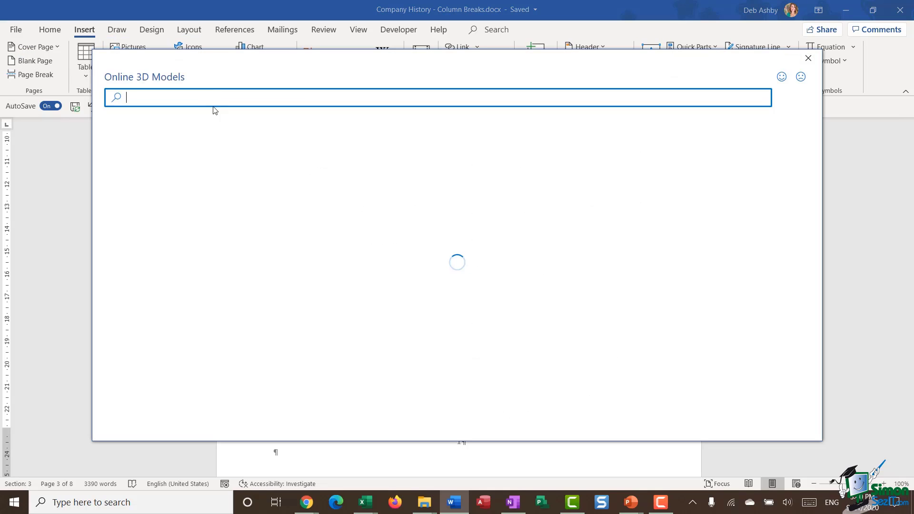
pyautogui.write('earth')
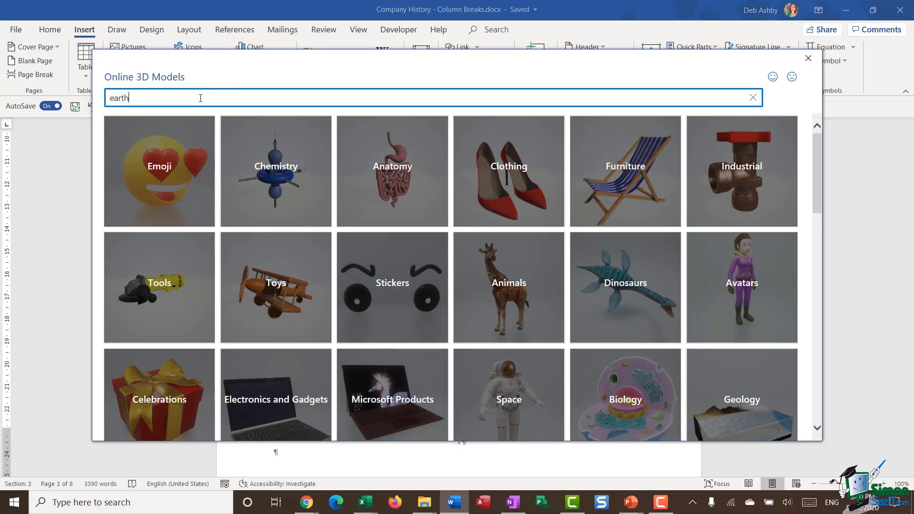
pyautogui.press('Return')
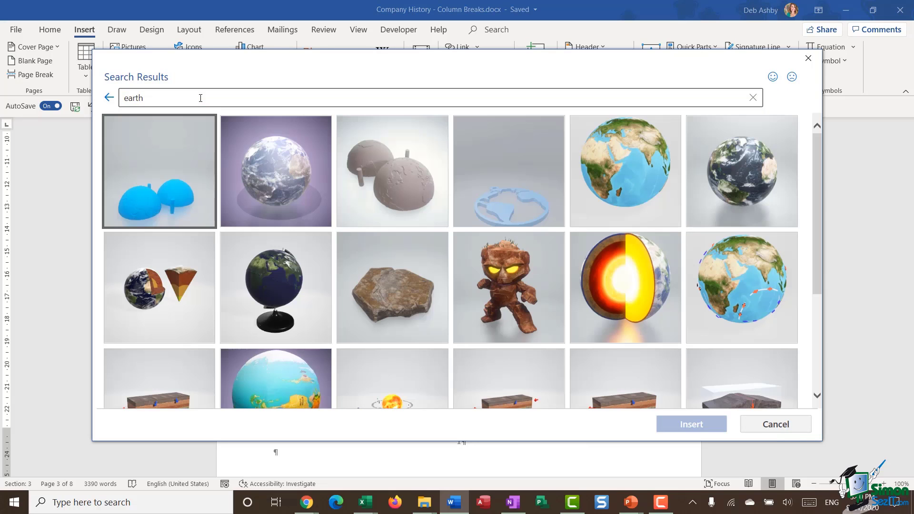
pyautogui.click(650, 169)
pyautogui.click(704, 424)
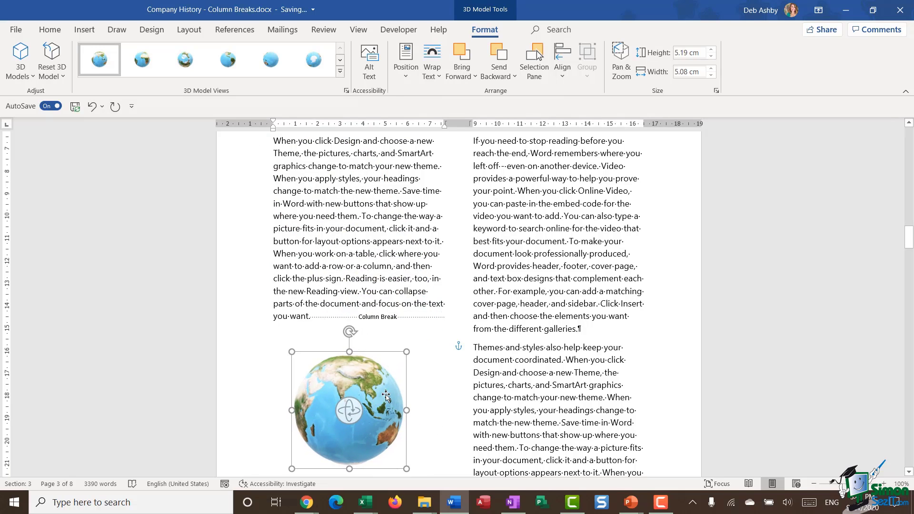
# Enlarge the 3D globe by dragging its corner handles.
pyautogui.scroll(-2, 386, 395)
pyautogui.moveTo(408, 265); pyautogui.dragTo(471, 213)
pyautogui.moveTo(424, 281); pyautogui.dragTo(408, 316)
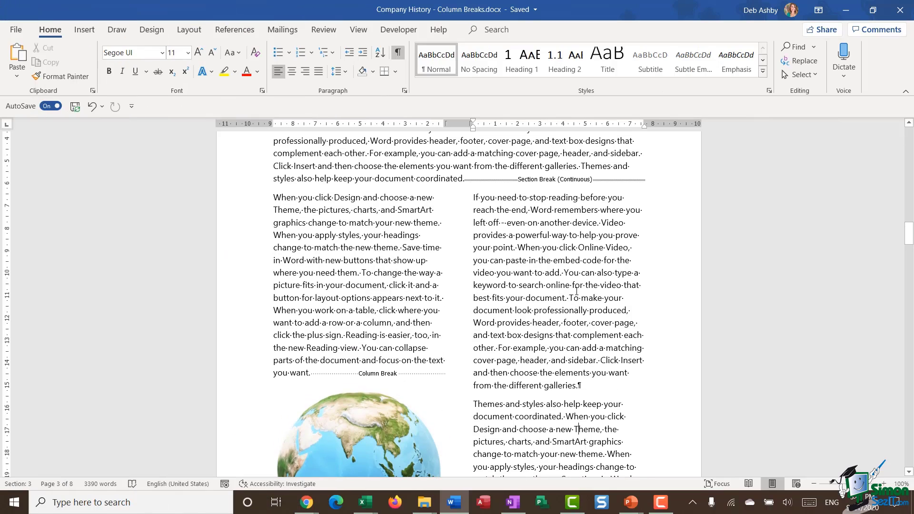
# Turn on Line between in the More Columns settings to divide the two text columns.
pyautogui.click(383, 261)
pyautogui.click(189, 30)
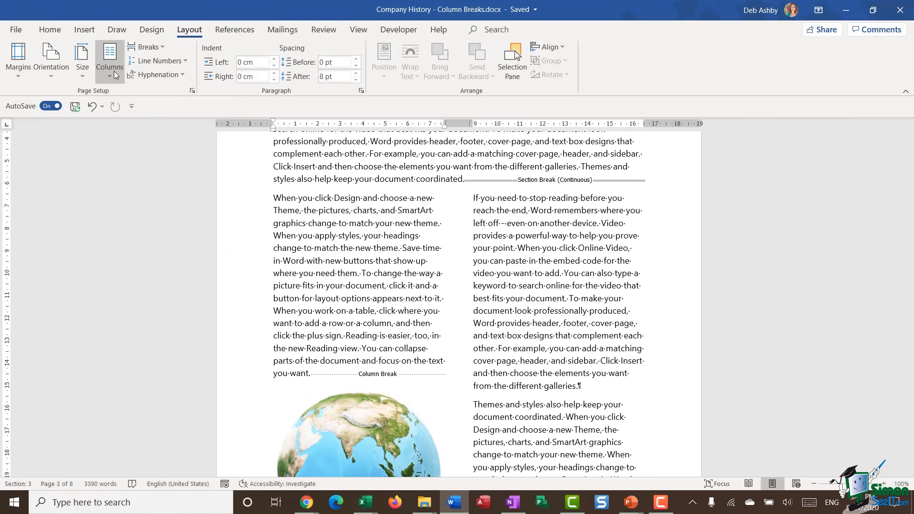
pyautogui.click(114, 73)
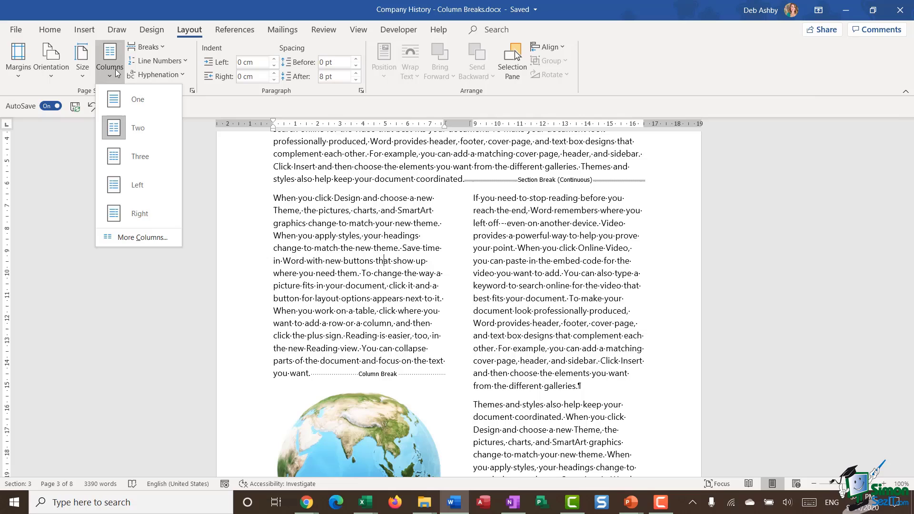
pyautogui.click(114, 238)
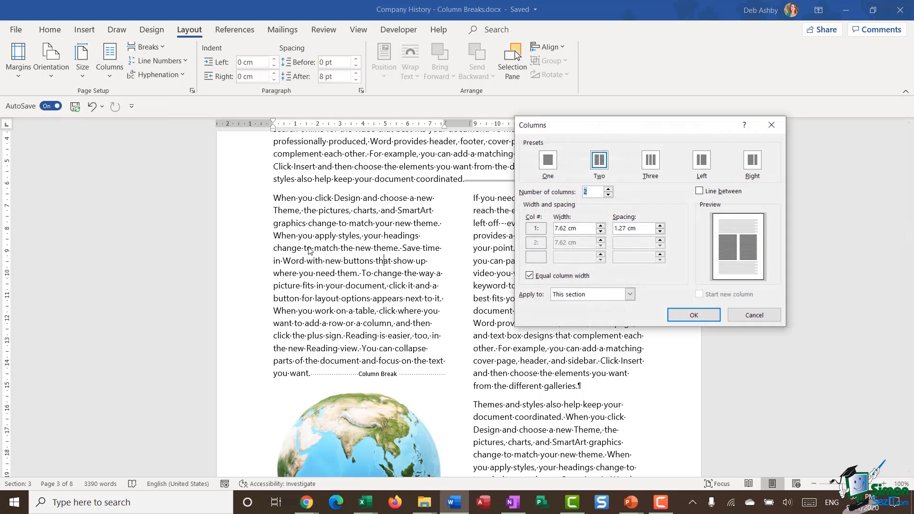
pyautogui.click(699, 192)
pyautogui.click(692, 315)
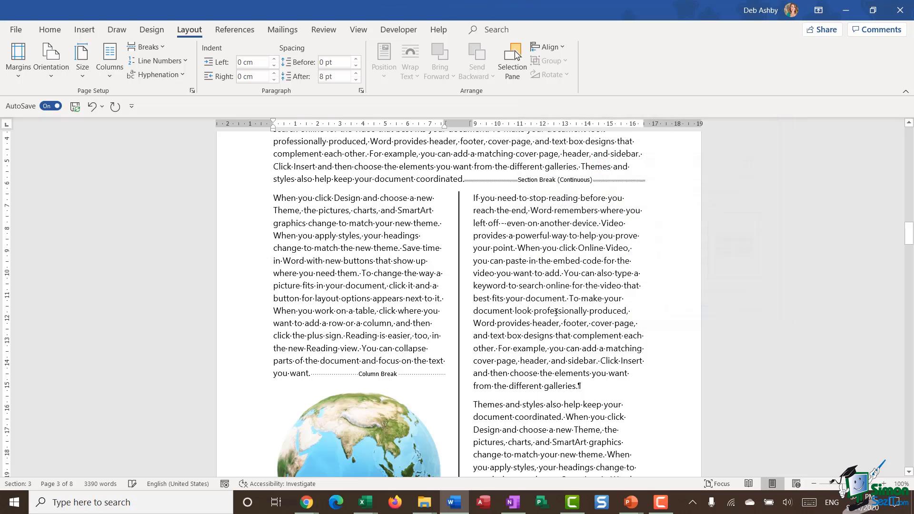
pyautogui.click(555, 285)
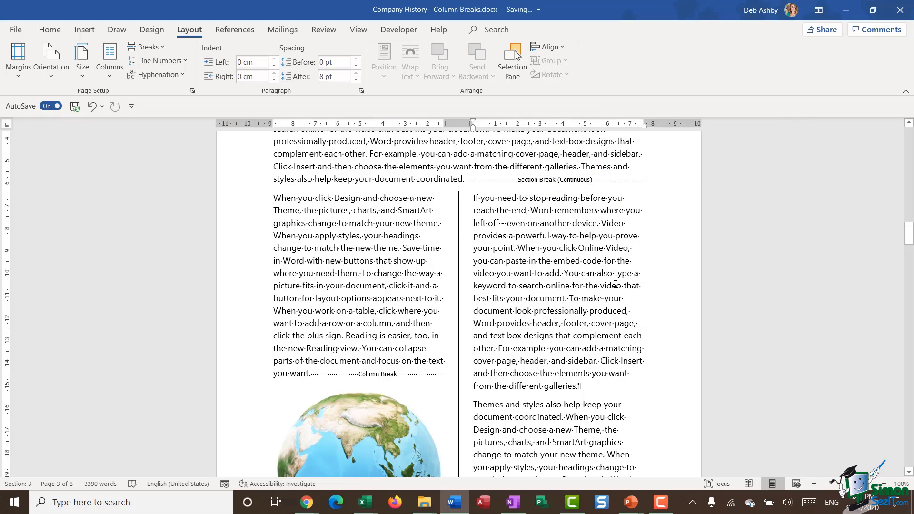
pyautogui.scroll(3, 615, 284)
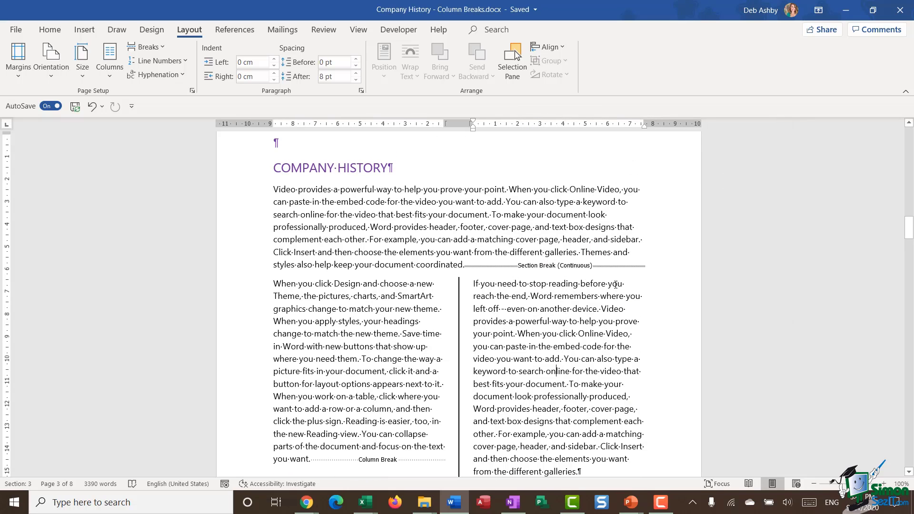
pyautogui.scroll(-5, 615, 284)
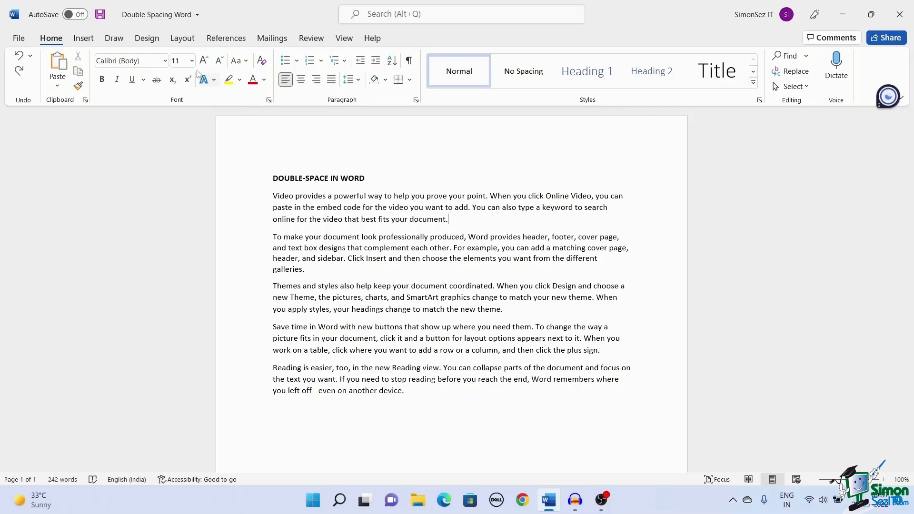
pyautogui.click(158, 41)
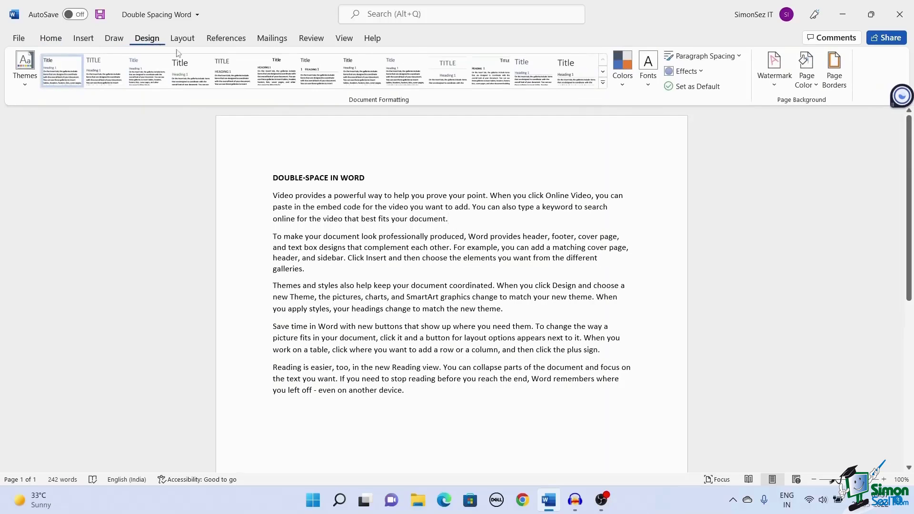
pyautogui.click(740, 58)
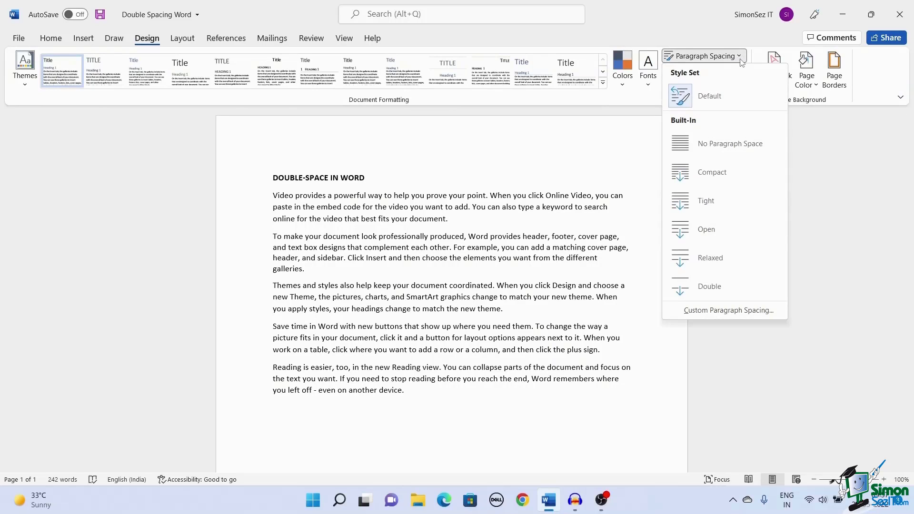
pyautogui.click(741, 285)
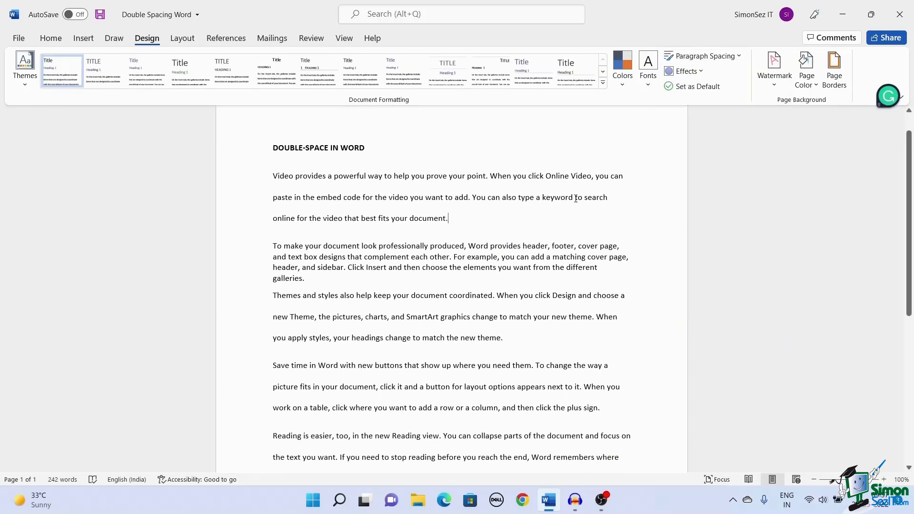
pyautogui.hotkey('ctrl', 'z')
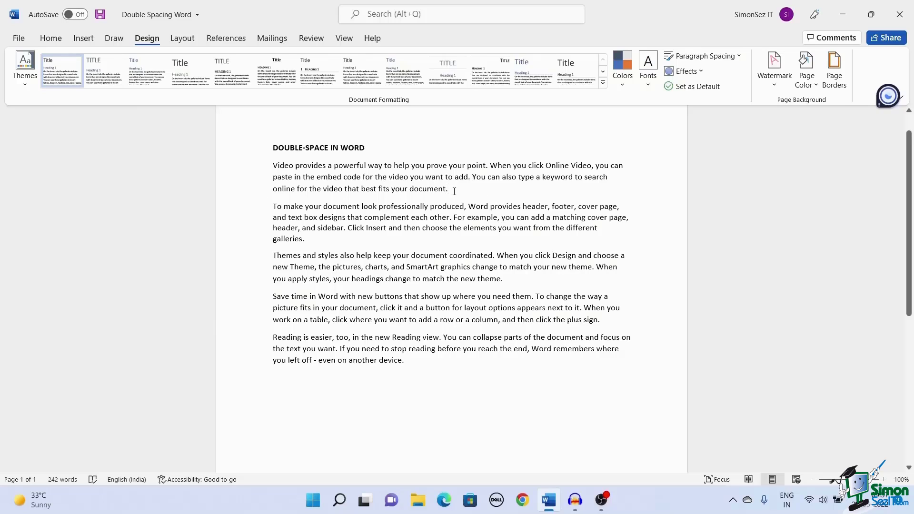
pyautogui.moveTo(456, 191); pyautogui.dragTo(273, 166)
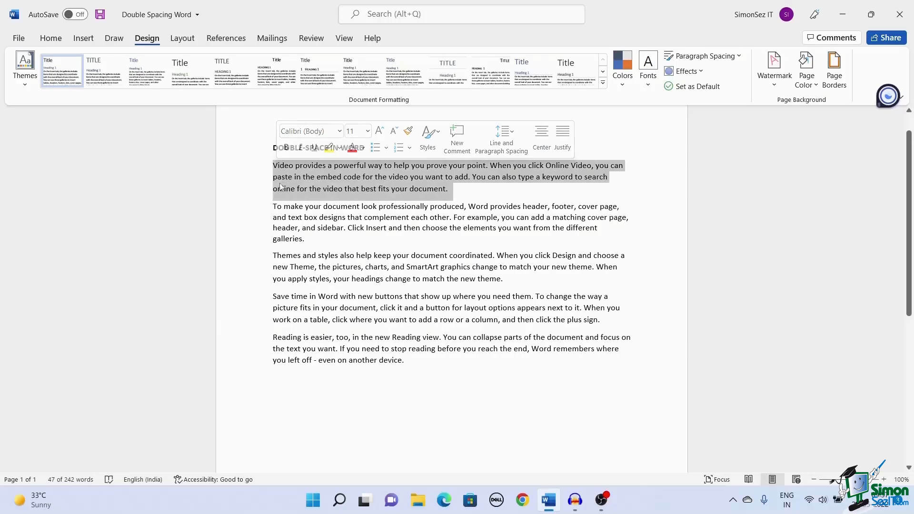
pyautogui.click(50, 38)
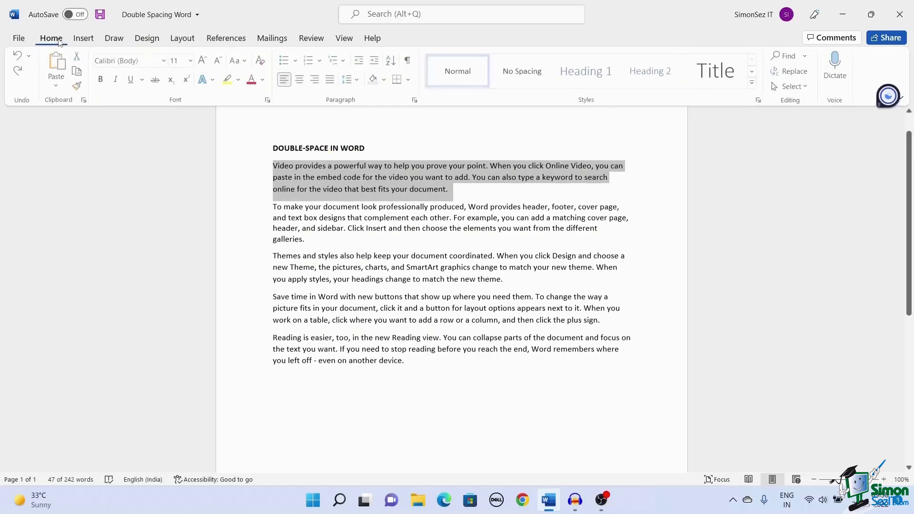
pyautogui.click(359, 80)
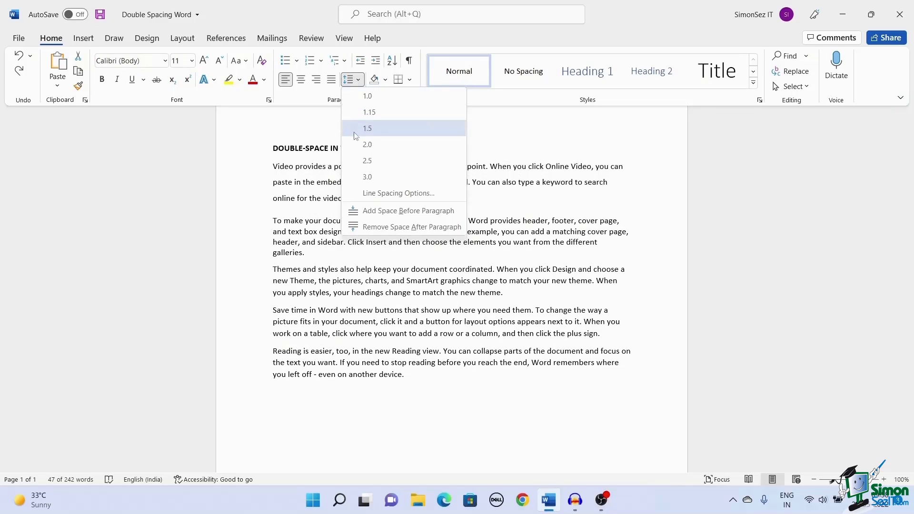
pyautogui.click(367, 144)
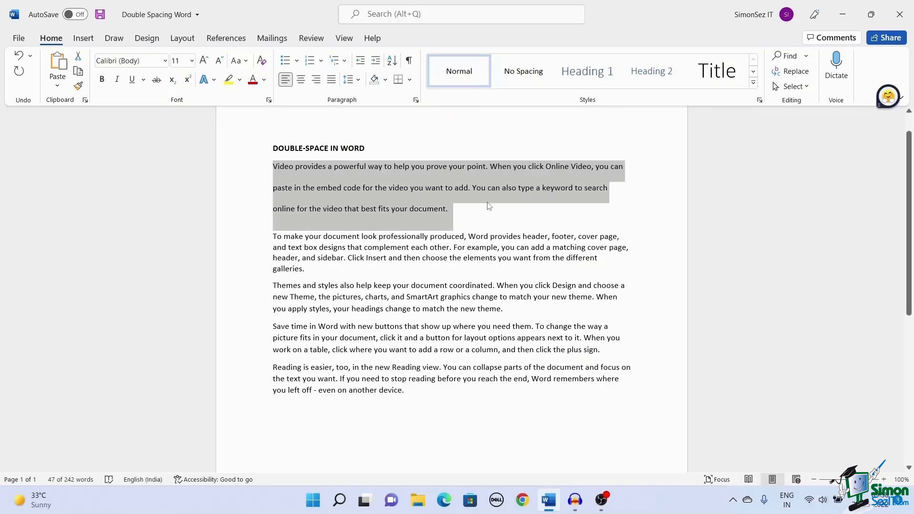
pyautogui.click(487, 219)
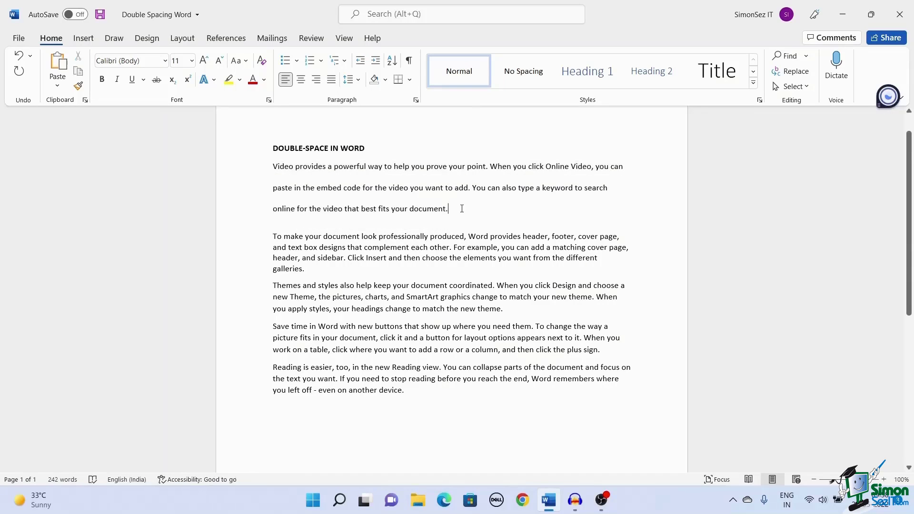
pyautogui.hotkey('ctrl', 'z')
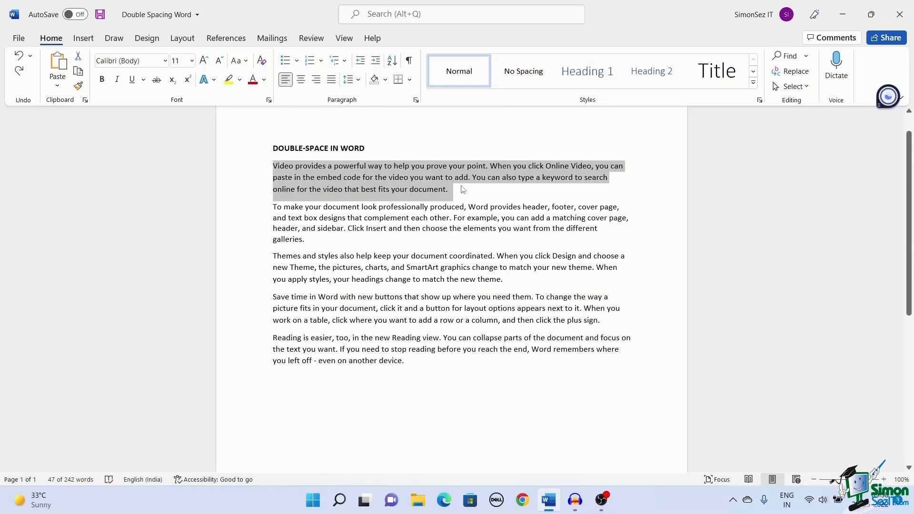
pyautogui.click(462, 192)
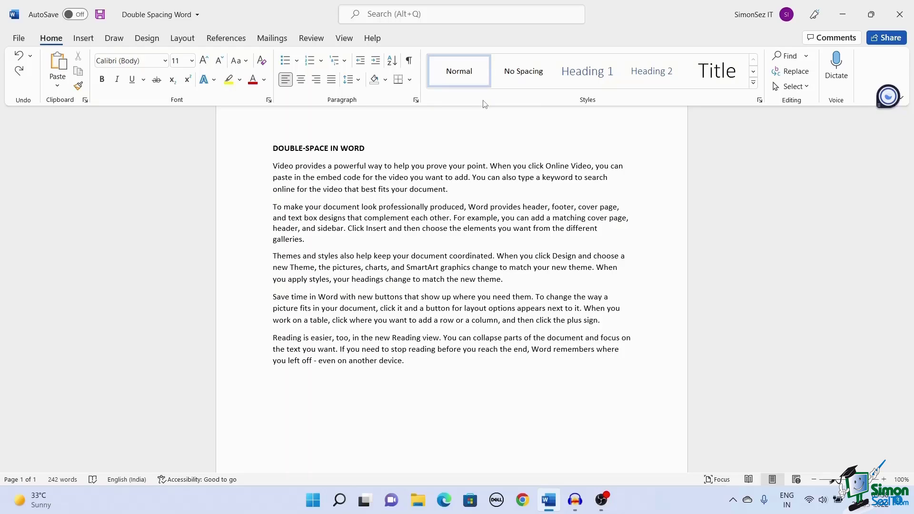
pyautogui.rightClick(464, 84)
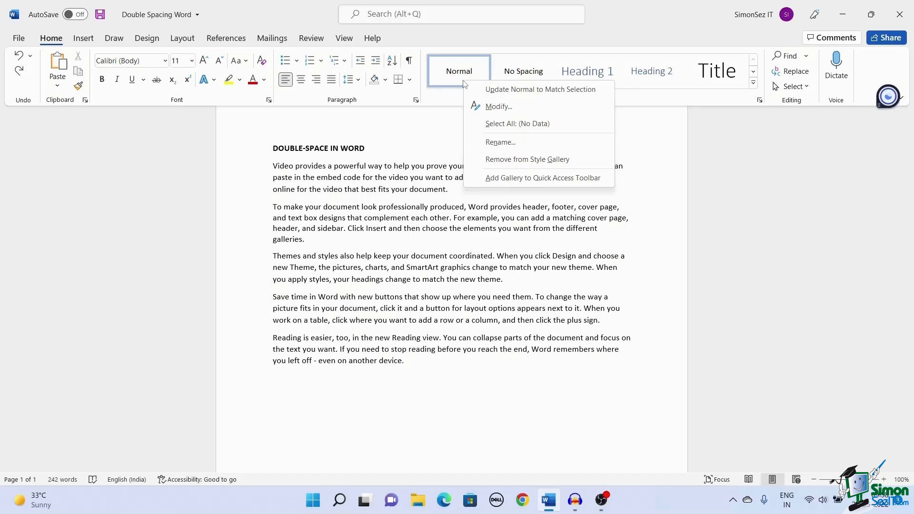
pyautogui.click(473, 107)
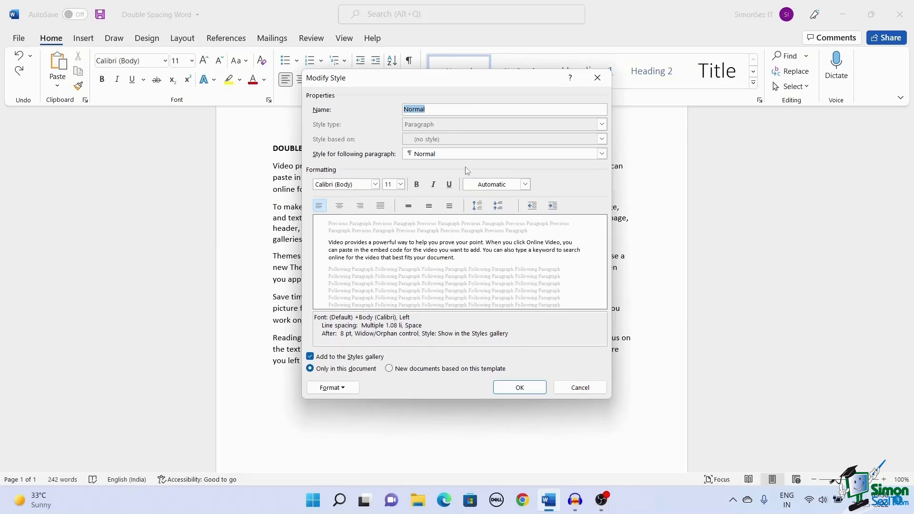
pyautogui.click(452, 208)
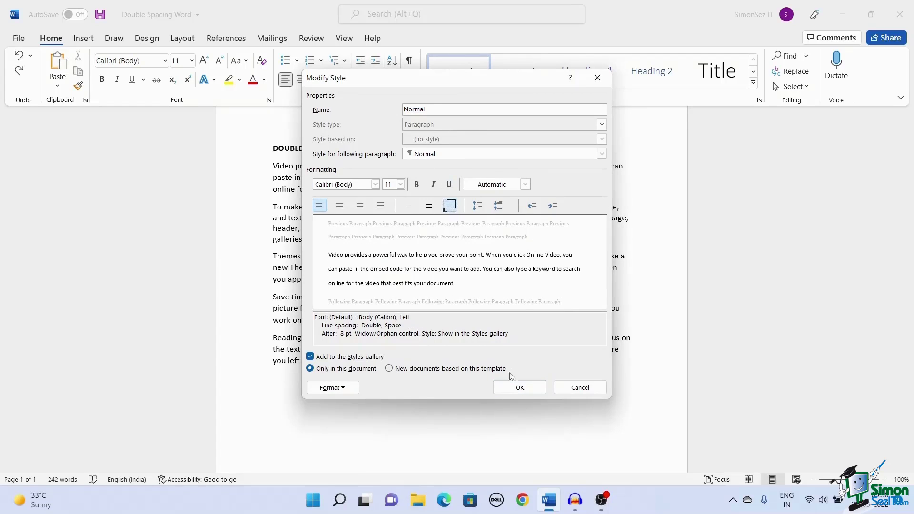
pyautogui.click(515, 388)
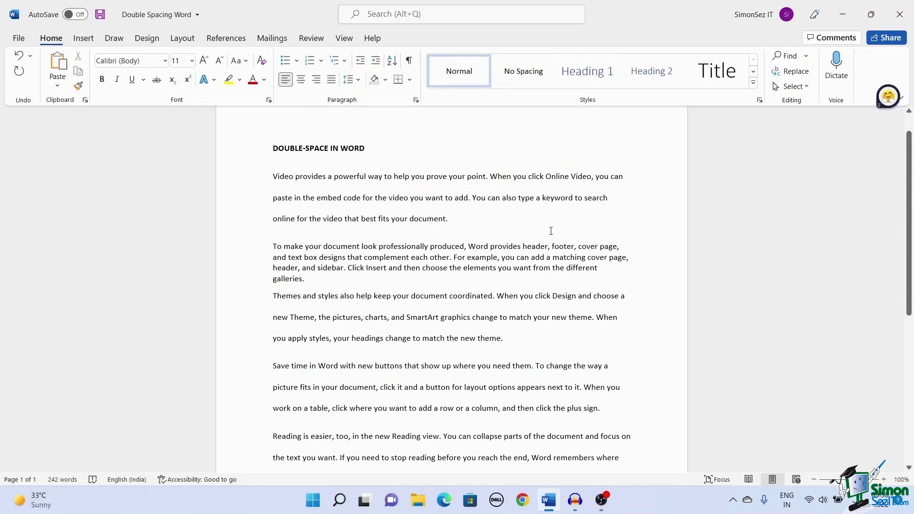
pyautogui.hotkey('ctrl', 'z')
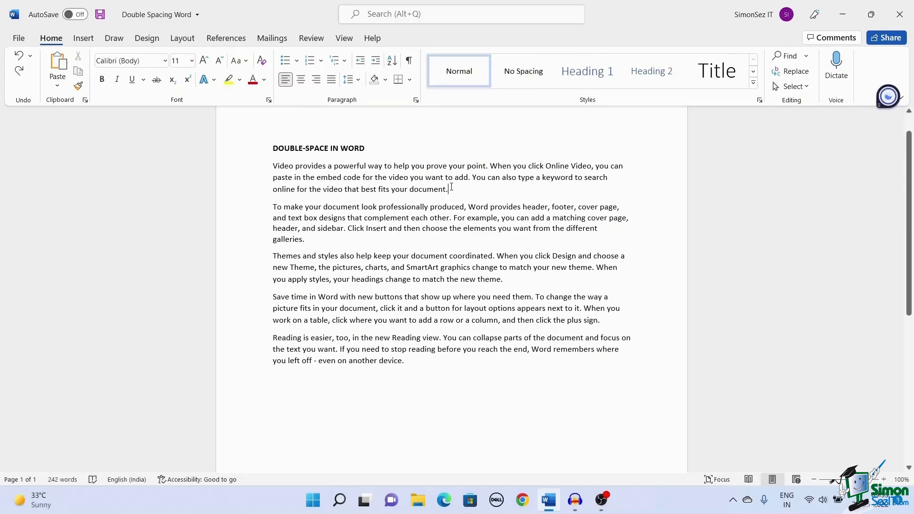
pyautogui.click(453, 188)
# Double-space the first body paragraph with Ctrl+2, then deselect it.
pyautogui.moveTo(453, 189); pyautogui.dragTo(275, 175)
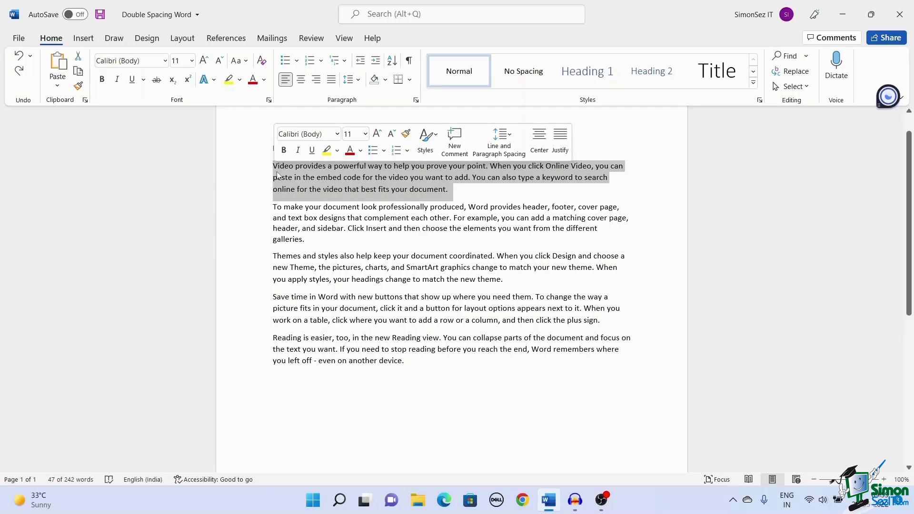
pyautogui.hotkey('ctrl', '2')
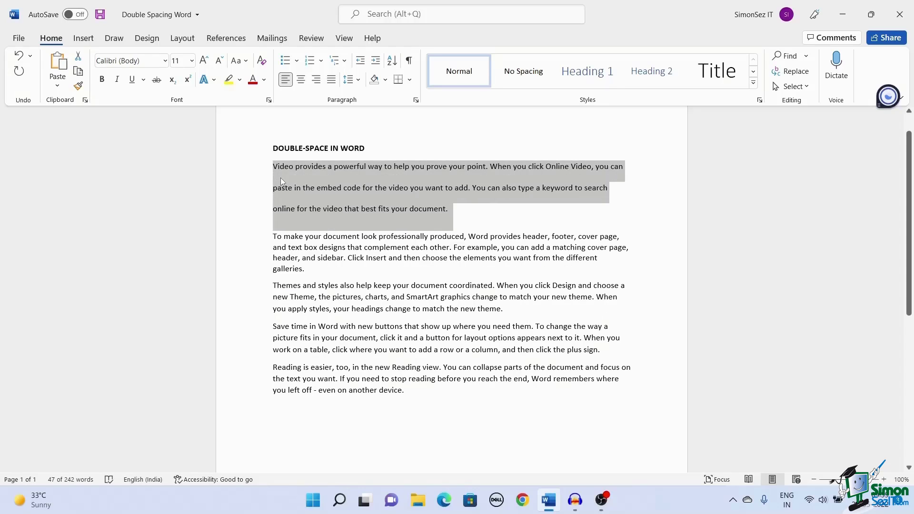
pyautogui.click(477, 217)
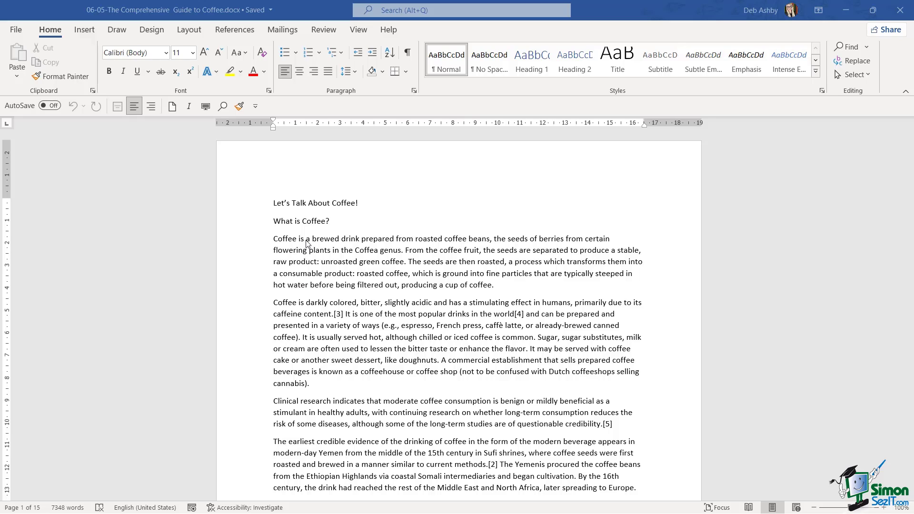
# Experiment with indenting the first Coffee paragraph several steps to the right.
pyautogui.click(274, 238)
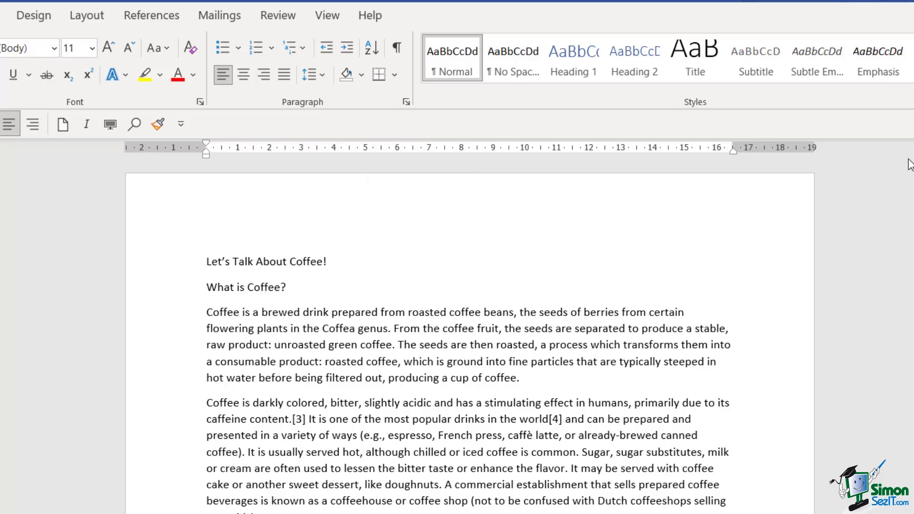
pyautogui.click(348, 49)
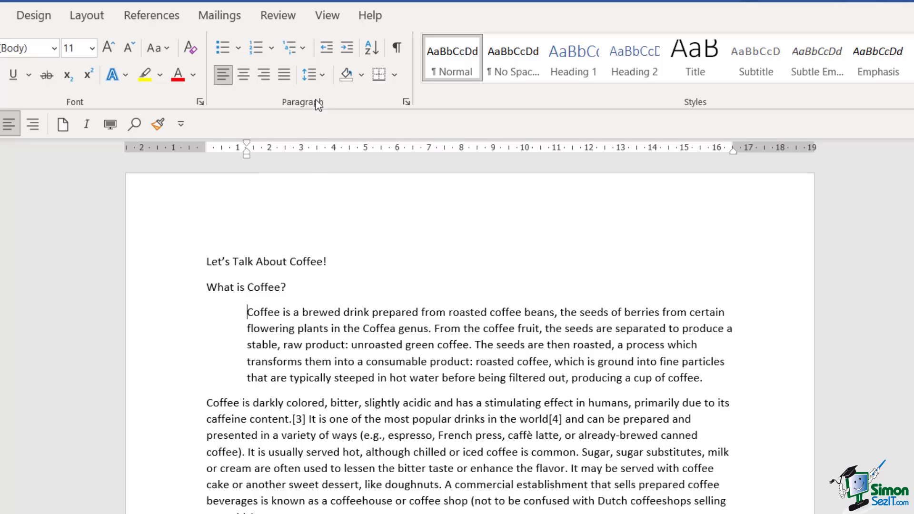
pyautogui.click(322, 50)
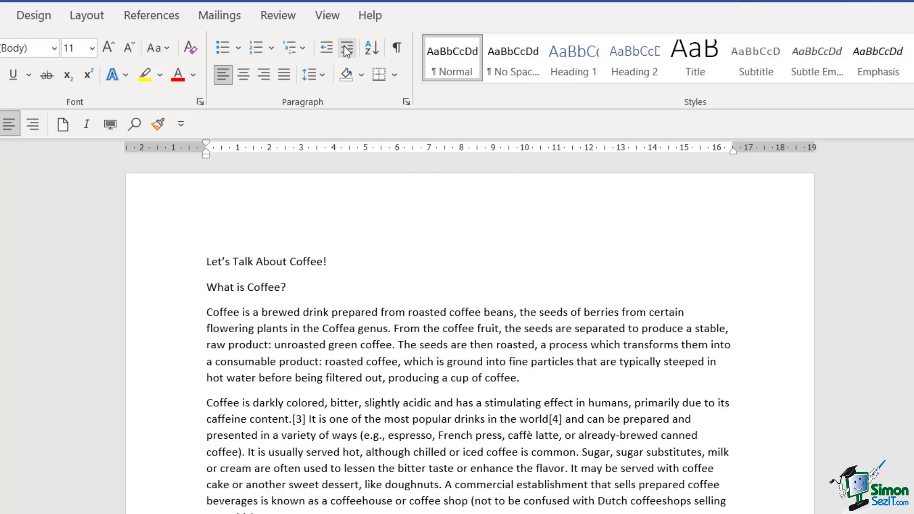
pyautogui.click(343, 46)
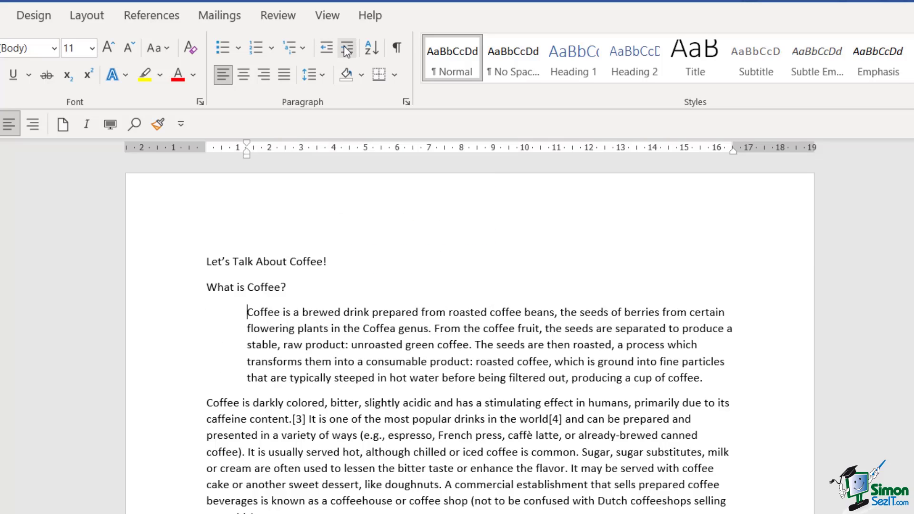
pyautogui.click(347, 50)
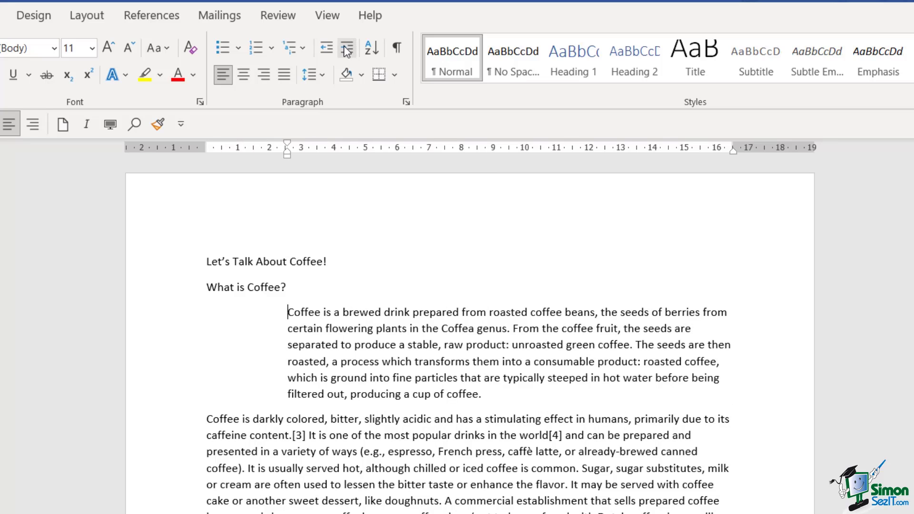
pyautogui.click(345, 48)
pyautogui.click(345, 48)
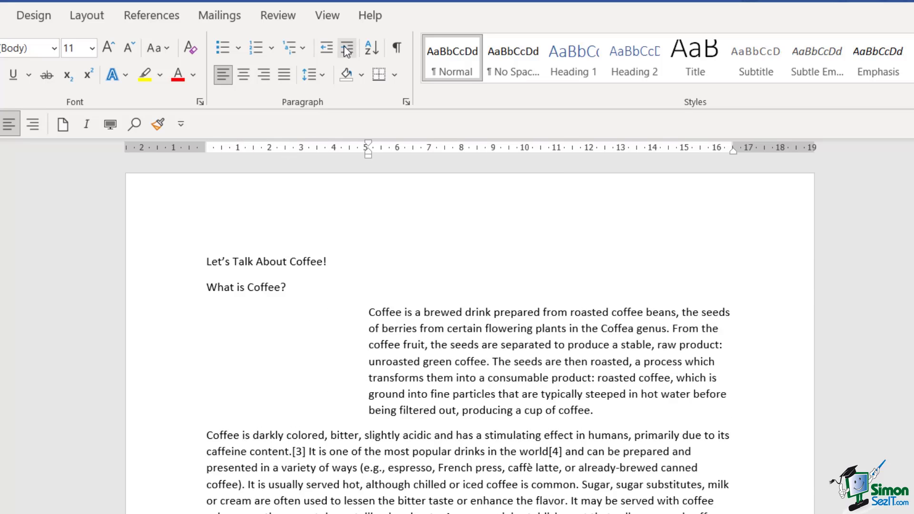
# Reduce the indent, show formatting marks, and return the paragraph to the left margin.
pyautogui.click(327, 45)
pyautogui.click(326, 46)
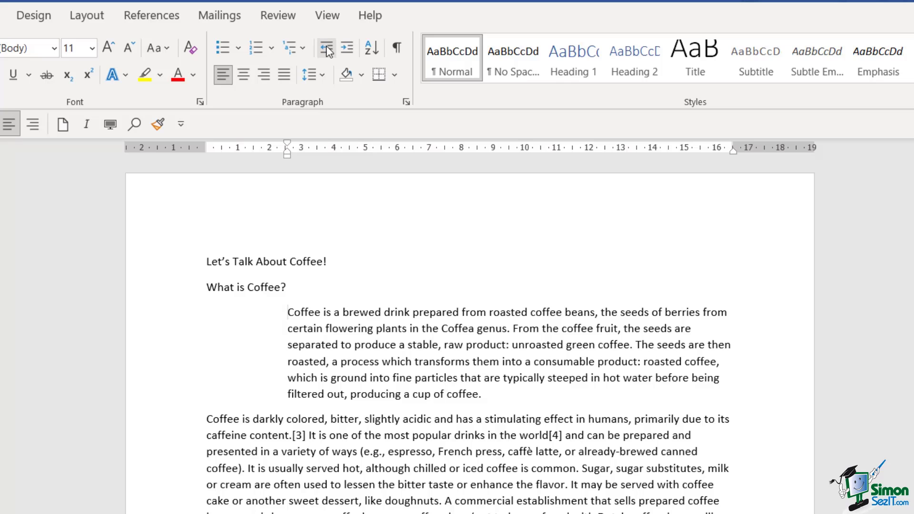
pyautogui.click(326, 46)
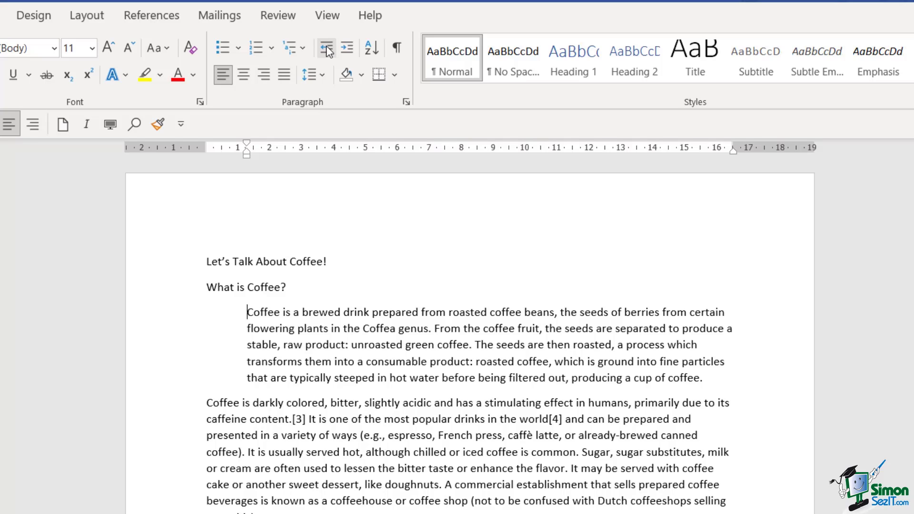
pyautogui.click(404, 47)
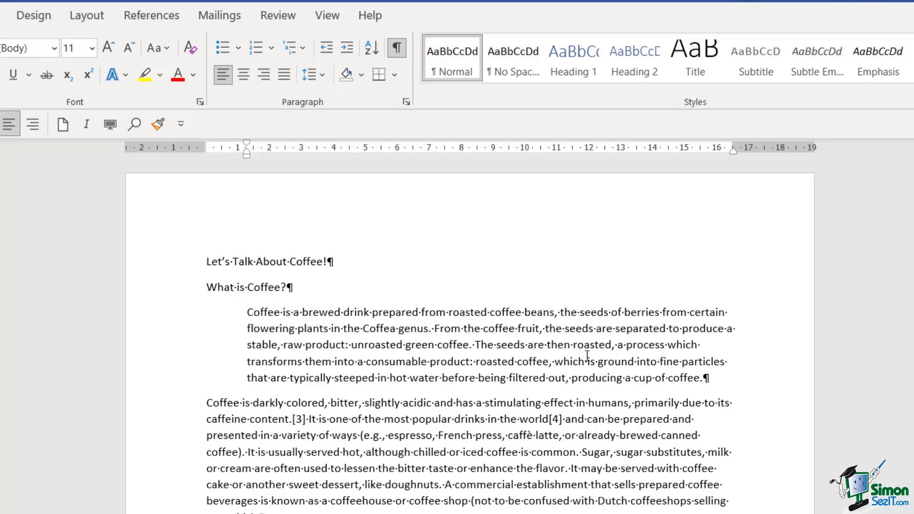
pyautogui.click(326, 48)
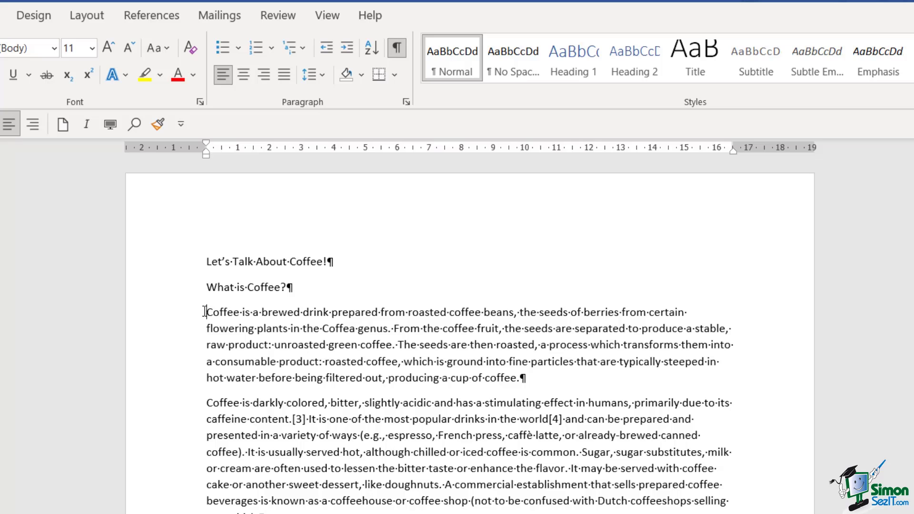
pyautogui.moveTo(205, 311); pyautogui.dragTo(264, 513)
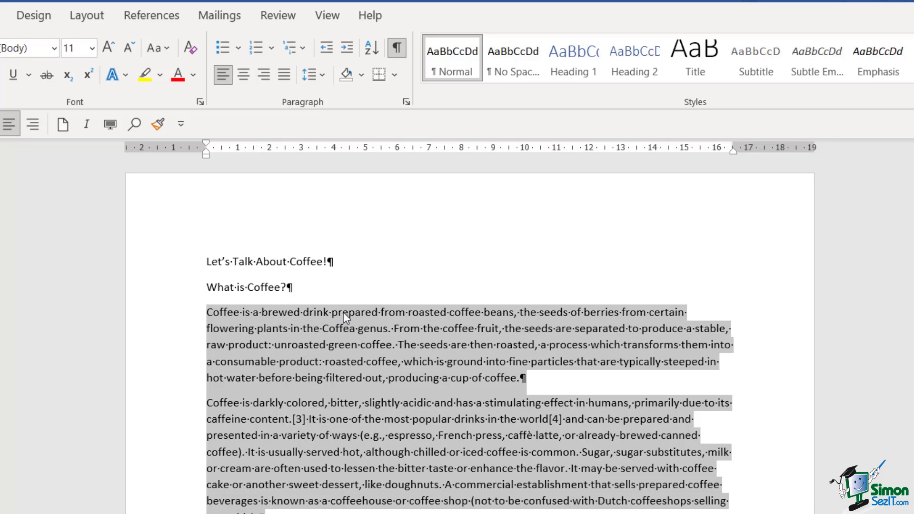
pyautogui.click(346, 48)
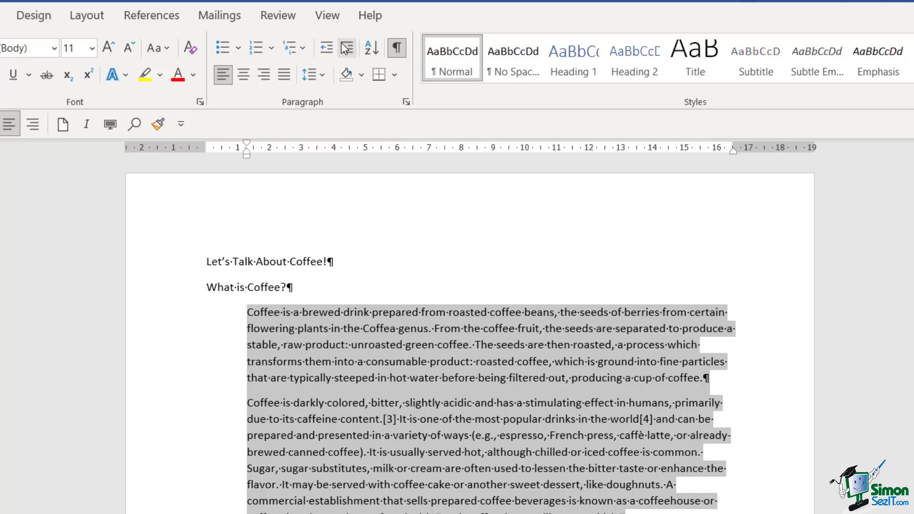
pyautogui.click(326, 50)
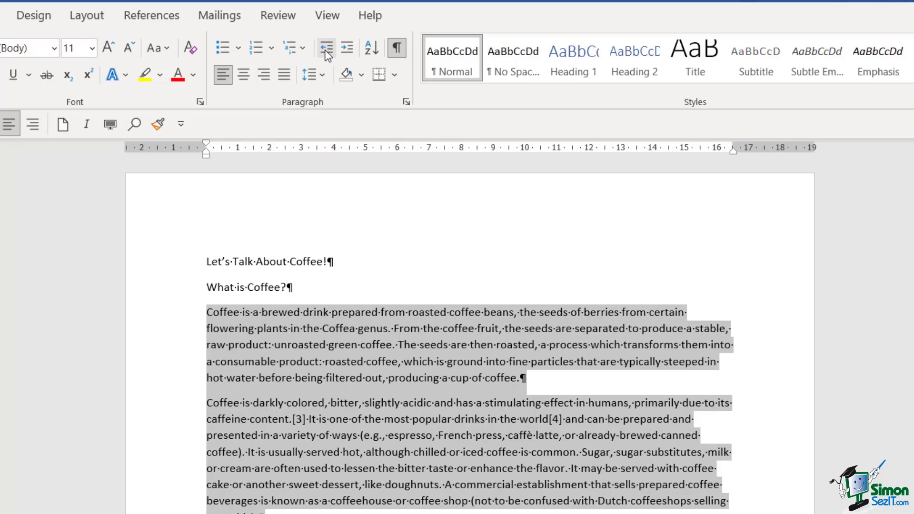
pyautogui.click(344, 47)
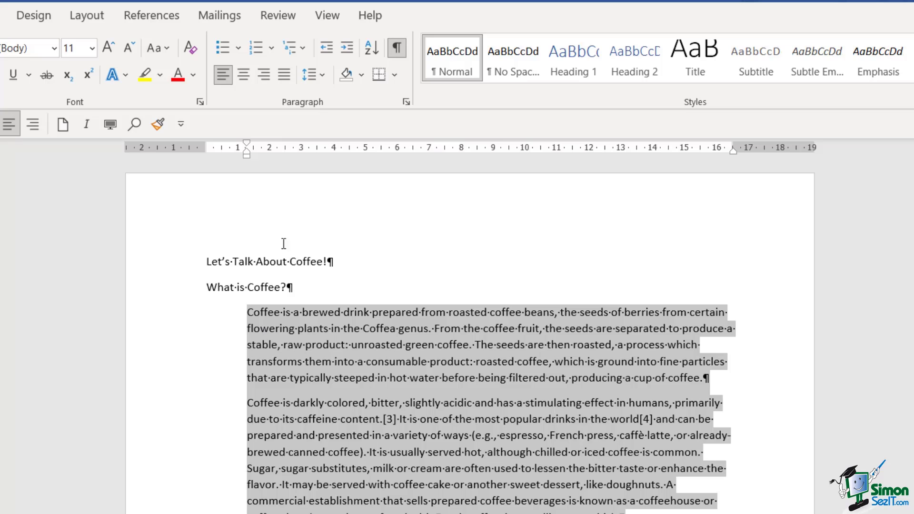
pyautogui.click(328, 49)
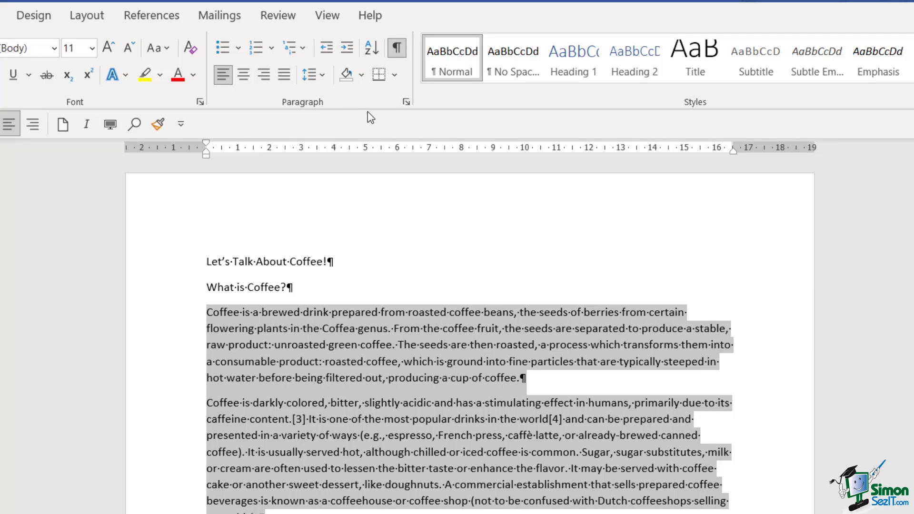
pyautogui.click(406, 103)
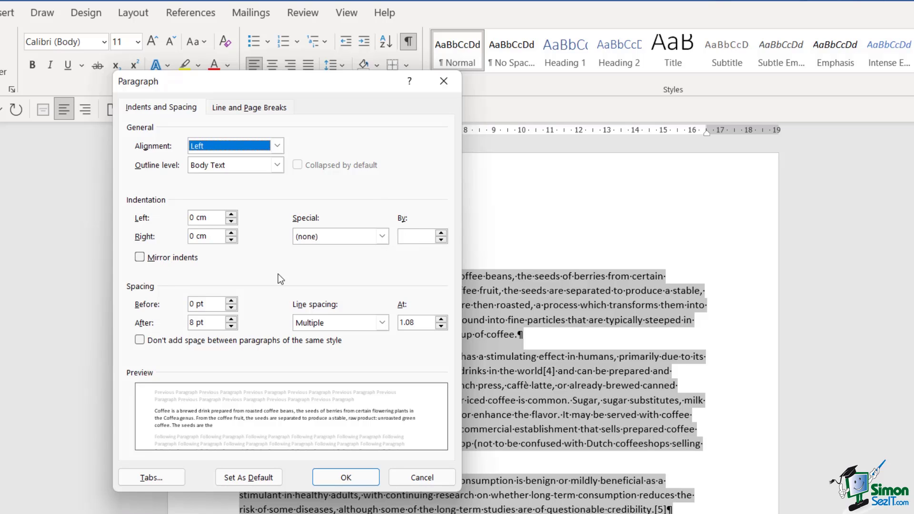
# Raise the left indent up to 1.1 cm, then lower it back to 0 cm.
pyautogui.moveTo(321, 87); pyautogui.dragTo(802, 146)
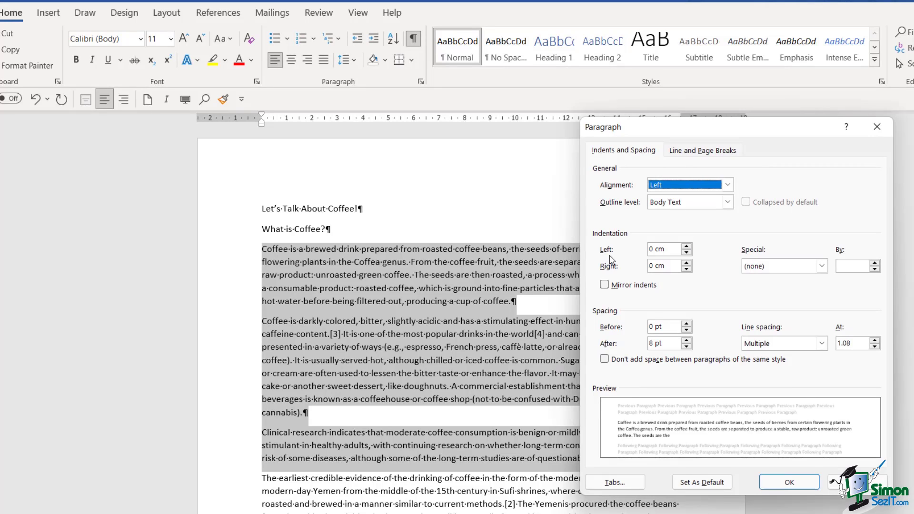
pyautogui.click(689, 251)
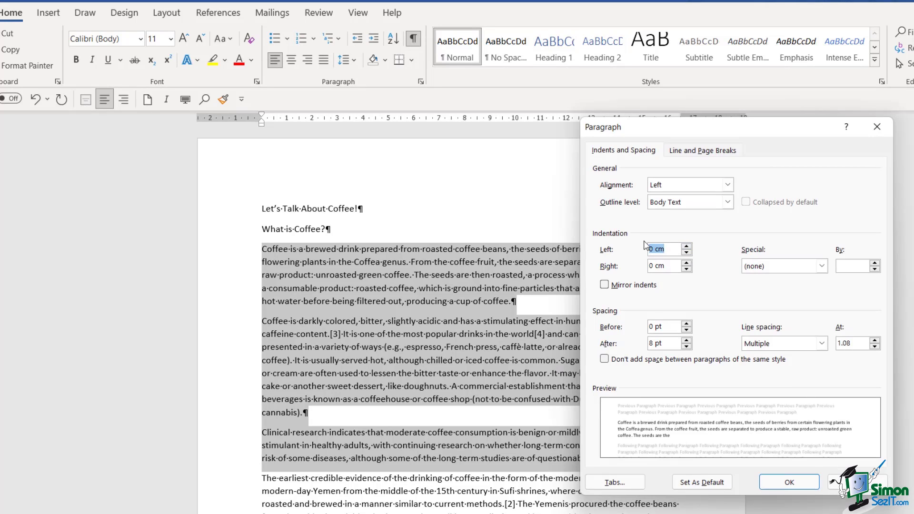
pyautogui.click(686, 246)
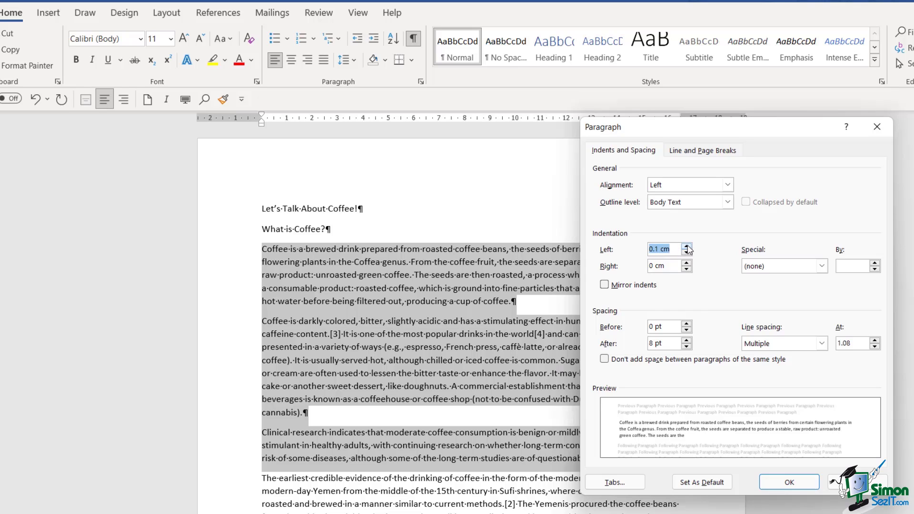
pyautogui.click(686, 246)
pyautogui.click(686, 246)
pyautogui.click(686, 246)
pyautogui.click(686, 247)
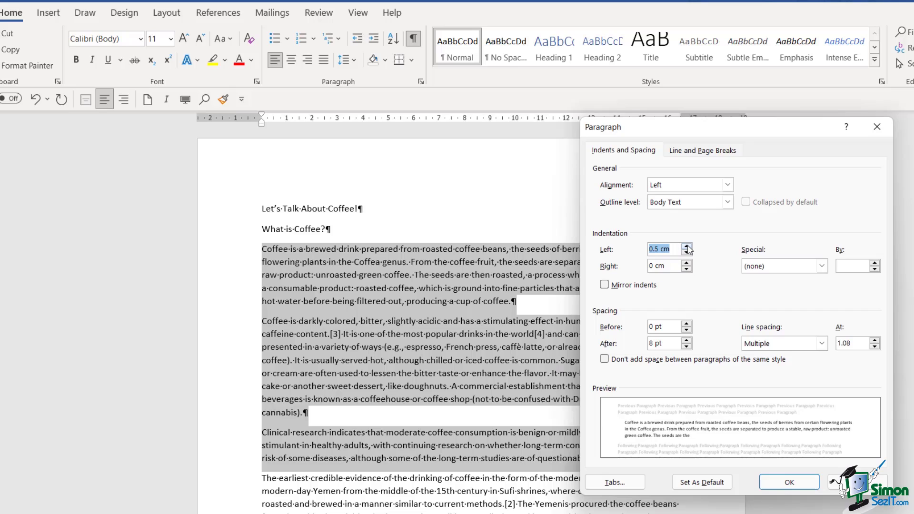
pyautogui.click(687, 247)
pyautogui.click(687, 246)
pyautogui.click(686, 246)
pyautogui.click(687, 247)
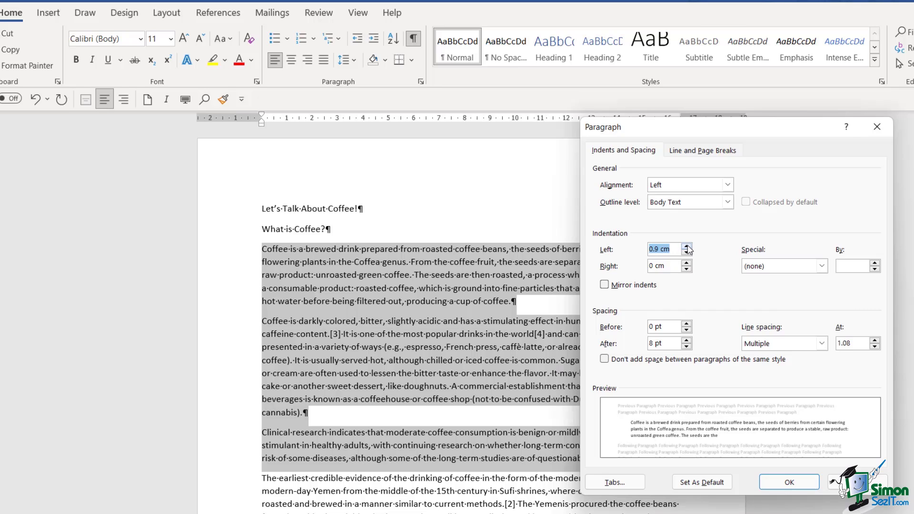
pyautogui.click(686, 247)
pyautogui.click(686, 246)
pyautogui.click(686, 252)
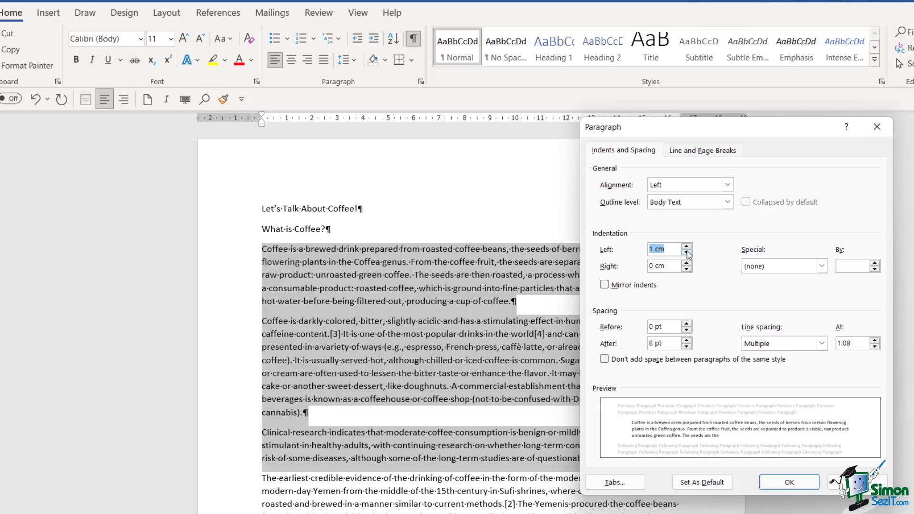
pyautogui.click(686, 253)
pyautogui.click(687, 252)
pyautogui.click(687, 252)
pyautogui.click(687, 253)
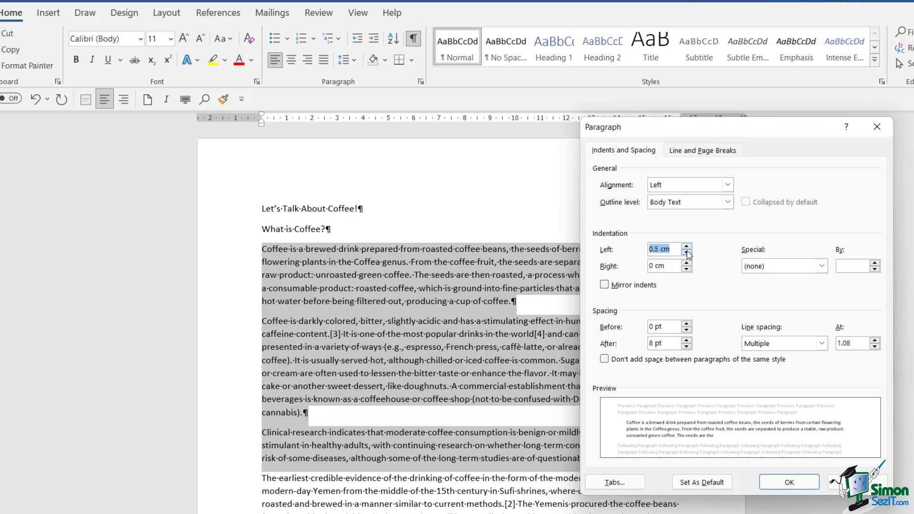
pyautogui.click(687, 253)
pyautogui.click(686, 252)
pyautogui.click(686, 253)
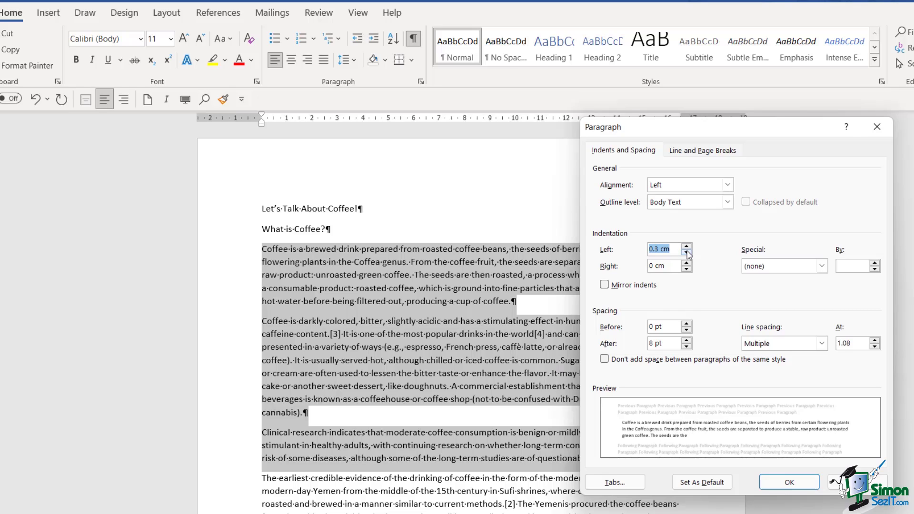
pyautogui.click(686, 252)
pyautogui.click(686, 253)
pyautogui.click(686, 252)
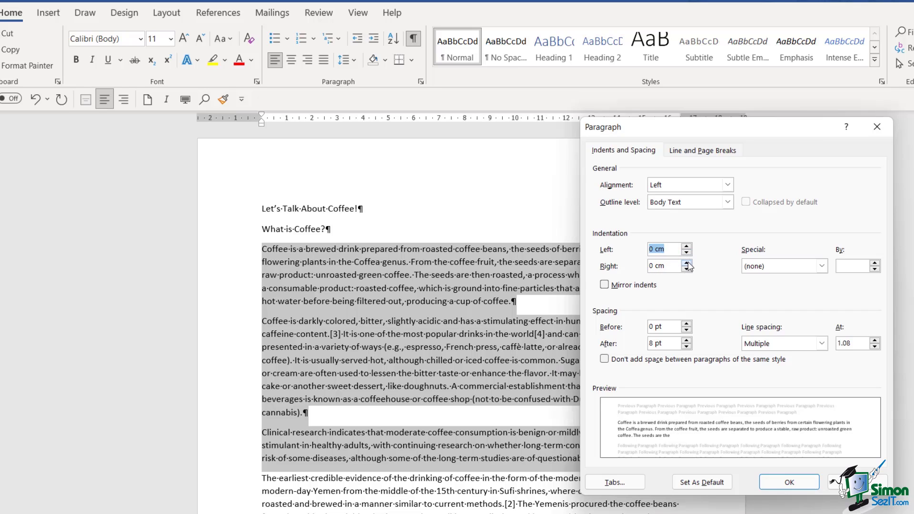
# Widen the right indent past 0.6 cm, then set it to 0 and apply.
pyautogui.click(687, 263)
pyautogui.click(687, 263)
pyautogui.click(687, 263)
pyautogui.click(686, 263)
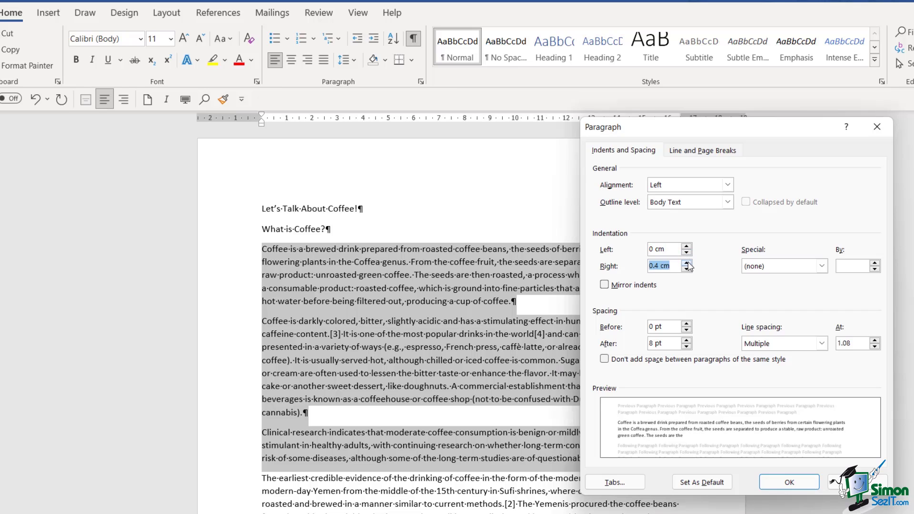
pyautogui.click(686, 263)
pyautogui.click(686, 263)
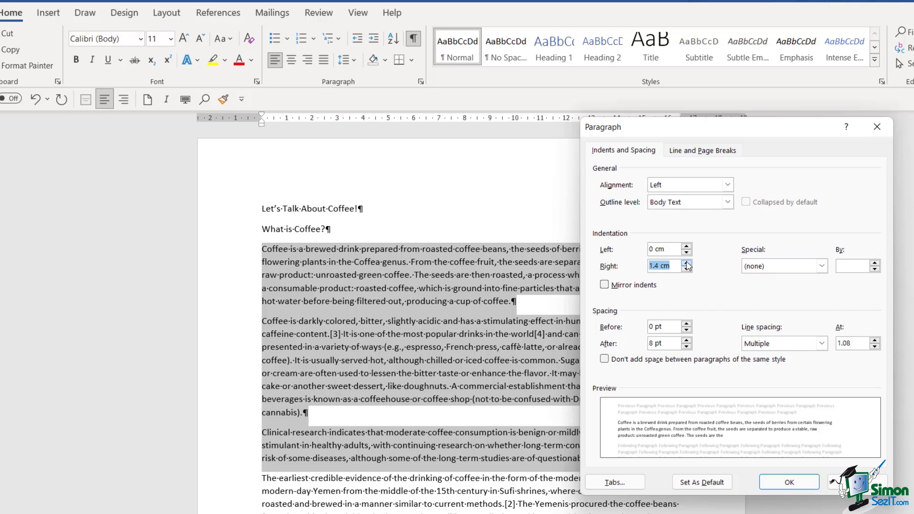
pyautogui.click(687, 263)
pyautogui.click(687, 263)
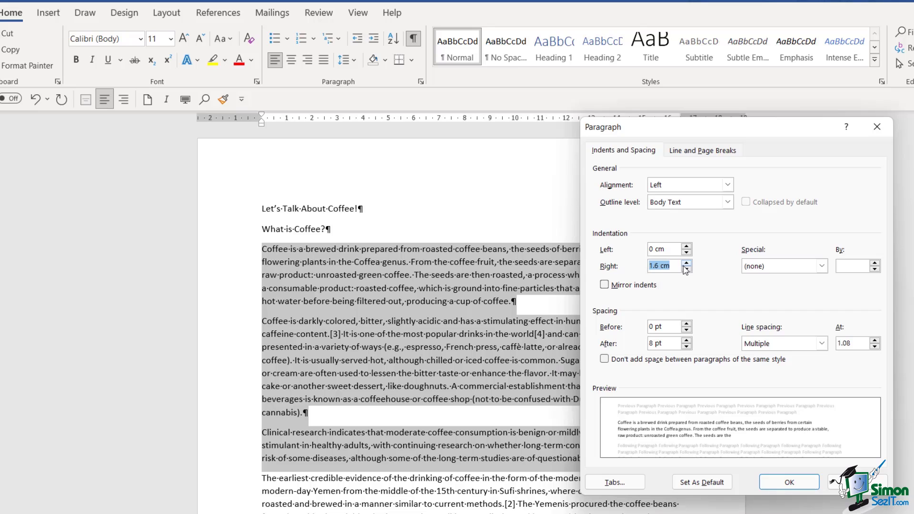
pyautogui.write('0')
pyautogui.press('Return')
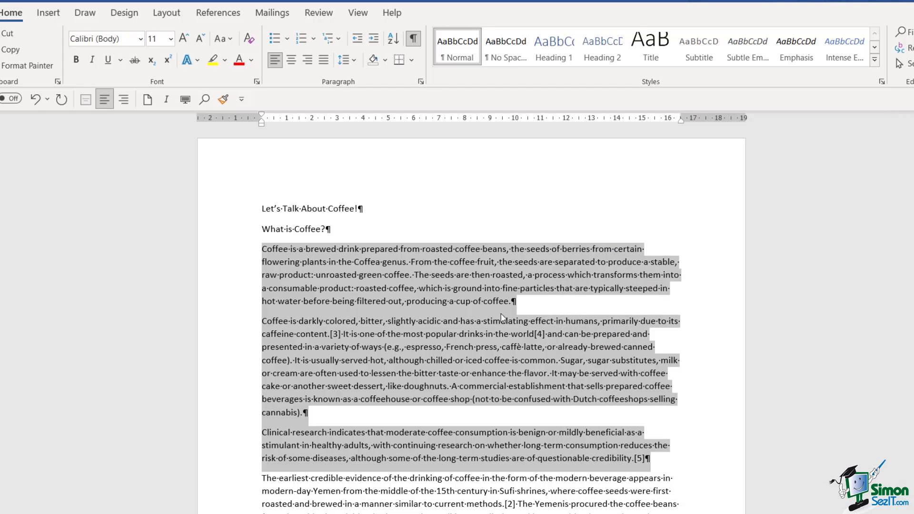
pyautogui.click(469, 314)
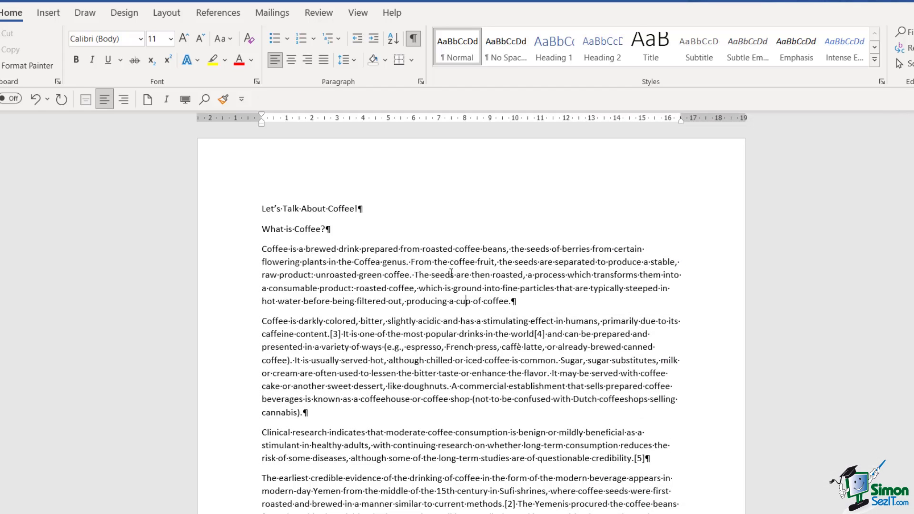
pyautogui.click(263, 250)
pyautogui.click(421, 82)
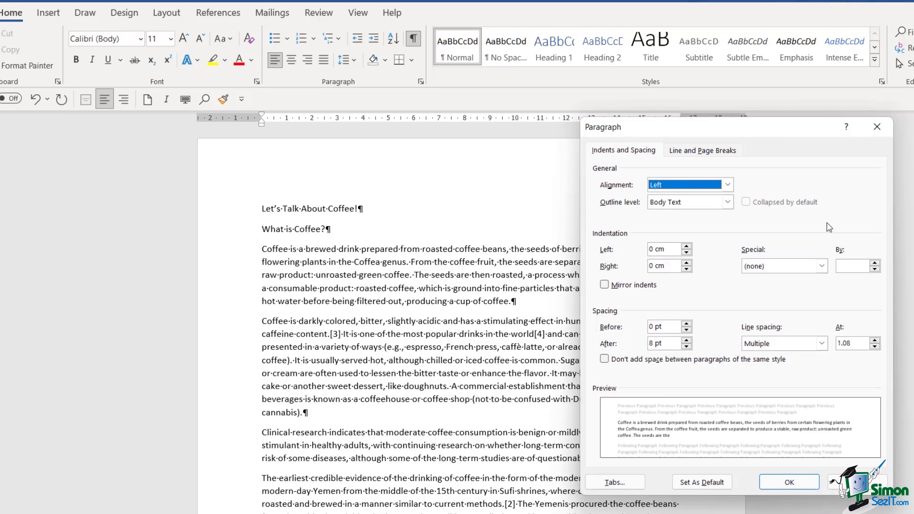
pyautogui.click(822, 266)
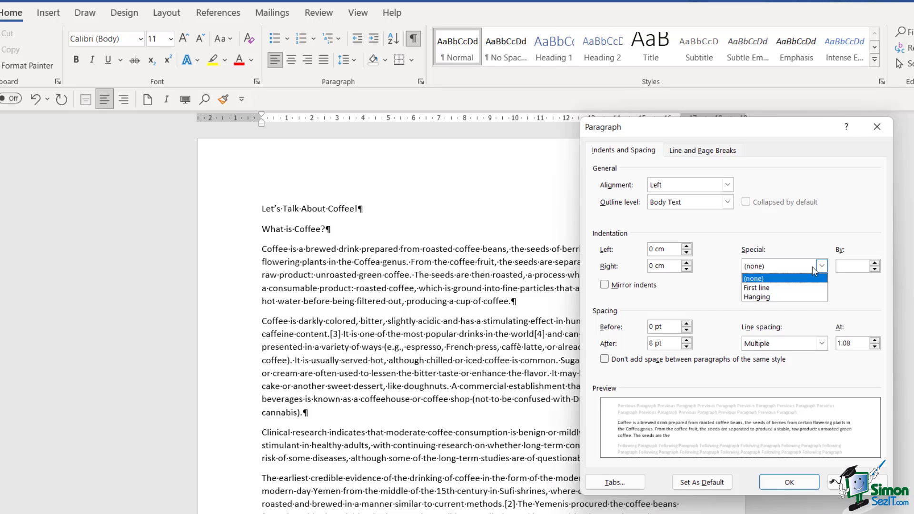
pyautogui.click(779, 288)
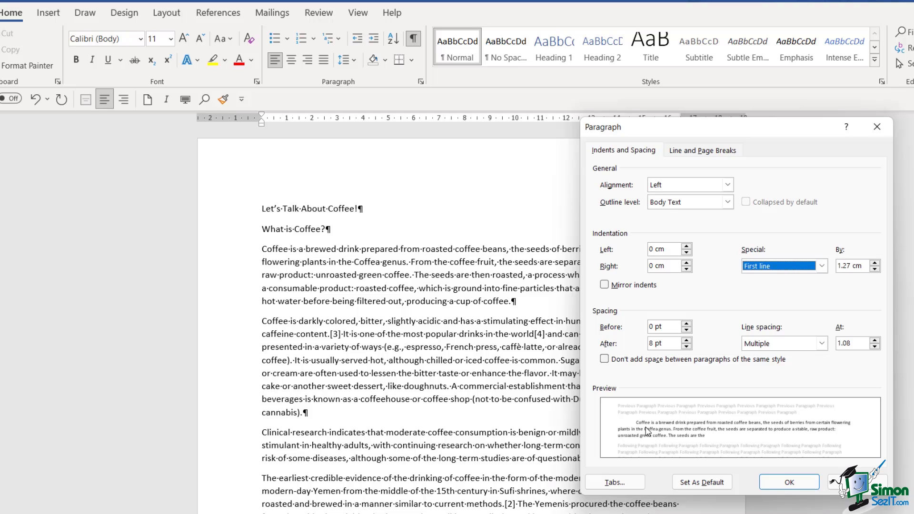
pyautogui.click(788, 482)
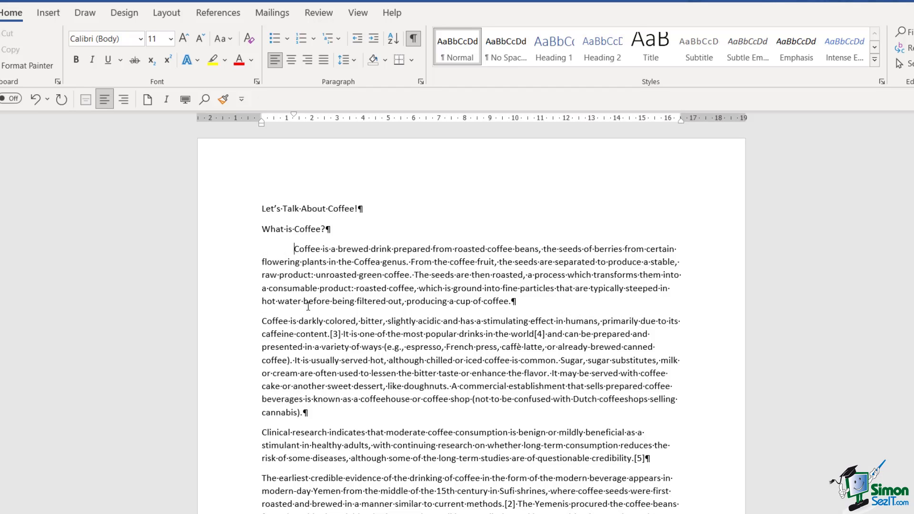
pyautogui.click(421, 81)
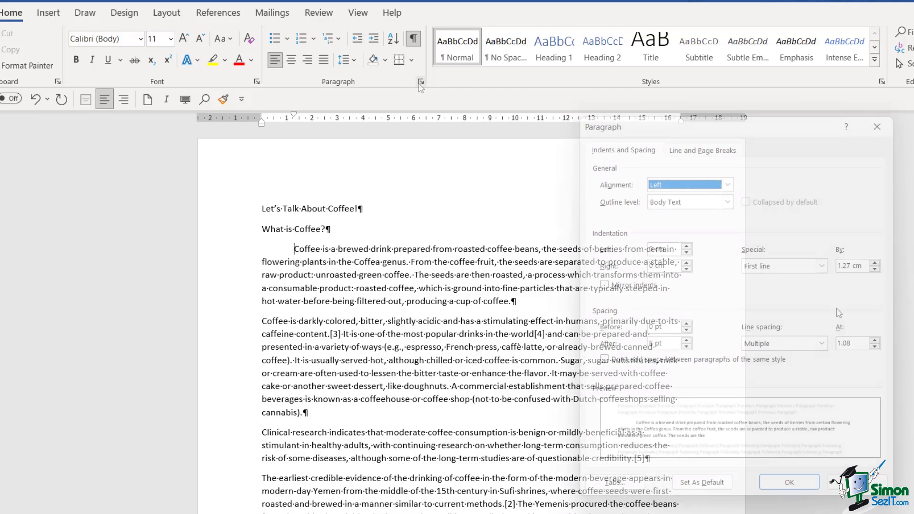
pyautogui.click(875, 263)
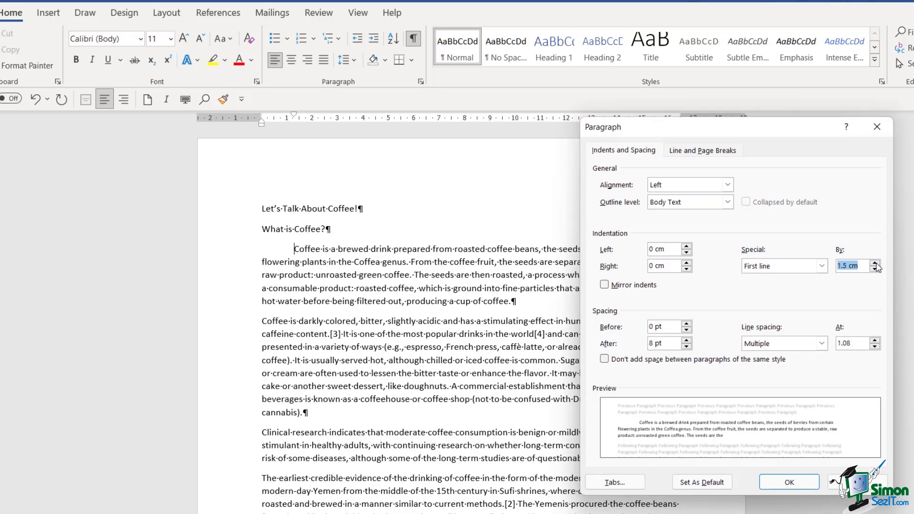
pyautogui.click(875, 263)
pyautogui.click(875, 262)
pyautogui.click(875, 263)
pyautogui.click(875, 263)
pyautogui.click(875, 263)
pyautogui.click(875, 262)
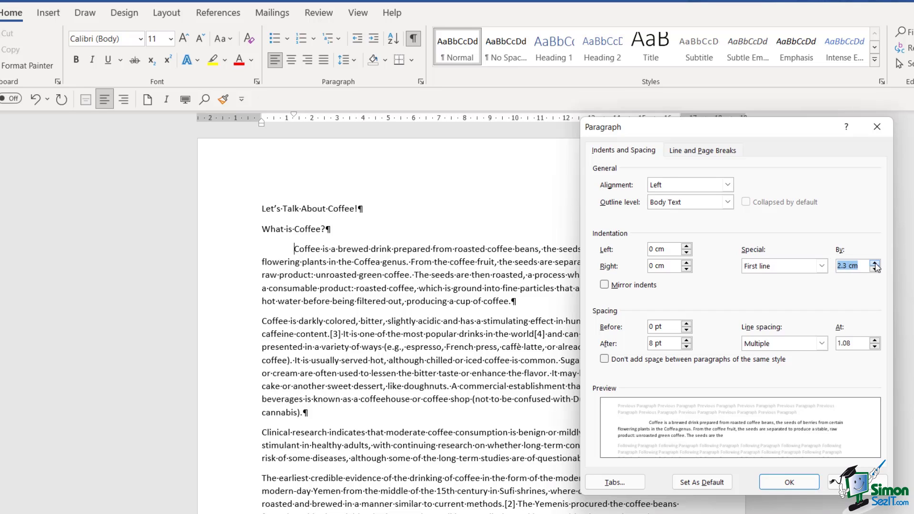
pyautogui.click(875, 263)
pyautogui.click(875, 263)
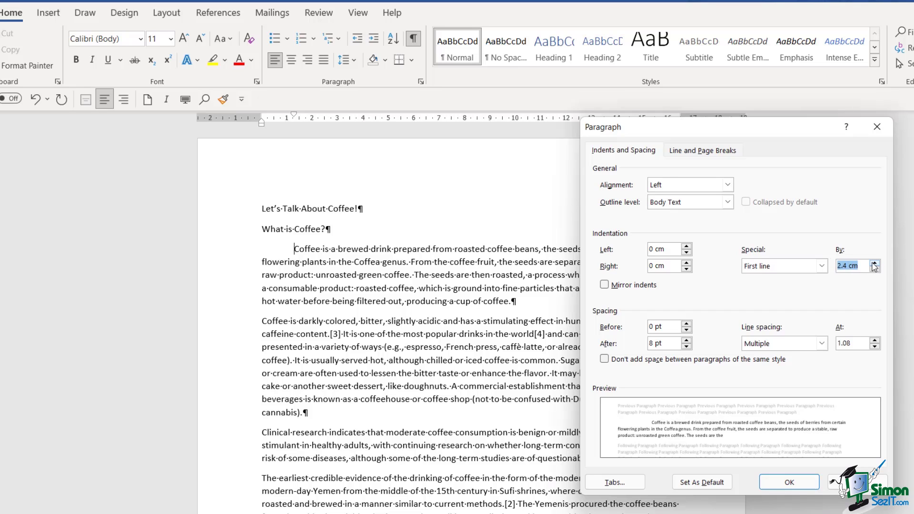
pyautogui.click(784, 482)
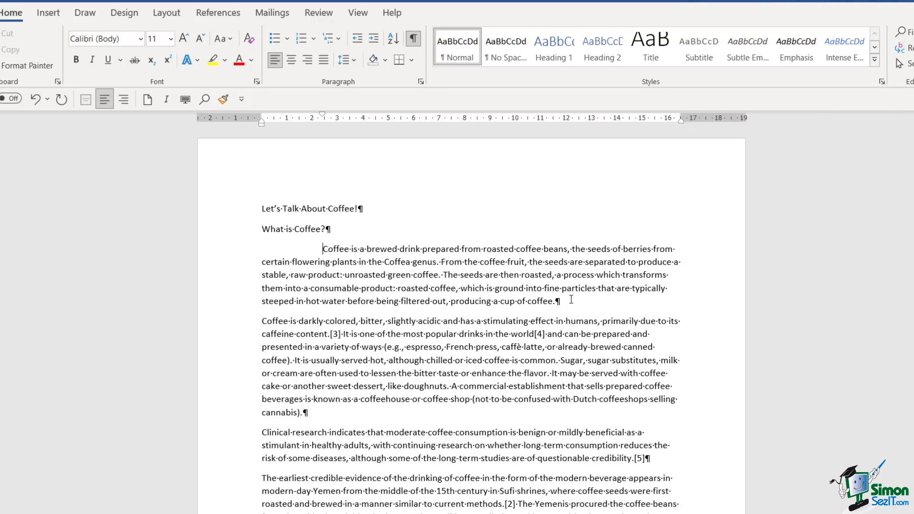
pyautogui.hotkey('ctrl', 'z')
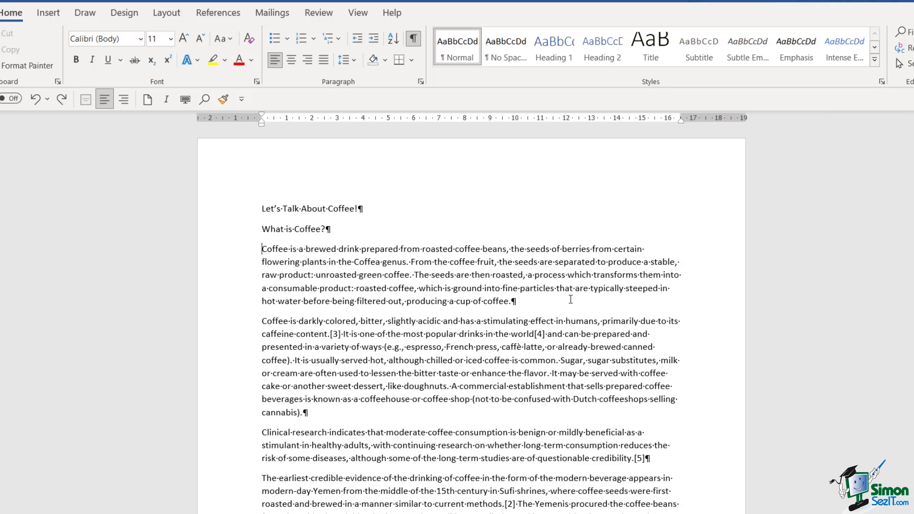
pyautogui.click(421, 82)
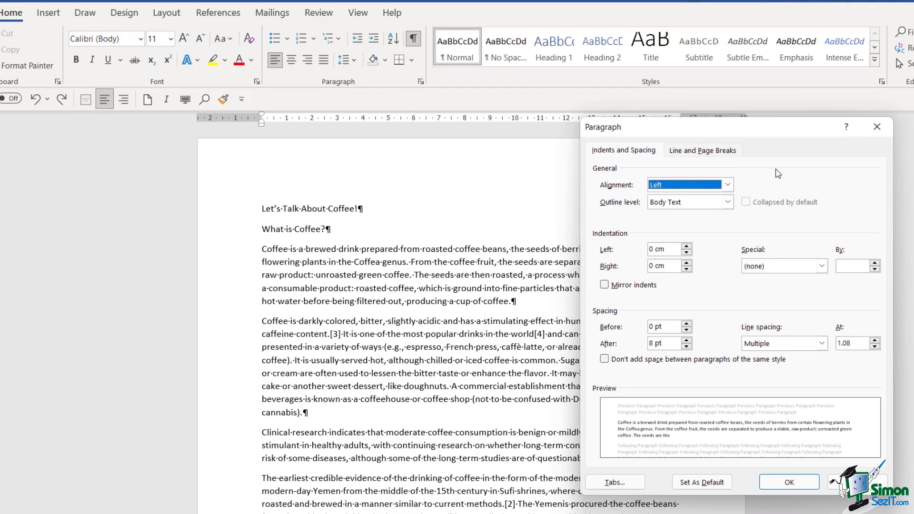
pyautogui.click(821, 267)
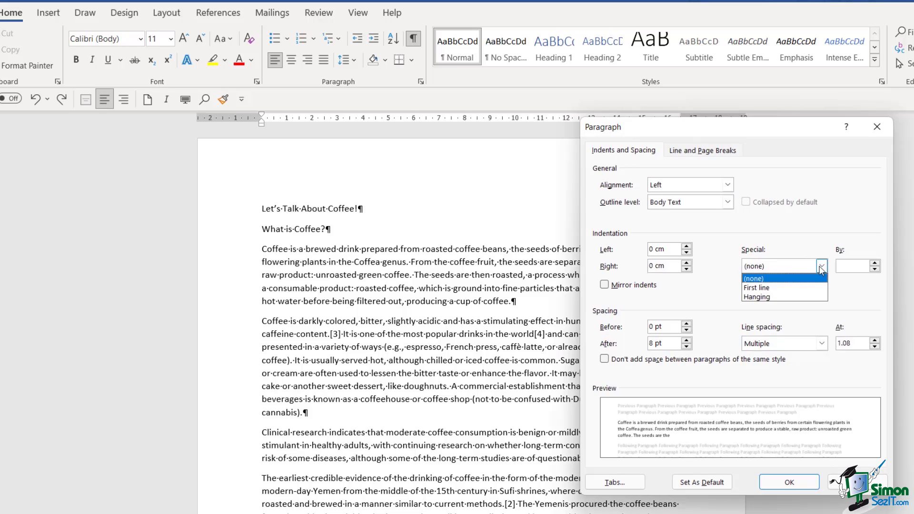
pyautogui.click(768, 297)
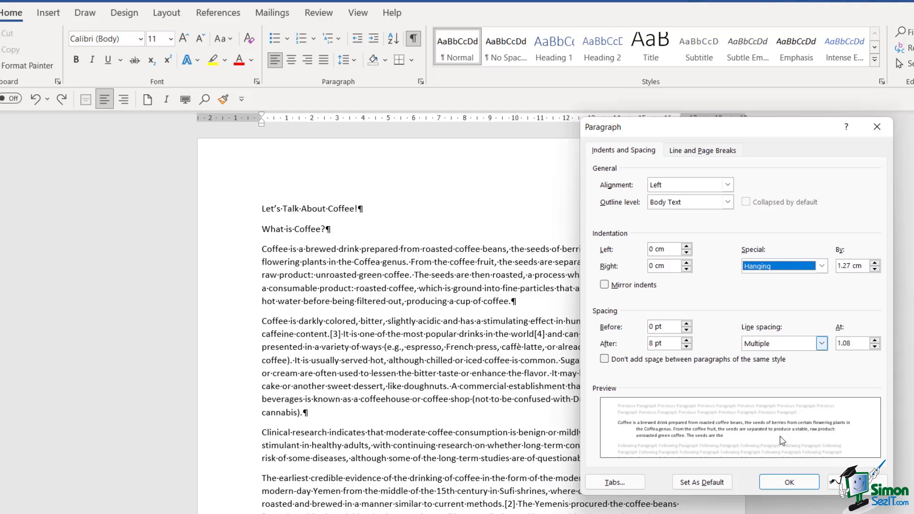
pyautogui.click(783, 482)
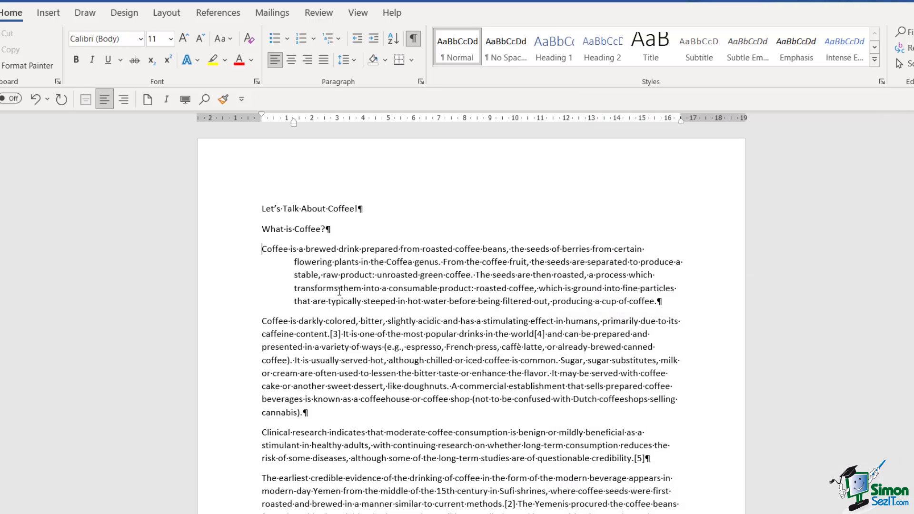
pyautogui.hotkey('ctrl', 'z')
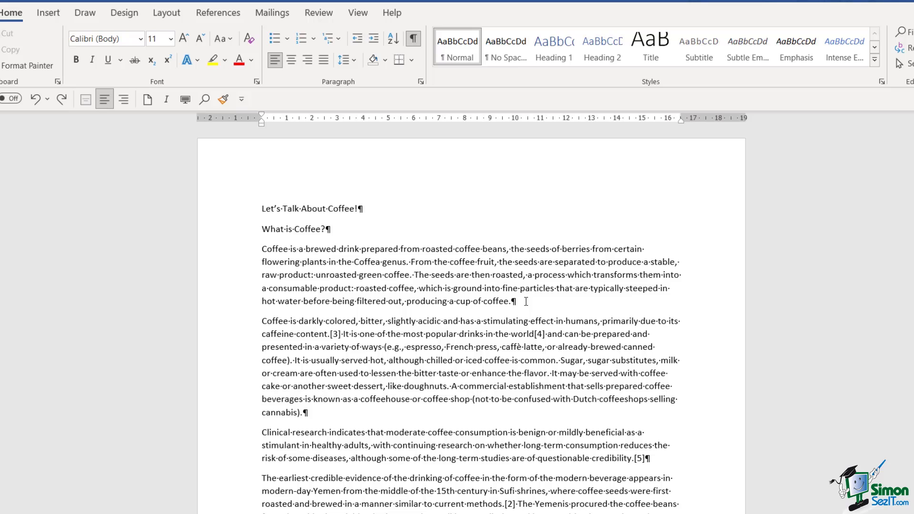
# Apply a First line special indent of 1.27 cm to the first two coffee paragraphs.
pyautogui.click(281, 249)
pyautogui.moveTo(261, 249); pyautogui.dragTo(357, 412)
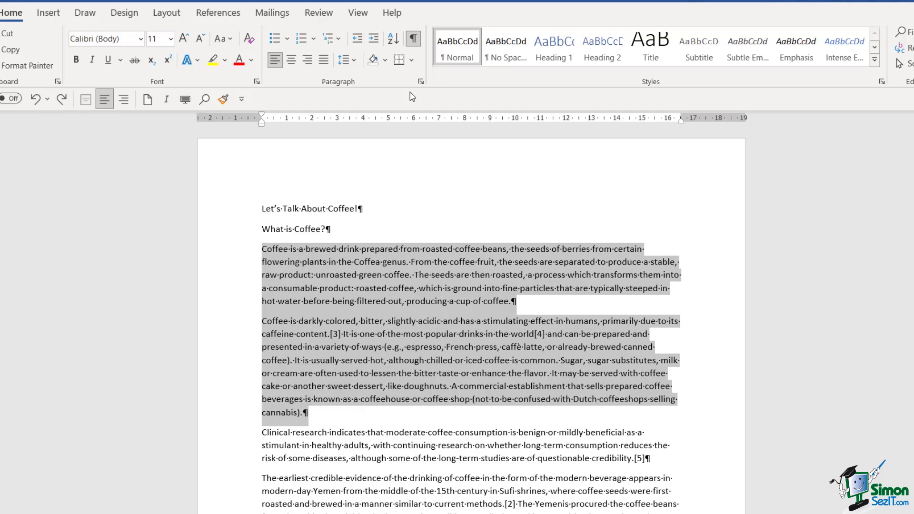
pyautogui.click(420, 82)
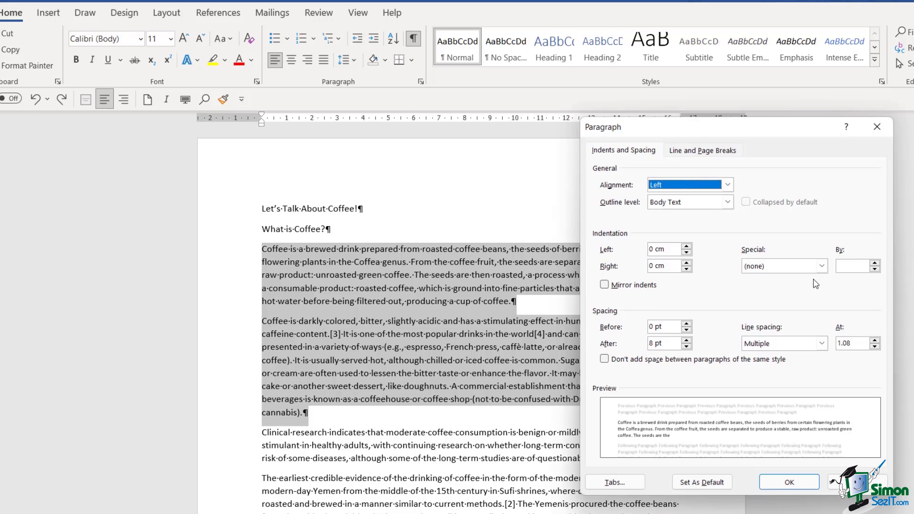
pyautogui.click(822, 266)
pyautogui.click(784, 290)
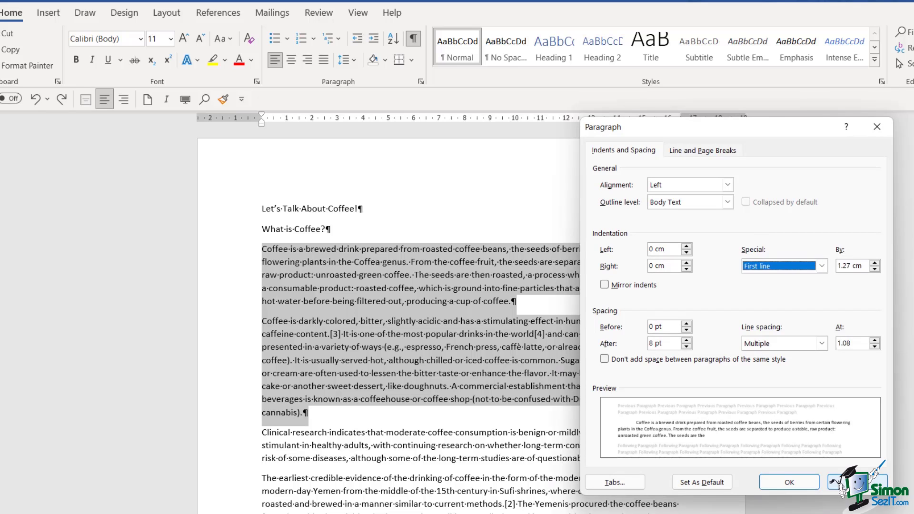
pyautogui.click(789, 483)
pyautogui.click(678, 377)
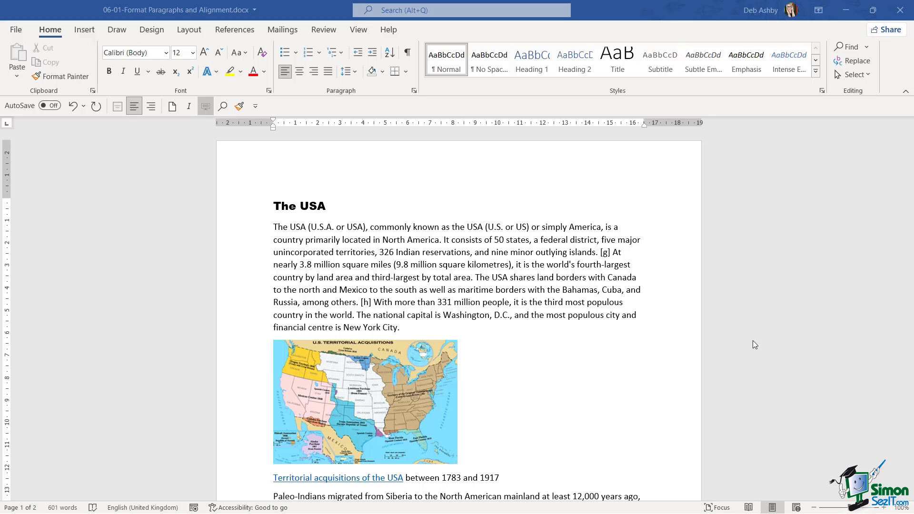
# Split the first USA paragraph so 'The USA shares land borders' begins a new paragraph.
pyautogui.click(334, 207)
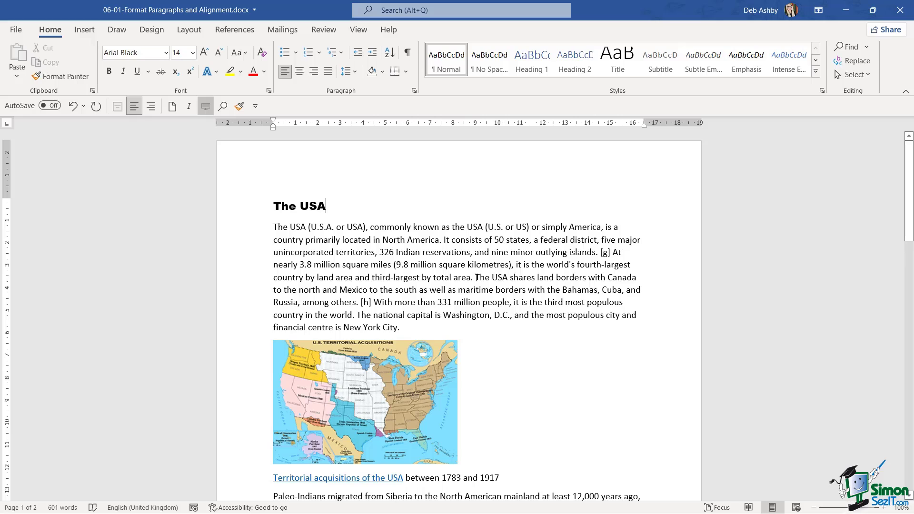
pyautogui.click(476, 278)
pyautogui.press('Return')
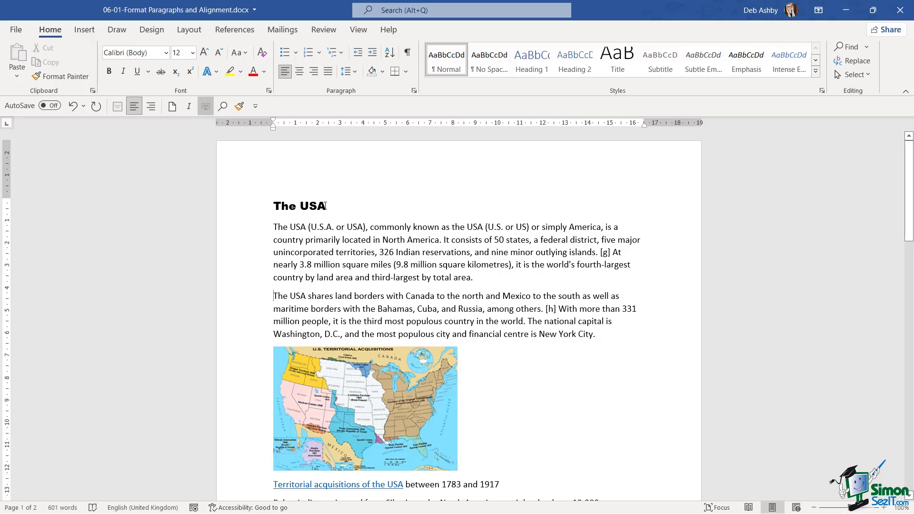
pyautogui.click(325, 206)
pyautogui.tripleClick(336, 205)
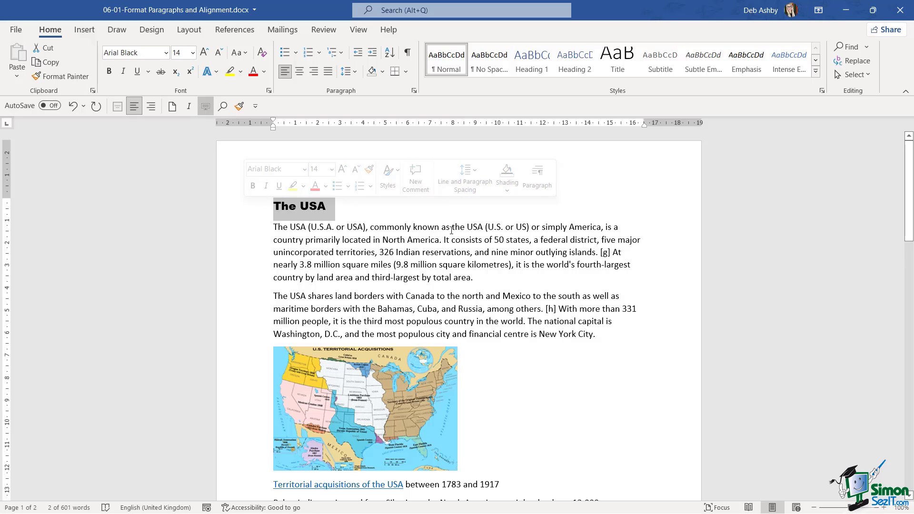
pyautogui.click(399, 227)
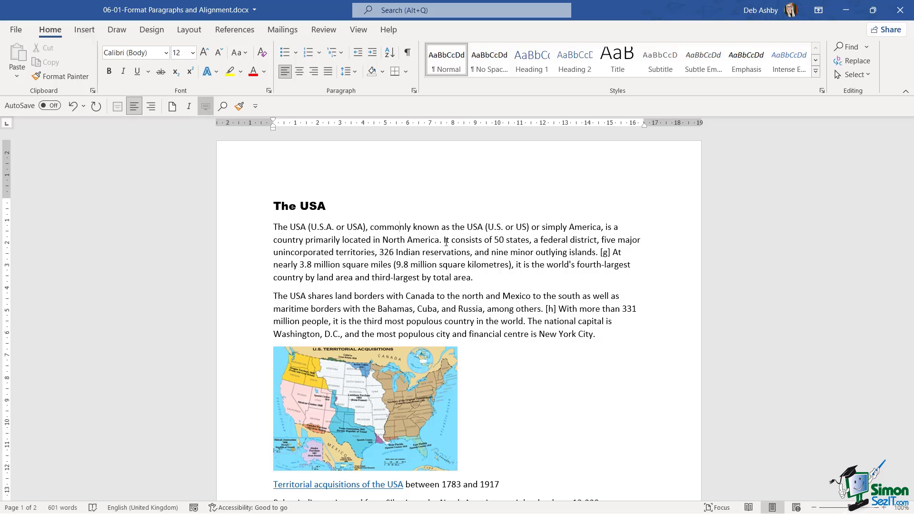
# Right-align the first USA body paragraph, then reselect it from the left margin.
pyautogui.tripleClick(292, 231)
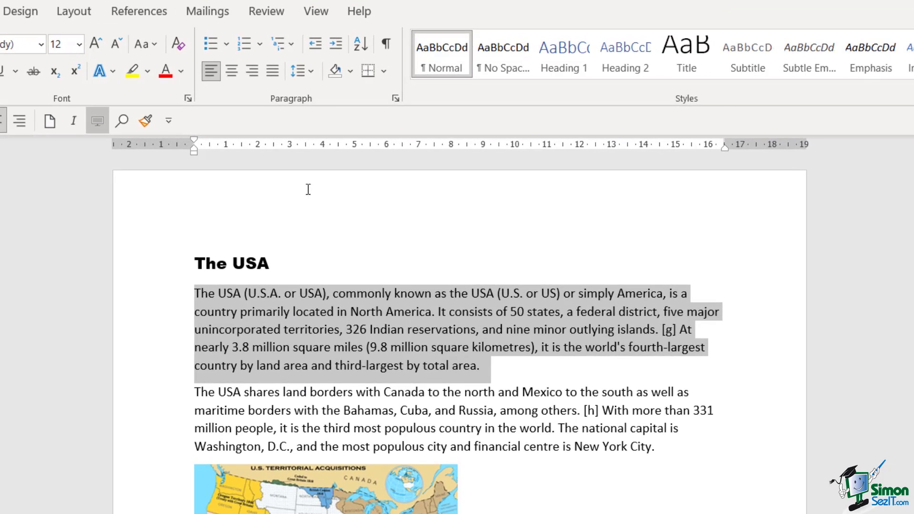
pyautogui.click(235, 71)
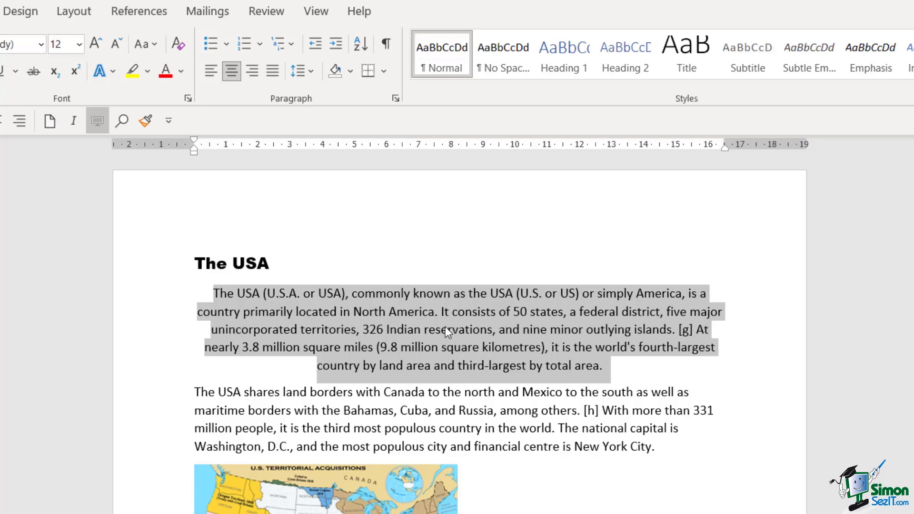
pyautogui.click(252, 73)
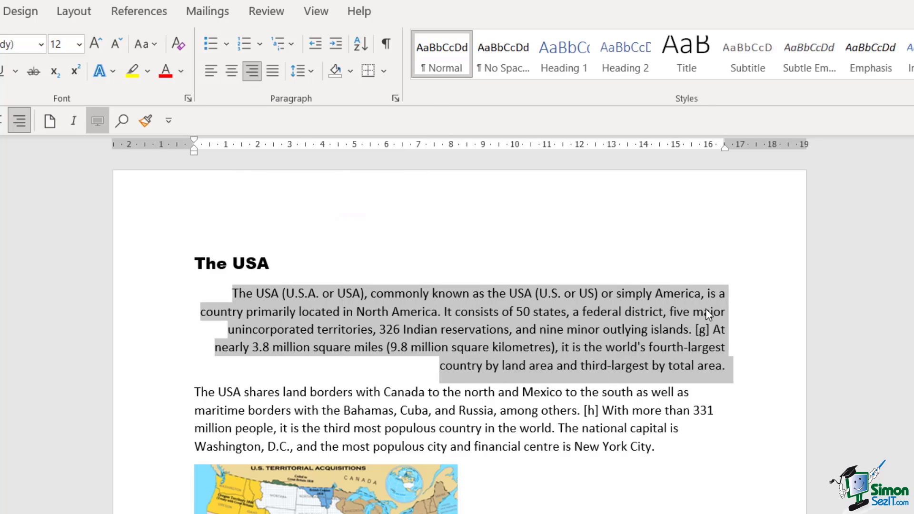
pyautogui.click(697, 352)
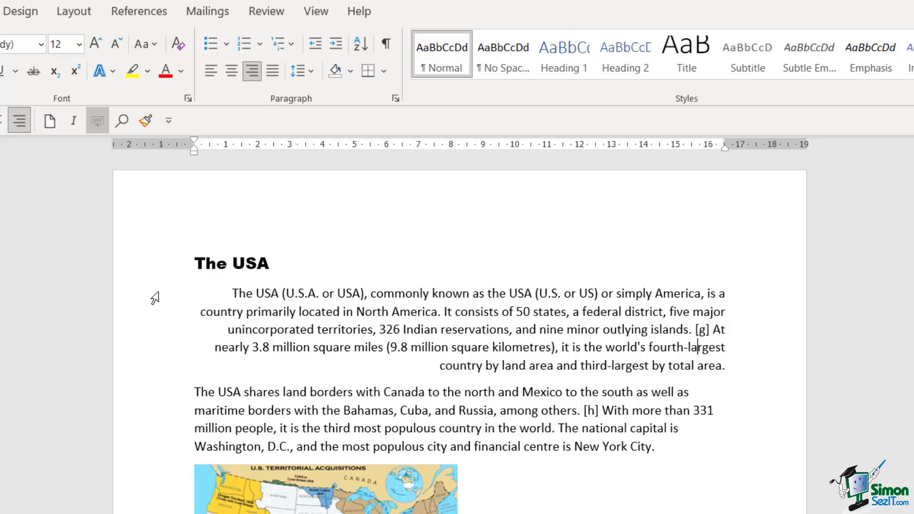
pyautogui.moveTo(153, 298); pyautogui.dragTo(153, 367)
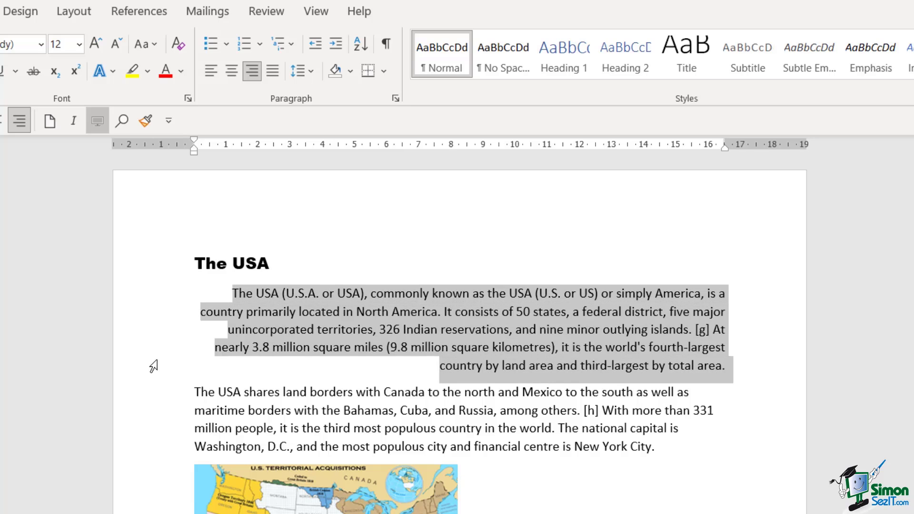
# Justify the opening USA paragraph so its lines sit flush with both margins.
pyautogui.click(273, 72)
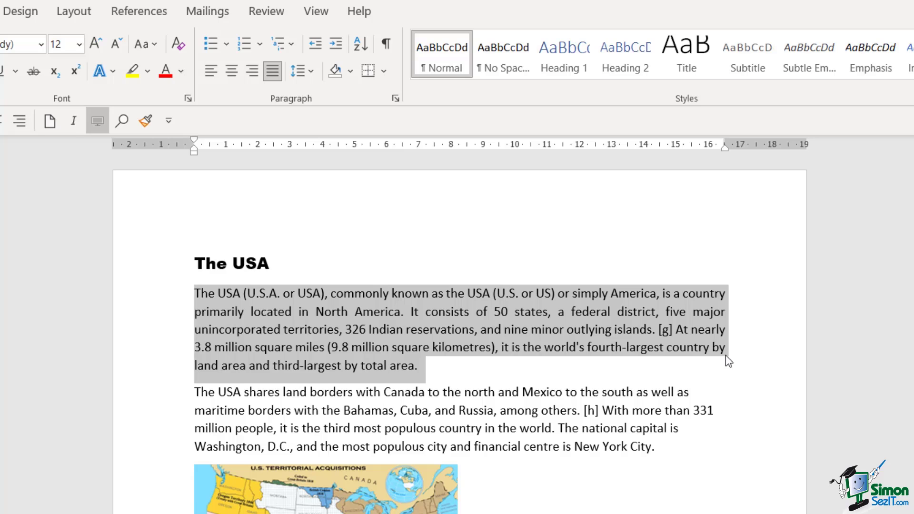
pyautogui.click(582, 313)
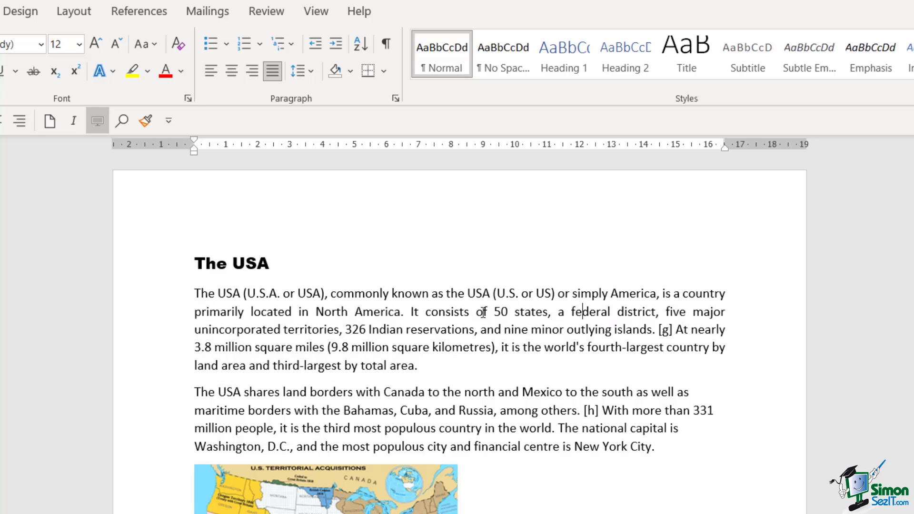
pyautogui.keyDown('shift'); pyautogui.click(410, 317); pyautogui.keyUp('shift')
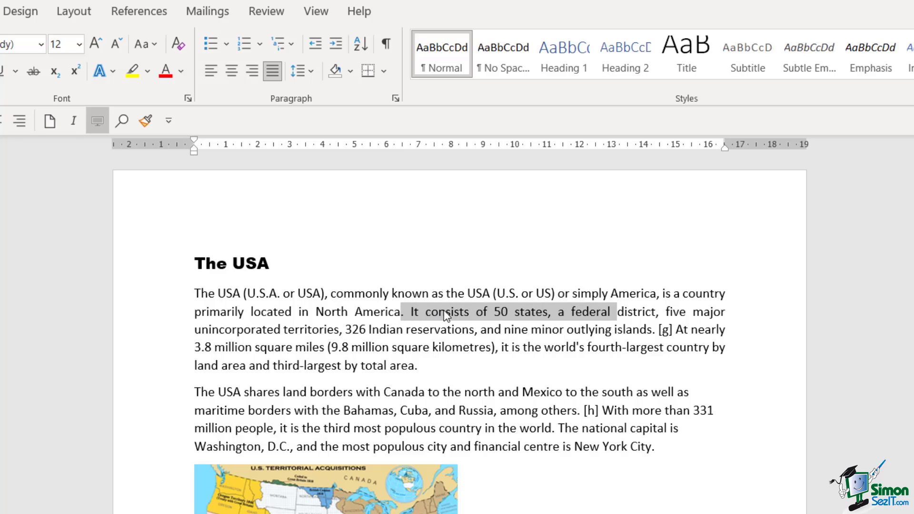
pyautogui.click(635, 314)
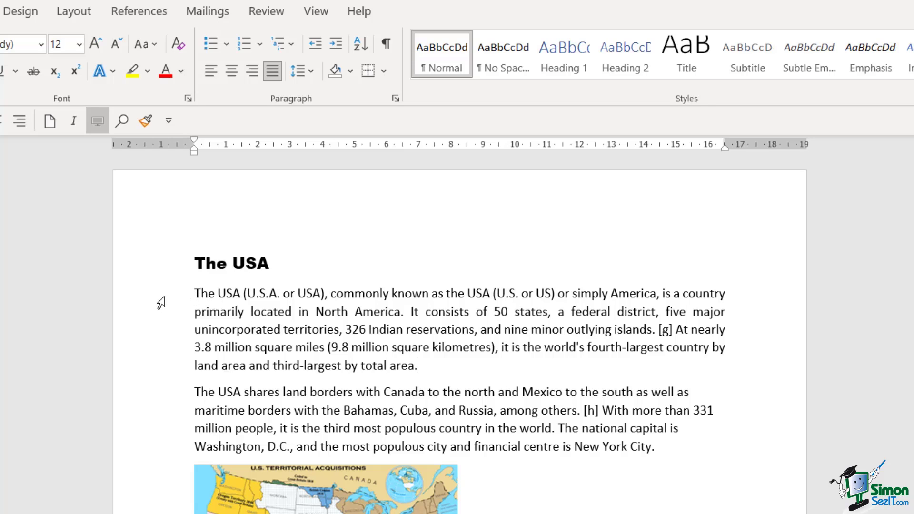
# Return the opening USA paragraph to left alignment with Ctrl+L.
pyautogui.moveTo(161, 302); pyautogui.dragTo(162, 371)
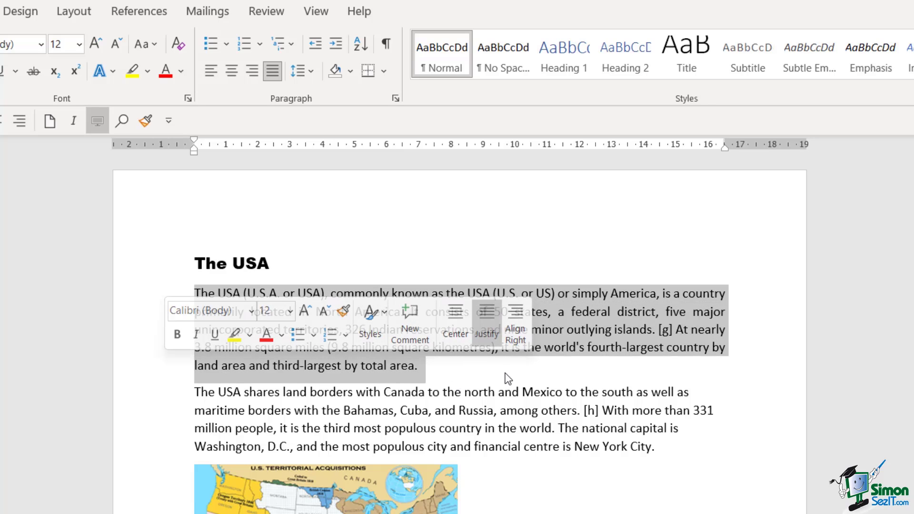
pyautogui.click(408, 366)
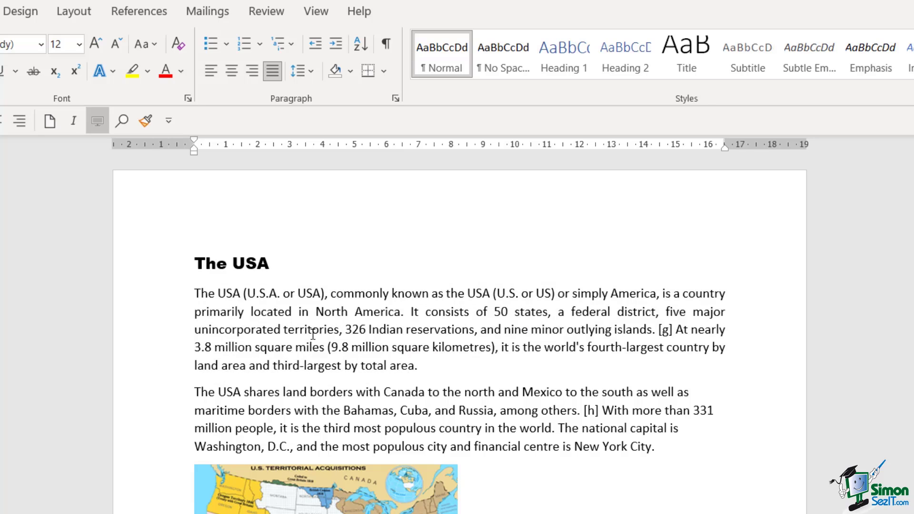
pyautogui.click(308, 330)
pyautogui.hotkey('ctrl', 'l')
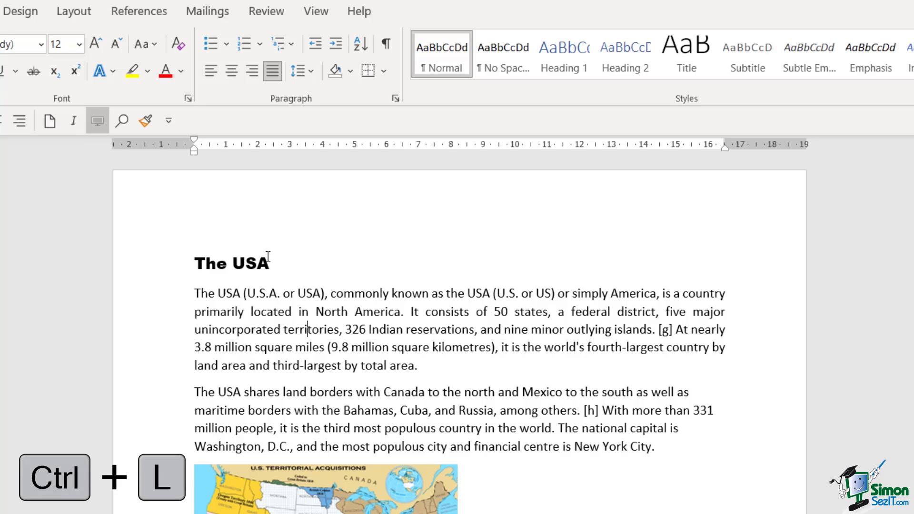
pyautogui.click(212, 71)
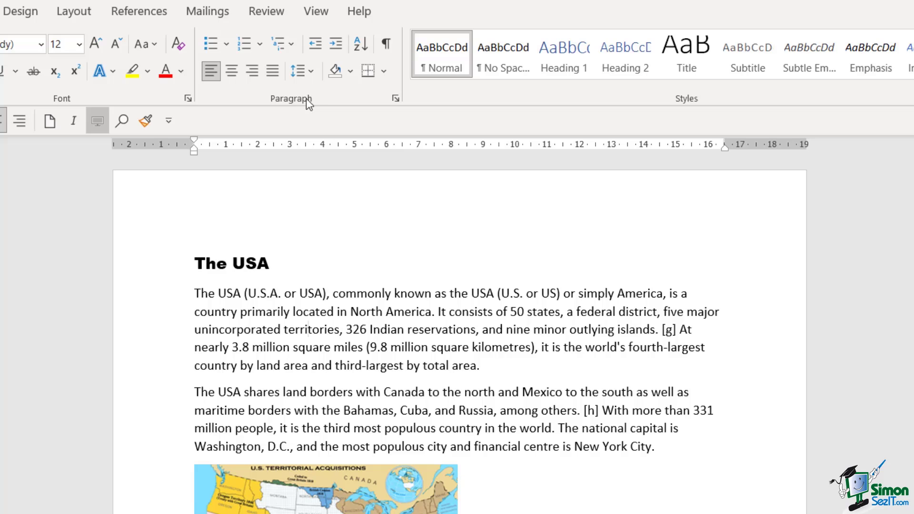
# Give the opening USA paragraph light blue shading and All Borders.
pyautogui.click(352, 72)
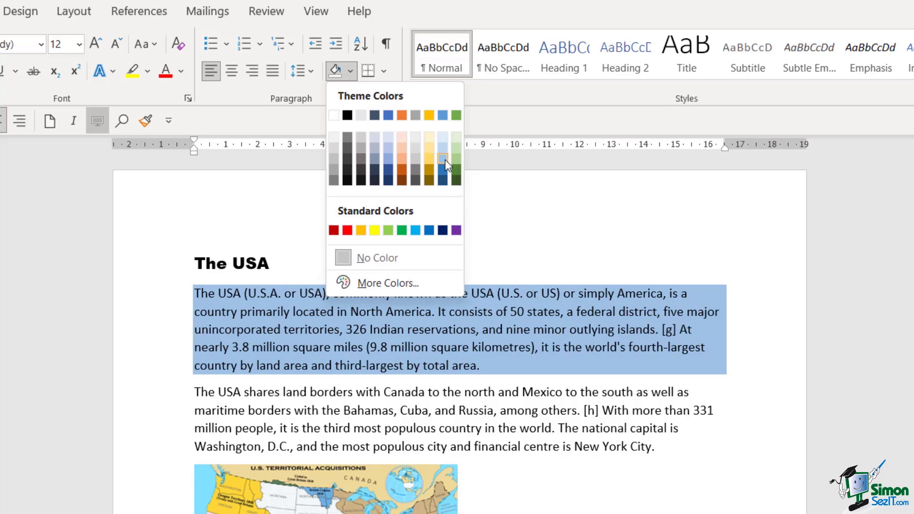
pyautogui.click(444, 159)
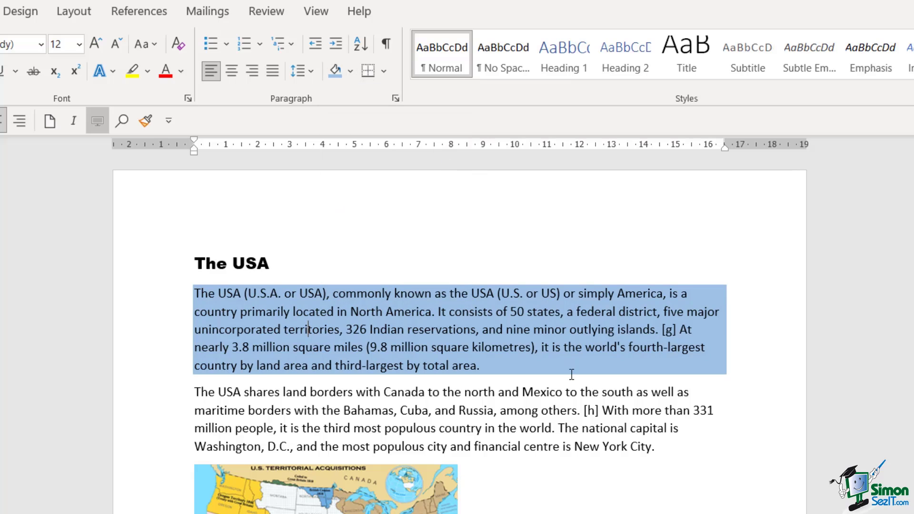
pyautogui.click(385, 73)
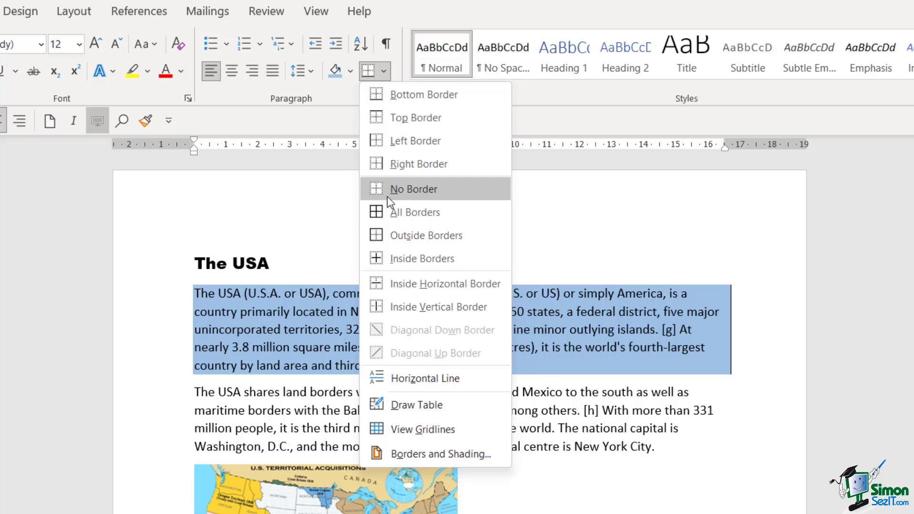
pyautogui.click(393, 215)
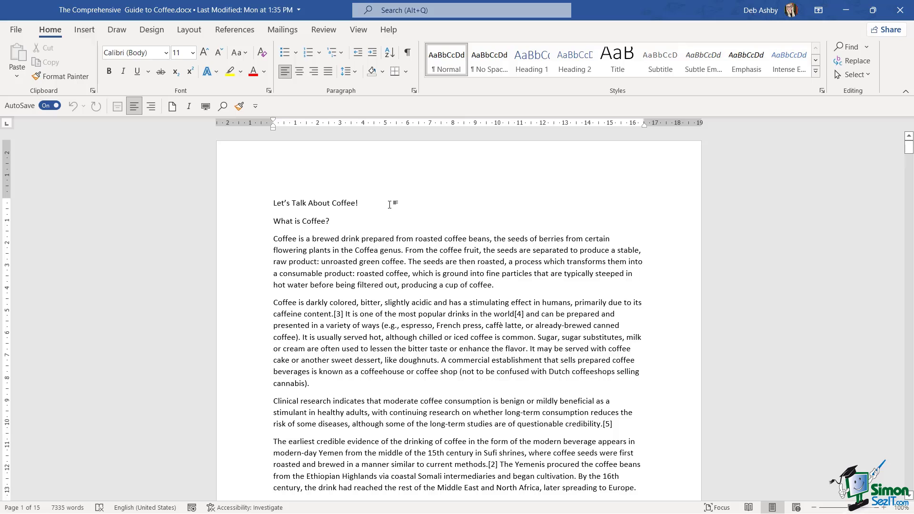
# Go to page 13 of the coffee guide using Ctrl+G.
pyautogui.hotkey('ctrl', 'g')
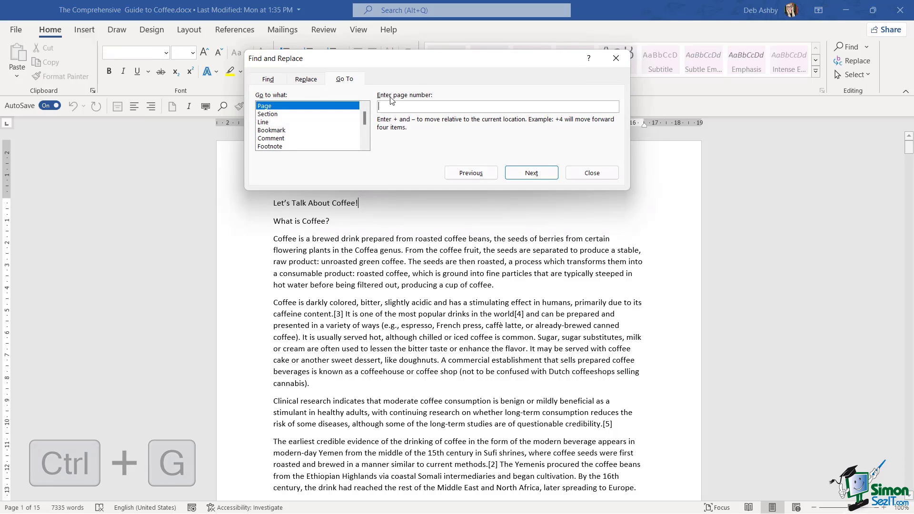
pyautogui.write('13')
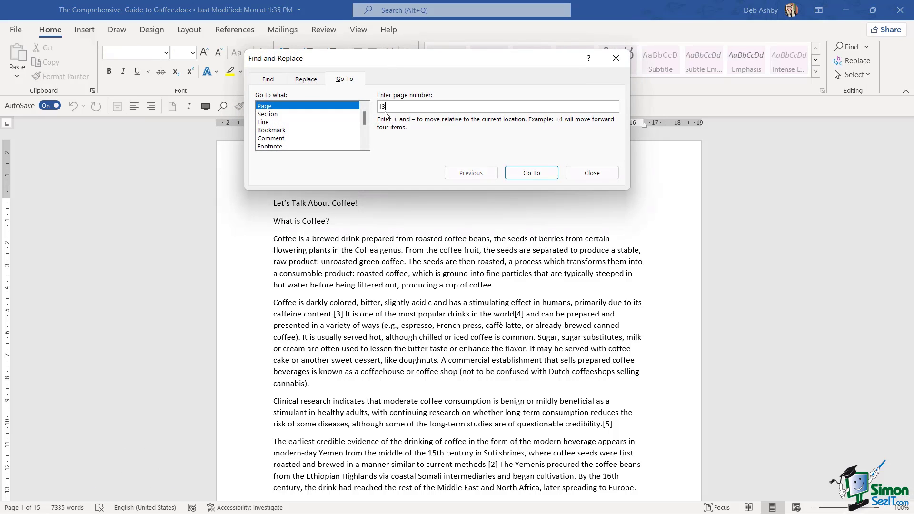
pyautogui.click(532, 173)
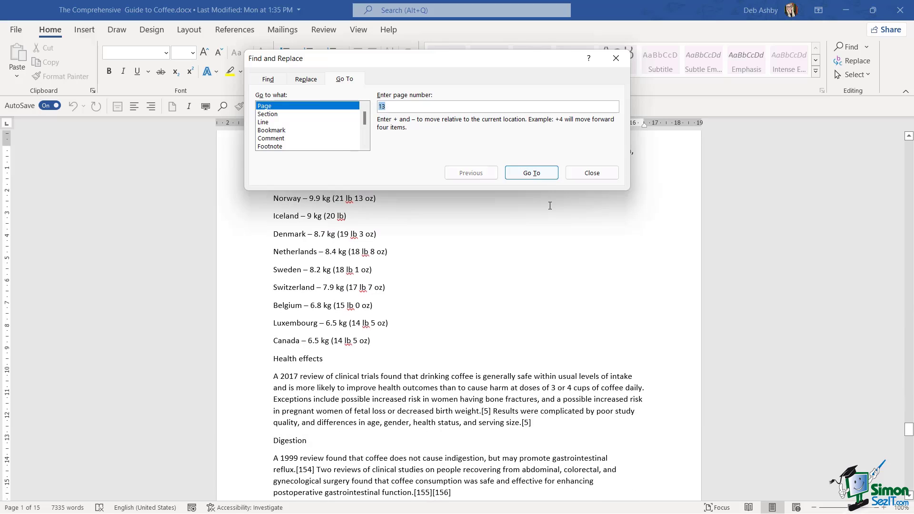
pyautogui.click(592, 173)
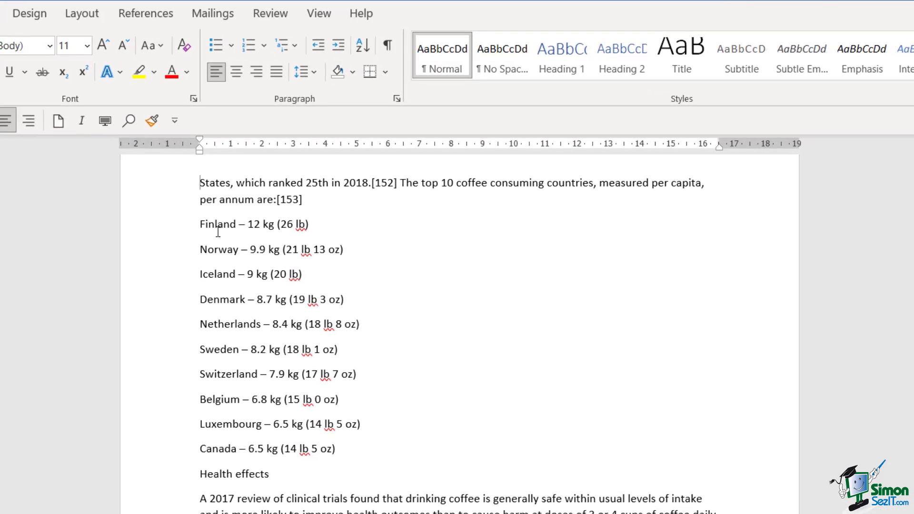
pyautogui.click(217, 223)
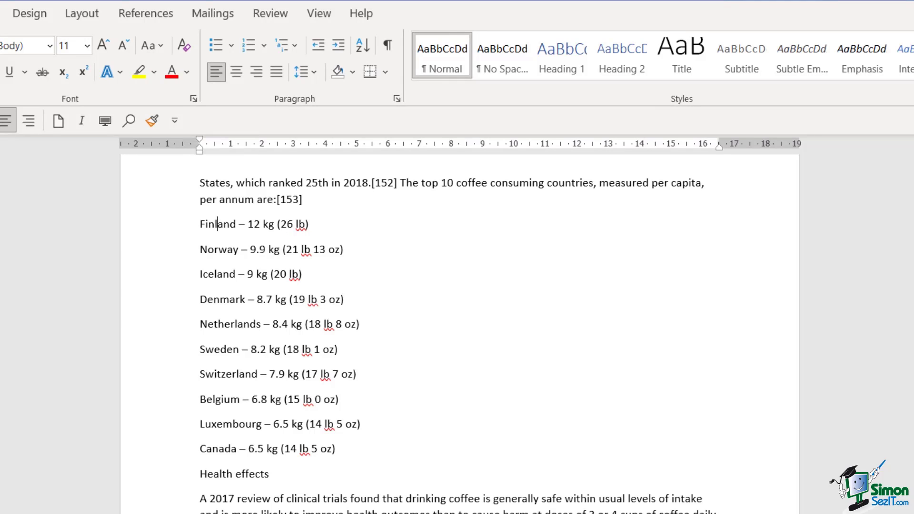
pyautogui.click(230, 45)
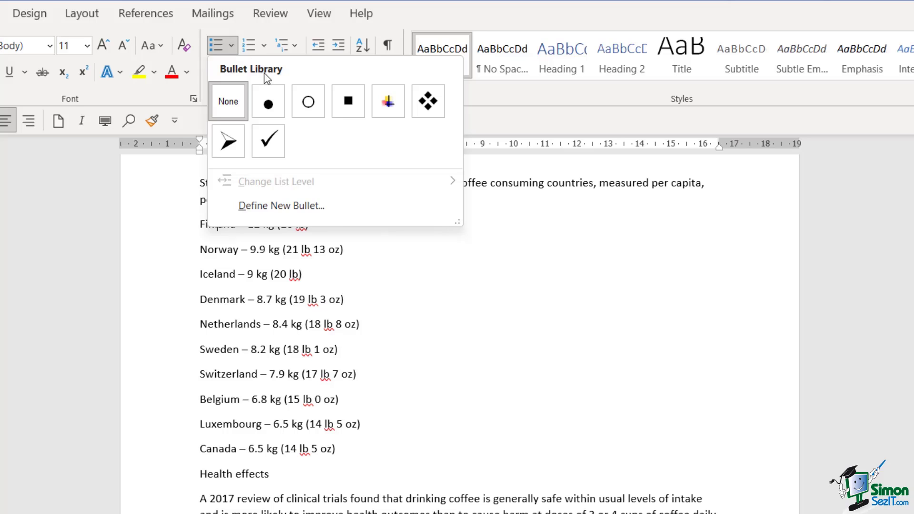
pyautogui.click(277, 107)
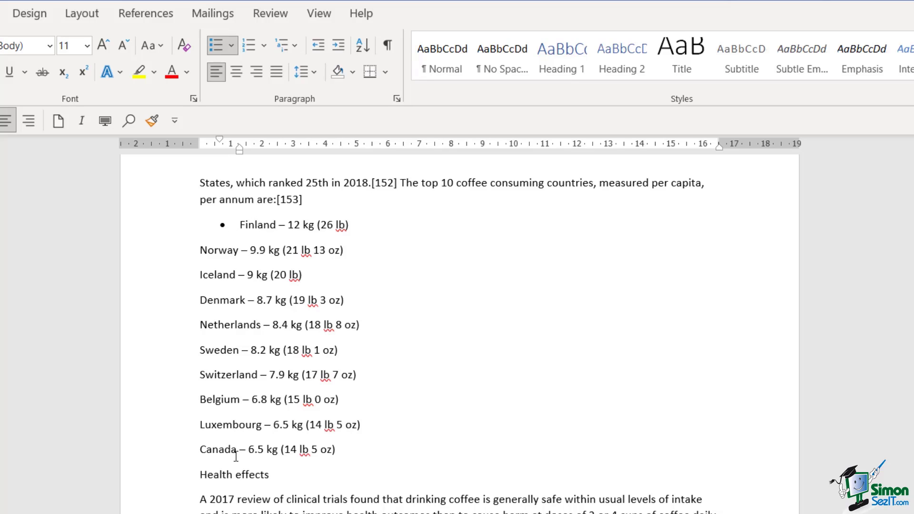
pyautogui.click(228, 251)
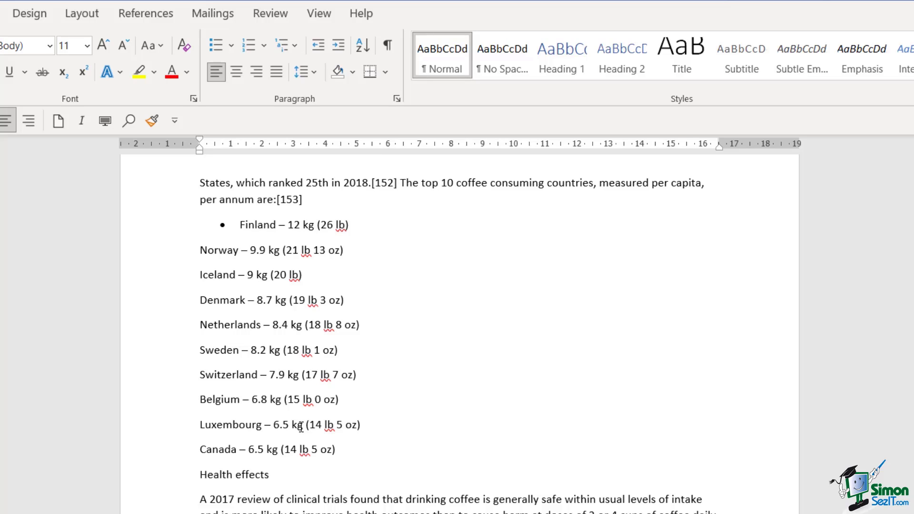
pyautogui.hotkey('ctrl', 'z')
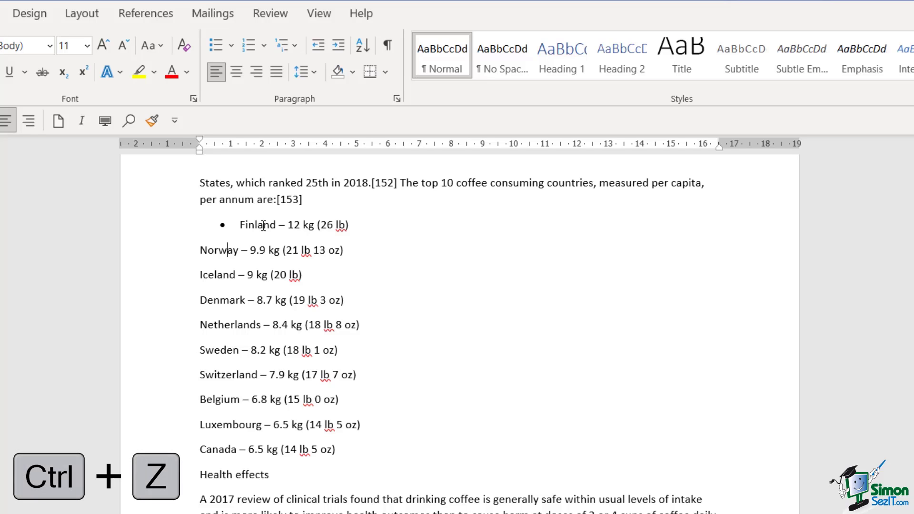
pyautogui.hotkey('ctrl', 'z')
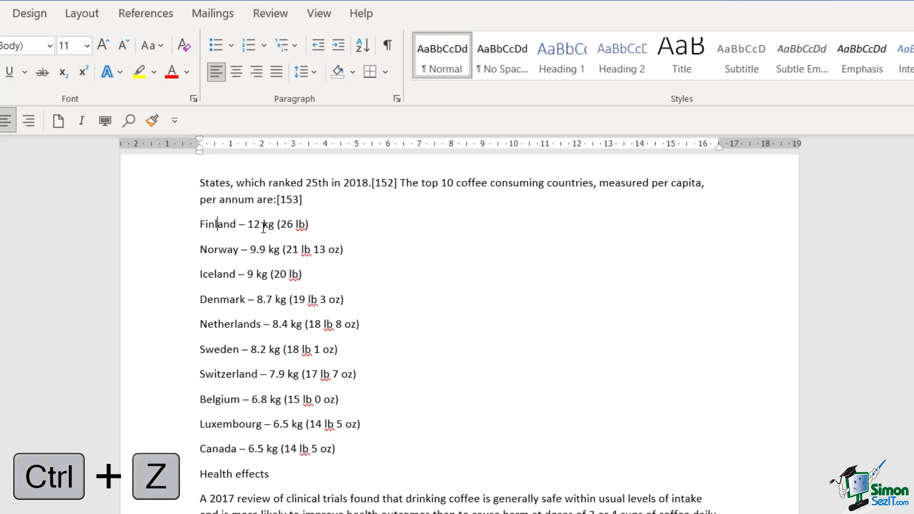
# Turn the ten coffee-country lines into a bulleted list.
pyautogui.moveTo(342, 448); pyautogui.dragTo(190, 218)
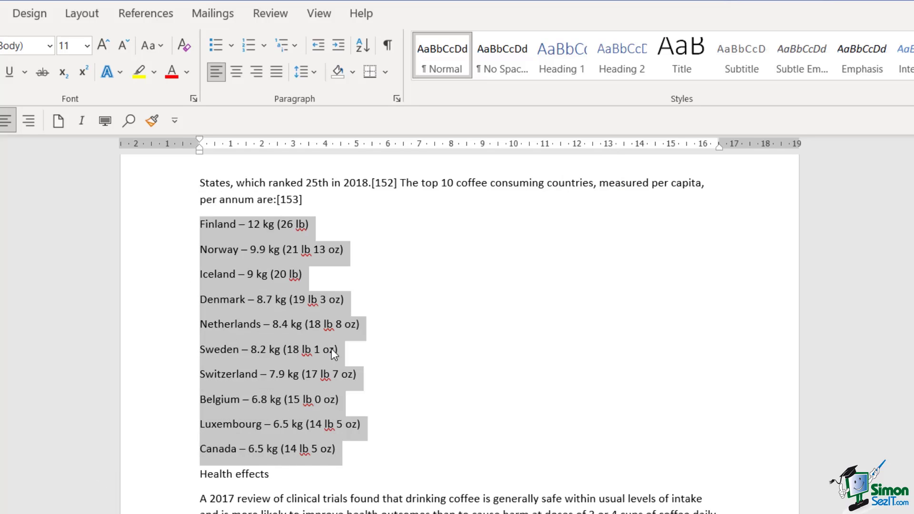
pyautogui.click(232, 46)
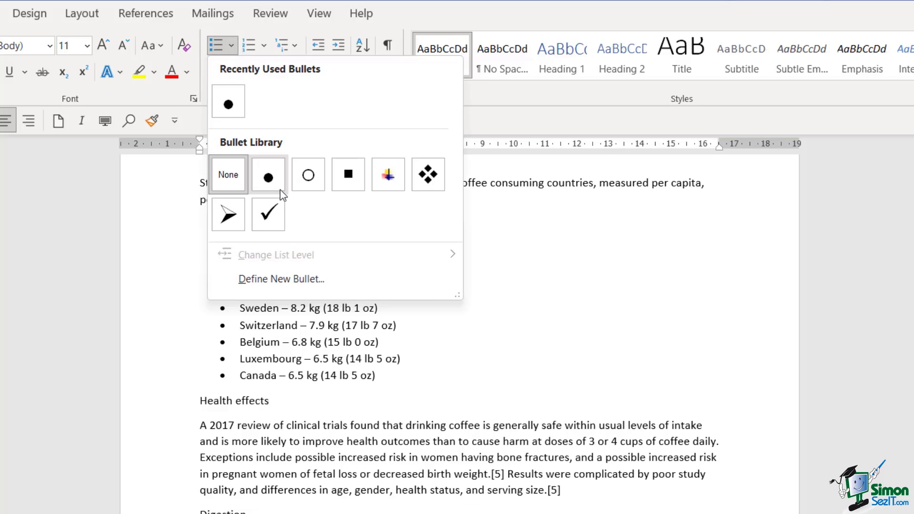
pyautogui.click(446, 11)
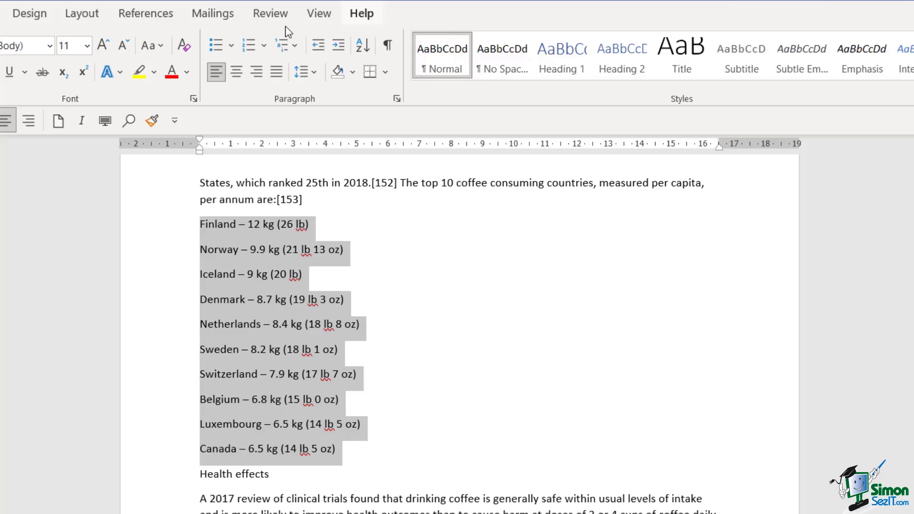
pyautogui.click(216, 46)
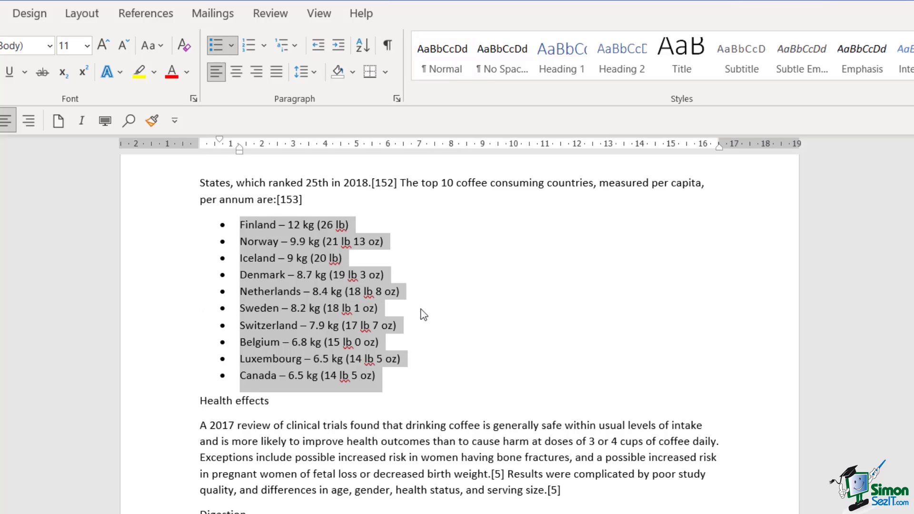
pyautogui.click(358, 269)
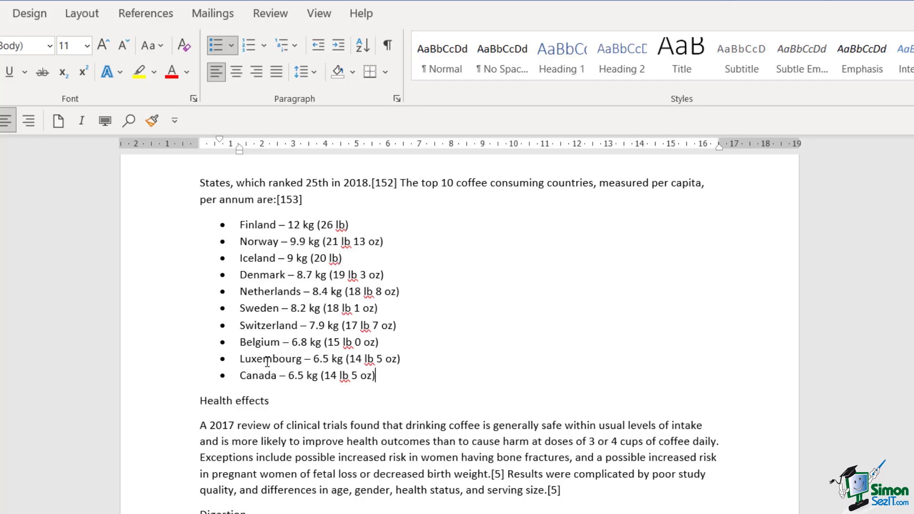
# Switch the country list to square bullets and add an empty item after Canada.
pyautogui.moveTo(378, 376); pyautogui.dragTo(226, 224)
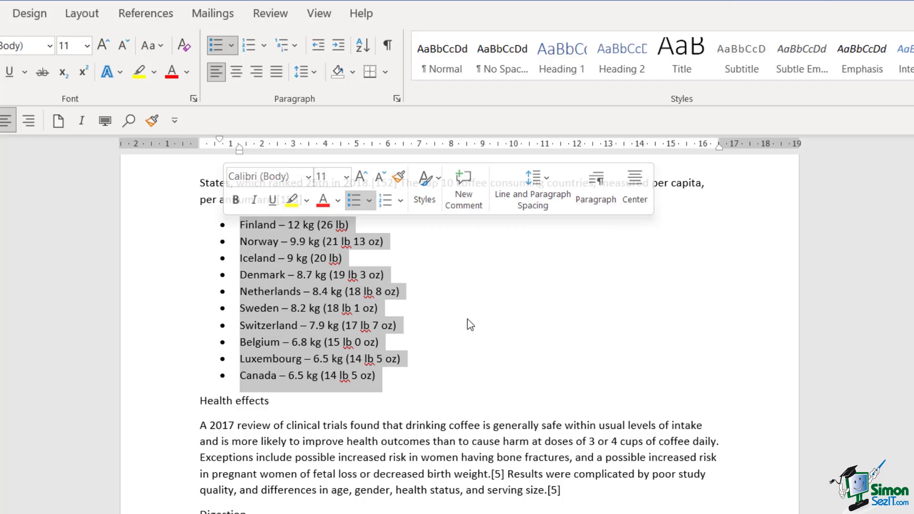
pyautogui.click(383, 276)
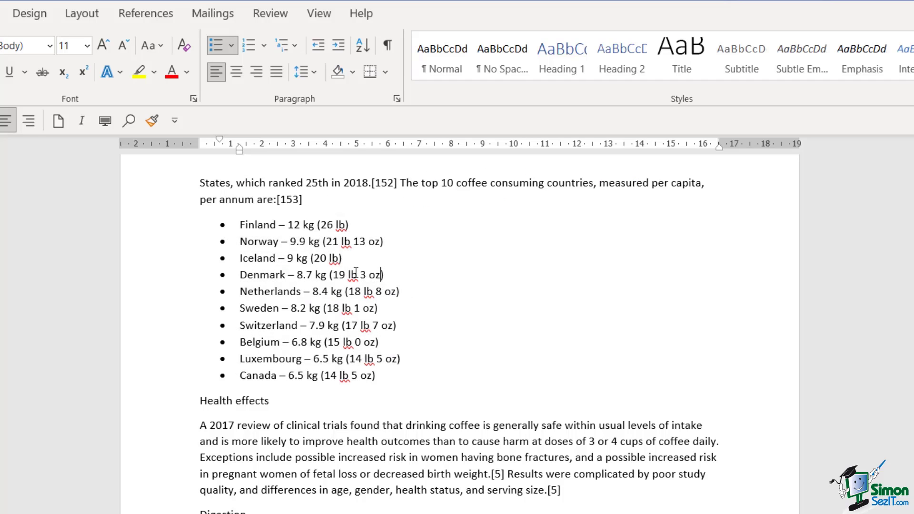
pyautogui.click(268, 243)
pyautogui.click(231, 46)
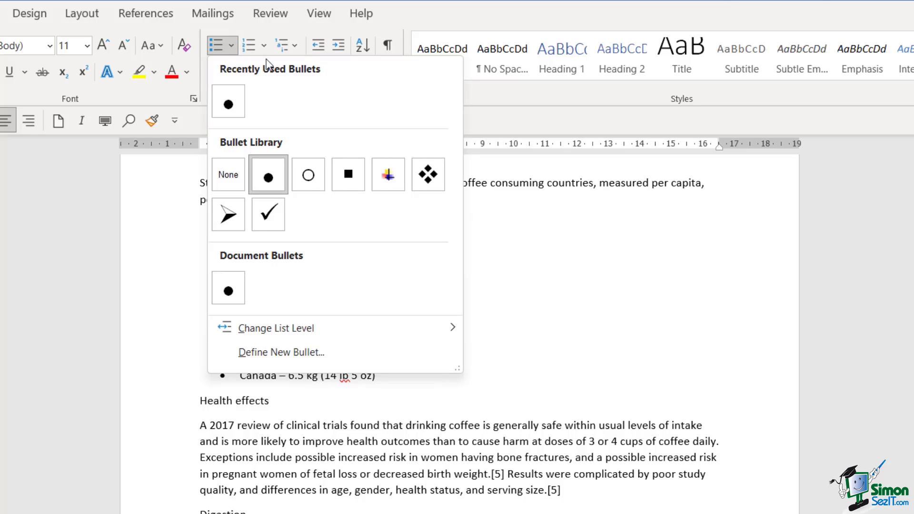
pyautogui.click(349, 175)
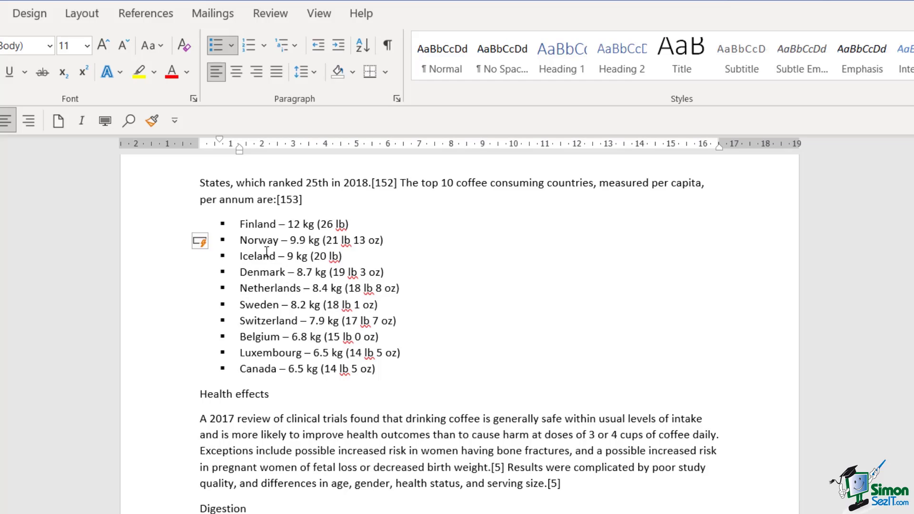
pyautogui.click(387, 370)
pyautogui.press('Return')
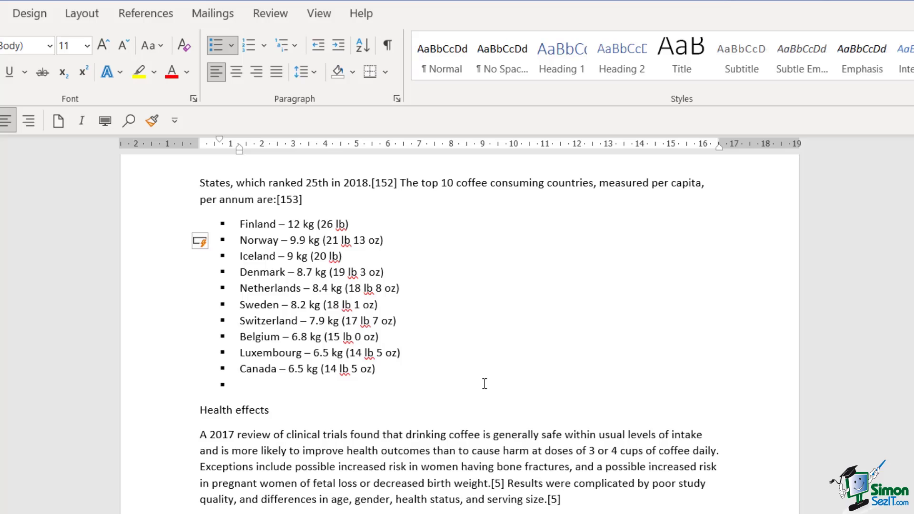
# Enter United Kingdom as the last country in the list.
pyautogui.write('United ')
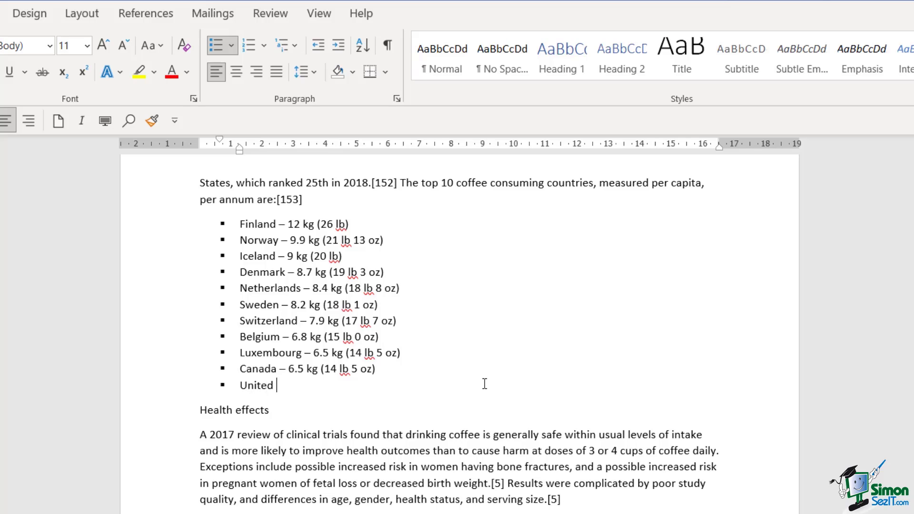
pyautogui.write('Kingdom')
# Start a new indented second-level item beneath Finland.
pyautogui.click(360, 223)
pyautogui.press('Return')
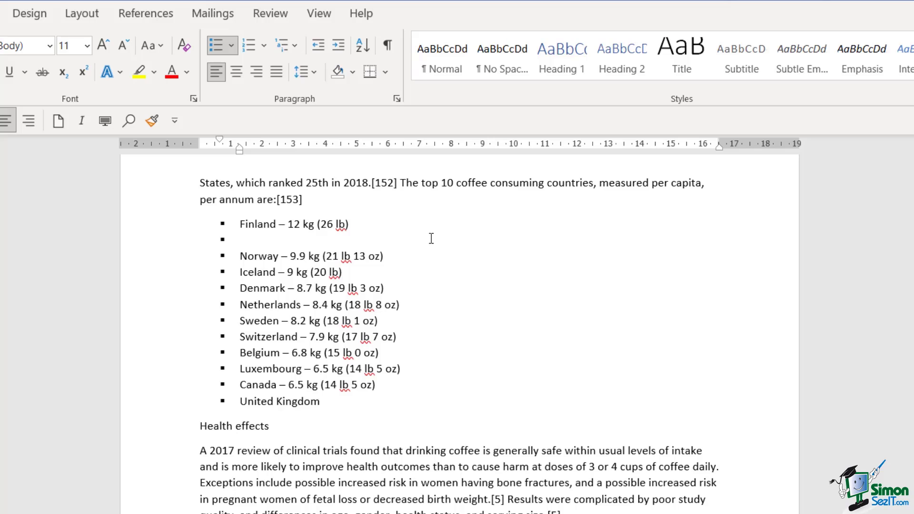
pyautogui.press('Tab')
# Add Helsinki under Finland and Oslo, Trondheim under Norway, then indent a blank third-level item.
pyautogui.write('Helsinki')
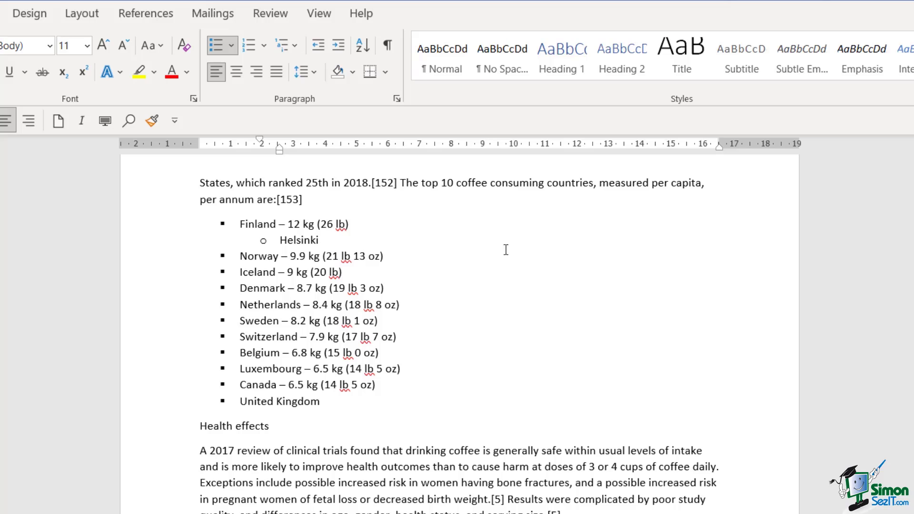
pyautogui.click(414, 256)
pyautogui.press('Return')
pyautogui.press('Tab')
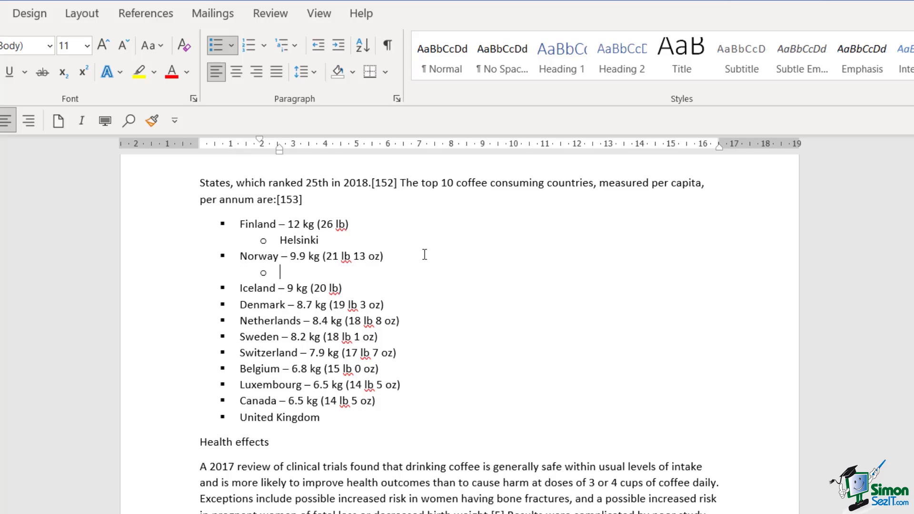
pyautogui.write('Oslo')
pyautogui.press('Return')
pyautogui.write('Trondheim')
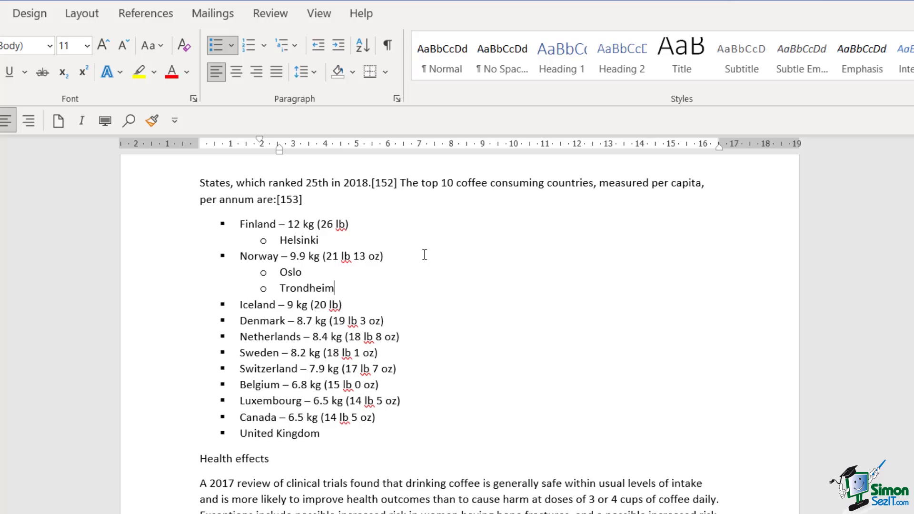
pyautogui.press('Return')
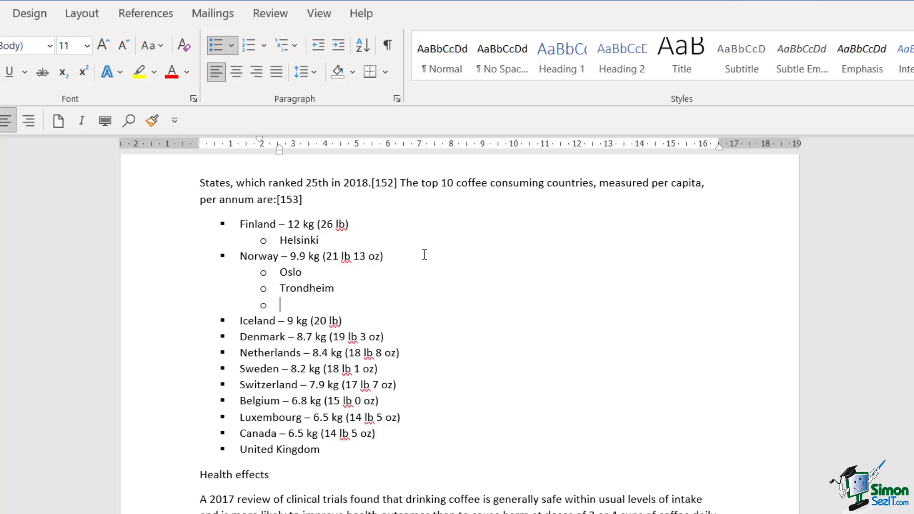
pyautogui.press('Tab')
pyautogui.press('Tab')
pyautogui.press('Tab')
pyautogui.press('Tab')
# Promote the empty item after Trondheim to top level and set its bullet to None.
pyautogui.hotkey('shift', 'Tab')
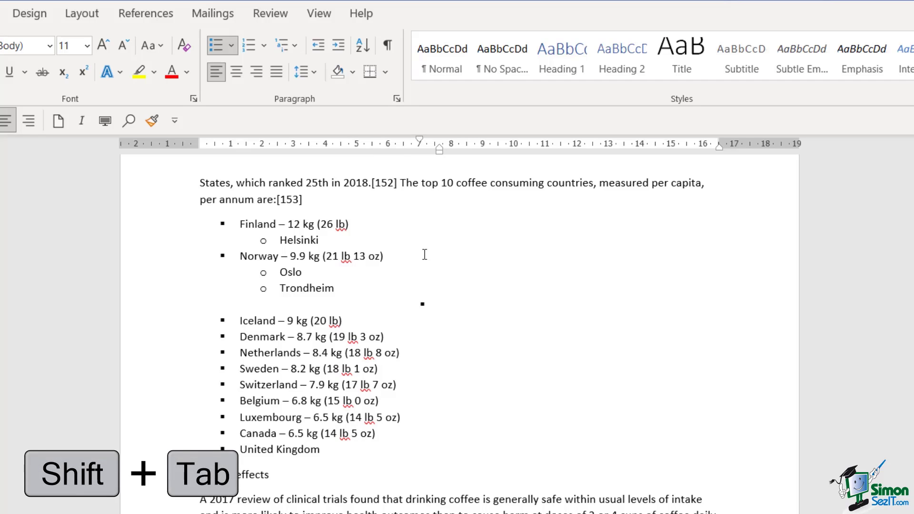
pyautogui.hotkey('shift', 'Tab')
pyautogui.hotkey('shift', 'Tab')
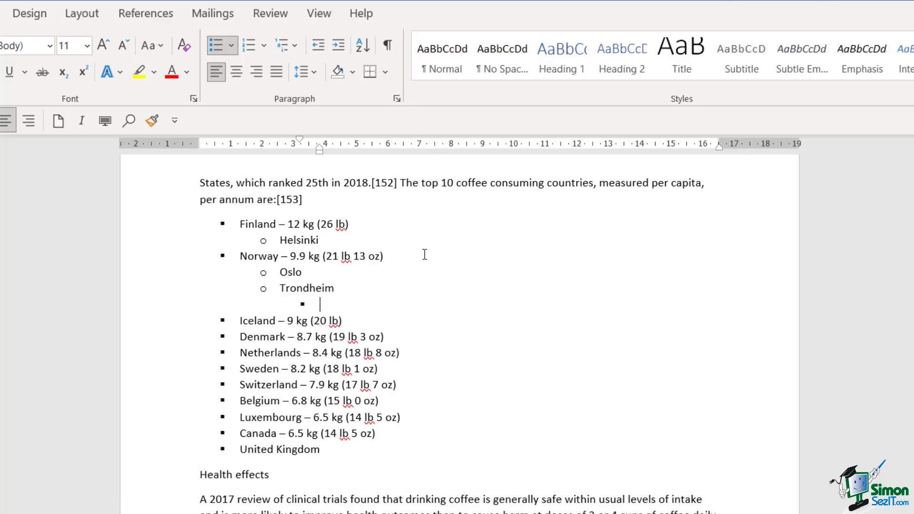
pyautogui.hotkey('shift', 'Tab')
pyautogui.hotkey('shift', 'Tab')
pyautogui.click(232, 45)
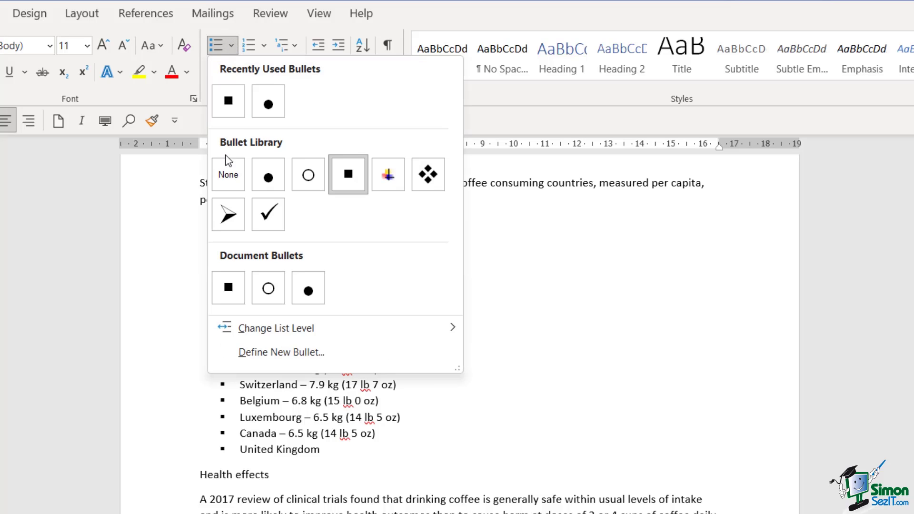
pyautogui.click(228, 176)
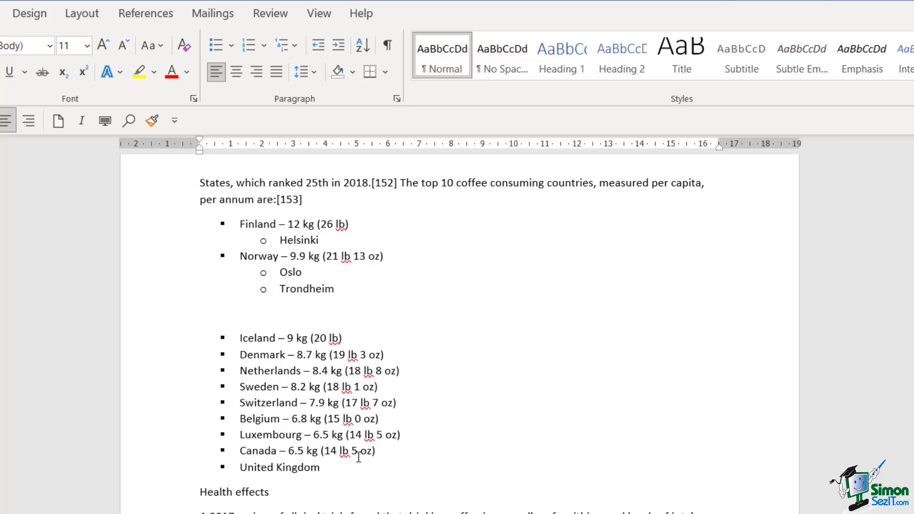
# Remove the bullets from the whole country list, setting Bullets to None.
pyautogui.moveTo(326, 468); pyautogui.dragTo(180, 221)
pyautogui.click(231, 46)
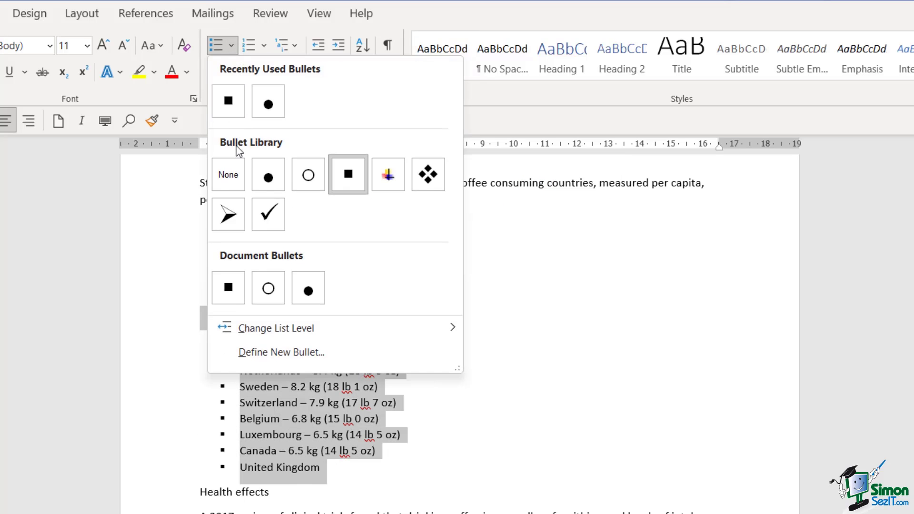
pyautogui.click(230, 173)
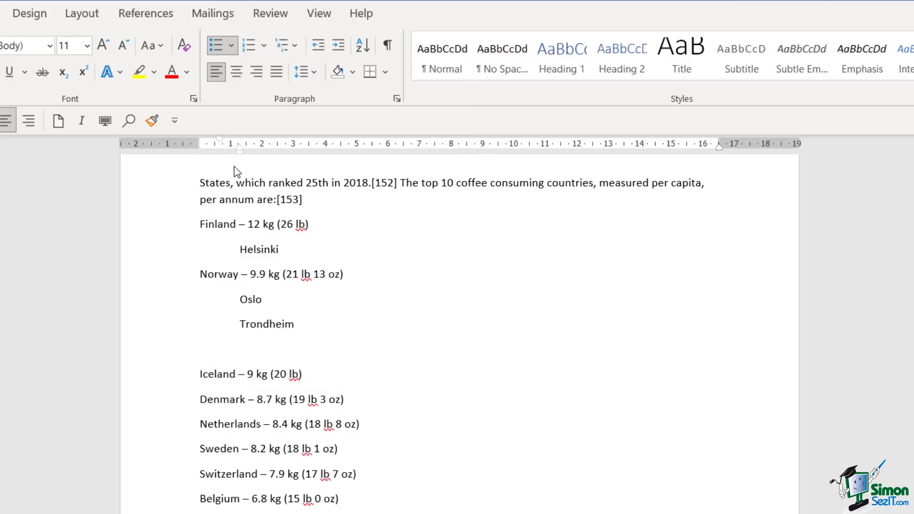
# Delete the blank line above Iceland and the Oslo, Trondheim and Helsinki lines.
pyautogui.click(240, 357)
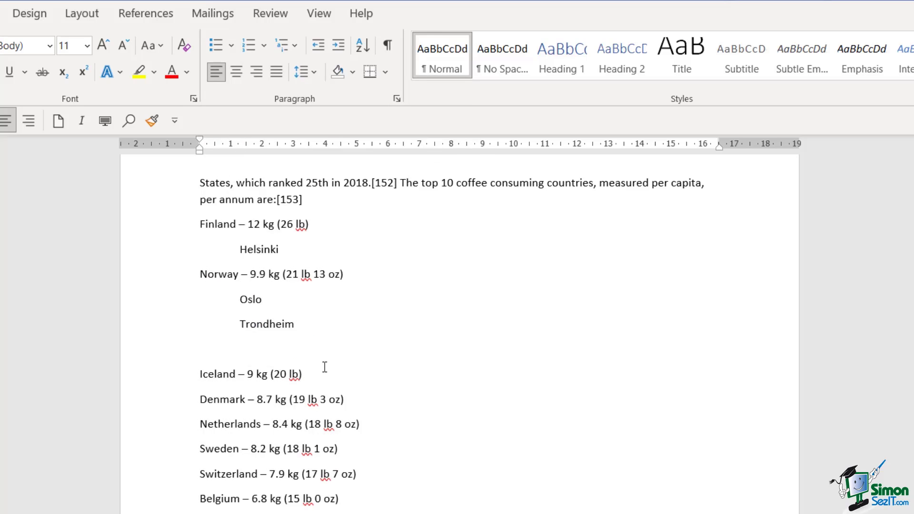
pyautogui.press('BackSpace')
pyautogui.tripleClick(280, 326)
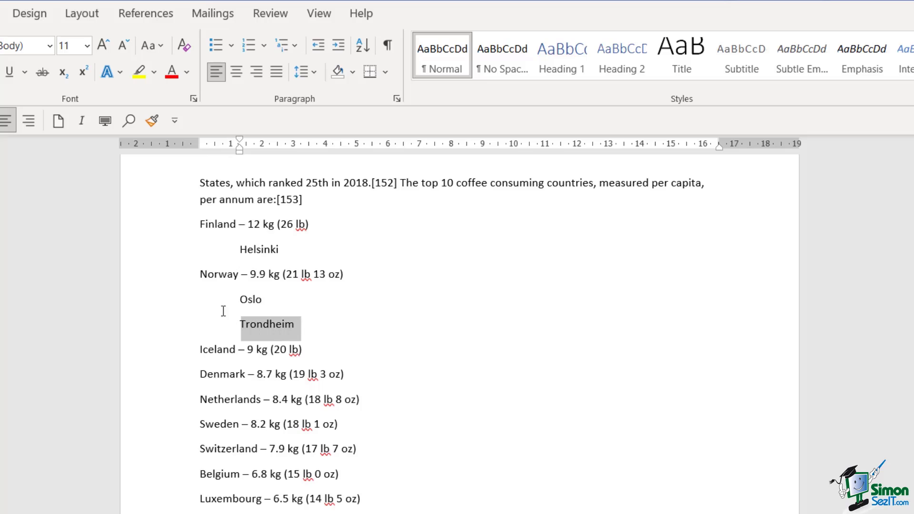
pyautogui.keyDown('shift'); pyautogui.click(216, 300); pyautogui.keyUp('shift')
pyautogui.press('Delete')
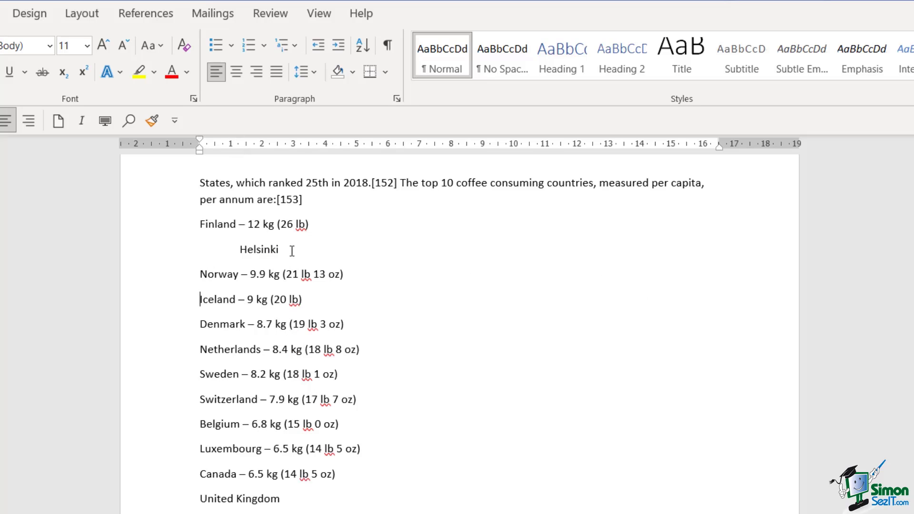
pyautogui.click(167, 248)
pyautogui.press('Delete')
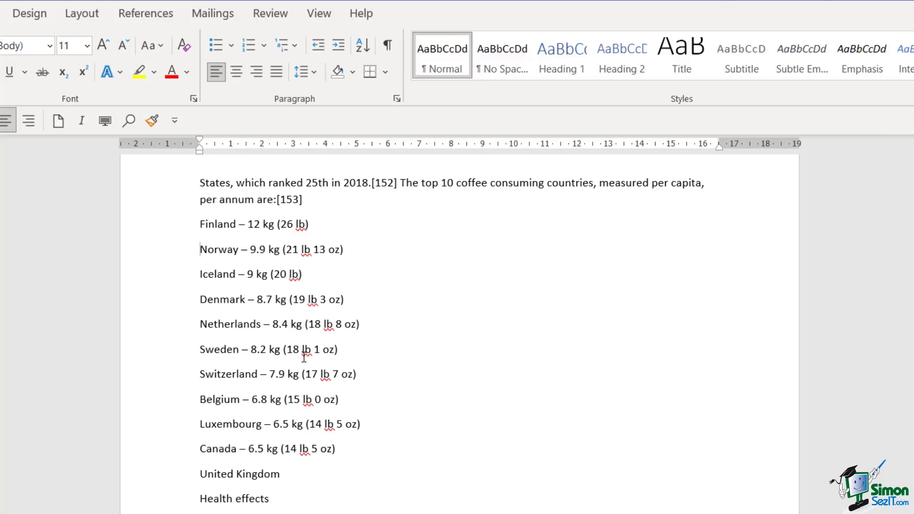
pyautogui.click(270, 324)
# Number the country list in the 1) 2) 3) format.
pyautogui.moveTo(261, 473); pyautogui.dragTo(172, 233)
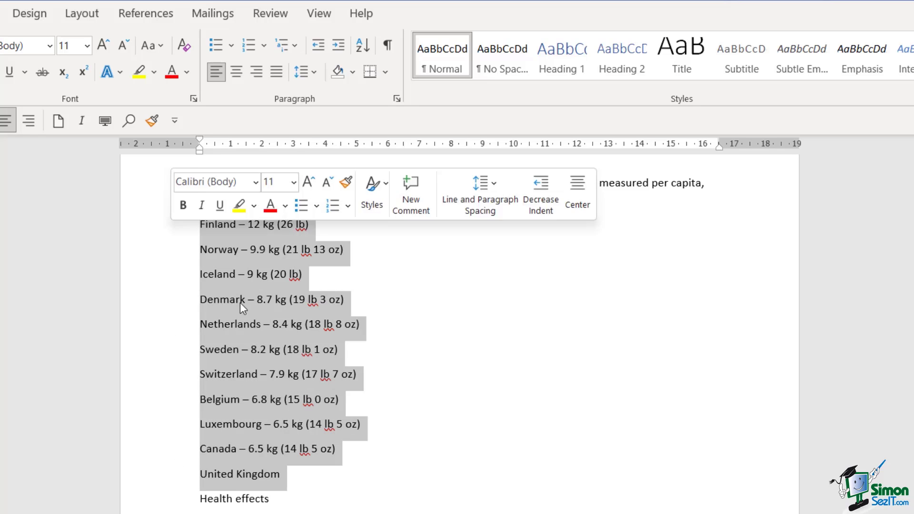
pyautogui.click(264, 45)
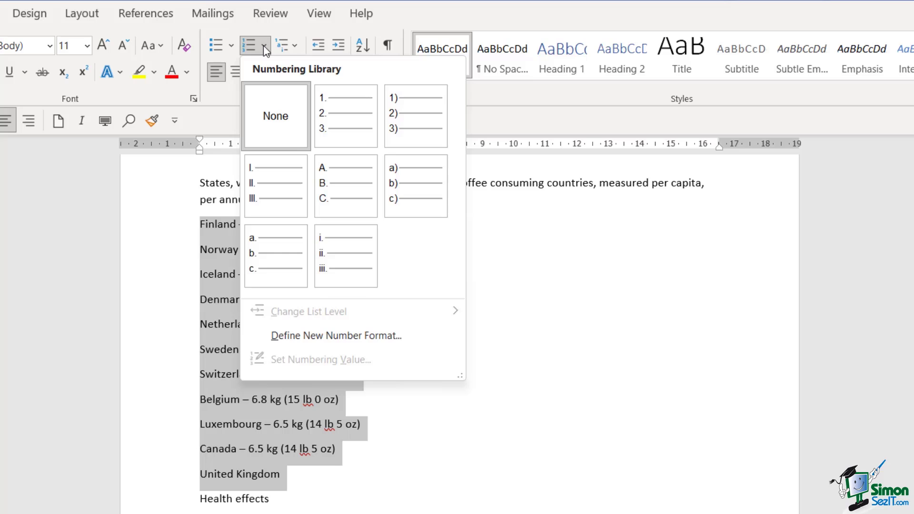
pyautogui.click(415, 125)
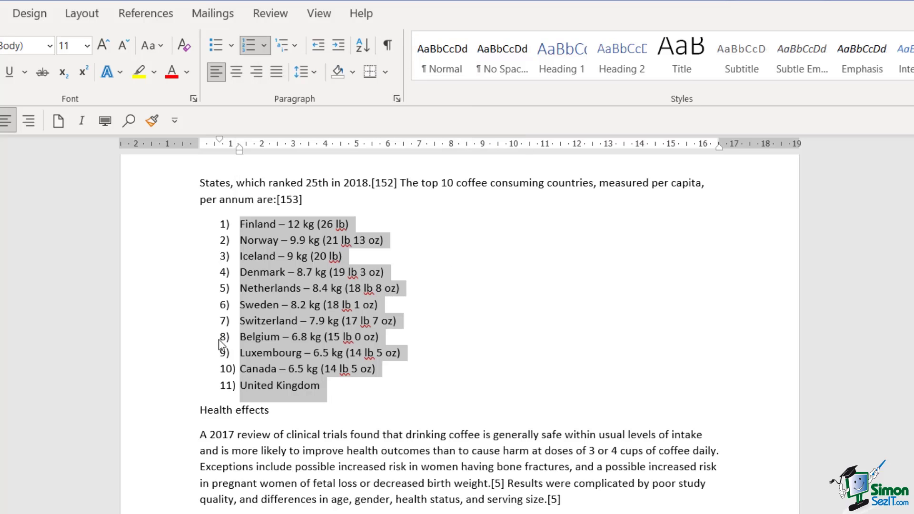
# Add an item after Finland, demote it to a lettered sub-level, then remove it.
pyautogui.click(384, 224)
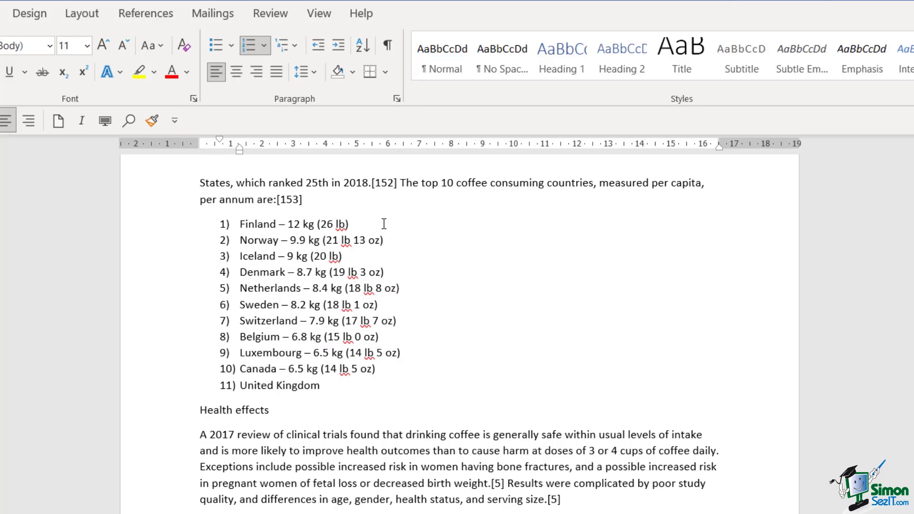
pyautogui.press('Return')
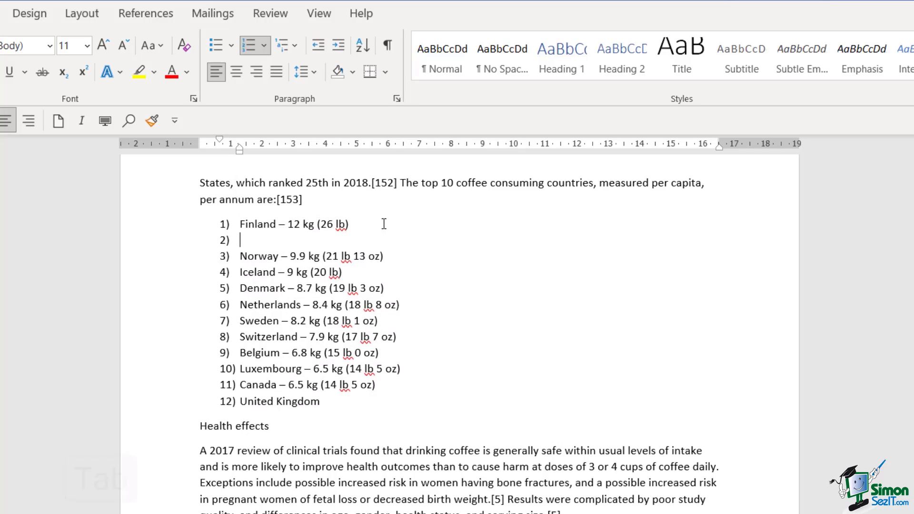
pyautogui.press('Tab')
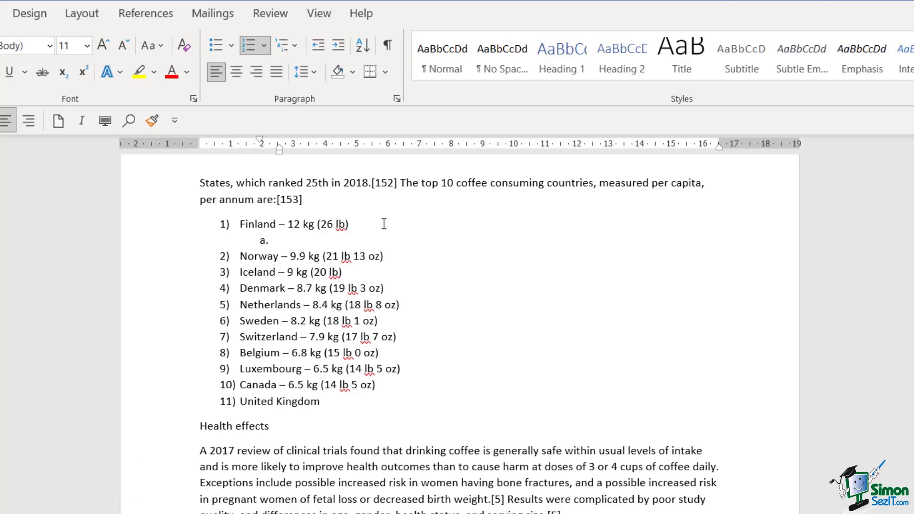
pyautogui.hotkey('shift', 'Tab')
pyautogui.press('BackSpace')
pyautogui.press('BackSpace')
pyautogui.press('BackSpace')
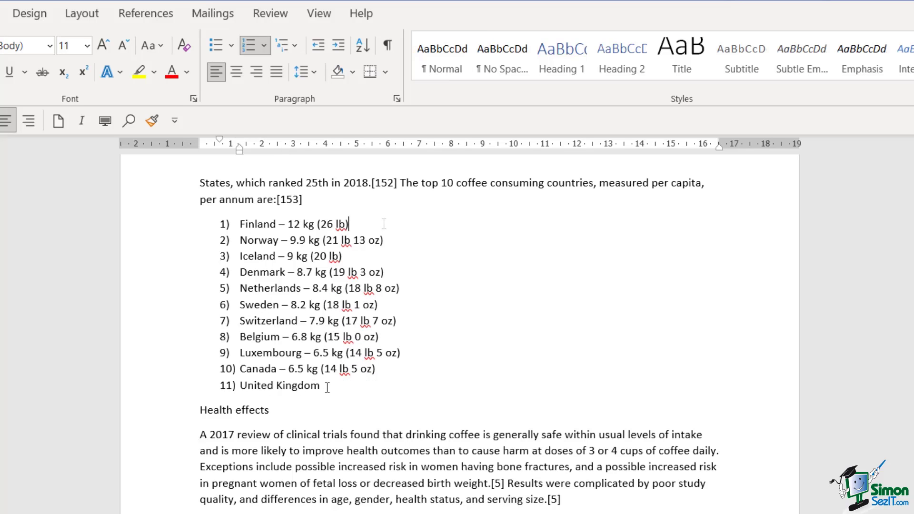
# Set the list's numbering to None so the countries are plain lines.
pyautogui.moveTo(326, 385); pyautogui.dragTo(200, 229)
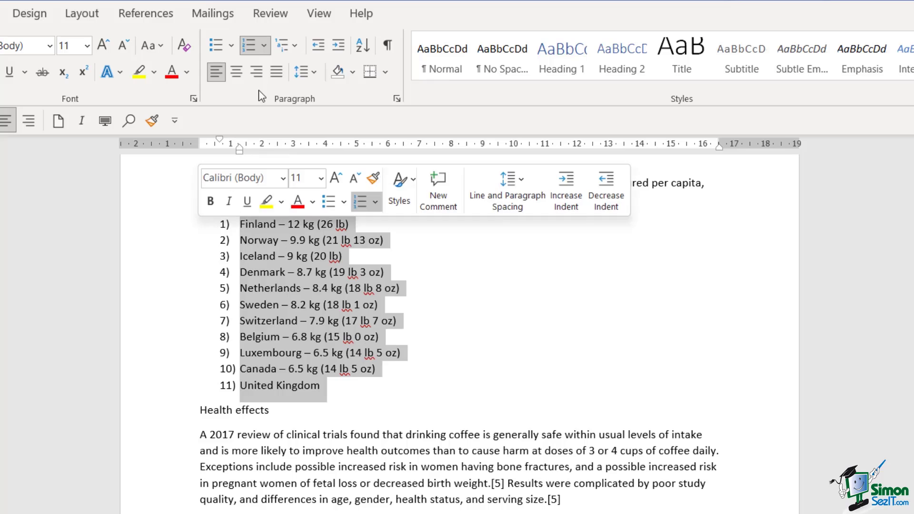
pyautogui.click(263, 45)
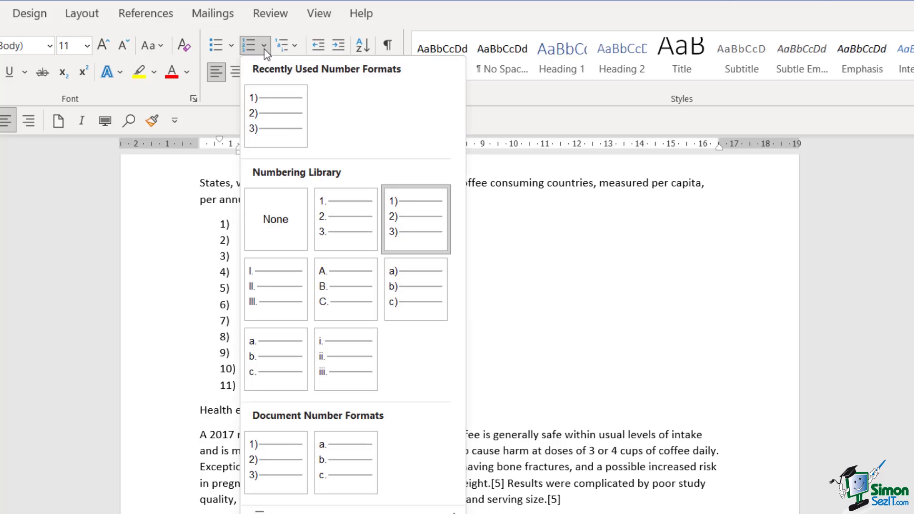
pyautogui.click(276, 217)
pyautogui.click(337, 400)
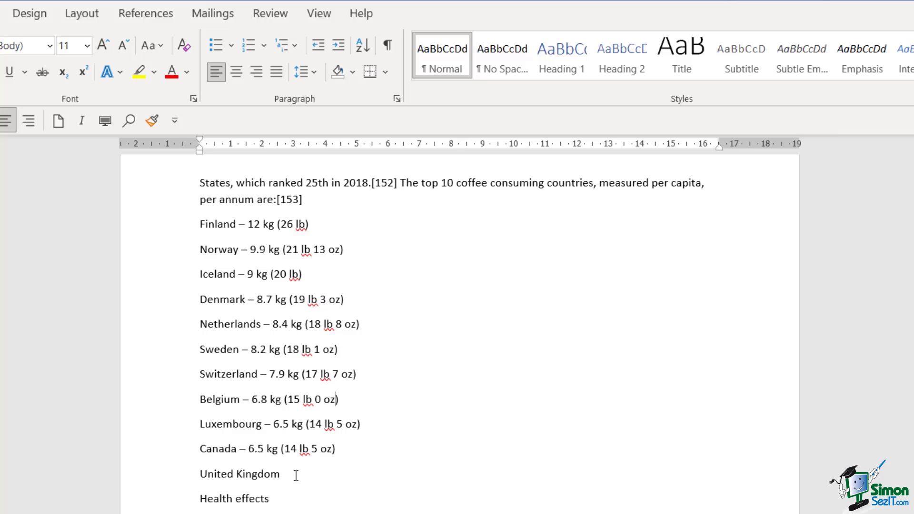
# Start a new custom bullet for Finland to United Kingdom, previewing the picture option without using it.
pyautogui.moveTo(296, 473); pyautogui.dragTo(160, 240)
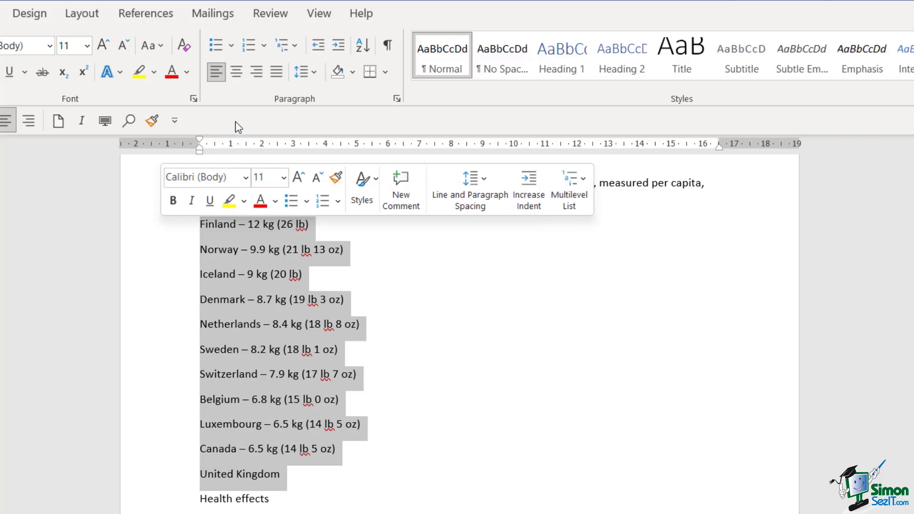
pyautogui.click(233, 46)
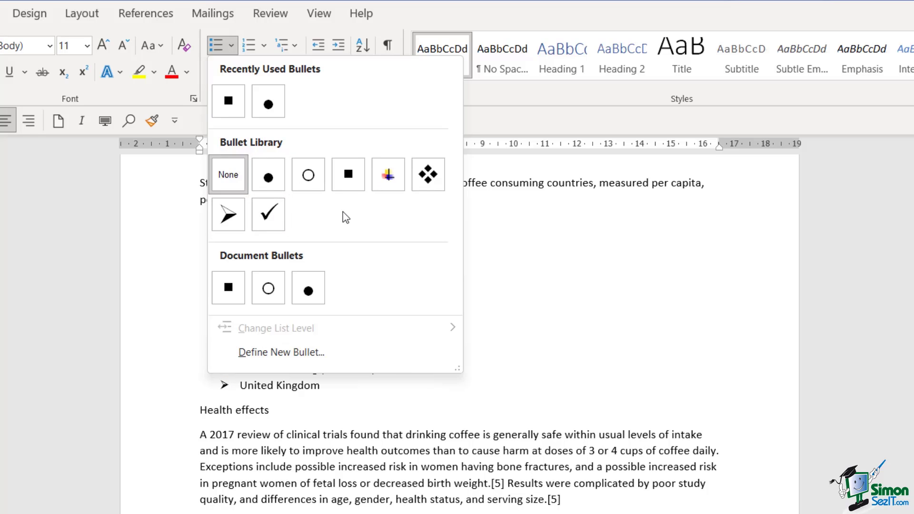
pyautogui.click(314, 358)
pyautogui.moveTo(443, 178); pyautogui.dragTo(593, 186)
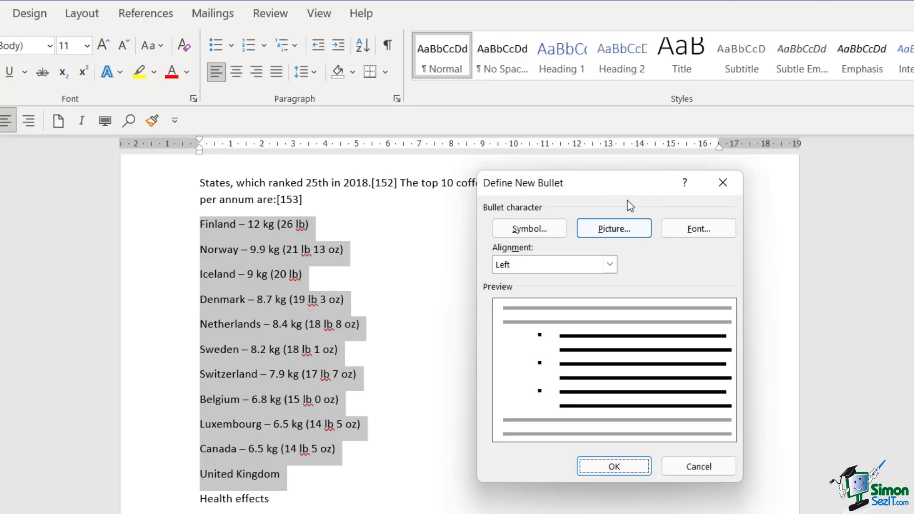
pyautogui.click(626, 233)
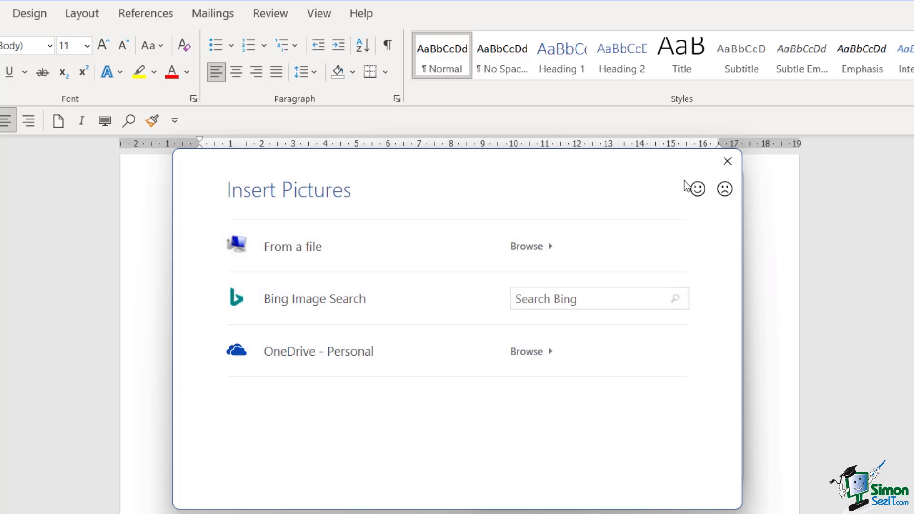
pyautogui.click(727, 160)
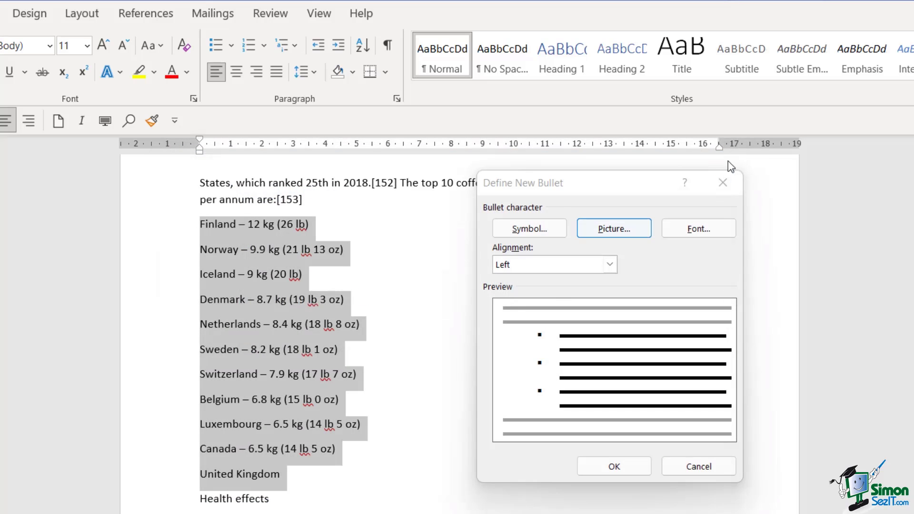
# Choose the Wingdings star symbol (code 171) as the bullet and apply it.
pyautogui.click(536, 231)
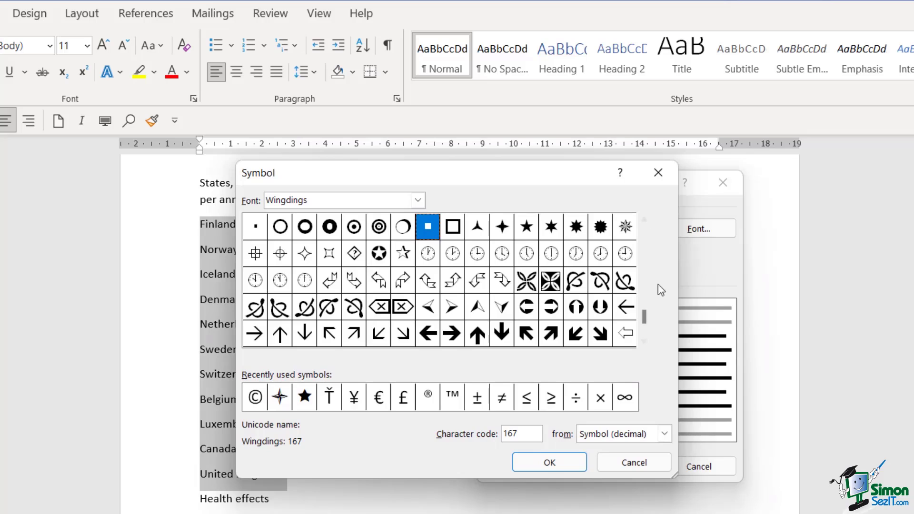
pyautogui.click(644, 341)
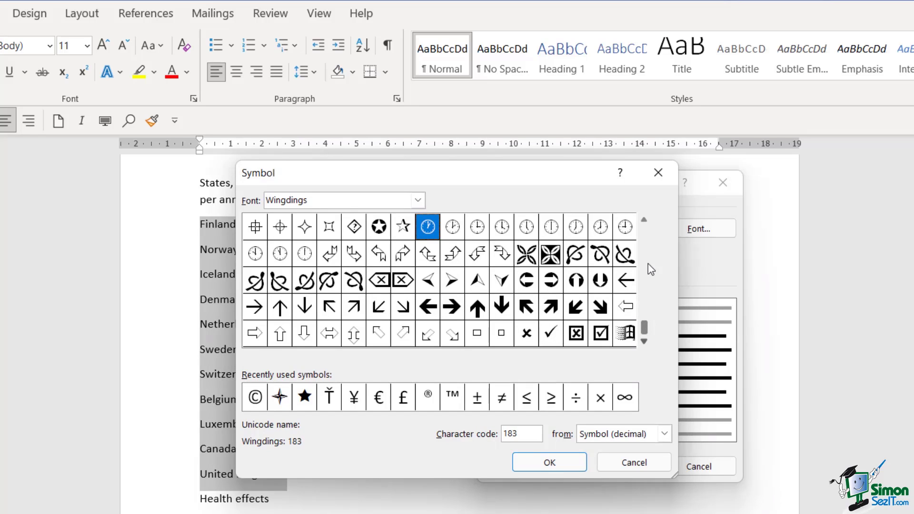
pyautogui.click(646, 220)
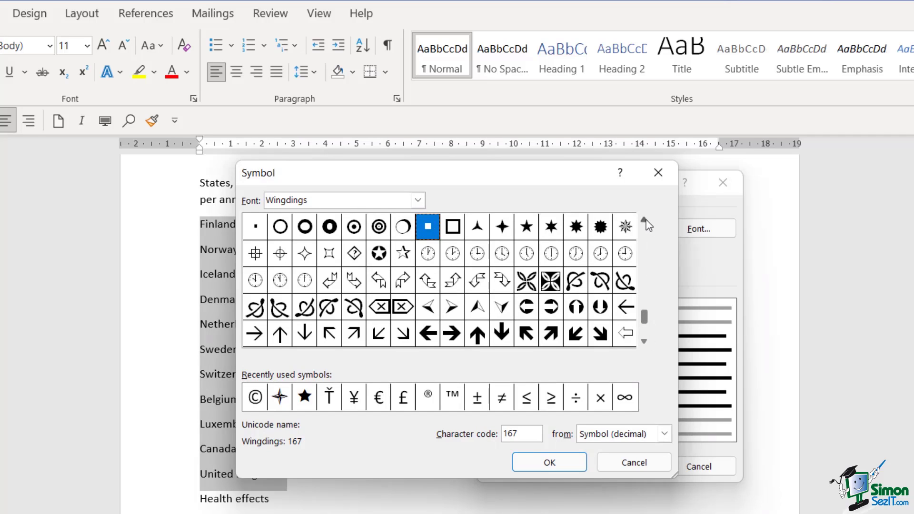
pyautogui.click(526, 230)
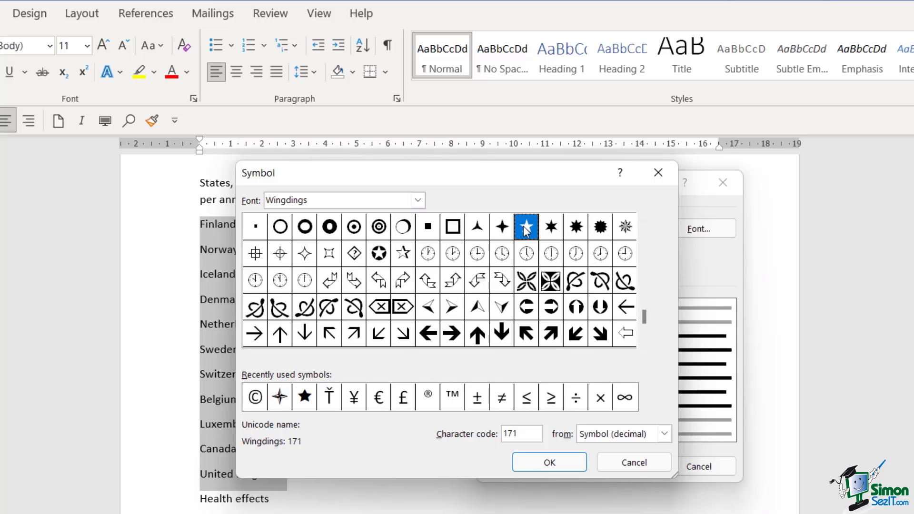
pyautogui.click(547, 455)
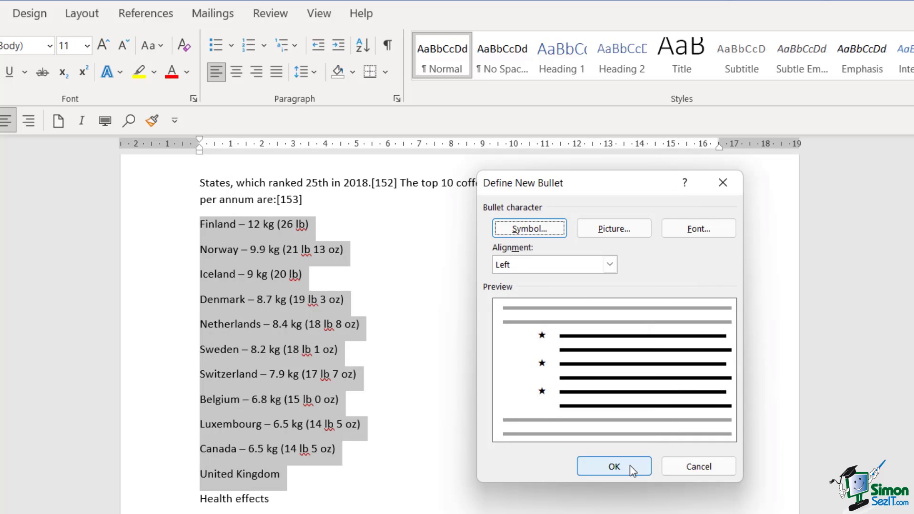
pyautogui.click(614, 467)
pyautogui.click(437, 325)
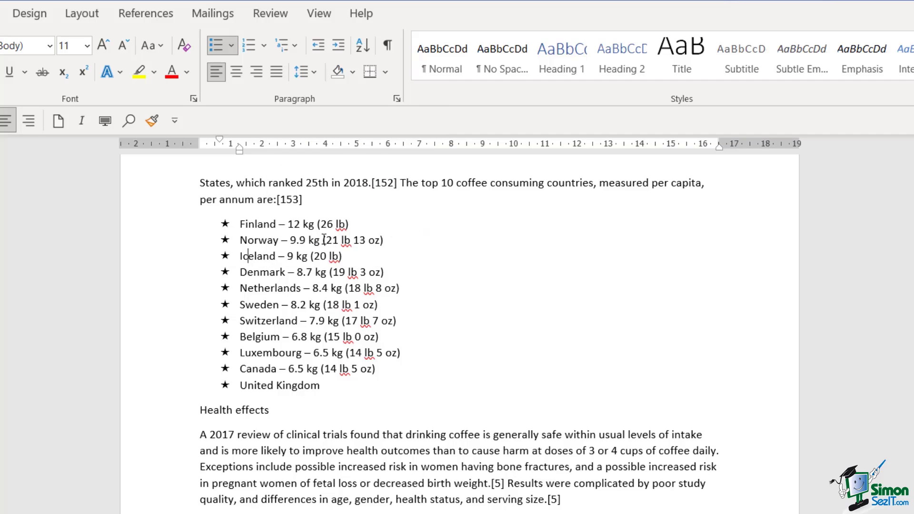
# Apply the 1. 1.1. 1.1.1. multilevel list style to the starred country list.
pyautogui.moveTo(322, 384); pyautogui.dragTo(212, 223)
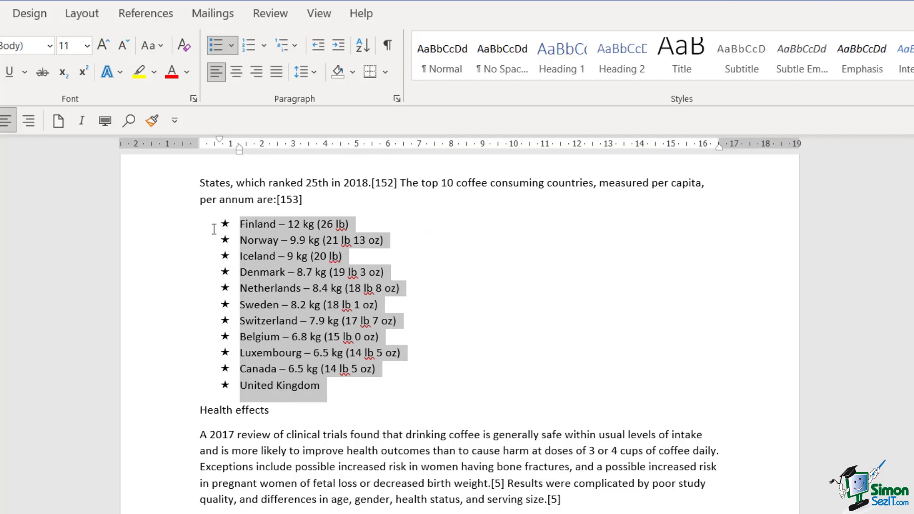
pyautogui.click(296, 46)
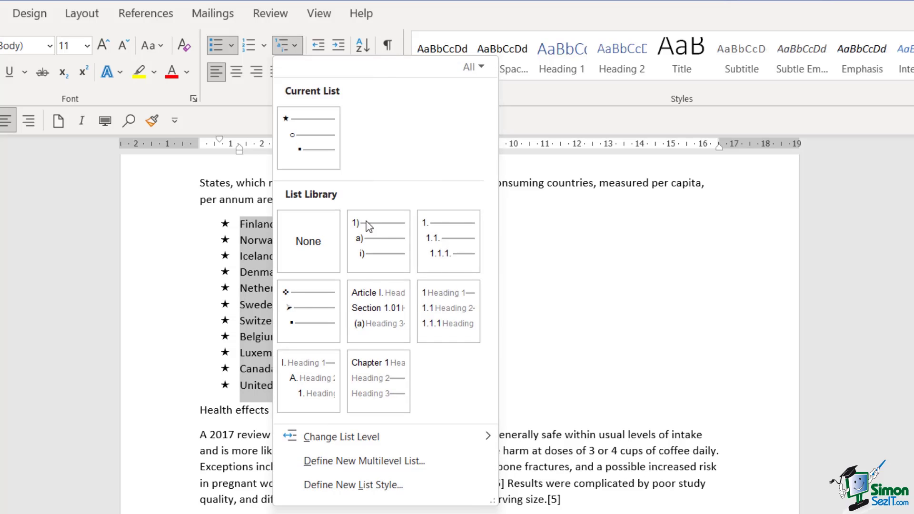
pyautogui.moveTo(461, 252)
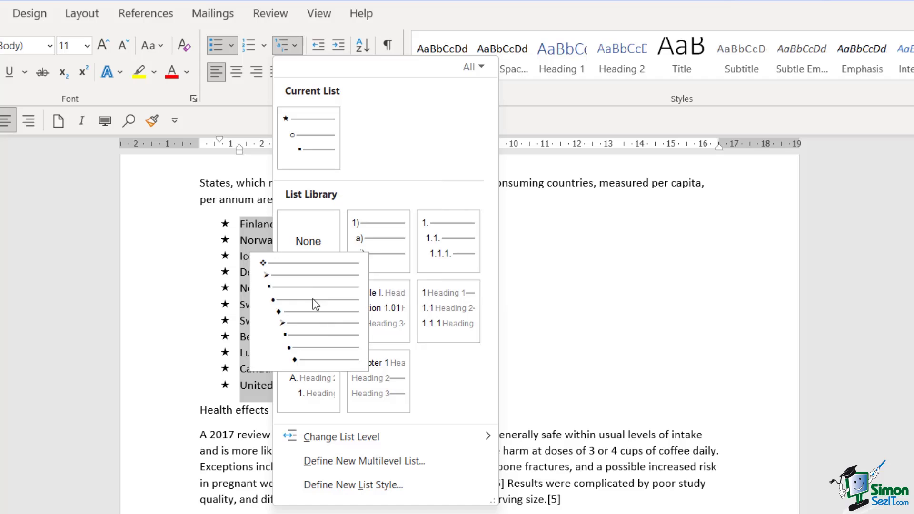
pyautogui.moveTo(379, 322)
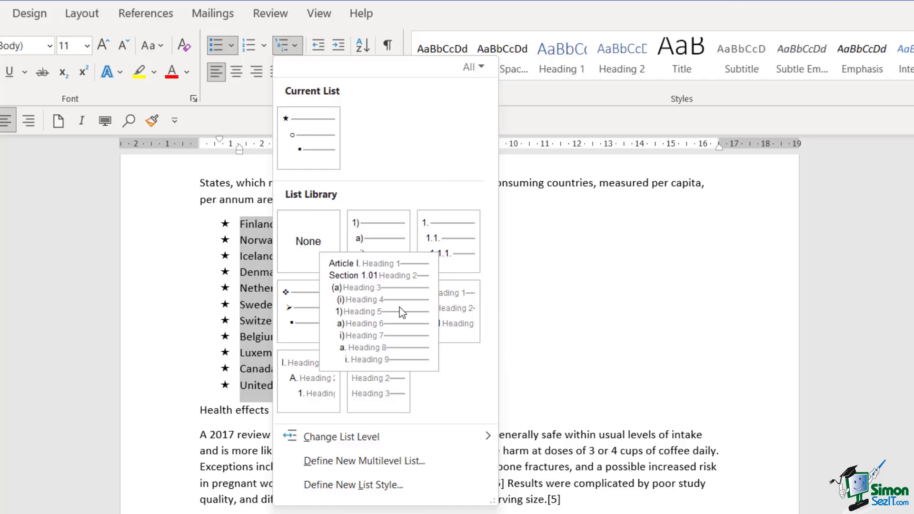
pyautogui.click(441, 238)
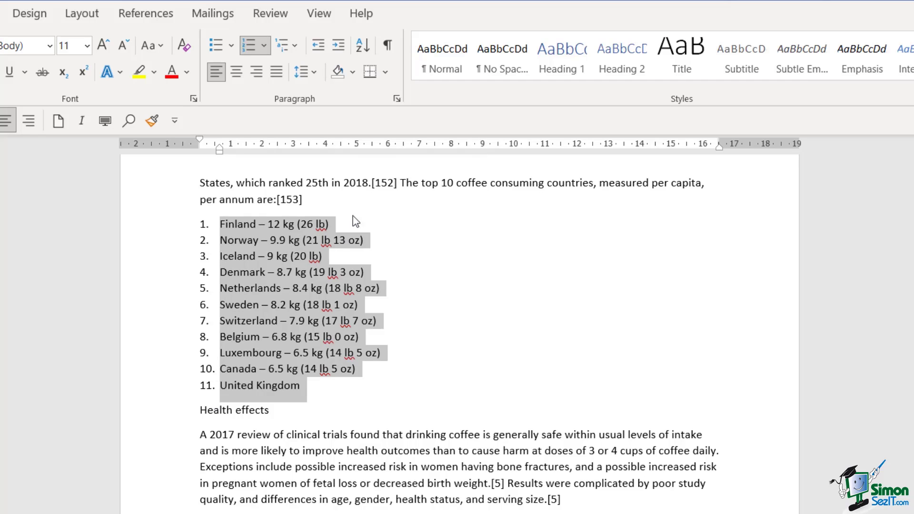
# Add an empty item after Finland, demote it to 1.1. and 1.1.1., then remove it.
pyautogui.click(358, 227)
pyautogui.press('Return')
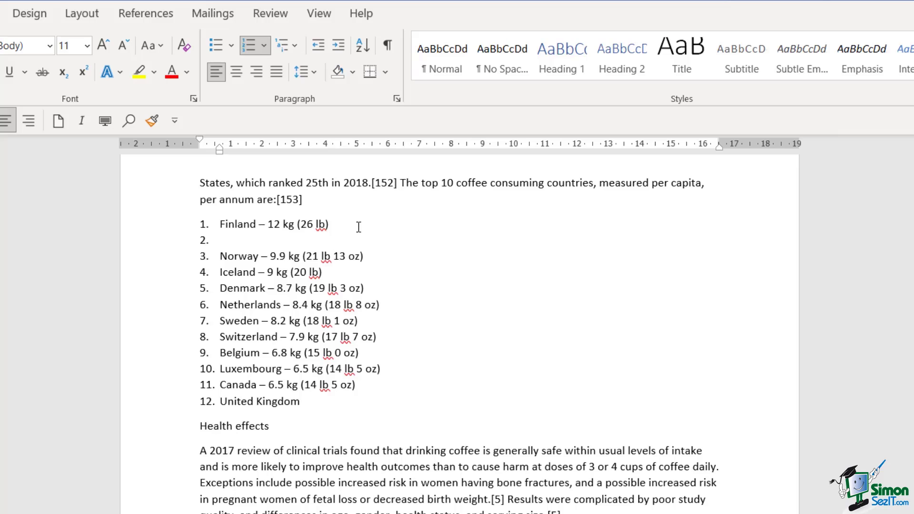
pyautogui.press('Tab')
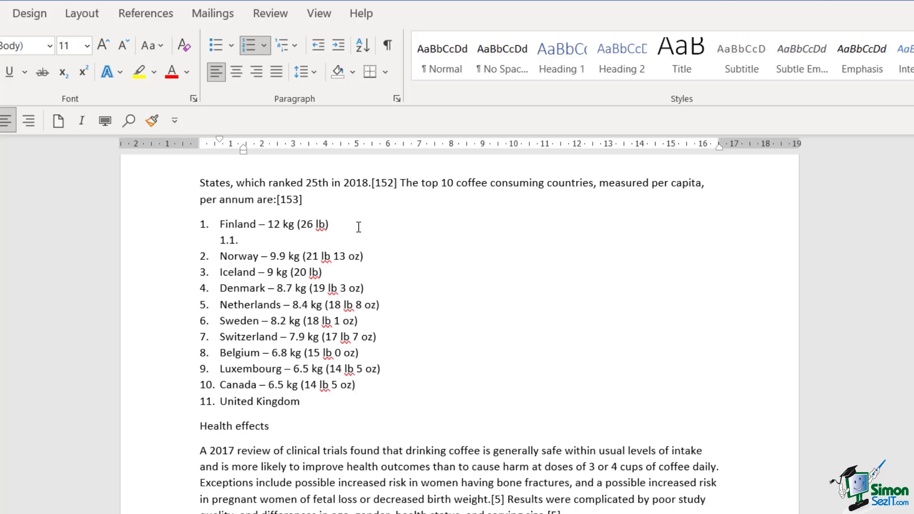
pyautogui.press('Tab')
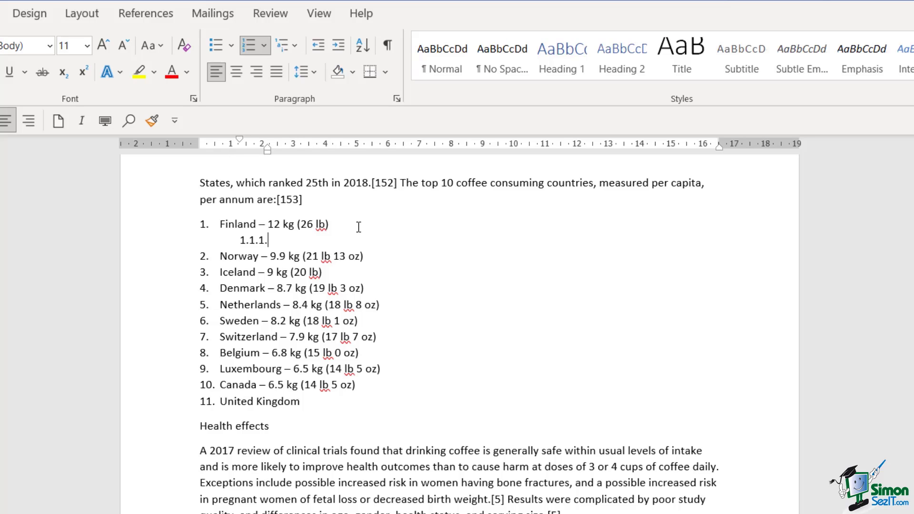
pyautogui.hotkey('shift', 'Tab')
pyautogui.hotkey('shift', 'Tab')
pyautogui.press('BackSpace')
pyautogui.press('BackSpace')
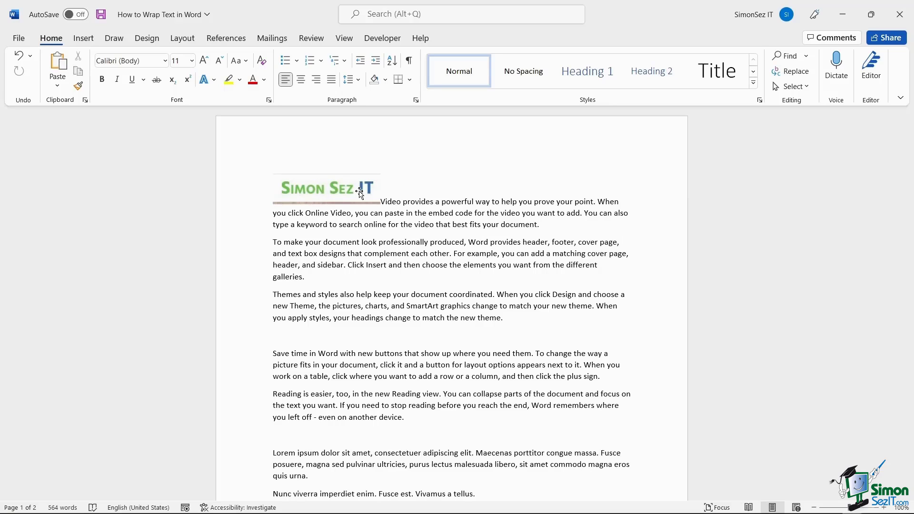
# Select the Simon Sez IT logo at the top of the How to Wrap Text in Word document.
pyautogui.click(349, 190)
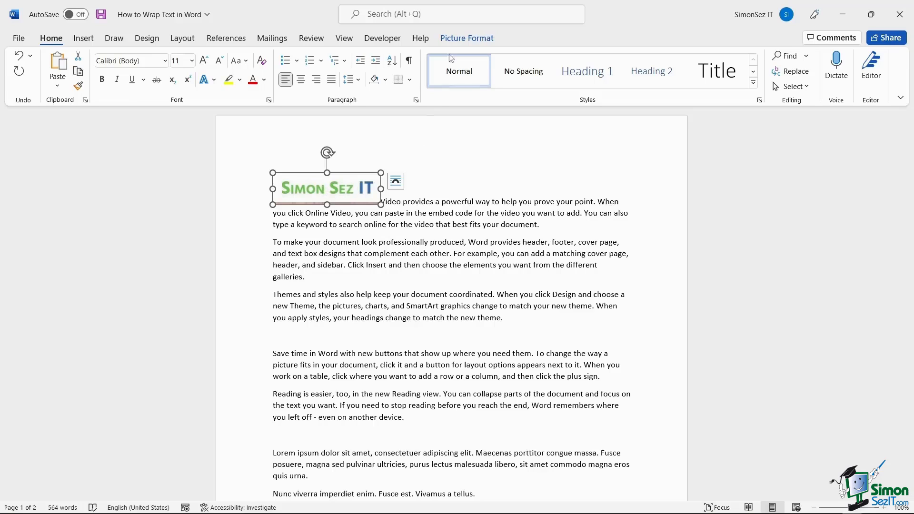
# Position the logo Top Center with square text wrapping.
pyautogui.click(477, 39)
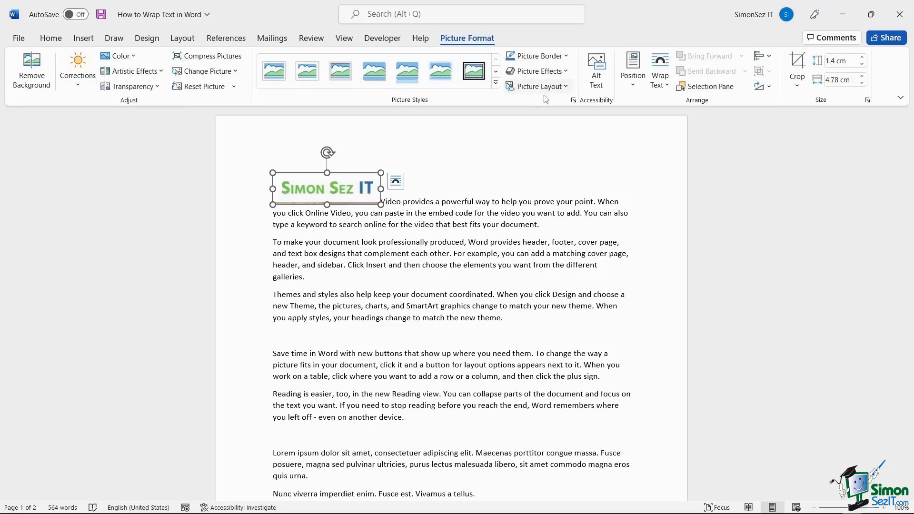
pyautogui.click(641, 88)
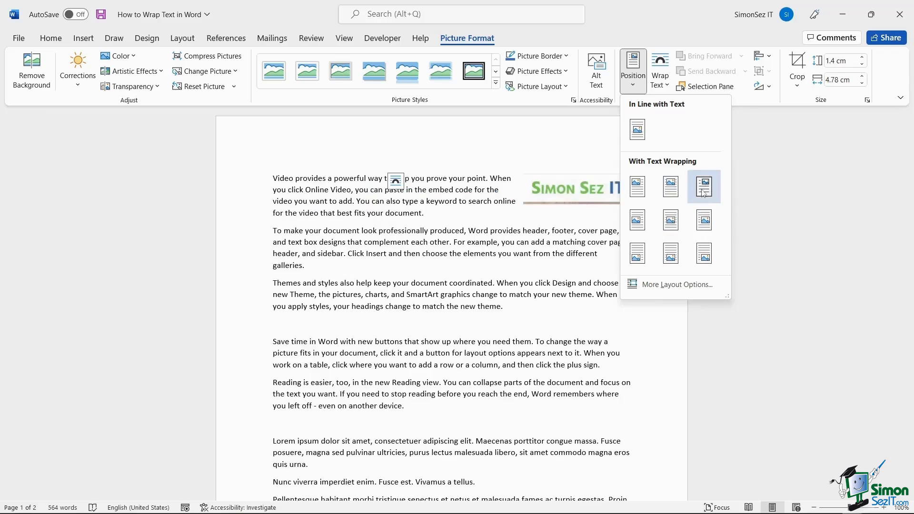
pyautogui.click(673, 195)
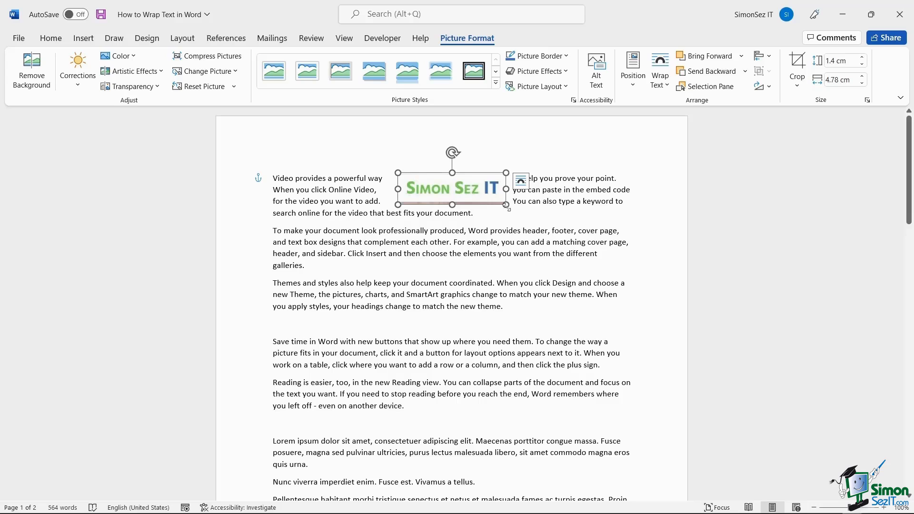
# Enlarge the logo to 1.46 × 5 cm, straighten it, and move it left in the first paragraph.
pyautogui.moveTo(506, 205)
pyautogui.mouseDown()
pyautogui.moveTo(507, 214)
pyautogui.moveTo(494, 206)
pyautogui.mouseUp()
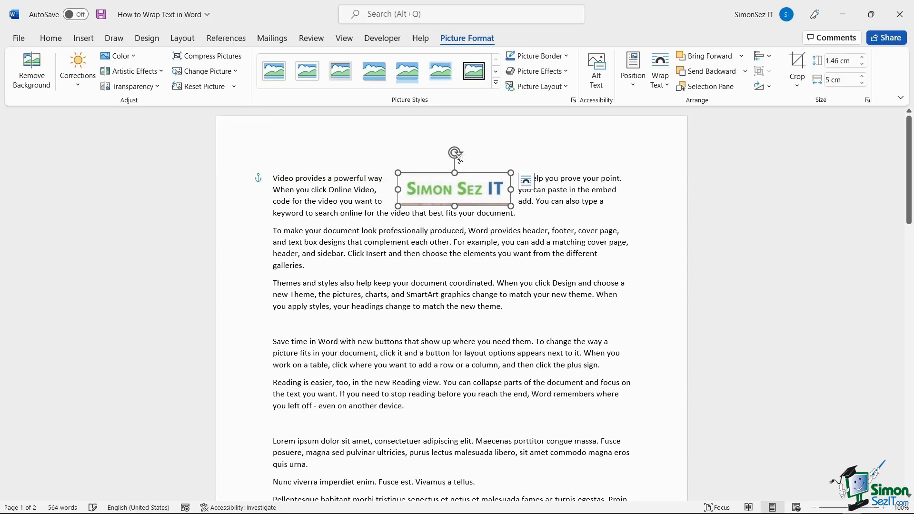
pyautogui.moveTo(458, 151); pyautogui.dragTo(459, 146)
pyautogui.moveTo(433, 186); pyautogui.dragTo(418, 189)
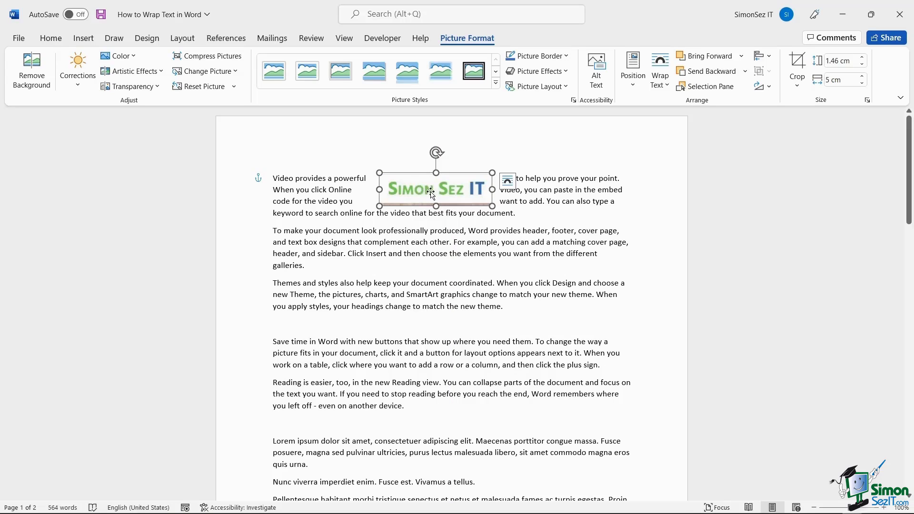
pyautogui.moveTo(421, 189); pyautogui.dragTo(393, 191)
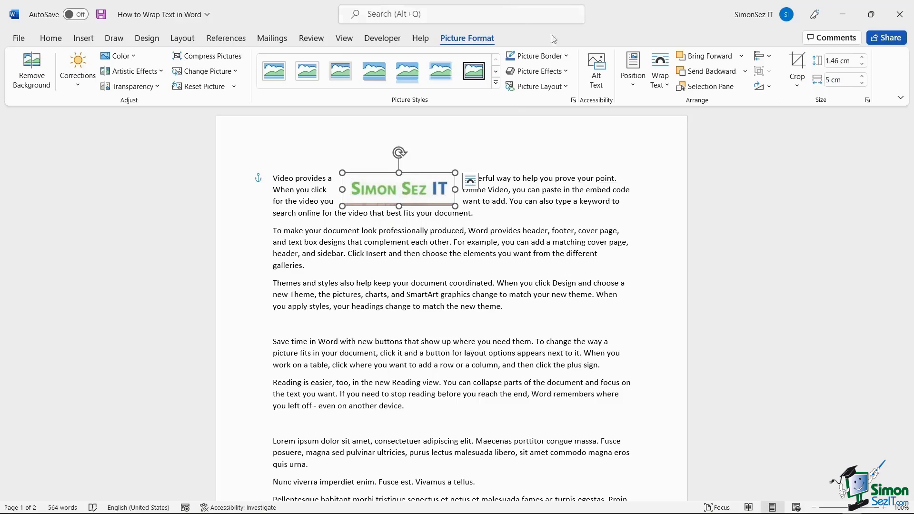
# Set the logo In Line with Text at the first paragraph's start and widen it to 5.21 cm.
pyautogui.click(664, 91)
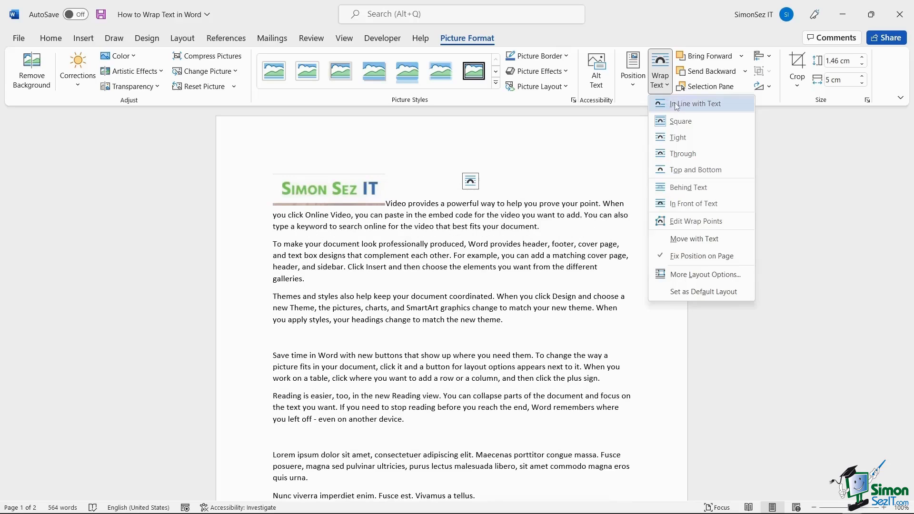
pyautogui.click(677, 106)
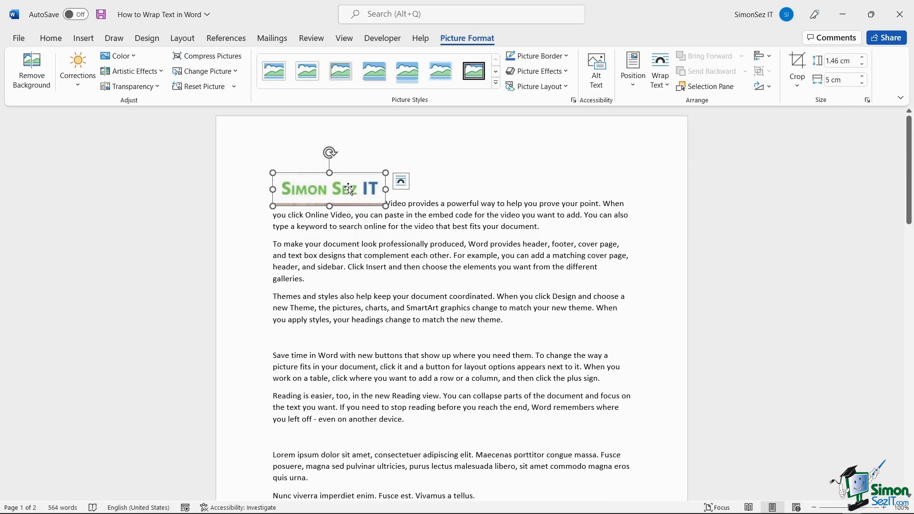
pyautogui.moveTo(349, 189); pyautogui.dragTo(331, 232)
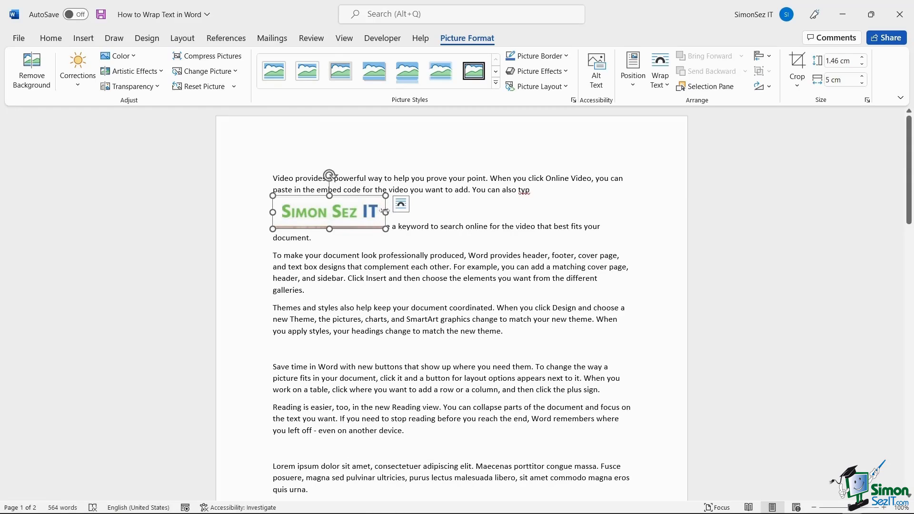
pyautogui.moveTo(386, 211); pyautogui.dragTo(272, 177)
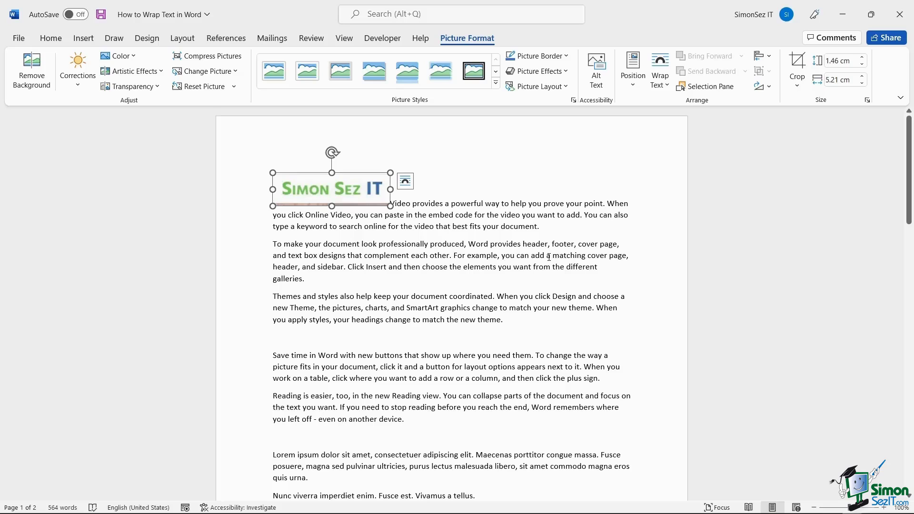
# Give the logo Square wrapping and move it into the middle of the second paragraph.
pyautogui.click(660, 72)
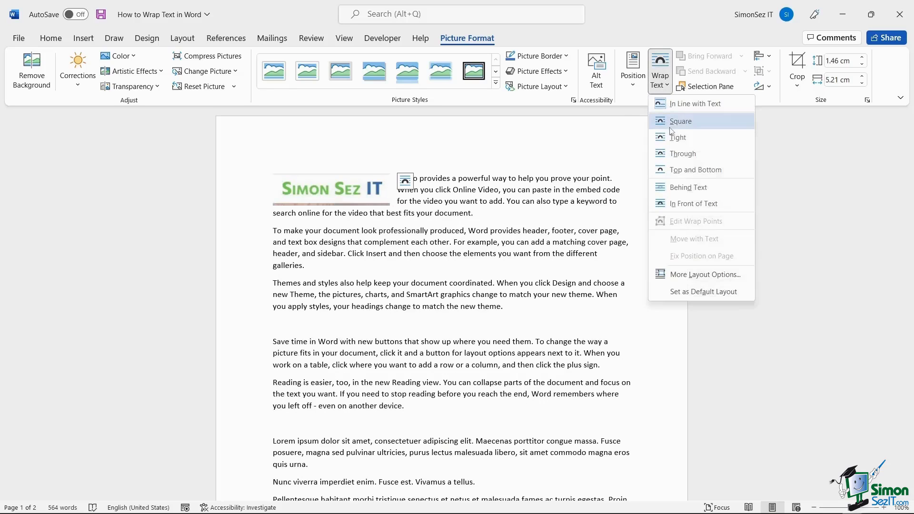
pyautogui.click(673, 125)
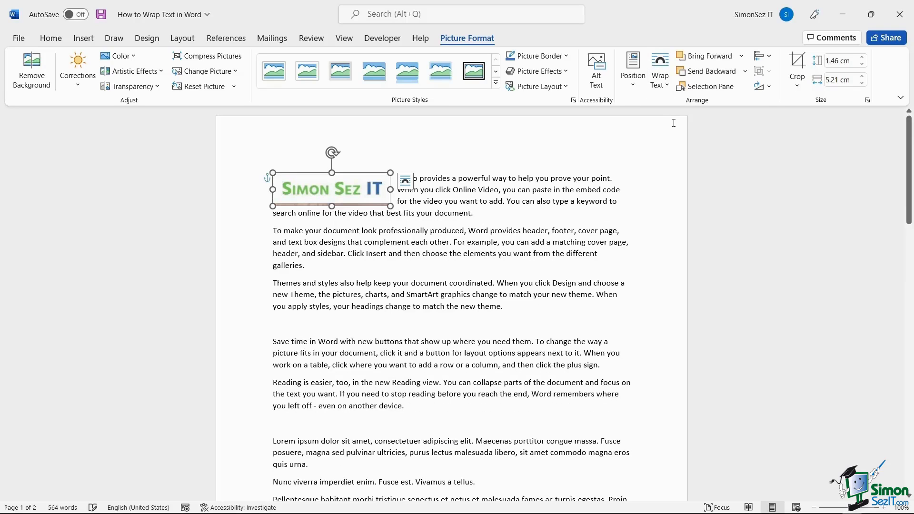
pyautogui.click(489, 213)
pyautogui.moveTo(332, 191); pyautogui.dragTo(431, 242)
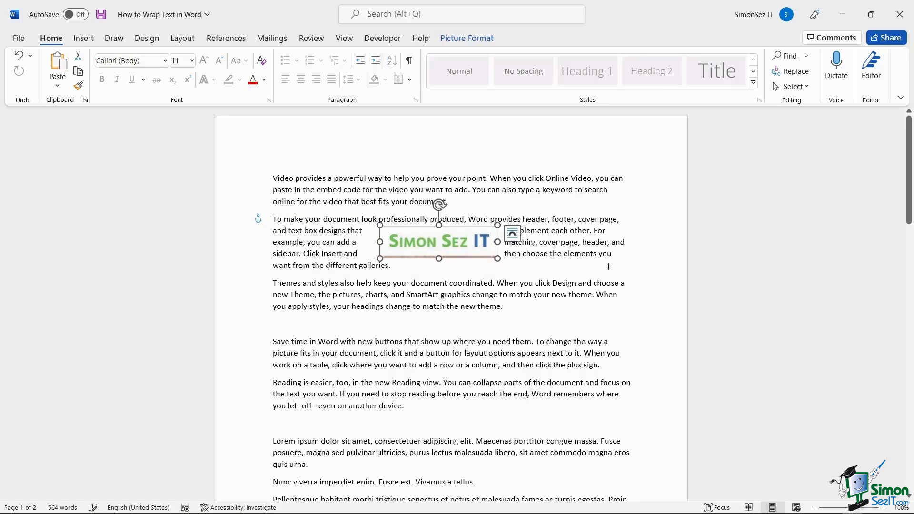
pyautogui.click(728, 282)
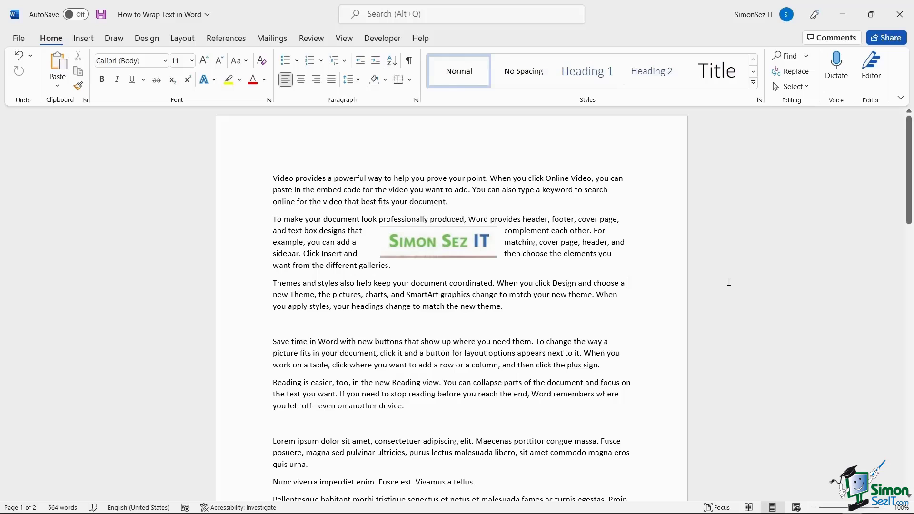
# Change the logo's wrapping to Tight and shift it slightly left.
pyautogui.click(453, 248)
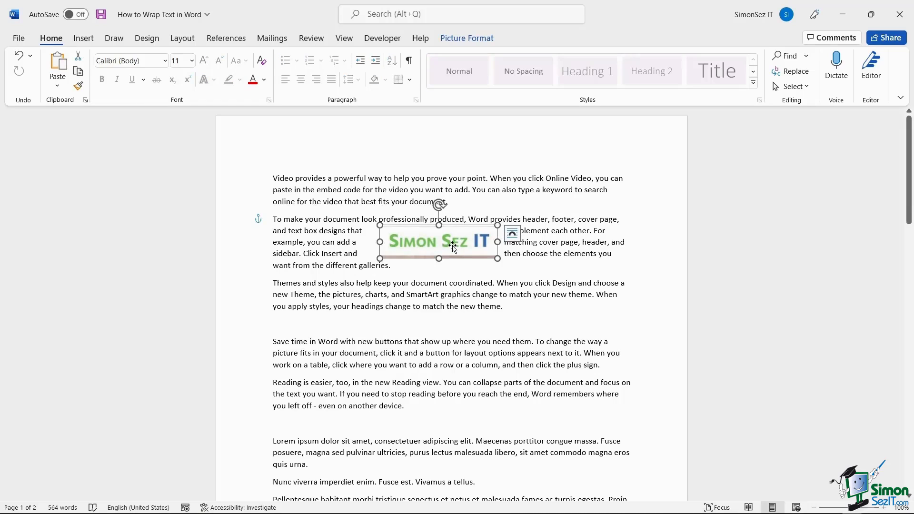
pyautogui.click(466, 38)
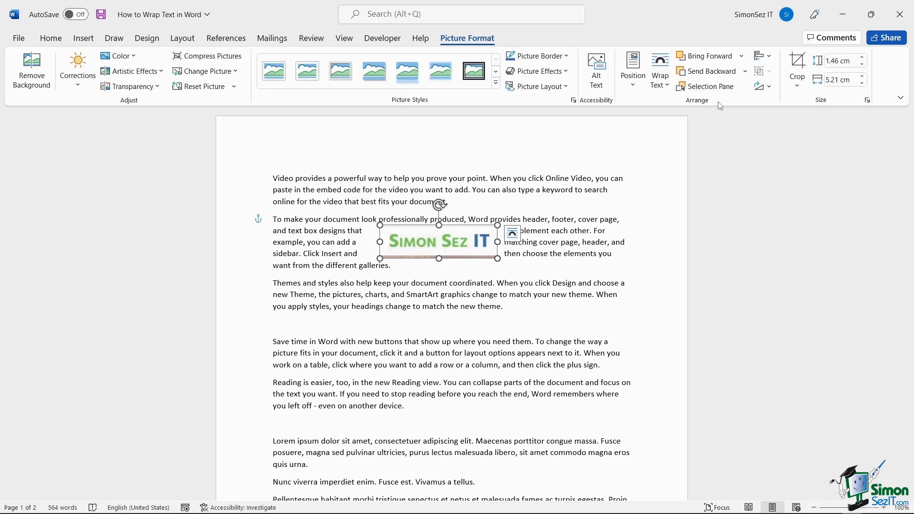
pyautogui.click(661, 81)
pyautogui.click(676, 138)
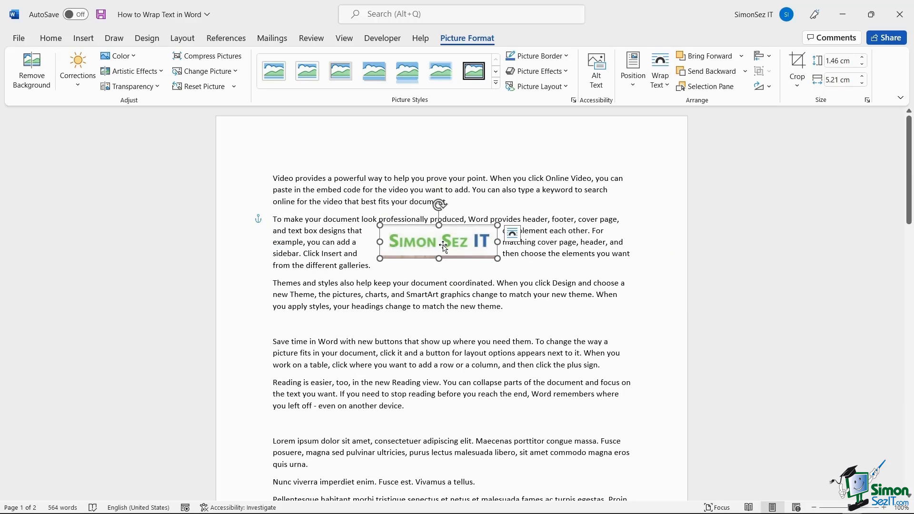
pyautogui.moveTo(443, 246); pyautogui.dragTo(428, 246)
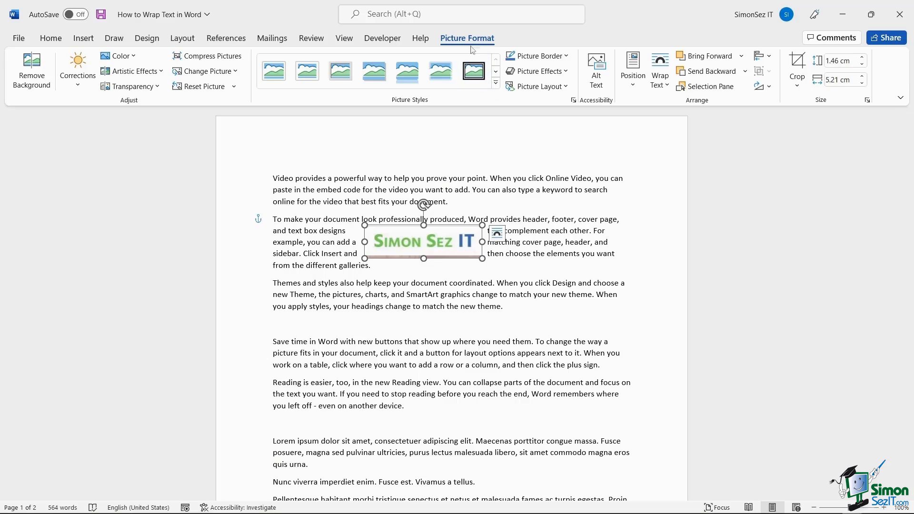
# Set the logo's wrapping to Through and drag it down into the Themes and styles paragraph.
pyautogui.click(669, 85)
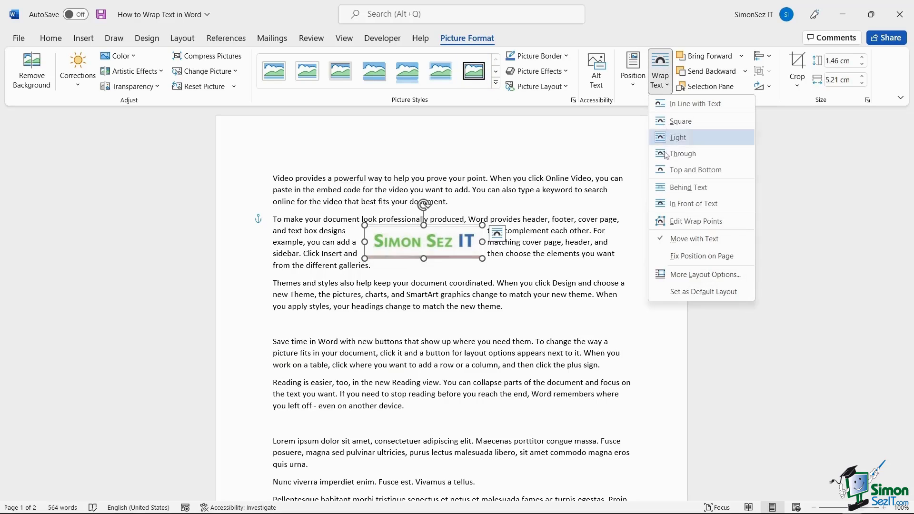
pyautogui.click(677, 154)
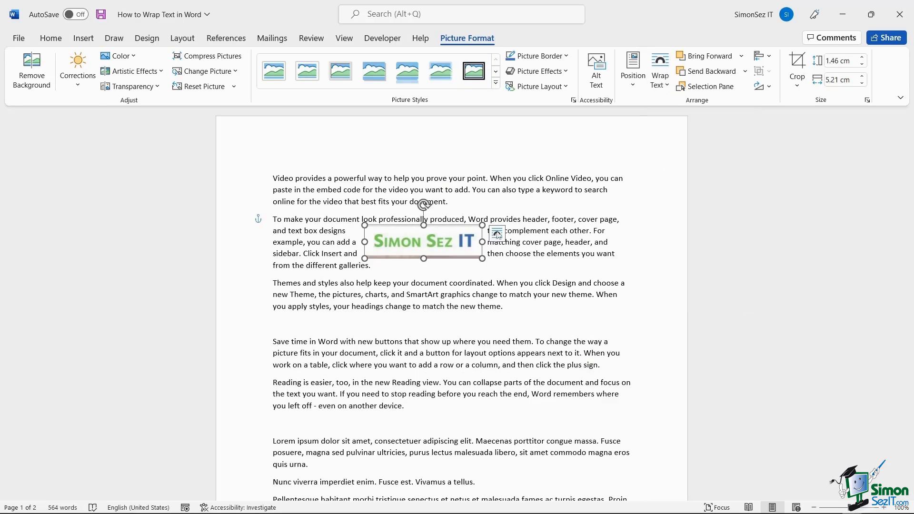
pyautogui.moveTo(443, 242); pyautogui.dragTo(455, 239)
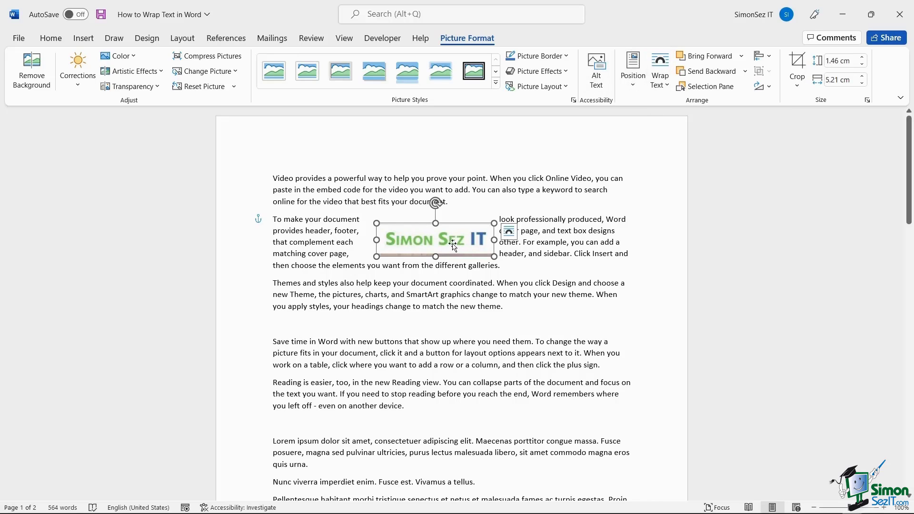
pyautogui.moveTo(452, 244); pyautogui.dragTo(453, 296)
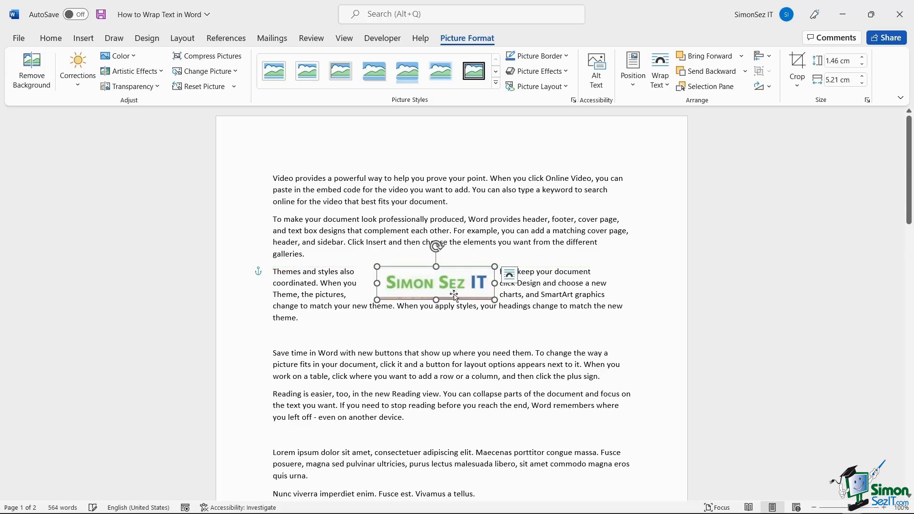
# Set the logo to Top and Bottom wrapping and place it inside the Themes and styles paragraph.
pyautogui.click(662, 86)
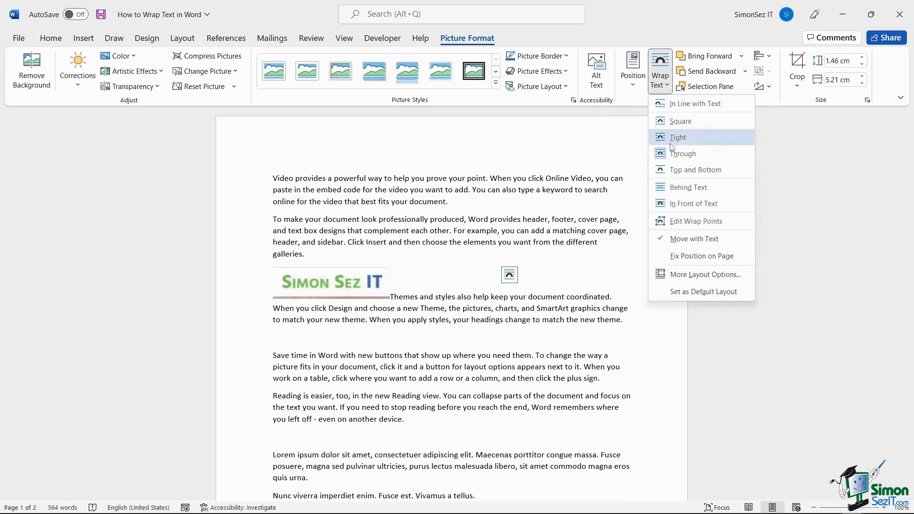
pyautogui.click(680, 171)
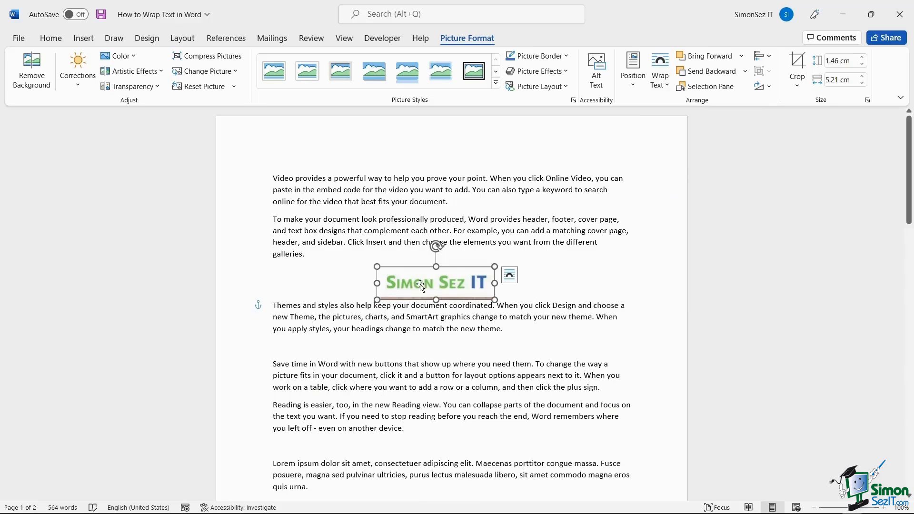
pyautogui.moveTo(432, 281); pyautogui.dragTo(441, 237)
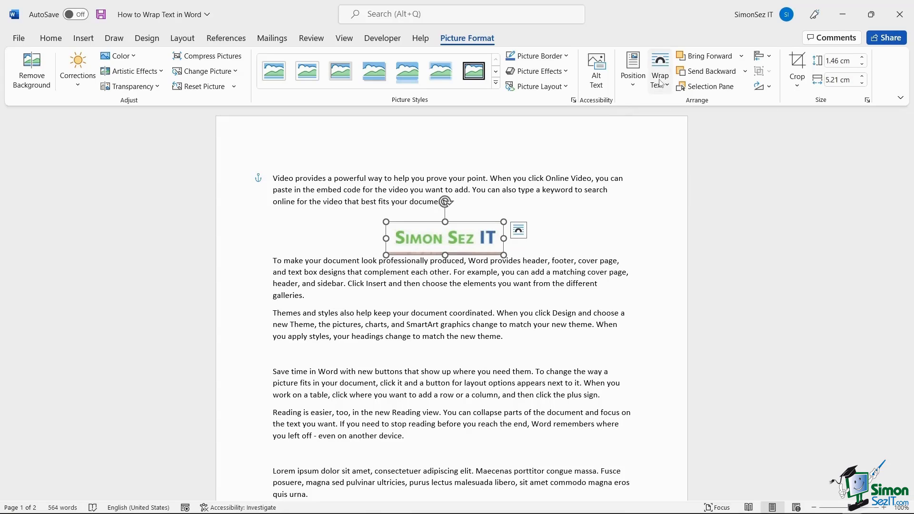
pyautogui.moveTo(449, 245); pyautogui.dragTo(449, 307)
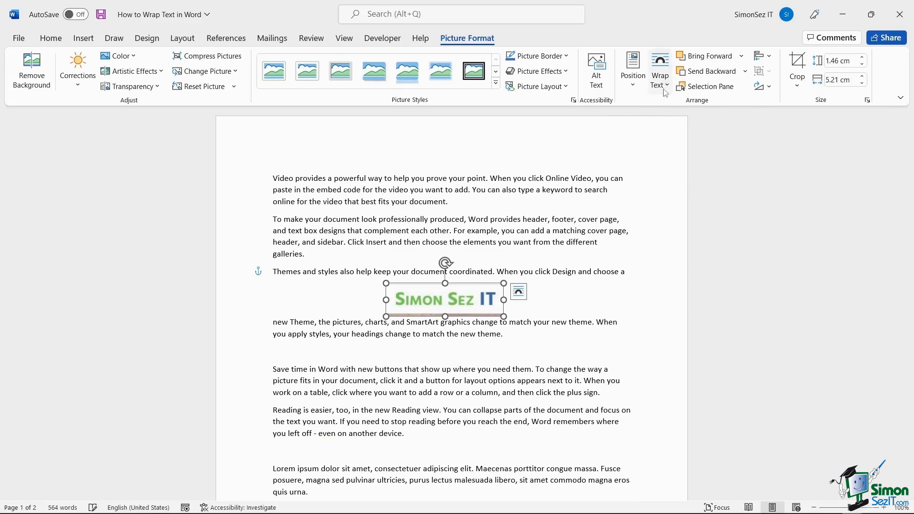
# Set the logo's wrapping to Behind Text, check the Themes and styles paragraph, then reselect it.
pyautogui.click(660, 72)
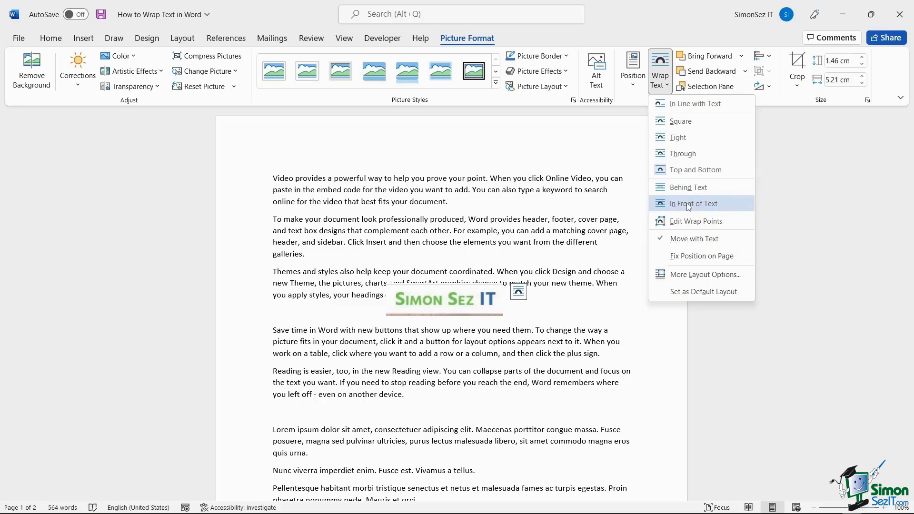
pyautogui.click(689, 189)
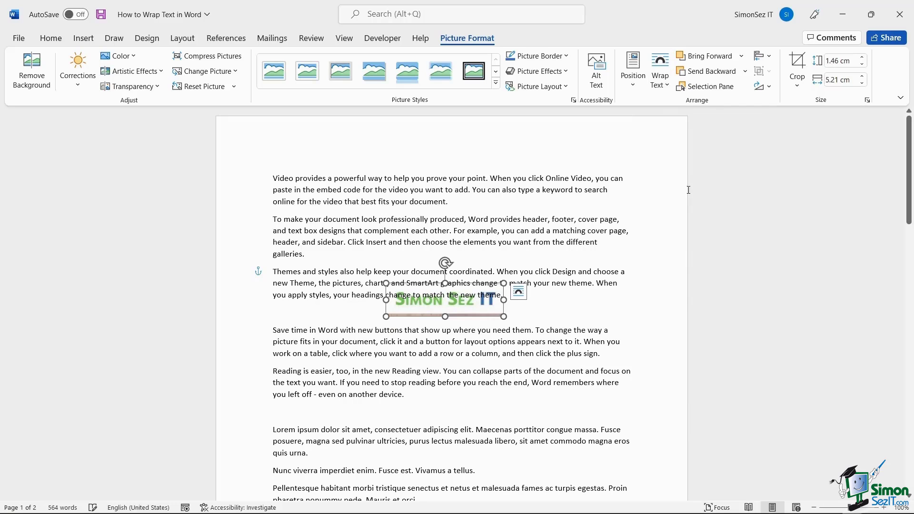
pyautogui.click(445, 305)
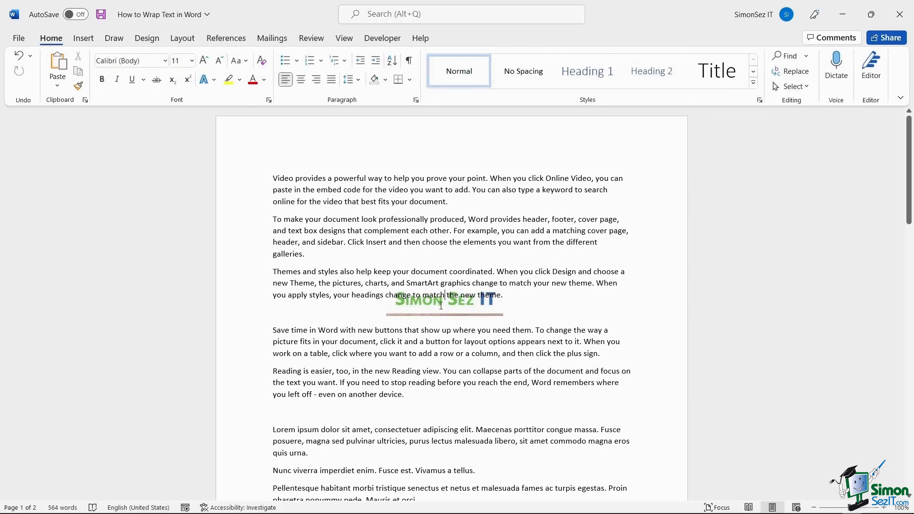
pyautogui.click(438, 312)
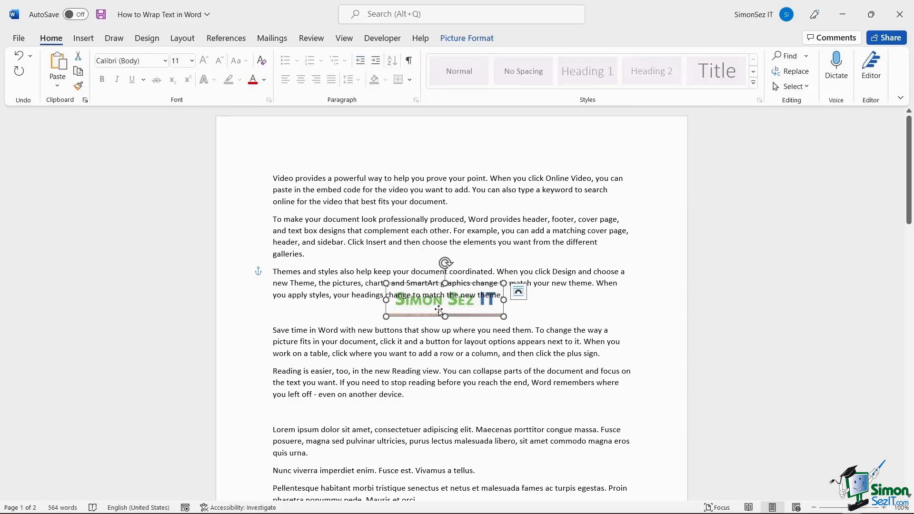
# Switch the logo to In Front of Text and move it up over the paragraph's first lines.
pyautogui.click(468, 43)
pyautogui.click(660, 79)
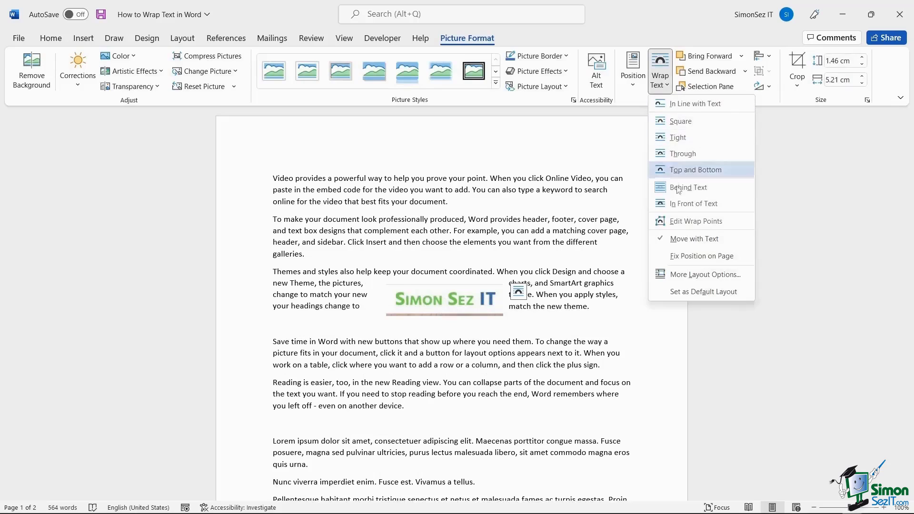
pyautogui.click(681, 203)
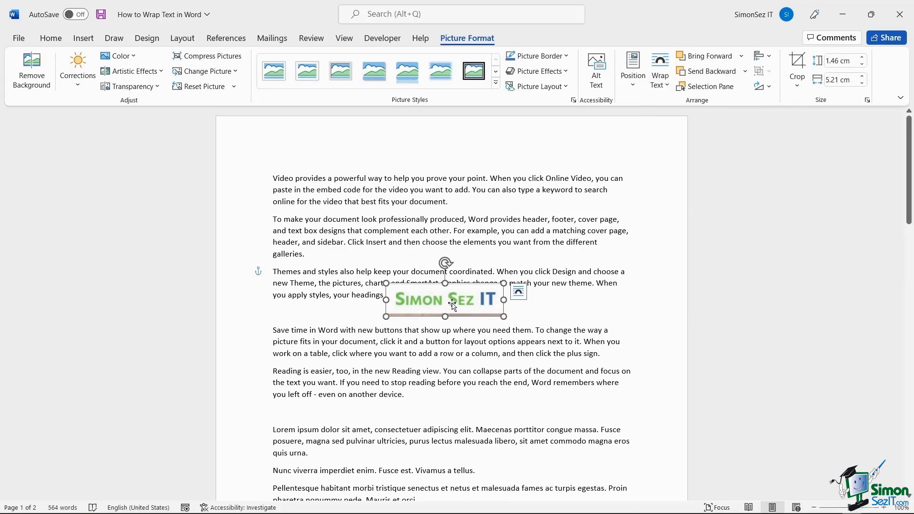
pyautogui.moveTo(452, 304); pyautogui.dragTo(441, 286)
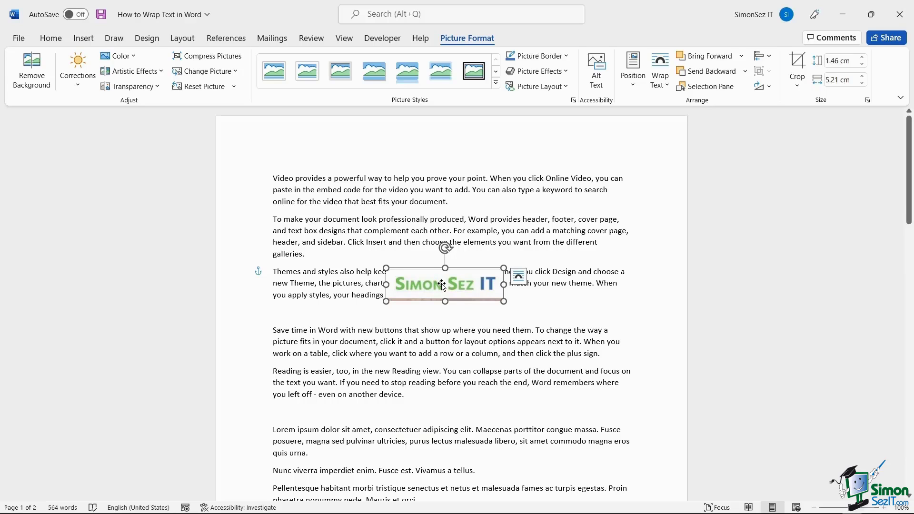
pyautogui.click(602, 306)
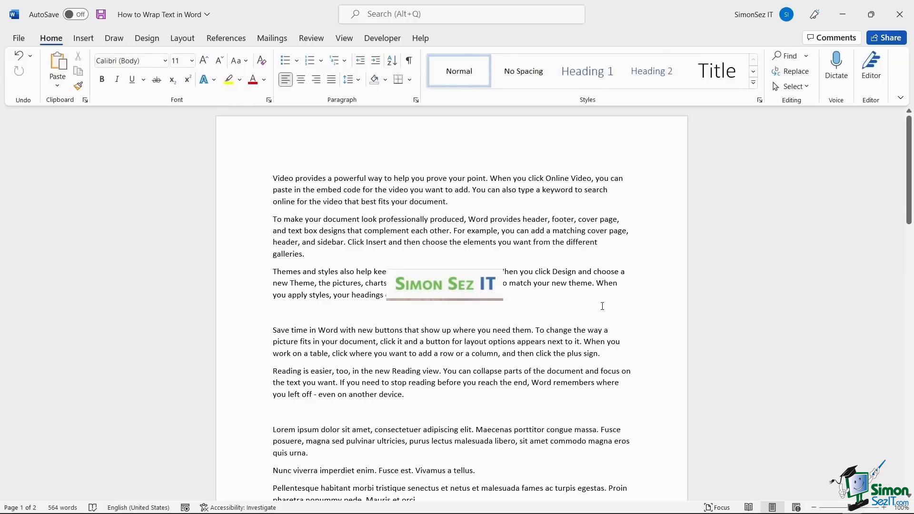
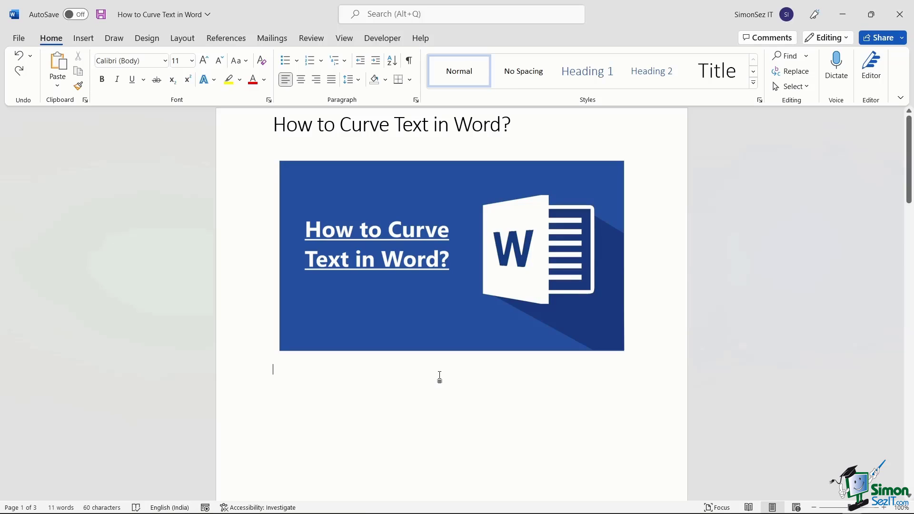
# Scroll to the Using WordArt page and open the WordArt style gallery from Insert.
pyautogui.scroll(-10, 439, 376)
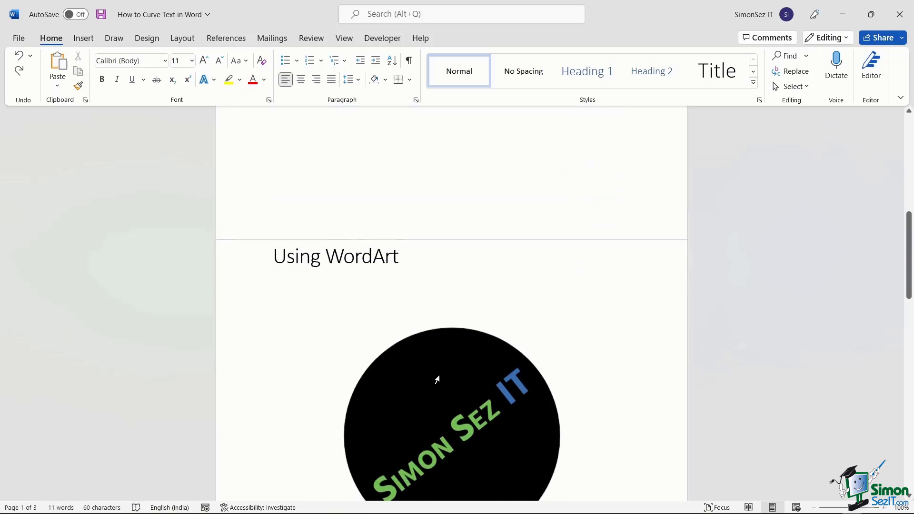
pyautogui.scroll(-2, 440, 377)
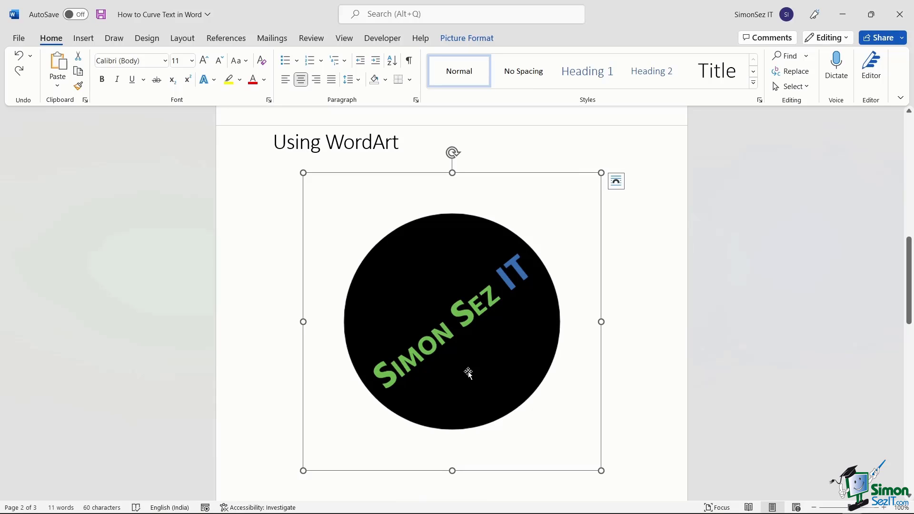
pyautogui.click(84, 40)
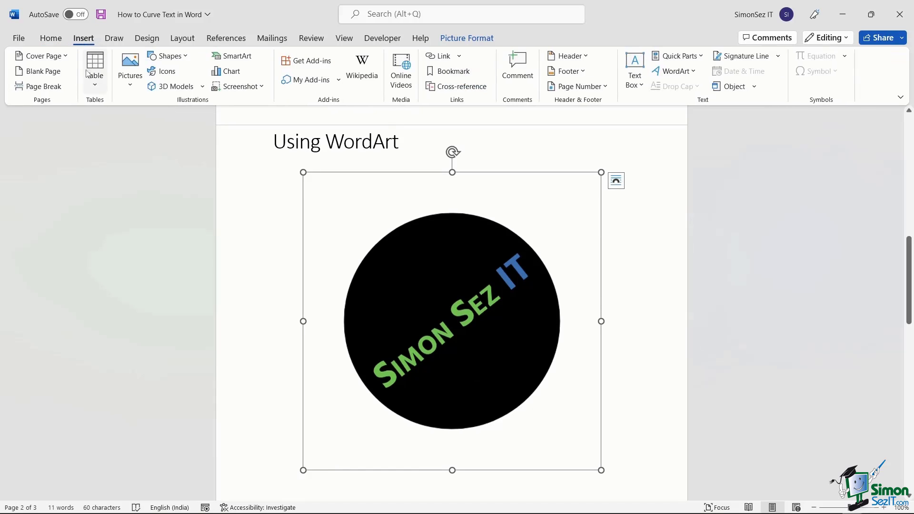
pyautogui.click(136, 85)
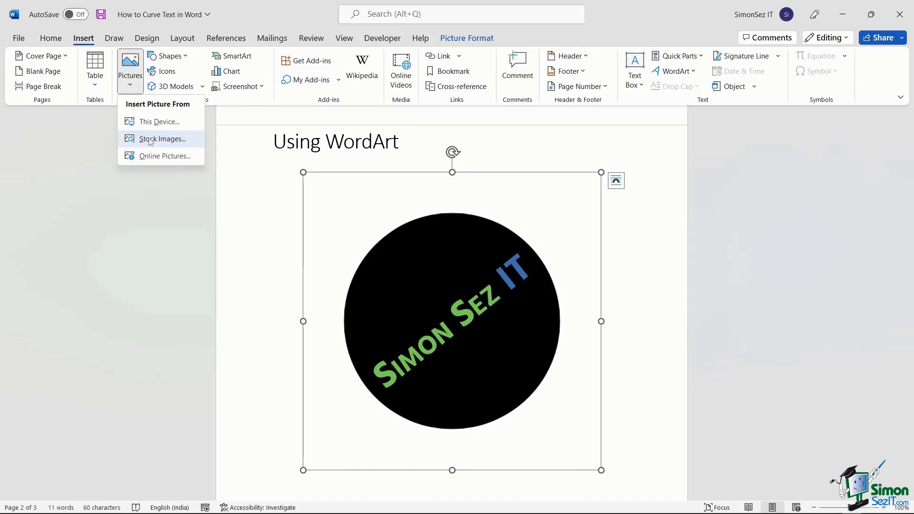
pyautogui.click(377, 268)
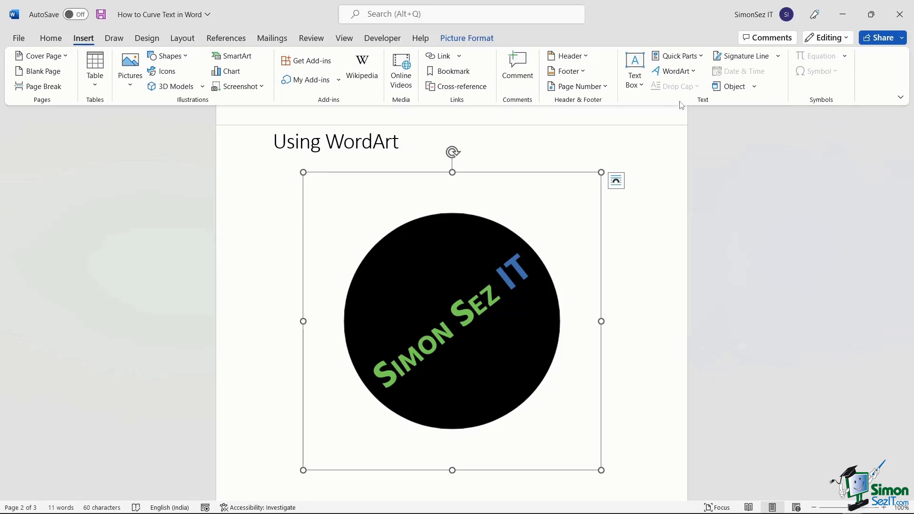
pyautogui.click(691, 72)
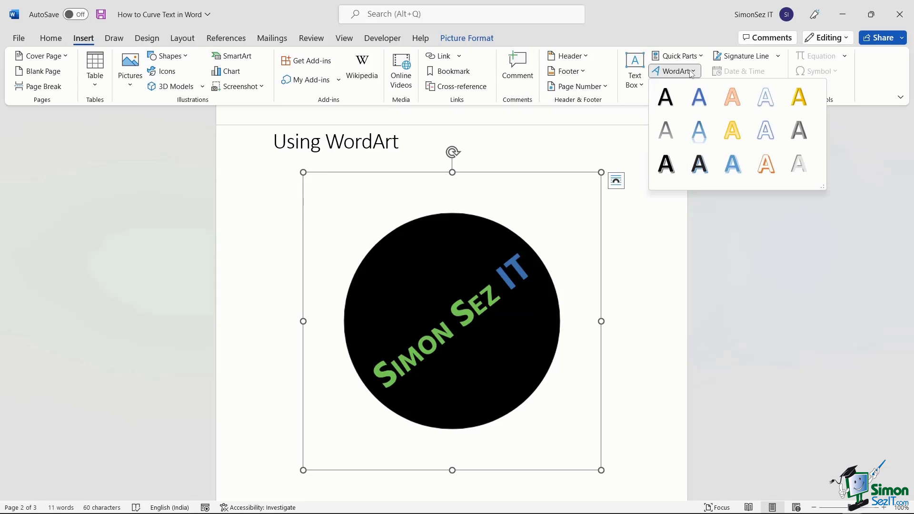
# Insert a black-shadow-style WordArt reading 'Simon Sez IT' and select all its text.
pyautogui.click(665, 96)
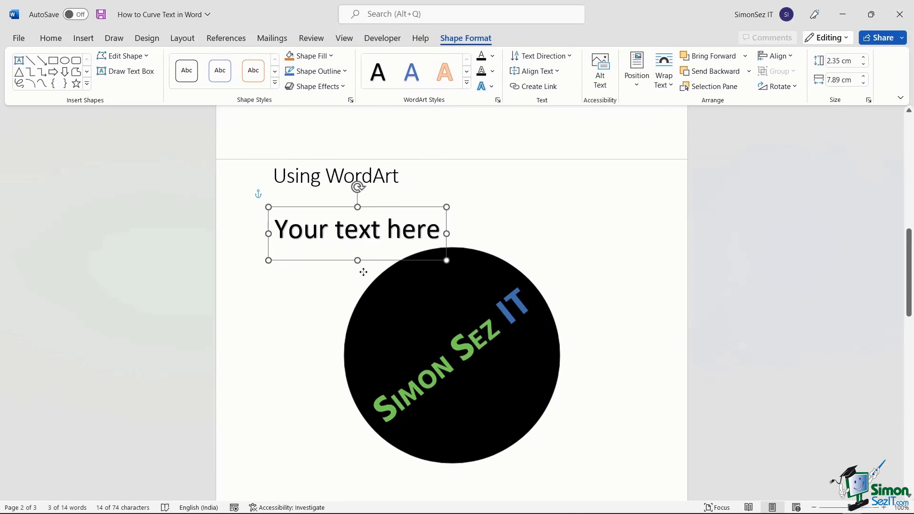
pyautogui.tripleClick(369, 239)
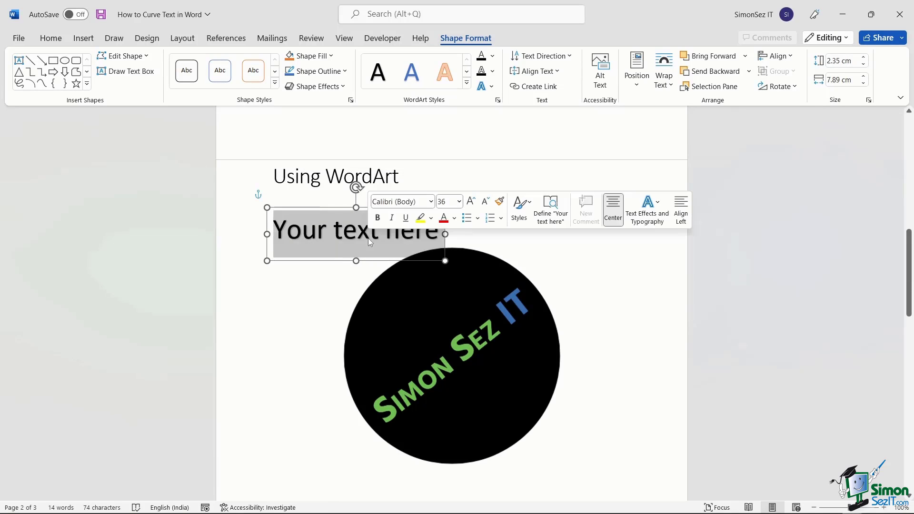
pyautogui.write('Simon')
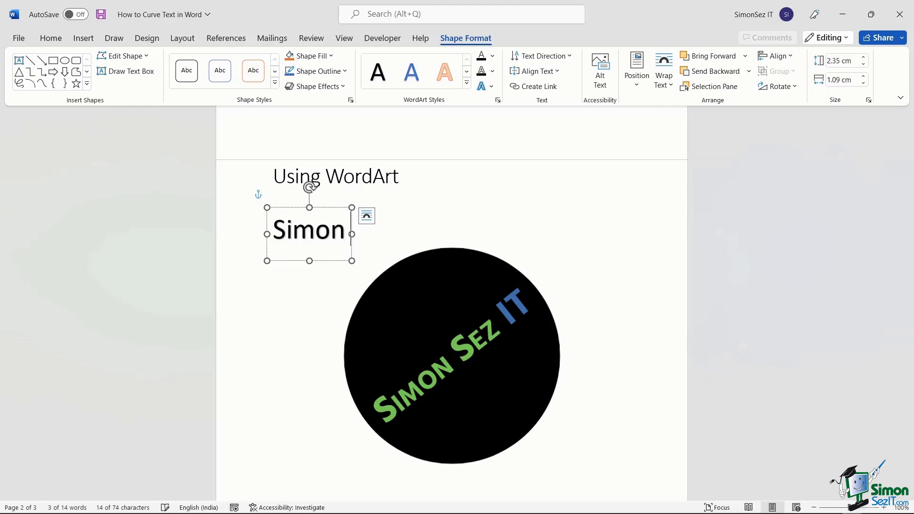
pyautogui.write(' Sez IT')
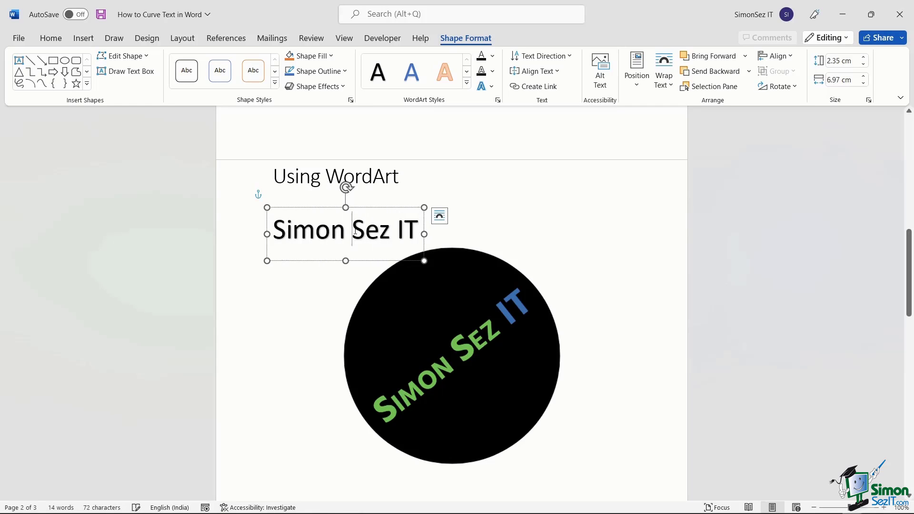
pyautogui.doubleClick(356, 233)
pyautogui.tripleClick(356, 233)
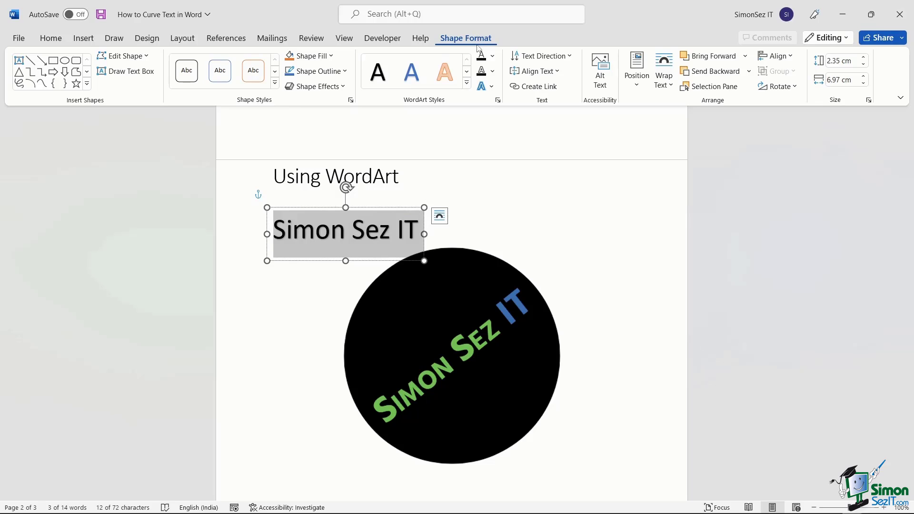
# Apply the Arch transform text effect to the Simon Sez IT WordArt.
pyautogui.click(492, 87)
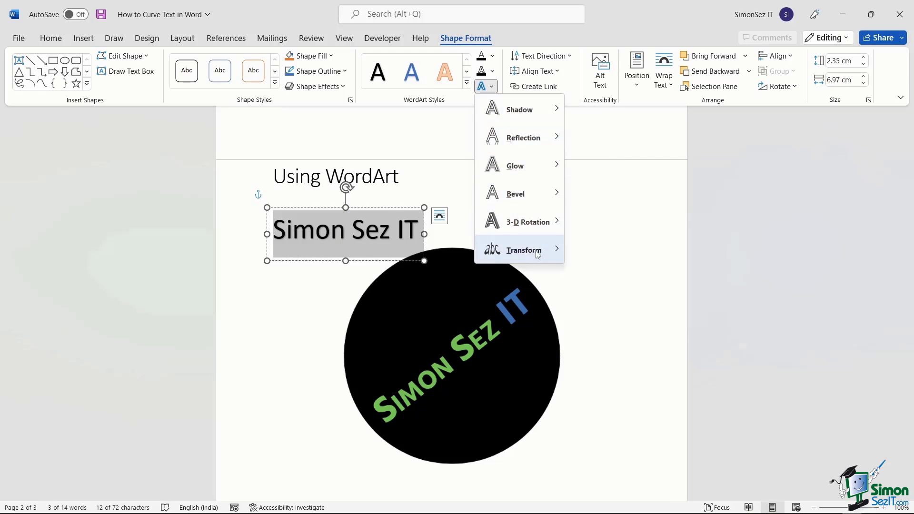
pyautogui.moveTo(549, 253)
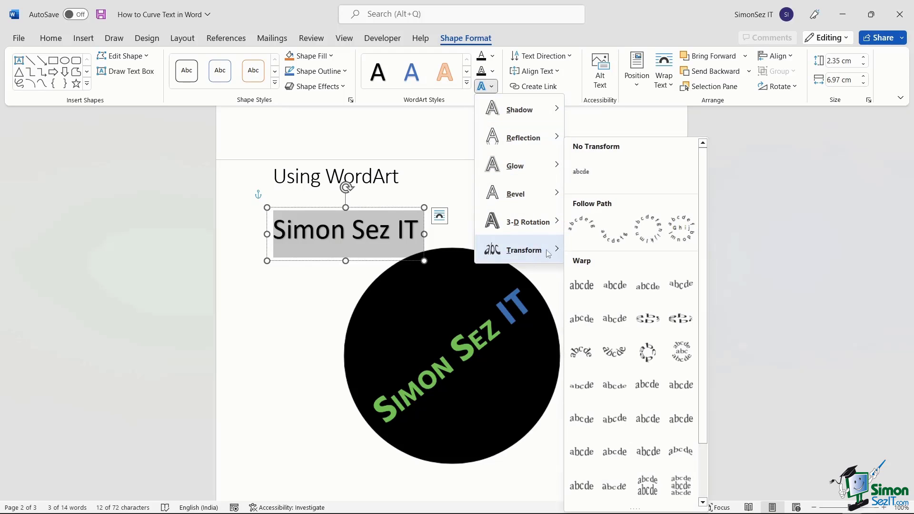
pyautogui.click(581, 231)
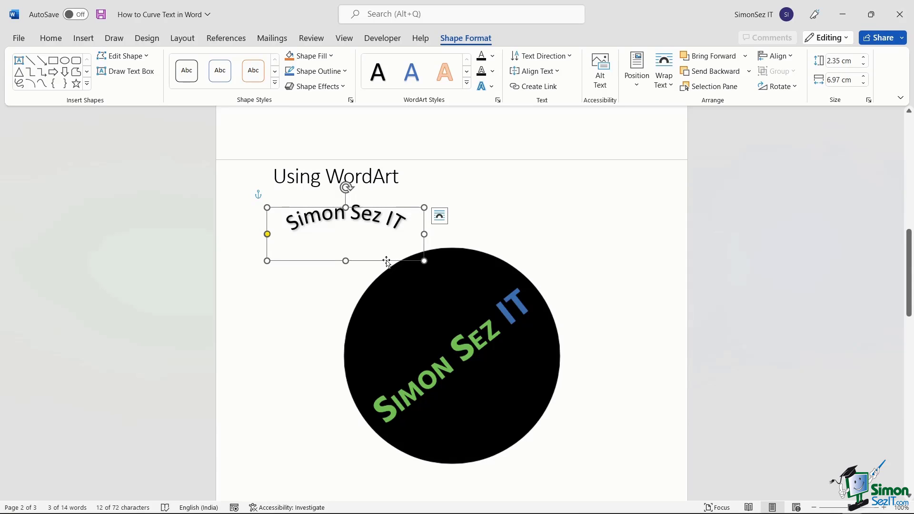
# Centre the arched WordArt above the black circle, enlarging it and adjusting its curve.
pyautogui.moveTo(387, 260); pyautogui.dragTo(491, 279)
pyautogui.moveTo(529, 226); pyautogui.dragTo(536, 219)
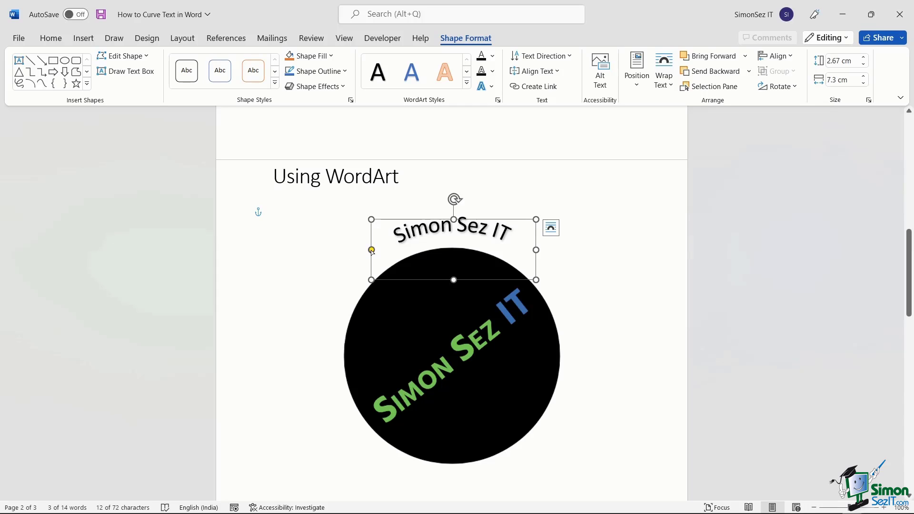
pyautogui.moveTo(372, 251); pyautogui.dragTo(373, 260)
pyautogui.moveTo(465, 281); pyautogui.dragTo(462, 286)
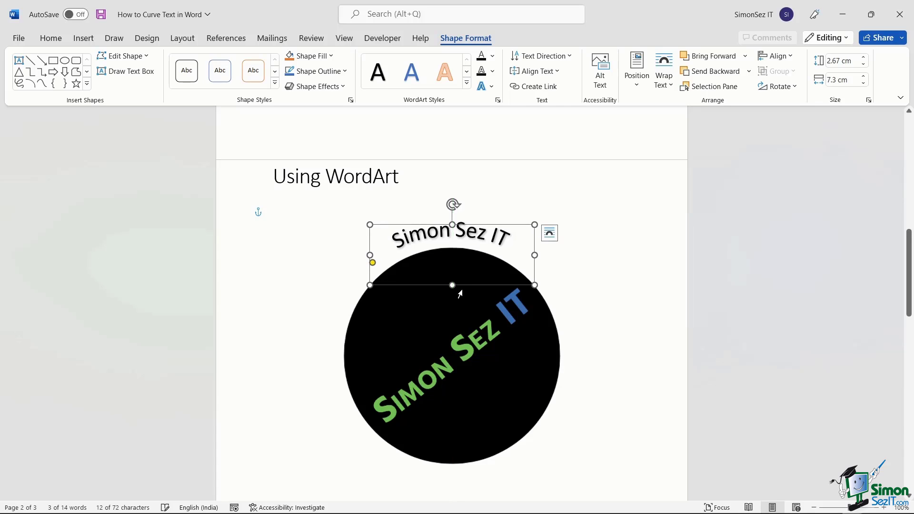
pyautogui.click(550, 233)
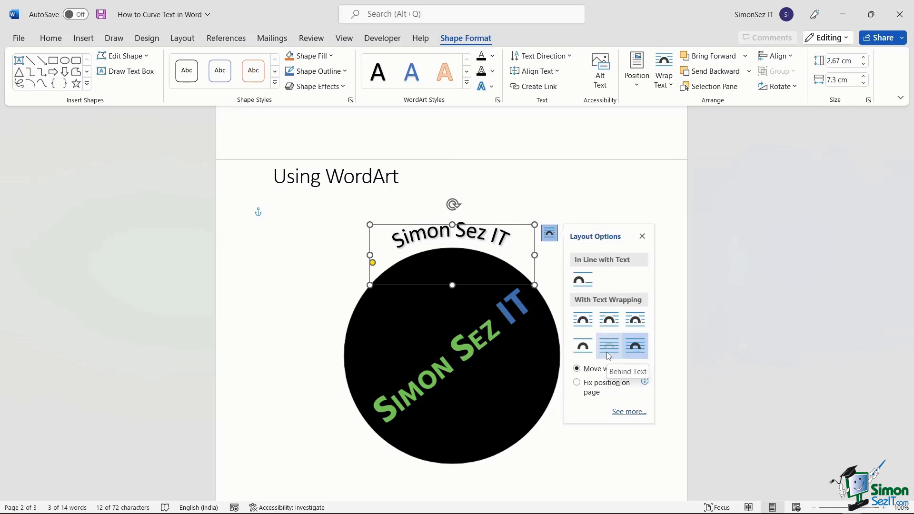
pyautogui.click(576, 204)
# On the Without Using WordArt page, draw a wide text box and type SIMON SEZ IT.
pyautogui.scroll(-8, 599, 385)
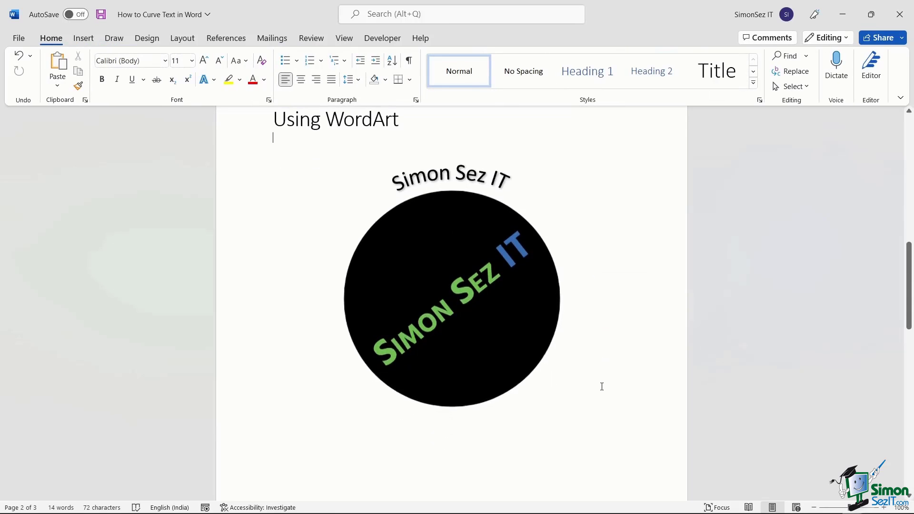
pyautogui.scroll(-2, 600, 384)
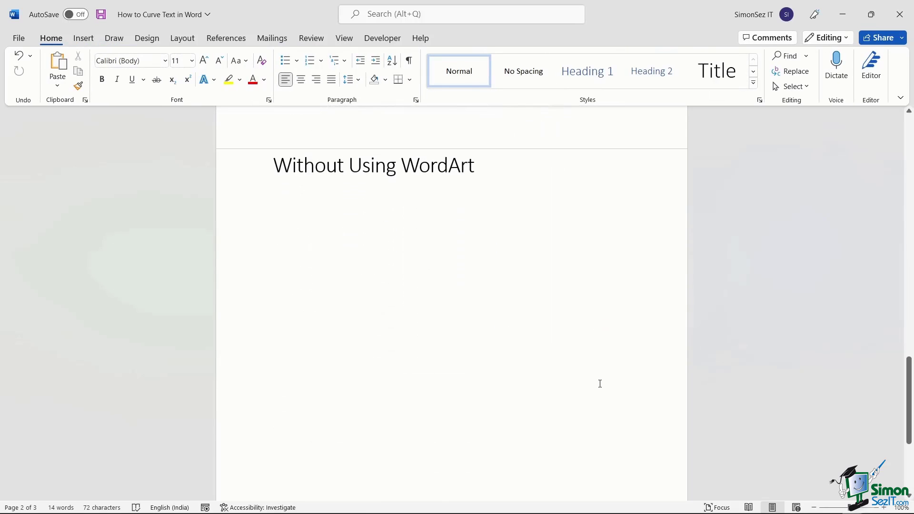
pyautogui.scroll(-1, 600, 384)
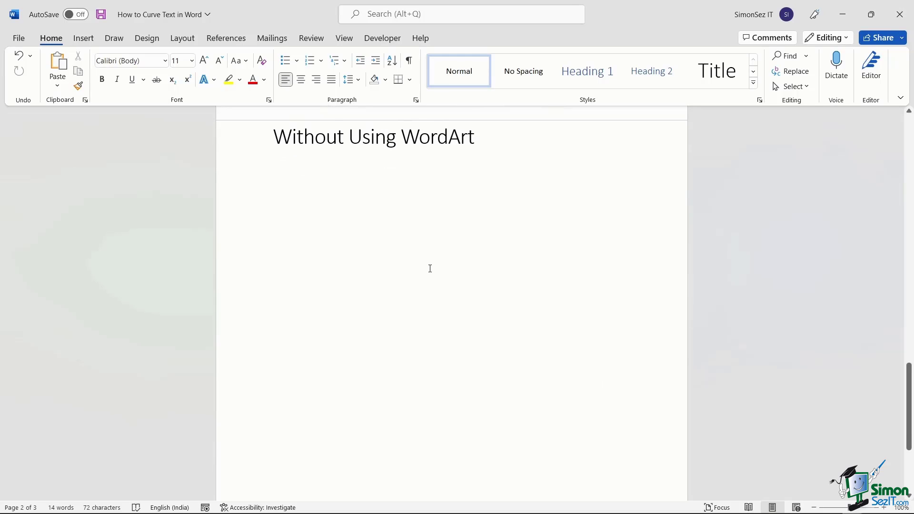
pyautogui.click(80, 42)
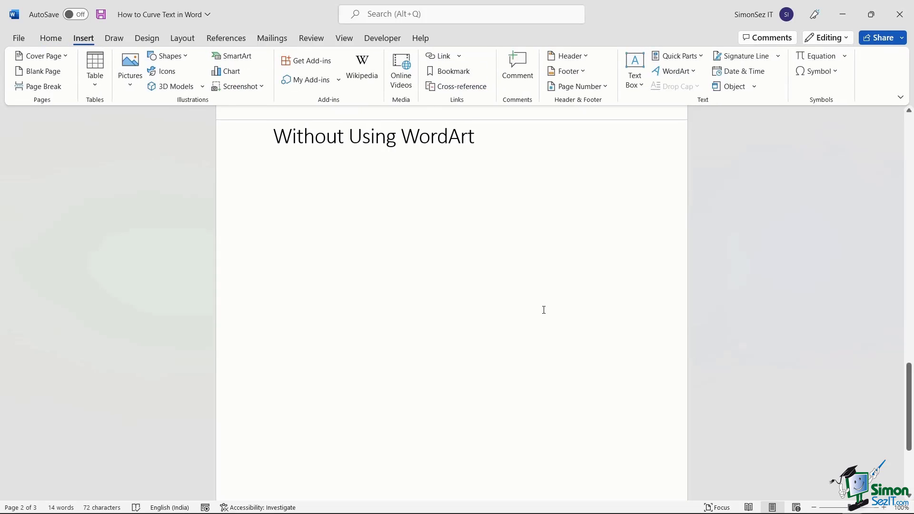
pyautogui.click(635, 79)
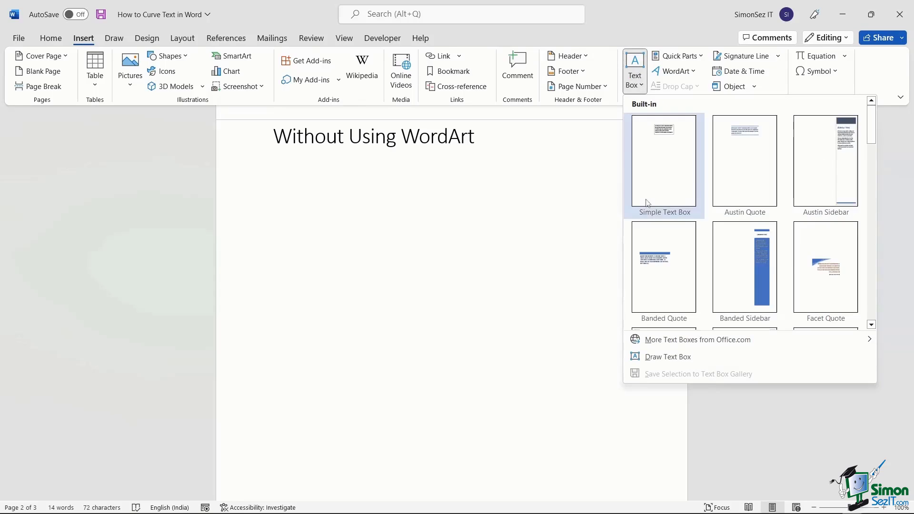
pyautogui.click(668, 357)
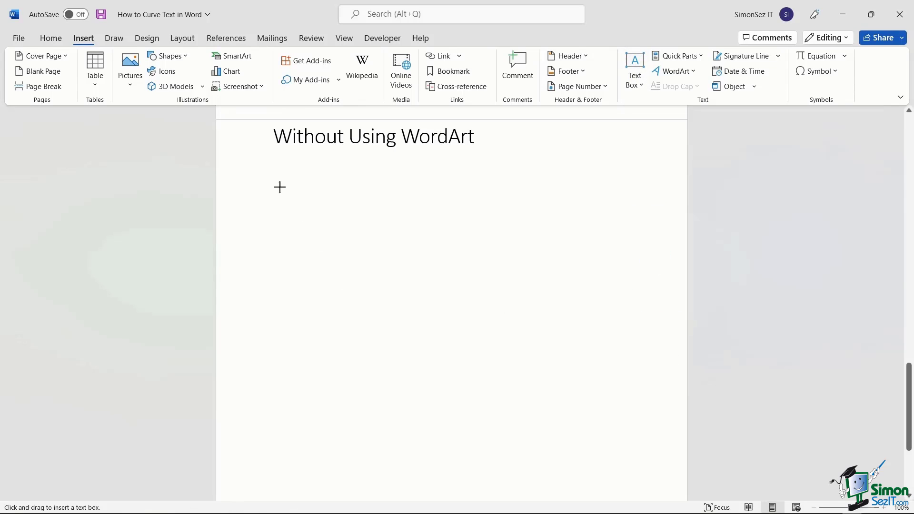
pyautogui.moveTo(271, 168); pyautogui.dragTo(650, 244)
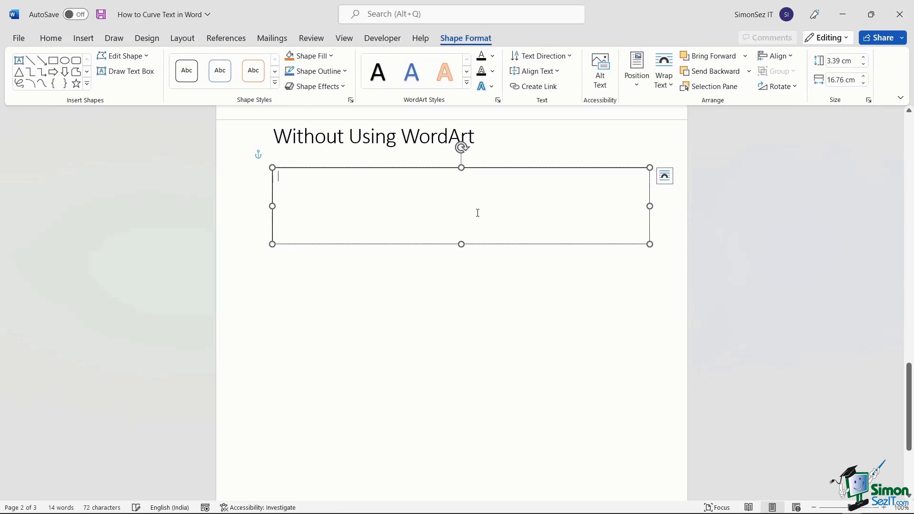
pyautogui.write('SI')
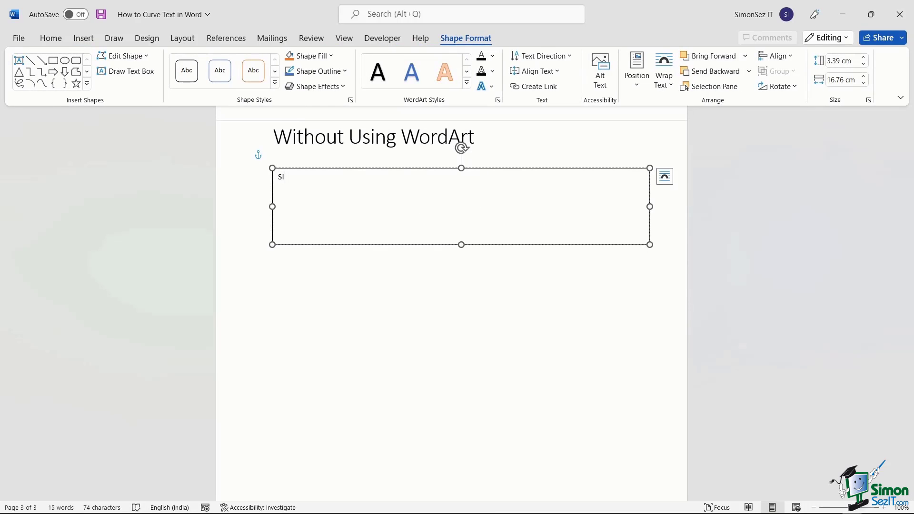
pyautogui.write('MON SEZ IT')
# Set the SIMON SEZ IT text to 36 point.
pyautogui.tripleClick(334, 182)
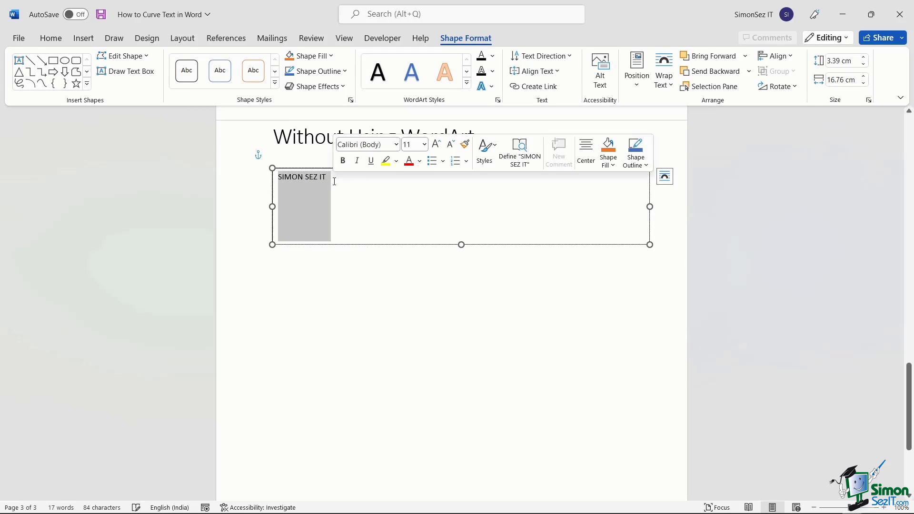
pyautogui.click(425, 144)
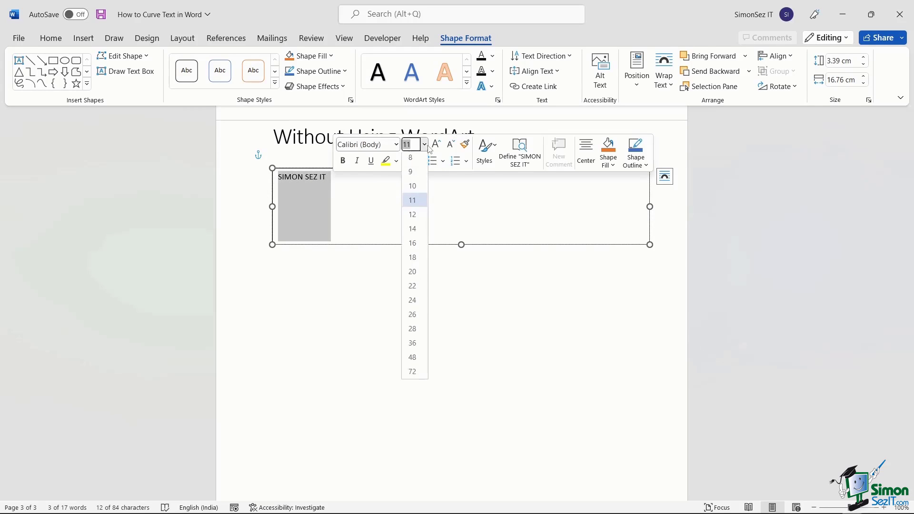
pyautogui.click(413, 345)
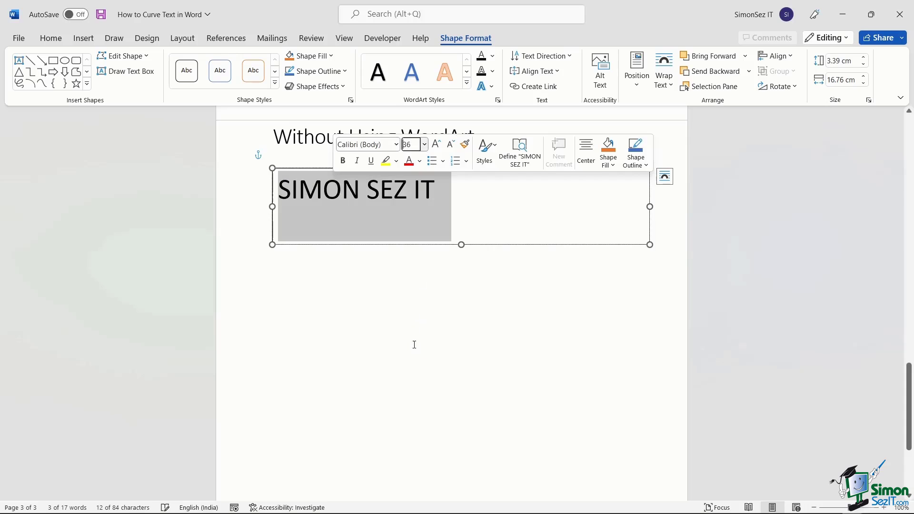
pyautogui.click(566, 266)
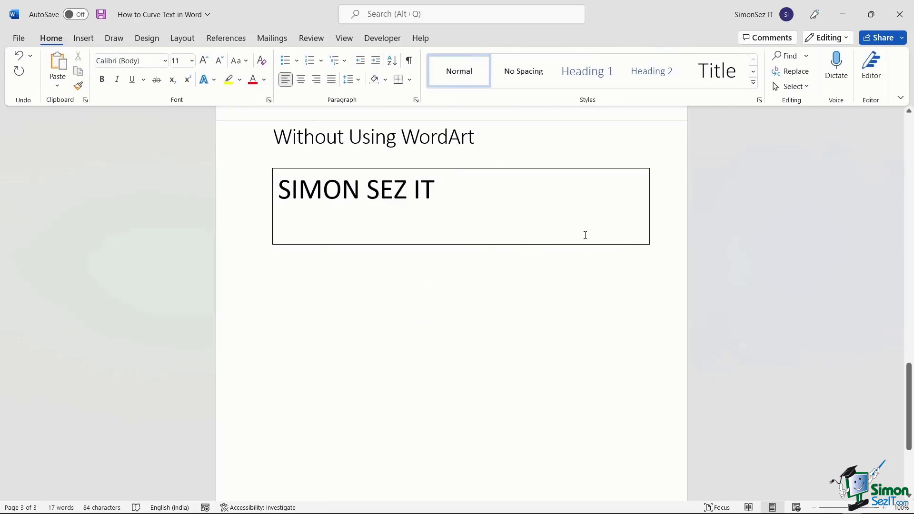
# Set the SIMON SEZ IT text box's fill to No fill in Format Shape.
pyautogui.rightClick(367, 187)
pyautogui.rightClick(579, 244)
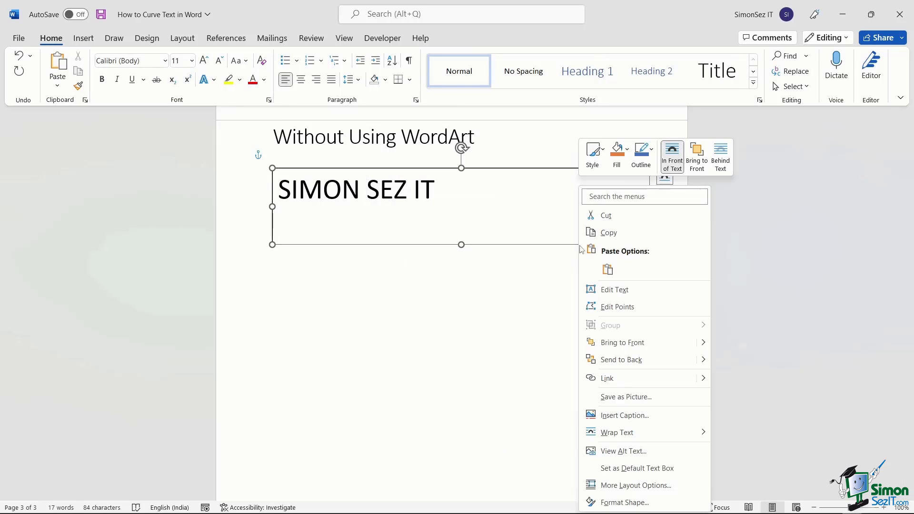
pyautogui.click(624, 502)
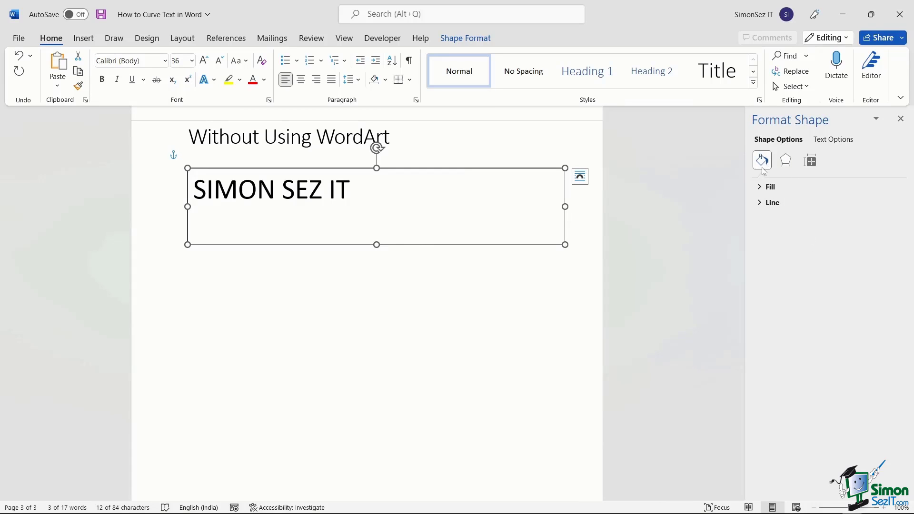
pyautogui.click(764, 190)
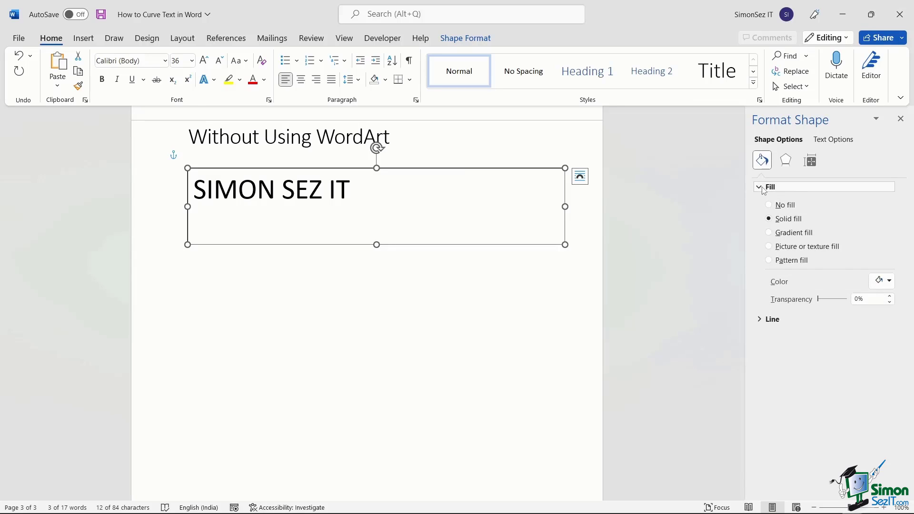
pyautogui.click(770, 205)
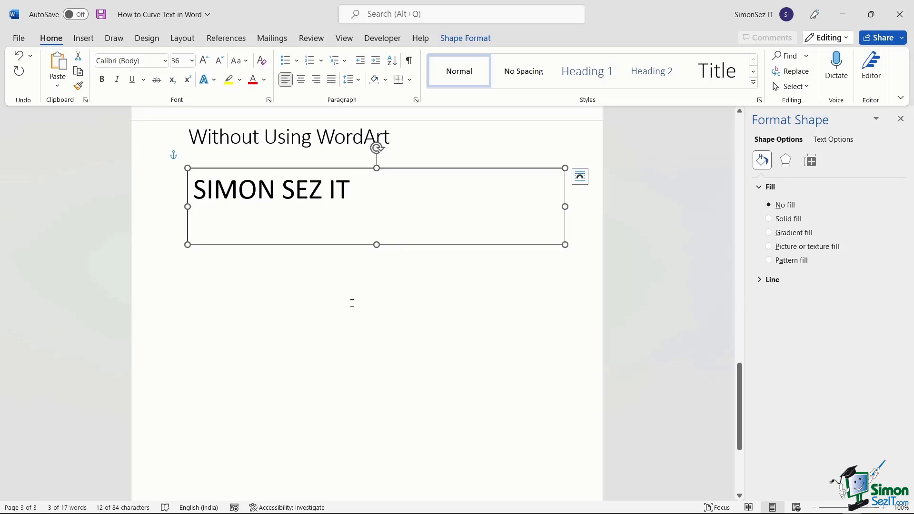
pyautogui.click(328, 209)
pyautogui.click(328, 209)
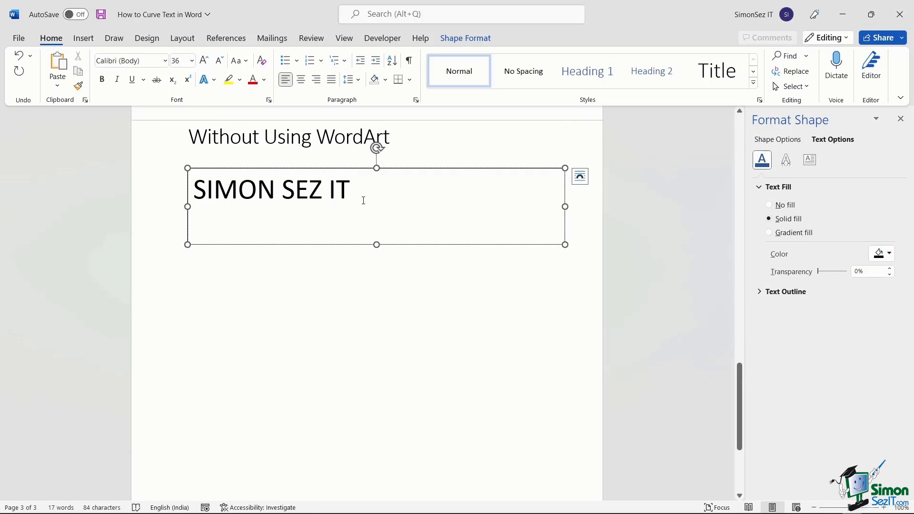
pyautogui.click(470, 39)
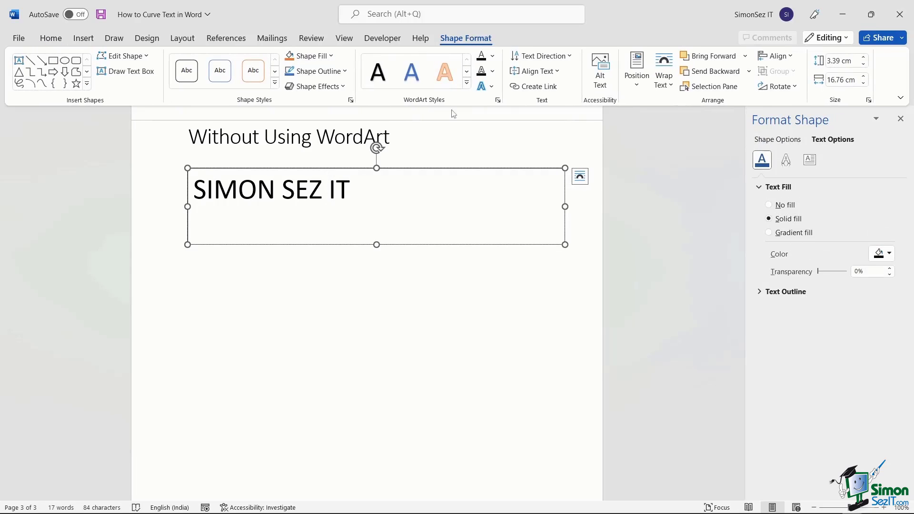
# Apply the Follow Path Arch transform and shrink the box to tighten the arch.
pyautogui.click(493, 87)
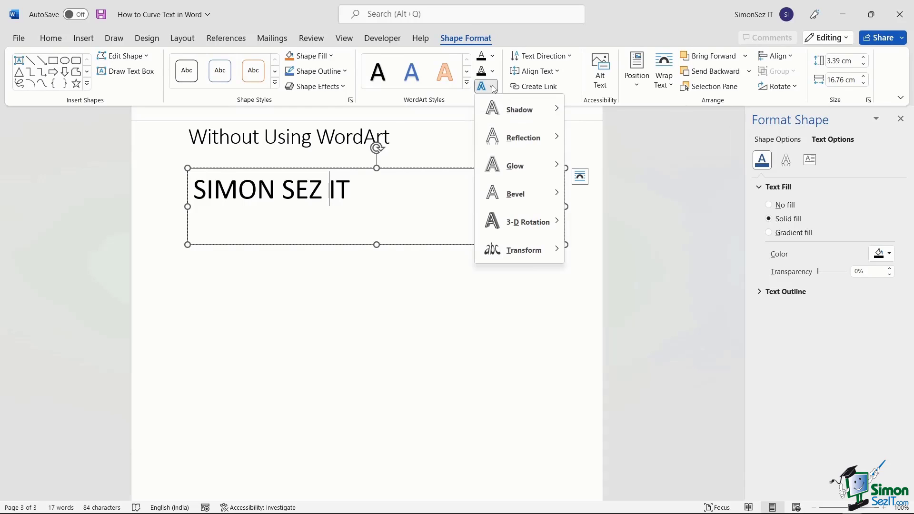
pyautogui.moveTo(522, 255)
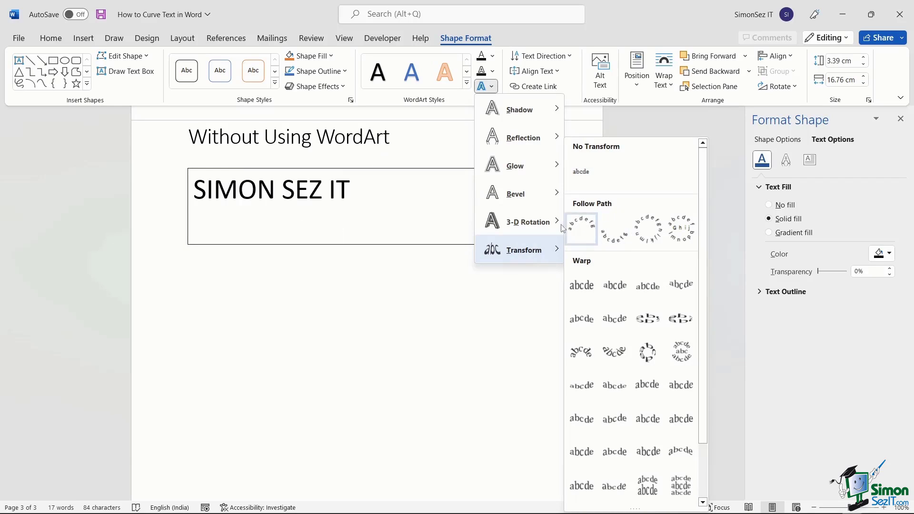
pyautogui.click(581, 227)
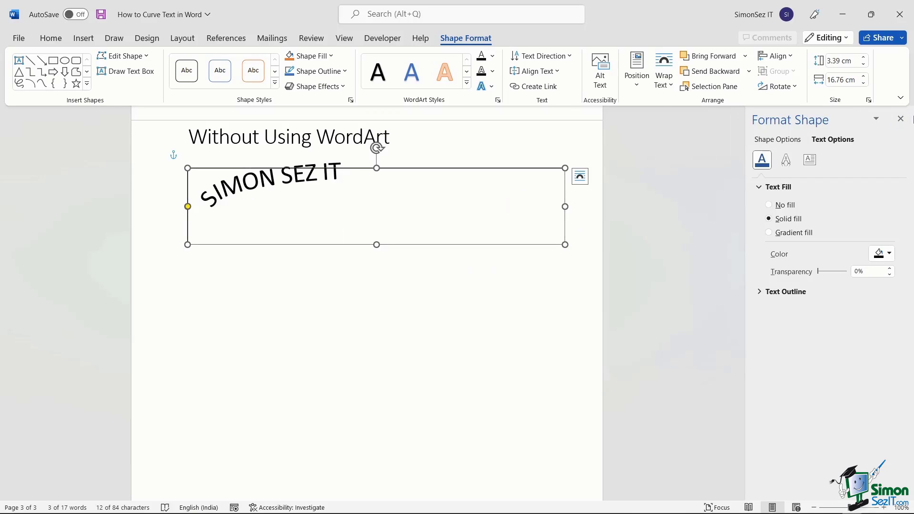
pyautogui.click(900, 119)
pyautogui.hotkey('ctrl', 'z')
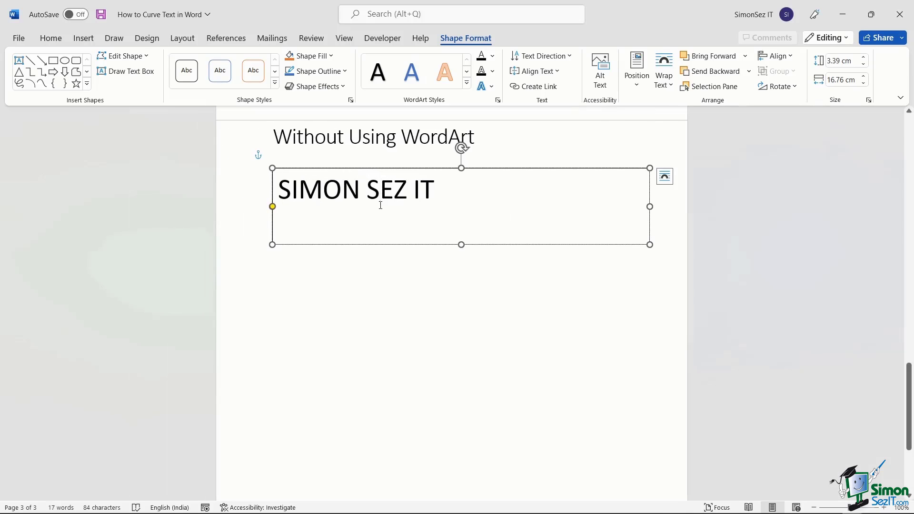
pyautogui.click(520, 259)
pyautogui.click(393, 197)
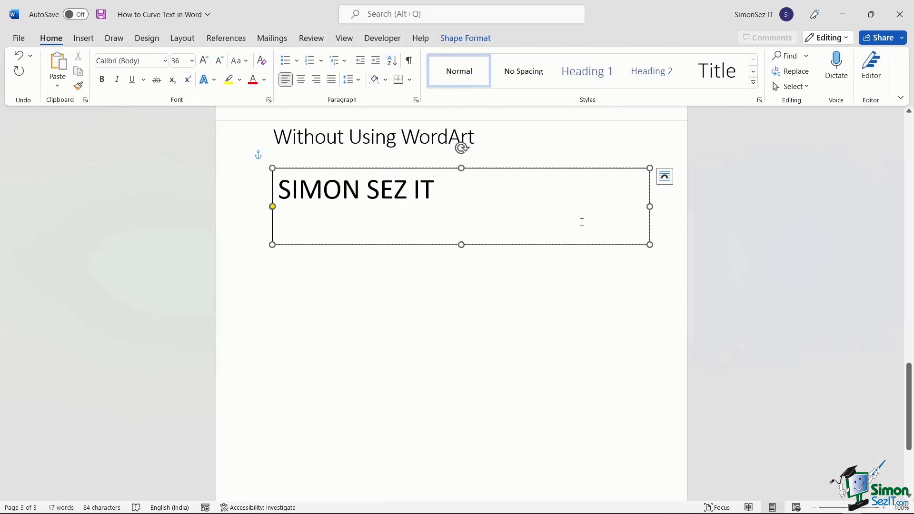
pyautogui.moveTo(649, 245); pyautogui.dragTo(378, 259)
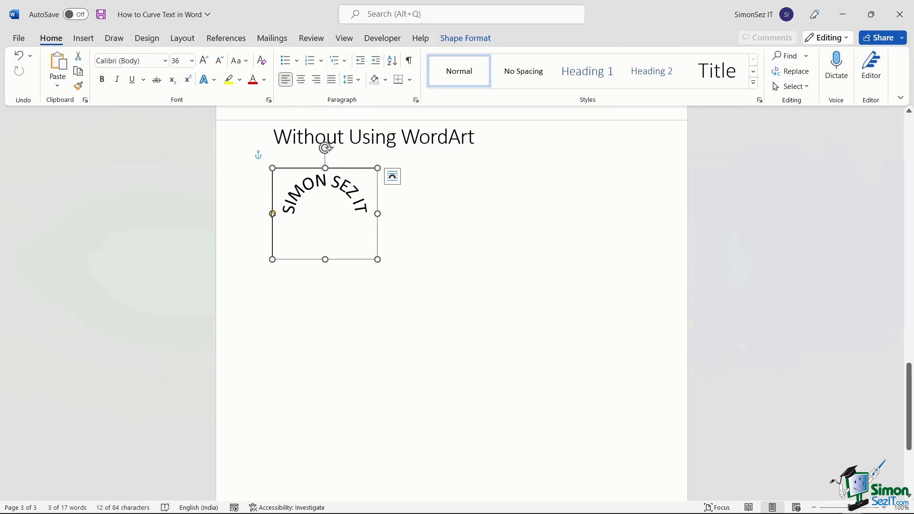
# Adjust the arch handle, then set SIMON SEZ IT's transform to No Transform.
pyautogui.moveTo(272, 213); pyautogui.dragTo(272, 190)
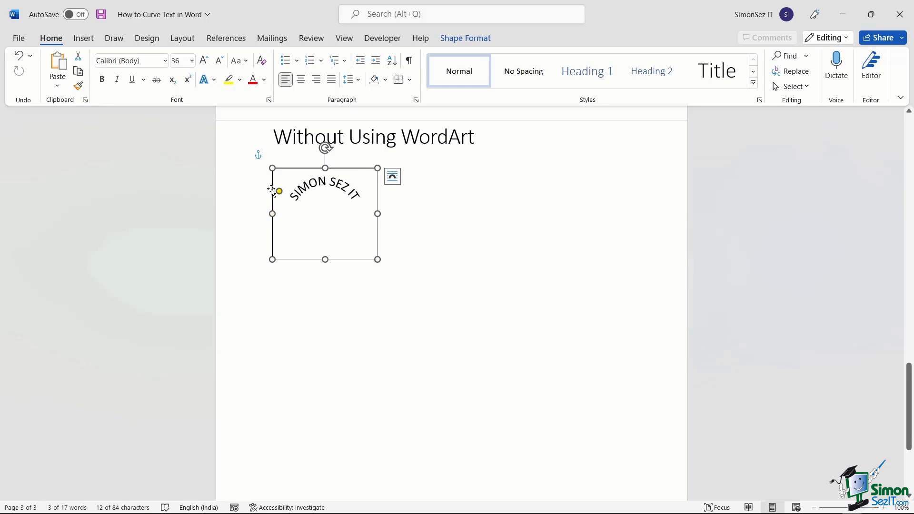
pyautogui.click(451, 39)
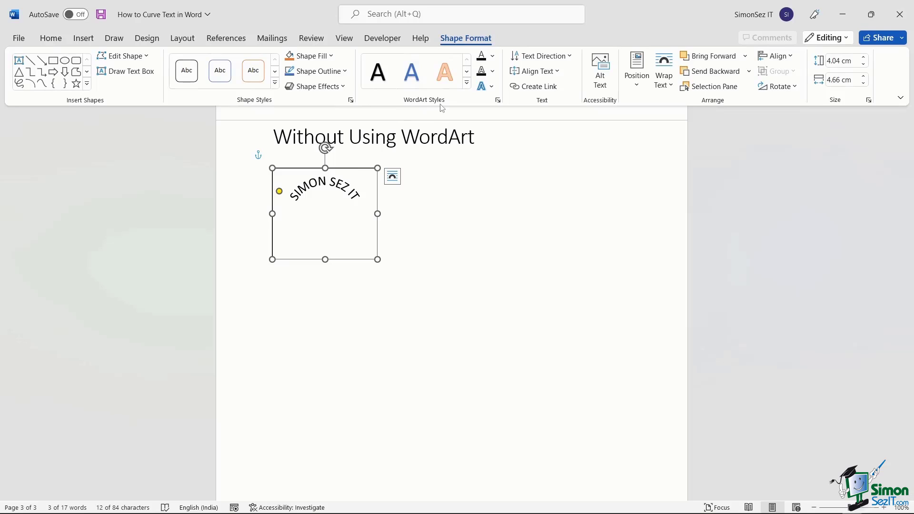
pyautogui.click(491, 86)
pyautogui.moveTo(518, 258)
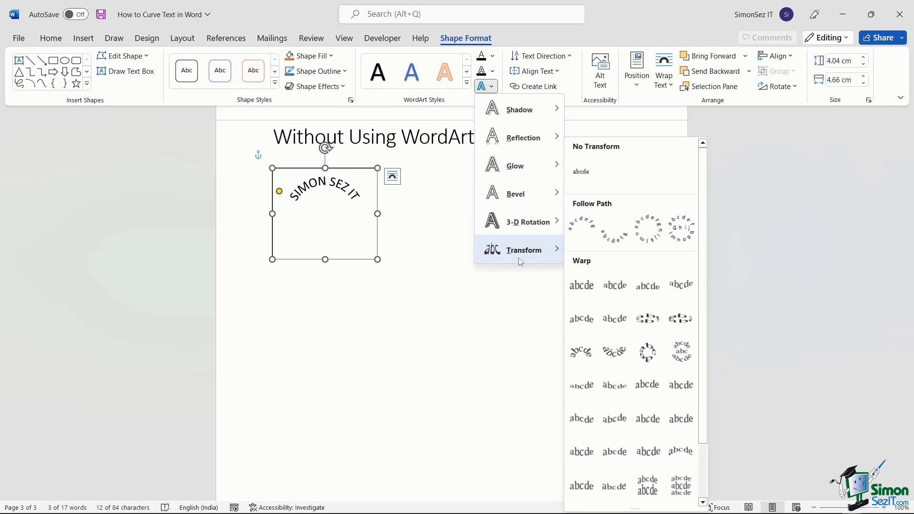
pyautogui.click(585, 171)
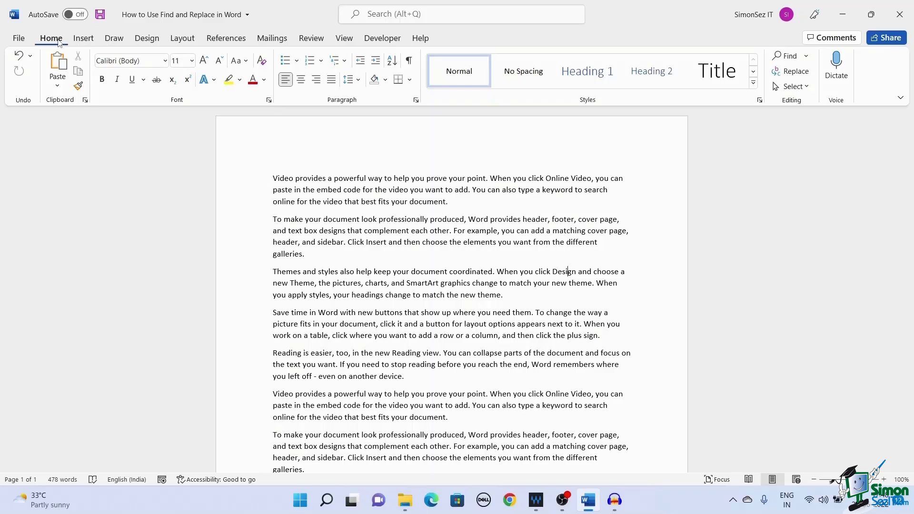
# Enter 'document' as Find what and 'file' as Replace with, then find the first match.
pyautogui.click(795, 72)
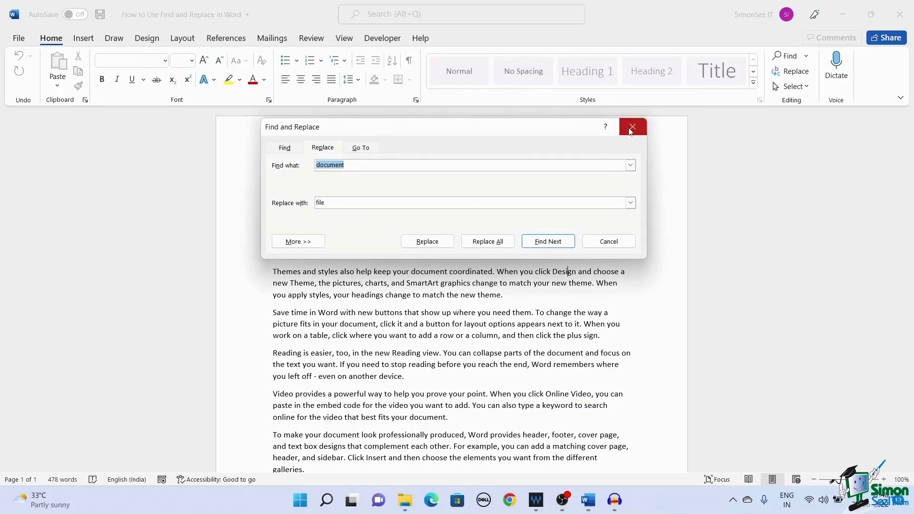
pyautogui.click(552, 165)
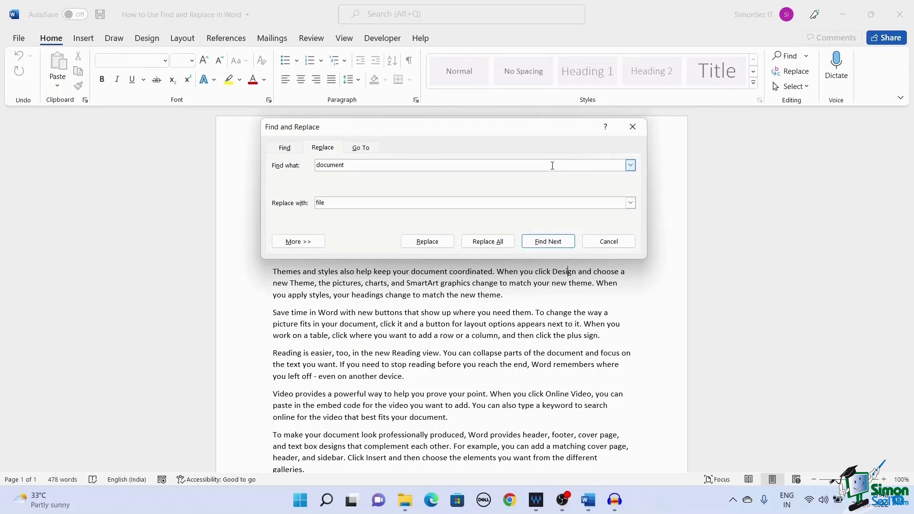
pyautogui.moveTo(344, 165); pyautogui.dragTo(308, 166)
pyautogui.write('documen')
pyautogui.moveTo(347, 203); pyautogui.dragTo(309, 206)
pyautogui.write('file')
pyautogui.click(409, 242)
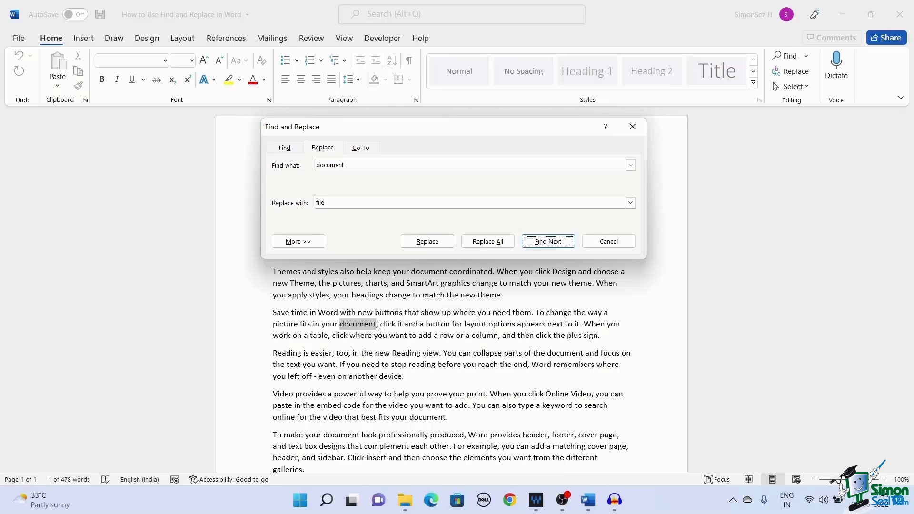
# Replace each 'document' with 'file' one by one, skipping one, until searching finishes.
pyautogui.click(447, 244)
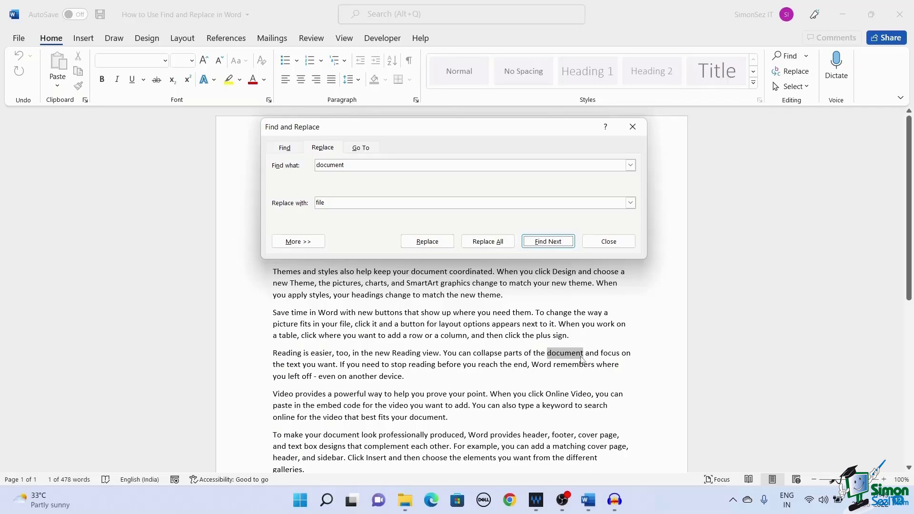
pyautogui.click(448, 242)
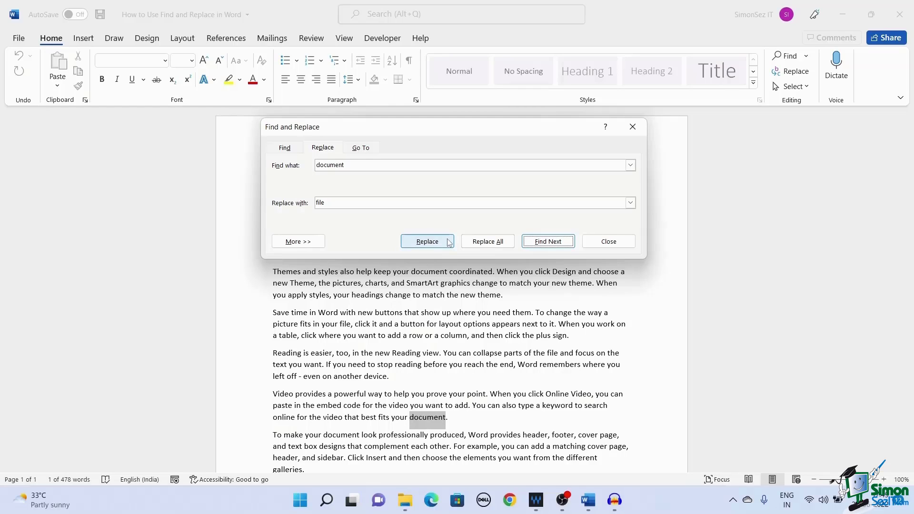
pyautogui.click(449, 242)
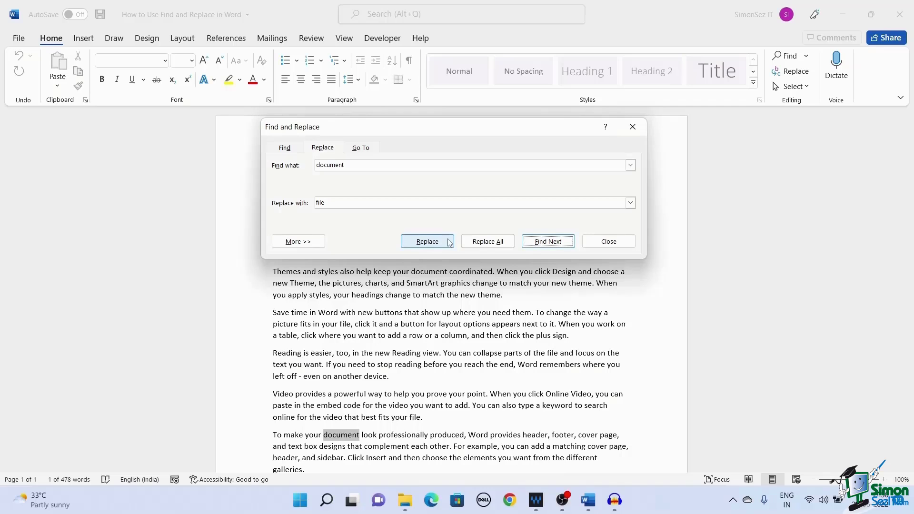
pyautogui.click(449, 243)
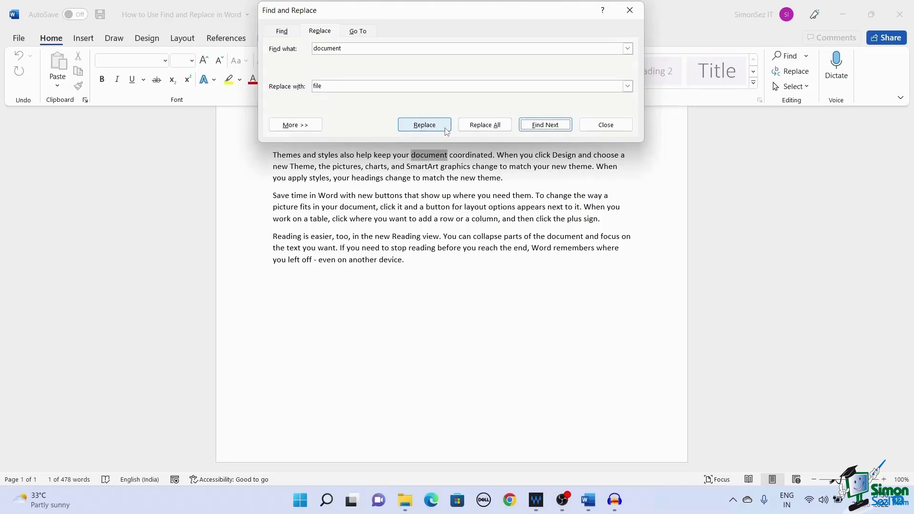
pyautogui.click(566, 129)
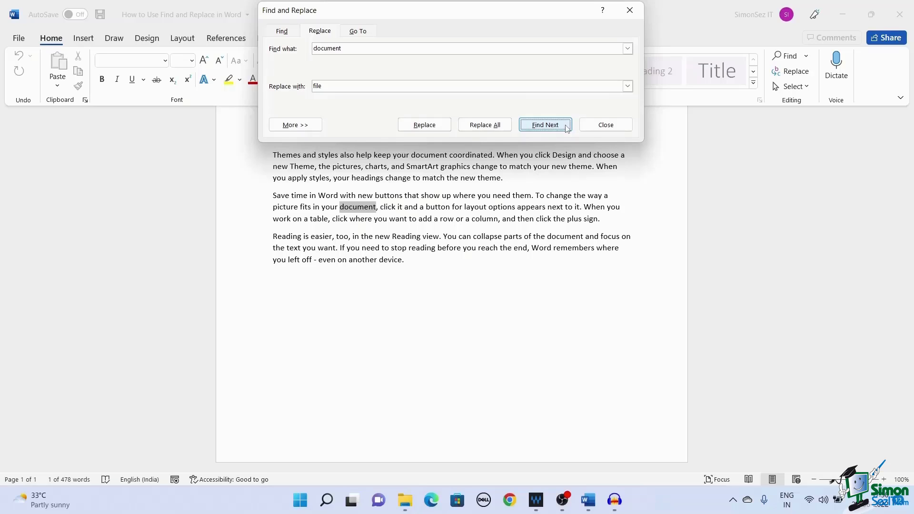
pyautogui.click(447, 128)
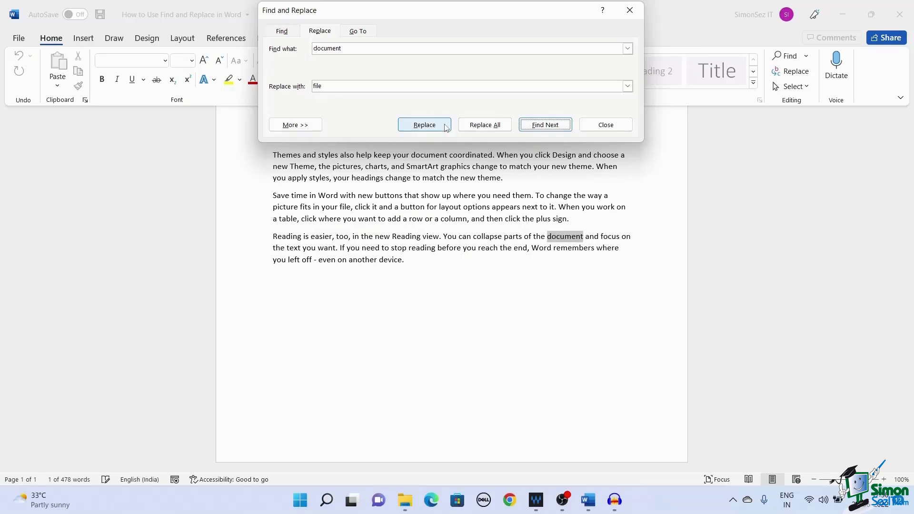
pyautogui.click(446, 128)
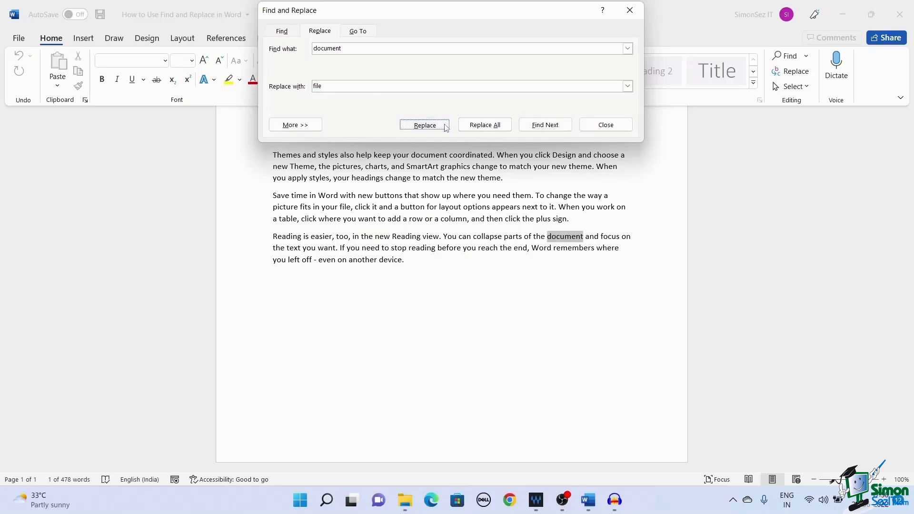
pyautogui.click(431, 248)
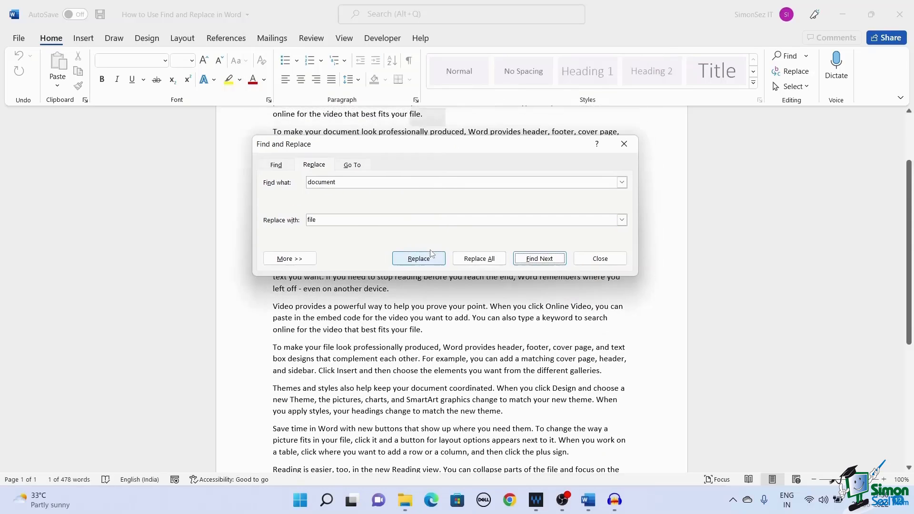
pyautogui.click(429, 249)
pyautogui.click(423, 143)
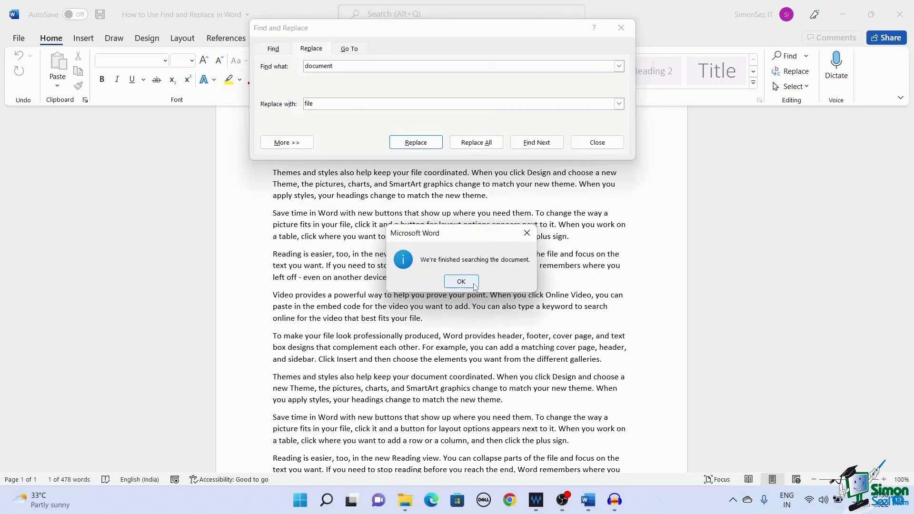
# Dismiss the finished message and set Find what to 'picture' and Replace with to 'image'.
pyautogui.click(473, 285)
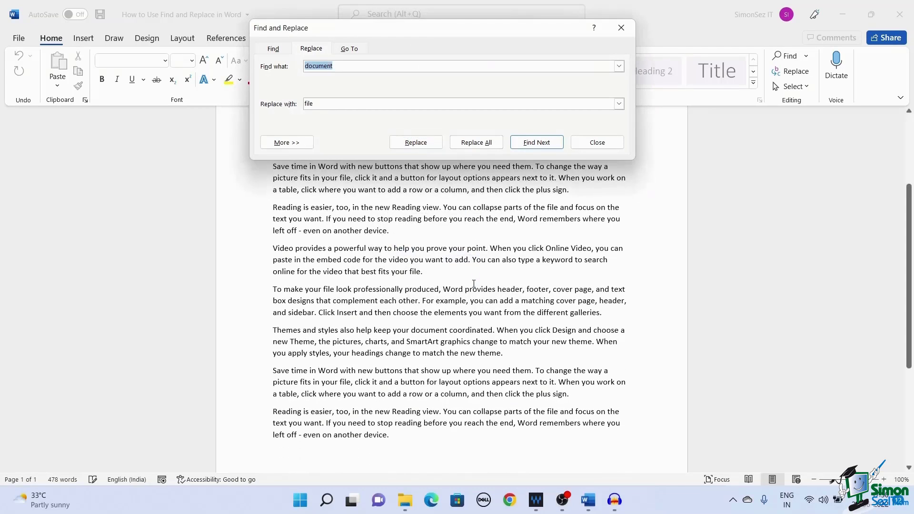
pyautogui.scroll(4, 498, 238)
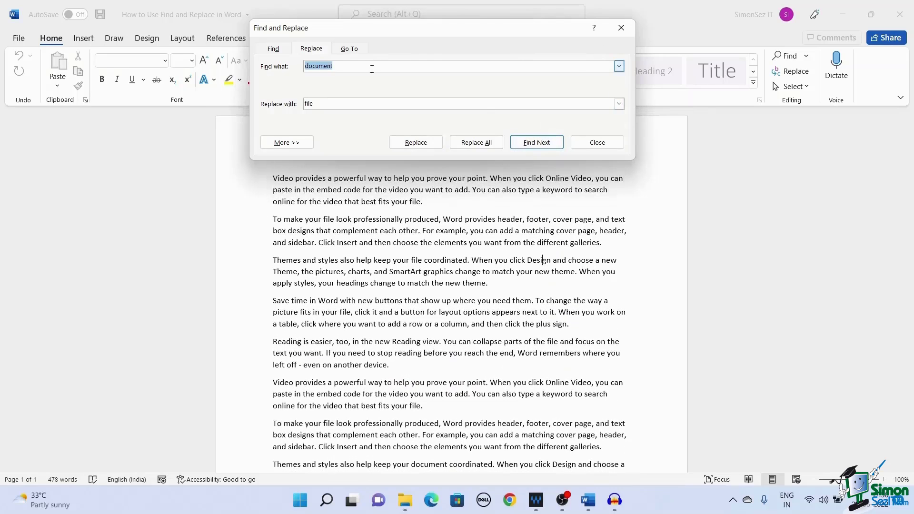
pyautogui.moveTo(372, 69); pyautogui.dragTo(303, 70)
pyautogui.write('picture')
pyautogui.click(323, 105)
pyautogui.doubleClick(324, 105)
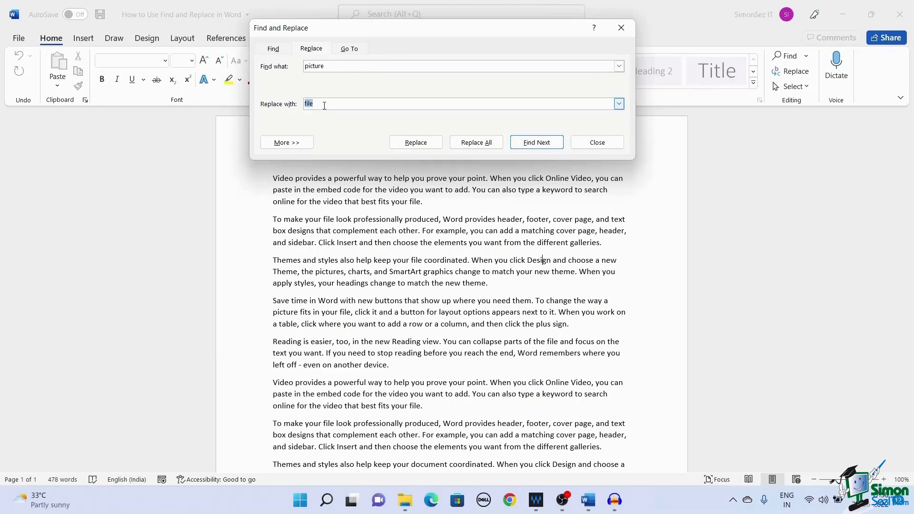
pyautogui.write('image')
pyautogui.click(361, 67)
# Replace all four occurrences at once and close the Find and Replace dialog.
pyautogui.click(468, 140)
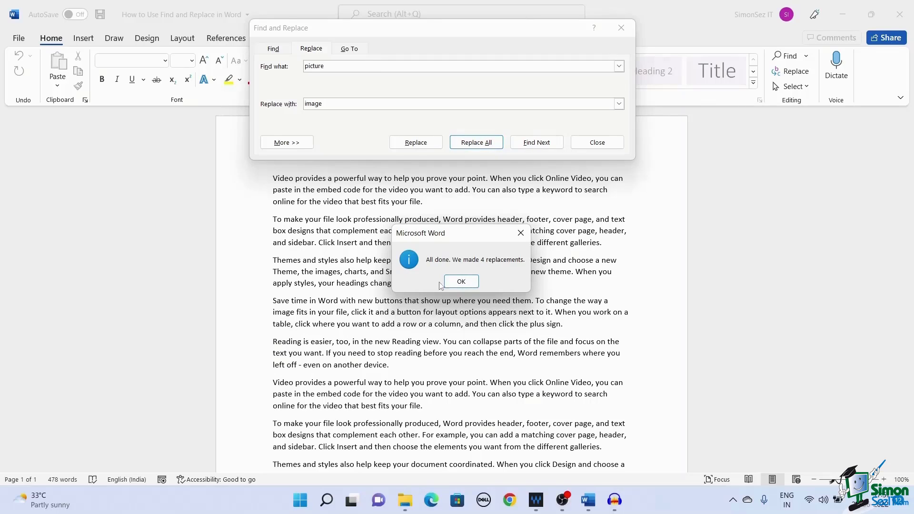
pyautogui.click(475, 286)
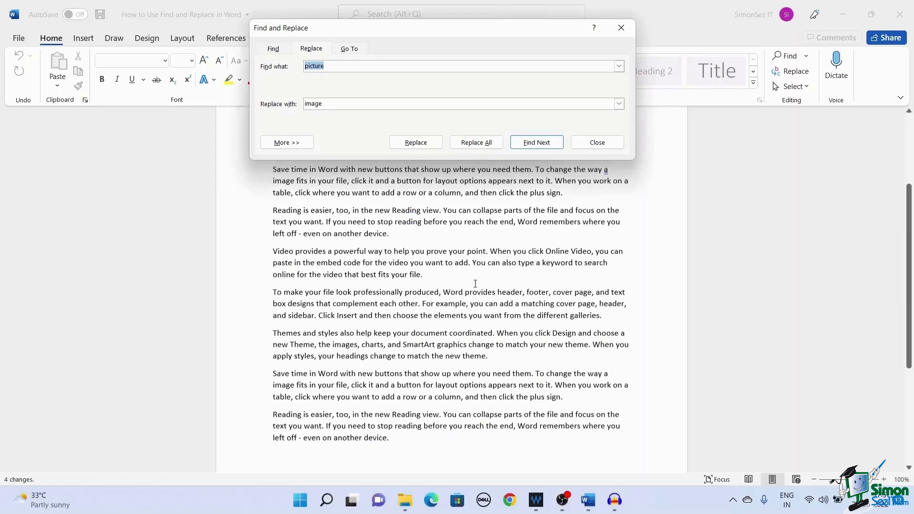
pyautogui.click(598, 142)
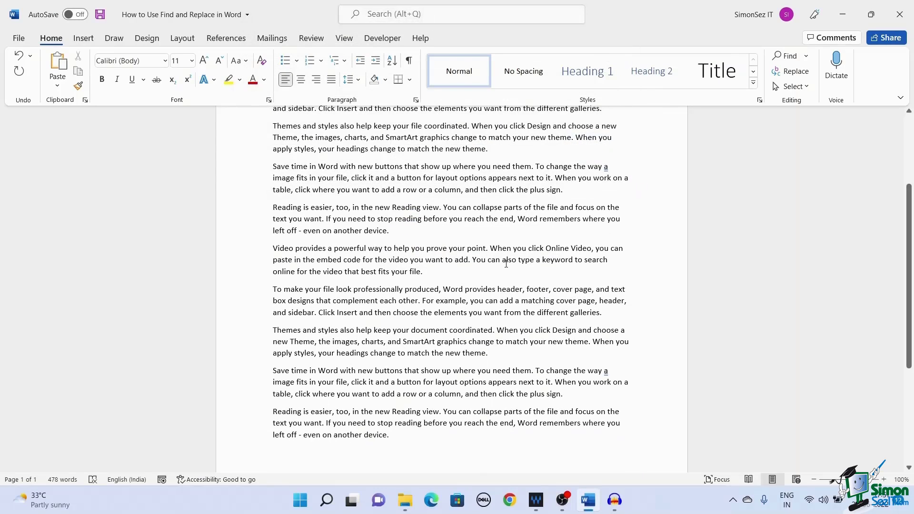
# Scroll up to the Game of Thrones title and its Overview section.
pyautogui.scroll(5, 506, 263)
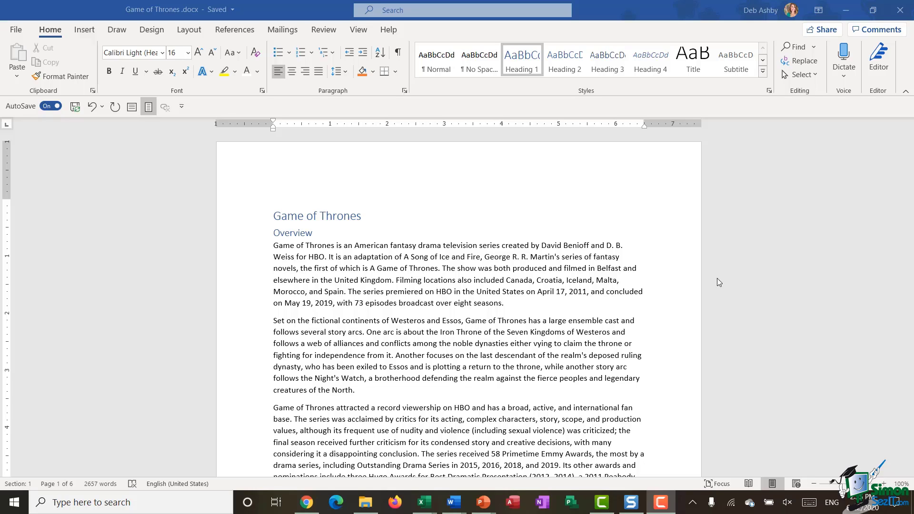
# Check the body text style and apply Heading 1 to the Game of Thrones title.
pyautogui.click(390, 222)
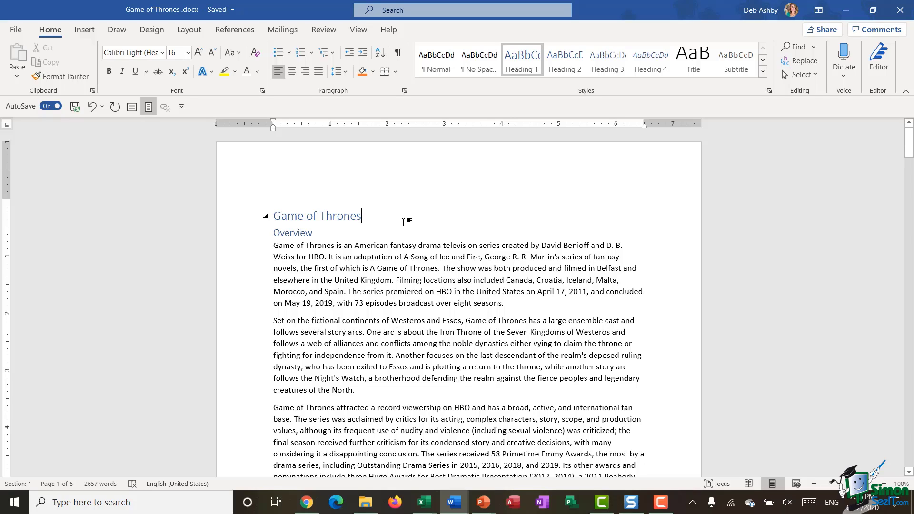
pyautogui.click(372, 244)
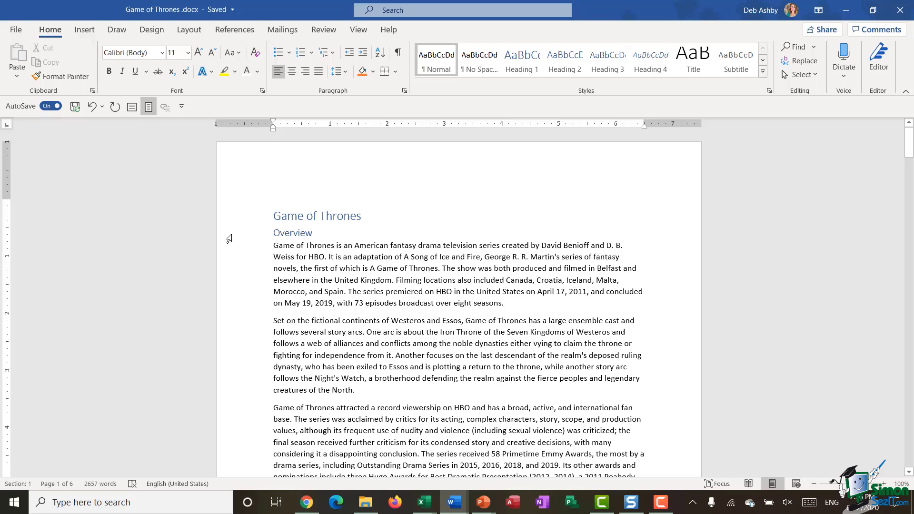
pyautogui.click(240, 220)
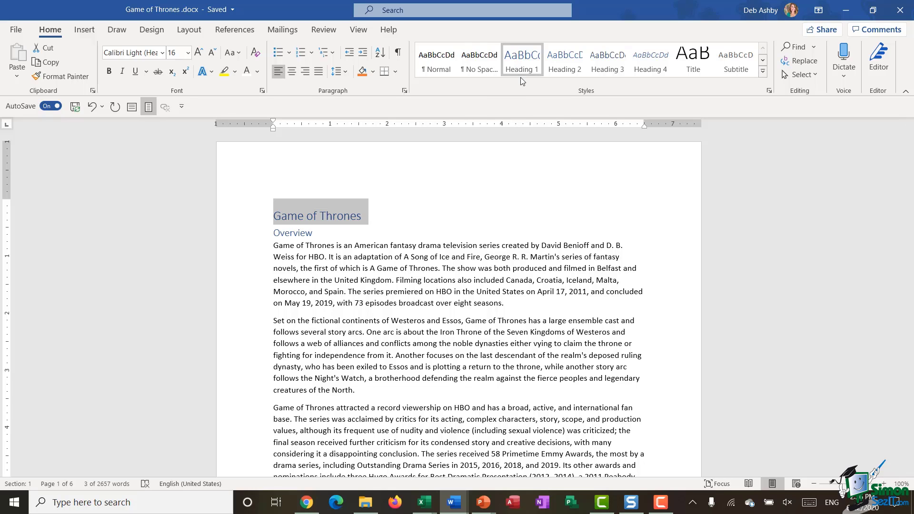
pyautogui.click(762, 71)
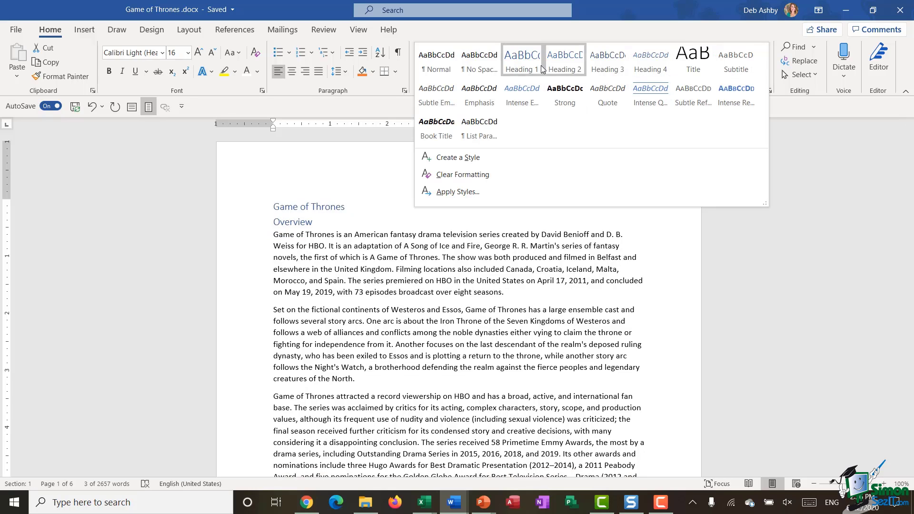
pyautogui.click(531, 63)
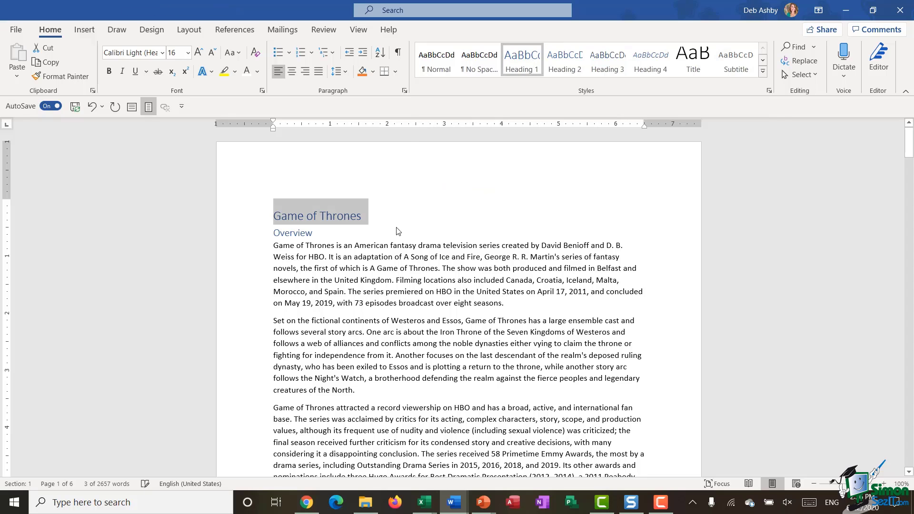
# Check the styles of the Overview, Cast and Characters, and House Stark, Lannister and Targaryen headings.
pyautogui.click(239, 236)
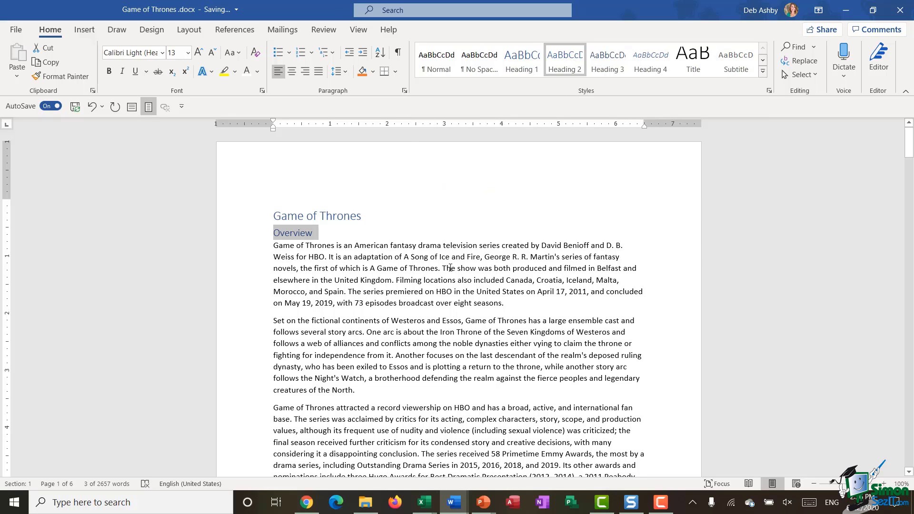
pyautogui.scroll(-1, 449, 268)
pyautogui.scroll(-6, 450, 268)
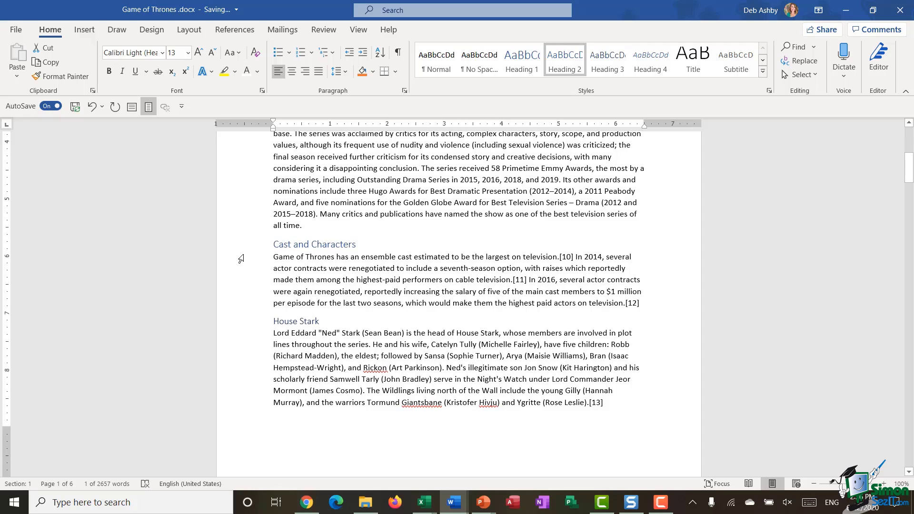
pyautogui.click(241, 257)
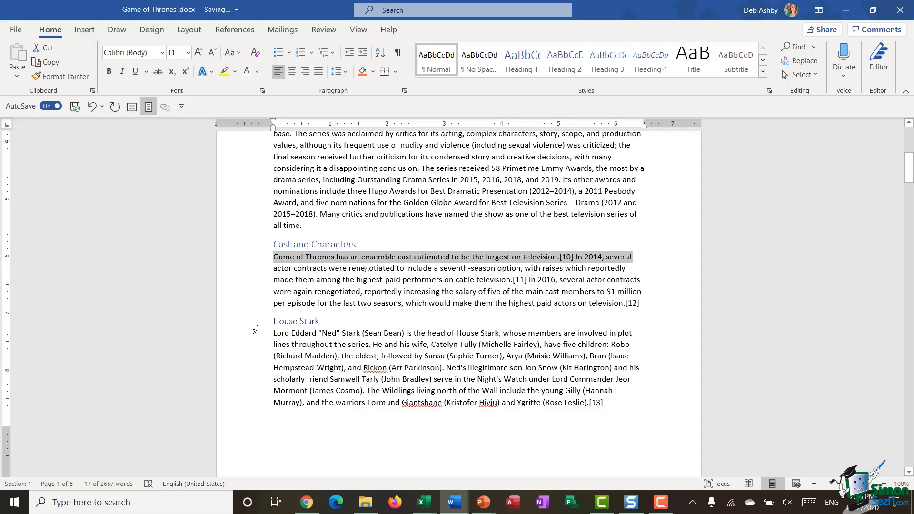
pyautogui.click(255, 324)
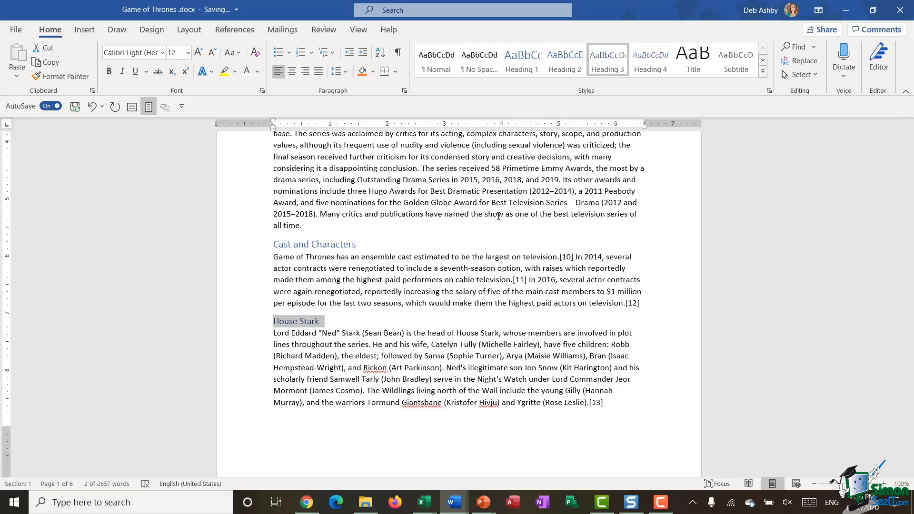
pyautogui.scroll(-8, 452, 302)
pyautogui.scroll(-5, 453, 302)
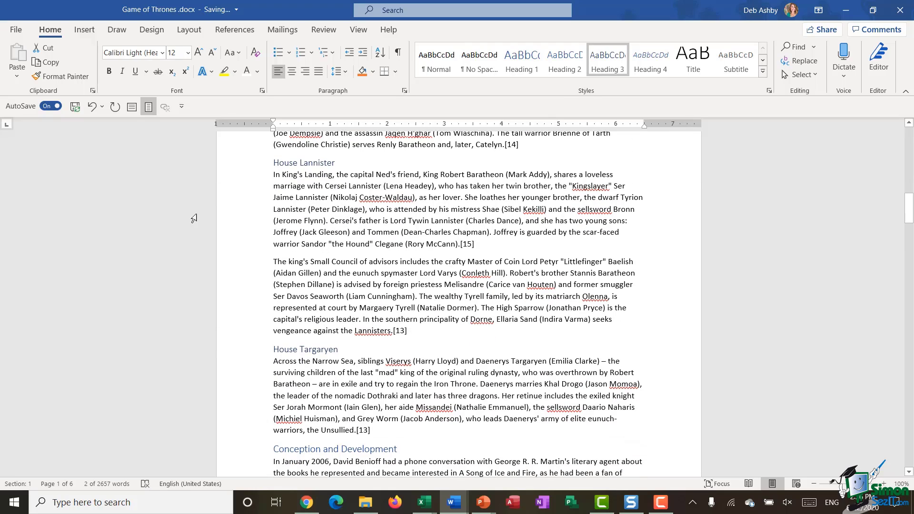
pyautogui.click(245, 163)
pyautogui.click(239, 349)
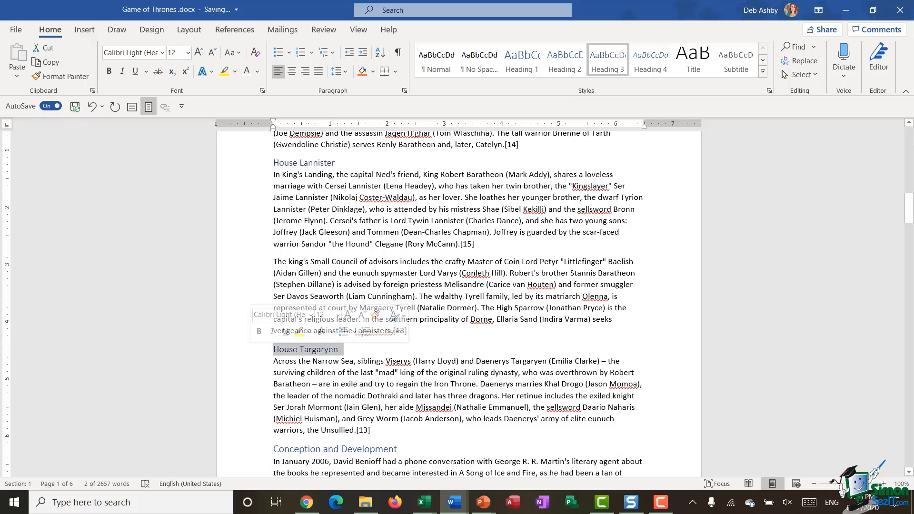
pyautogui.scroll(-5, 443, 297)
pyautogui.scroll(20, 443, 296)
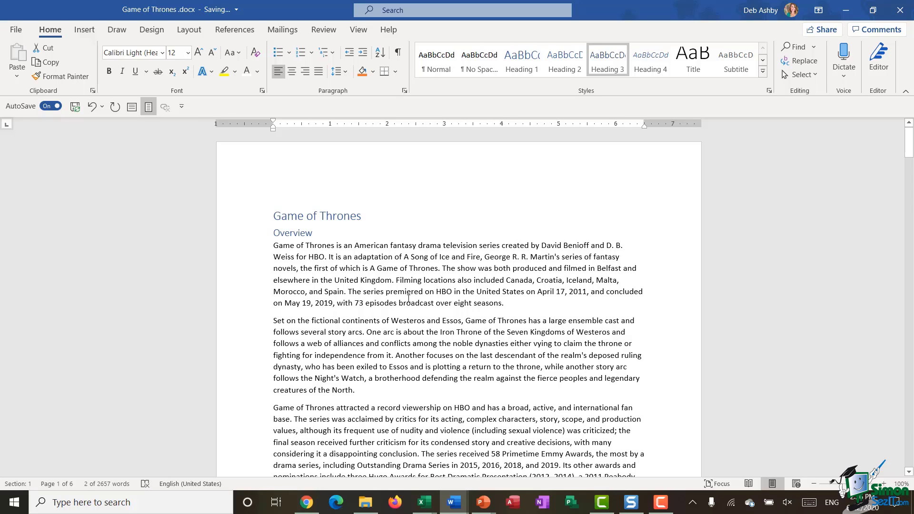
# Select the Game of Thrones title with the References tools showing.
pyautogui.moveTo(296, 211)
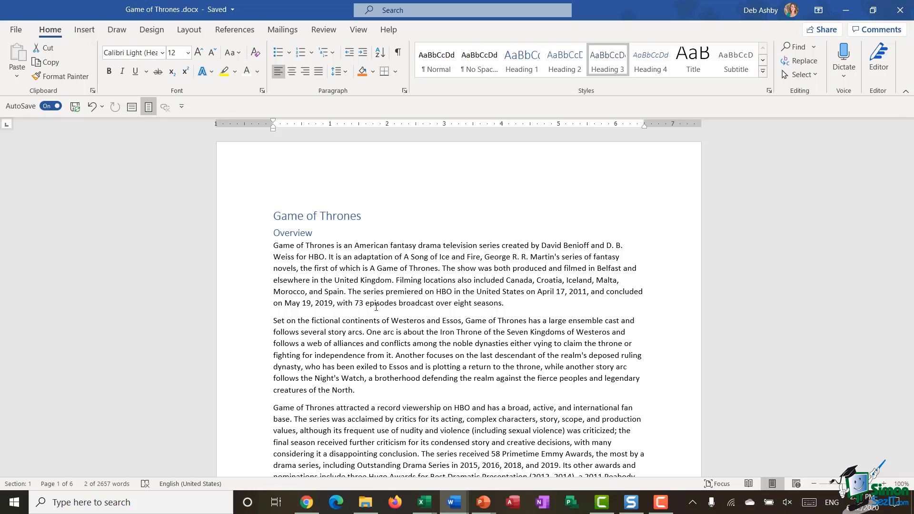
pyautogui.click(245, 224)
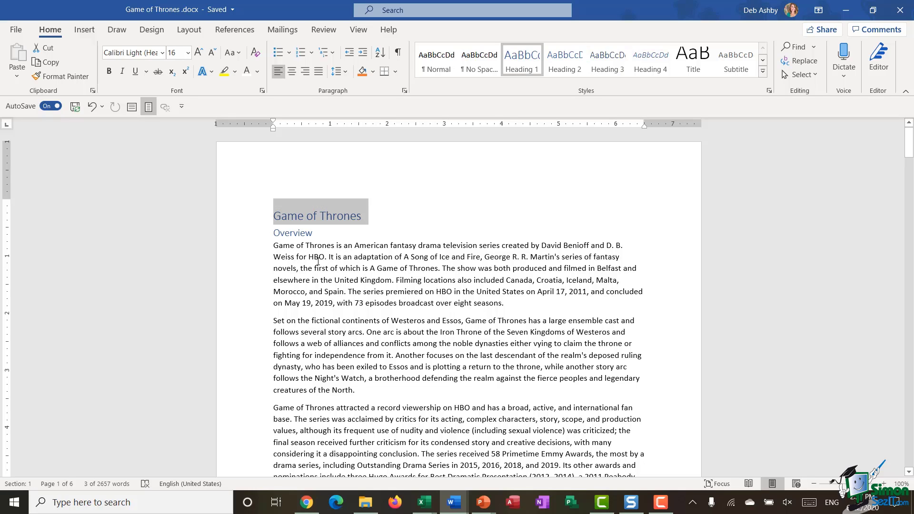
pyautogui.click(234, 29)
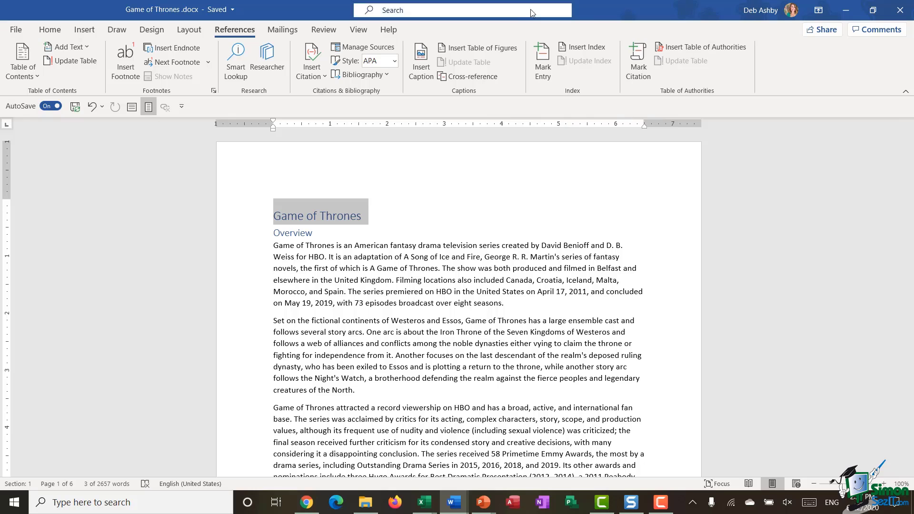
# Mark the Game of Thrones title as an index entry.
pyautogui.click(544, 67)
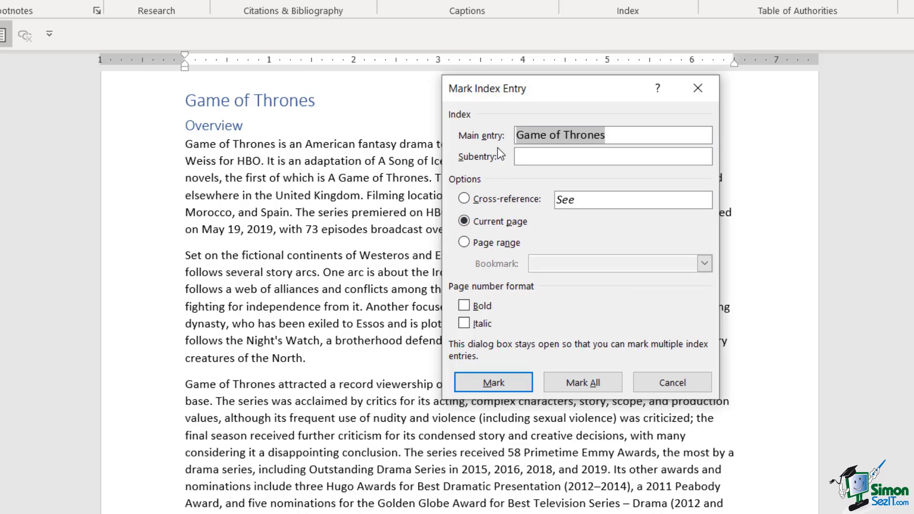
pyautogui.click(489, 385)
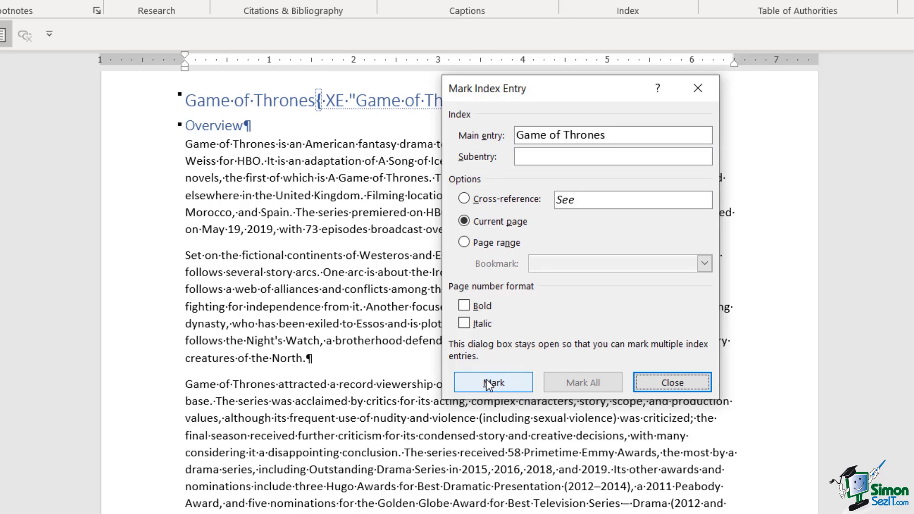
pyautogui.moveTo(559, 90); pyautogui.dragTo(815, 102)
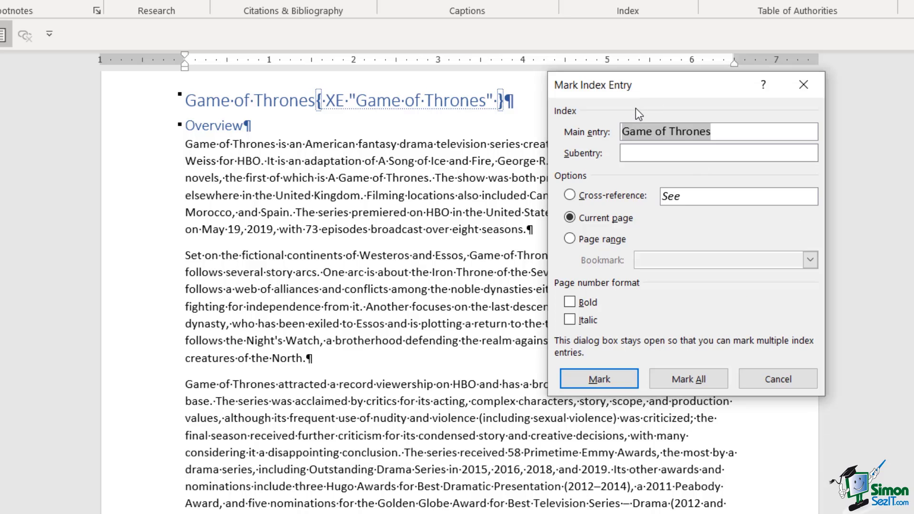
# Mark the Overview heading as a main index entry.
pyautogui.click(143, 133)
pyautogui.click(149, 133)
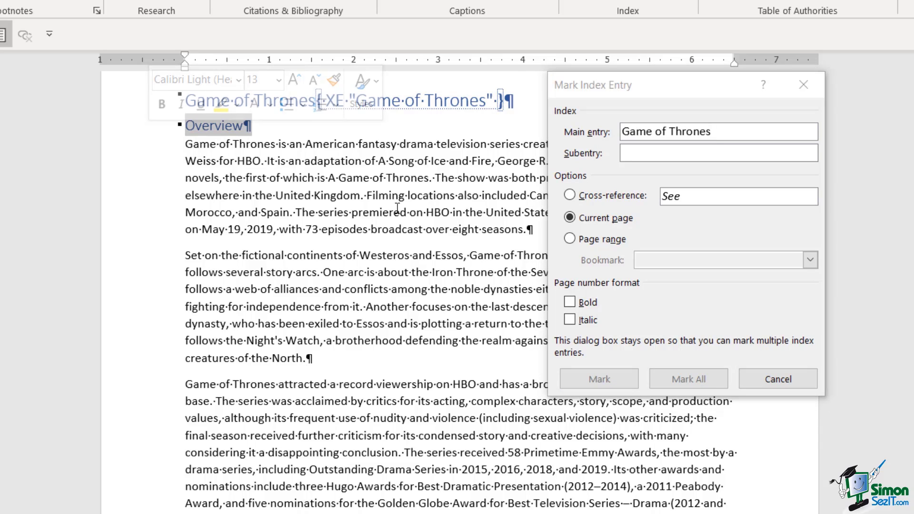
pyautogui.click(725, 177)
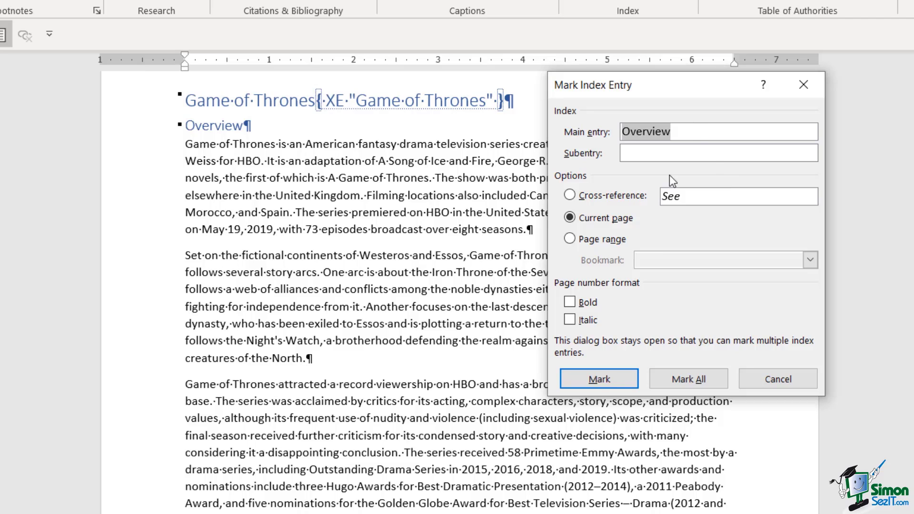
pyautogui.click(599, 381)
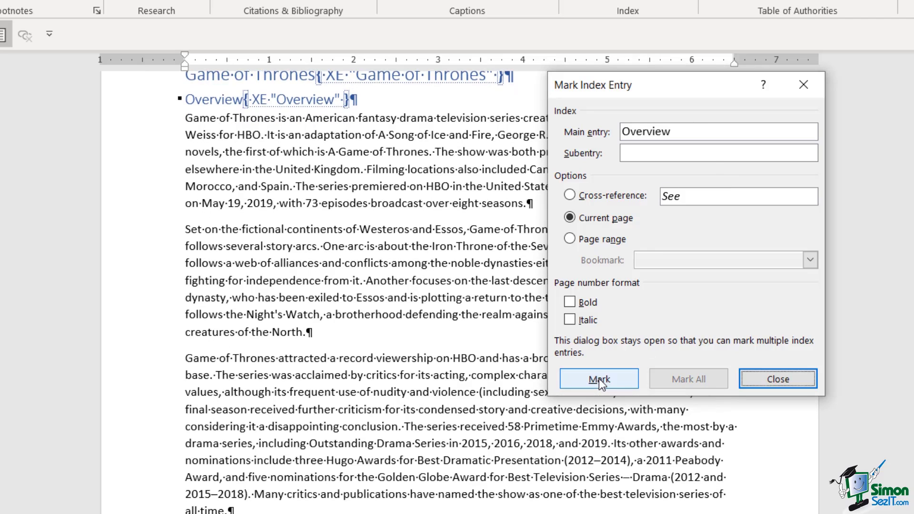
pyautogui.scroll(-7, 265, 270)
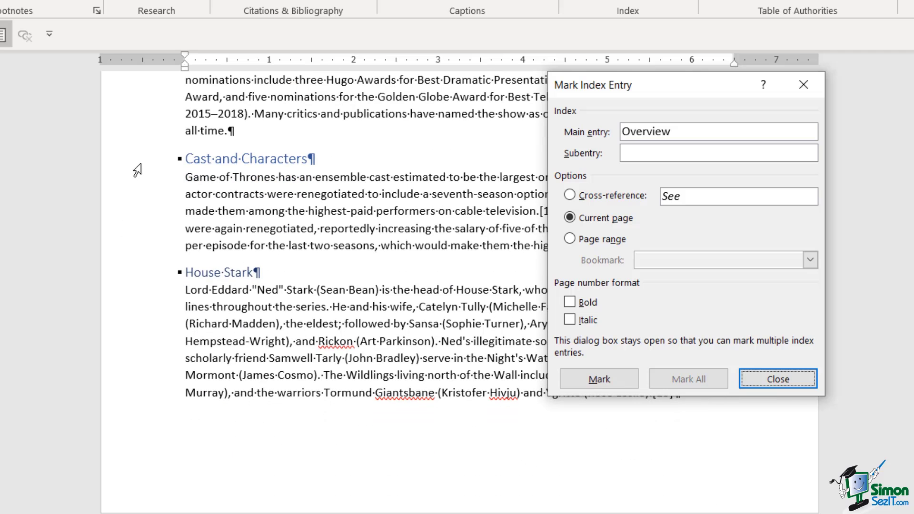
# Load 'Cast and Characters' as the main entry and mark it in the index.
pyautogui.click(137, 163)
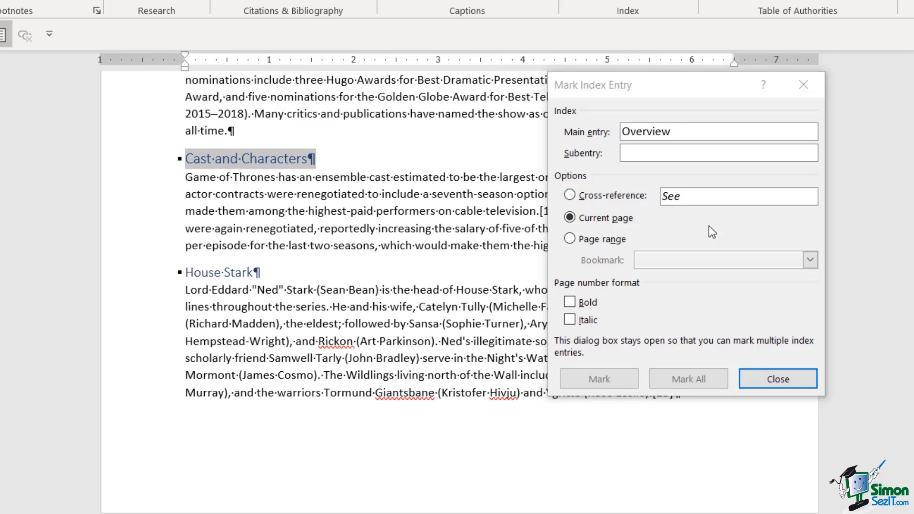
pyautogui.click(723, 224)
pyautogui.click(601, 383)
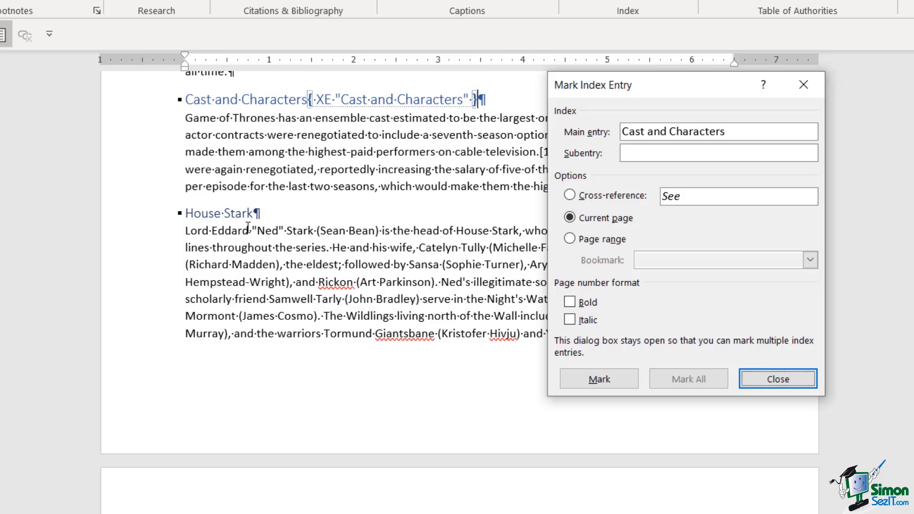
pyautogui.scroll(-5, 374, 318)
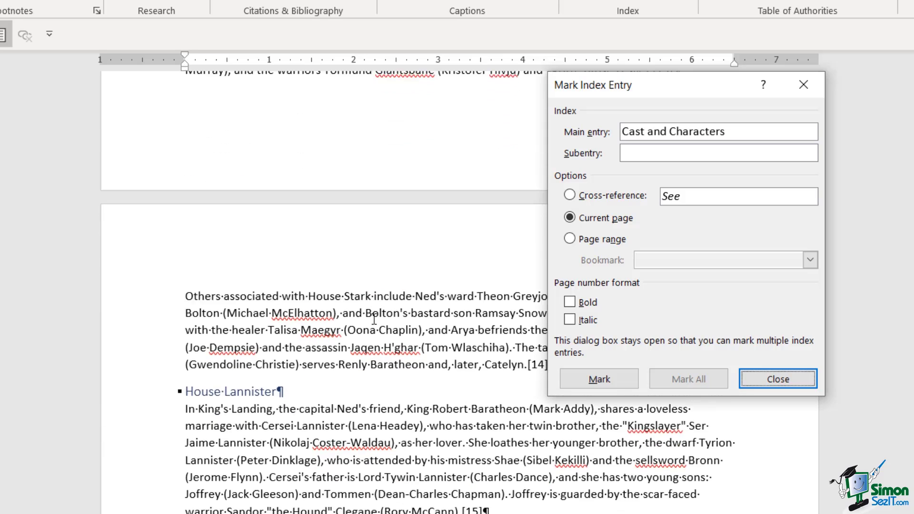
pyautogui.scroll(-2, 374, 320)
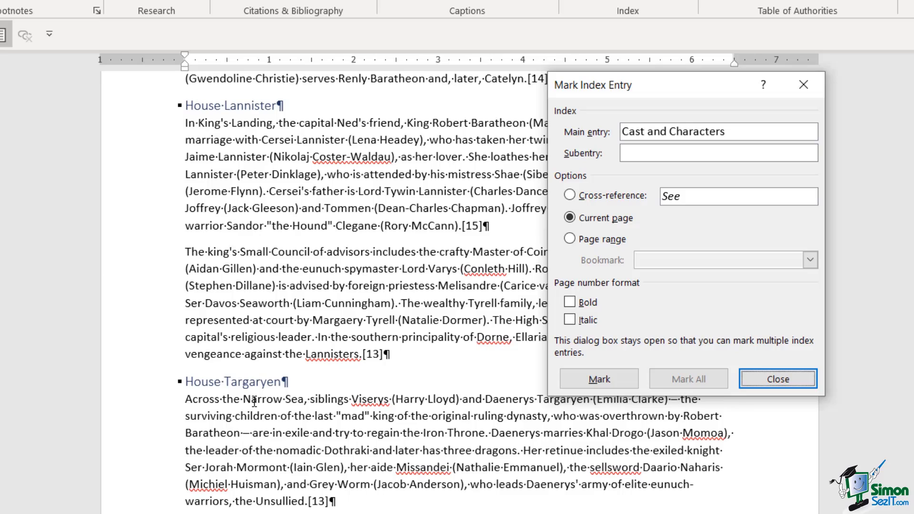
pyautogui.scroll(12, 248, 409)
pyautogui.scroll(1, 253, 399)
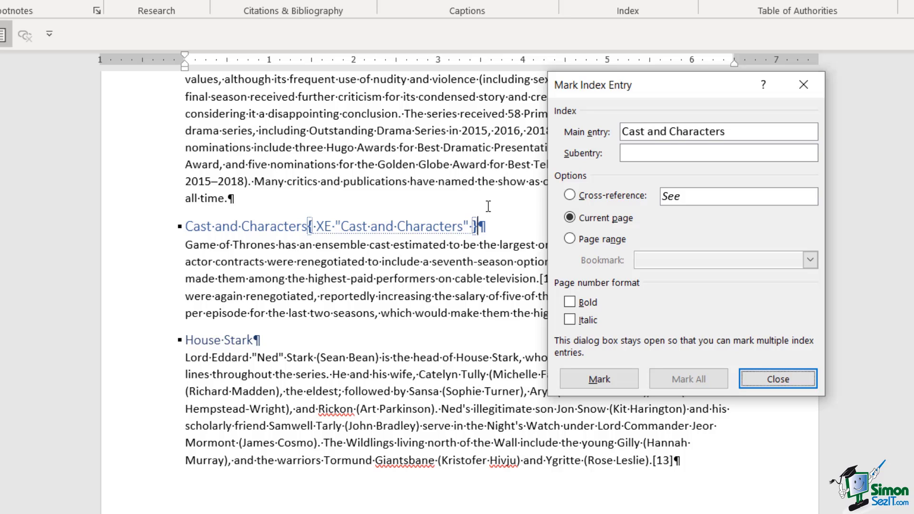
# Mark House Stark as a subentry with 'Cast and Characters' as its main entry.
pyautogui.click(147, 347)
pyautogui.click(706, 311)
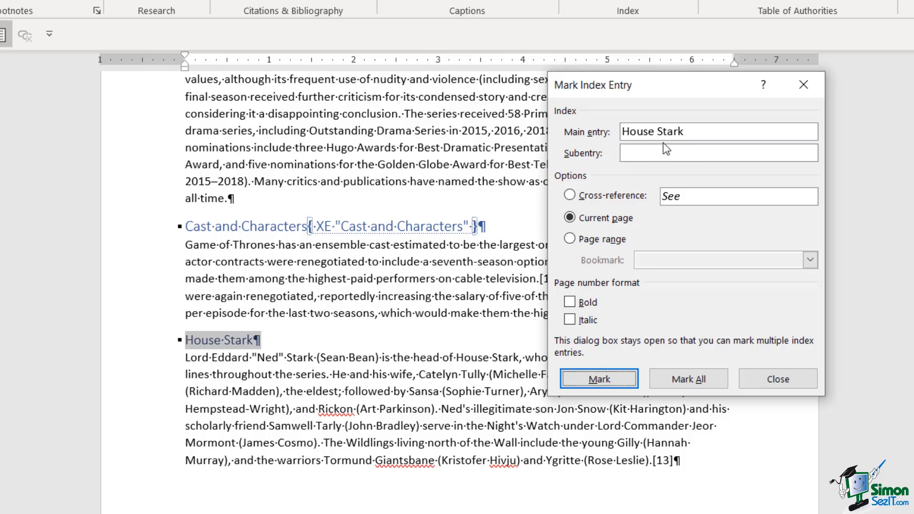
pyautogui.moveTo(704, 133); pyautogui.dragTo(613, 131)
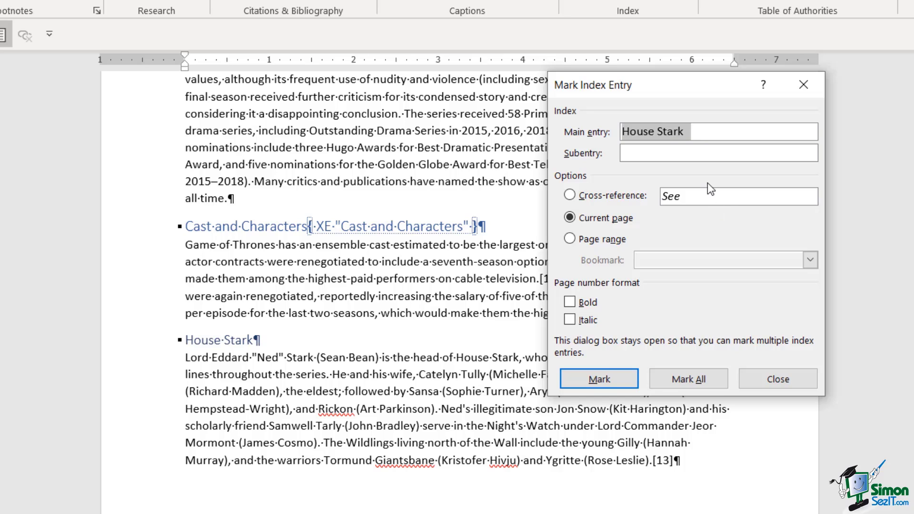
pyautogui.hotkey('ctrl', 'x')
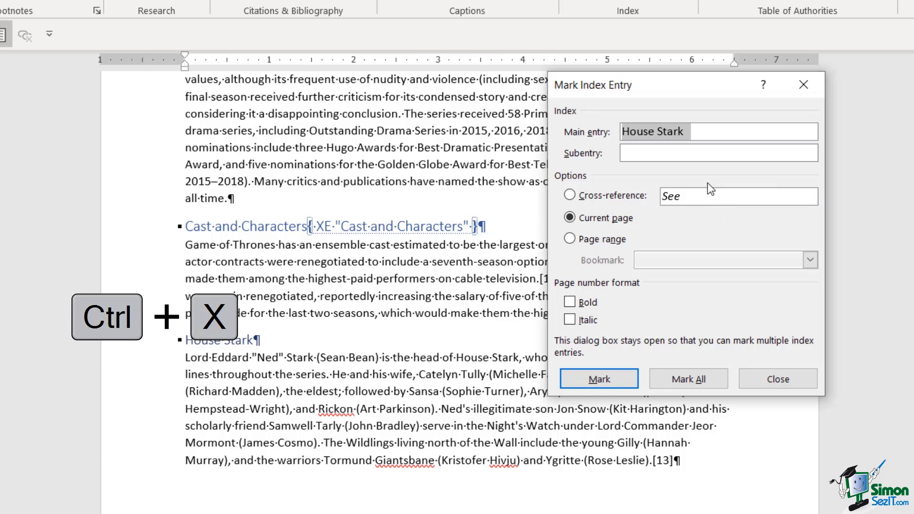
pyautogui.click(641, 158)
pyautogui.hotkey('ctrl', 'v')
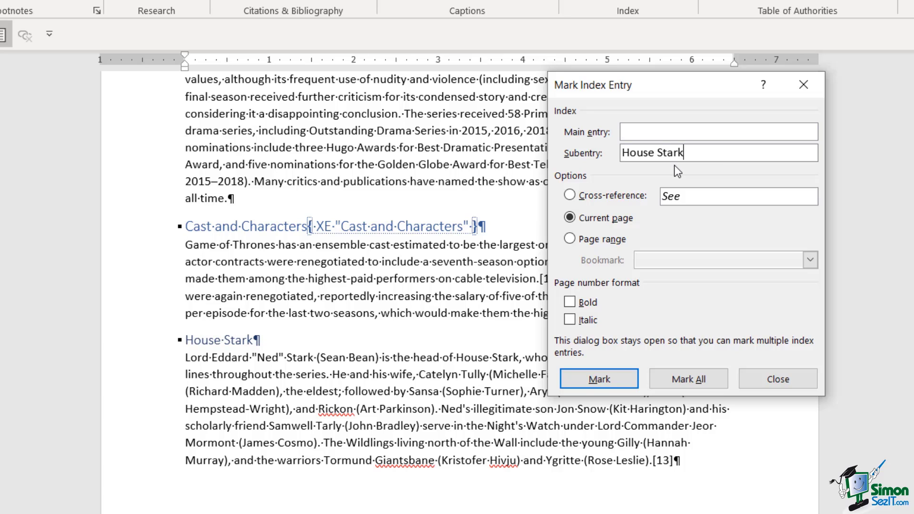
pyautogui.click(648, 132)
pyautogui.write('Cast and Characte')
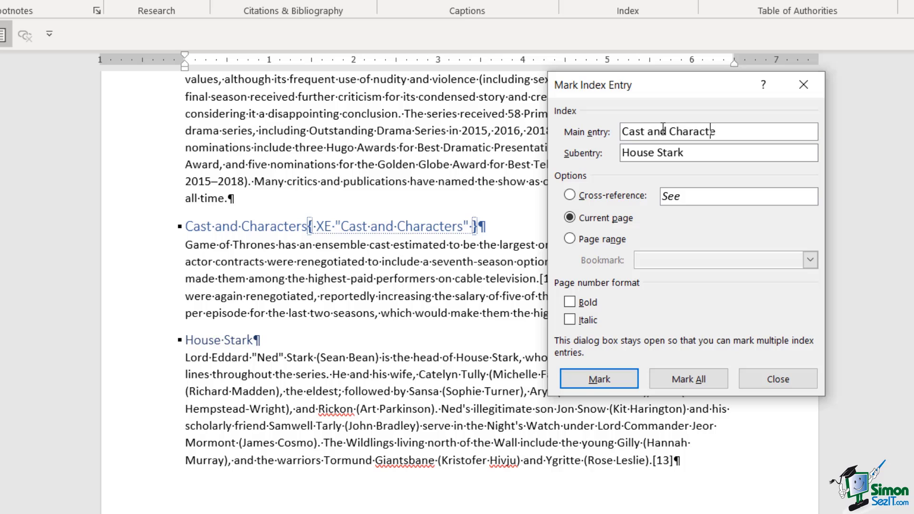
pyautogui.write('rs')
pyautogui.click(596, 384)
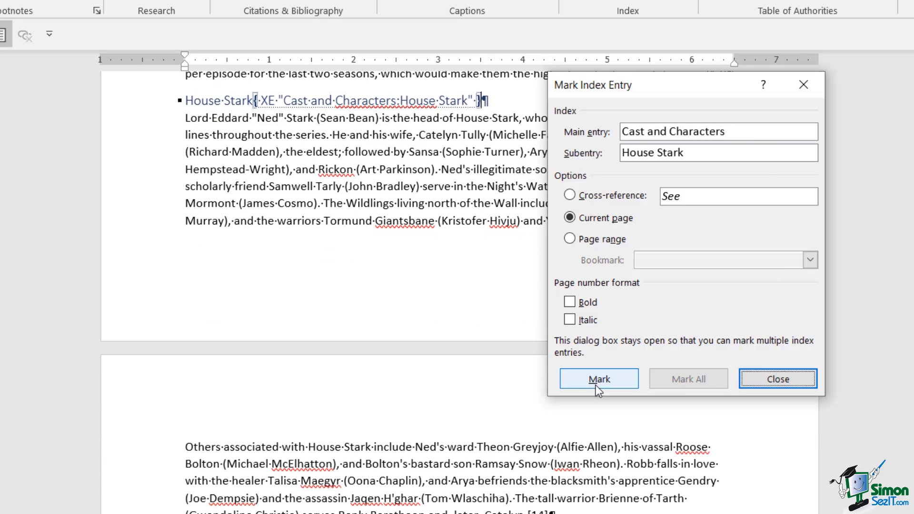
pyautogui.scroll(-5, 142, 332)
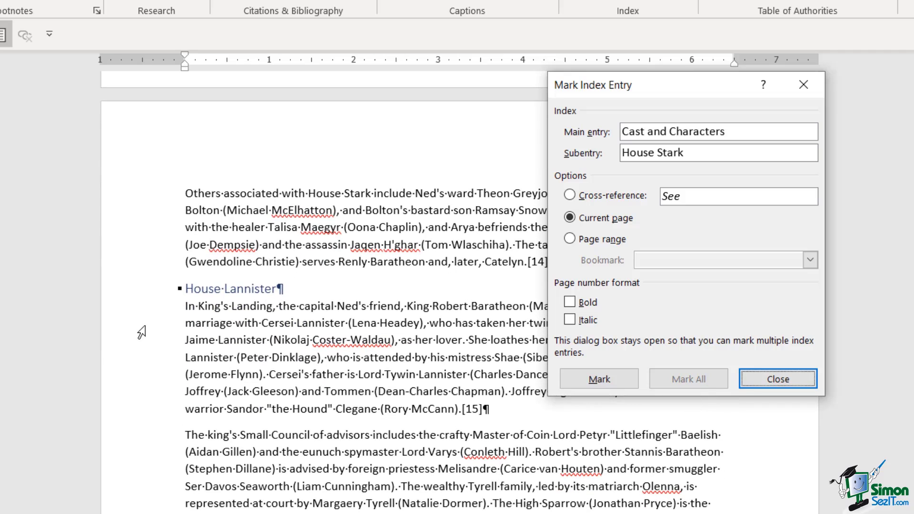
# Mark House Lannister as a subentry with 'Cast and Characters' as its main entry.
pyautogui.click(131, 295)
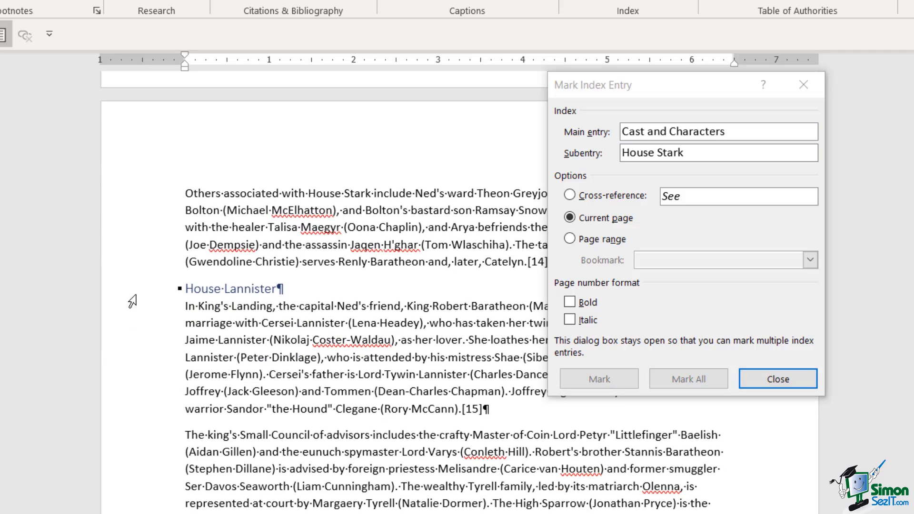
pyautogui.click(765, 228)
pyautogui.click(587, 132)
pyautogui.hotkey('ctrl', 'c')
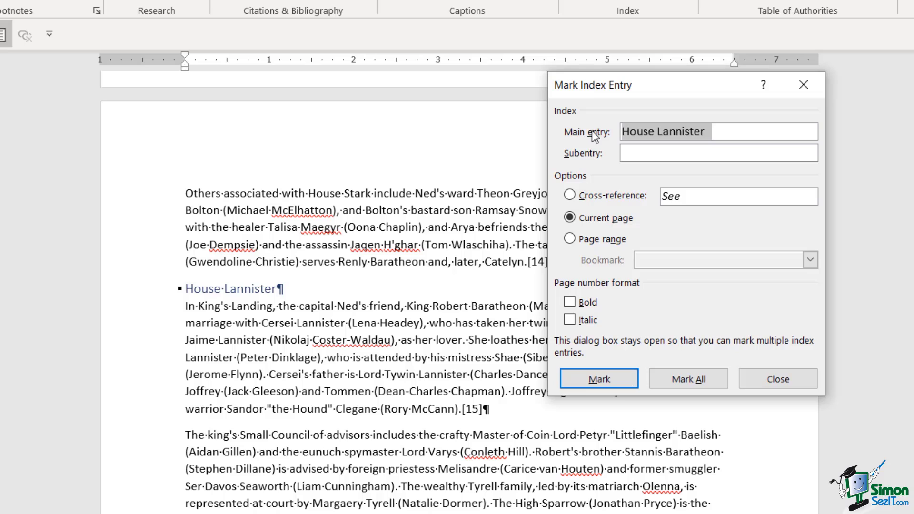
pyautogui.press('Delete')
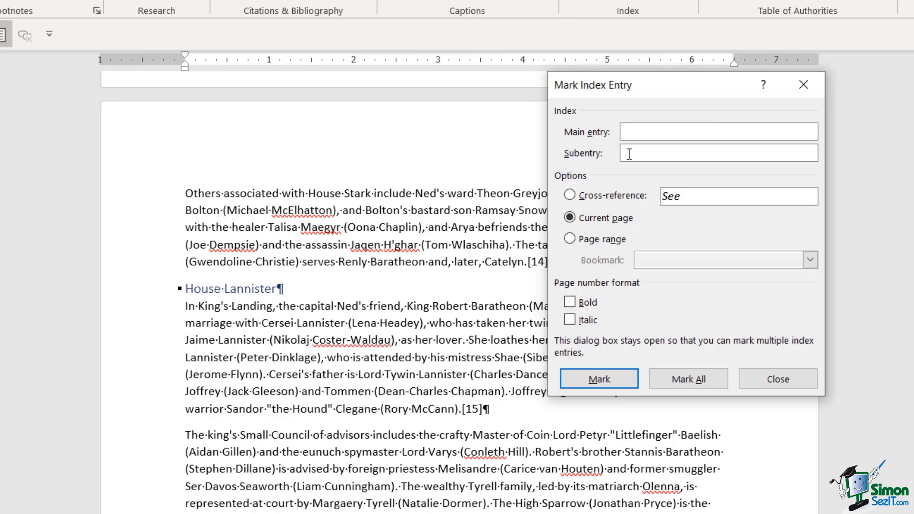
pyautogui.hotkey('ctrl', 'v')
pyautogui.write('Cast and Characters')
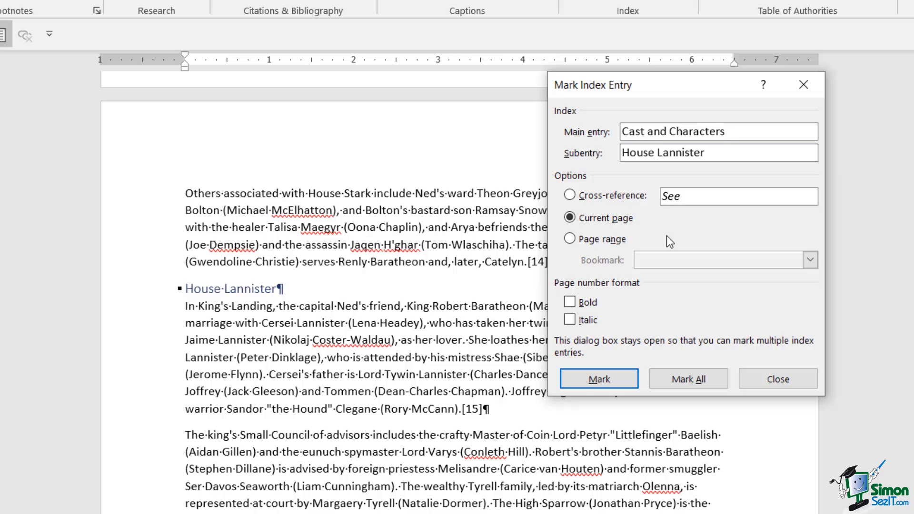
pyautogui.click(599, 379)
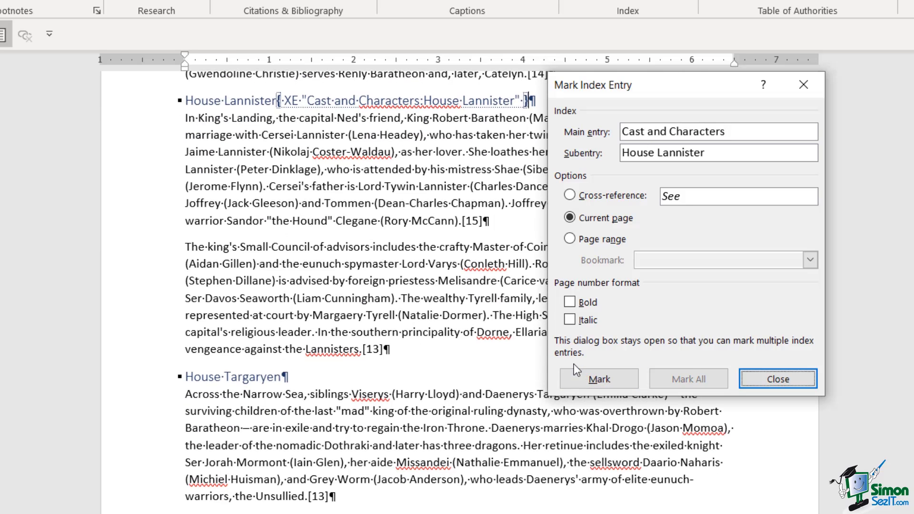
pyautogui.click(130, 389)
# Mark House Targaryen as a subentry with 'Cast and Characters' as its main entry.
pyautogui.click(130, 389)
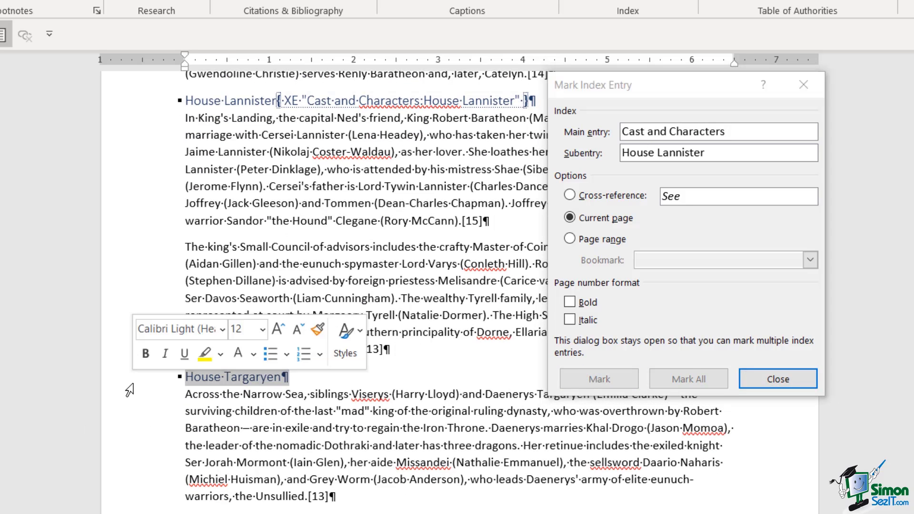
pyautogui.click(724, 233)
pyautogui.moveTo(720, 127); pyautogui.dragTo(576, 119)
pyautogui.hotkey('ctrl', 'c')
pyautogui.press('BackSpace')
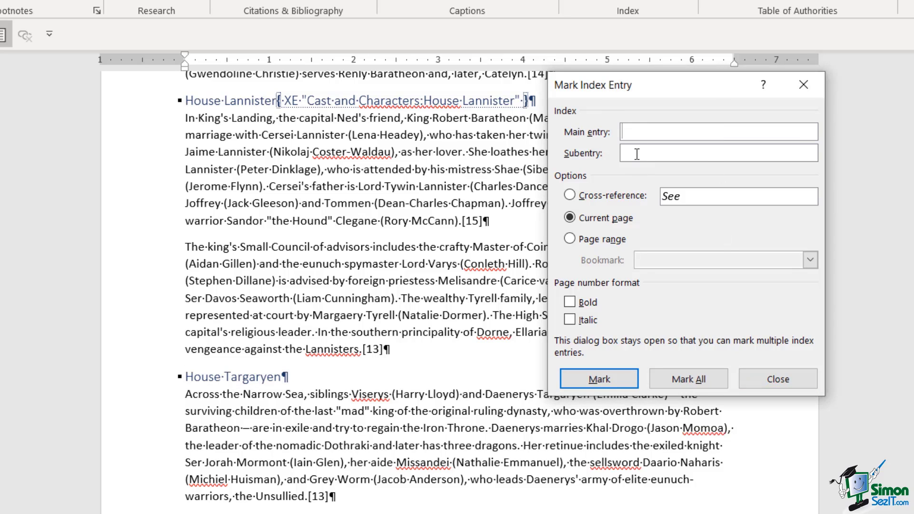
pyautogui.hotkey('ctrl', 'v')
pyautogui.click(659, 131)
pyautogui.write('Cast and Characters')
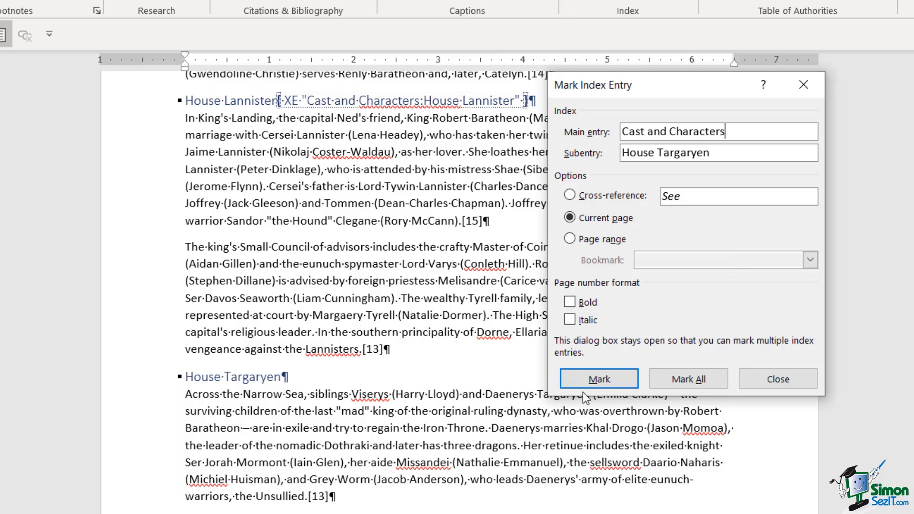
pyautogui.click(596, 382)
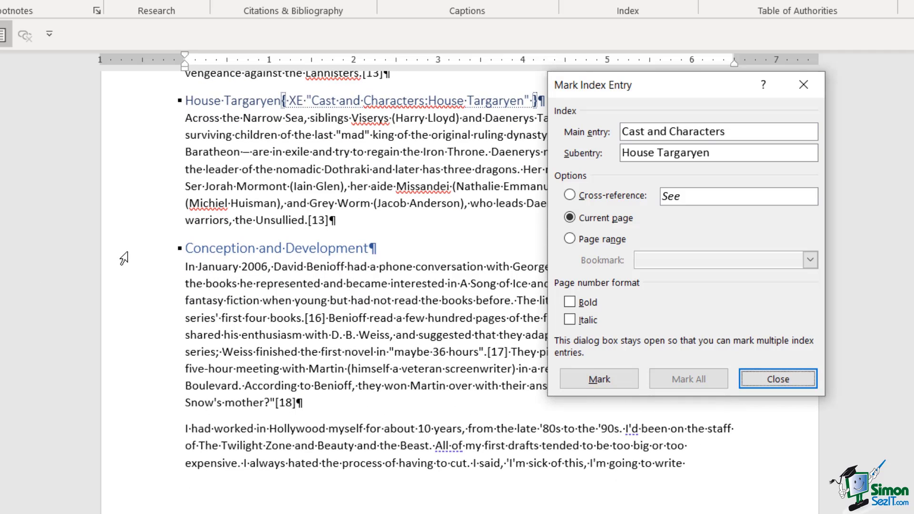
# Mark the Conception and Development heading as a main index entry.
pyautogui.click(142, 261)
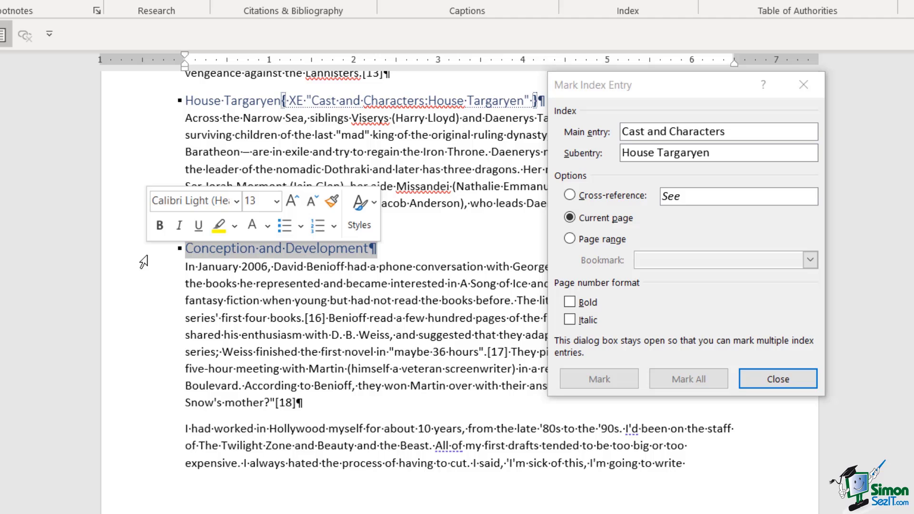
pyautogui.click(733, 306)
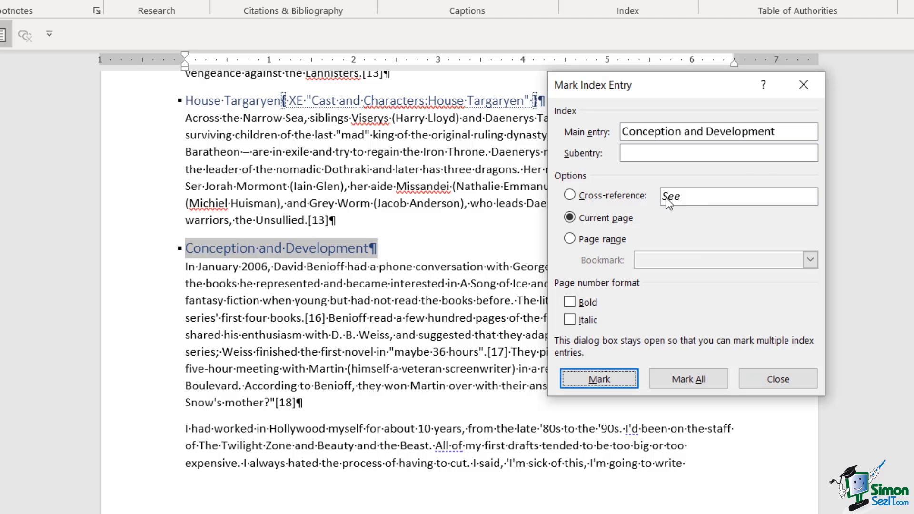
pyautogui.click(575, 380)
pyautogui.scroll(-9, 275, 342)
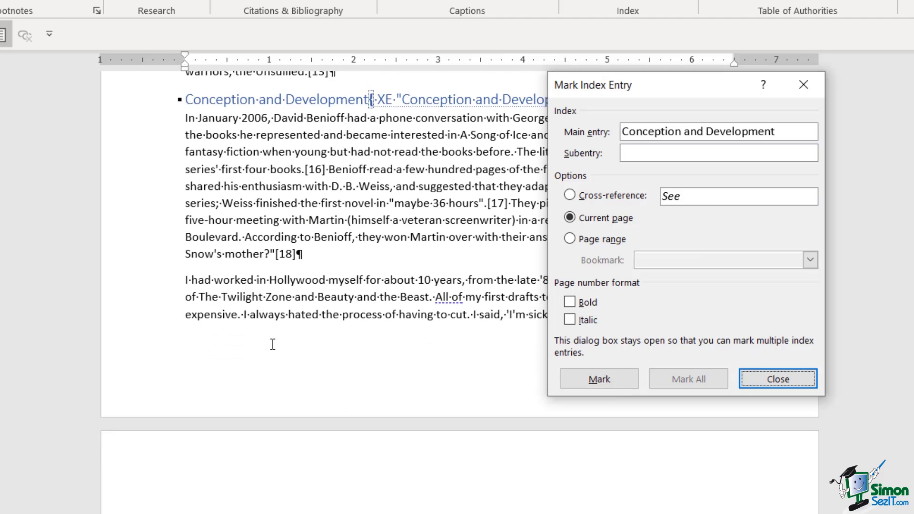
pyautogui.scroll(-15, 275, 342)
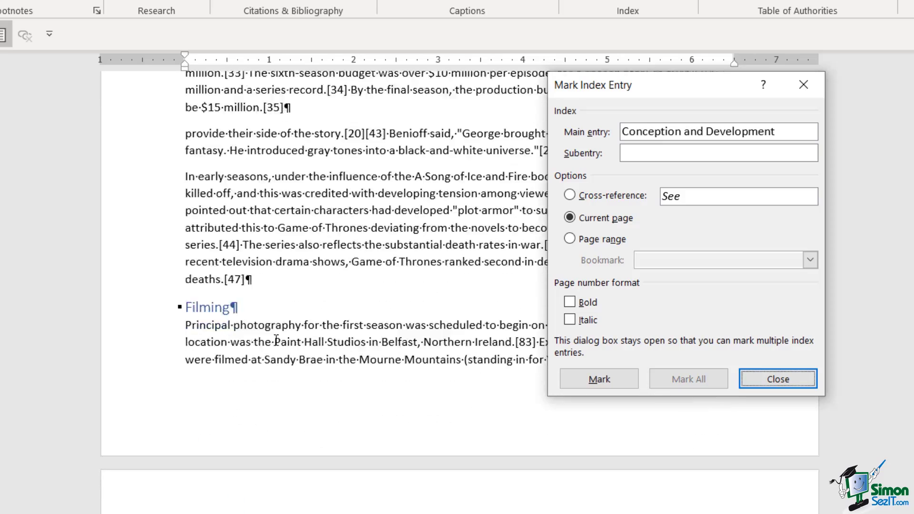
# Mark the Filming heading as a main index entry.
pyautogui.click(134, 170)
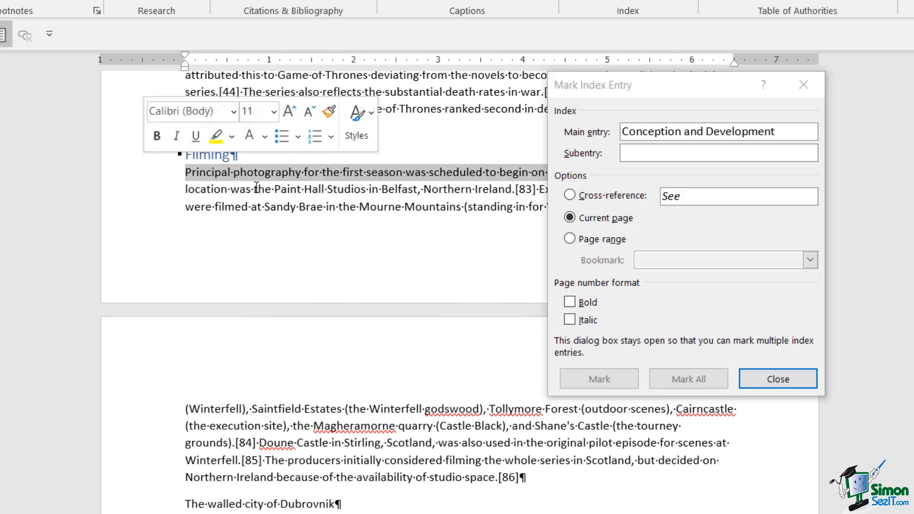
pyautogui.click(119, 156)
pyautogui.click(676, 234)
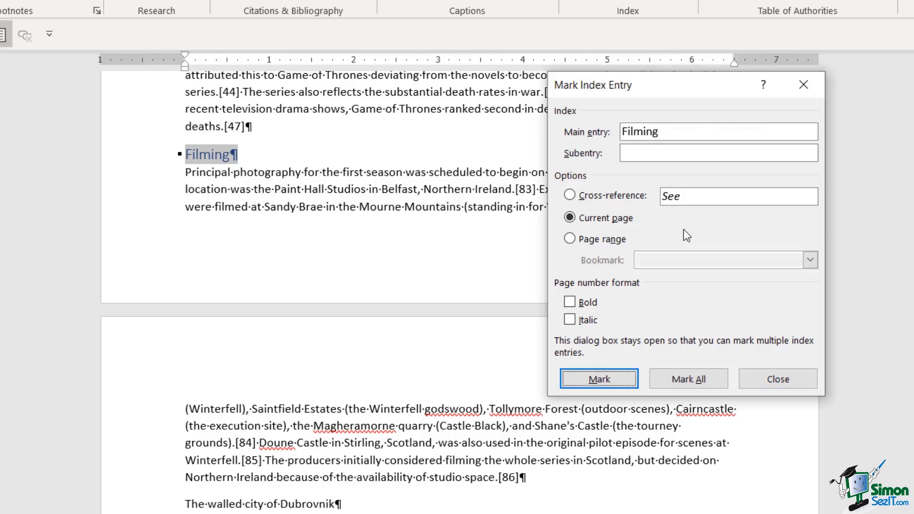
pyautogui.click(606, 378)
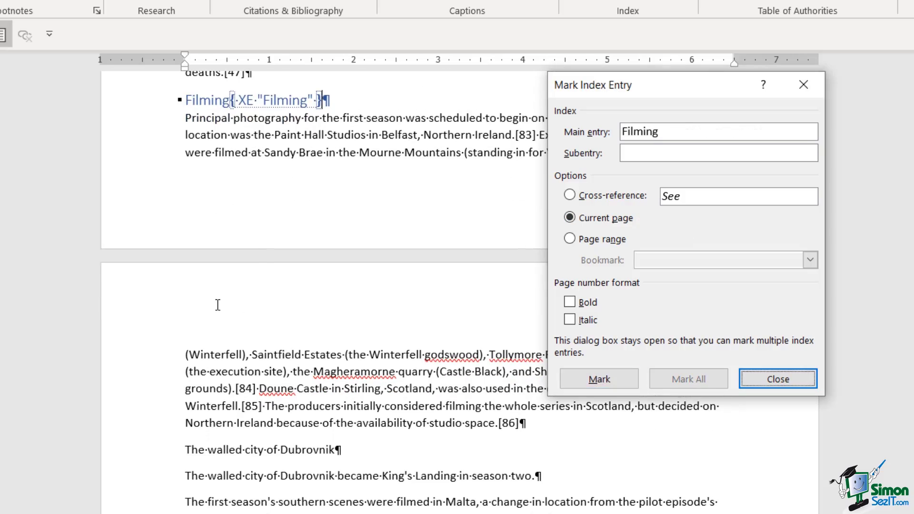
pyautogui.scroll(-6, 219, 303)
pyautogui.scroll(-15, 220, 307)
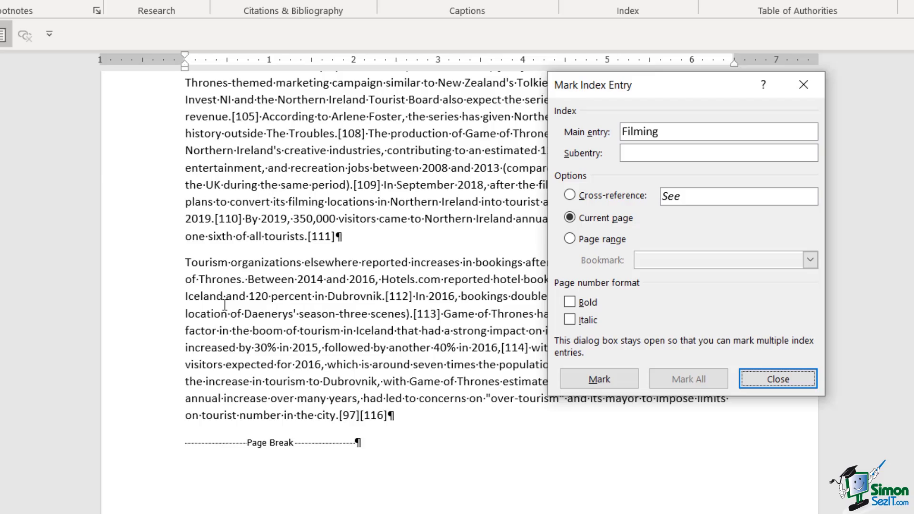
pyautogui.scroll(20, 225, 304)
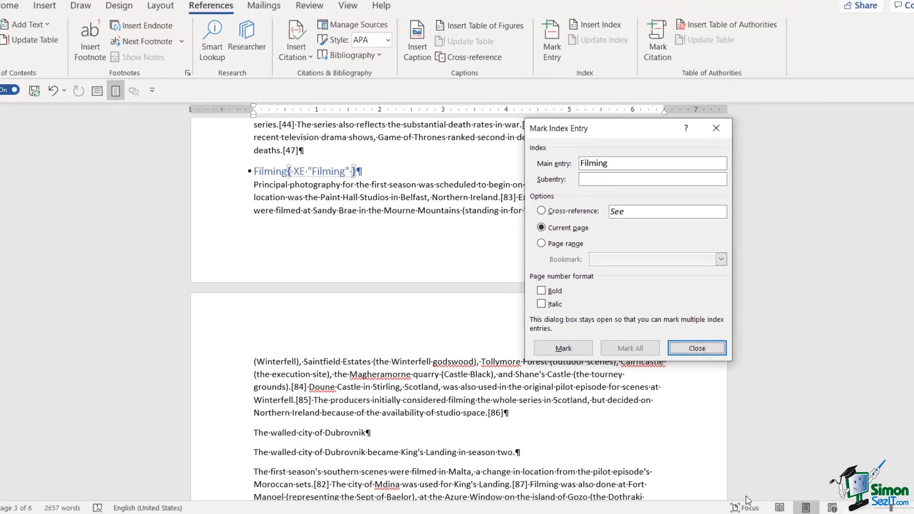
# Close the Mark Index Entry dialog.
pyautogui.click(701, 350)
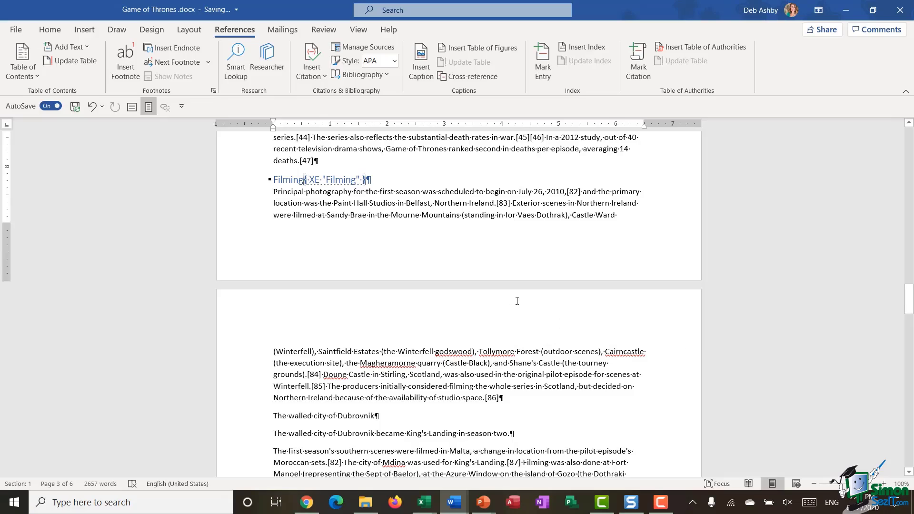
pyautogui.scroll(15, 517, 301)
pyautogui.scroll(-5, 517, 301)
pyautogui.scroll(3, 517, 300)
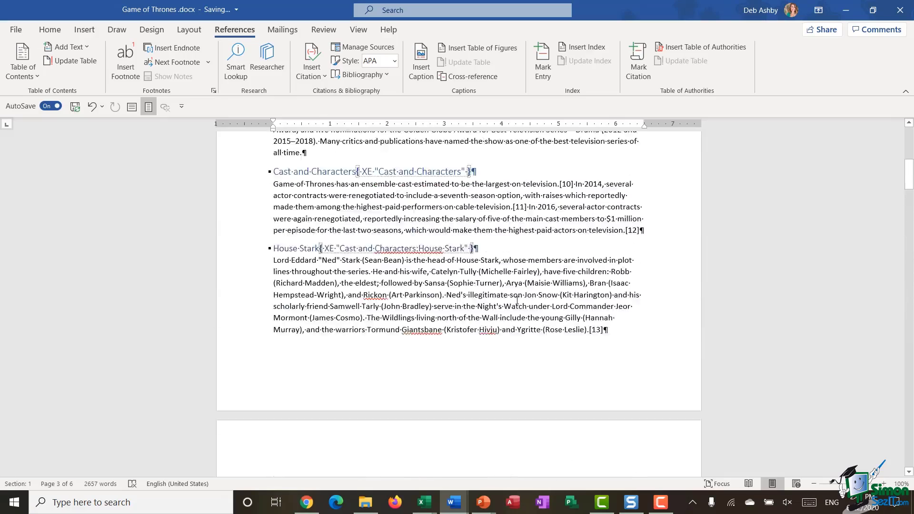
pyautogui.scroll(15, 517, 301)
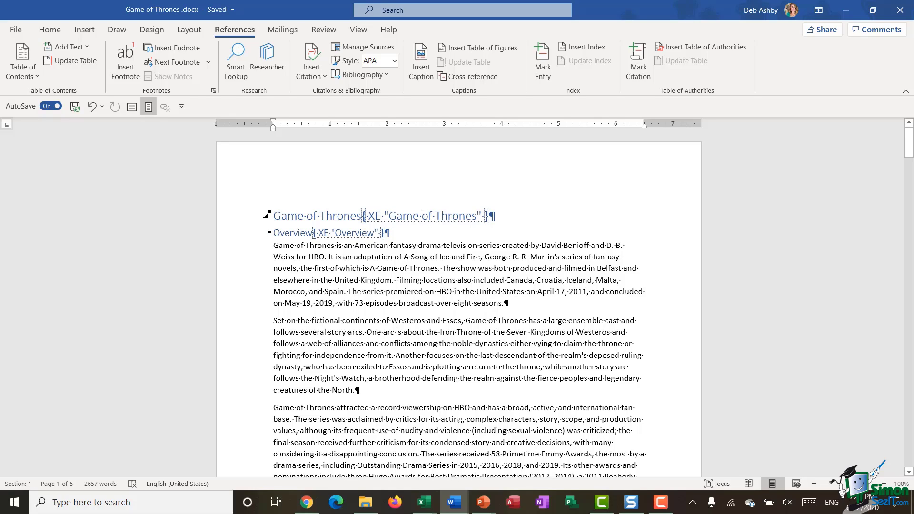
# Turn off Show/Hide ¶ on the Home tab to hide marks and XE fields.
pyautogui.click(50, 29)
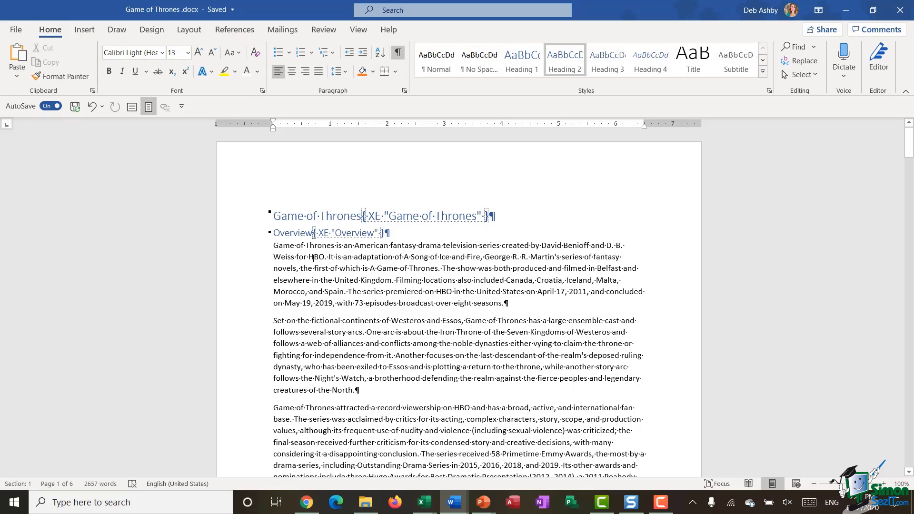
pyautogui.click(398, 53)
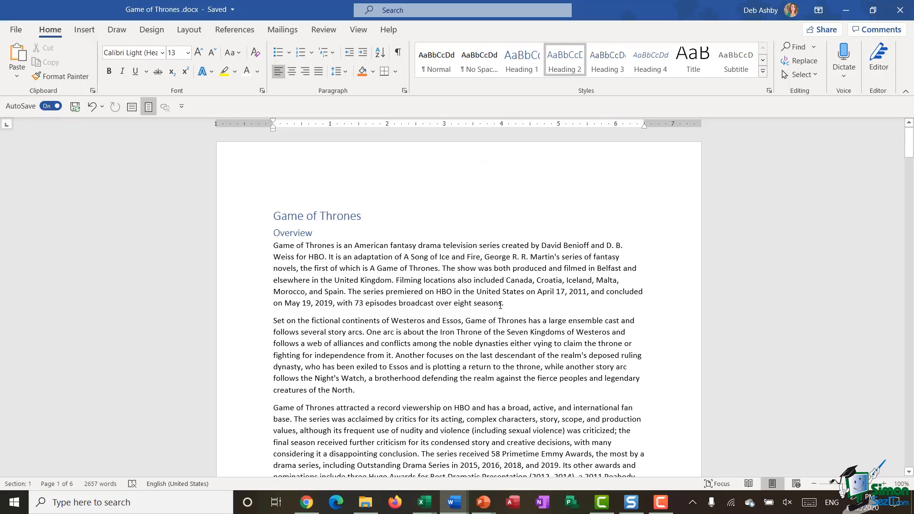
pyautogui.scroll(-20, 510, 303)
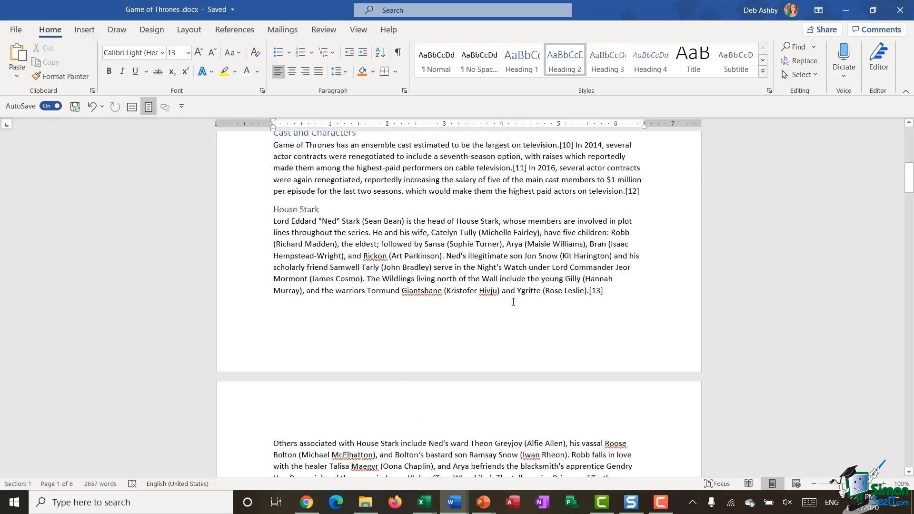
# Add an empty paragraph and a page break after the last paragraph, creating a blank seventh page.
pyautogui.scroll(-20, 514, 296)
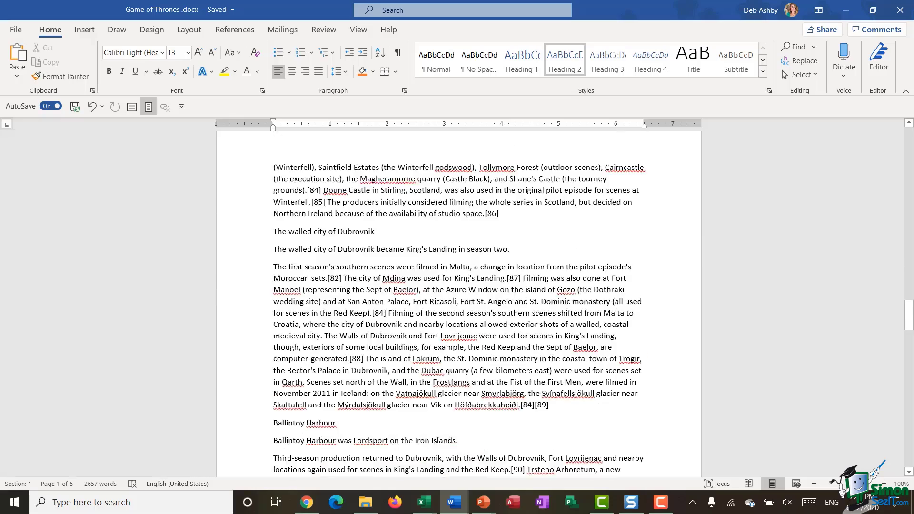
pyautogui.scroll(-2, 513, 297)
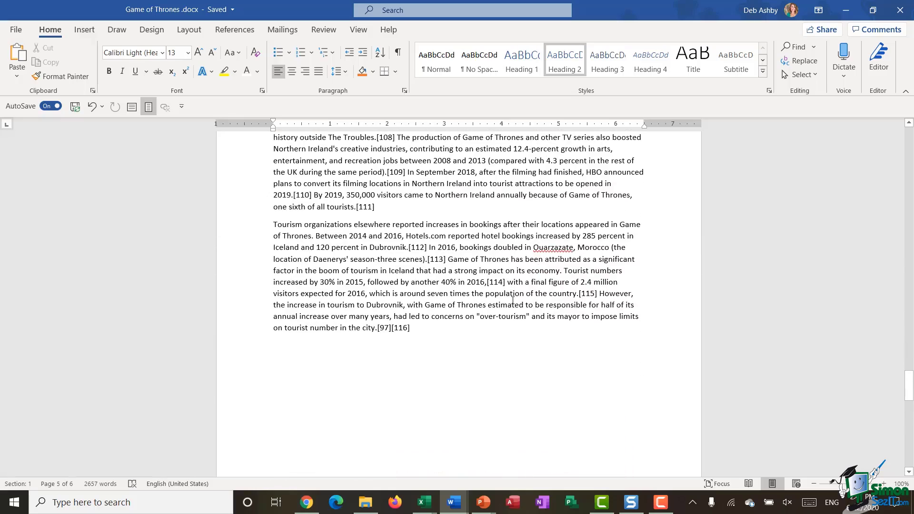
pyautogui.click(422, 329)
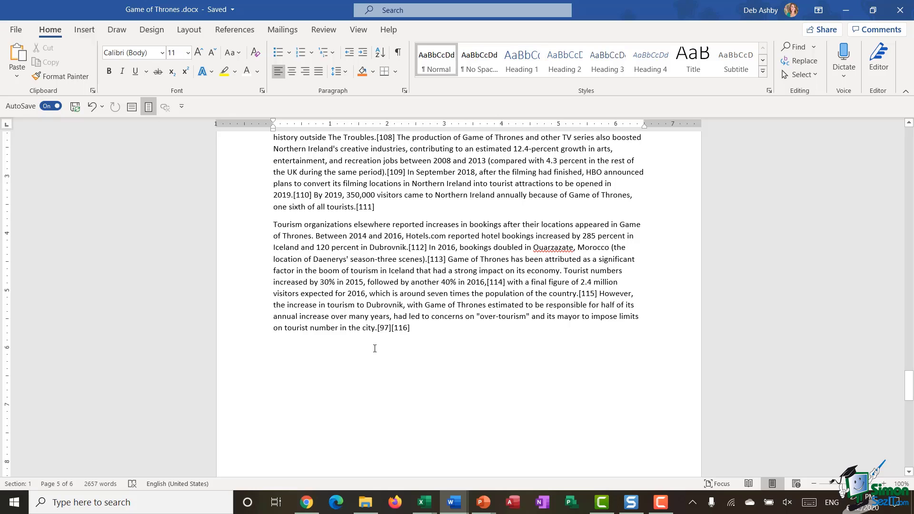
pyautogui.press('Return')
pyautogui.scroll(-3, 488, 282)
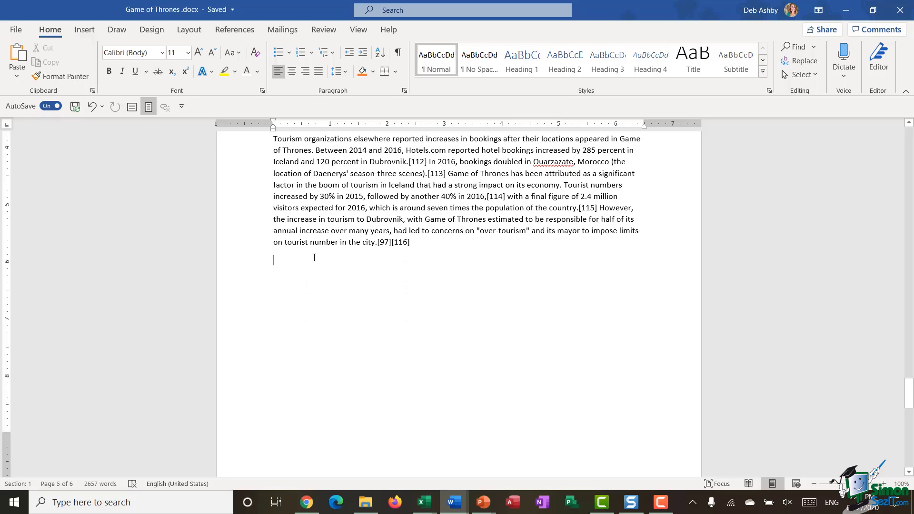
pyautogui.hotkey('ctrl', 'Return')
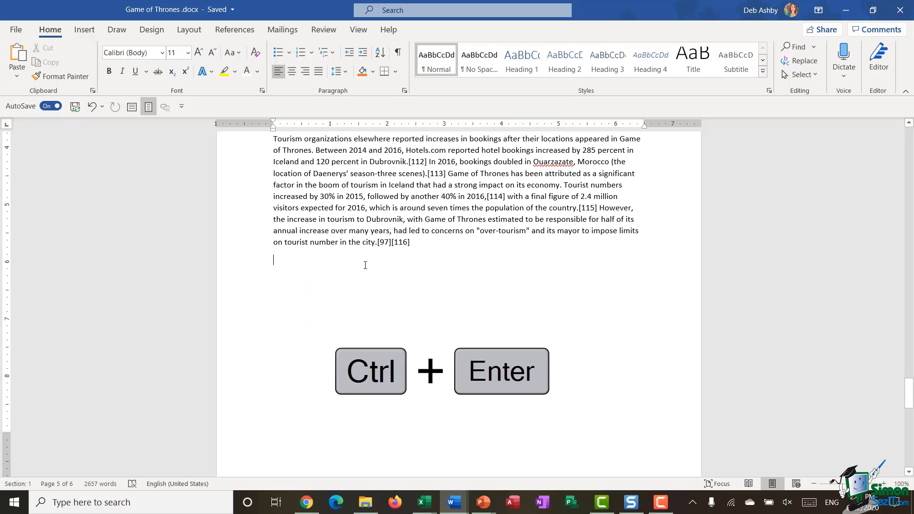
pyautogui.hotkey('ctrl', 'Return')
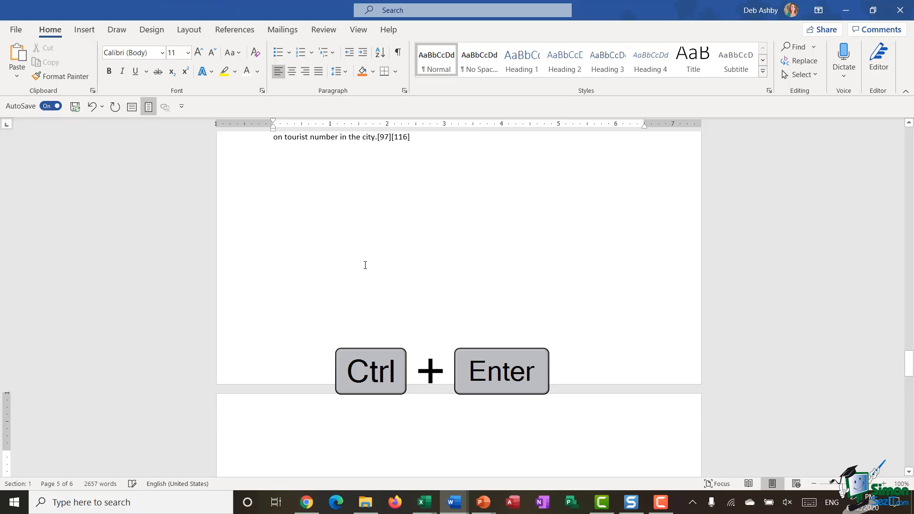
pyautogui.scroll(-3, 394, 265)
pyautogui.scroll(-1, 424, 270)
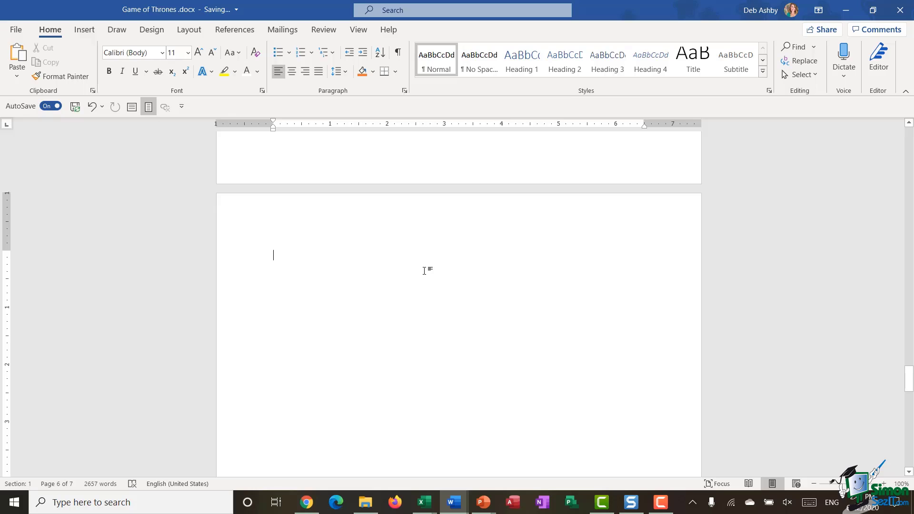
# Below a blank line, insert a two-column index with right-aligned page numbers and dotted leaders.
pyautogui.press('Return')
pyautogui.press('Return')
pyautogui.click(224, 31)
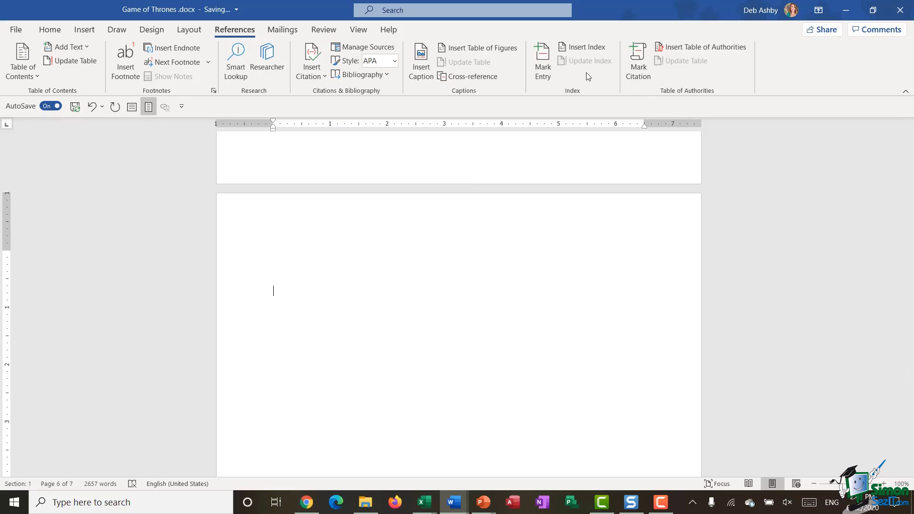
pyautogui.click(577, 47)
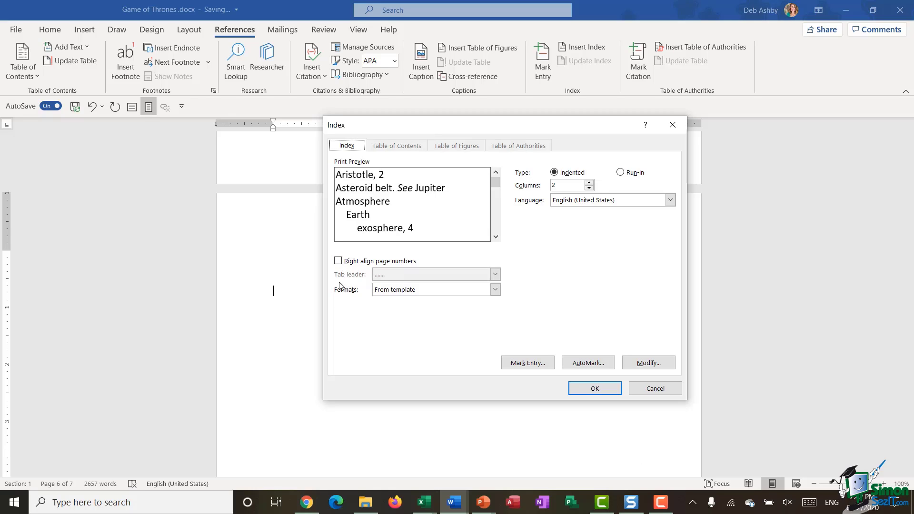
pyautogui.click(339, 261)
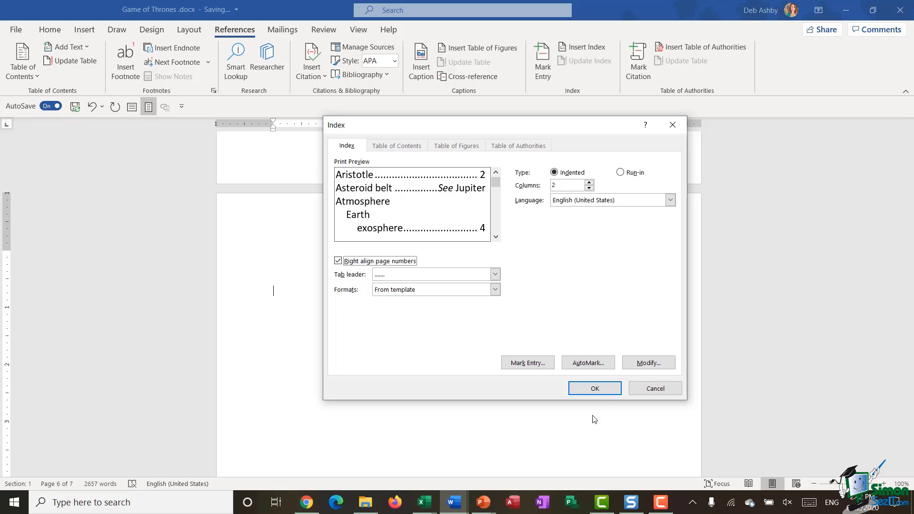
pyautogui.click(603, 390)
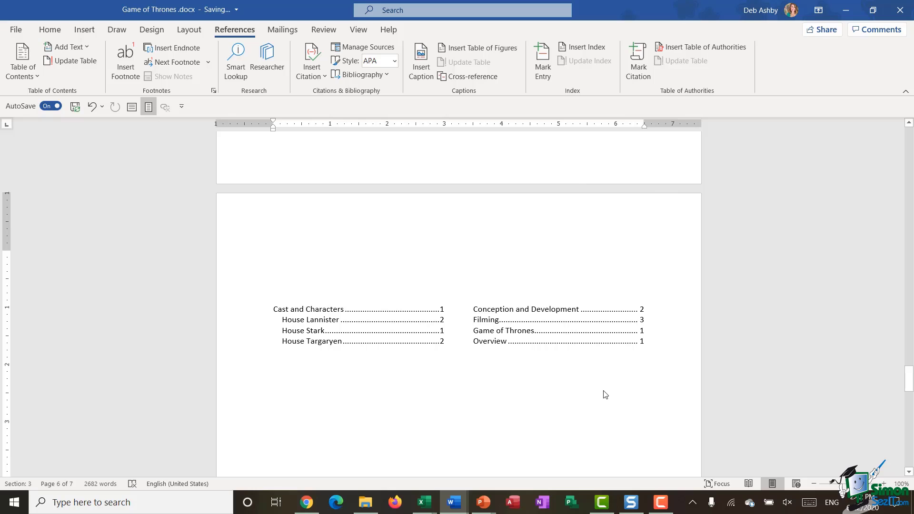
# Type INDEX on the empty line above the index.
pyautogui.scroll(-3, 601, 385)
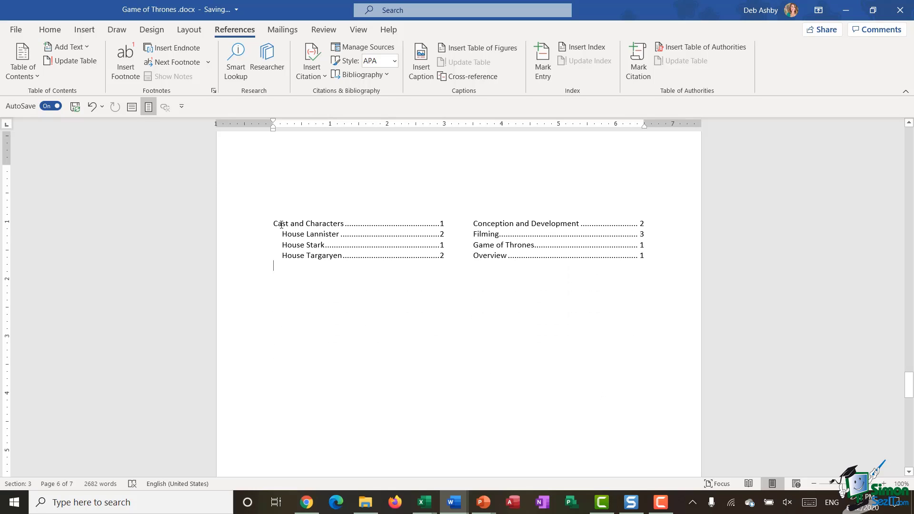
pyautogui.scroll(-1, 316, 191)
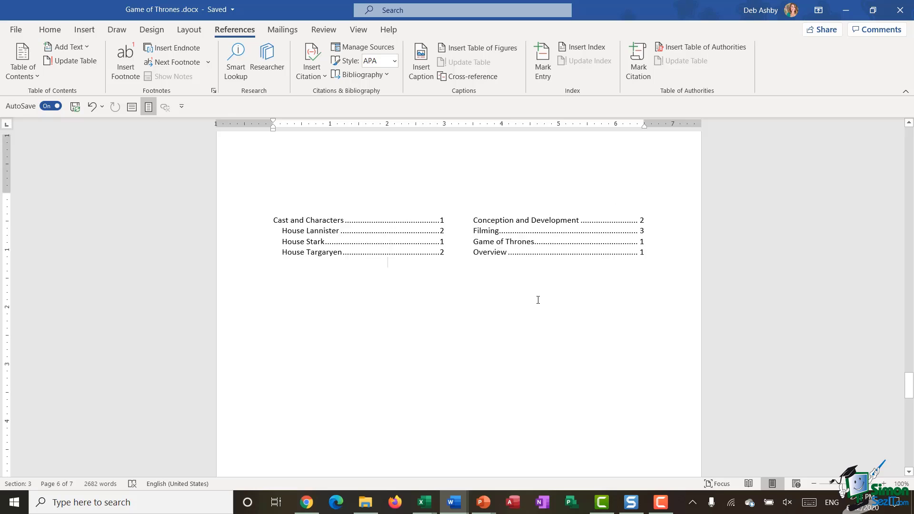
pyautogui.scroll(2, 260, 265)
pyautogui.click(288, 274)
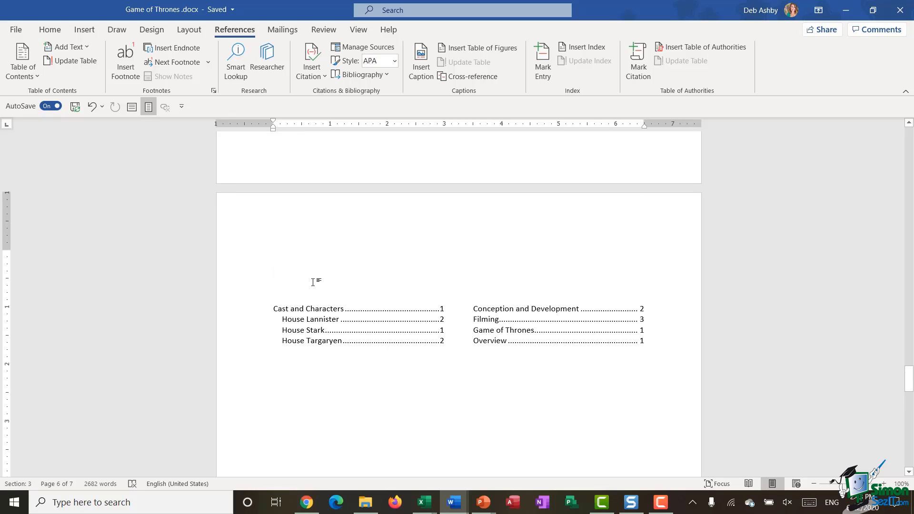
pyautogui.write('INDEX')
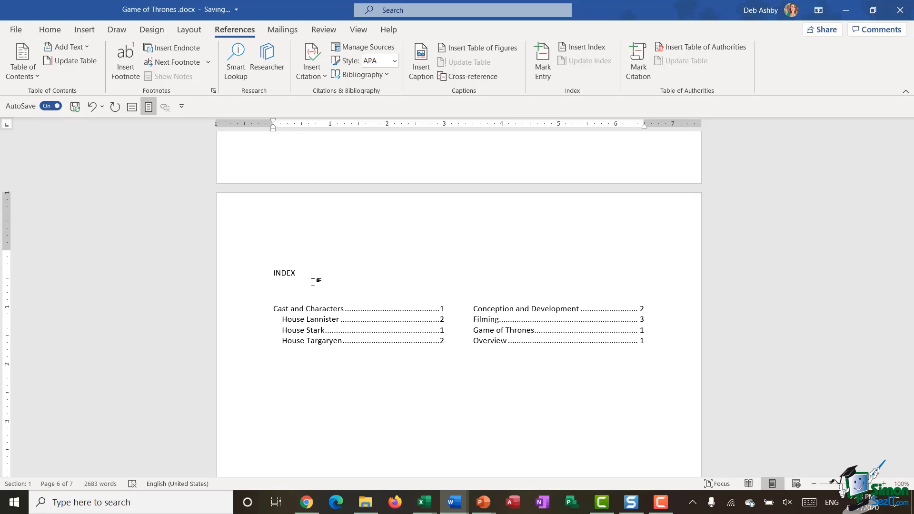
# Format the INDEX line as Heading 1 and reselect the heading.
pyautogui.click(250, 280)
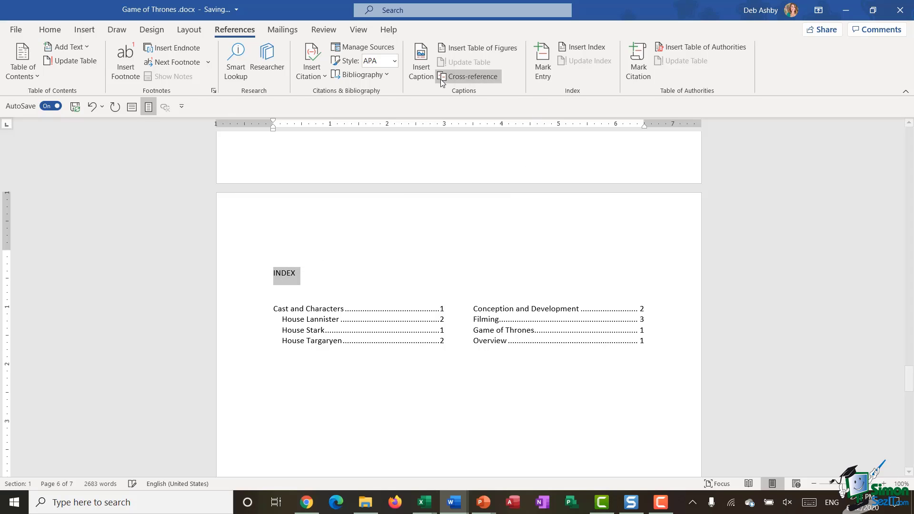
pyautogui.click(50, 30)
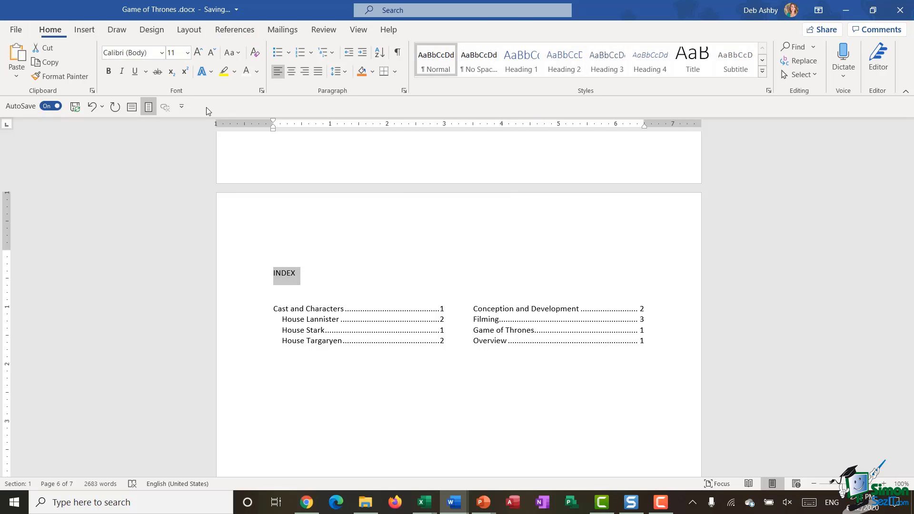
pyautogui.click(529, 61)
pyautogui.click(616, 414)
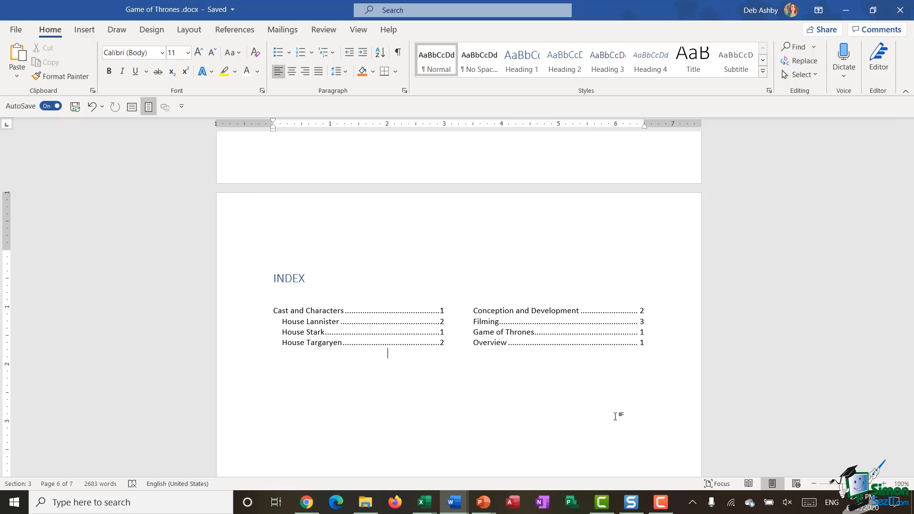
pyautogui.scroll(-2, 385, 284)
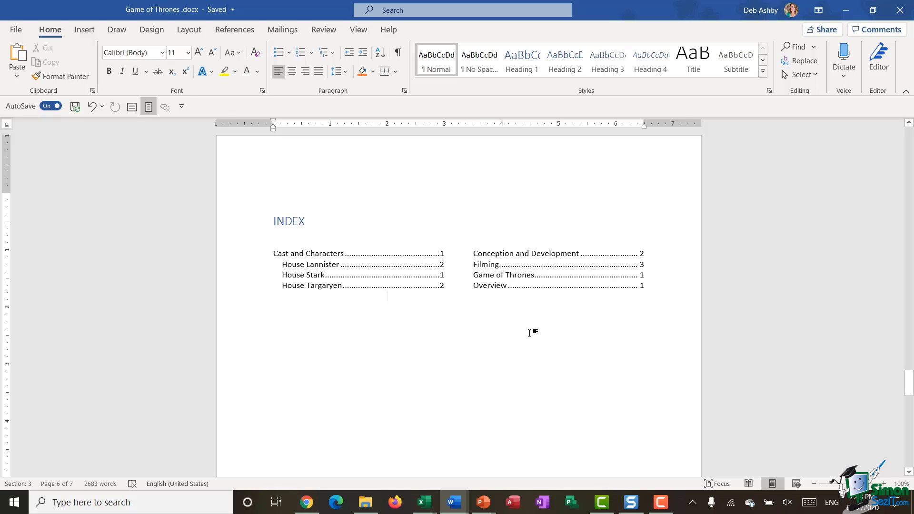
pyautogui.click(228, 225)
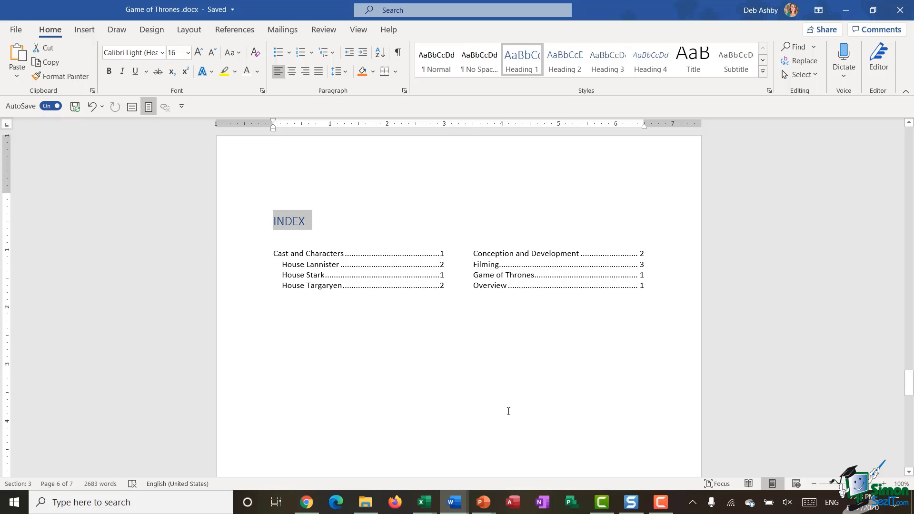
# Mark the INDEX heading as an index entry with Mark Entry.
pyautogui.click(235, 29)
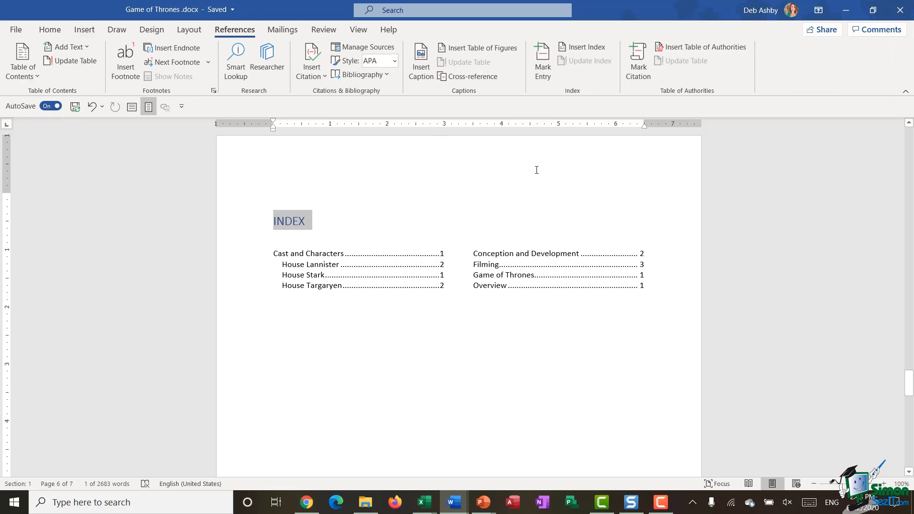
pyautogui.click(543, 62)
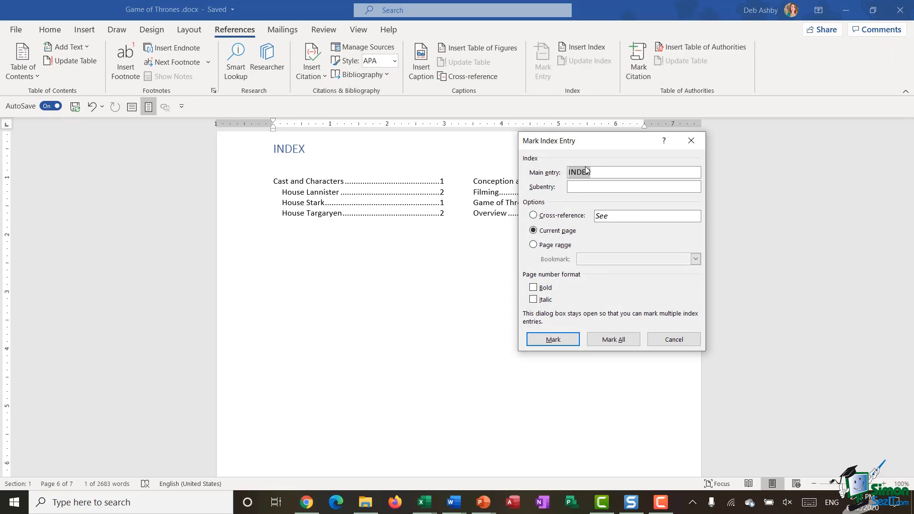
pyautogui.click(548, 339)
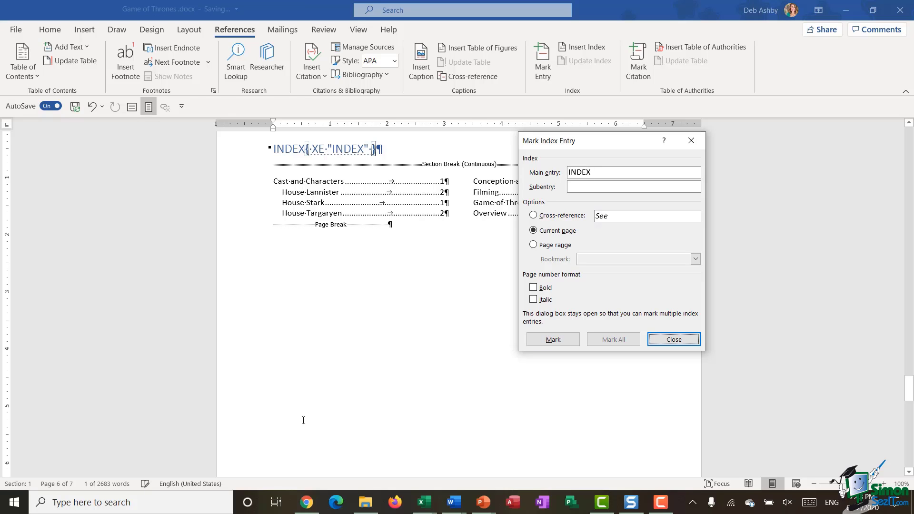
pyautogui.click(673, 339)
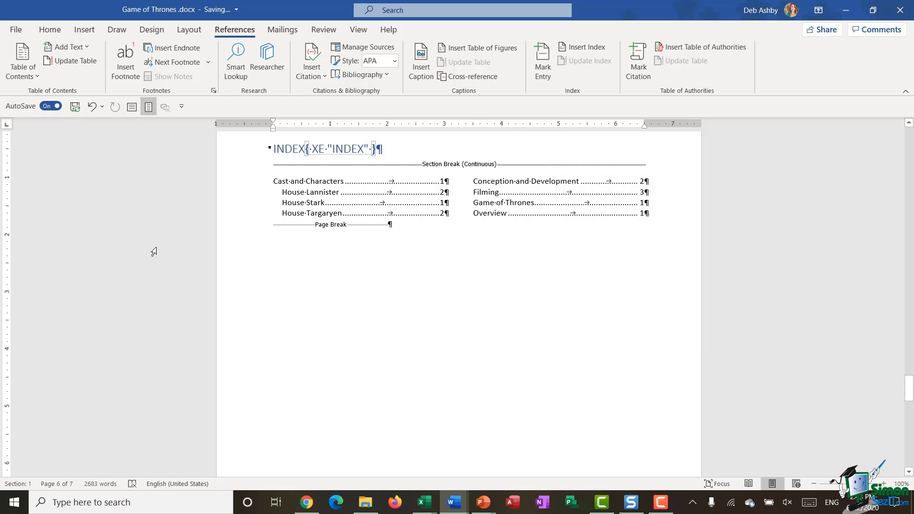
# Turn off Show/Hide ¶ so formatting marks and the XE field are hidden.
pyautogui.click(50, 30)
pyautogui.click(398, 52)
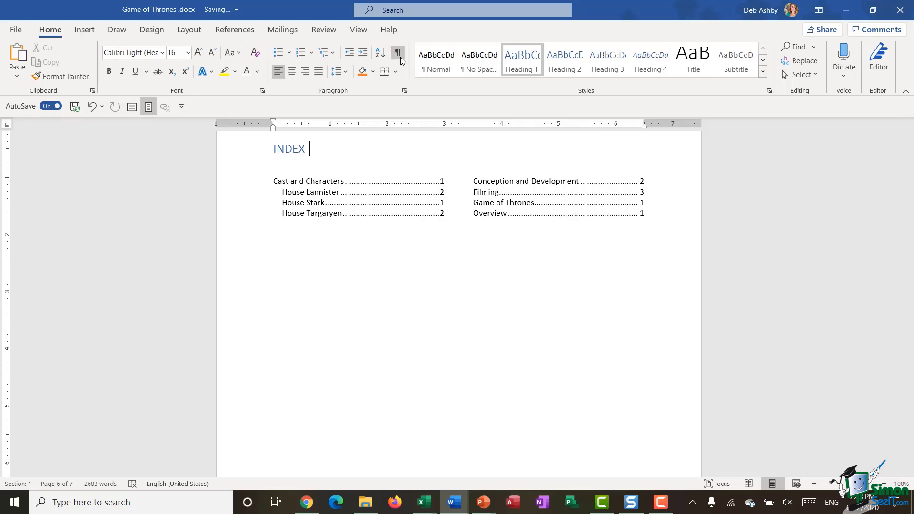
pyautogui.scroll(3, 532, 301)
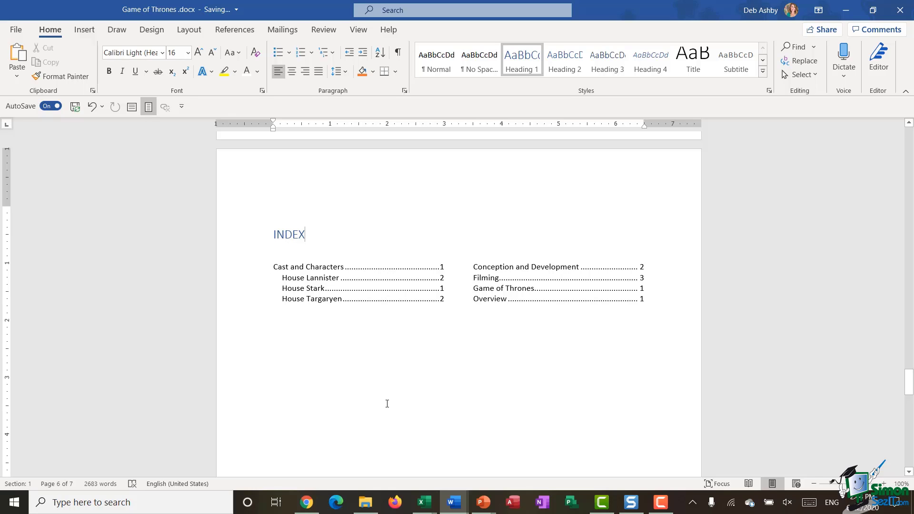
# Select the whole index and update the field so INDEX appears on page 6.
pyautogui.moveTo(459, 285); pyautogui.dragTo(459, 285)
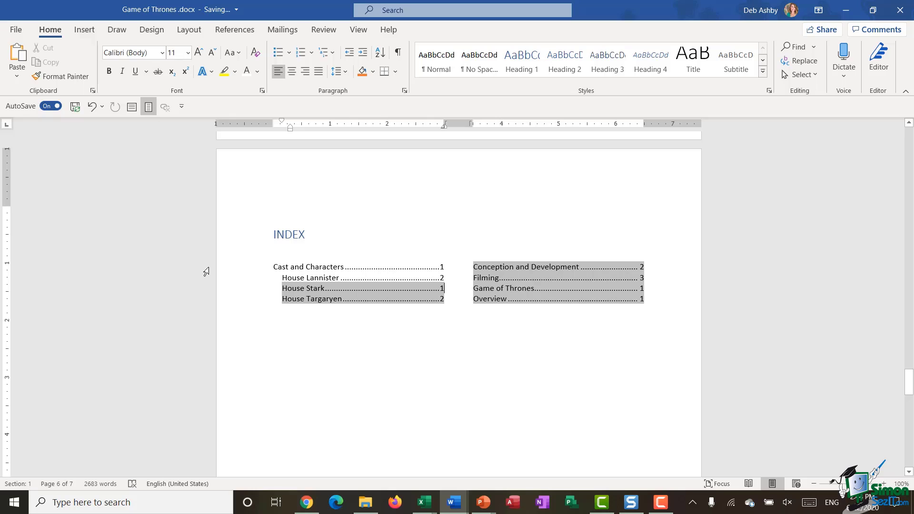
pyautogui.moveTo(243, 279); pyautogui.dragTo(614, 281)
pyautogui.rightClick(613, 281)
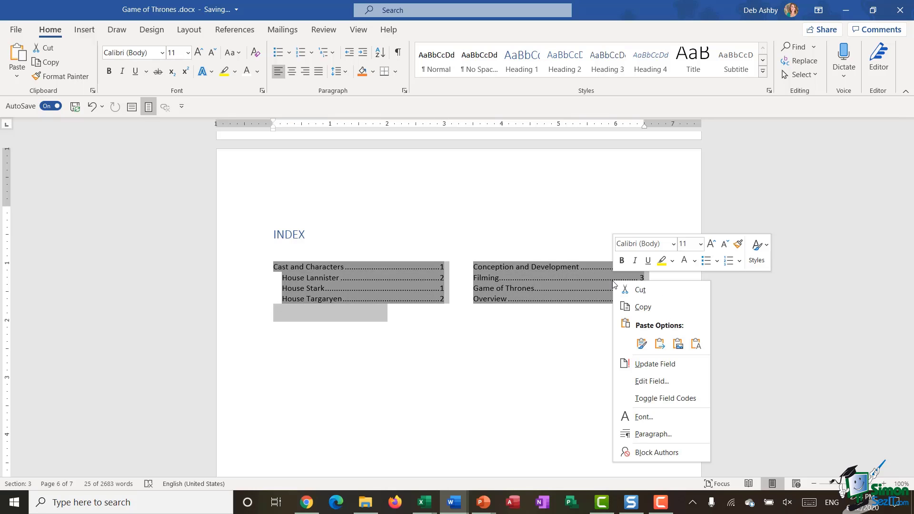
pyautogui.click(686, 364)
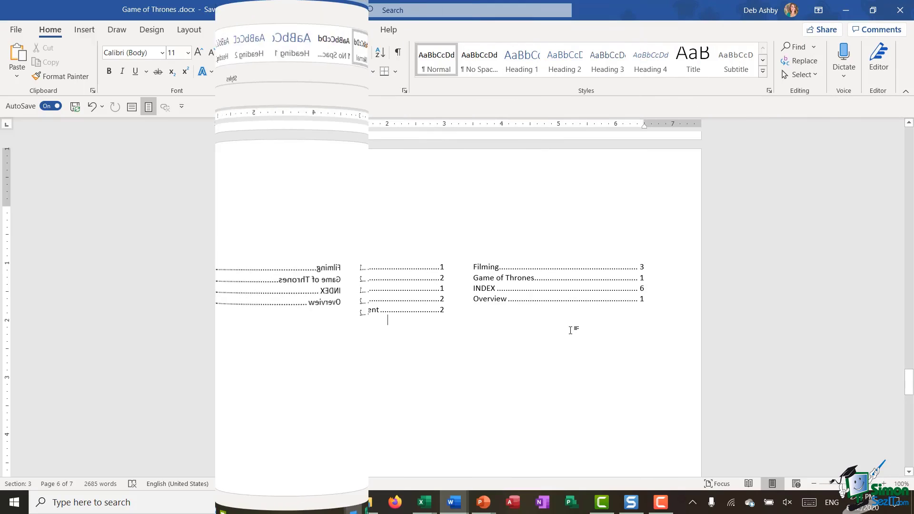
pyautogui.scroll(6, 524, 352)
pyautogui.scroll(6, 525, 352)
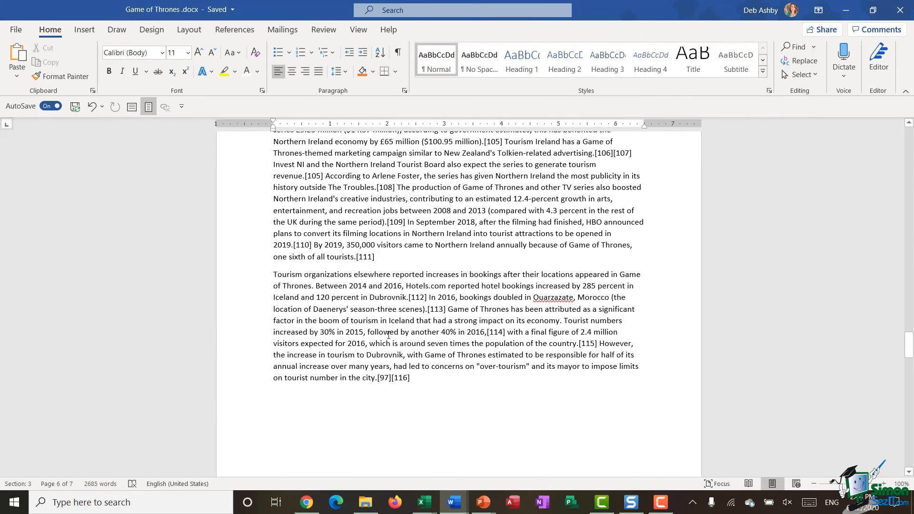
pyautogui.scroll(8, 430, 276)
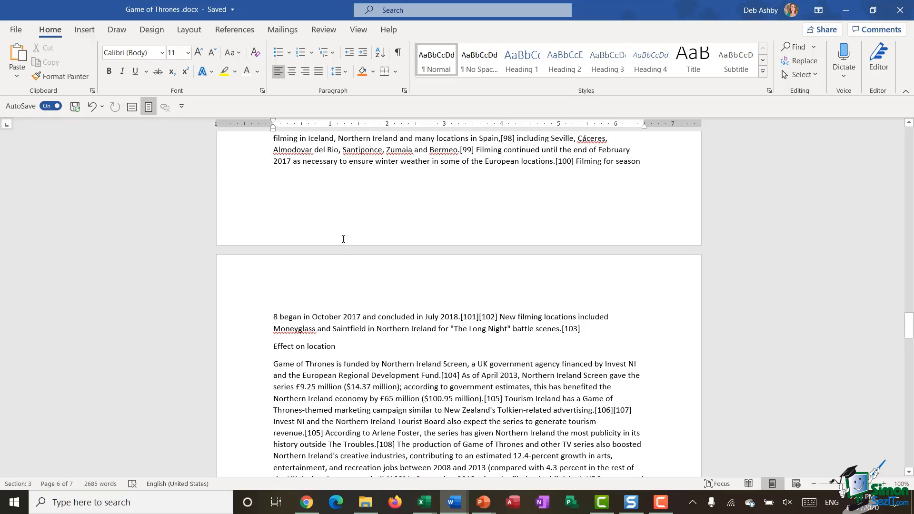
pyautogui.scroll(-20, 401, 254)
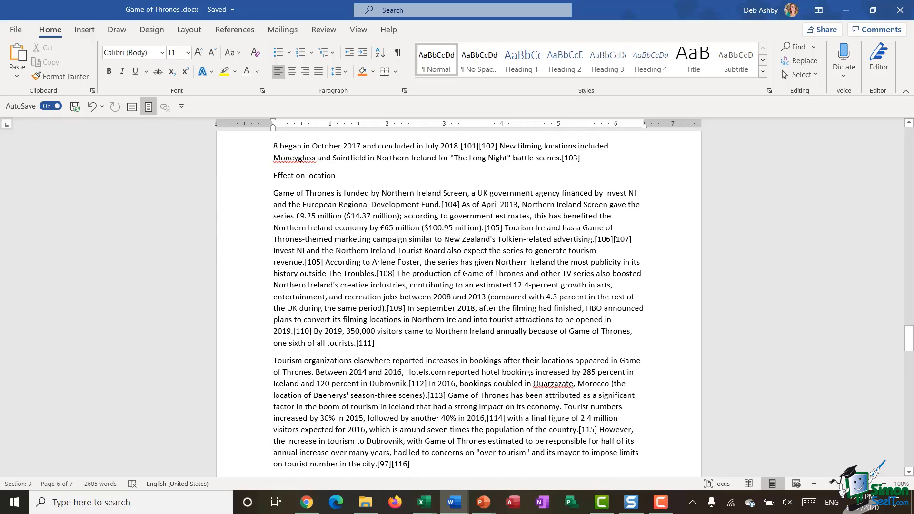
pyautogui.scroll(-2, 401, 255)
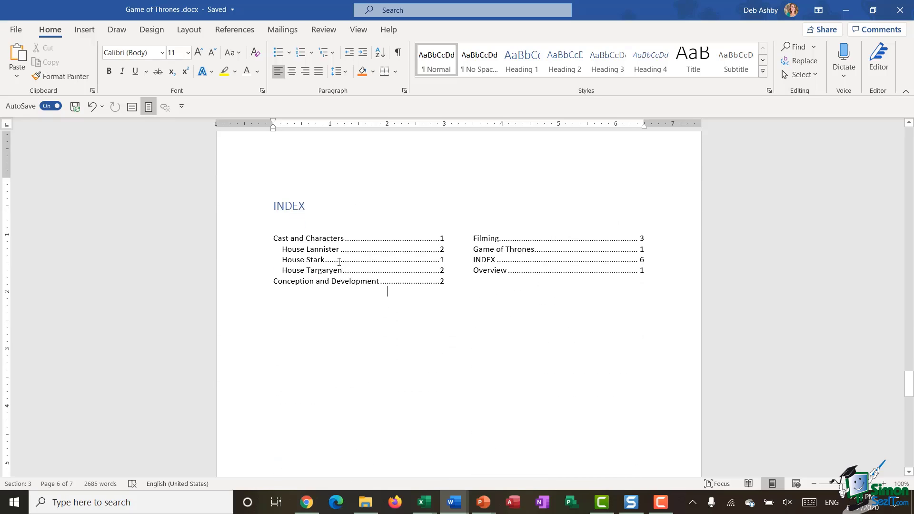
# Check the updated index, dismissing its shortcut menu without changes.
pyautogui.click(301, 257)
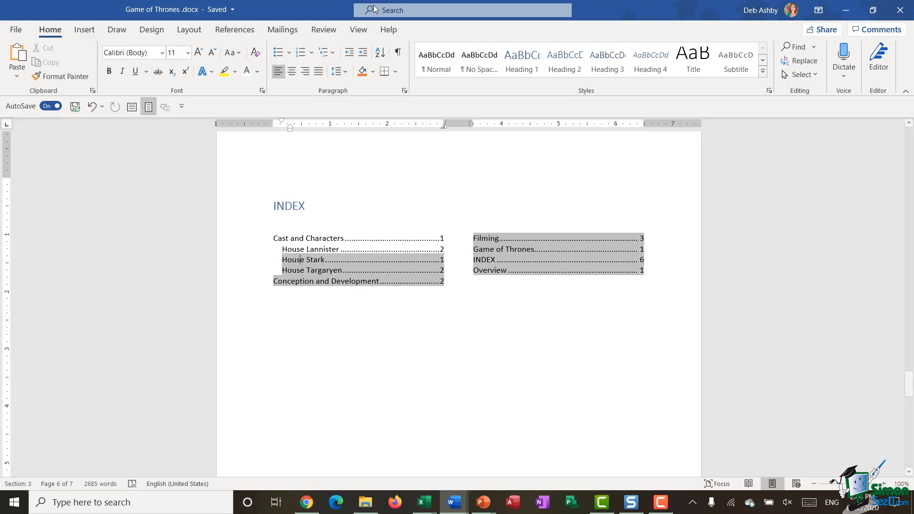
pyautogui.rightClick(400, 270)
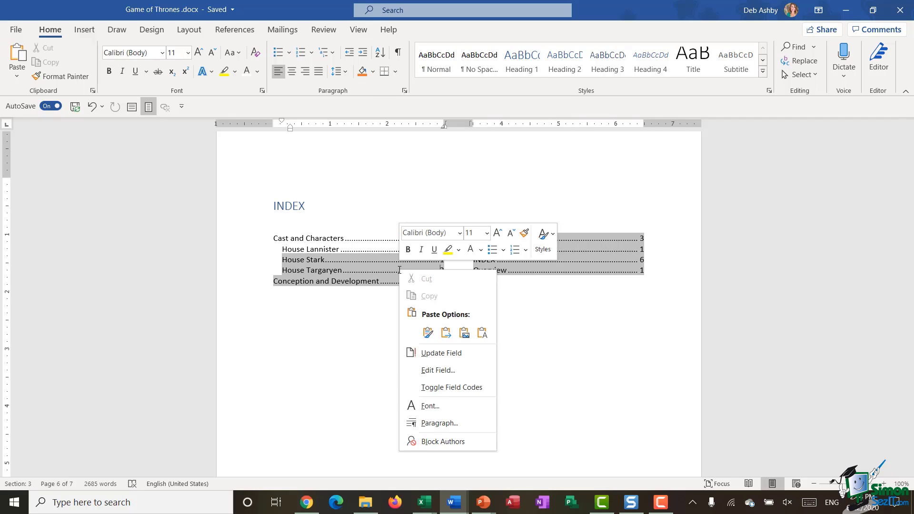
pyautogui.click(239, 32)
pyautogui.click(238, 32)
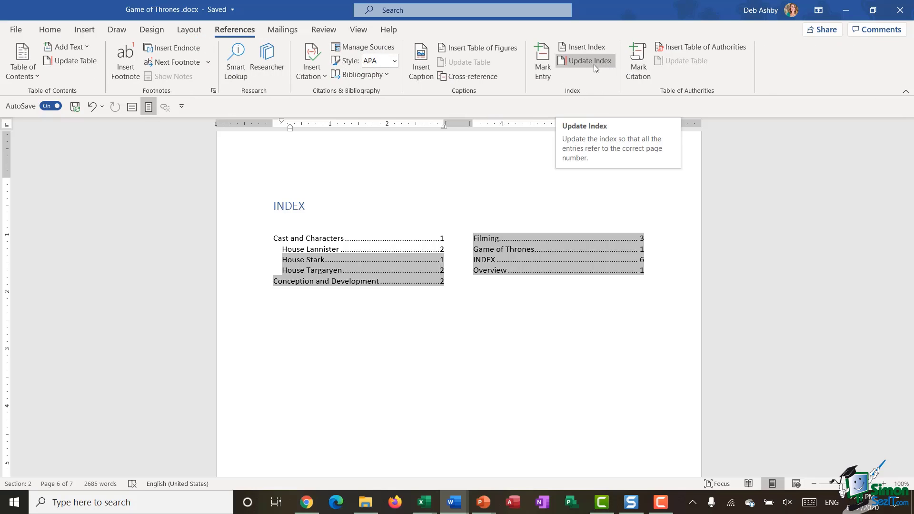
pyautogui.click(602, 383)
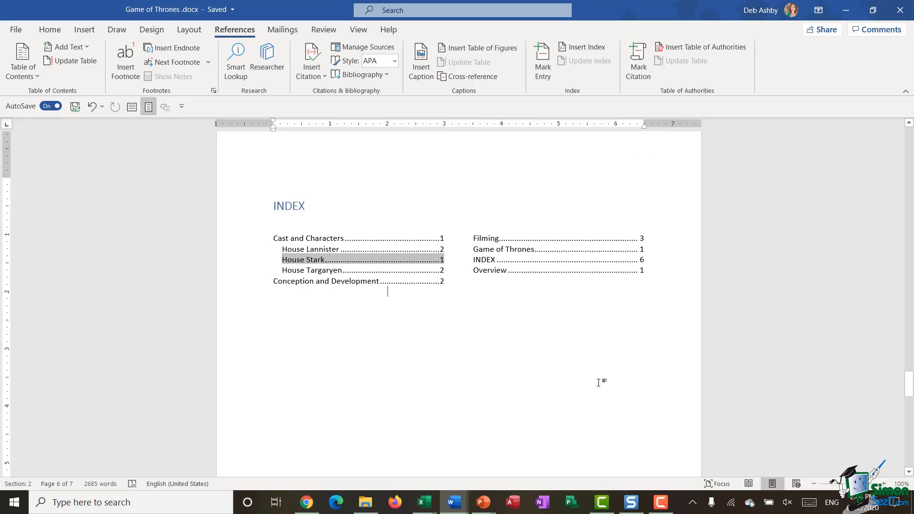
pyautogui.scroll(10, 602, 383)
pyautogui.scroll(20, 601, 383)
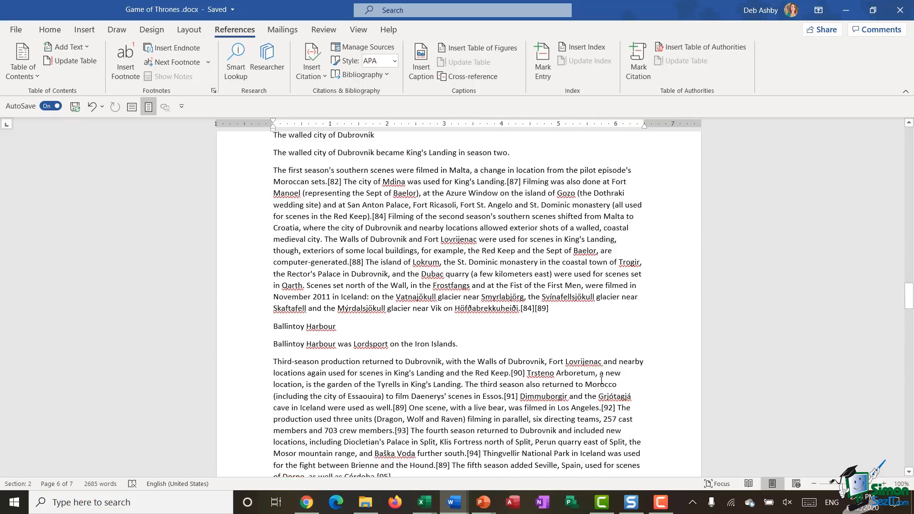
pyautogui.scroll(15, 601, 380)
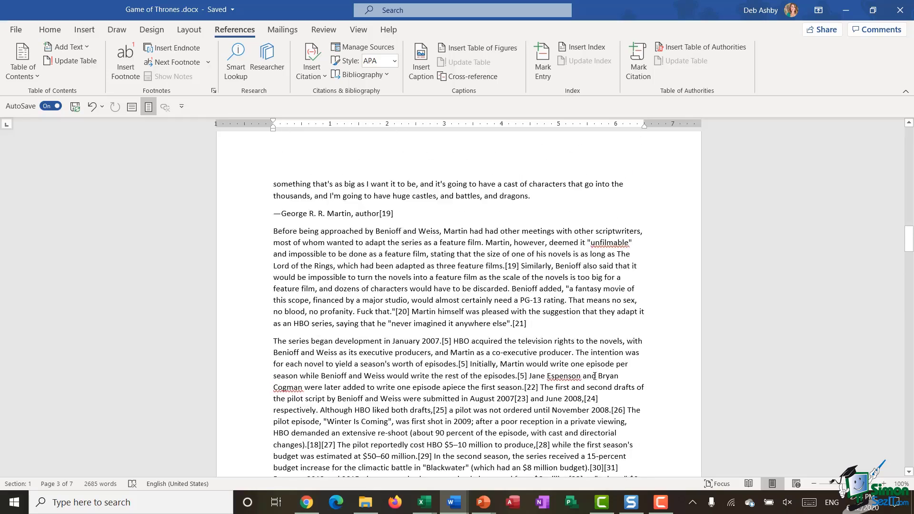